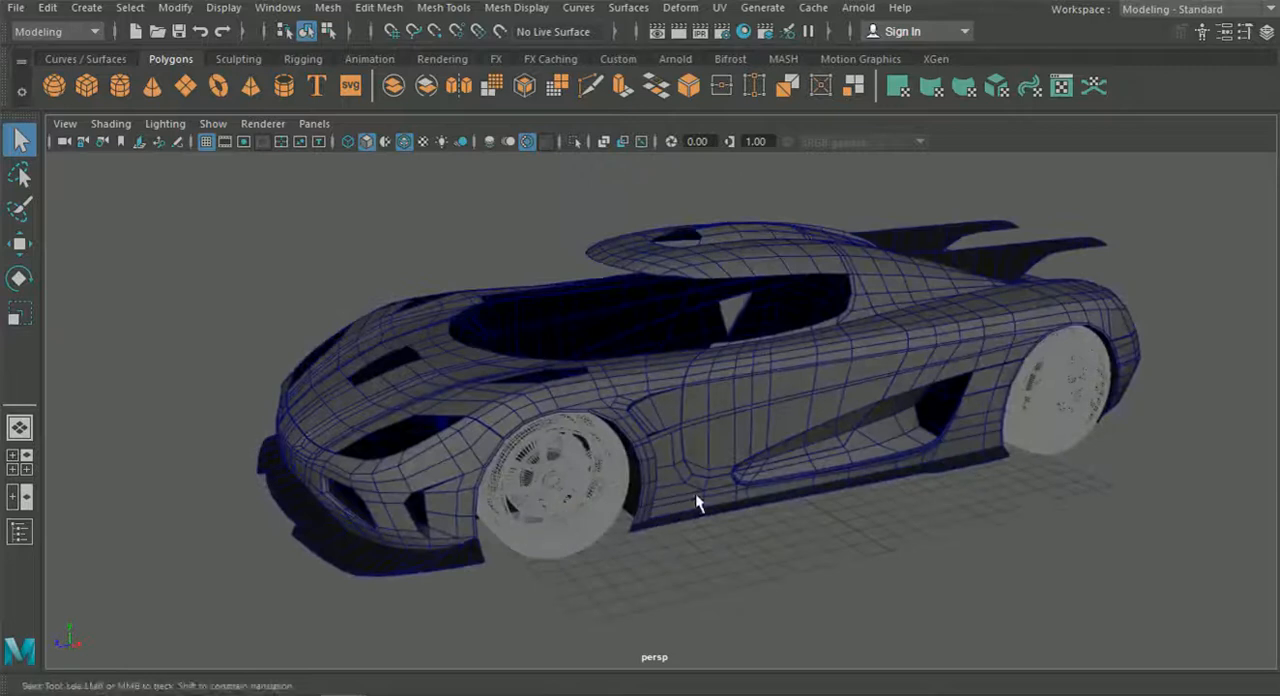
Examine the car's body panels, front splitter and rear diffuser from the side, front and rear.
click(589, 409)
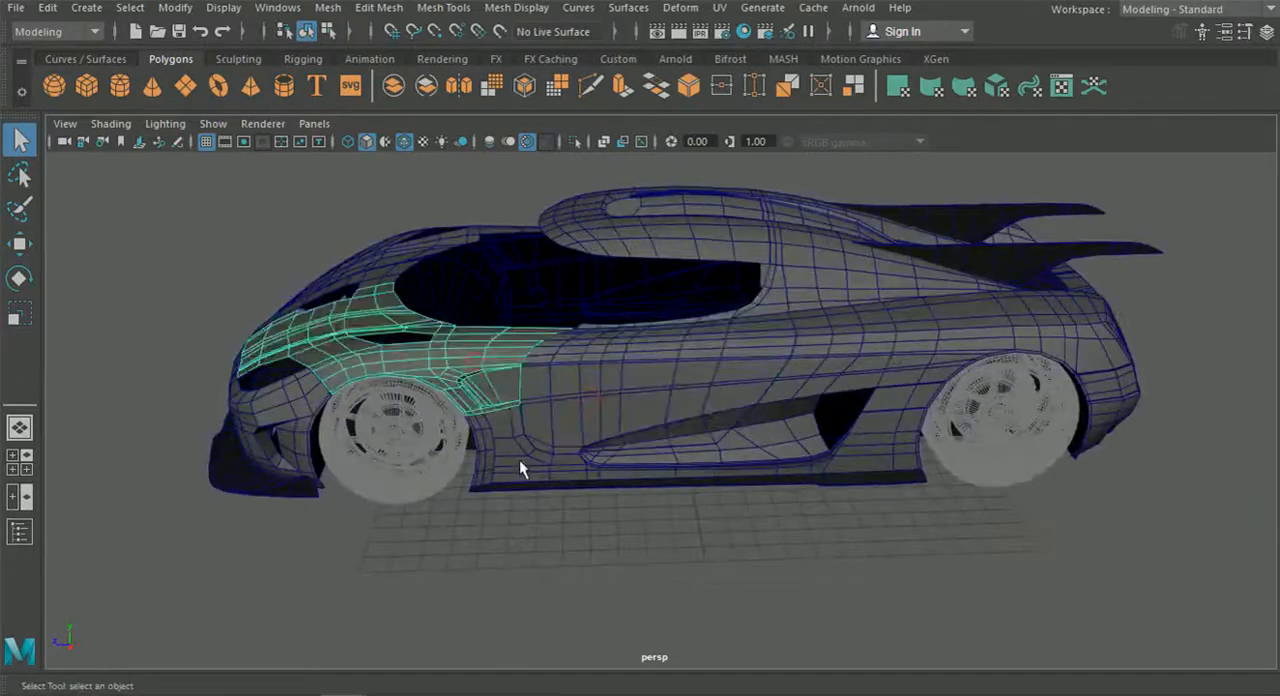
alt+drag(913, 397, 838, 478)
click(903, 505)
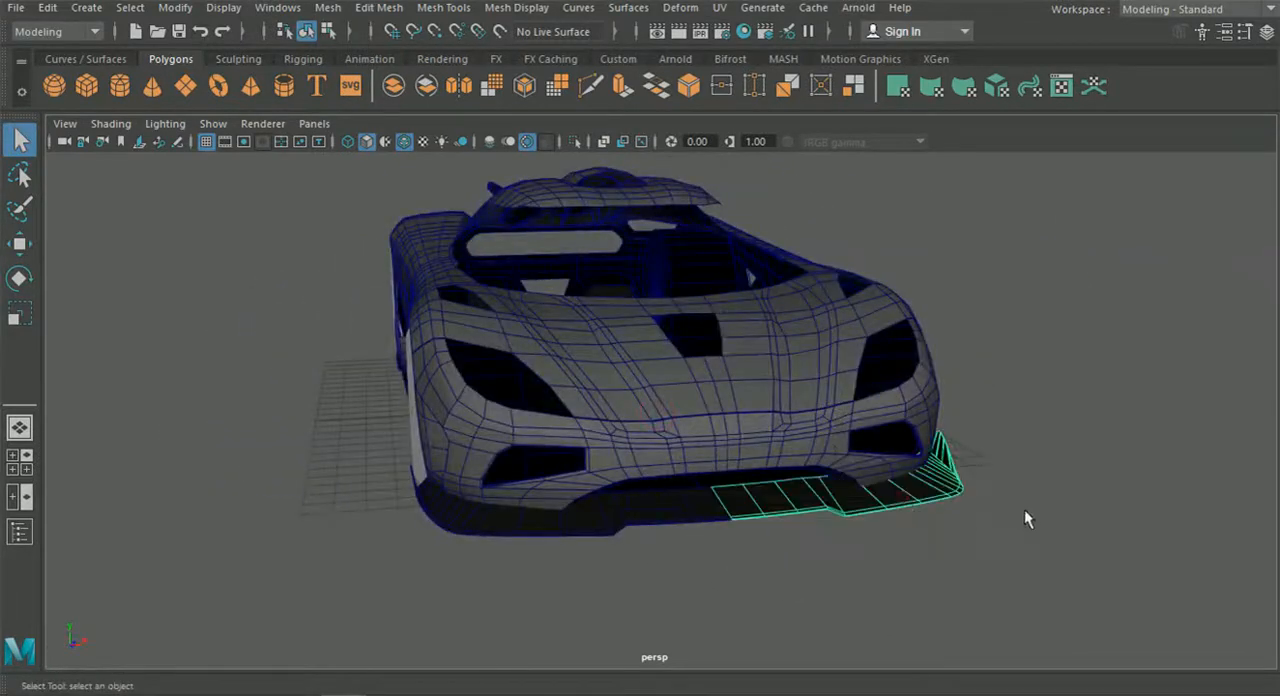
alt+drag(1028, 509, 808, 517)
click(775, 433)
alt+drag(940, 498, 786, 491)
click(831, 483)
click(766, 502)
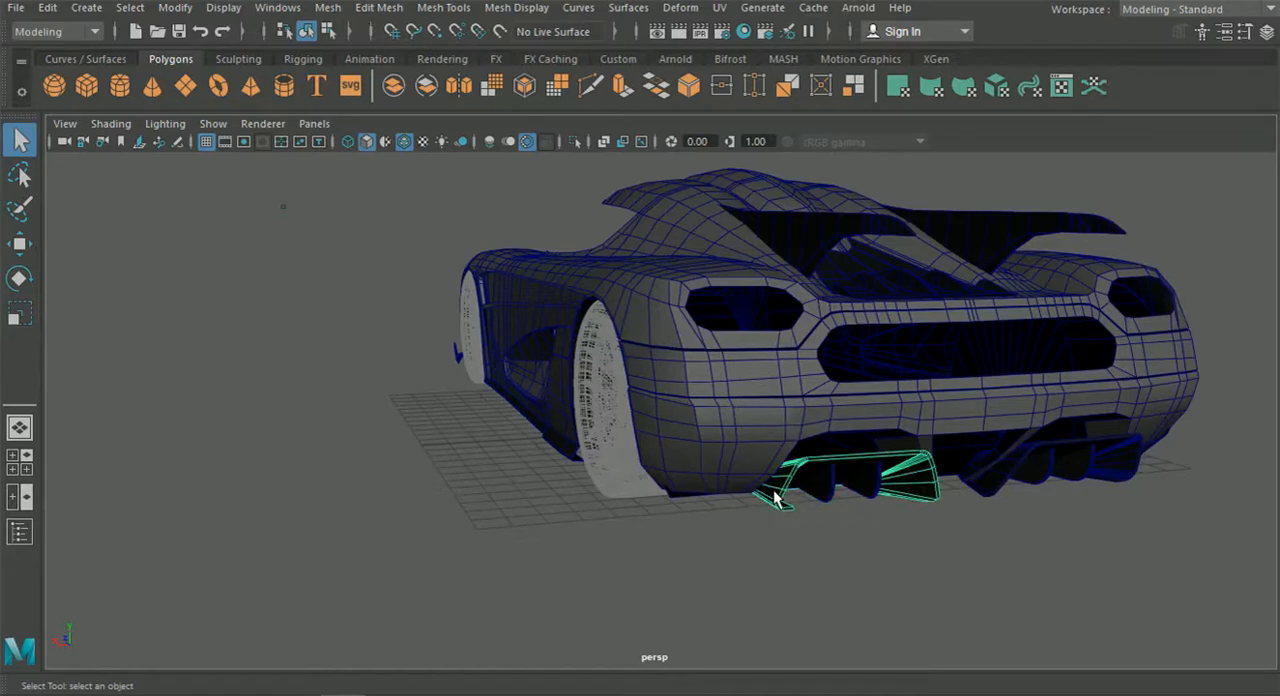
alt+drag(331, 463, 592, 418)
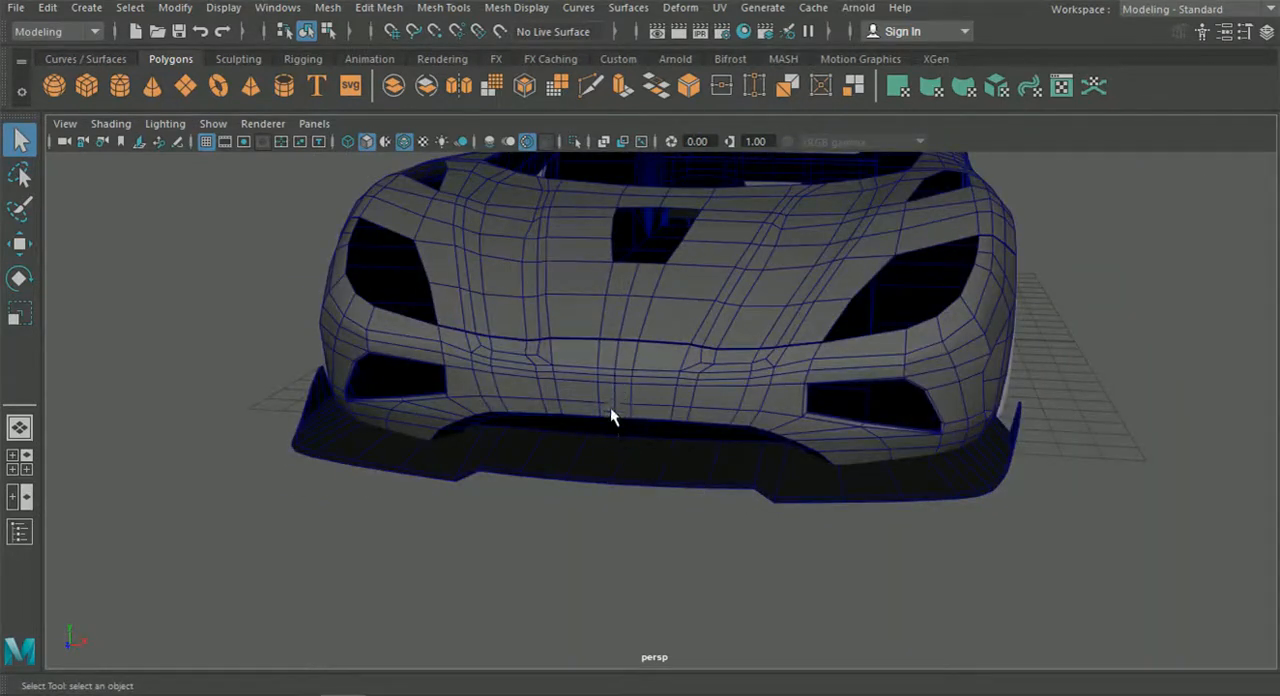
Examine the front splitter and the bumper opening above it close up from several angles.
alt+drag(646, 470, 615, 439)
scroll(766, 442, up, 5)
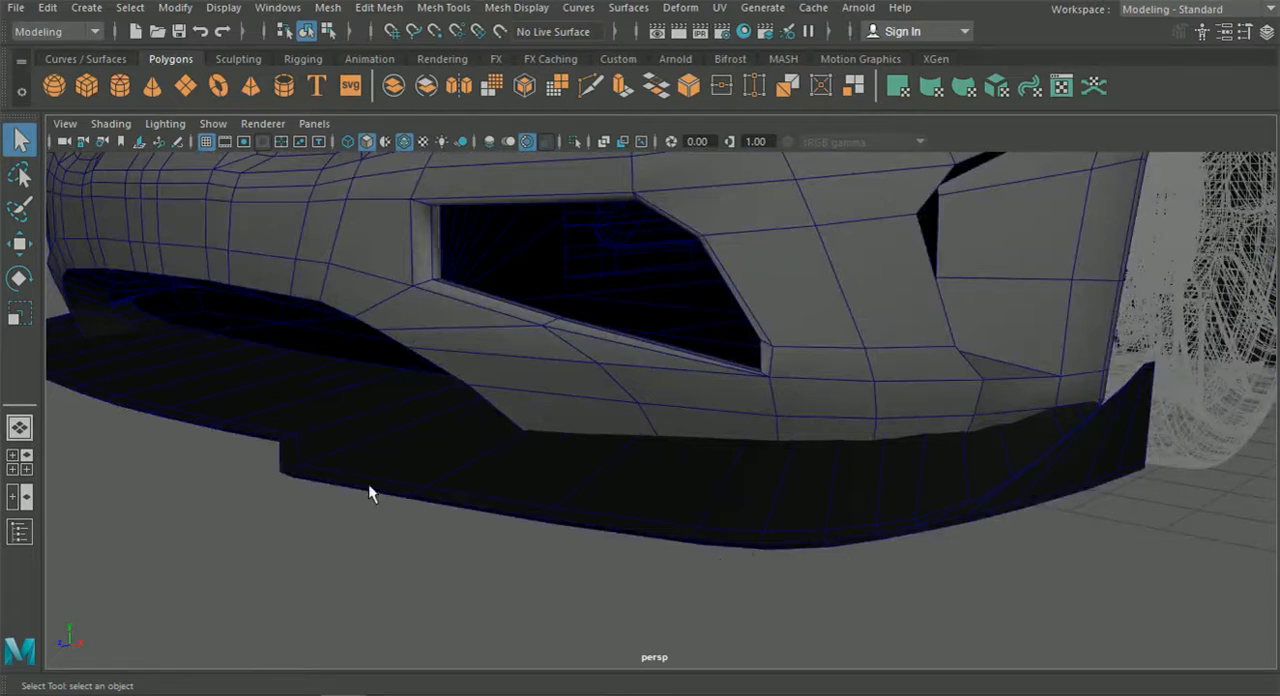
scroll(360, 491, down, 5)
alt+drag(480, 443, 529, 464)
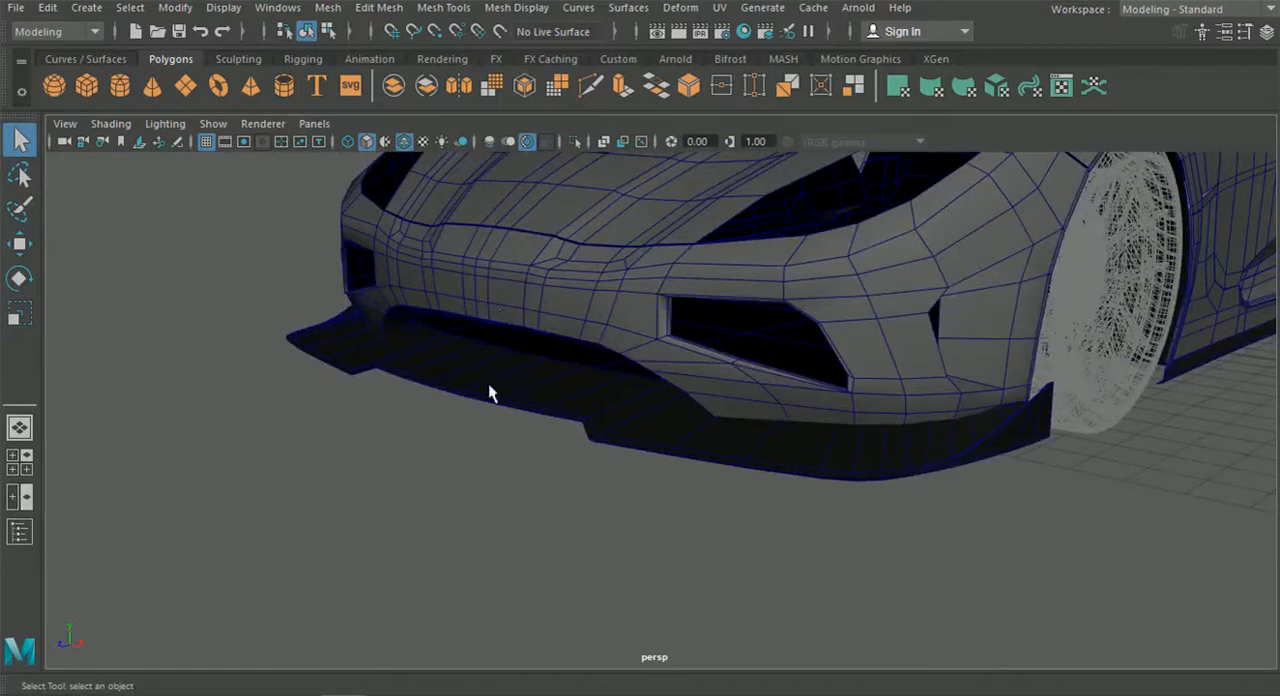
scroll(495, 388, up, 4)
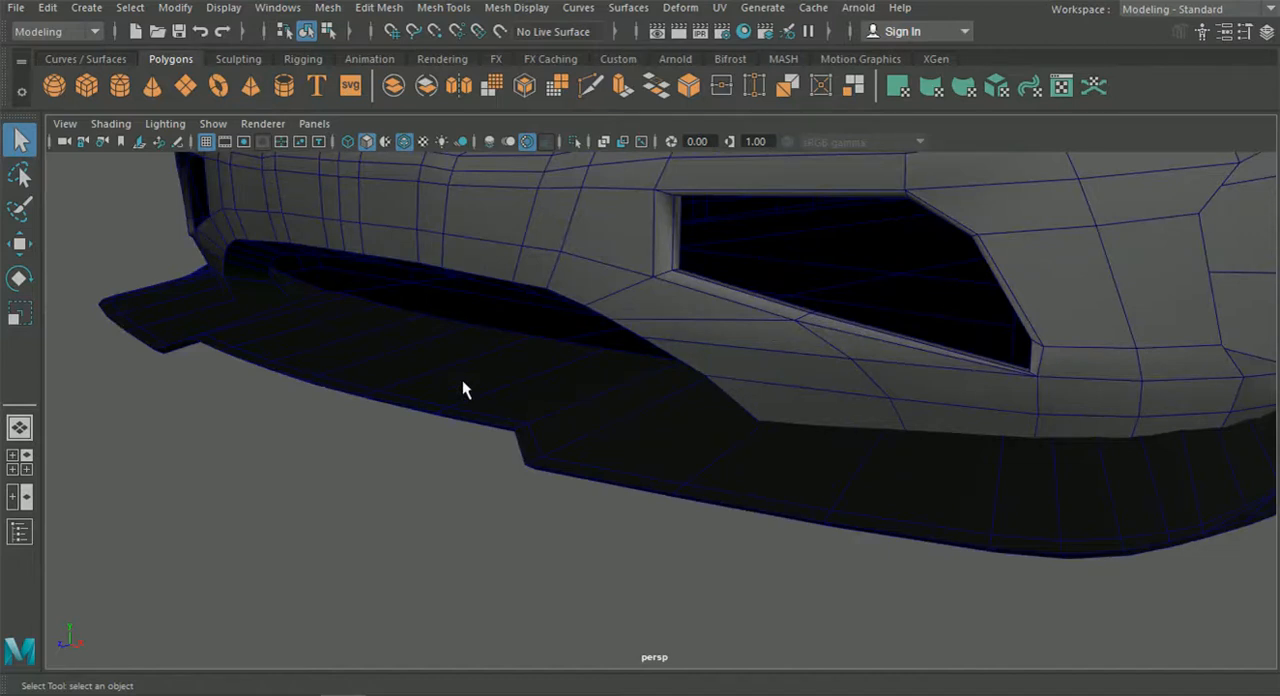
scroll(462, 388, down, 5)
scroll(620, 434, up, 2)
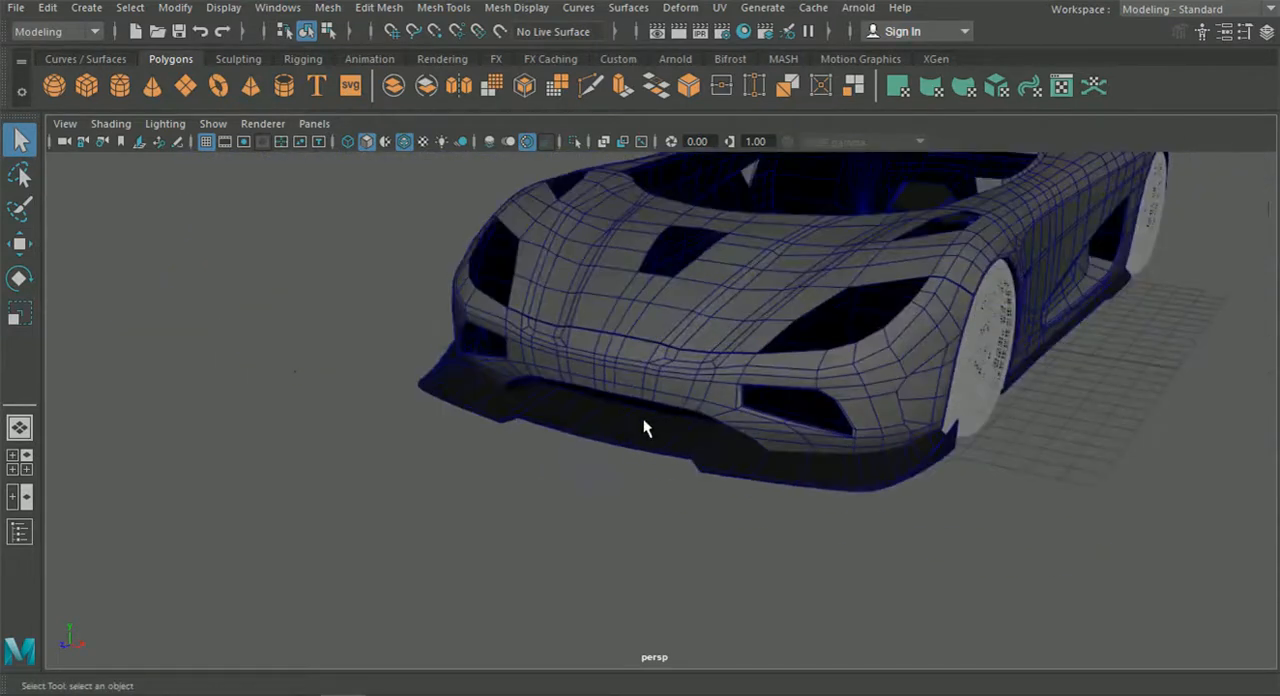
alt+drag(630, 445, 680, 443)
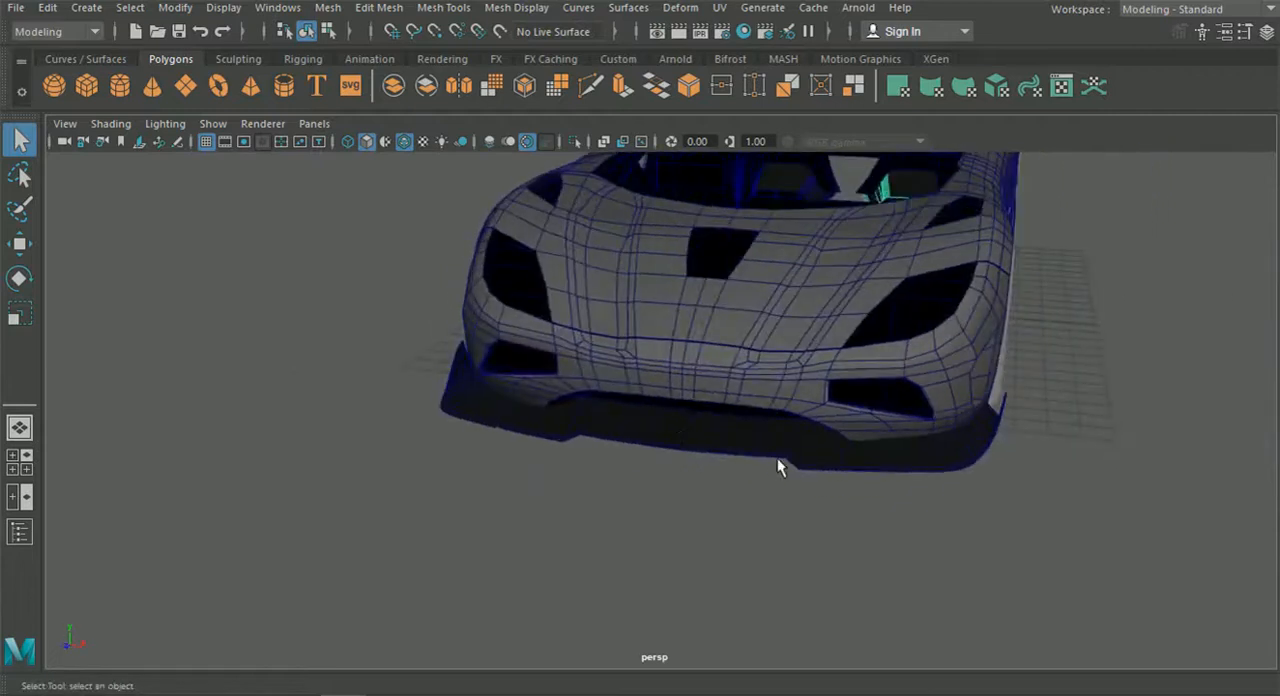
scroll(775, 466, up, 3)
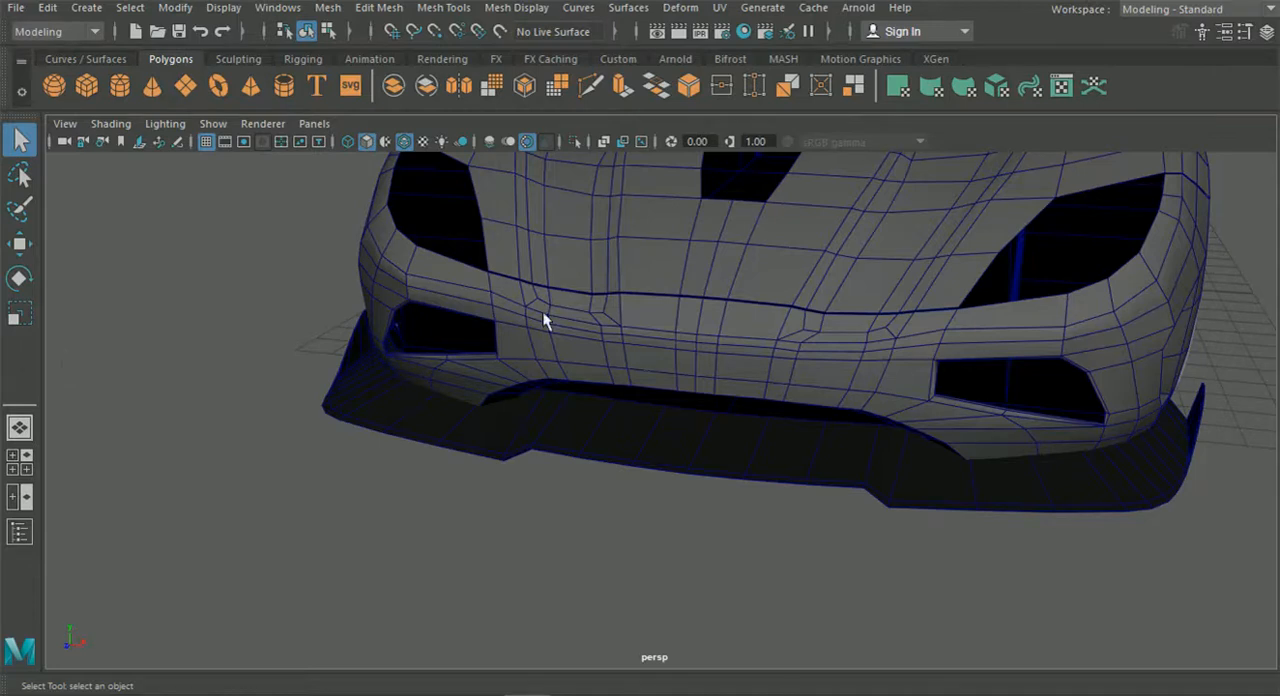
alt+middle_drag(677, 352, 597, 350)
scroll(598, 373, up, 4)
Insert an edge loop across the front splitter beside its centre line, aligned with the outer edge of the strut base in the front reference.
click(672, 469)
alt+middle_drag(653, 444, 627, 426)
scroll(634, 486, up, 3)
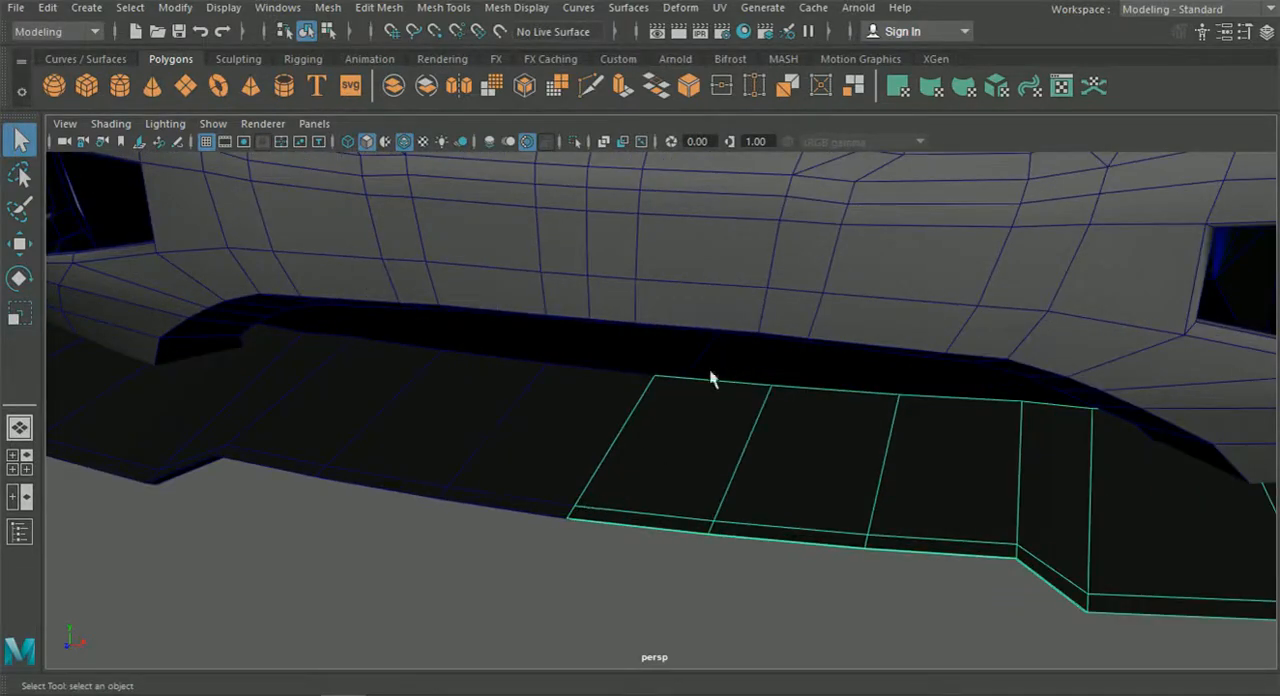
click(19, 462)
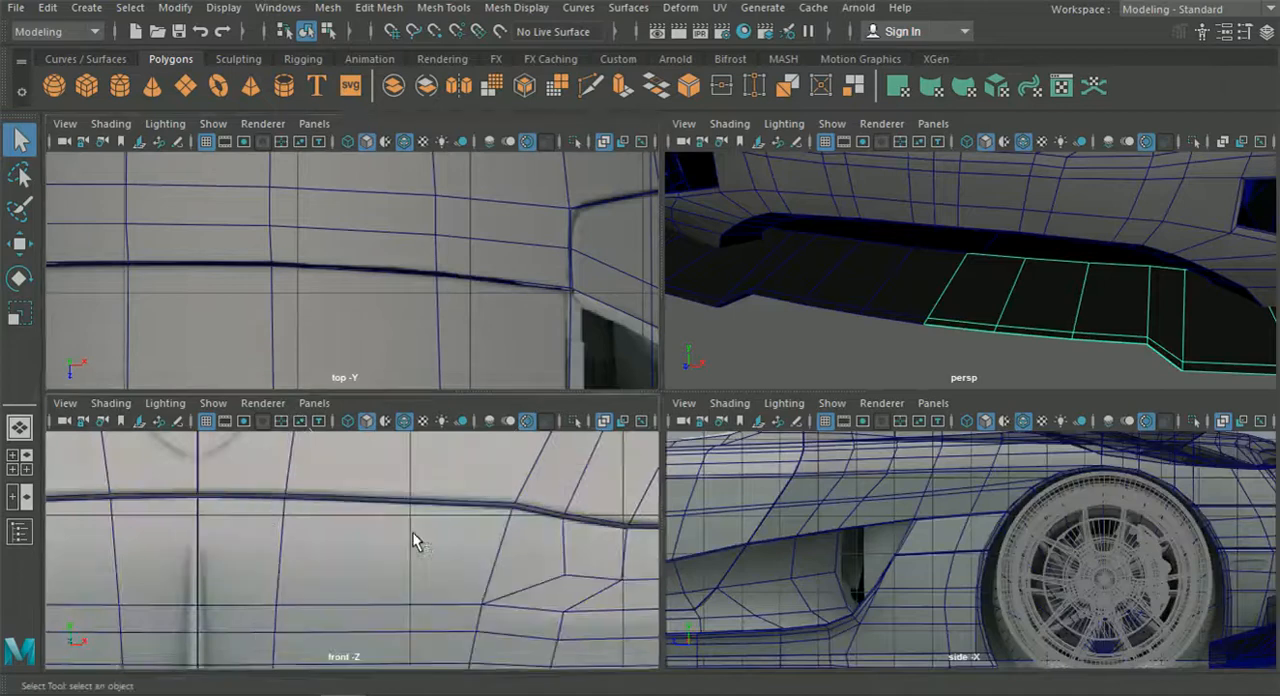
key(space)
alt+middle_drag(422, 548, 460, 486)
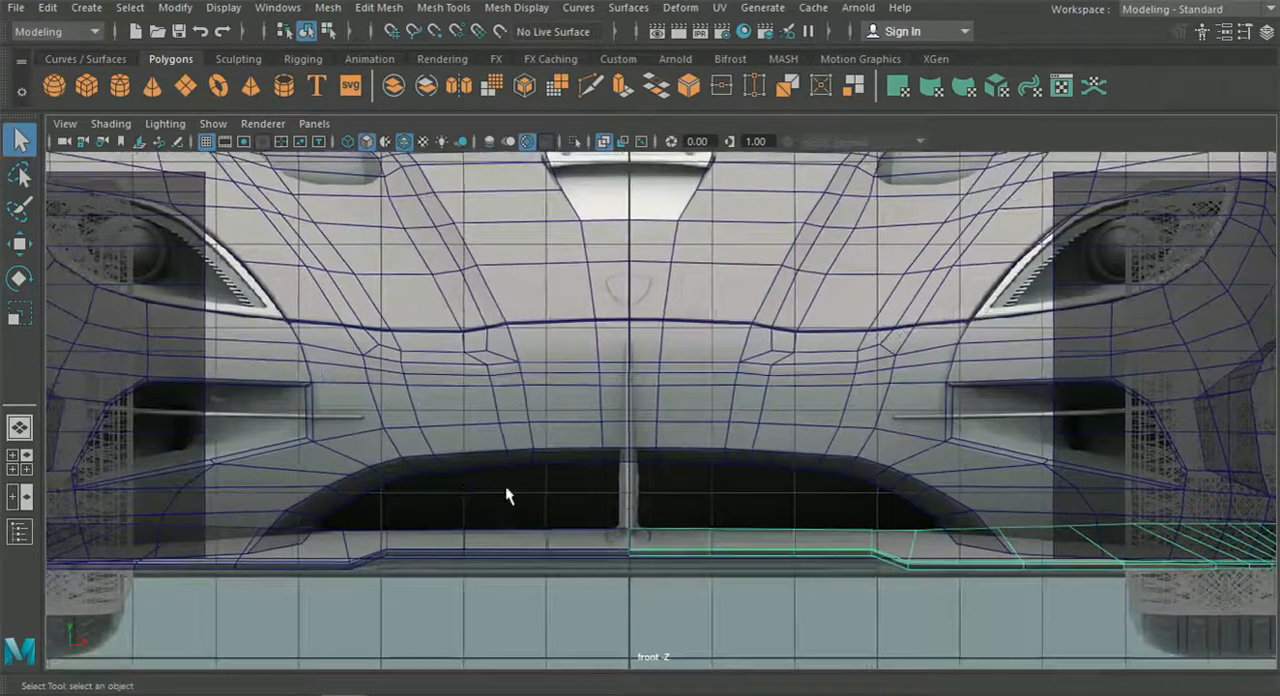
alt+right_drag(460, 486, 641, 629)
alt+middle_drag(641, 629, 646, 466)
scroll(656, 506, up, 3)
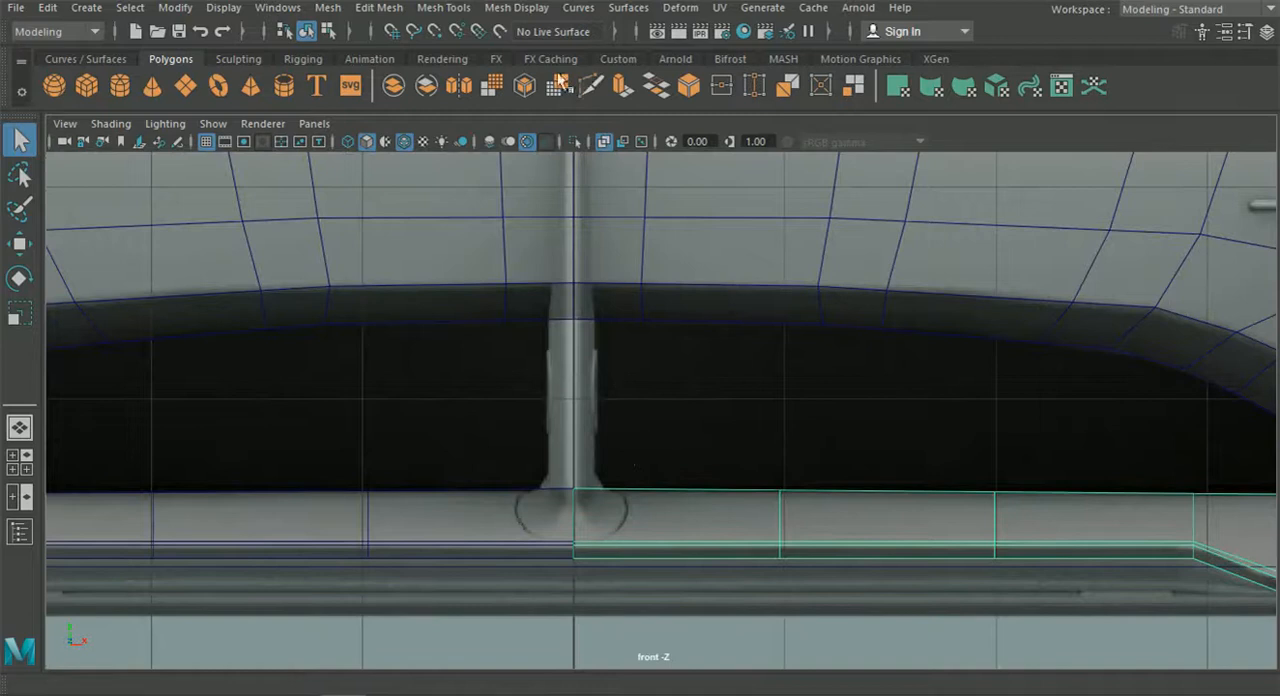
click(395, 8)
mouse_move(443, 8)
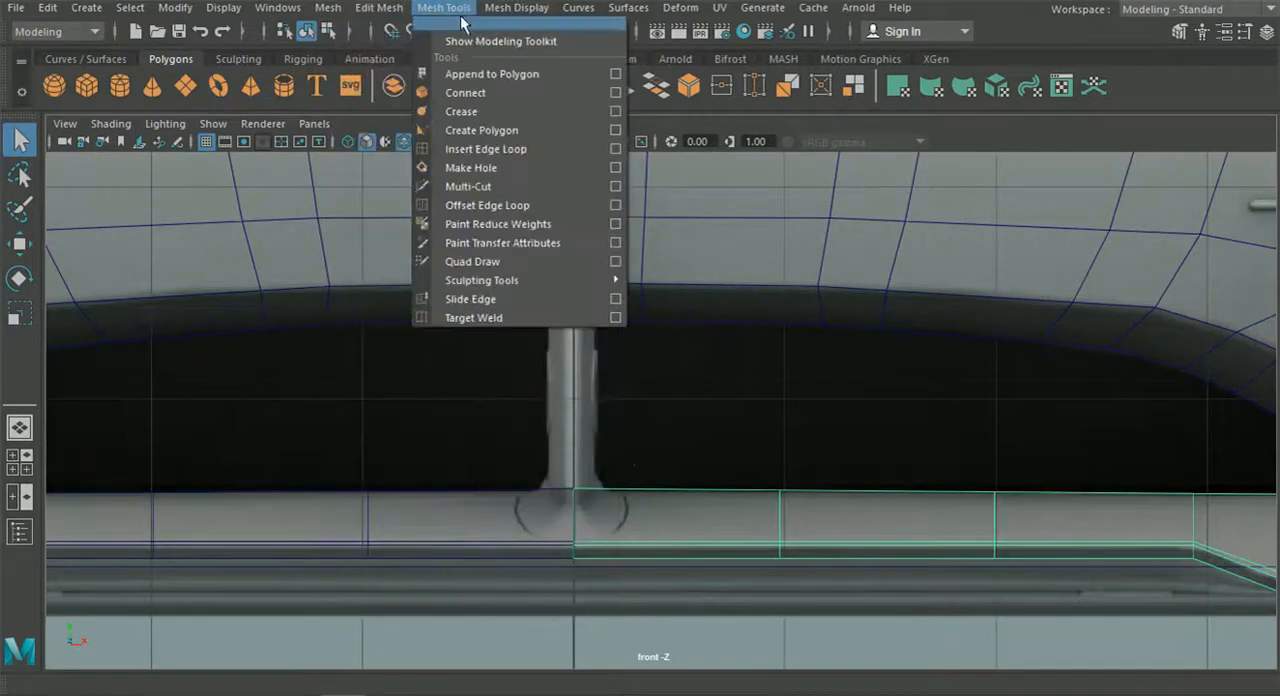
click(490, 151)
scroll(615, 413, up, 1)
scroll(620, 425, up, 2)
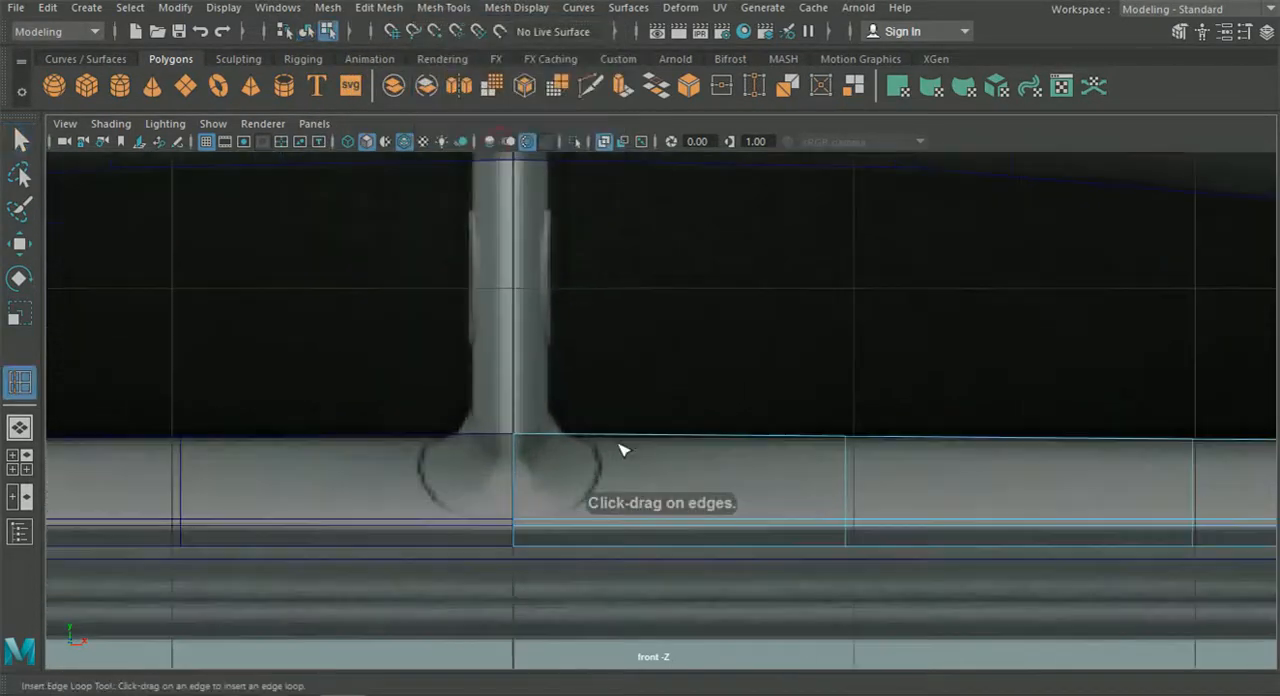
drag(598, 441, 600, 438)
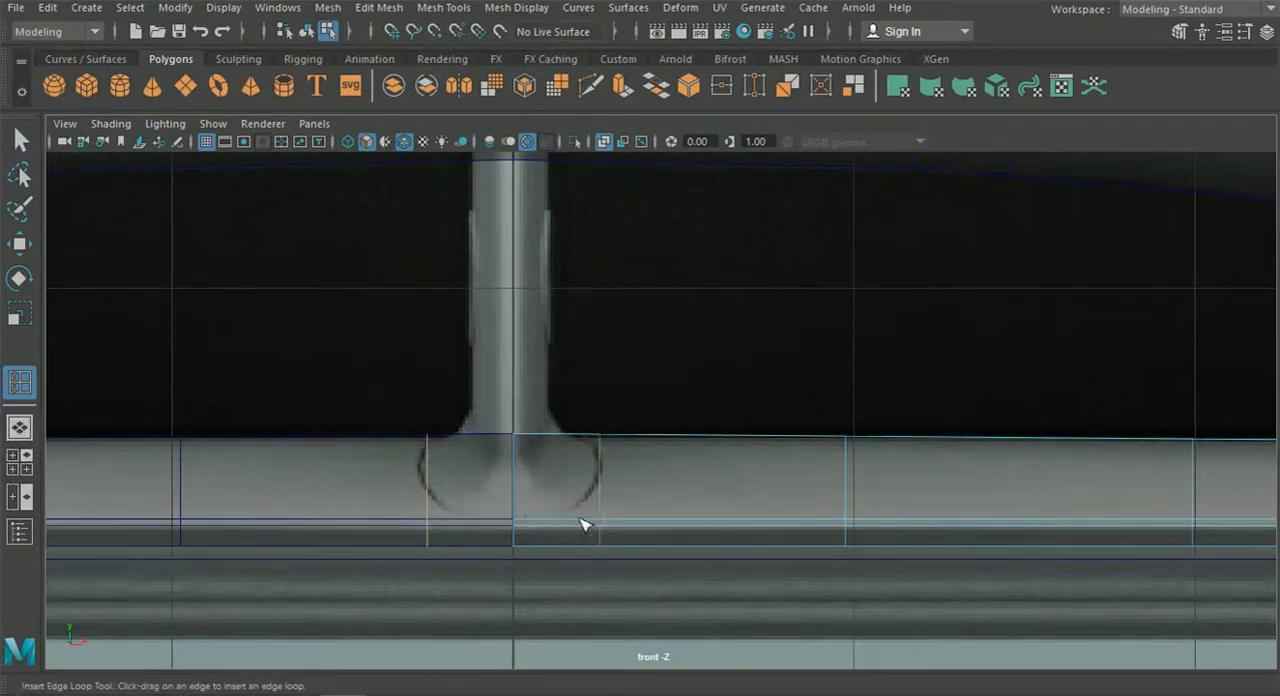
Extrude the narrow strip of faces at the splitter's centre slightly upward.
click(19, 427)
alt+drag(634, 463, 608, 466)
key(q)
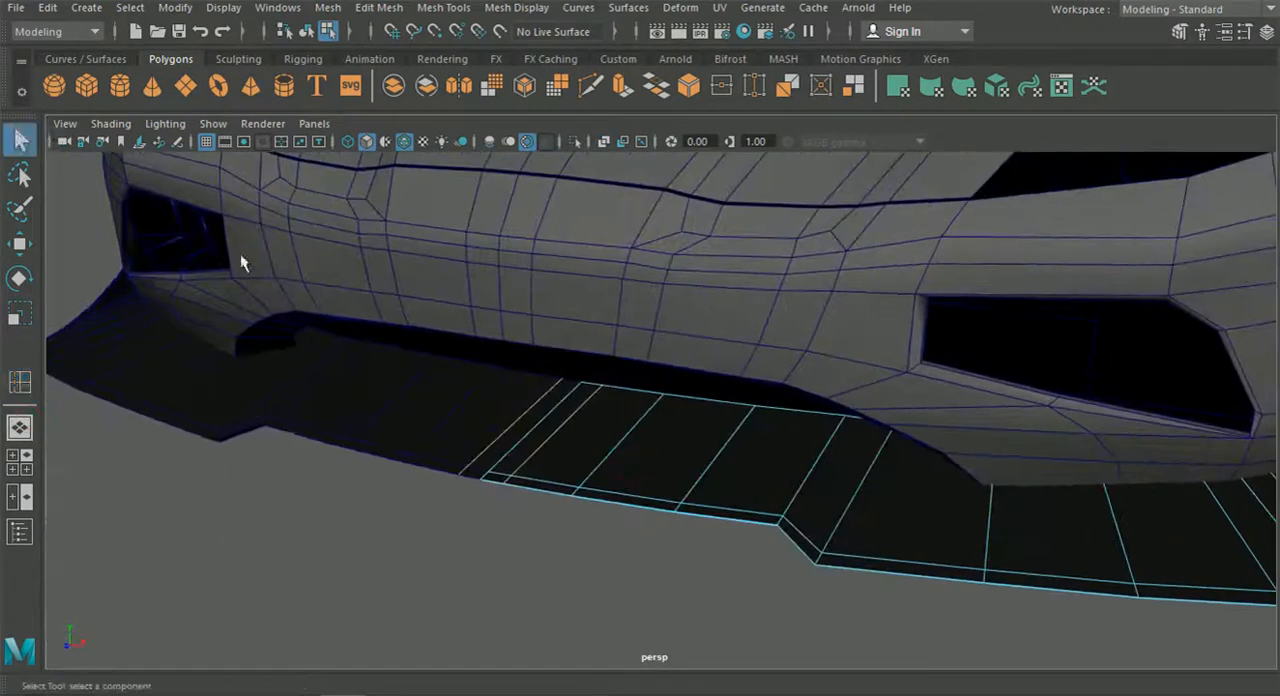
right_drag(535, 446, 540, 190)
click(545, 427)
alt+middle_drag(538, 540, 582, 532)
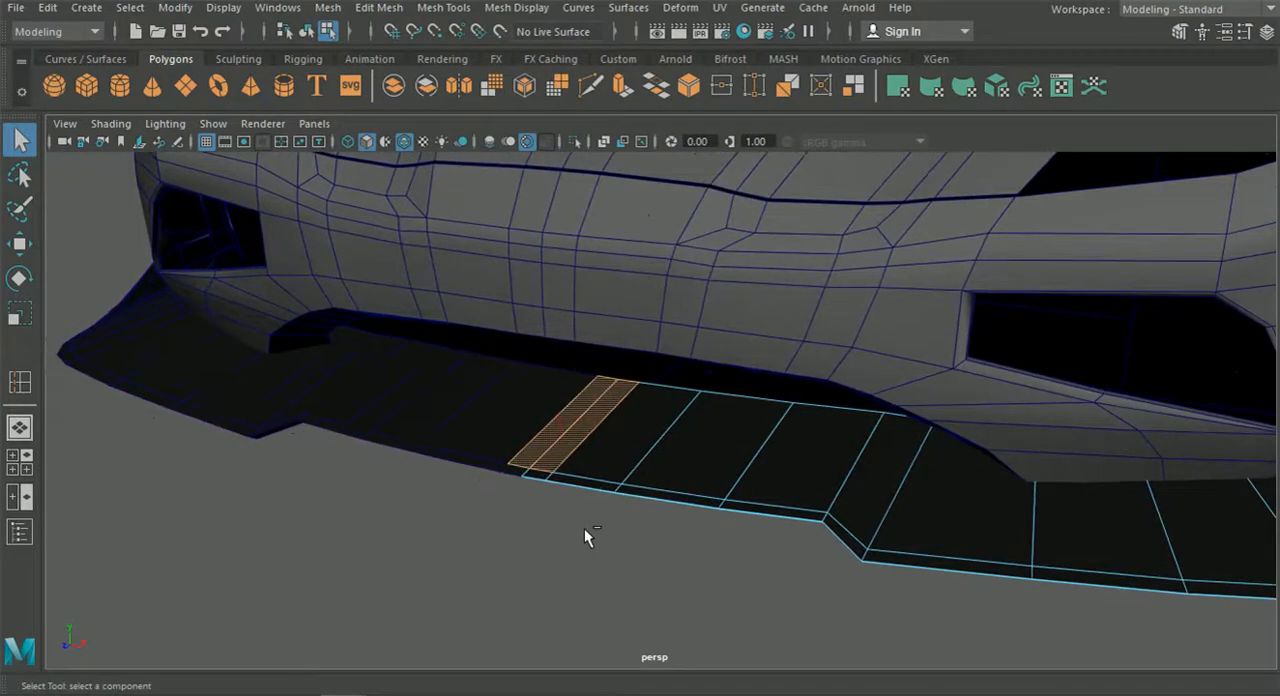
key(ctrl+e)
click(699, 310)
alt+middle_drag(597, 400, 671, 366)
alt+right_drag(671, 366, 728, 443)
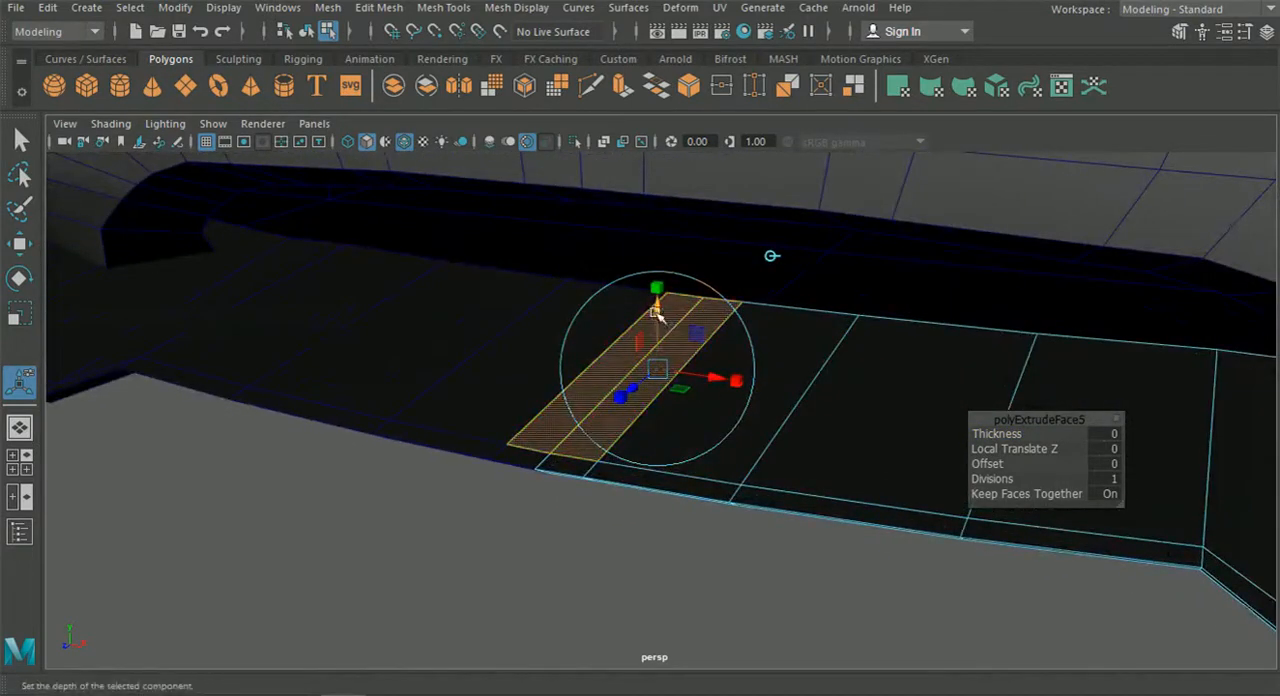
drag(656, 313, 657, 307)
alt+middle_drag(654, 336, 682, 329)
alt+right_drag(682, 329, 727, 441)
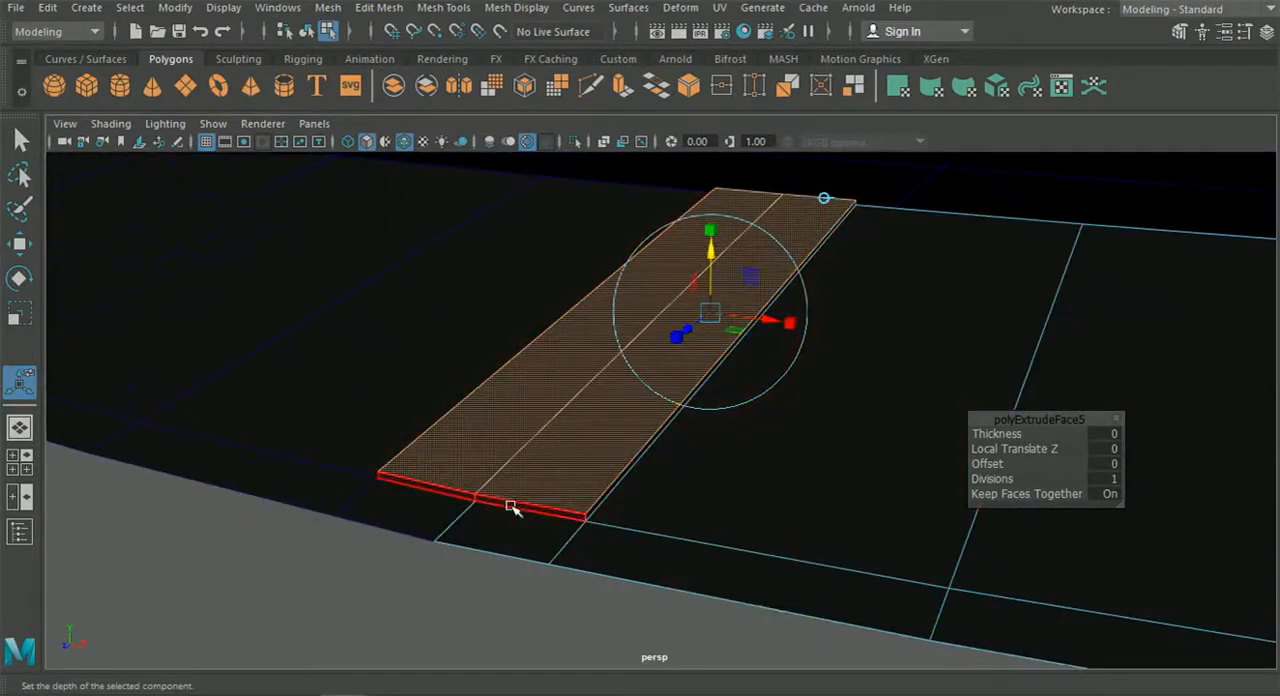
Extrude the centre strip upward again with a Local Translate Z of 0.149 and scale its top faces slightly.
click(642, 430)
key(f)
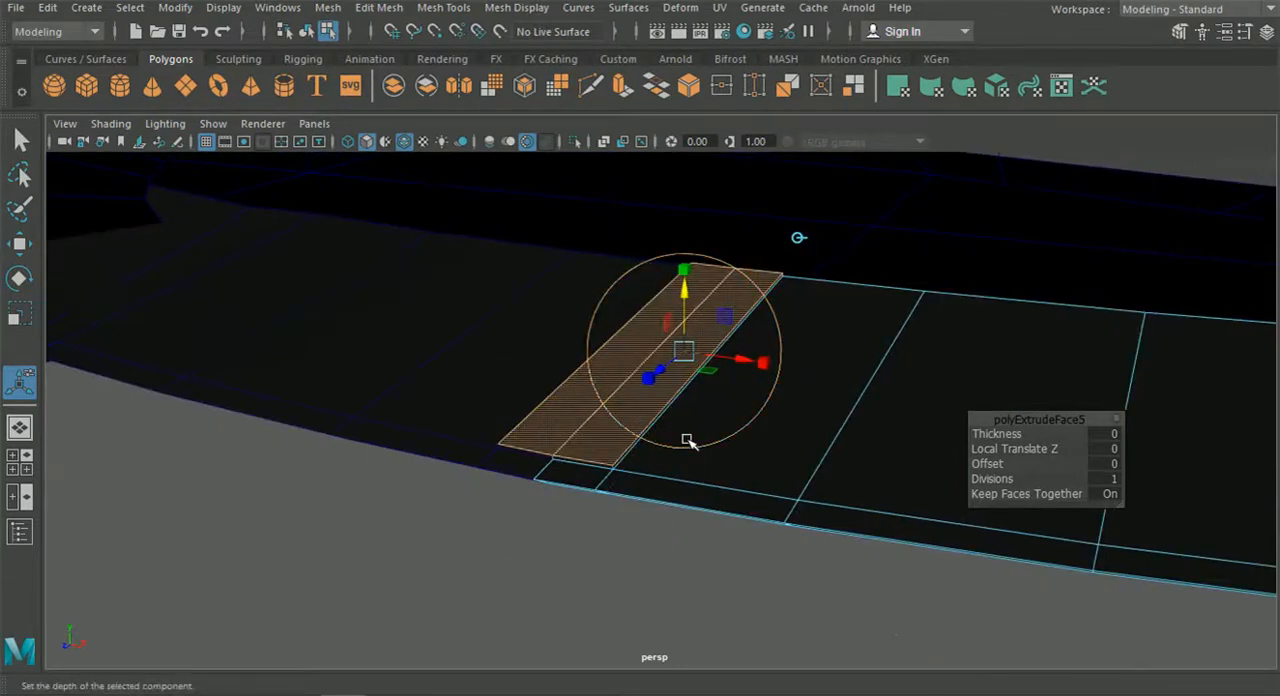
key(ctrl+e)
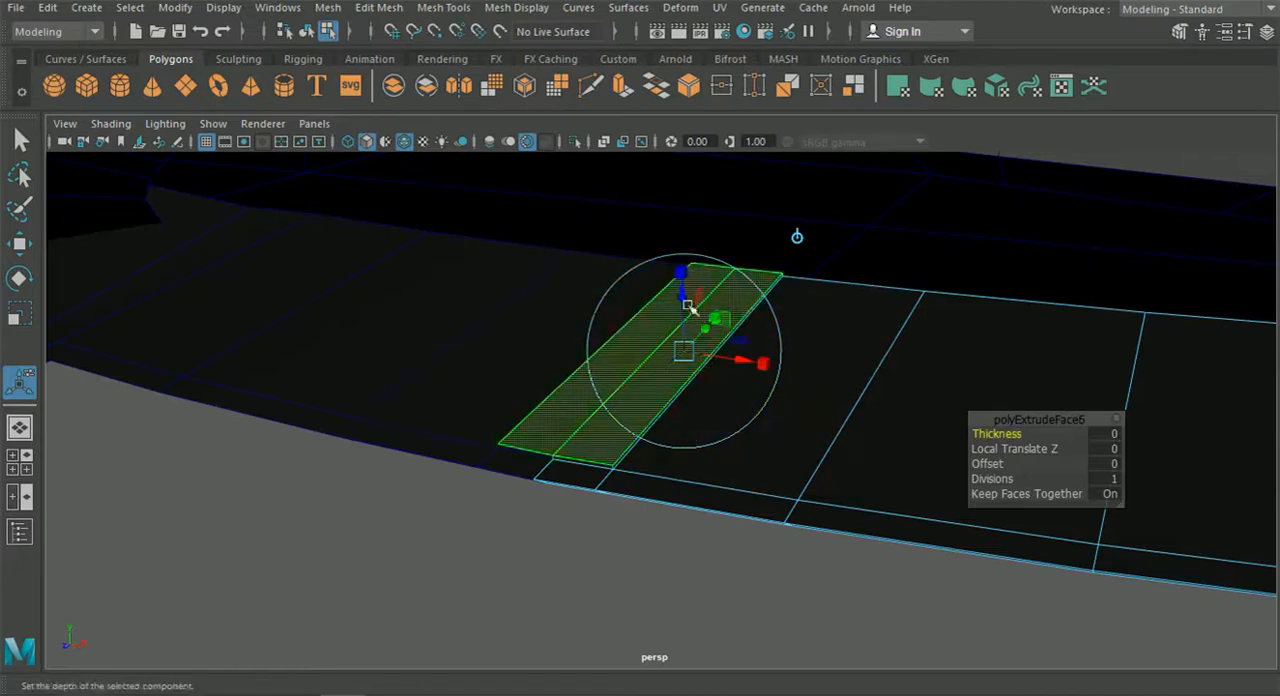
drag(687, 294, 684, 265)
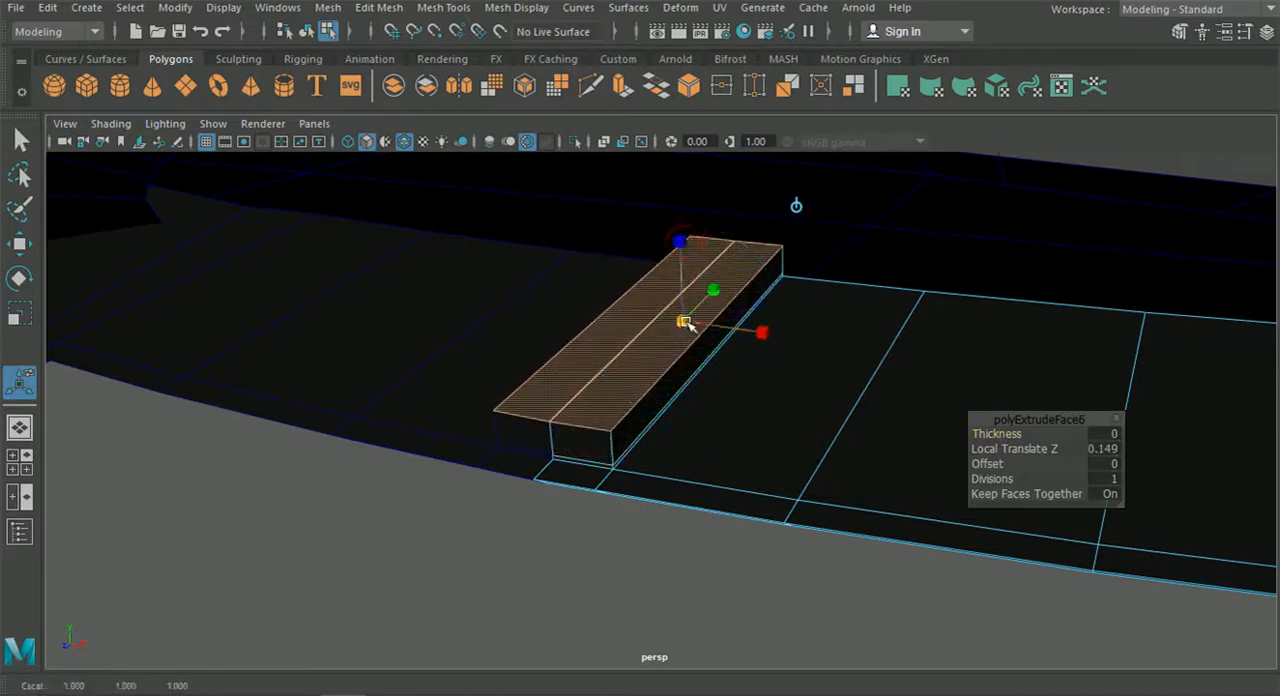
drag(686, 322, 681, 322)
Stretch the raised strip's top faces lengthwise in the side view, bringing their ends closer to the base outline.
click(19, 462)
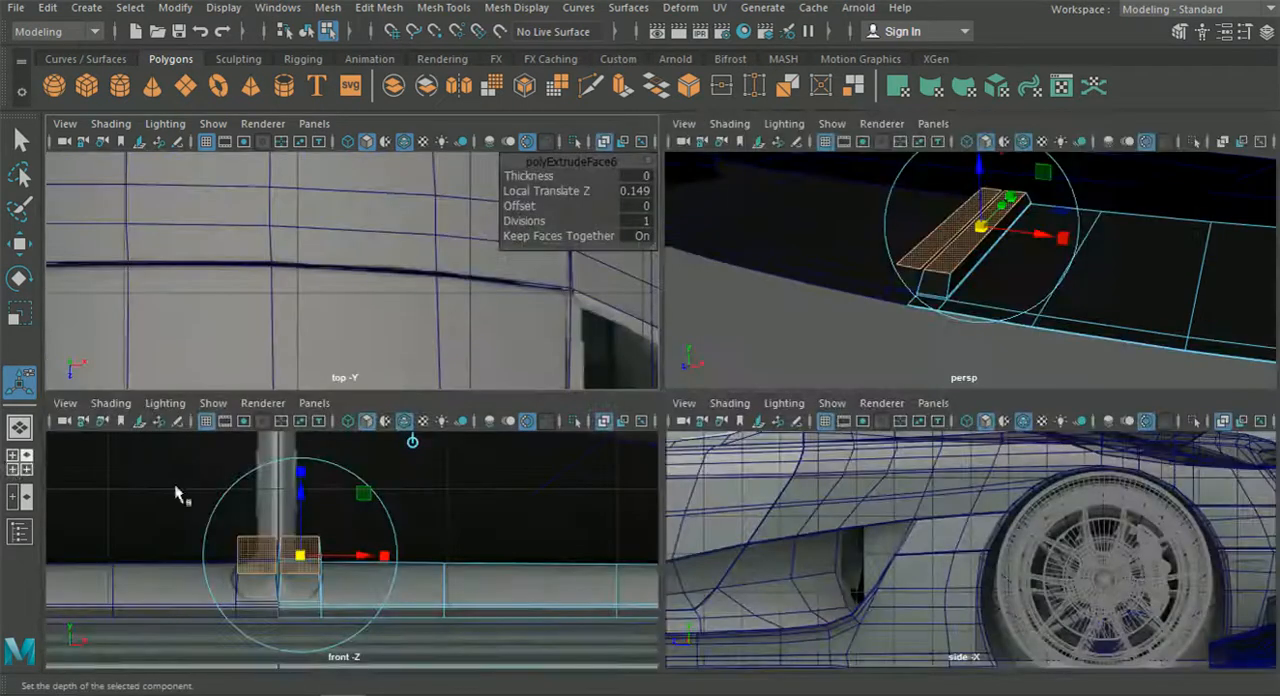
key(space)
scroll(683, 582, down, 4)
alt+middle_drag(610, 525, 994, 508)
alt+middle_drag(400, 500, 1000, 450)
scroll(443, 466, up, 3)
alt+middle_drag(443, 466, 790, 435)
scroll(497, 470, up, 4)
scroll(497, 470, up, 5)
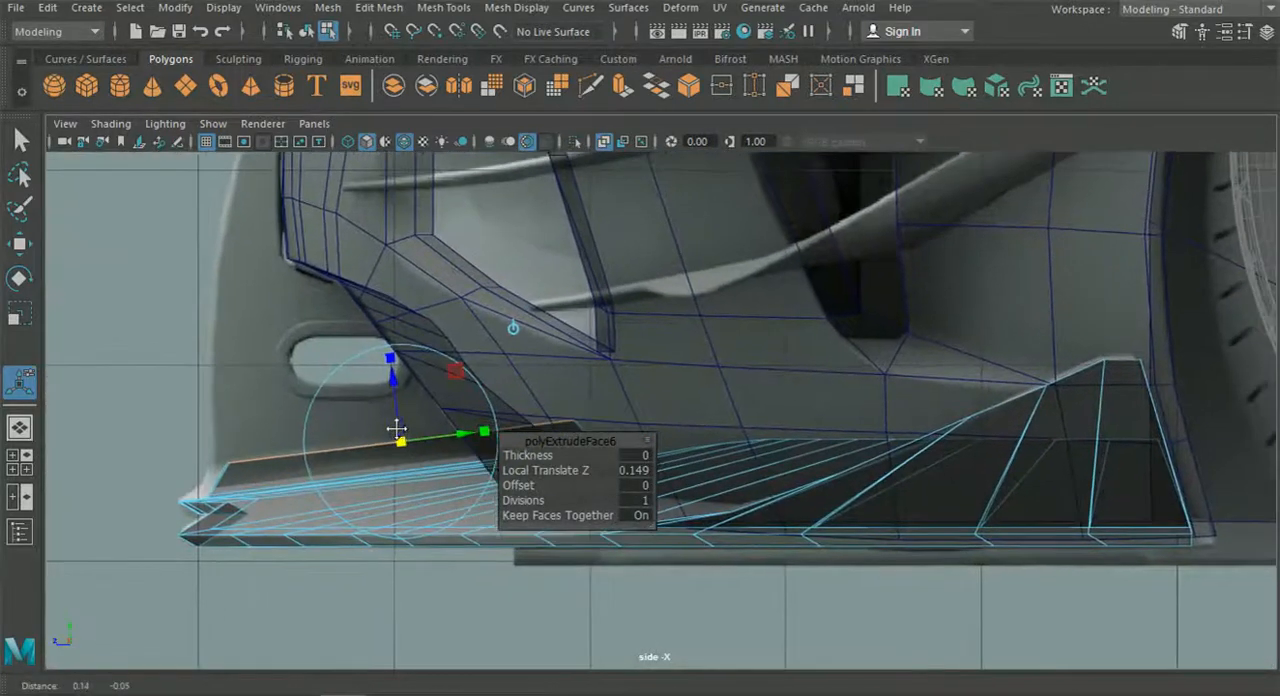
alt+middle_drag(215, 493, 237, 486)
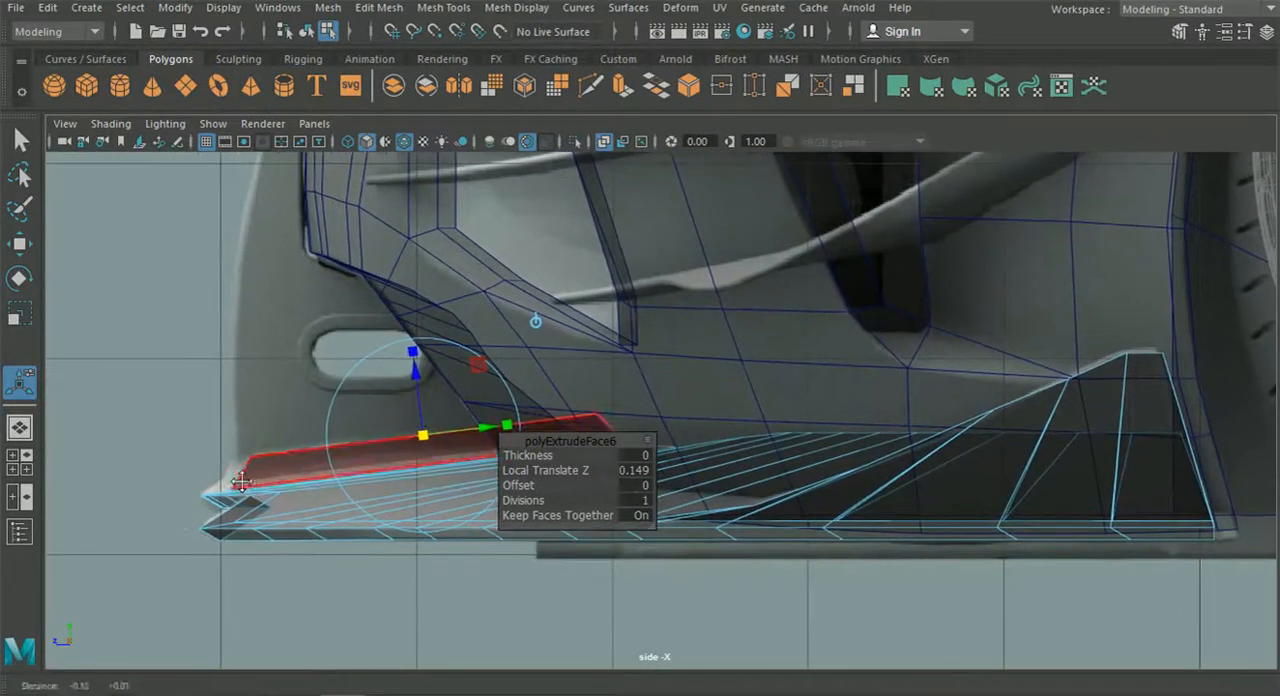
scroll(247, 486, up, 1)
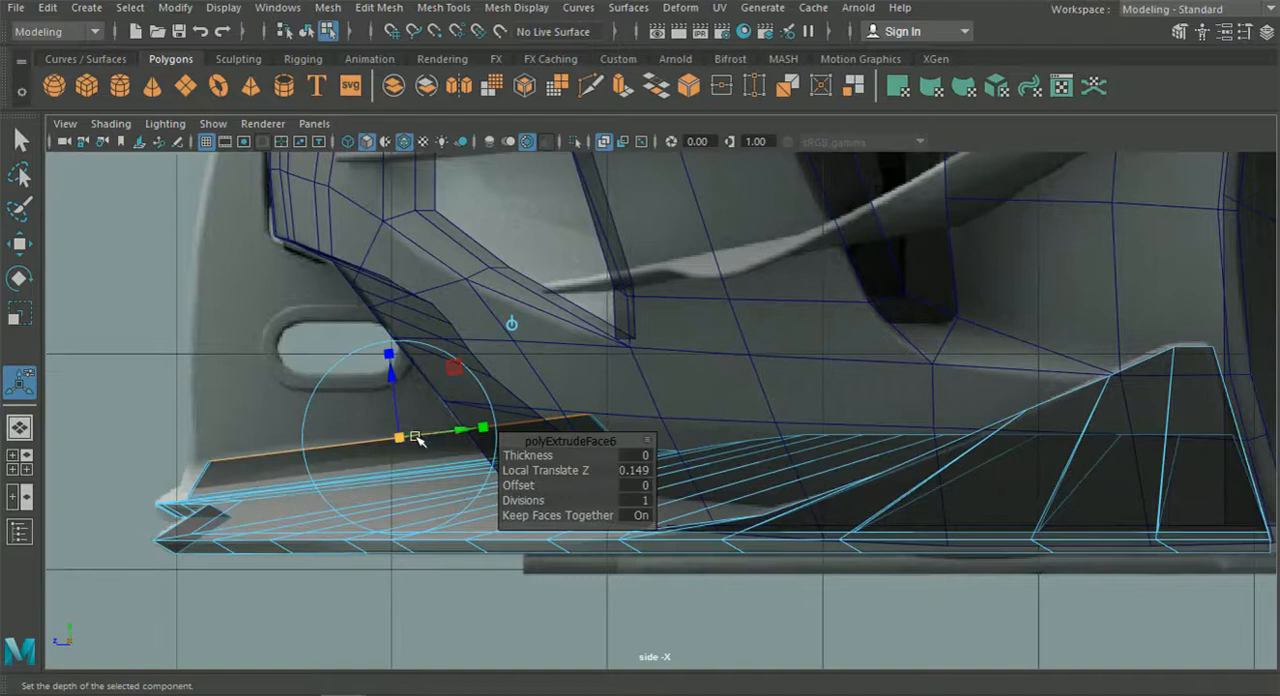
drag(404, 442, 404, 443)
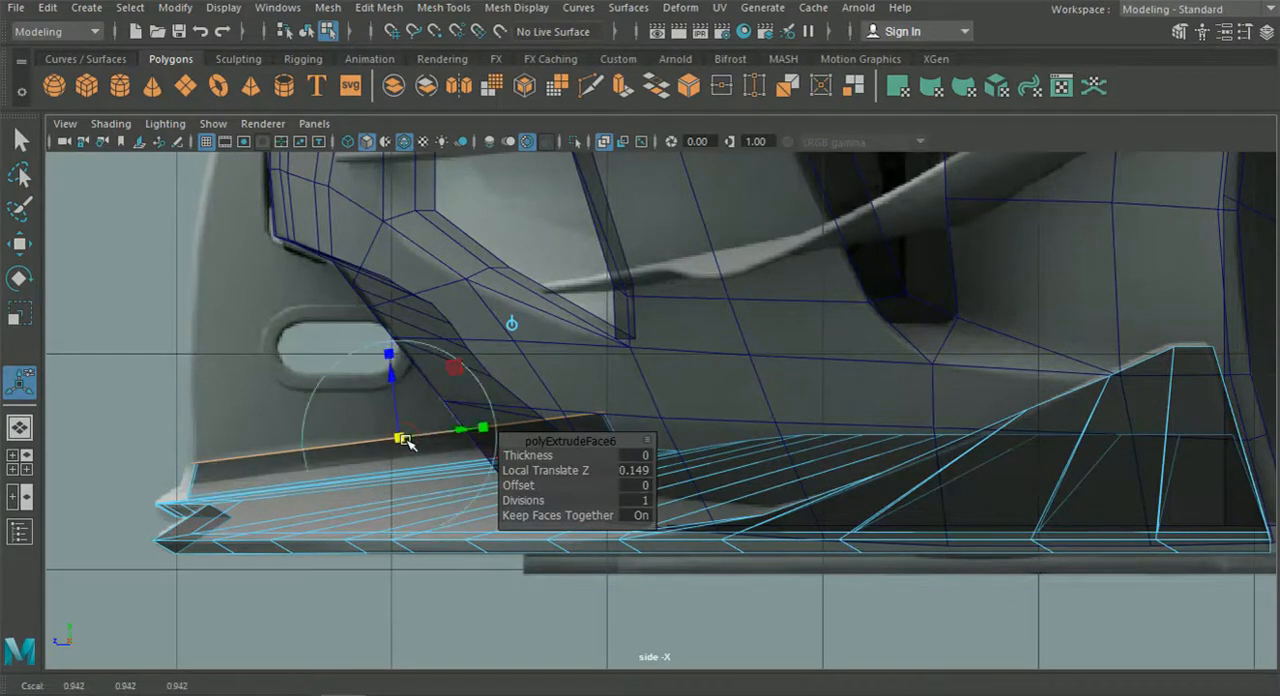
Move the raised strip's rear top outer vertex inward to the strut's edge in the front reference, then return to object selection.
click(28, 467)
key(space)
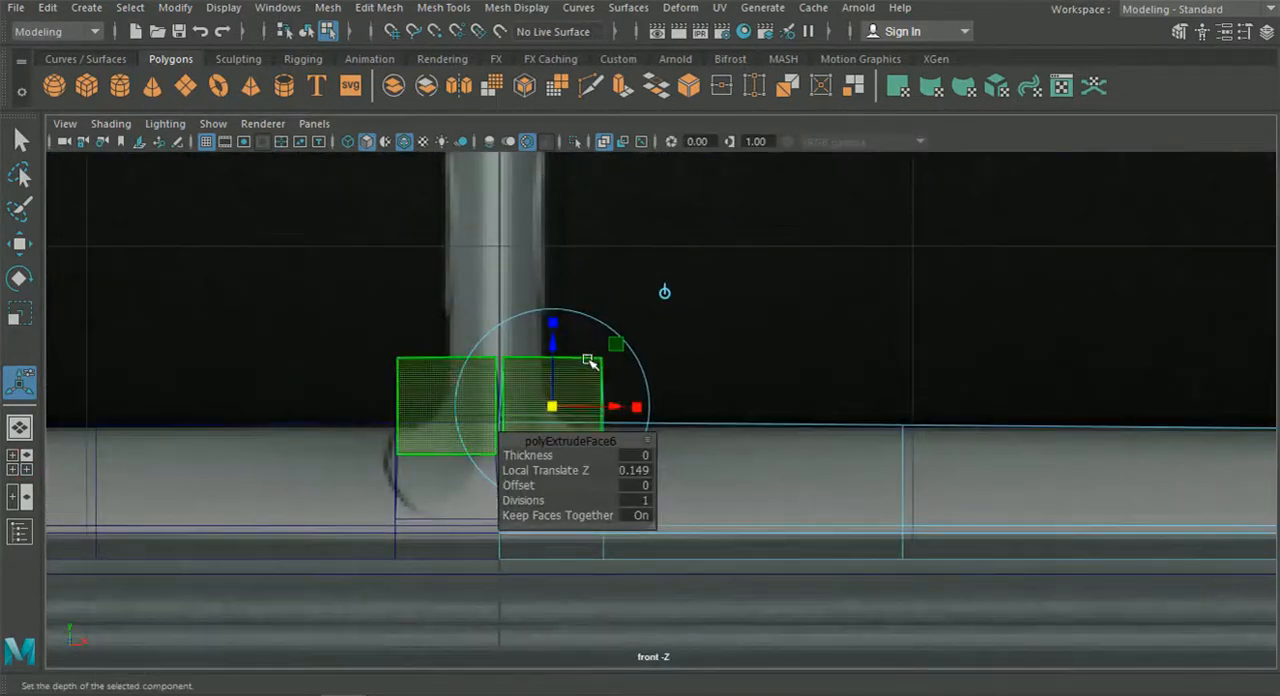
right_drag(586, 358, 467, 149)
scroll(527, 355, up, 2)
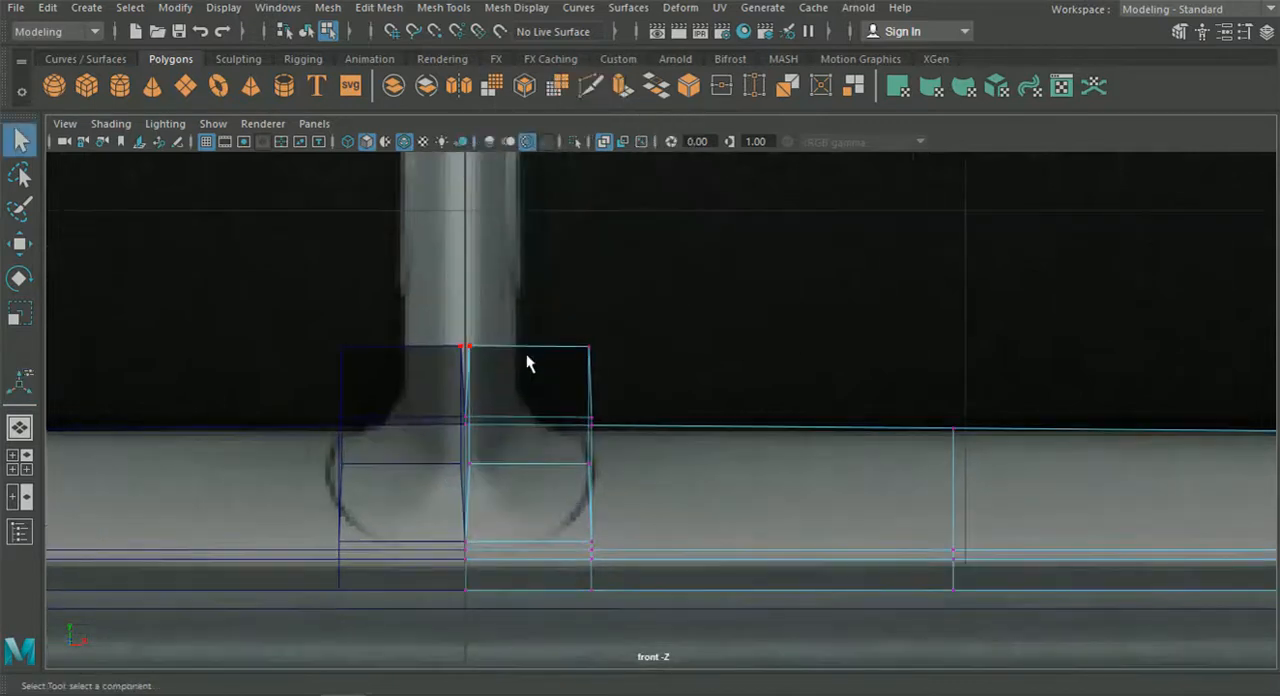
click(19, 243)
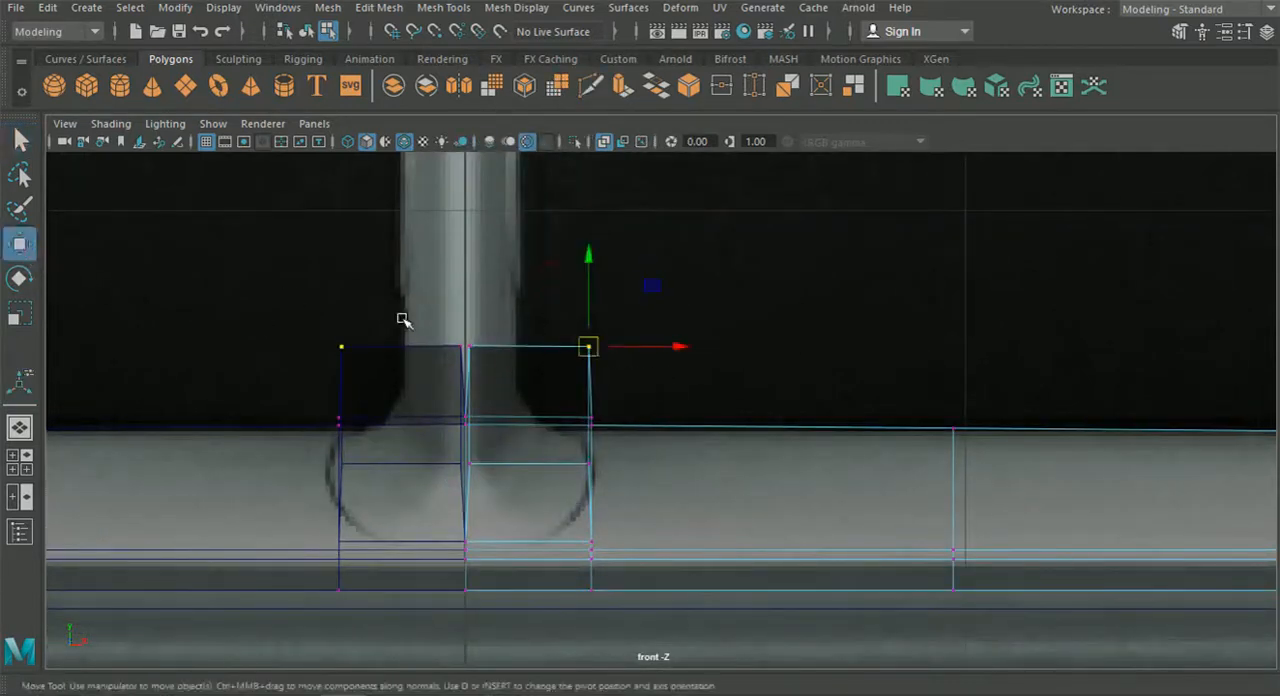
drag(677, 352, 600, 349)
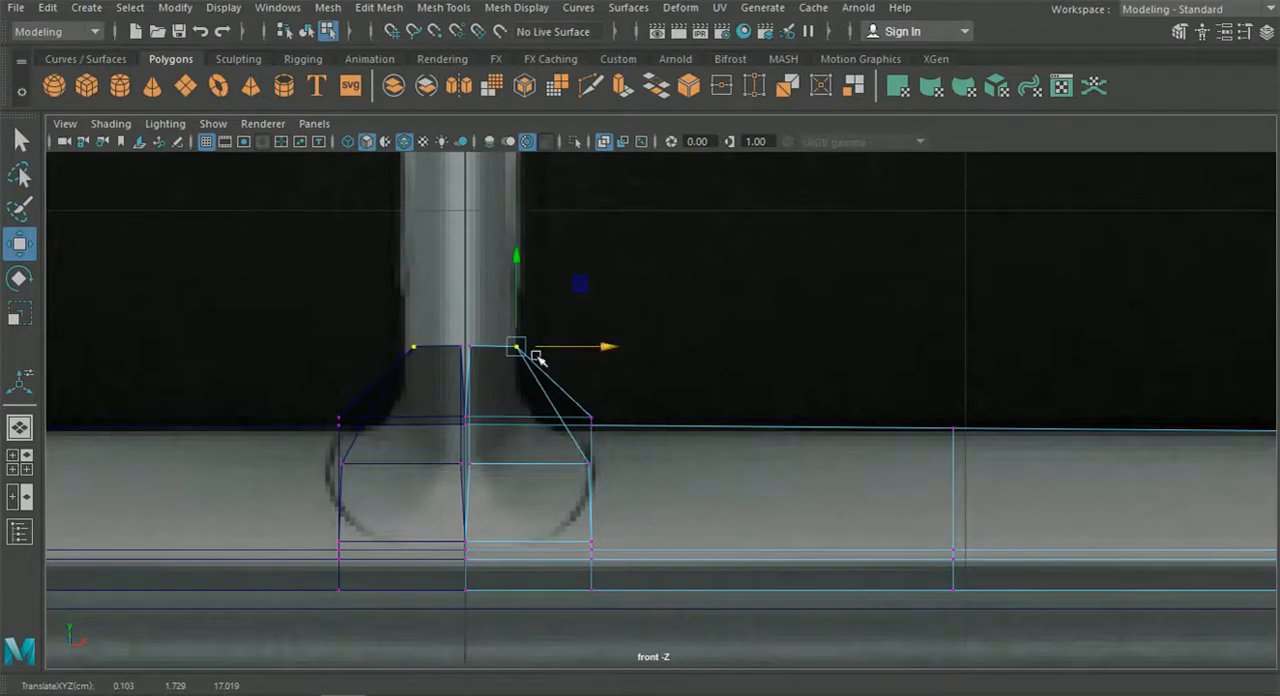
scroll(395, 337, up, 2)
alt+middle_drag(395, 337, 423, 337)
click(19, 427)
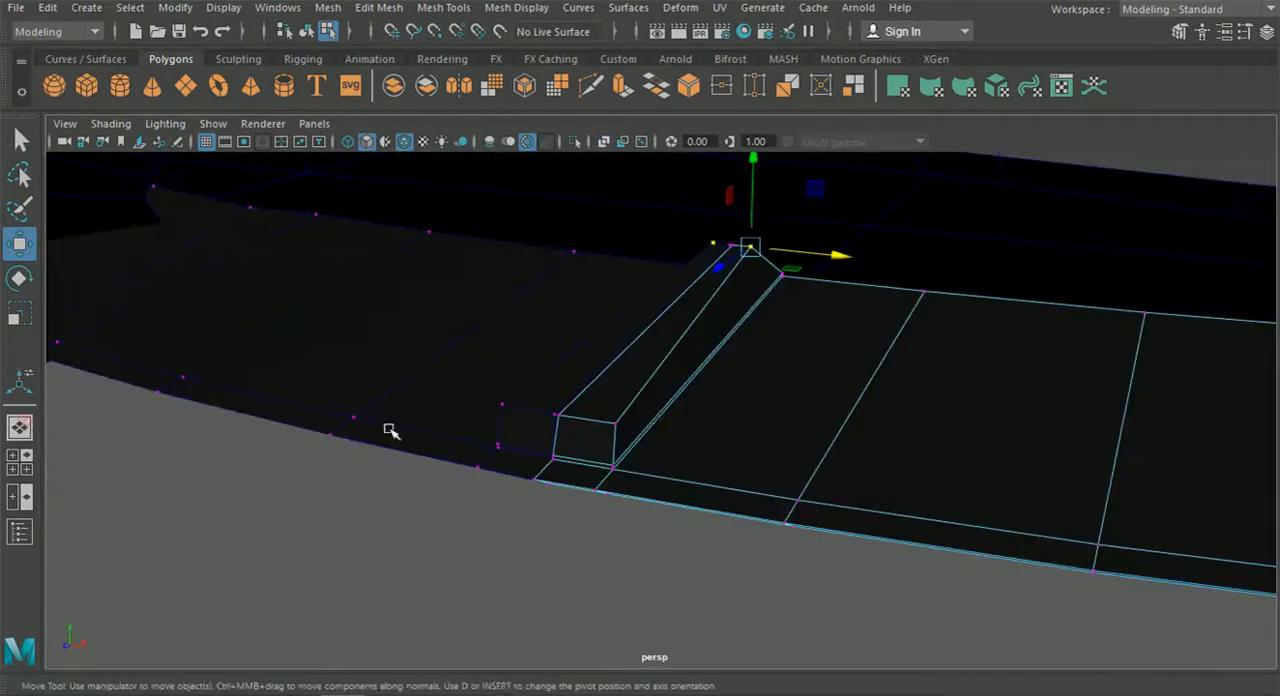
click(306, 31)
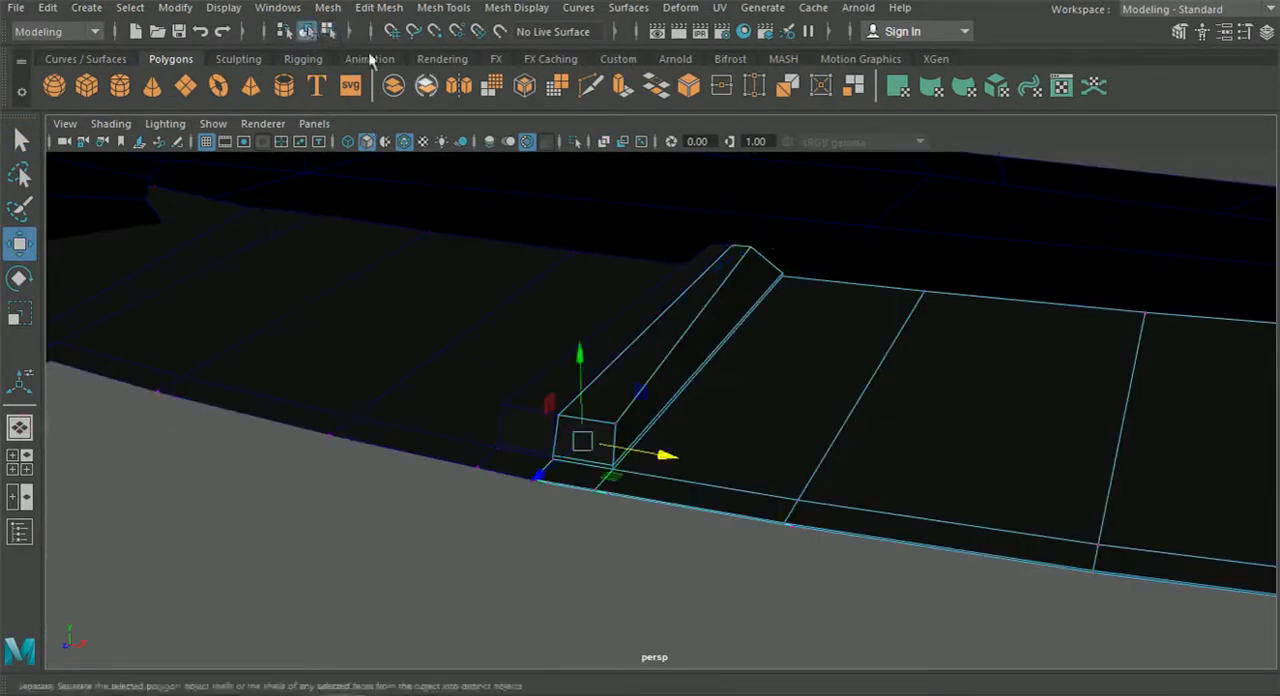
Isolate the splitter half and delete the raised centre strip's inner side faces along the symmetry plane.
click(575, 141)
alt+drag(590, 190, 507, 301)
alt+right_drag(507, 301, 668, 380)
right_drag(646, 284, 634, 209)
click(500, 283)
key(Delete)
click(522, 343)
key(Delete)
alt+middle_drag(422, 260, 538, 336)
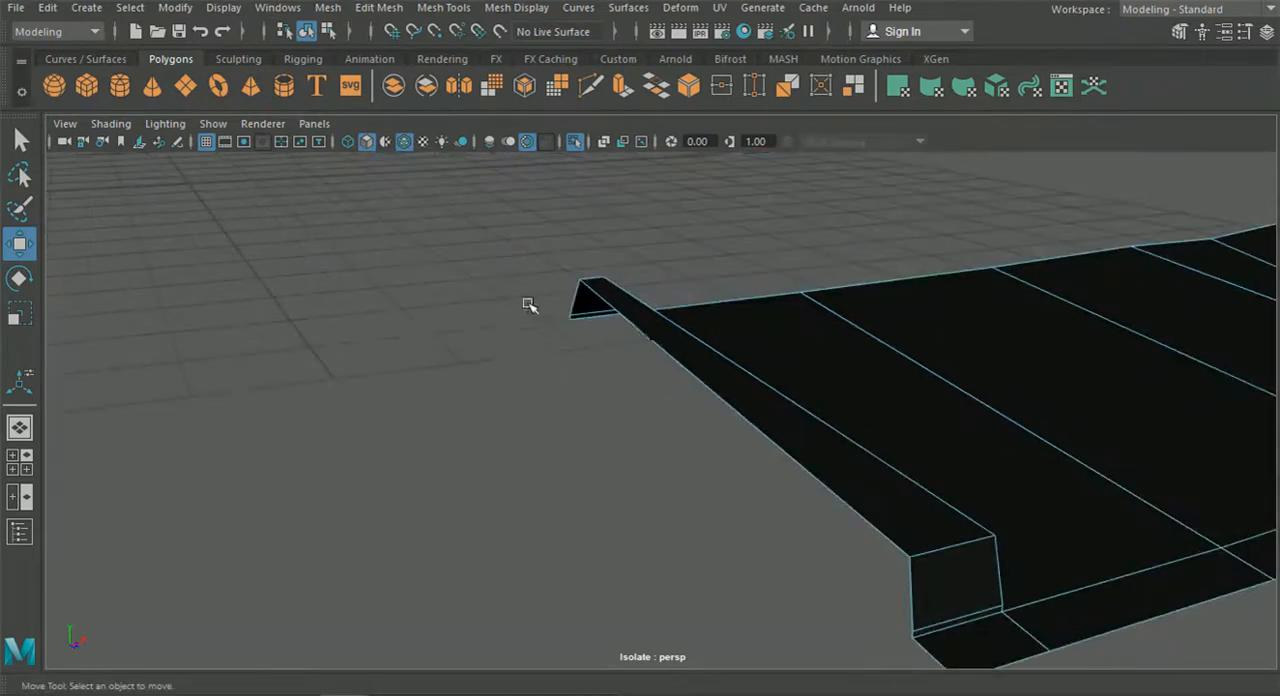
Delete the remaining inner face at the raised strip's centre line, then return to object selection and leave isolation.
alt+right_drag(585, 306, 608, 408)
alt+drag(608, 408, 603, 357)
alt+middle_drag(603, 357, 514, 406)
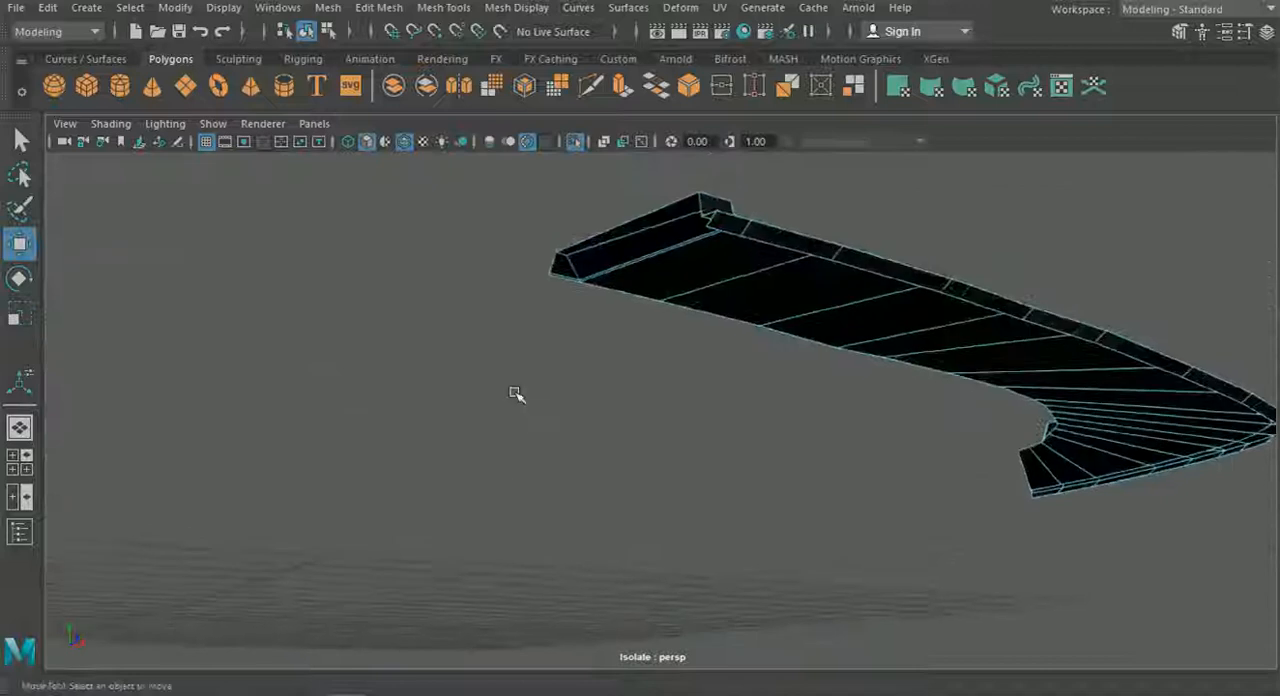
alt+drag(514, 406, 483, 371)
alt+right_drag(483, 371, 552, 410)
drag(502, 328, 483, 279)
key(Delete)
click(307, 31)
click(576, 142)
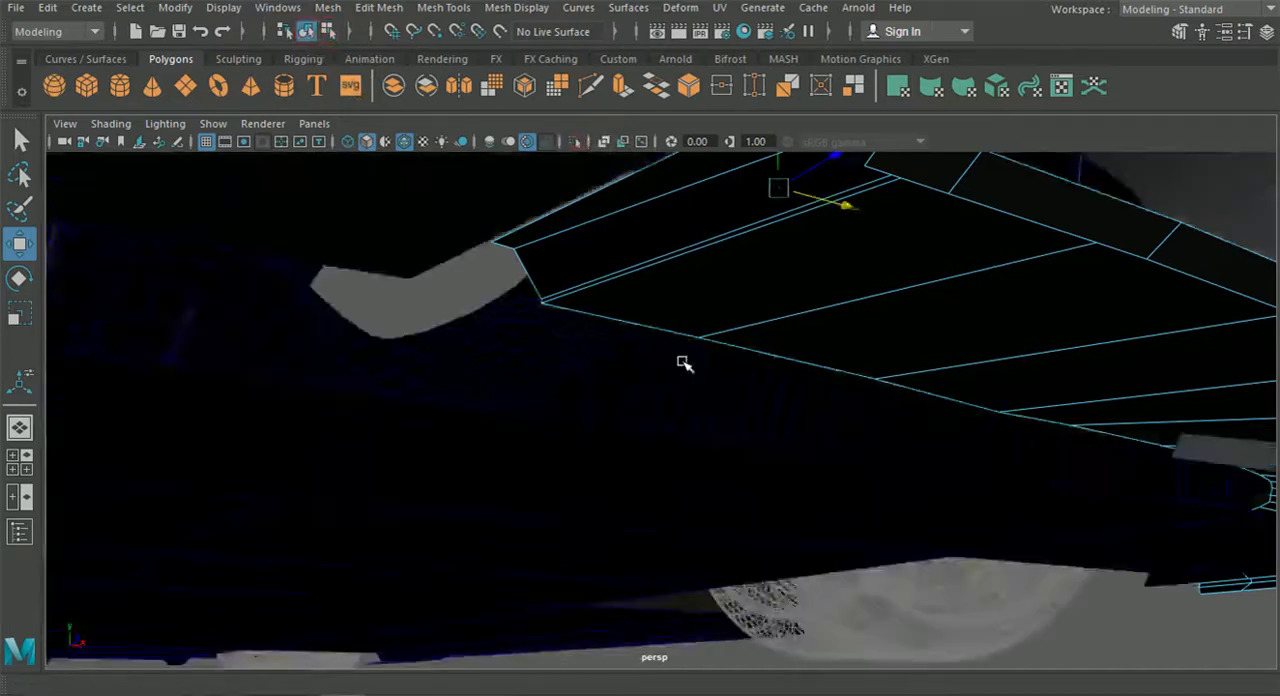
Move the raised strip's front top outer vertex inward to the strut's edge in the front reference and lower it slightly.
alt+drag(683, 366, 574, 451)
scroll(574, 451, down, 3)
alt+middle_drag(574, 451, 640, 285)
scroll(640, 285, up, 2)
scroll(638, 284, up, 2)
right_drag(603, 357, 529, 142)
drag(465, 239, 510, 275)
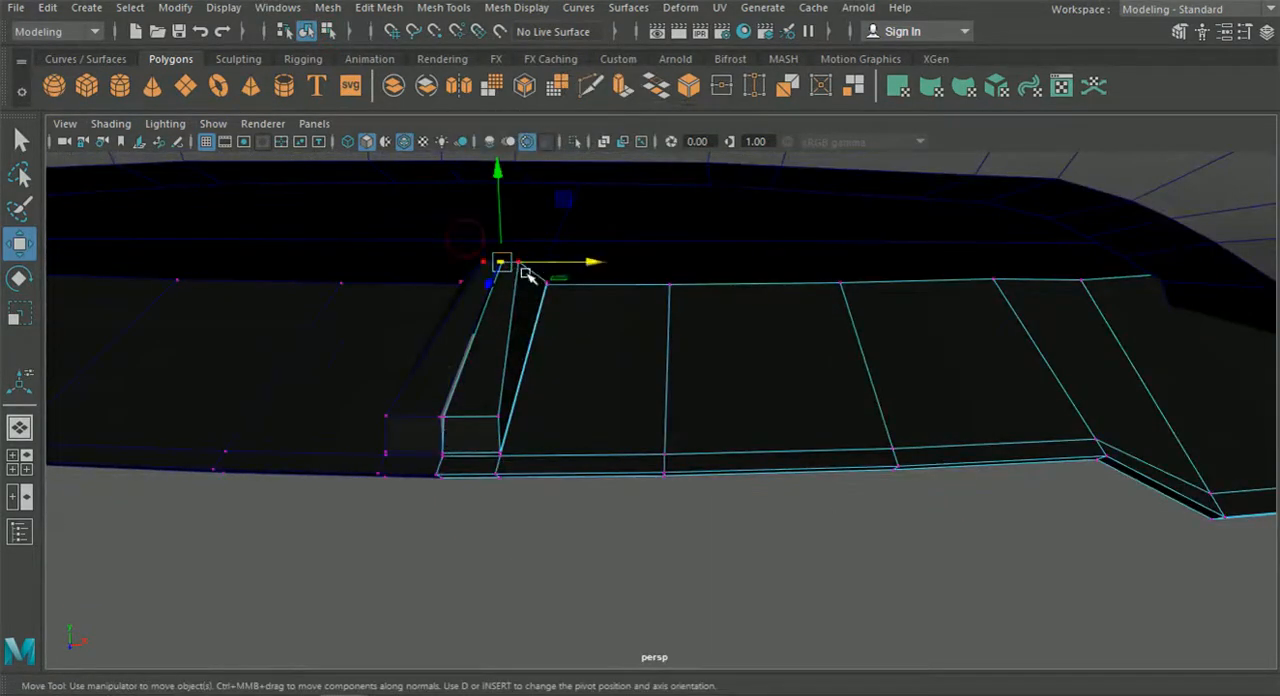
drag(426, 388, 462, 432)
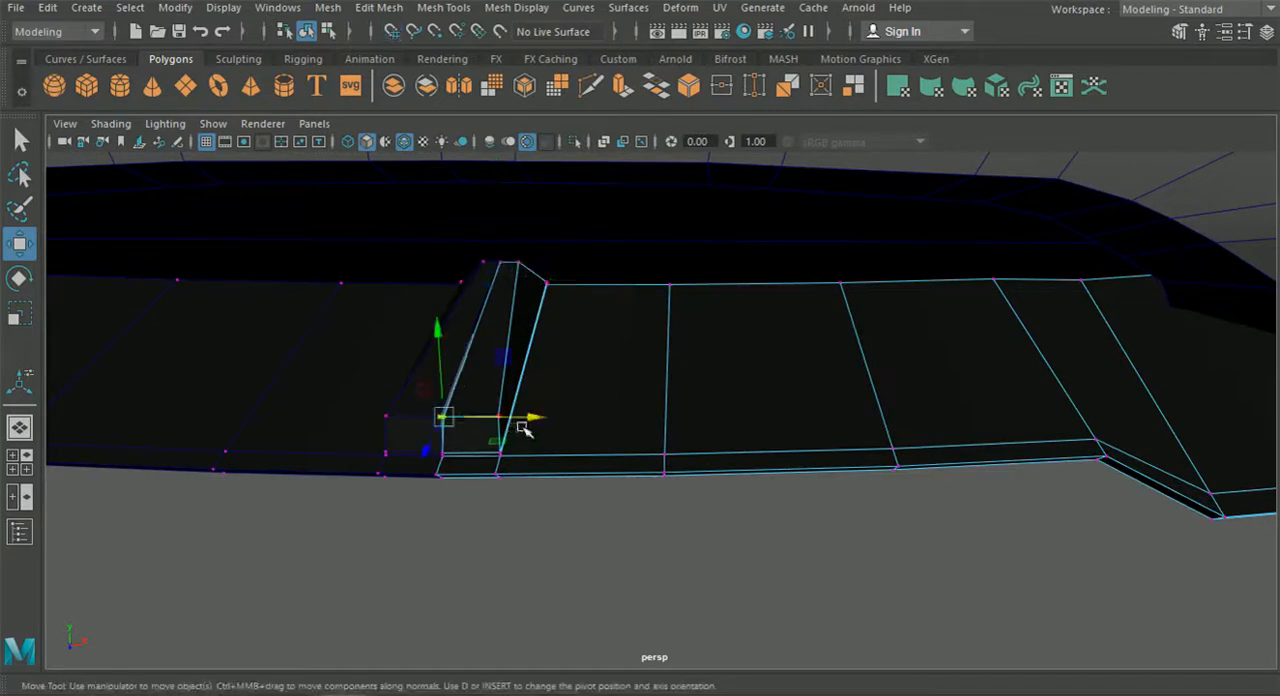
alt+middle_drag(479, 417, 569, 397)
alt+drag(569, 397, 563, 389)
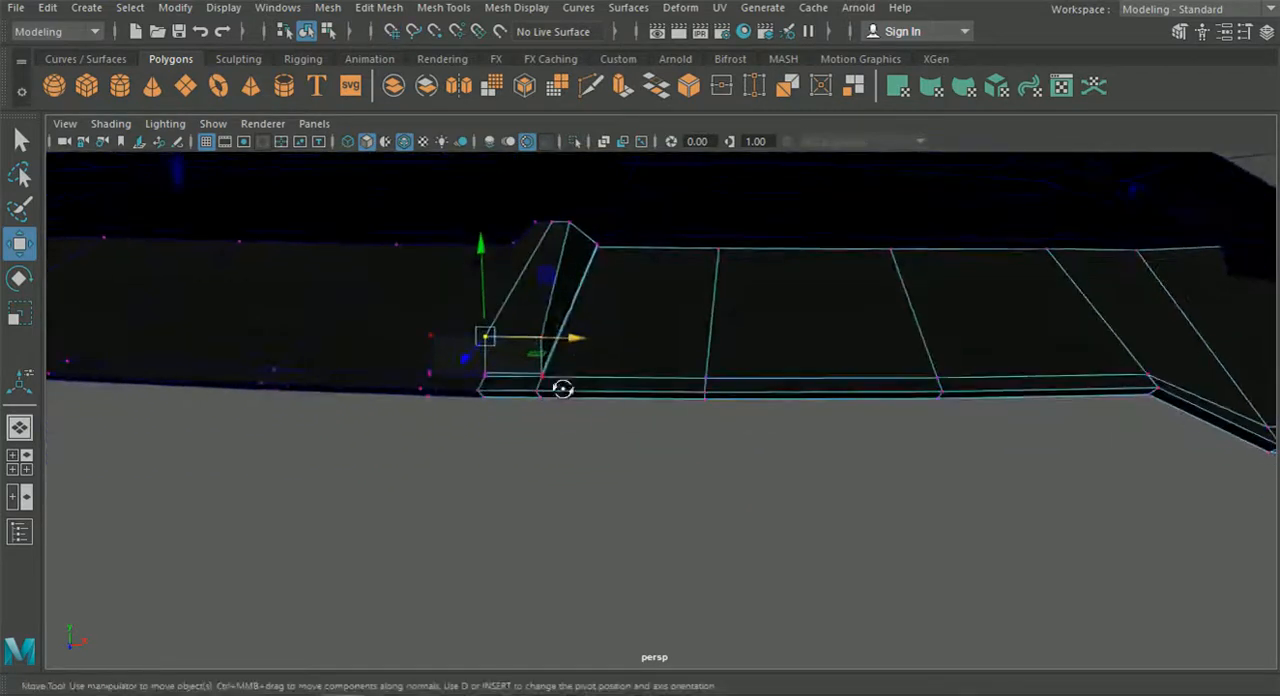
drag(534, 313, 551, 350)
click(19, 462)
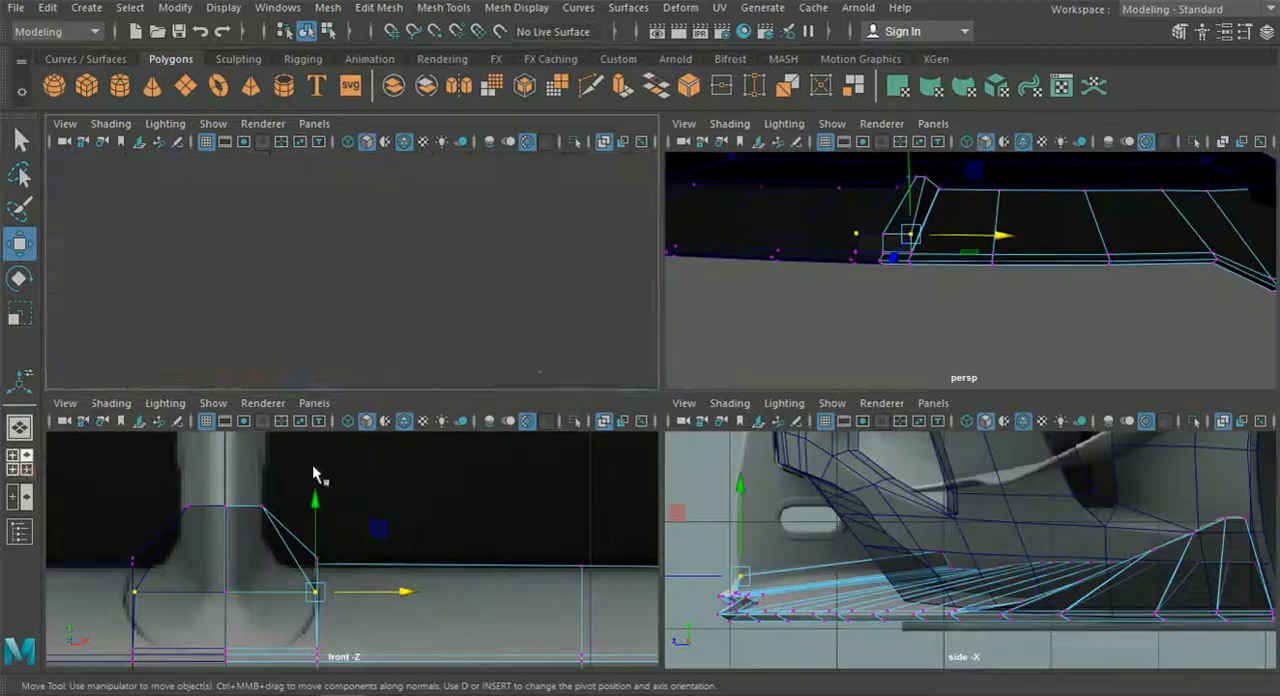
key(space)
drag(657, 487, 334, 274)
drag(443, 306, 449, 339)
Lower the raised strip's rear top vertices in the front view and refine the strip's top height in side and perspective.
drag(536, 400, 362, 310)
drag(443, 255, 443, 290)
click(24, 464)
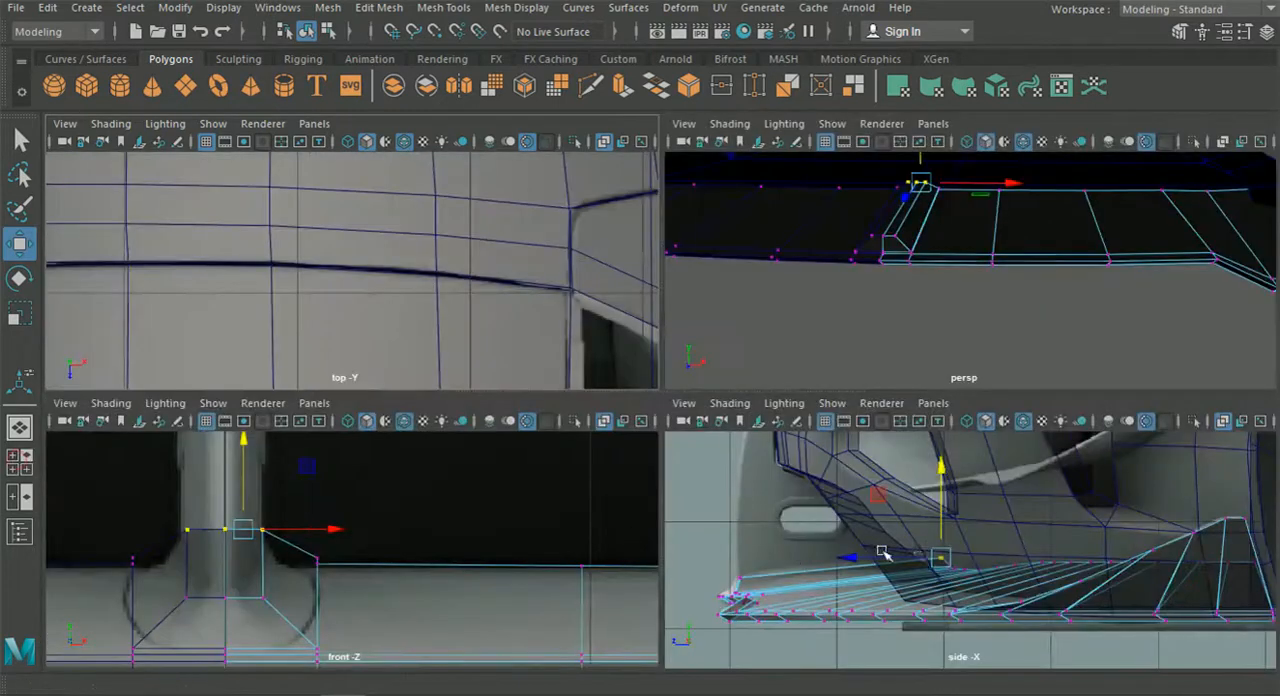
key(space)
scroll(766, 534, up, 1)
alt+middle_drag(434, 465, 646, 460)
scroll(345, 465, up, 3)
drag(276, 456, 302, 445)
click(843, 423)
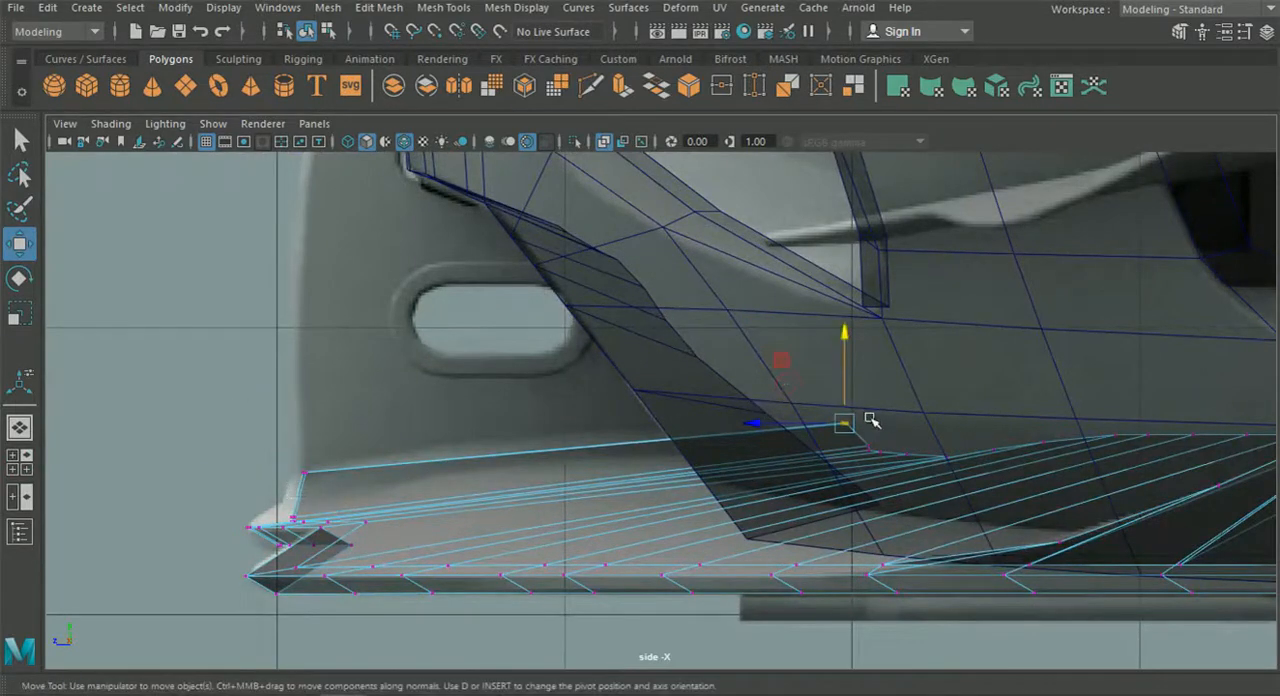
click(32, 430)
mouse_move(426, 406)
alt+mouse_down()
mouse_move(537, 417)
mouse_move(451, 411)
alt+mouse_up()
alt+right_drag(451, 411, 554, 446)
alt+drag(558, 449, 555, 366)
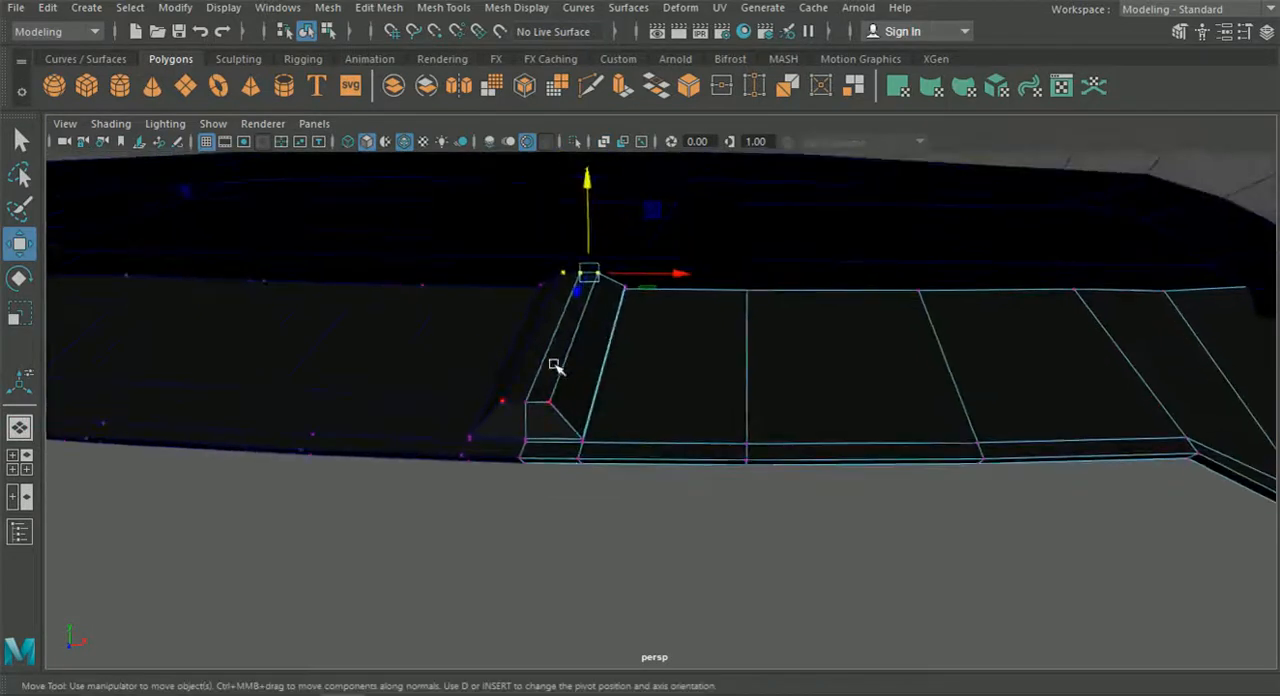
right_drag(588, 233, 577, 189)
Extrude the raised strip's top faces upward along the strut in the front reference, up to just below the bonnet line.
click(557, 337)
click(19, 466)
key(space)
alt+right_drag(546, 594, 555, 448)
alt+middle_drag(555, 448, 542, 476)
scroll(548, 481, up, 3)
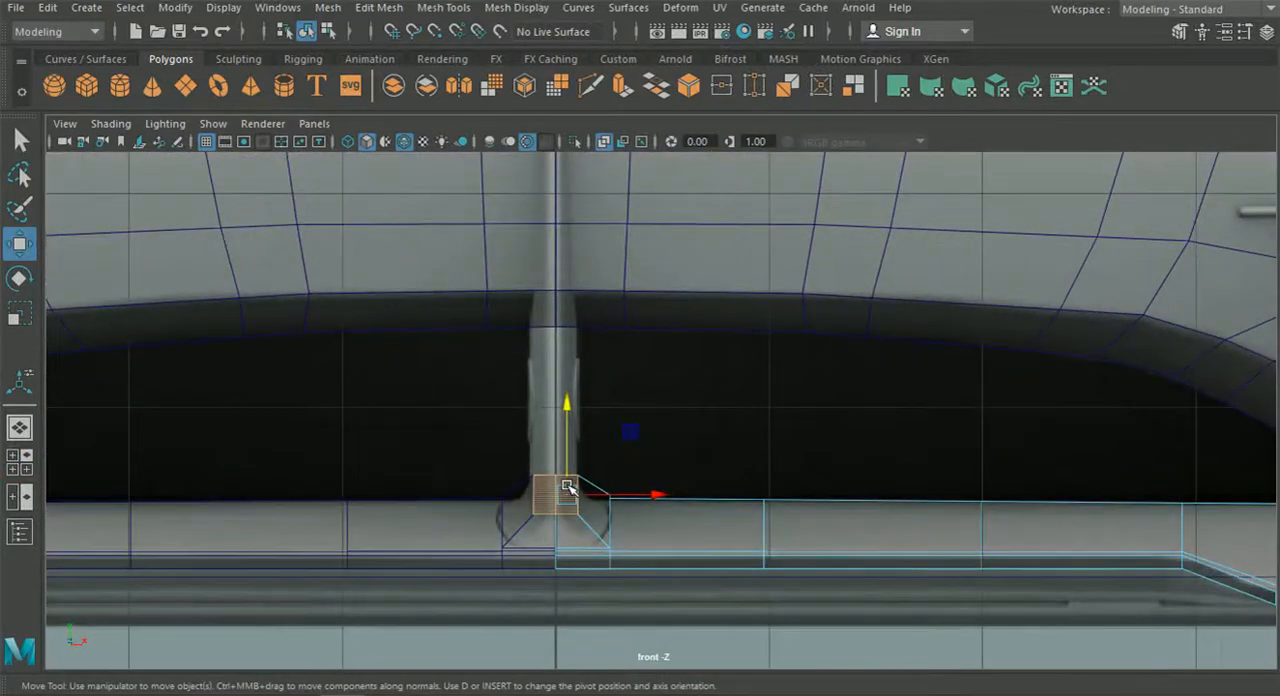
key(ctrl+e)
click(679, 382)
drag(569, 432, 573, 194)
alt+middle_drag(573, 194, 585, 388)
drag(580, 391, 577, 145)
alt+middle_drag(579, 207, 585, 273)
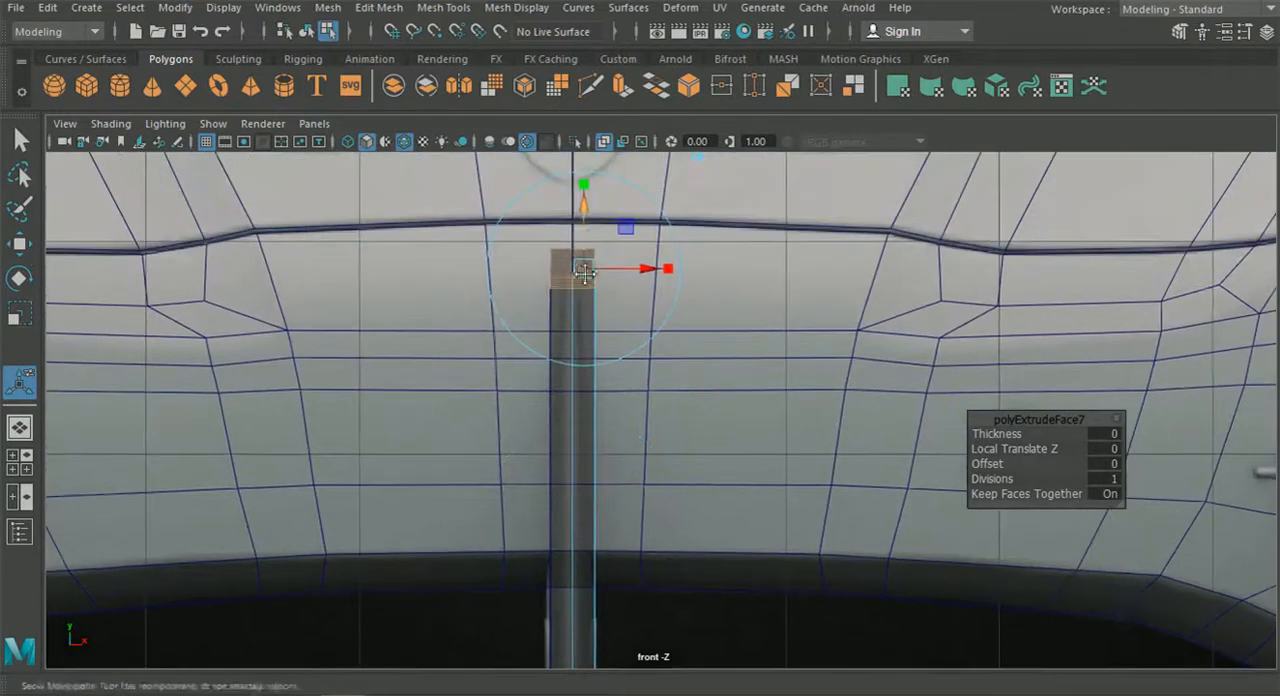
Move the extruded strut's front top vertices down and back toward the car's nose in the side view.
click(19, 461)
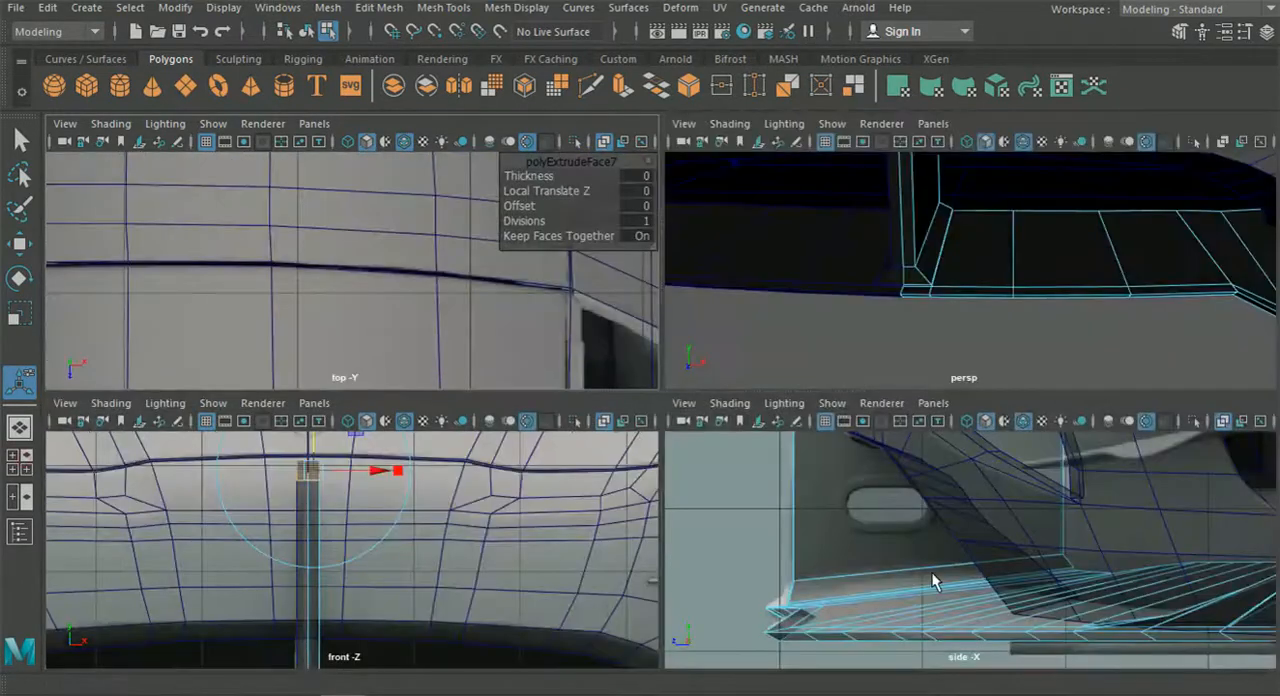
key(space)
alt+middle_drag(628, 345, 638, 381)
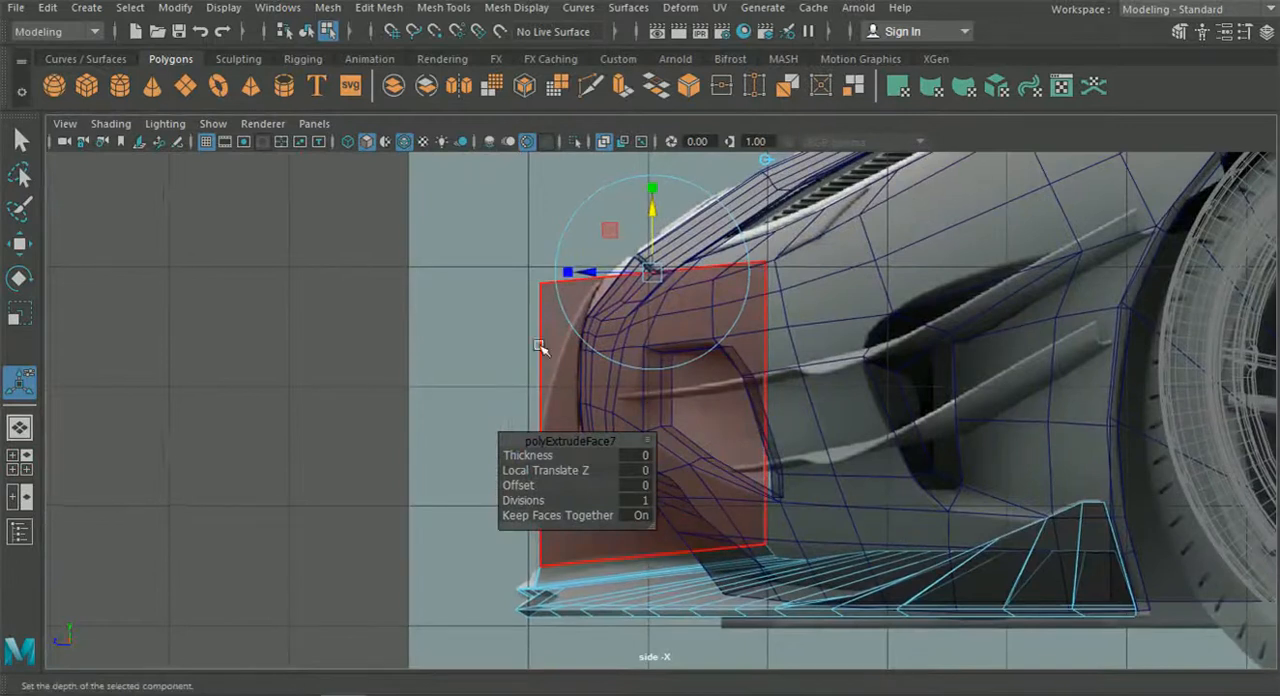
click(20, 246)
scroll(276, 320, up, 2)
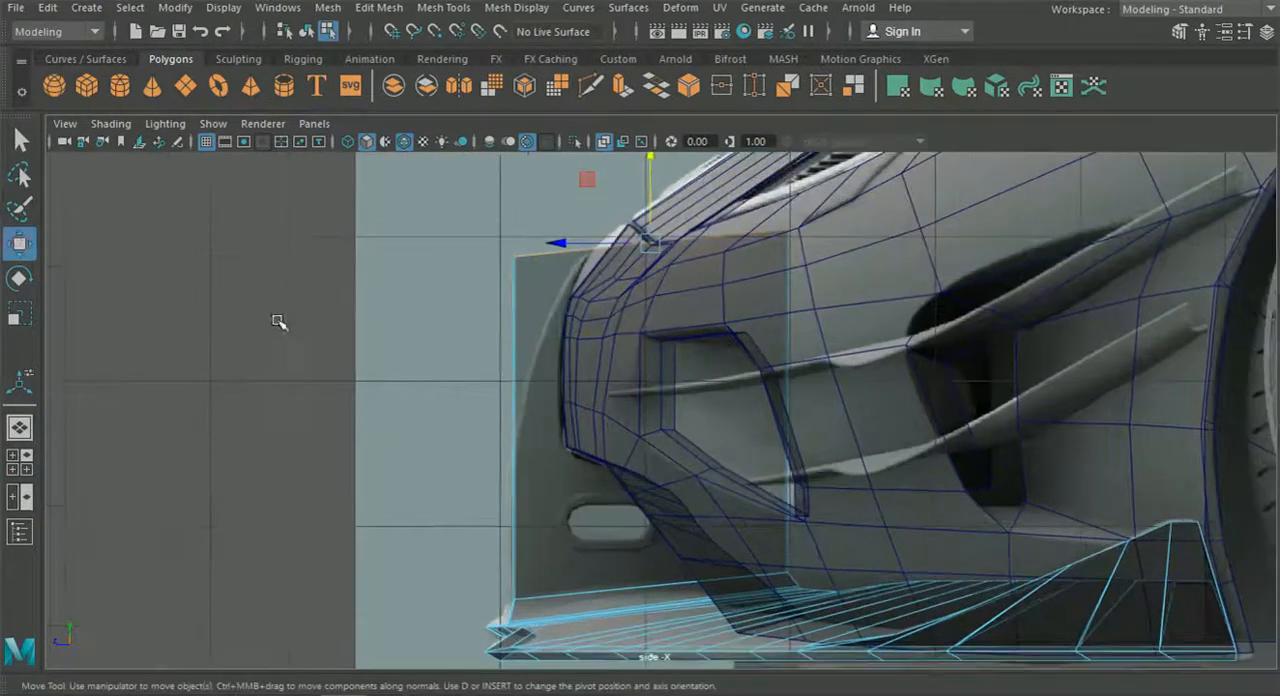
right_drag(548, 453, 456, 136)
alt+middle_drag(481, 243, 477, 281)
drag(490, 258, 550, 322)
scroll(612, 343, up, 2)
drag(375, 273, 464, 280)
Move the strut's rear top vertices forward in the side view so its back edge leans toward the nose.
drag(755, 203, 640, 226)
drag(725, 238, 641, 306)
scroll(636, 316, down, 4)
alt+middle_drag(608, 378, 686, 334)
scroll(638, 417, up, 4)
alt+middle_drag(612, 498, 579, 360)
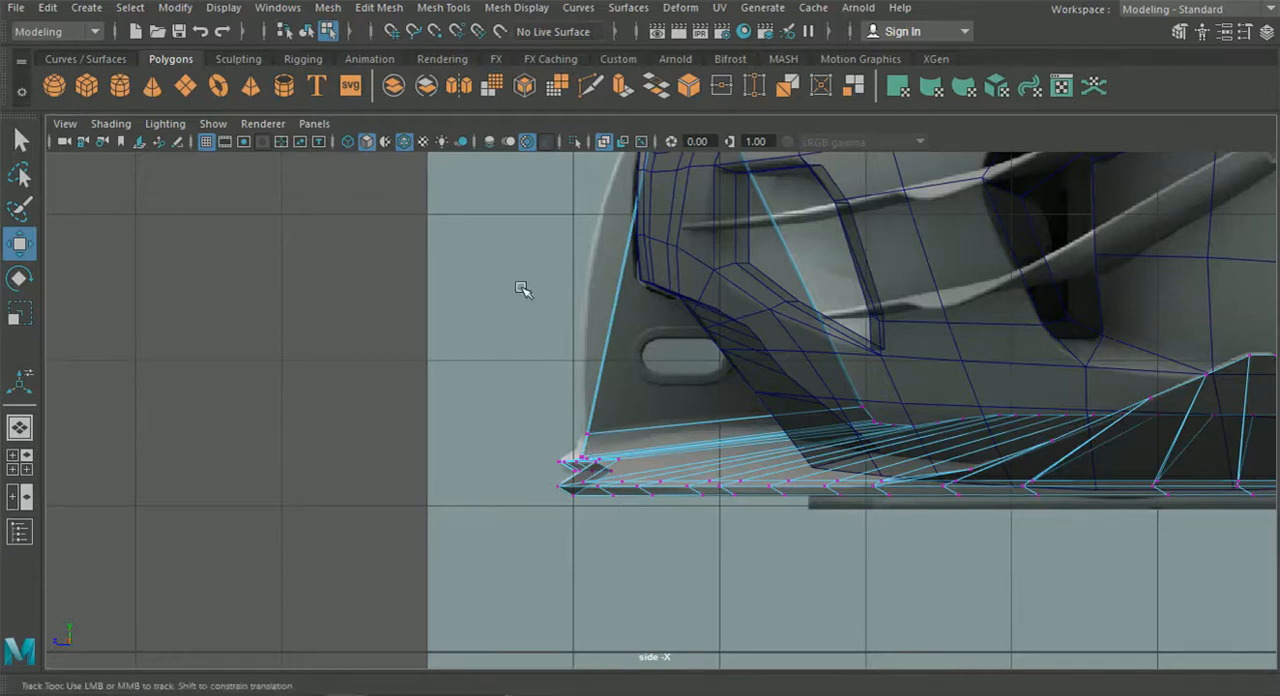
alt+middle_drag(521, 287, 453, 333)
scroll(479, 388, up, 1)
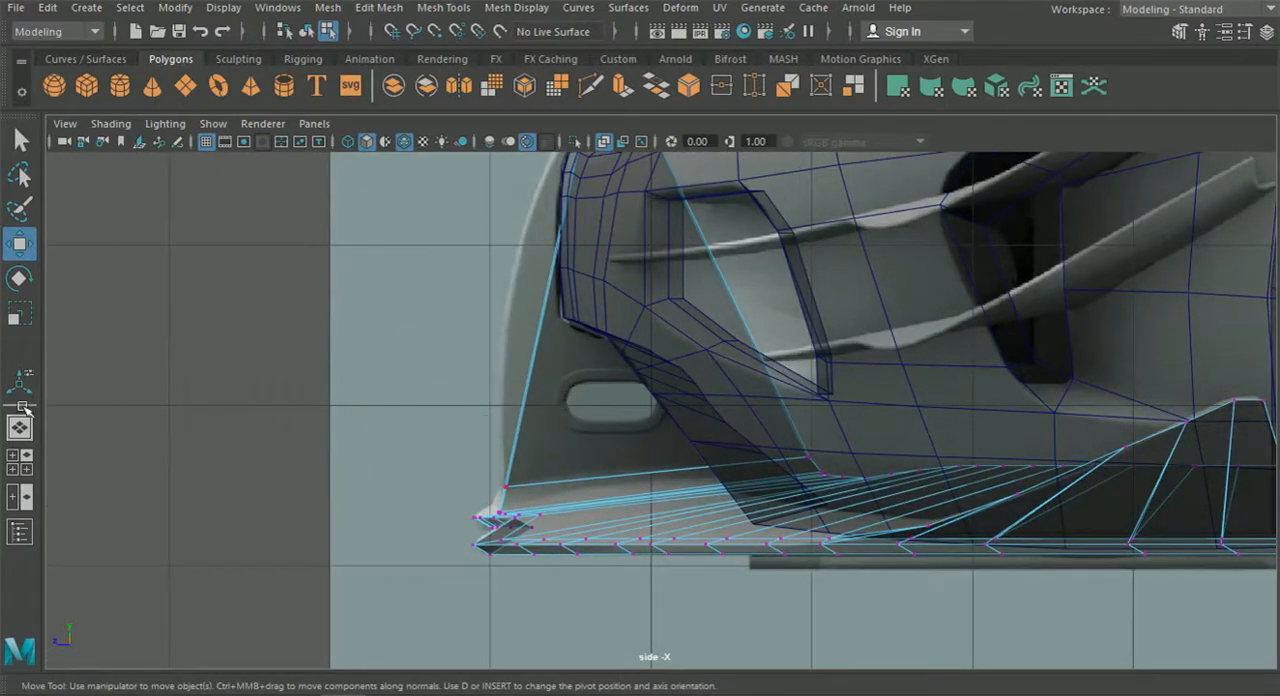
Move the splitter's front-edge vertices at the base of the strut forward to the reference in the top view.
click(22, 470)
scroll(286, 330, down, 8)
alt+middle_drag(286, 343, 306, 326)
scroll(345, 276, up, 5)
scroll(345, 276, up, 8)
right_drag(358, 220, 303, 117)
scroll(314, 234, up, 5)
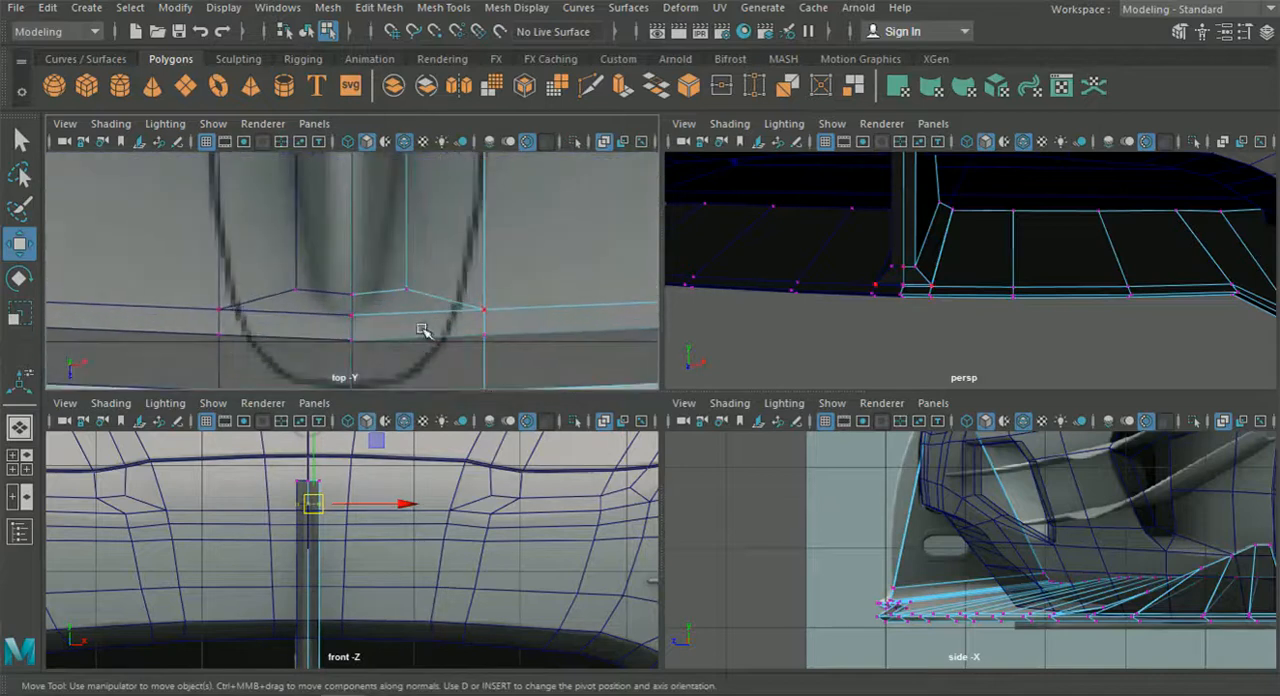
alt+middle_drag(422, 330, 411, 311)
drag(266, 211, 522, 348)
alt+middle_drag(474, 323, 468, 301)
drag(403, 362, 401, 400)
Move the next pair of vertices along the splitter's front edge forward in the top view.
alt+middle_drag(450, 282, 371, 254)
scroll(397, 271, down, 5)
scroll(371, 254, up, 8)
drag(281, 183, 320, 315)
scroll(330, 310, down, 5)
alt+middle_drag(440, 285, 330, 284)
scroll(340, 280, up, 5)
drag(409, 204, 409, 311)
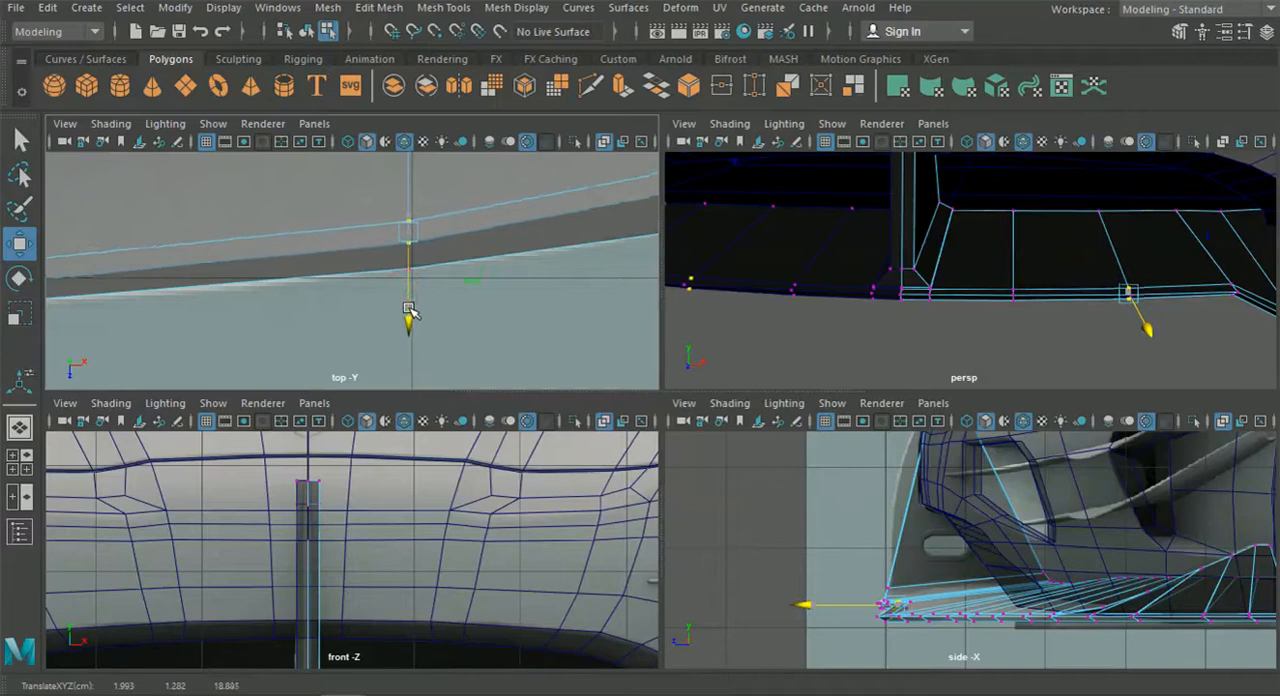
Adjust the vertices around the notch in the splitter's front edge lengthwise in the top view to even out the rim.
scroll(414, 304, down, 5)
scroll(355, 283, up, 3)
alt+middle_drag(434, 266, 380, 267)
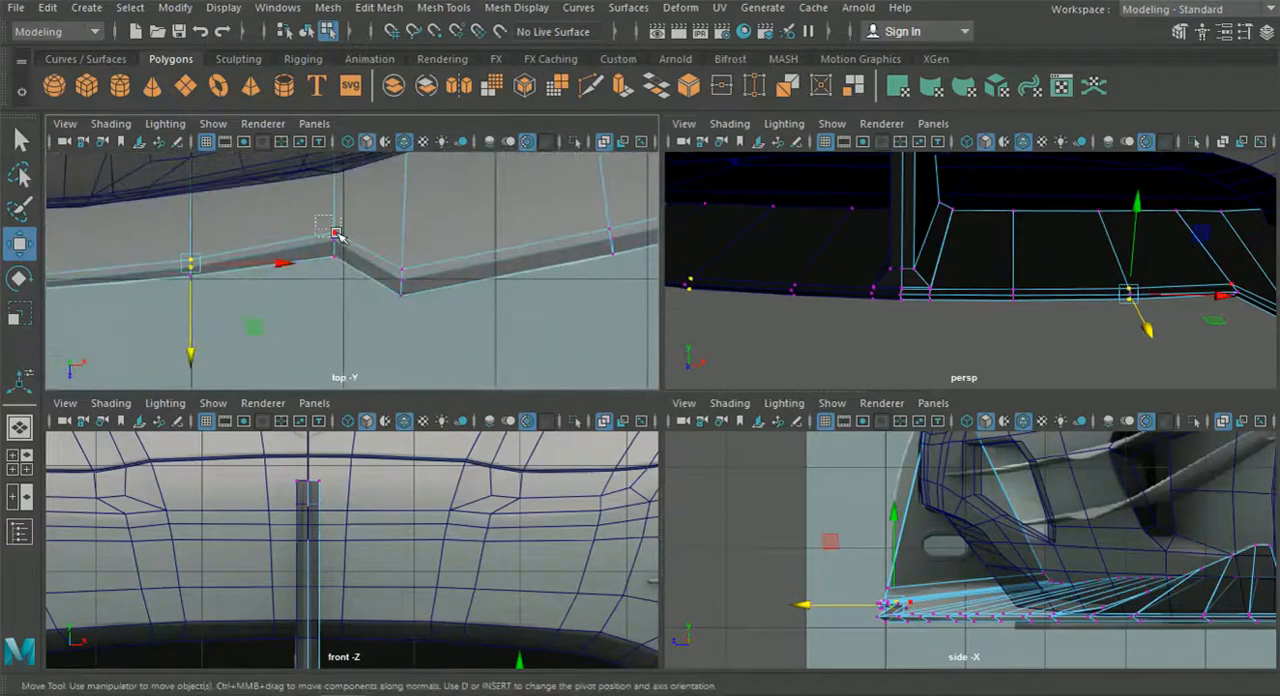
drag(336, 233, 338, 236)
drag(338, 323, 334, 331)
click(405, 276)
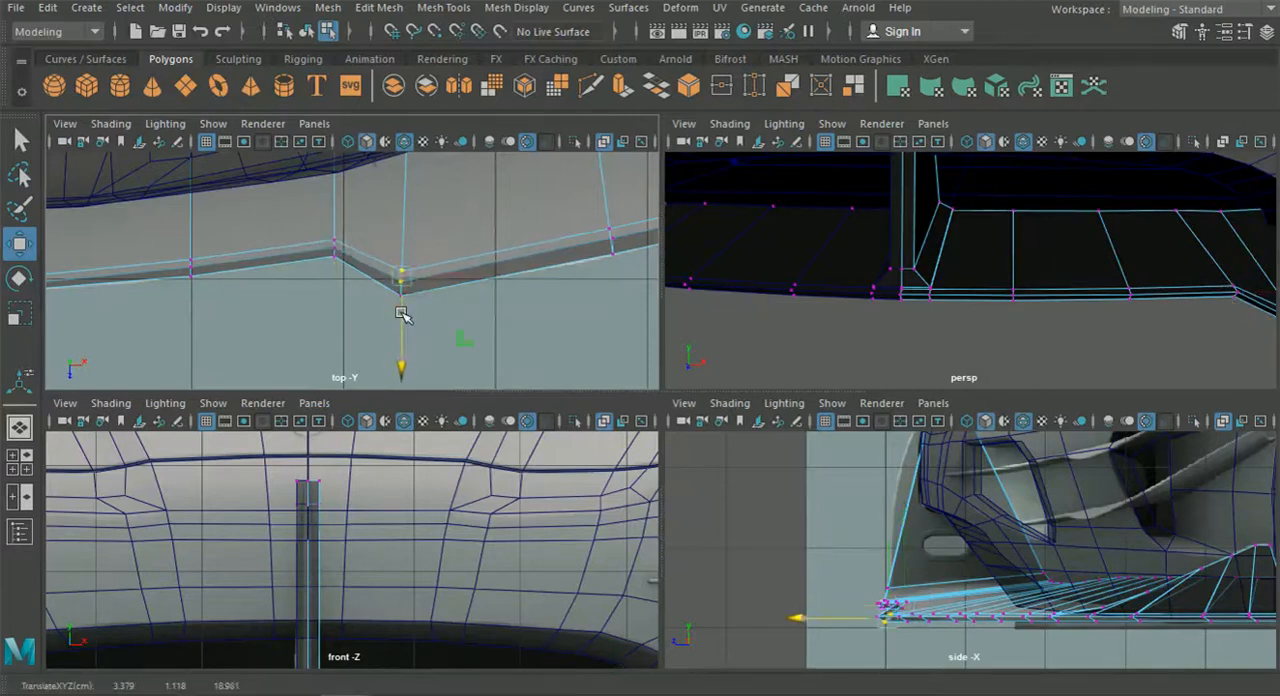
alt+middle_drag(520, 242, 280, 250)
drag(385, 253, 386, 254)
drag(369, 304, 369, 307)
Adjust the lengthwise position of the vertices at the strut's front base in the side view to match the reference.
scroll(368, 306, down, 9)
alt+middle_drag(403, 302, 483, 316)
scroll(394, 320, up, 10)
alt+middle_drag(305, 312, 423, 257)
alt+middle_drag(856, 530, 857, 508)
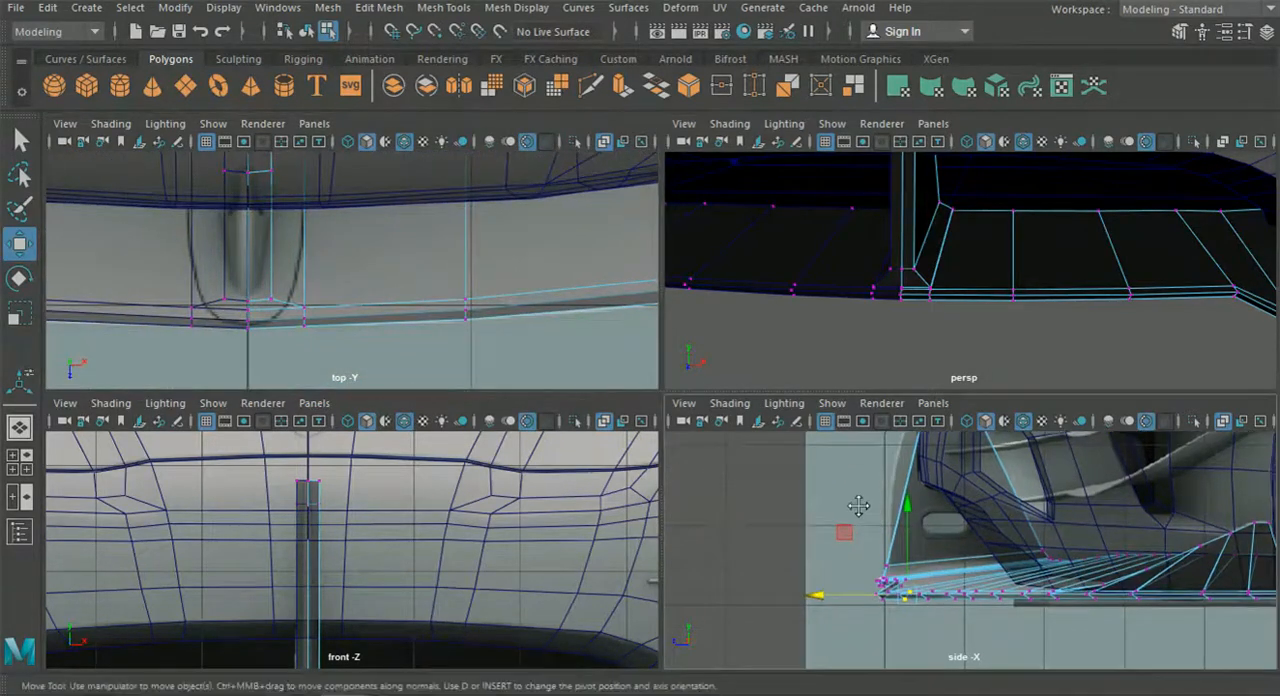
scroll(860, 560, up, 6)
alt+middle_drag(817, 554, 819, 556)
drag(803, 597, 703, 583)
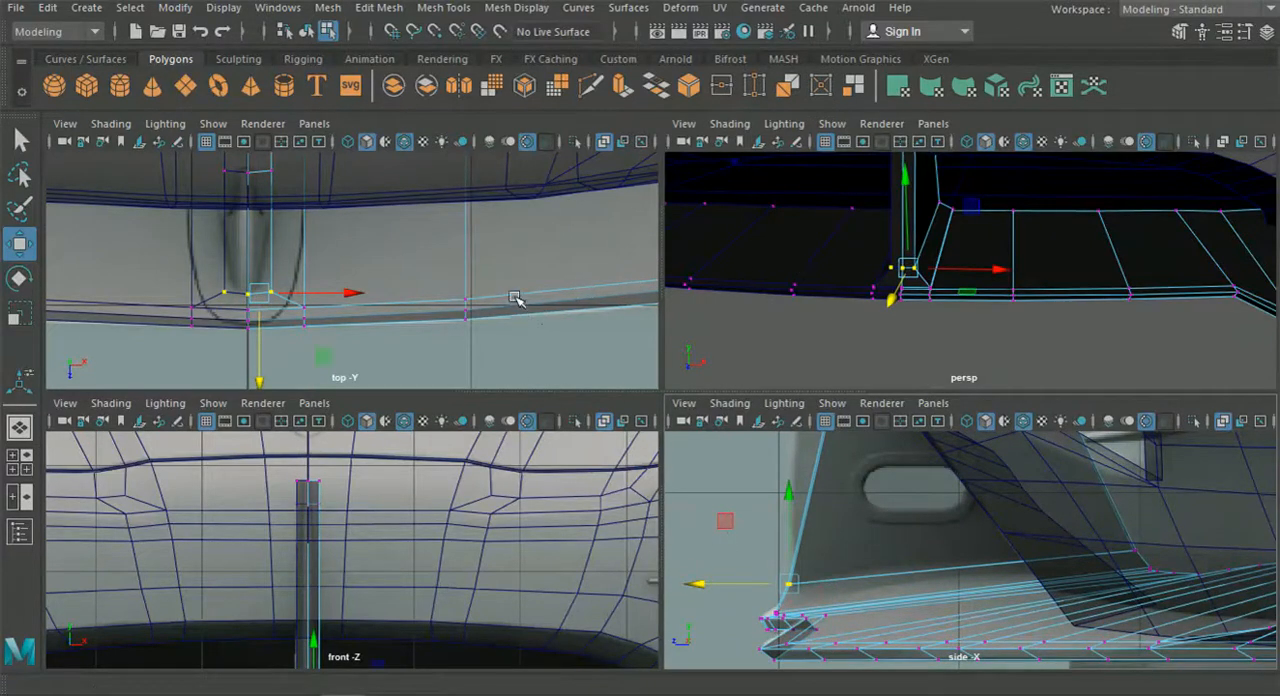
Insert an edge loop through the strut and splitter, placing it at the front end of the oval opening in the side reference.
key(space)
scroll(1117, 326, down, 5)
alt+drag(1117, 326, 834, 369)
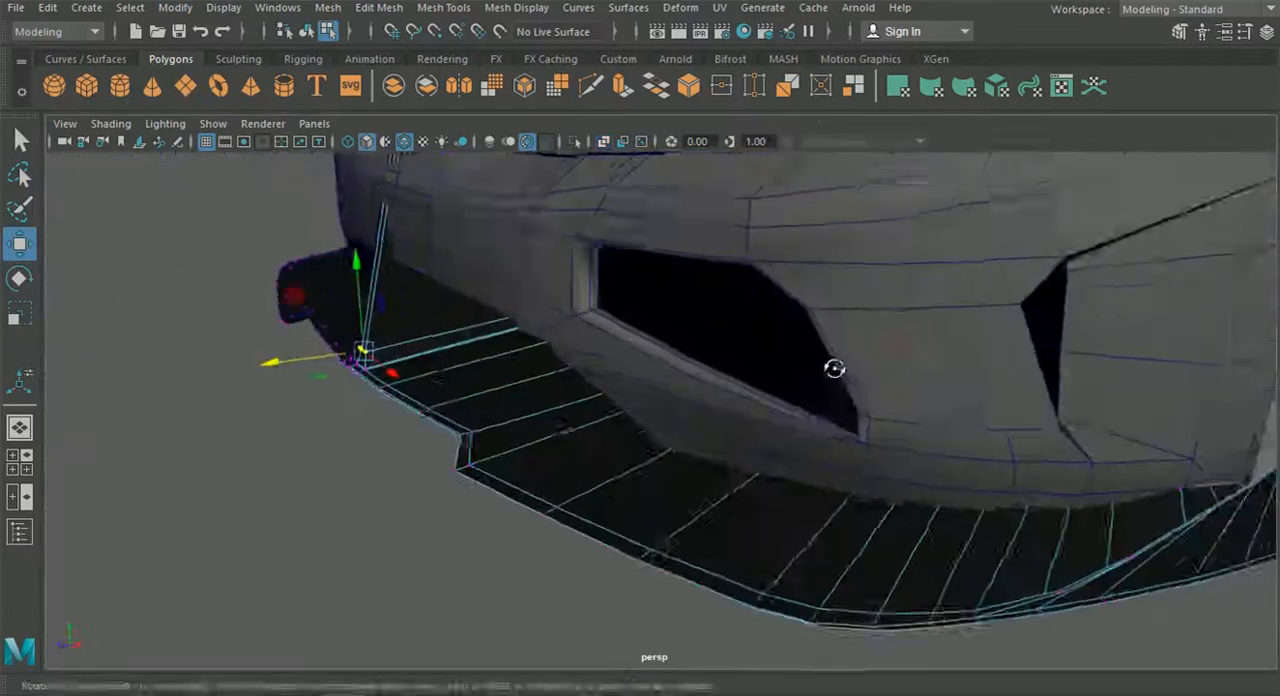
alt+middle_drag(890, 346, 972, 371)
click(327, 7)
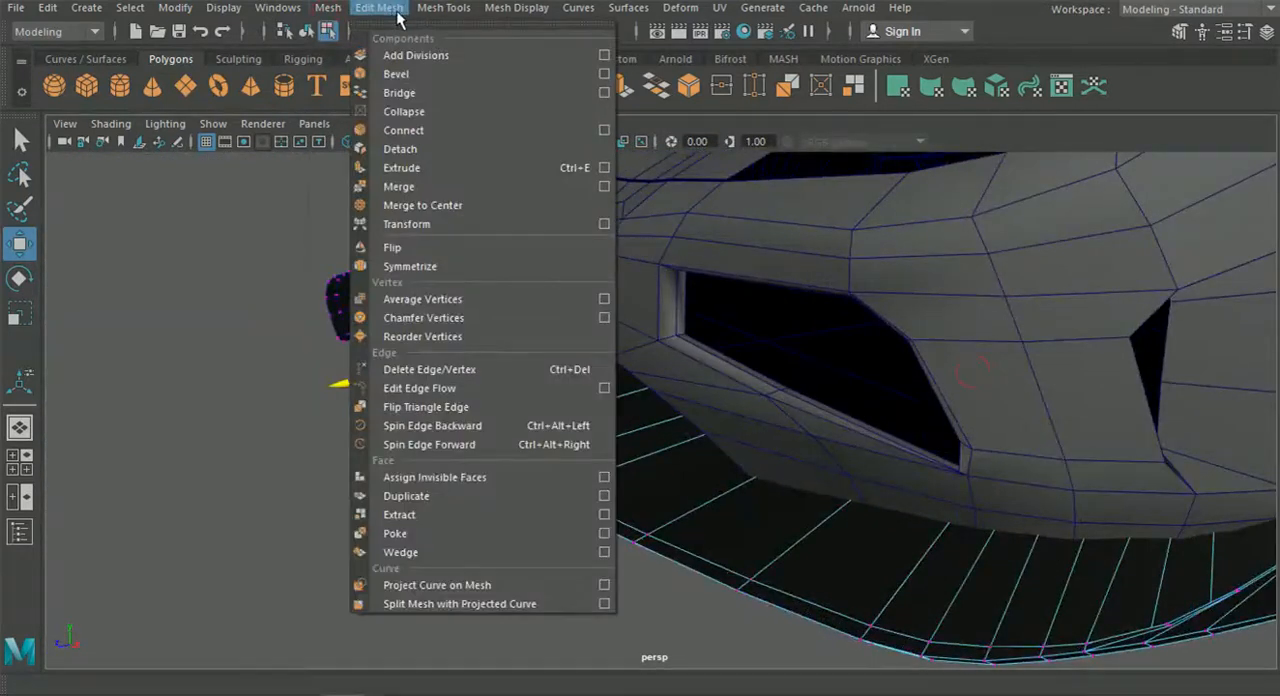
mouse_move(444, 7)
click(479, 150)
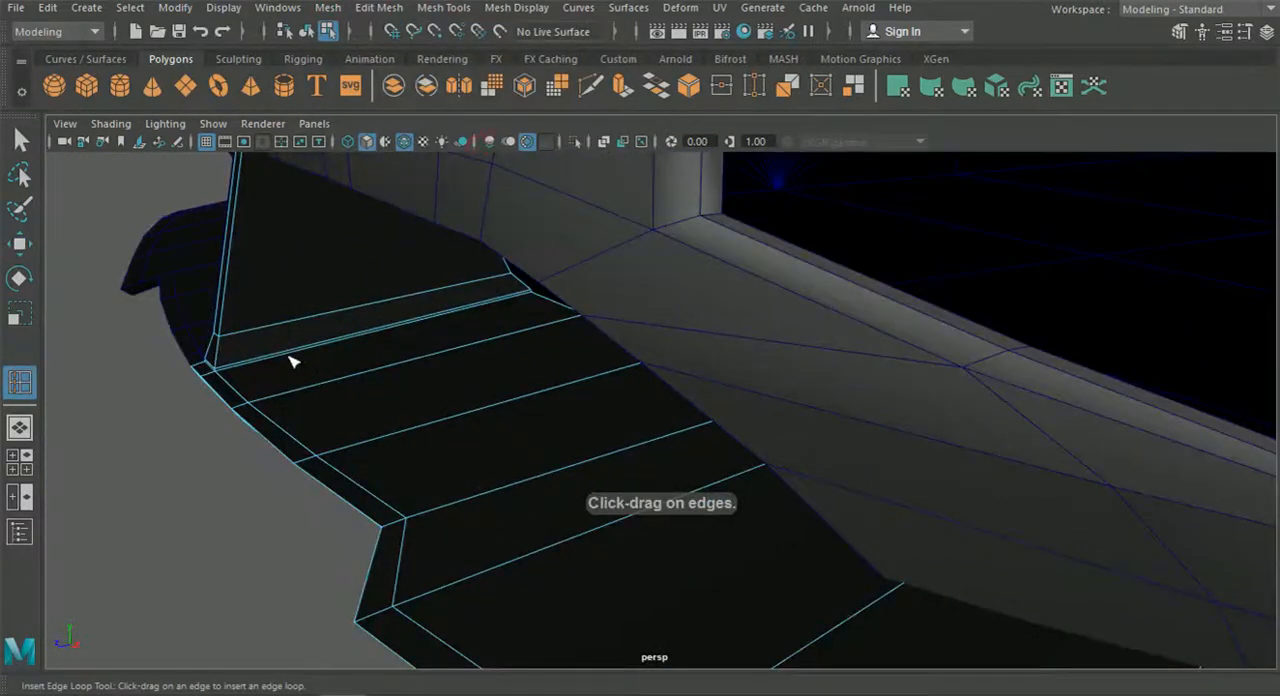
mouse_move(294, 359)
mouse_down()
mouse_move(281, 364)
mouse_move(304, 358)
mouse_up()
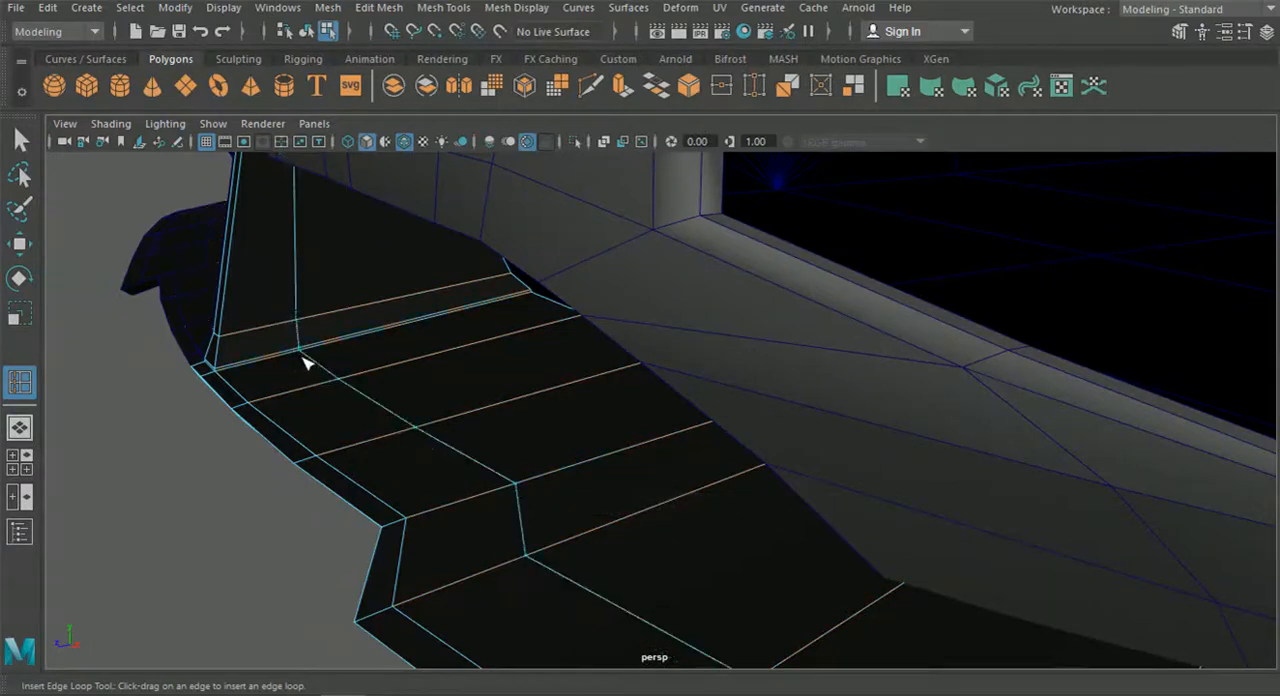
click(19, 427)
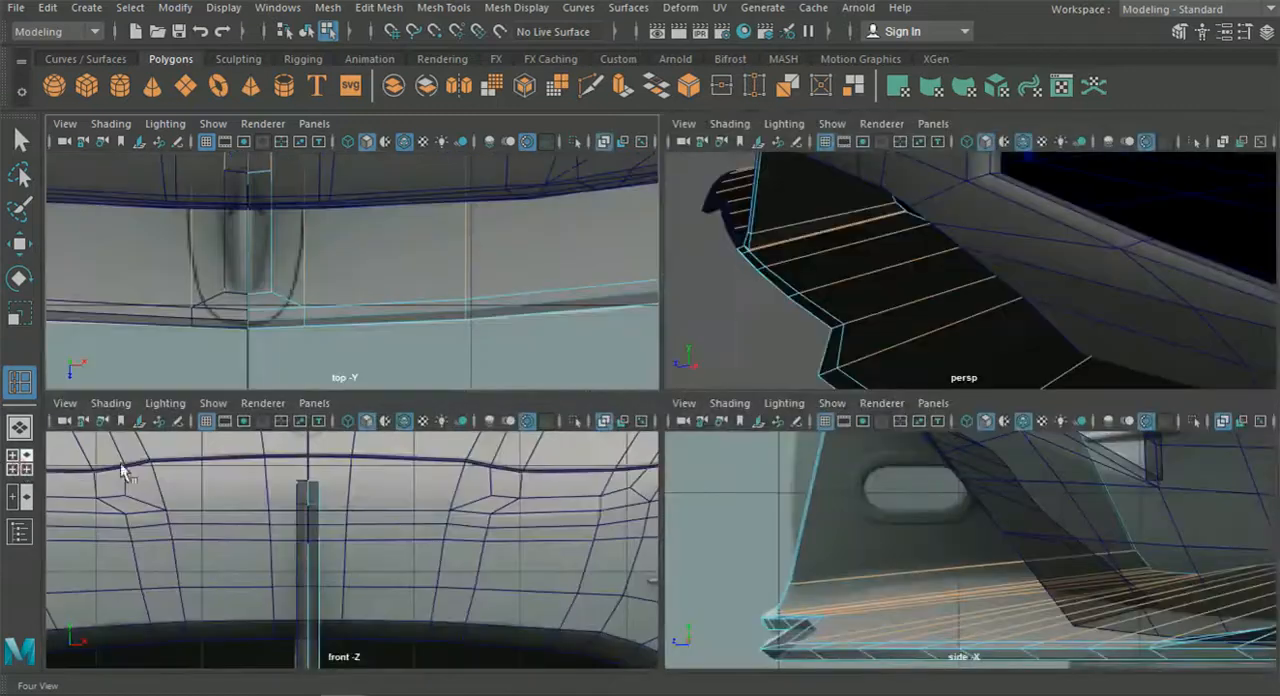
drag(846, 580, 846, 584)
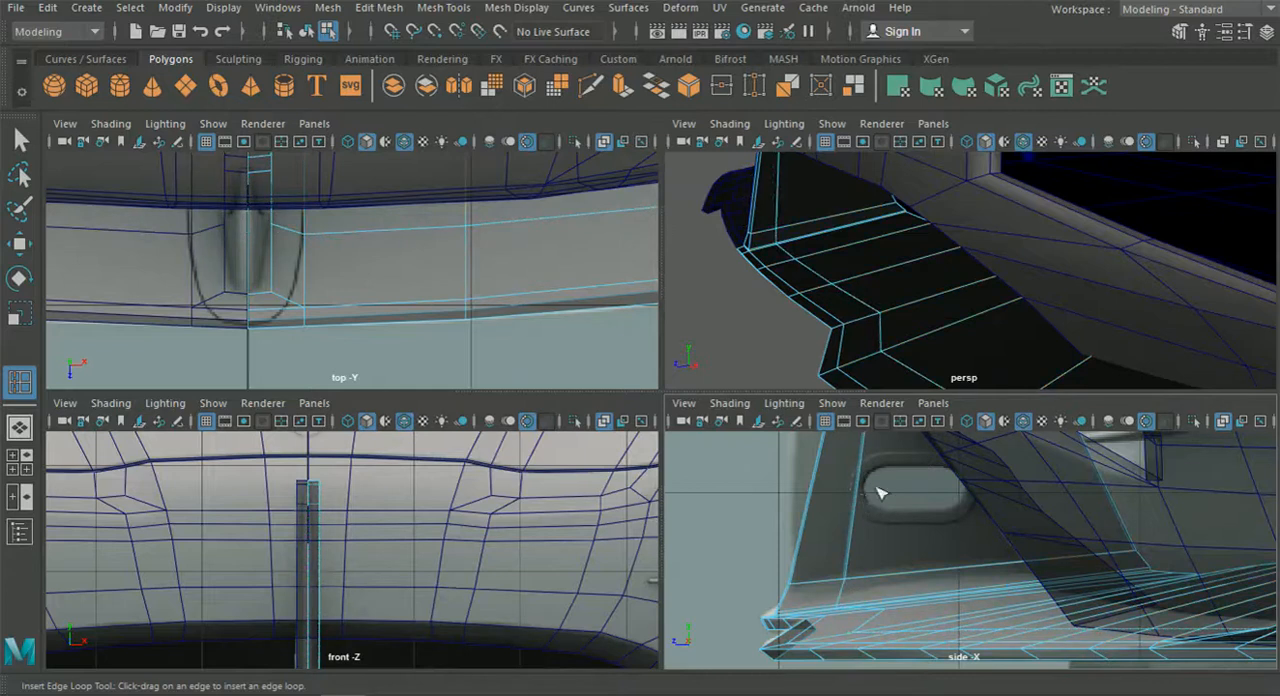
Inspect the strut in perspective, return to object selection, and isolate the splitter half that carries it.
click(19, 427)
alt+drag(500, 500, 688, 491)
scroll(688, 487, up, 8)
scroll(660, 541, up, 2)
alt+middle_drag(678, 505, 637, 530)
scroll(637, 534, up, 3)
scroll(466, 373, down, 5)
click(306, 31)
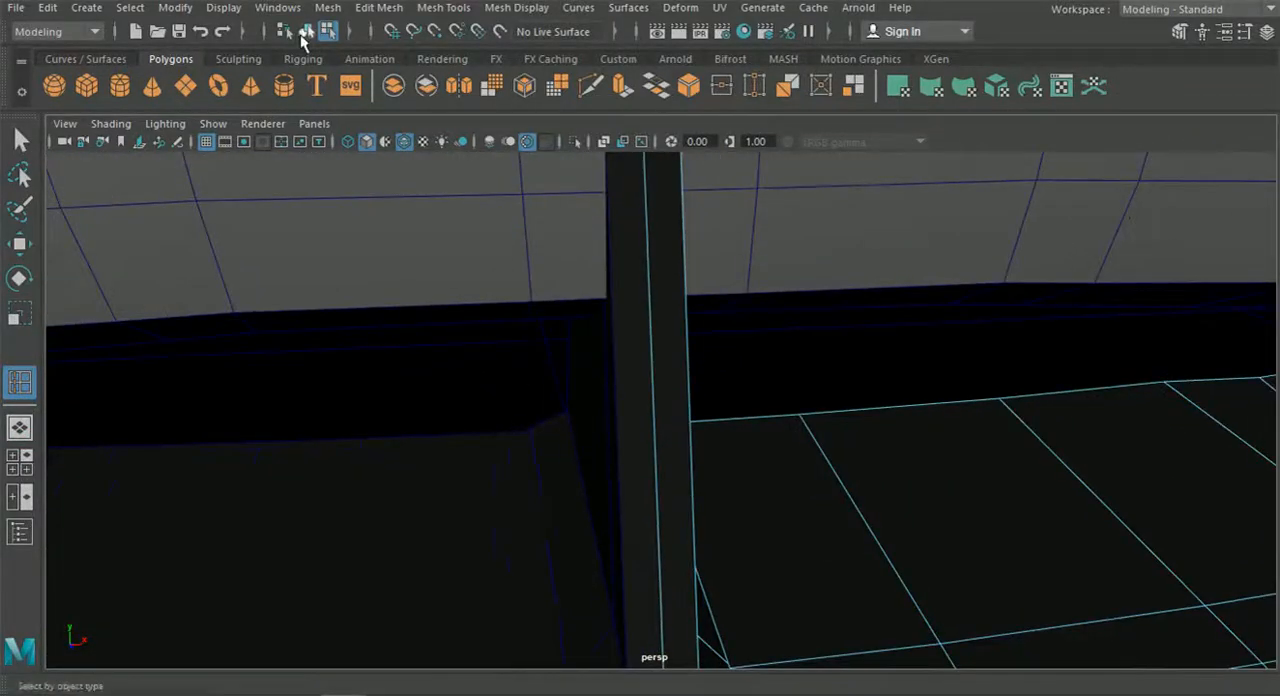
scroll(694, 466, down, 10)
click(21, 142)
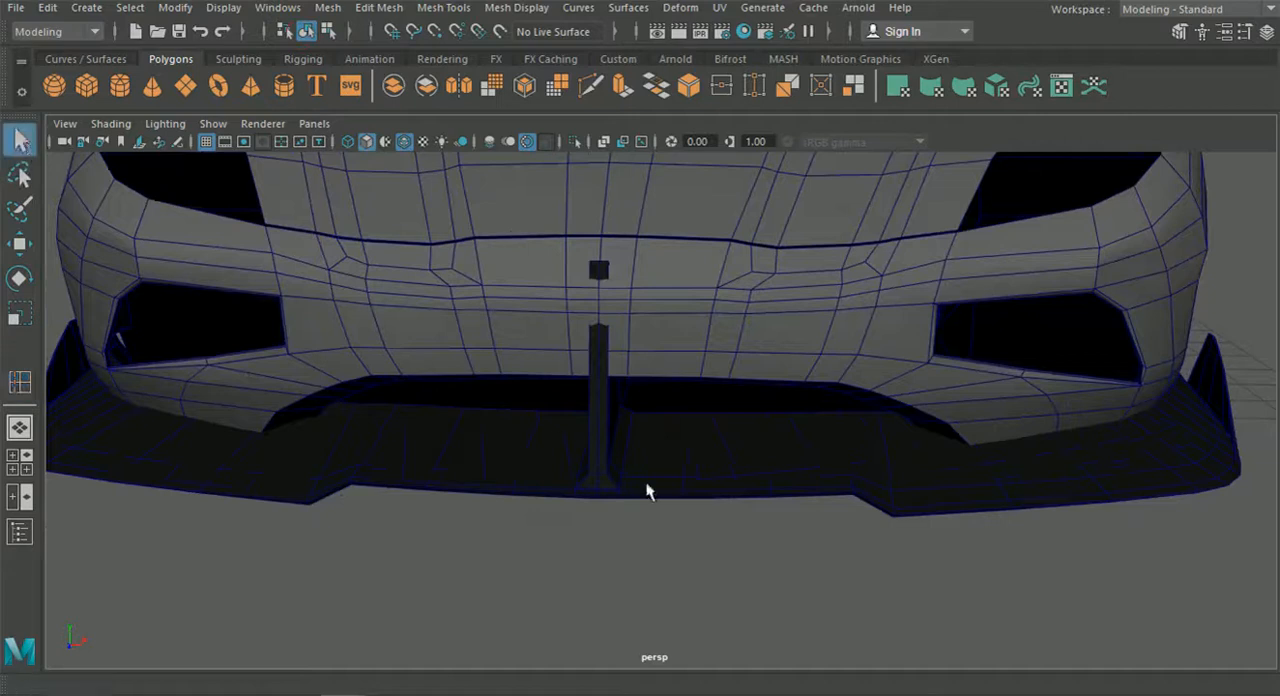
alt+drag(646, 491, 515, 376)
click(513, 384)
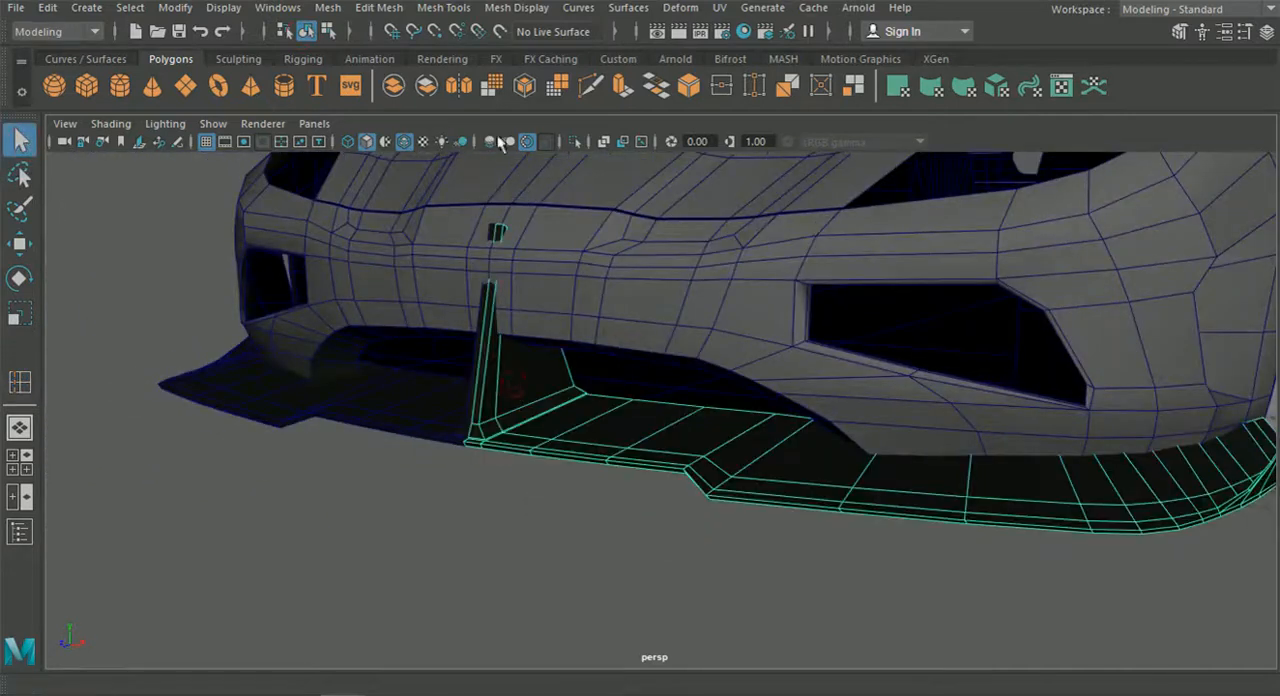
click(577, 145)
Delete the strut's inner centre-plane faces and its rear face on the isolated splitter half.
alt+drag(580, 312, 777, 317)
right_drag(776, 145, 777, 190)
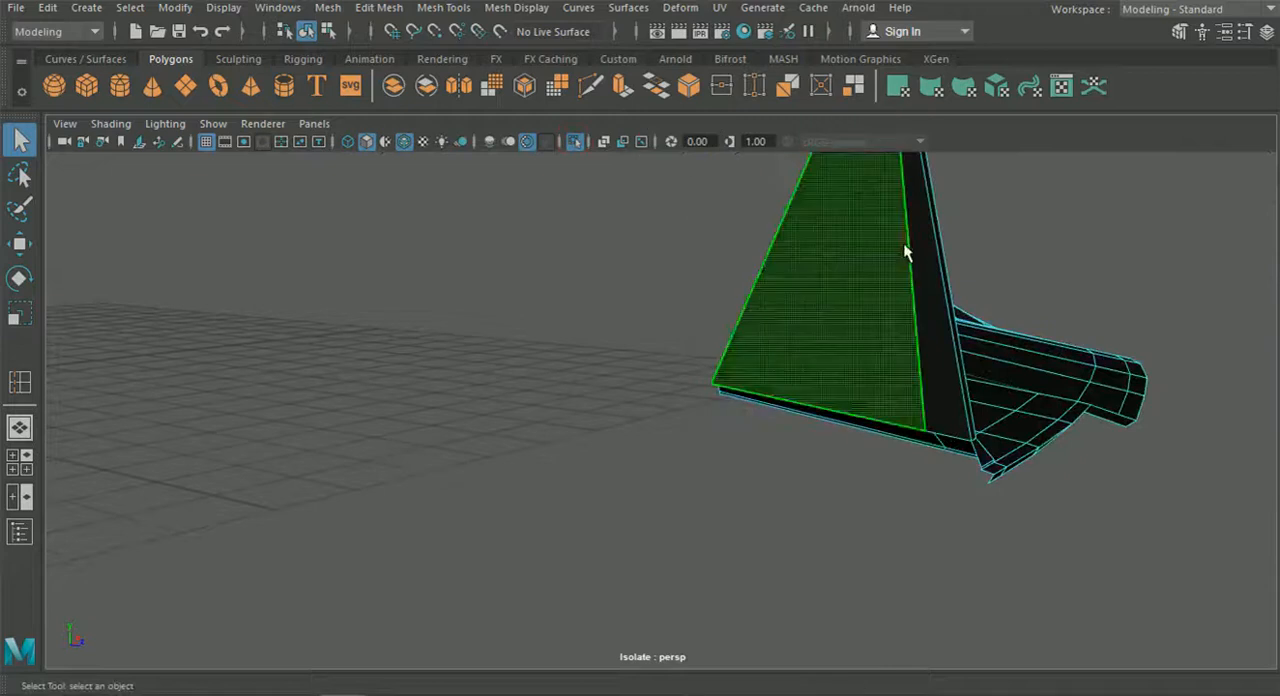
alt+drag(771, 251, 714, 417)
click(677, 400)
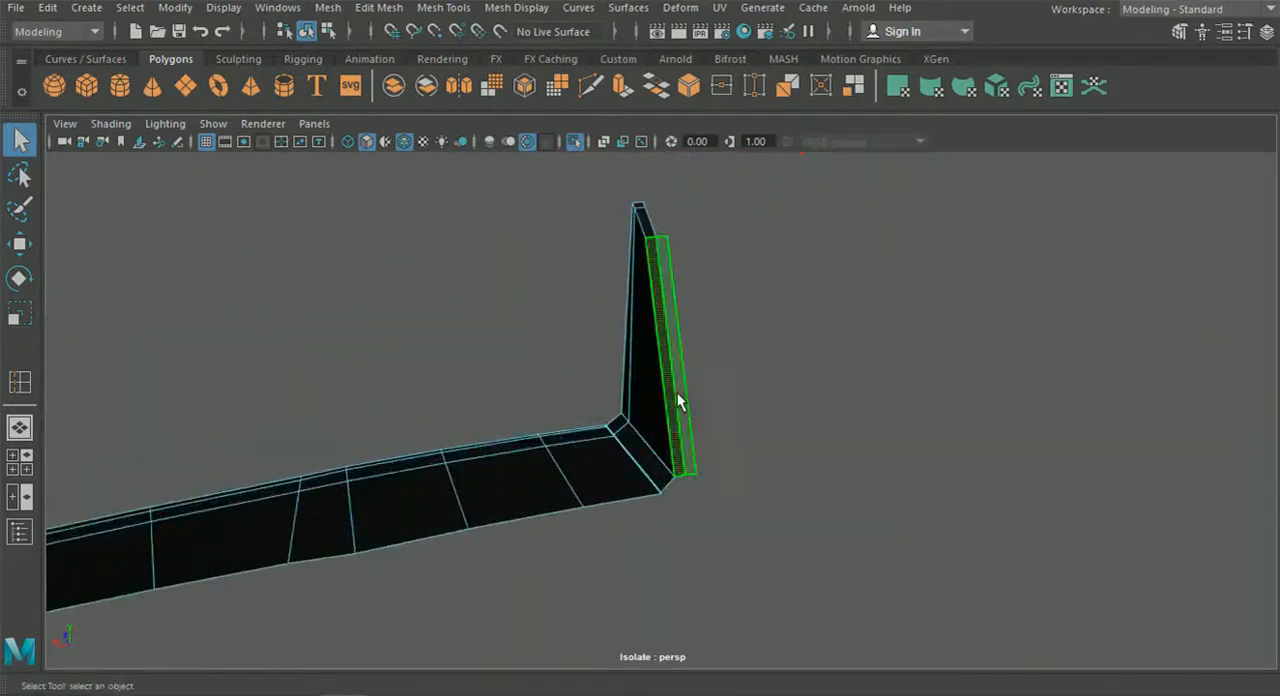
click(641, 214)
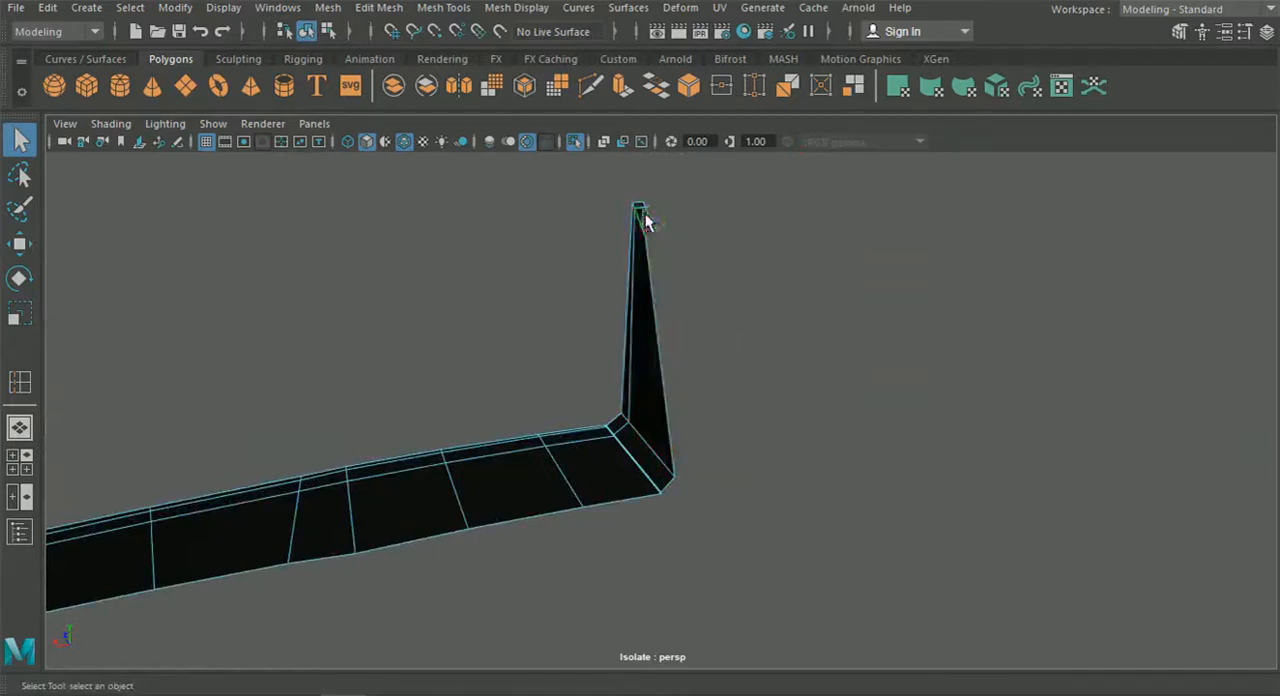
Undo the last two edits, return to object selection and deselect the splitter half.
key(ctrl+z)
key(ctrl+z)
click(308, 34)
click(468, 298)
alt+drag(468, 298, 145, 462)
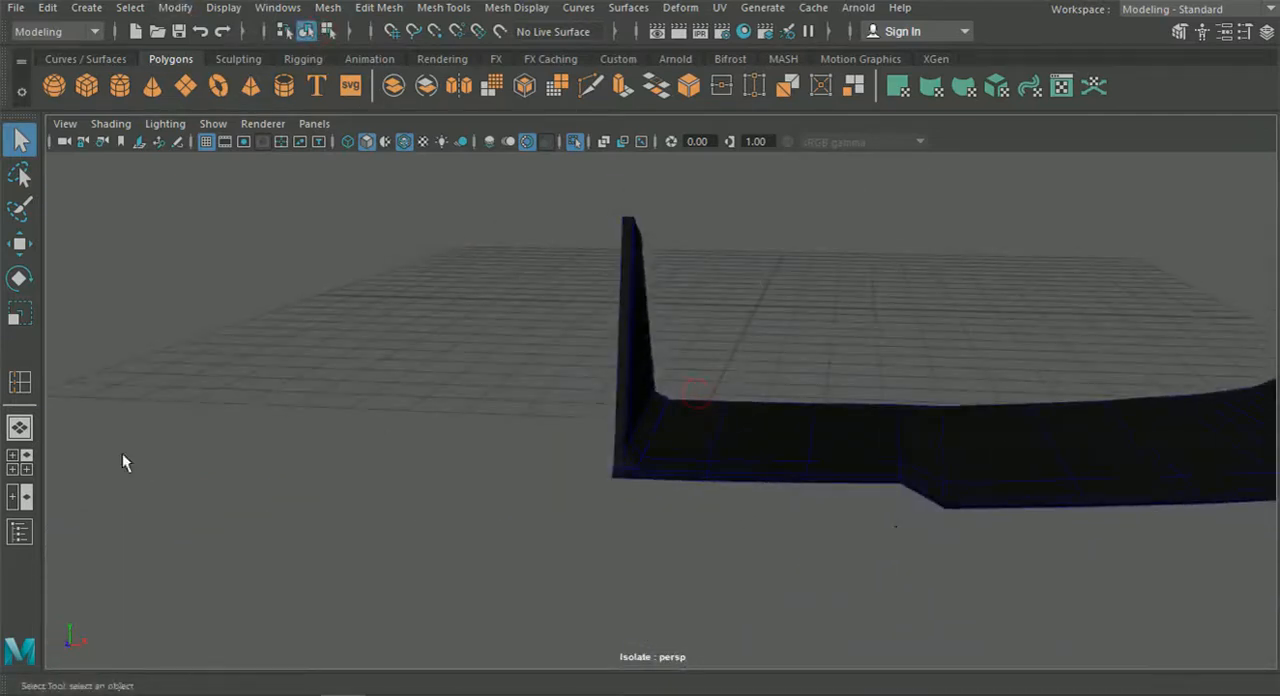
Select the splitter half carrying the strut in the front view and switch it to vertex editing.
click(21, 462)
key(space)
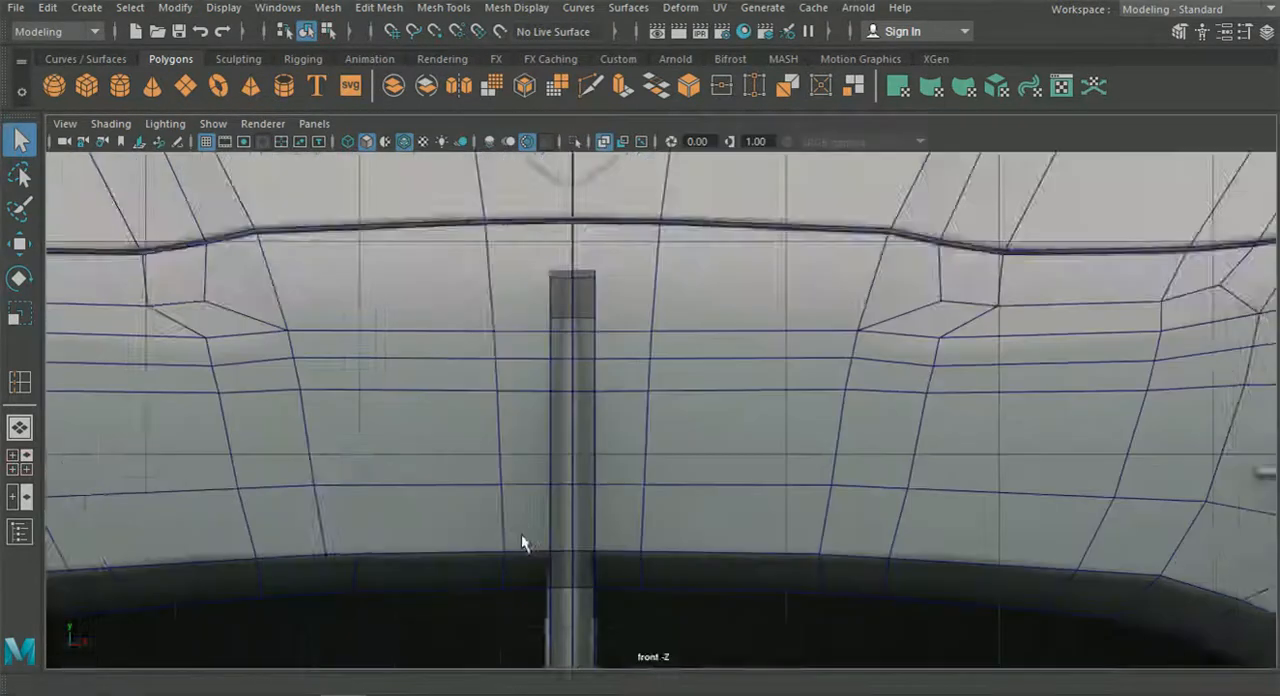
alt+middle_drag(521, 534, 671, 456)
right_drag(617, 163, 611, 337)
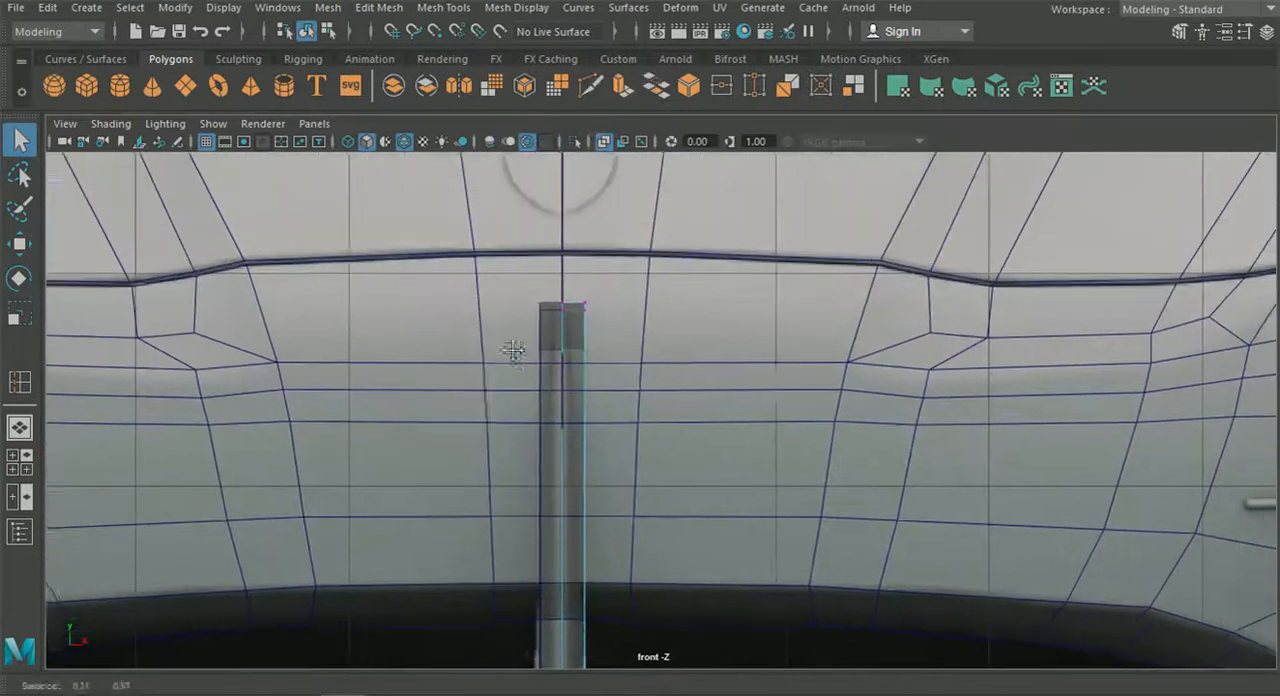
alt+middle_drag(513, 350, 511, 356)
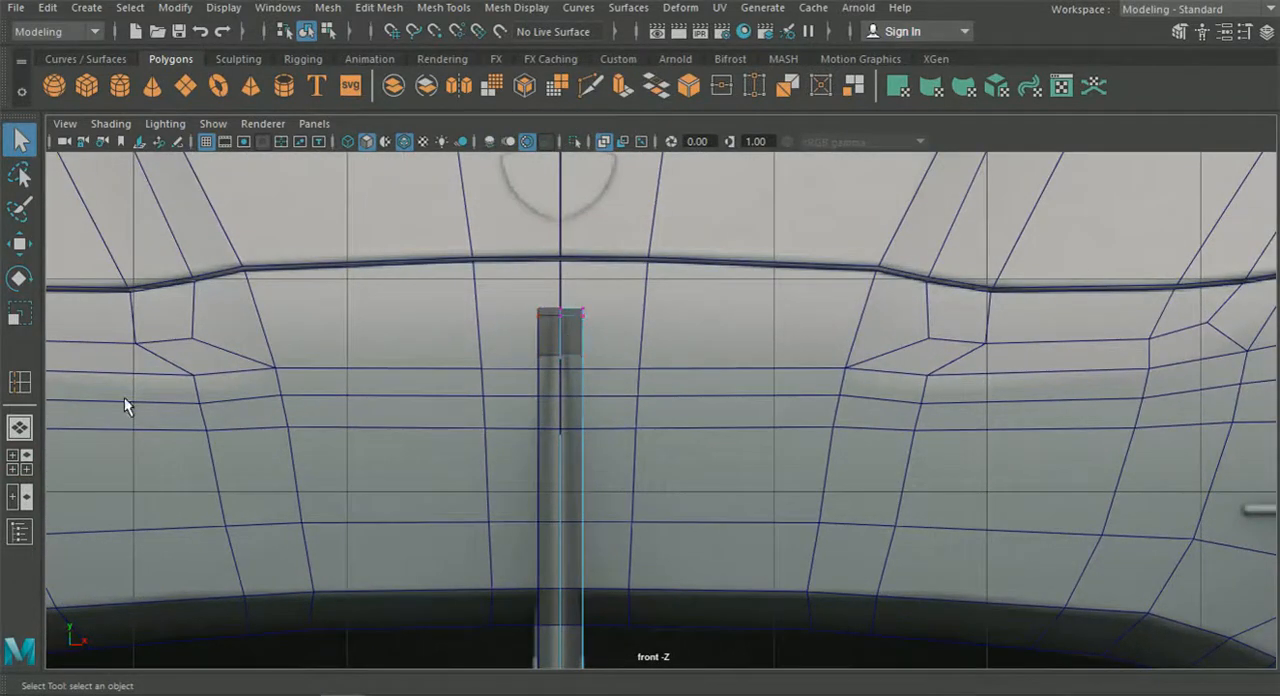
click(20, 462)
Select the strut's front-edge vertices in the side view and move them in X toward the centreline to taper the front.
alt+middle_drag(749, 436, 784, 578)
scroll(784, 560, up, 2)
alt+middle_drag(782, 495, 834, 434)
scroll(785, 520, up, 2)
alt+middle_drag(749, 623, 795, 432)
alt+middle_drag(728, 606, 738, 574)
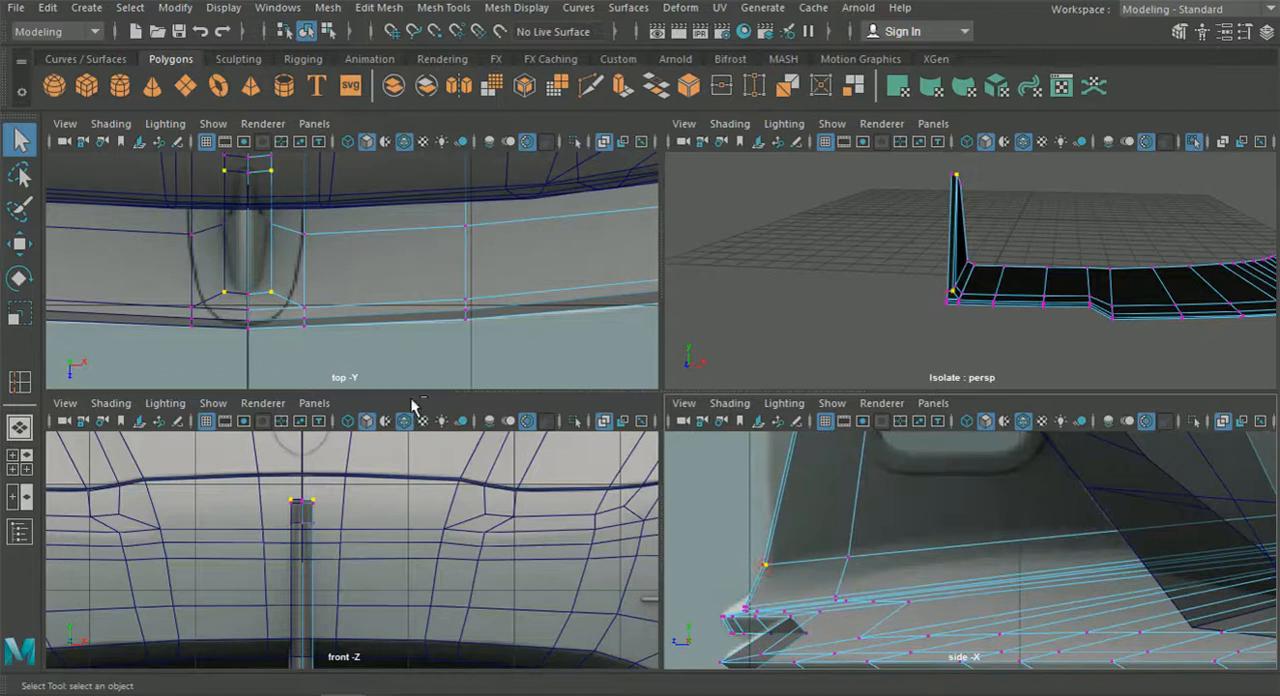
click(20, 248)
drag(359, 229, 345, 231)
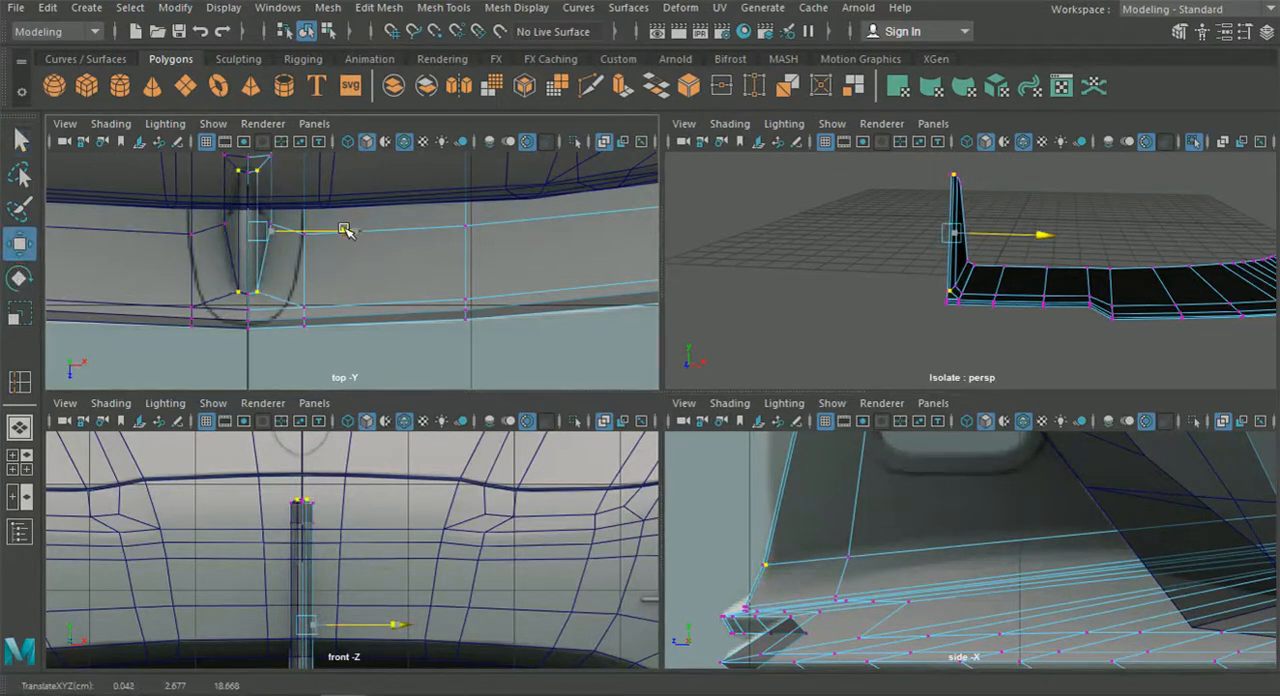
Shift the selected front-edge vertices slightly closer to the centreline, checking the strut's width in the front view.
key(f)
key(f)
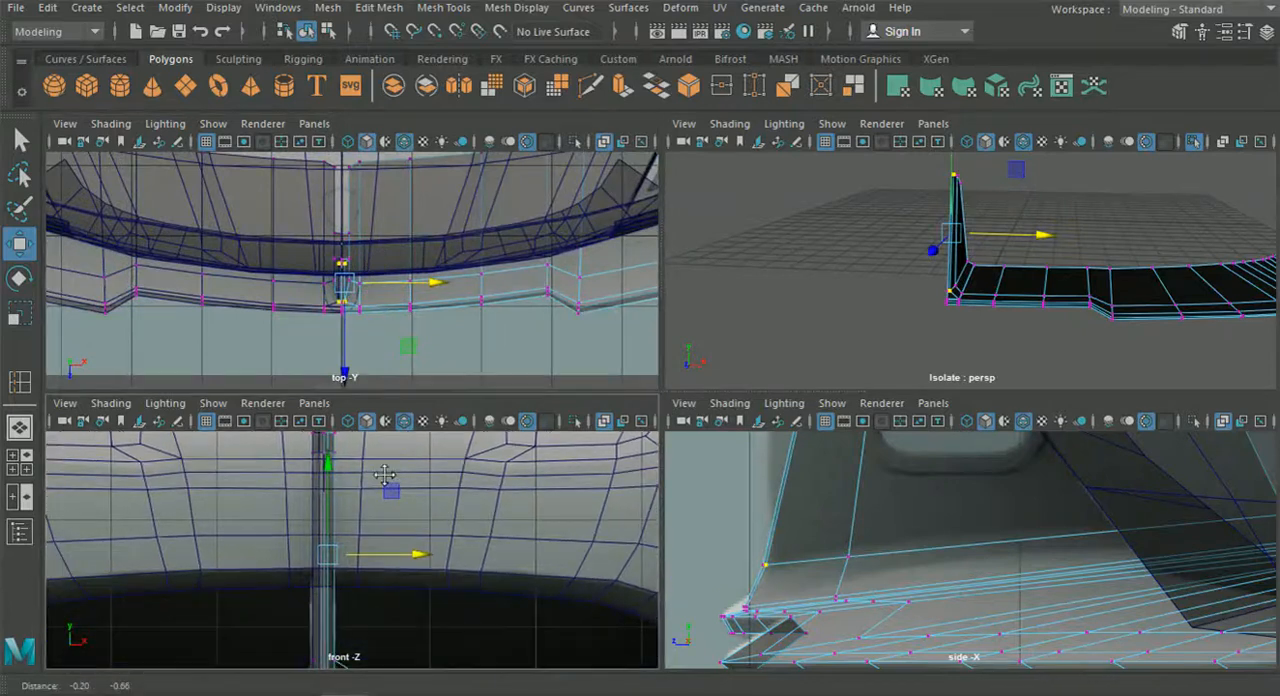
alt+middle_drag(385, 475, 406, 429)
scroll(388, 548, up, 5)
alt+middle_drag(358, 494, 363, 570)
scroll(388, 540, up, 3)
drag(434, 467, 424, 471)
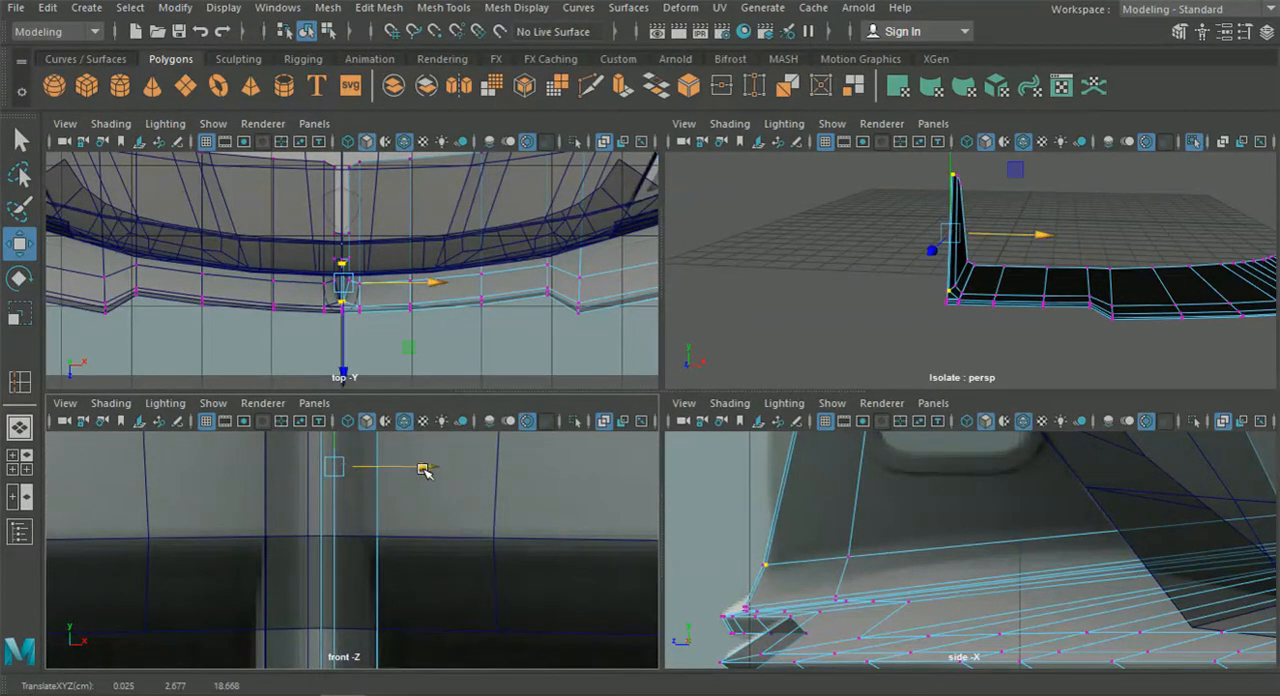
Check the tapered strut in perspective, then insert an edge loop at the rear end of the oval opening in the side view.
scroll(889, 297, down, 5)
alt+middle_drag(917, 286, 974, 328)
scroll(896, 298, up, 9)
alt+middle_drag(1001, 212, 972, 280)
scroll(972, 279, down, 7)
alt+drag(972, 279, 760, 302)
key(space)
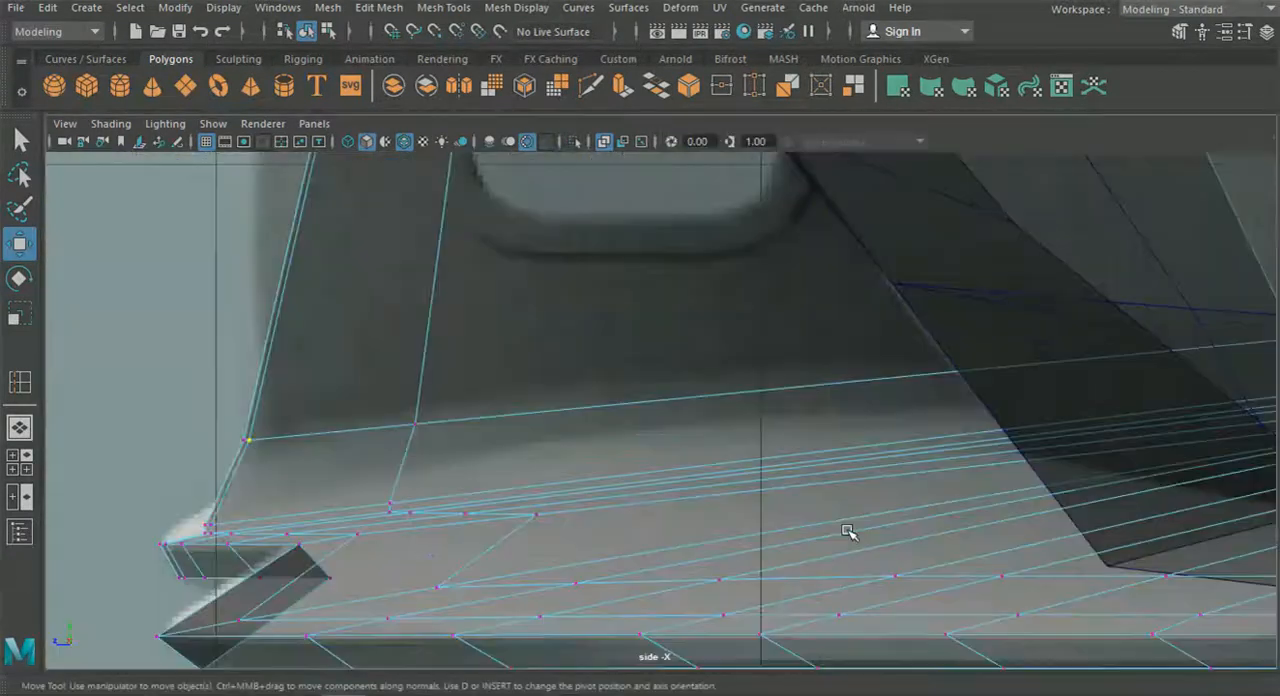
click(443, 7)
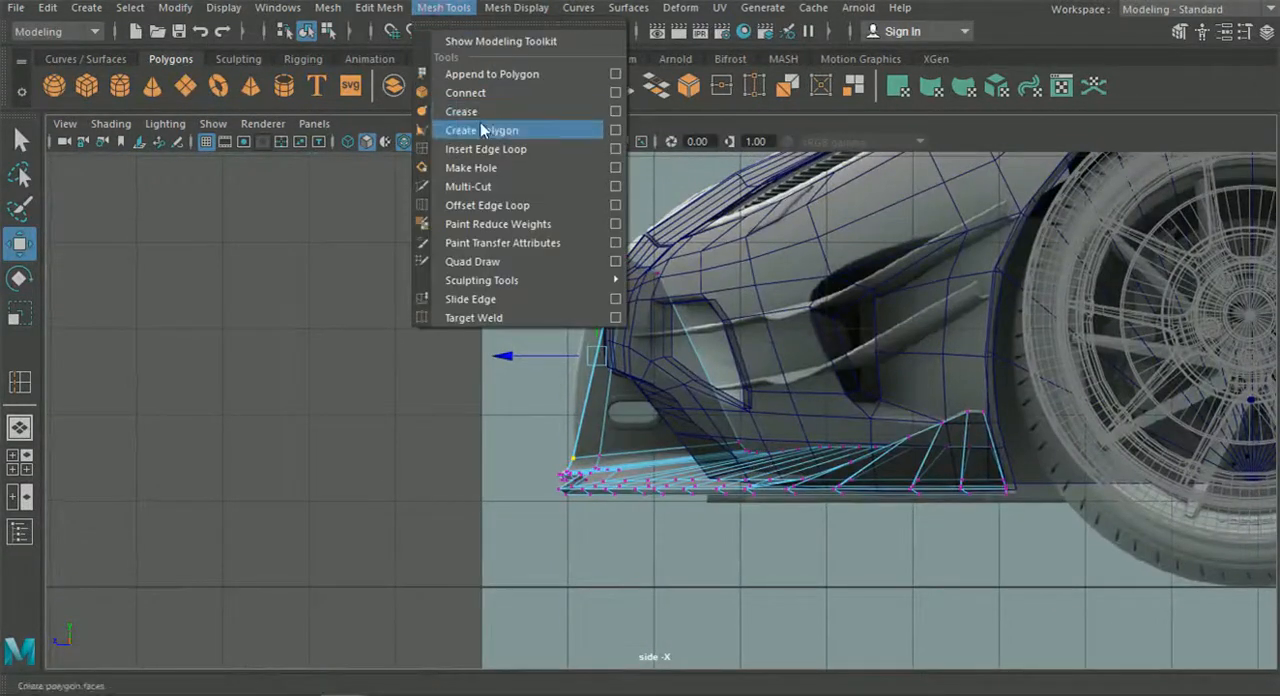
click(480, 149)
scroll(646, 429, up, 5)
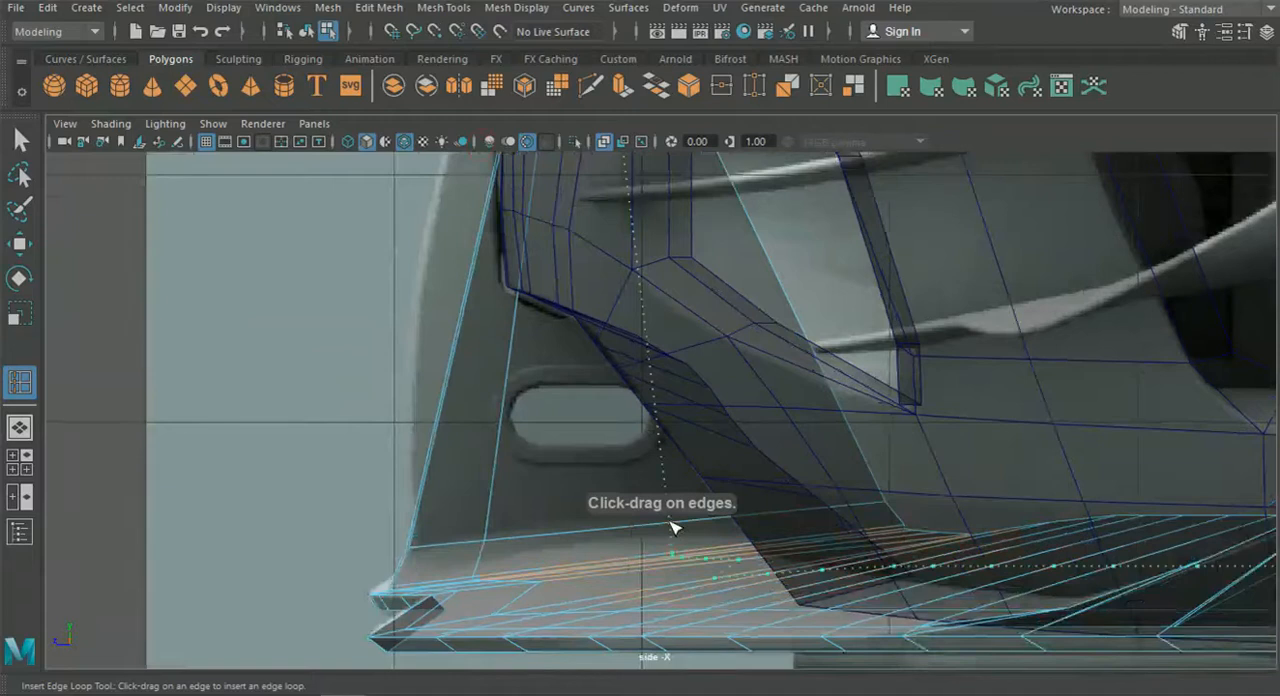
click(671, 527)
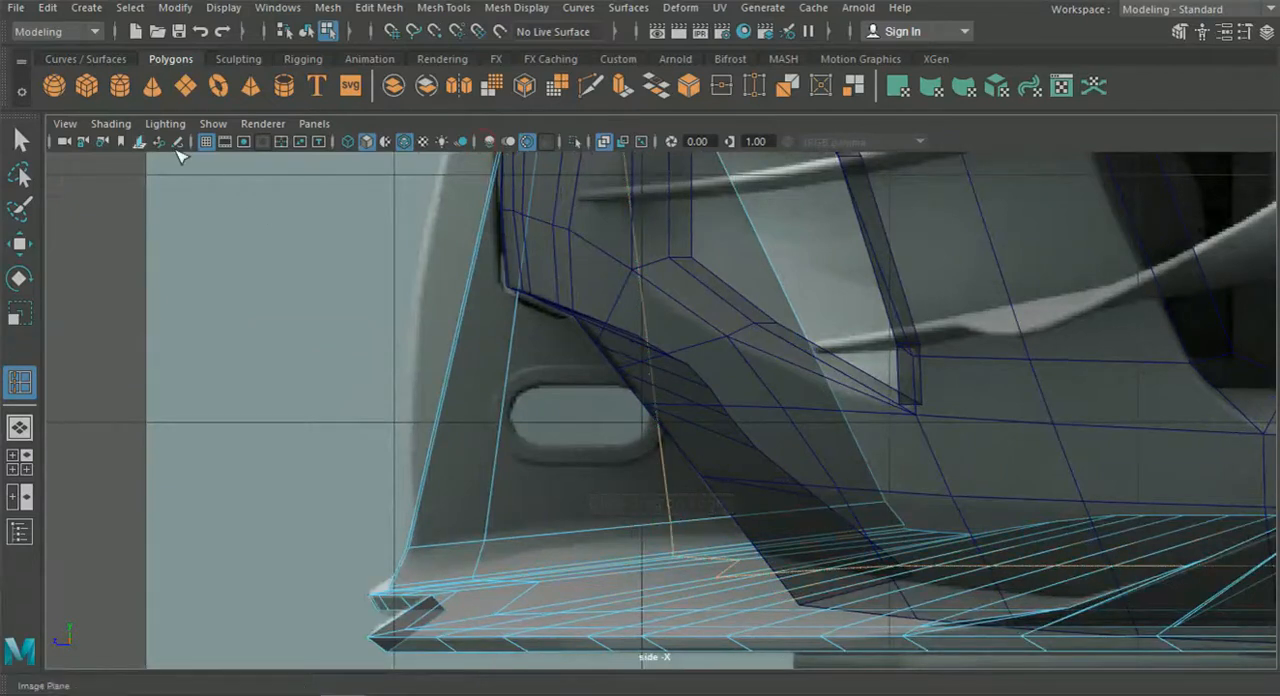
Insert two horizontal edge loops across the strut, one above and one below the oval opening.
click(20, 140)
alt+middle_drag(305, 261, 318, 249)
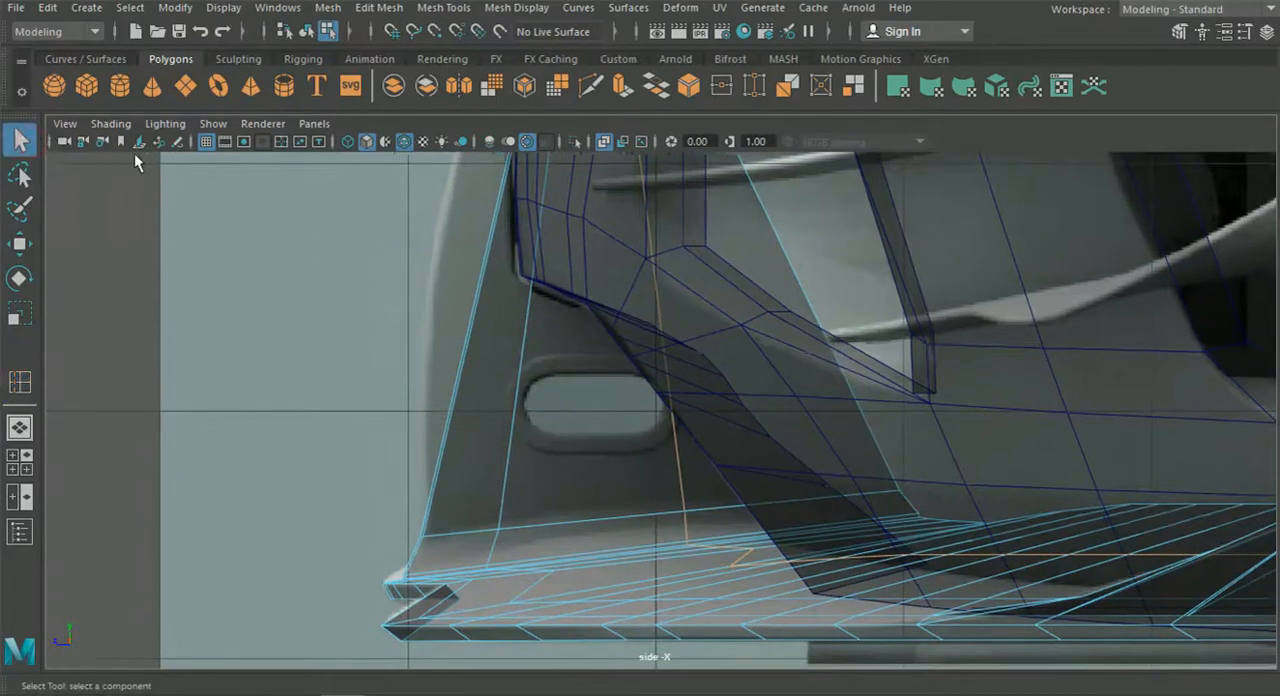
alt+middle_drag(223, 254, 230, 246)
click(443, 7)
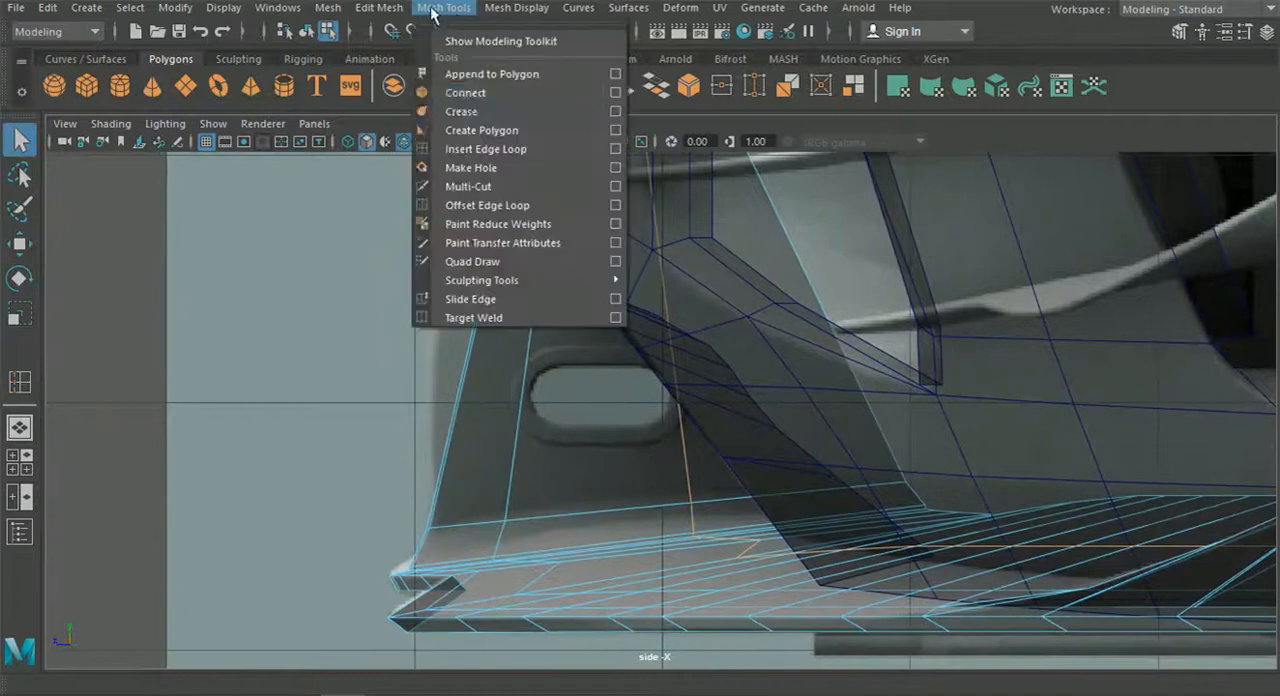
click(482, 149)
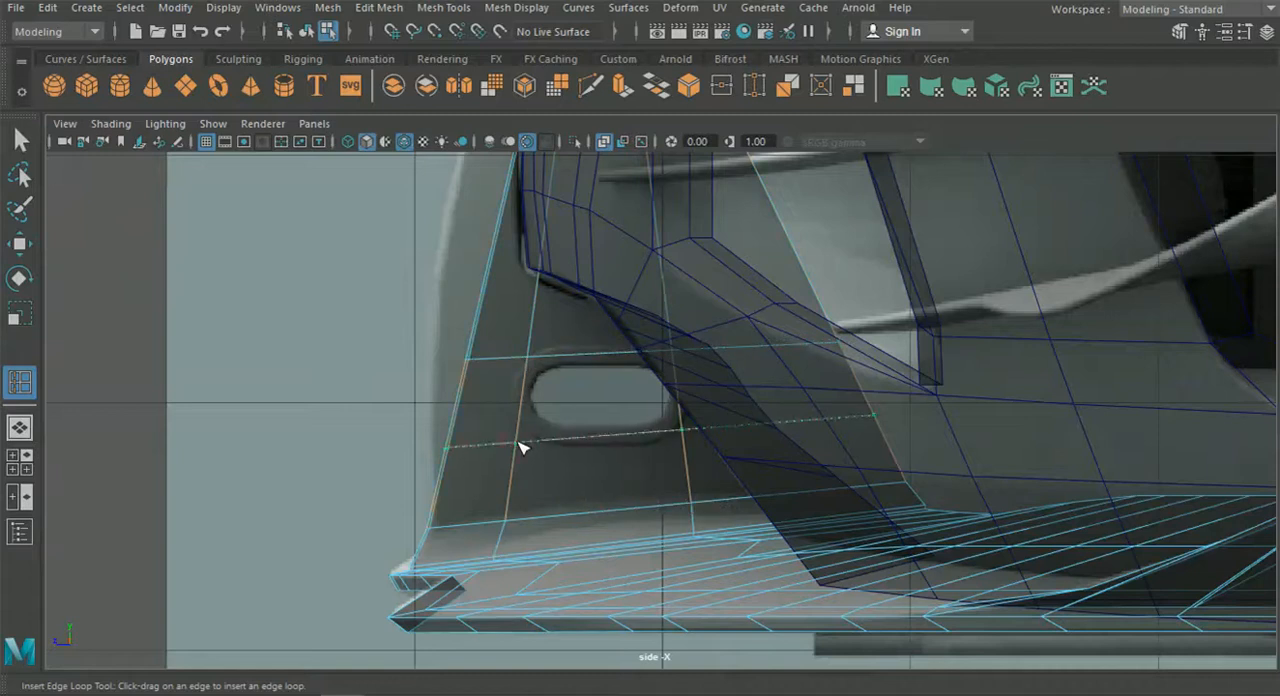
Move the strut vertex at the oval opening's upper rear corner to fit the reference opening.
click(27, 247)
right_drag(547, 394, 451, 138)
scroll(668, 323, up, 3)
drag(512, 276, 760, 381)
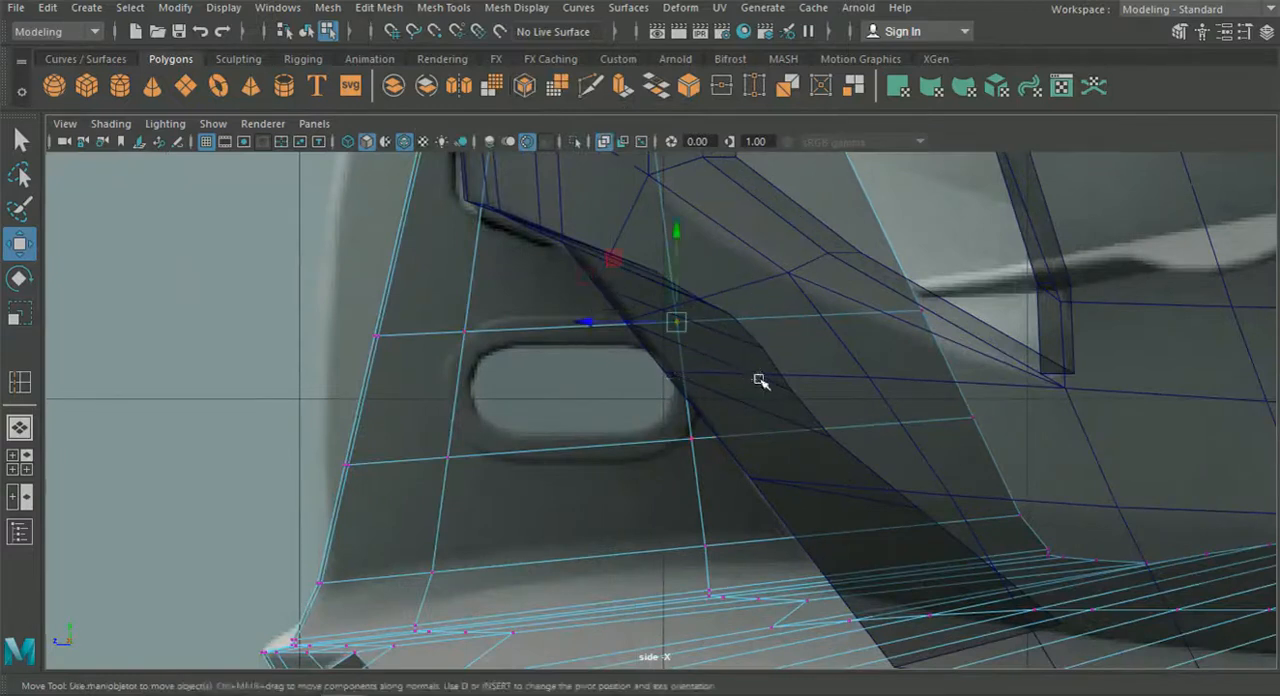
drag(679, 247, 676, 245)
drag(592, 328, 599, 329)
Adjust the rear loop's lower vertices and the opening's lower front corner vertex to frame the oval opening.
drag(738, 493, 630, 440)
drag(666, 512, 720, 565)
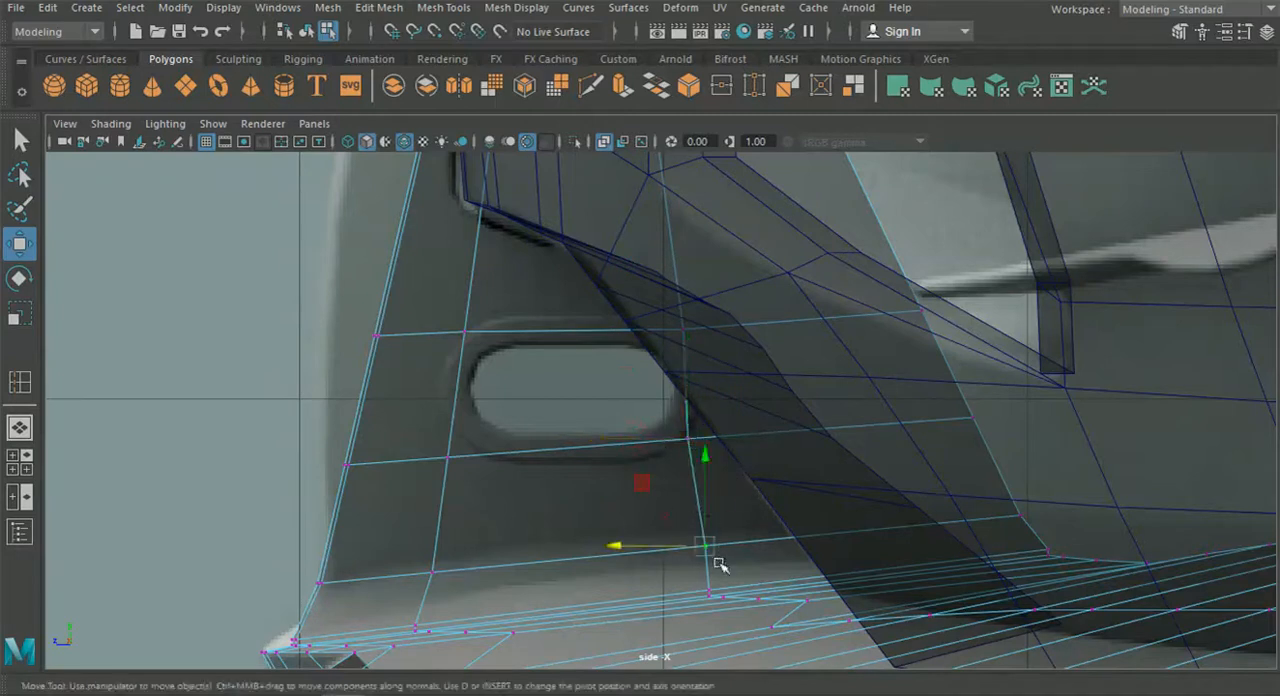
drag(646, 550, 640, 549)
drag(743, 471, 676, 407)
drag(686, 344, 686, 353)
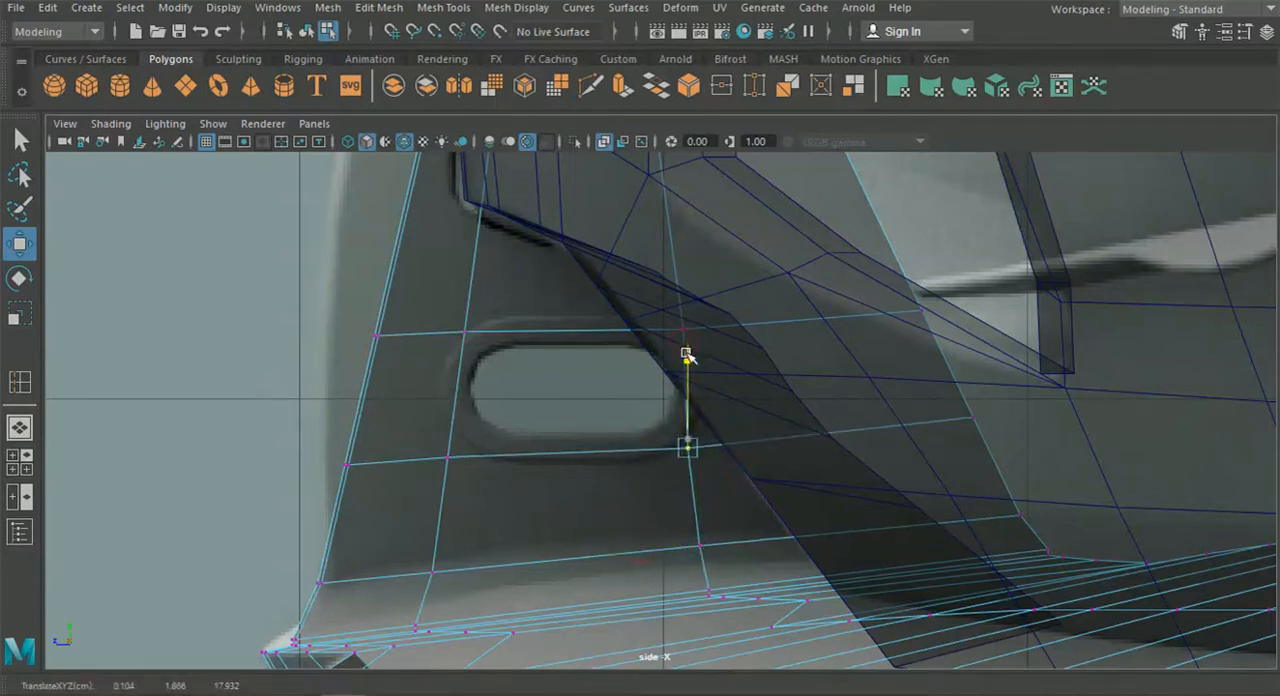
drag(503, 484, 440, 413)
drag(376, 459, 367, 457)
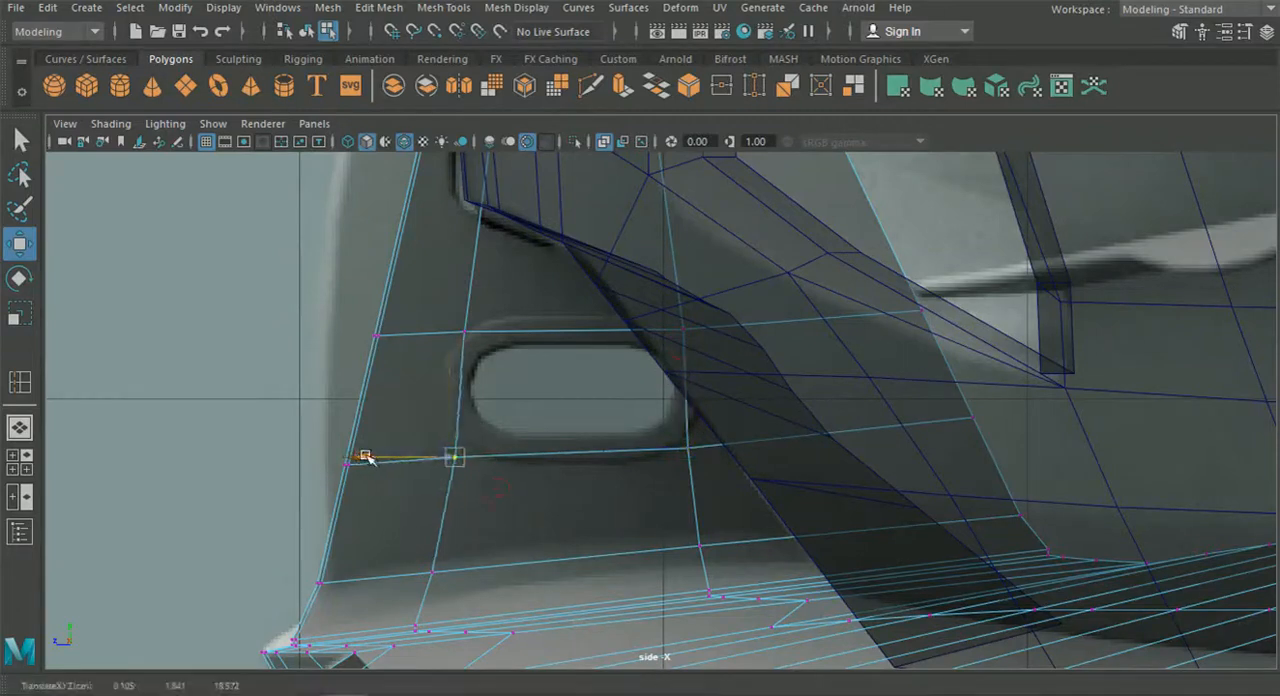
Move the strut's leading-edge vertices on the loops below and above the opening forward to the reference outline.
alt+middle_drag(387, 452, 471, 442)
drag(351, 422, 436, 475)
drag(358, 455, 328, 453)
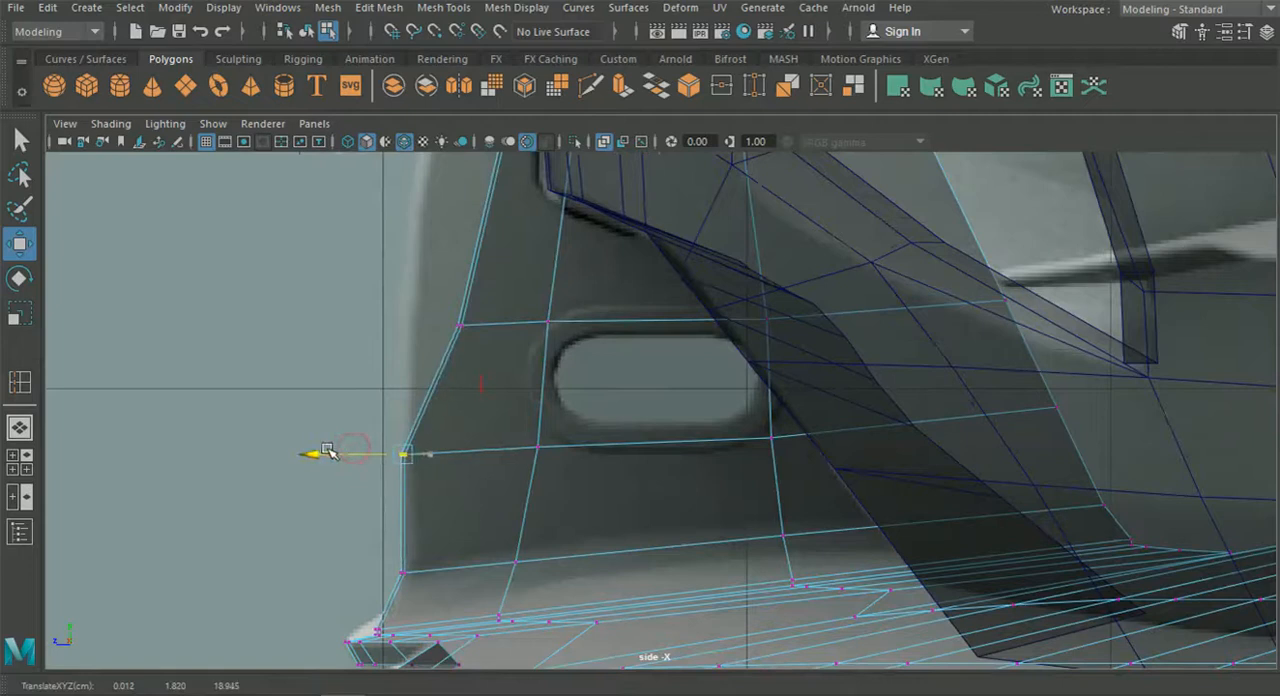
click(460, 325)
drag(390, 325, 333, 320)
alt+middle_drag(346, 341, 510, 290)
scroll(400, 312, up, 4)
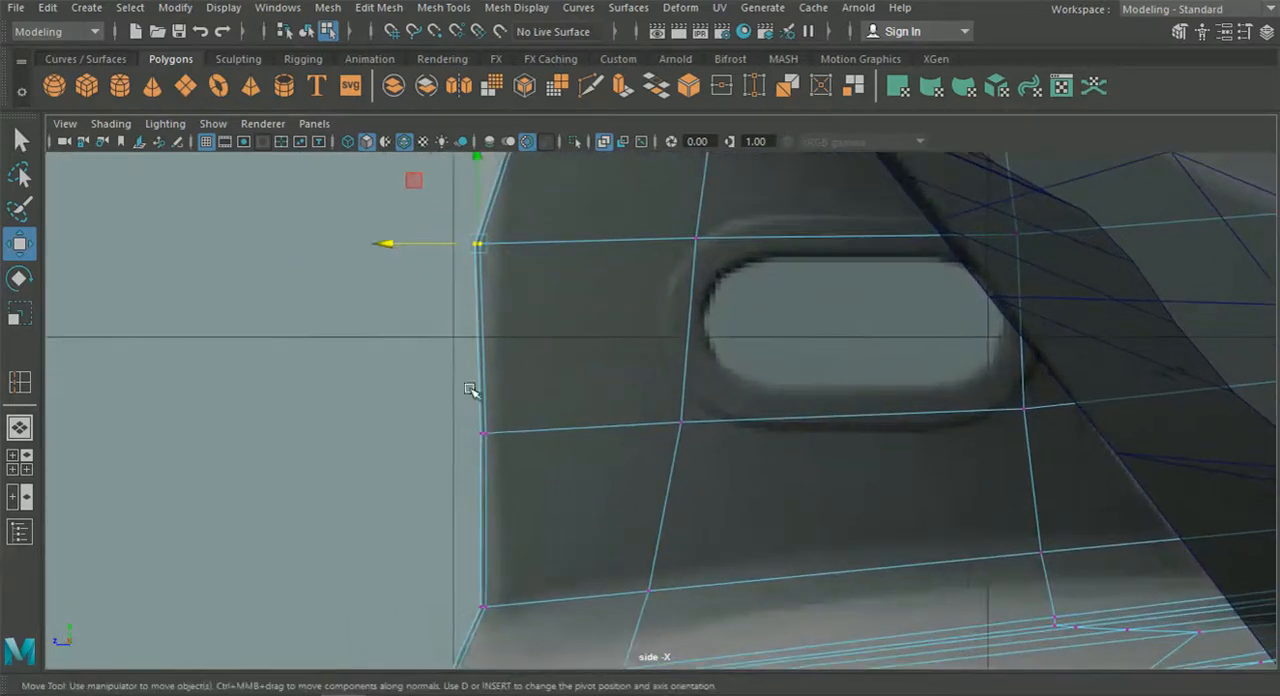
click(483, 433)
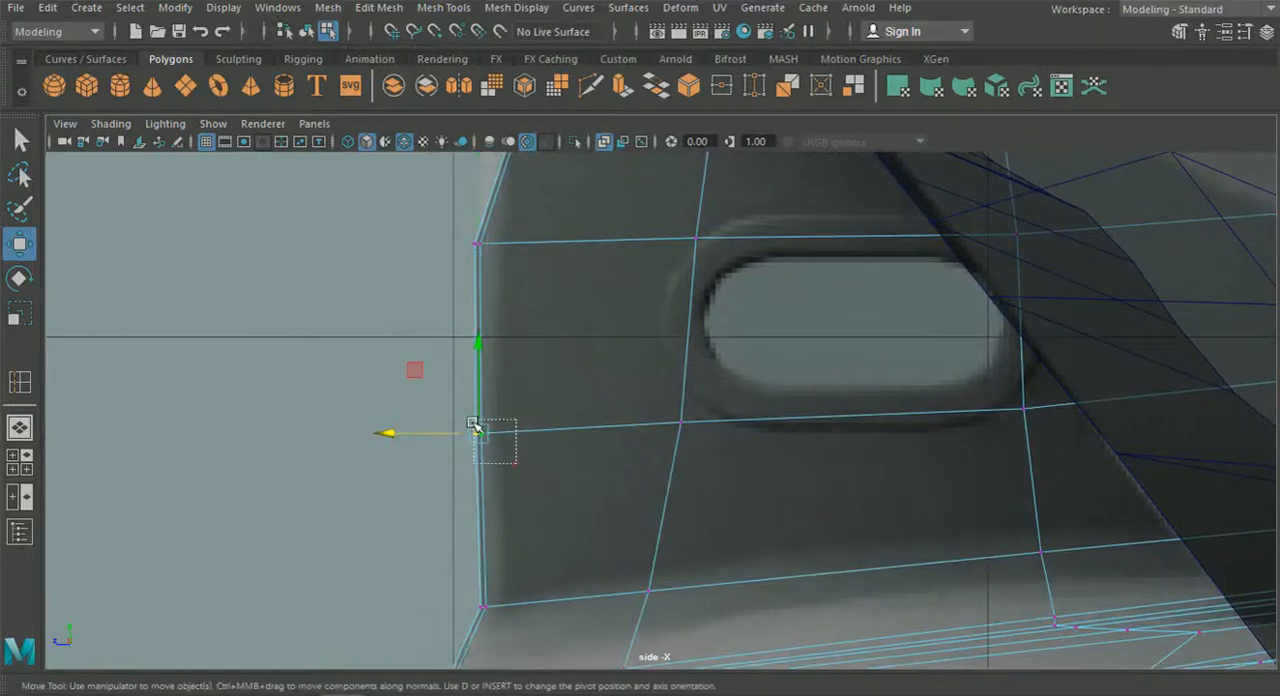
Move the inner leading-edge vertices beside and below the opening slightly back to form a narrow strip along the front.
drag(476, 417, 474, 412)
drag(393, 434, 409, 439)
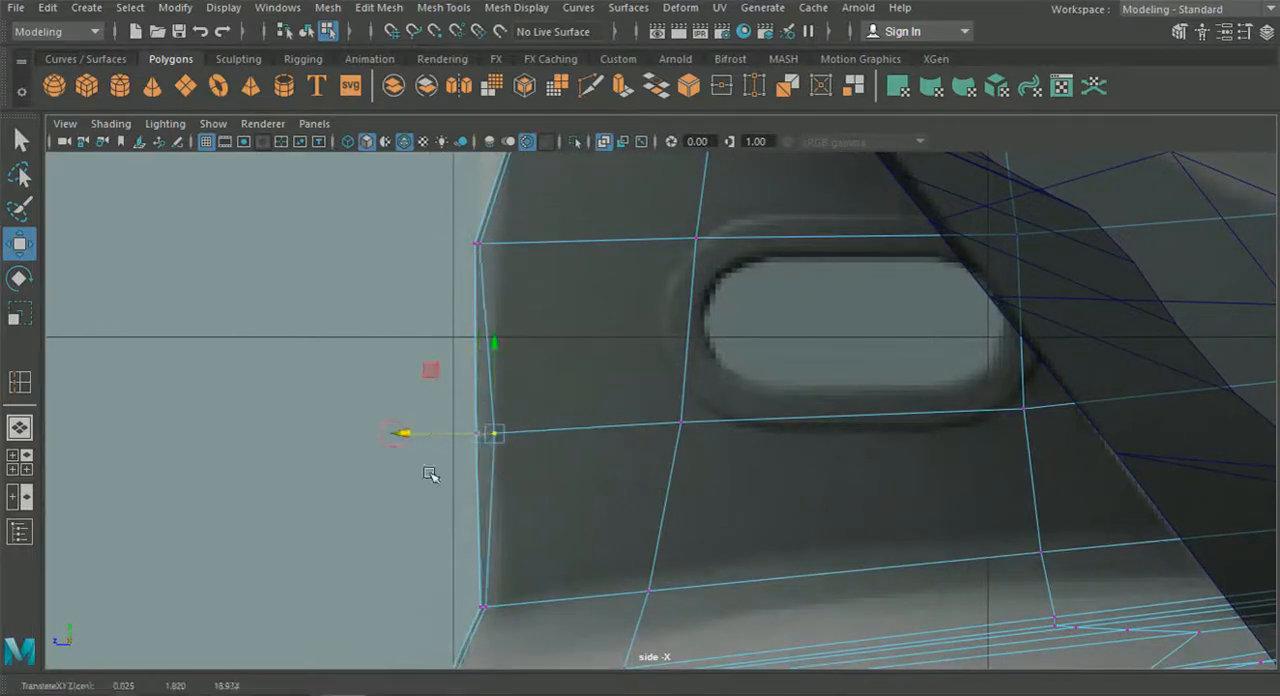
alt+middle_drag(499, 574, 519, 446)
click(510, 478)
drag(423, 477, 442, 480)
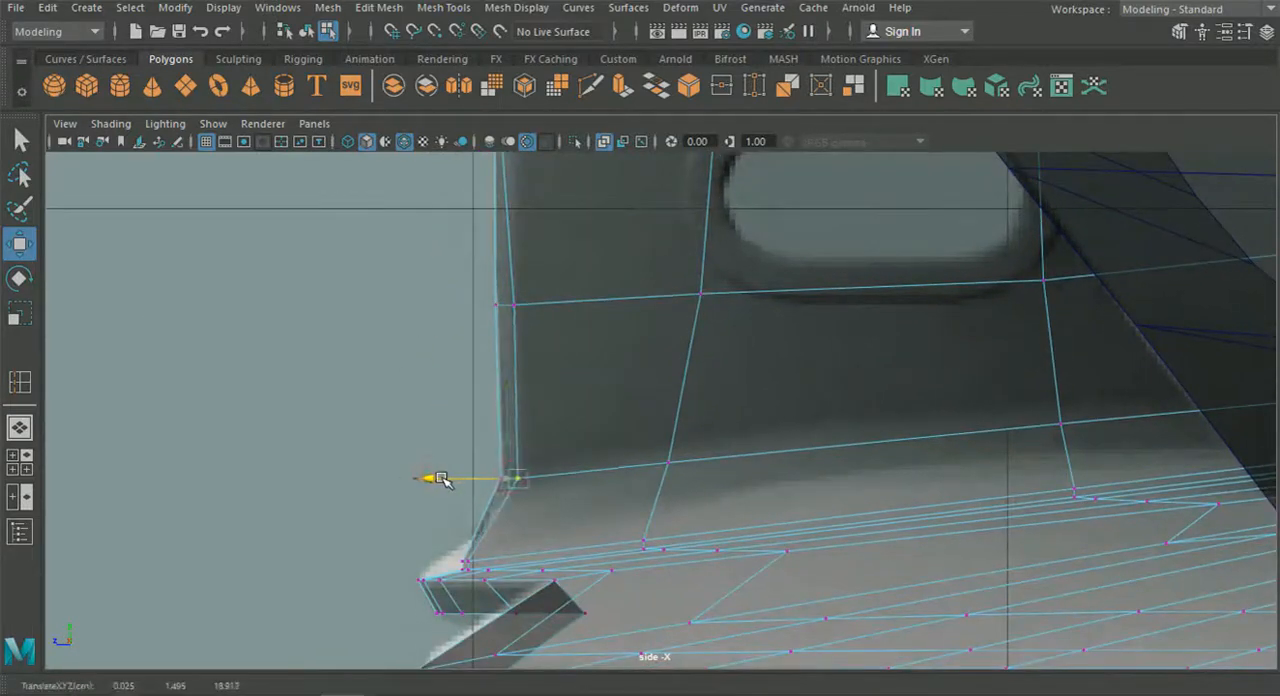
alt+middle_drag(479, 378, 499, 552)
click(523, 289)
drag(424, 292, 445, 292)
Insert three horizontal edge loops across the strut above the oval opening.
scroll(448, 295, down, 8)
scroll(448, 295, up, 2)
scroll(529, 354, up, 5)
click(443, 8)
click(486, 149)
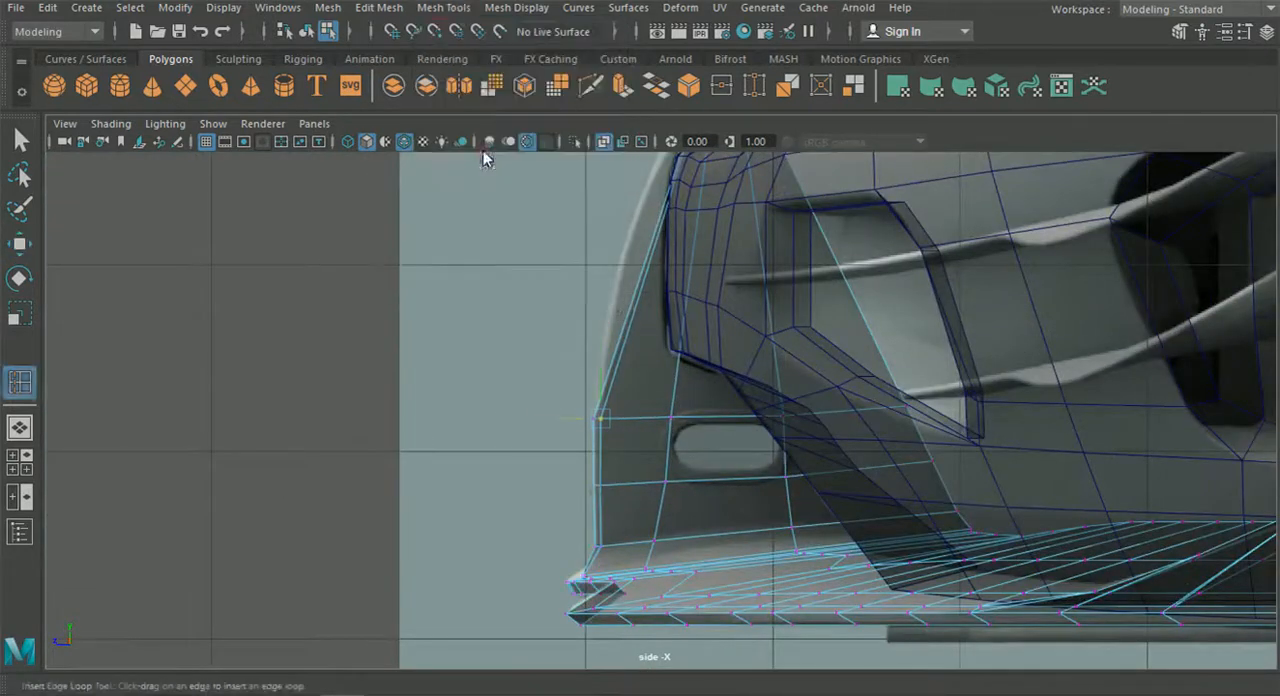
Move the leading-edge vertices of the lower two new loops forward to the strut's outline in the side reference.
click(20, 243)
right_click(648, 305)
click(555, 138)
scroll(551, 206, up, 5)
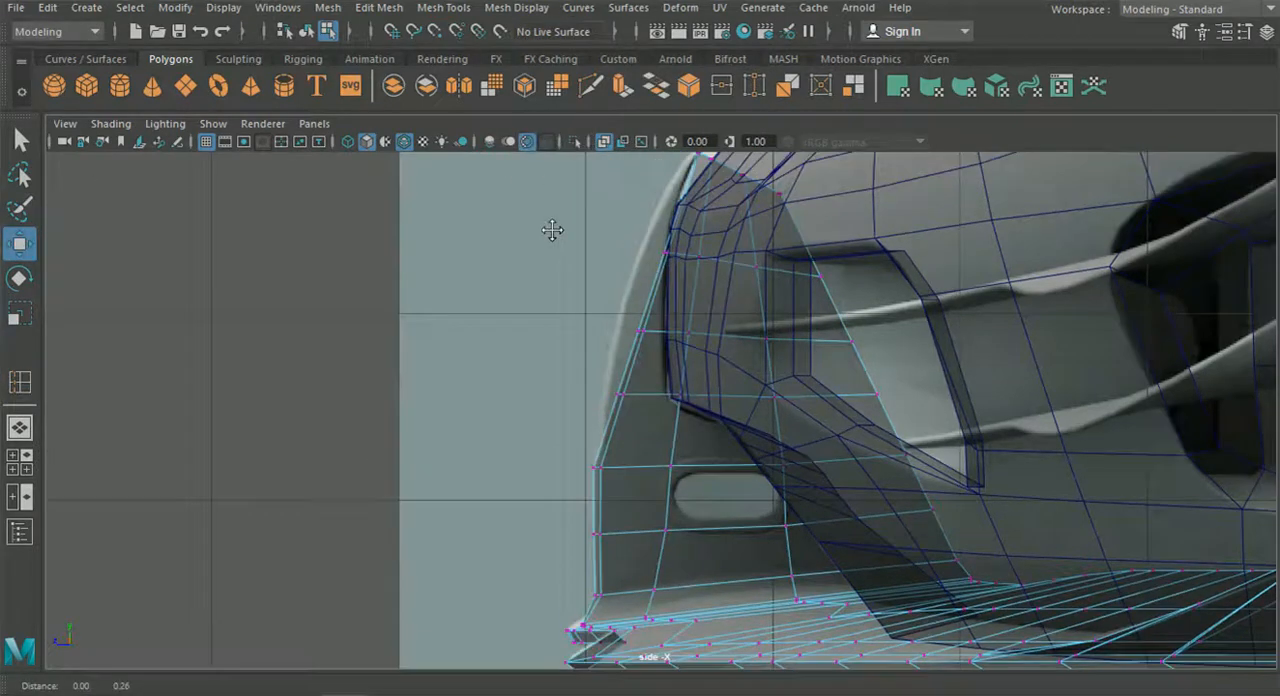
click(614, 422)
scroll(616, 426, up, 3)
drag(494, 413, 470, 410)
click(635, 273)
drag(567, 272, 514, 273)
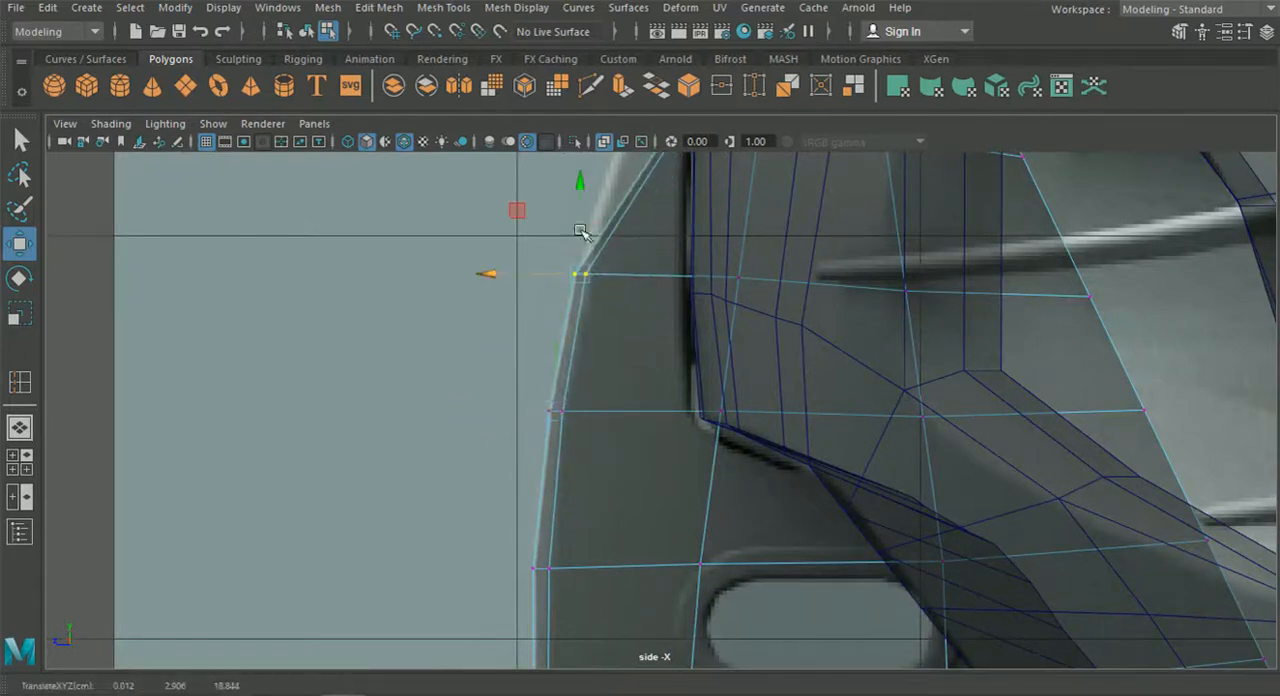
Move the topmost new loop's leading-edge vertices forward to the outline and readjust those of the loop below it.
alt+middle_drag(600, 216, 534, 423)
drag(591, 271, 658, 347)
drag(576, 312, 523, 314)
alt+right_drag(523, 314, 590, 343)
drag(531, 271, 477, 280)
drag(486, 514, 415, 511)
Insert two more edge loops across the strut between its highest loop and the tip.
alt+middle_drag(592, 172, 546, 323)
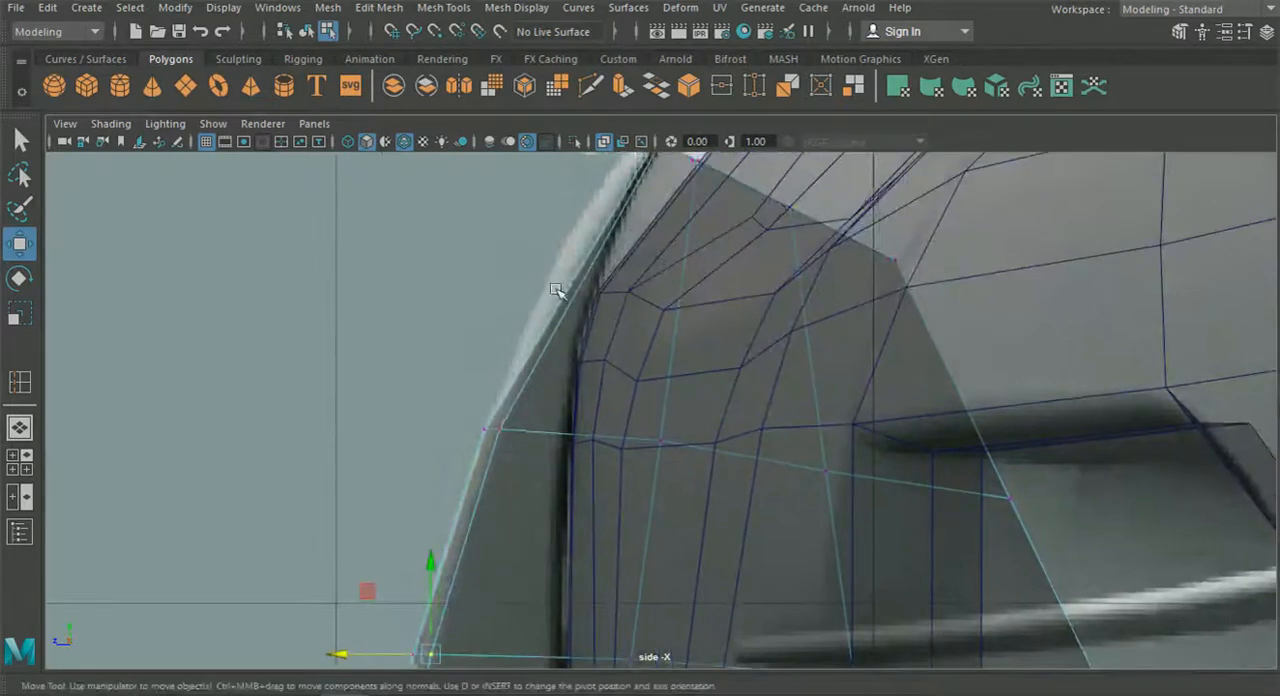
click(445, 8)
click(485, 149)
alt+middle_drag(526, 220, 469, 329)
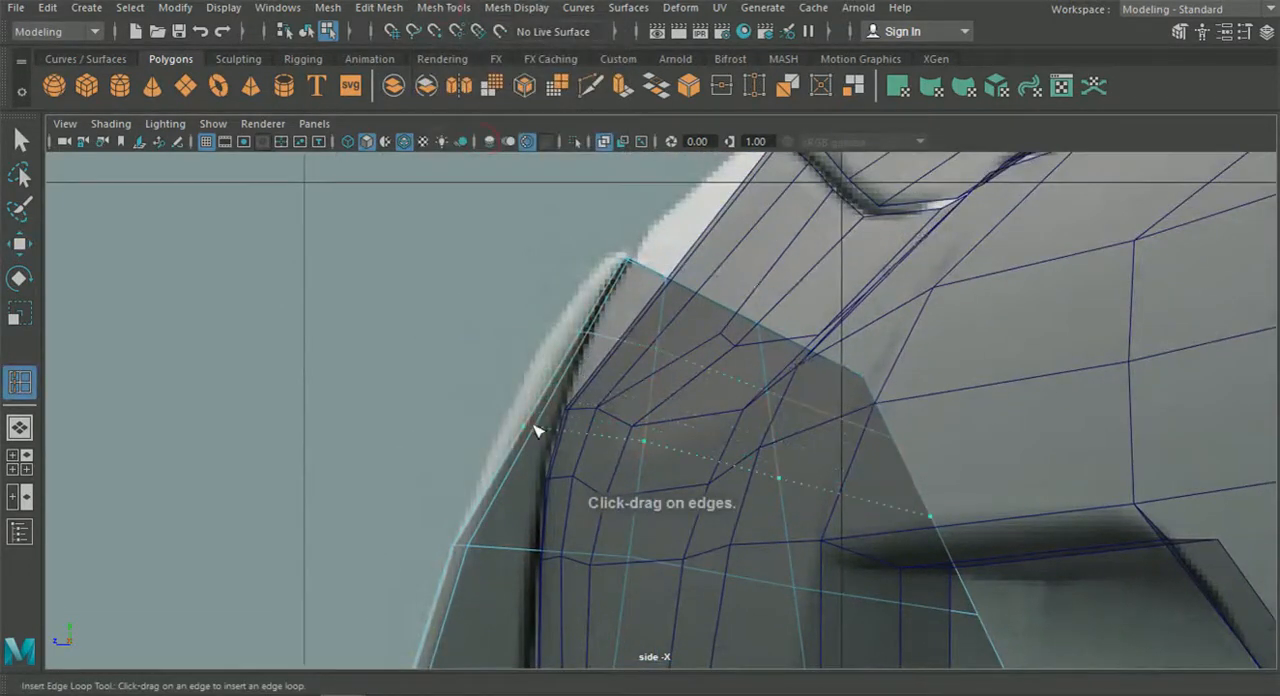
Move the leading-edge vertices of the two loops near the tip forward to follow the curved reference outline.
right_drag(466, 552, 398, 136)
click(19, 244)
alt+middle_drag(425, 404, 397, 346)
scroll(391, 325, up, 2)
drag(387, 308, 486, 361)
drag(357, 351, 338, 354)
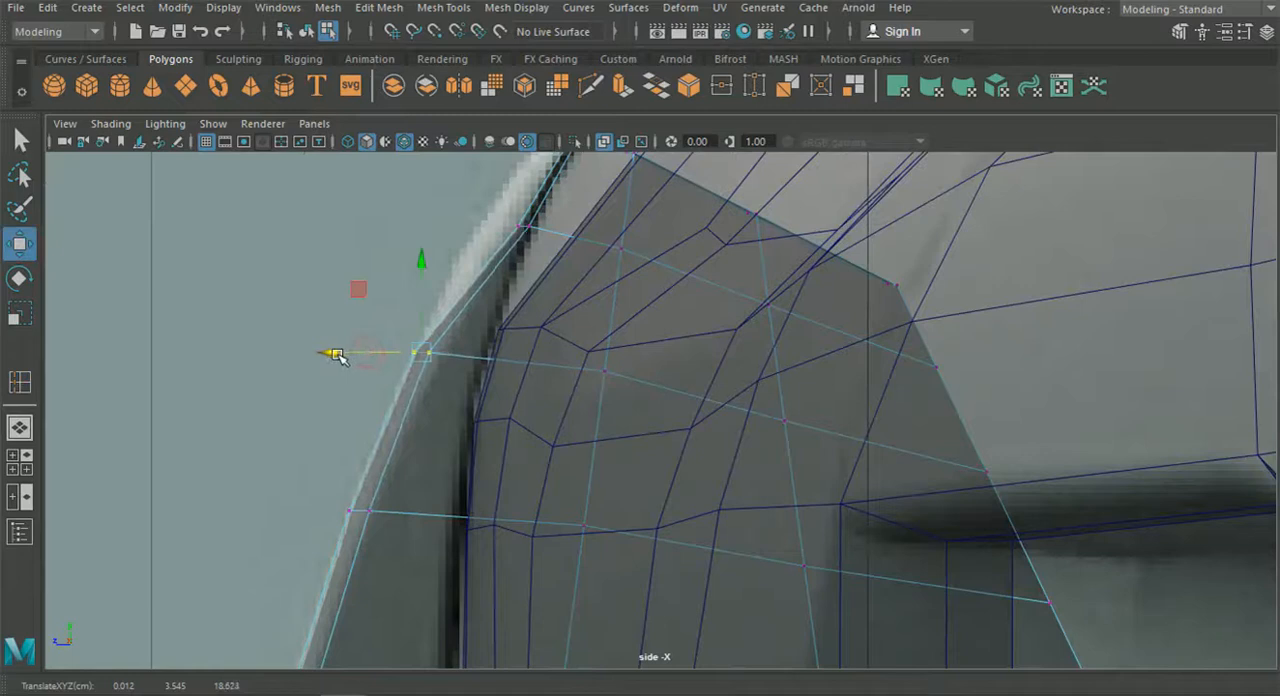
click(510, 229)
mouse_move(463, 223)
mouse_down()
mouse_move(425, 223)
mouse_move(452, 220)
mouse_up()
alt+middle_drag(448, 225, 440, 322)
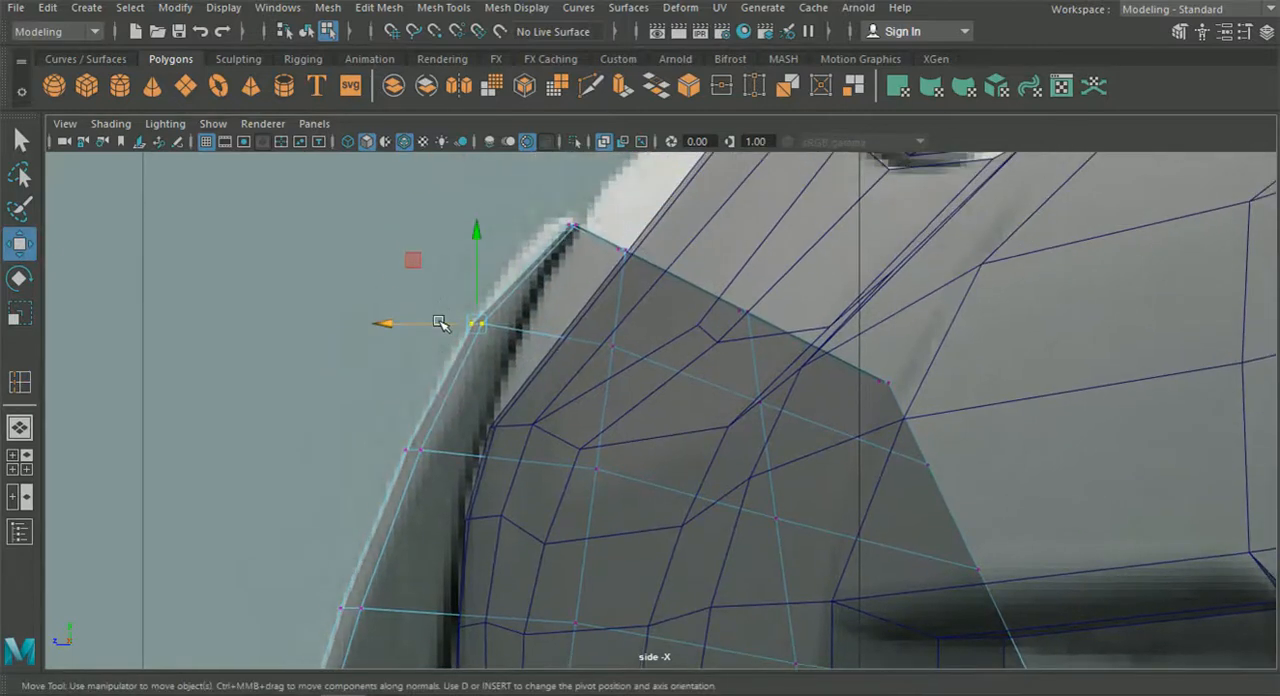
drag(436, 322, 434, 323)
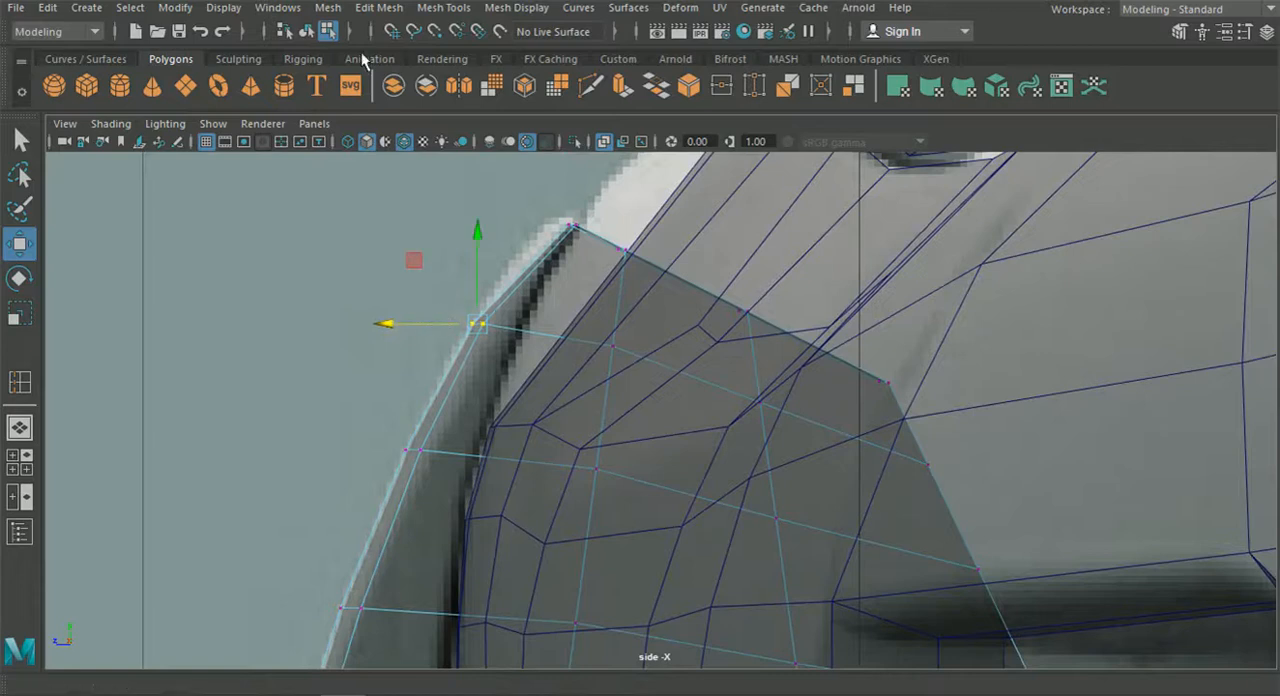
Insert an edge loop just below the strut's tip and move its leading-edge vertices forward to the rounded reference outline.
click(376, 9)
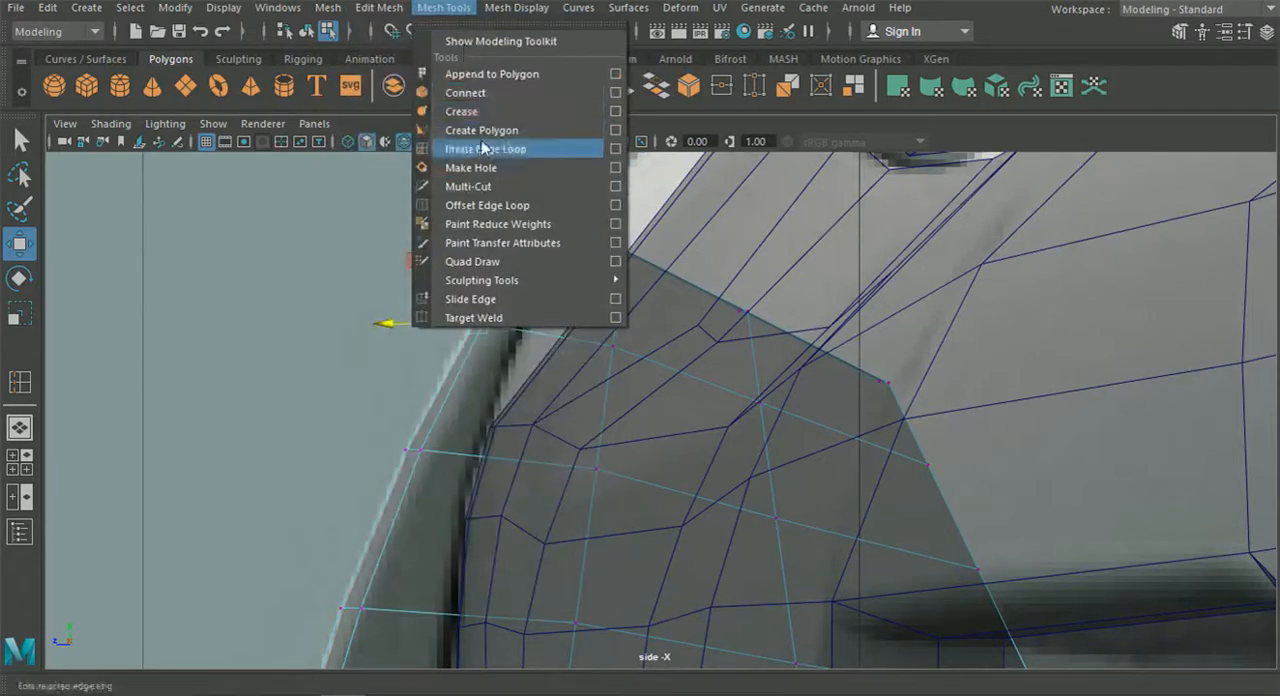
click(465, 149)
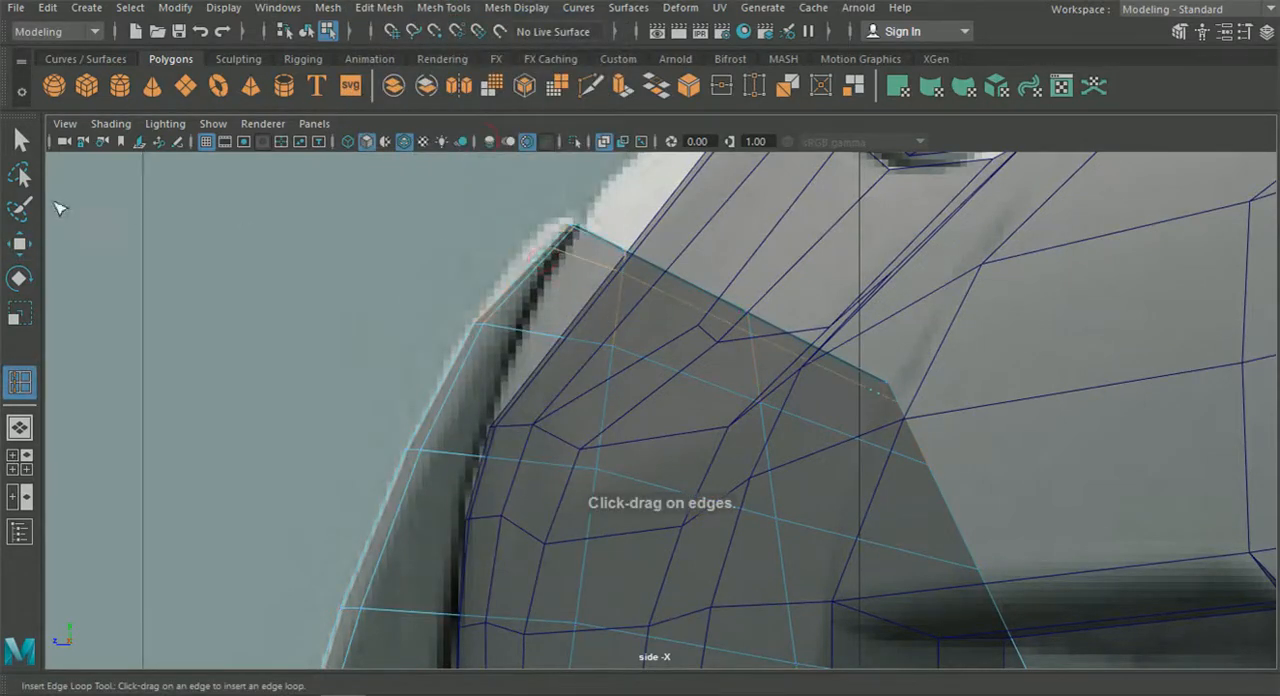
key(w)
right_drag(423, 308, 420, 143)
scroll(470, 190, up, 2)
drag(485, 203, 511, 213)
alt+middle_drag(511, 213, 490, 360)
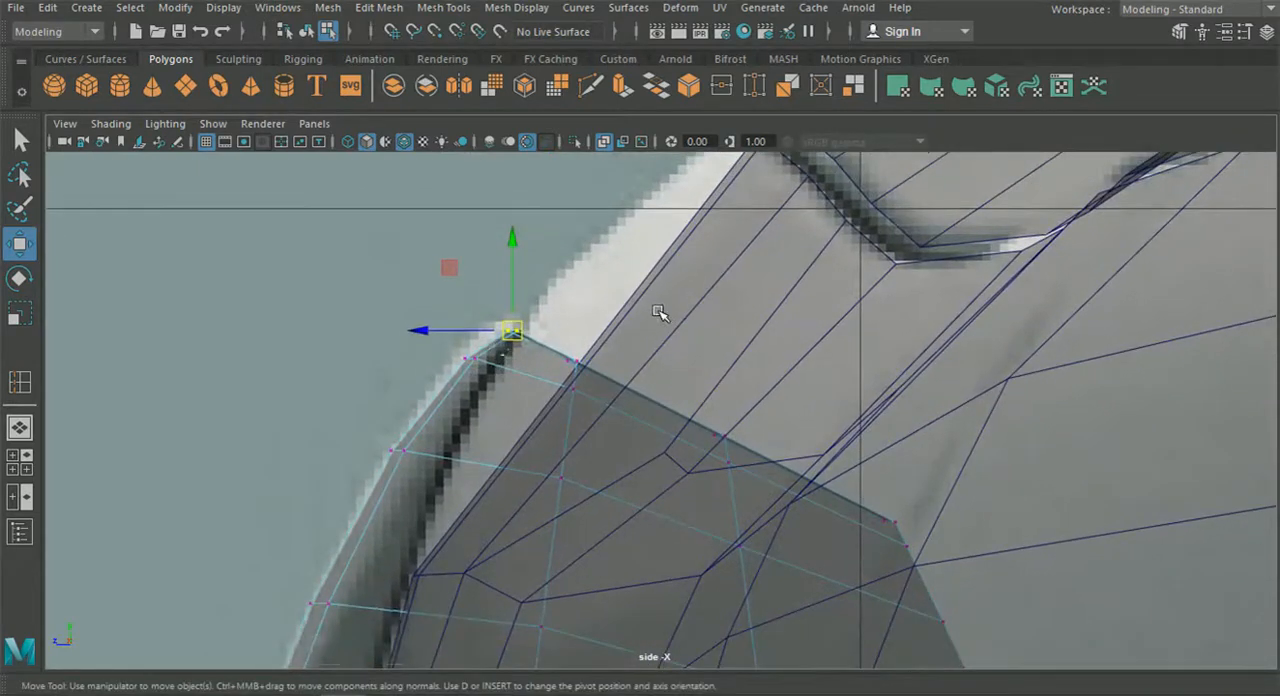
scroll(660, 320, down, 5)
scroll(665, 350, up, 4)
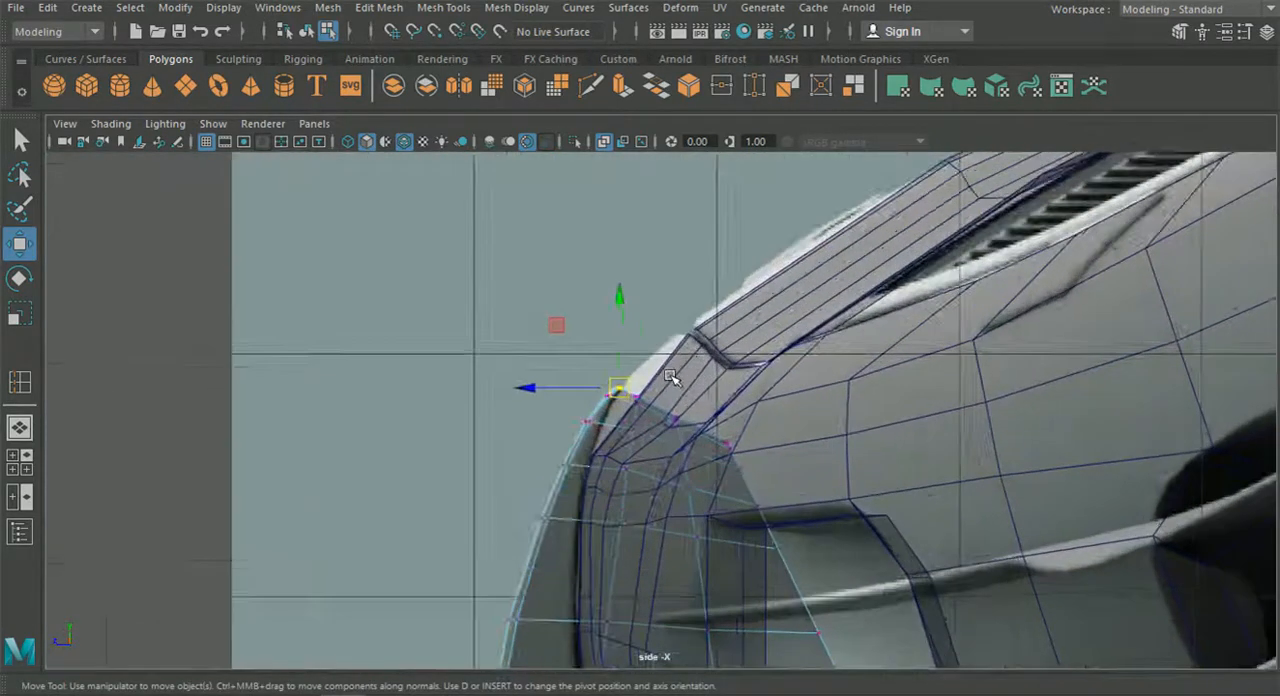
Examine how the strut's tip meets the front bumper in the side view and with the whole car shown in perspective.
scroll(670, 376, up, 2)
click(670, 376)
alt+middle_drag(670, 376, 682, 325)
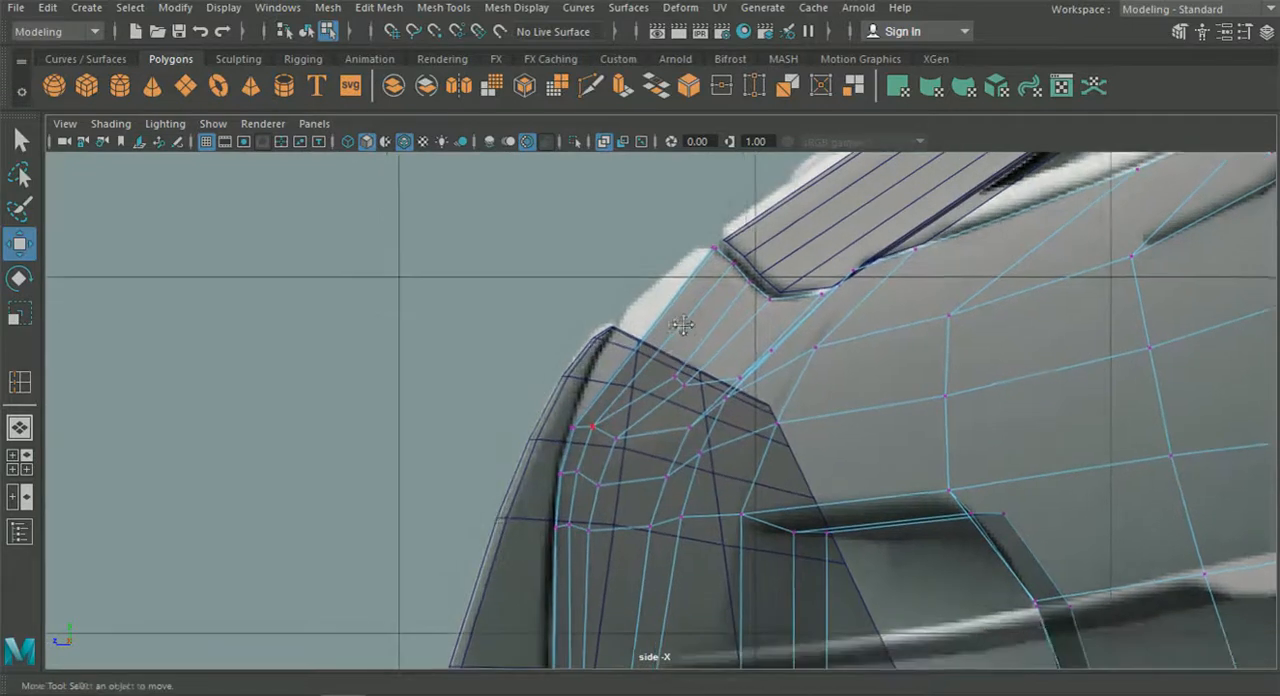
click(19, 427)
alt+drag(452, 436, 746, 452)
alt+drag(862, 429, 655, 423)
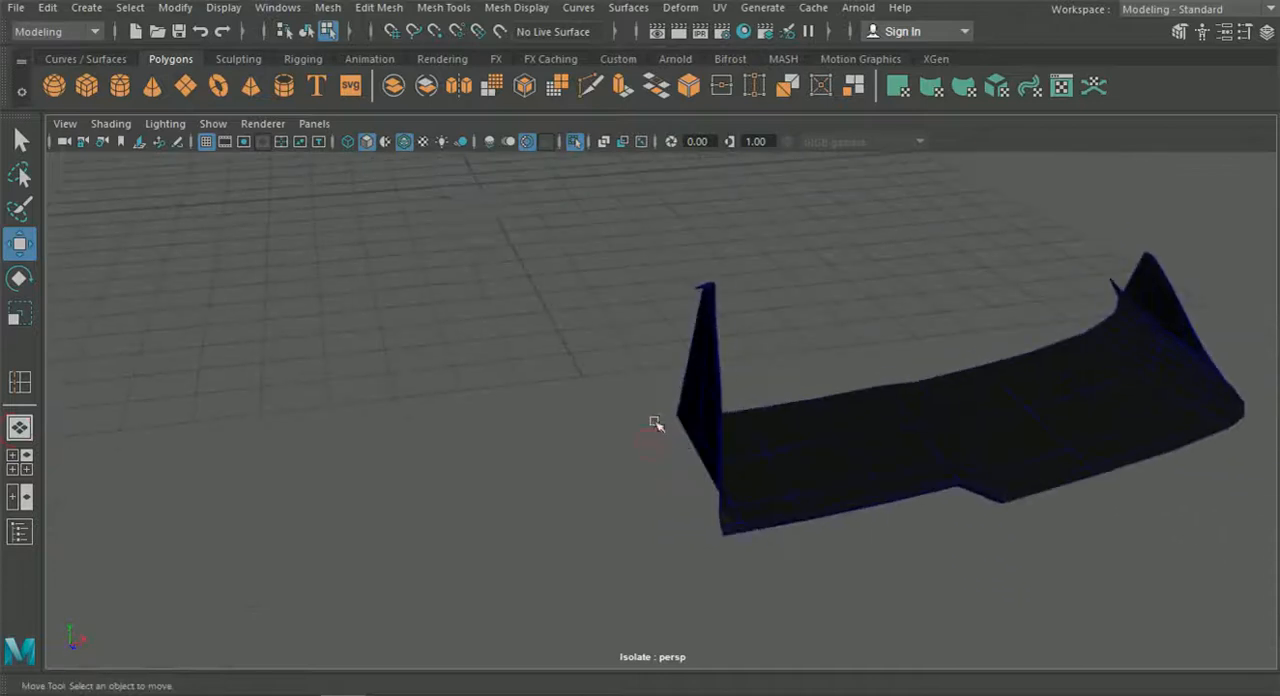
click(577, 142)
alt+drag(578, 300, 437, 316)
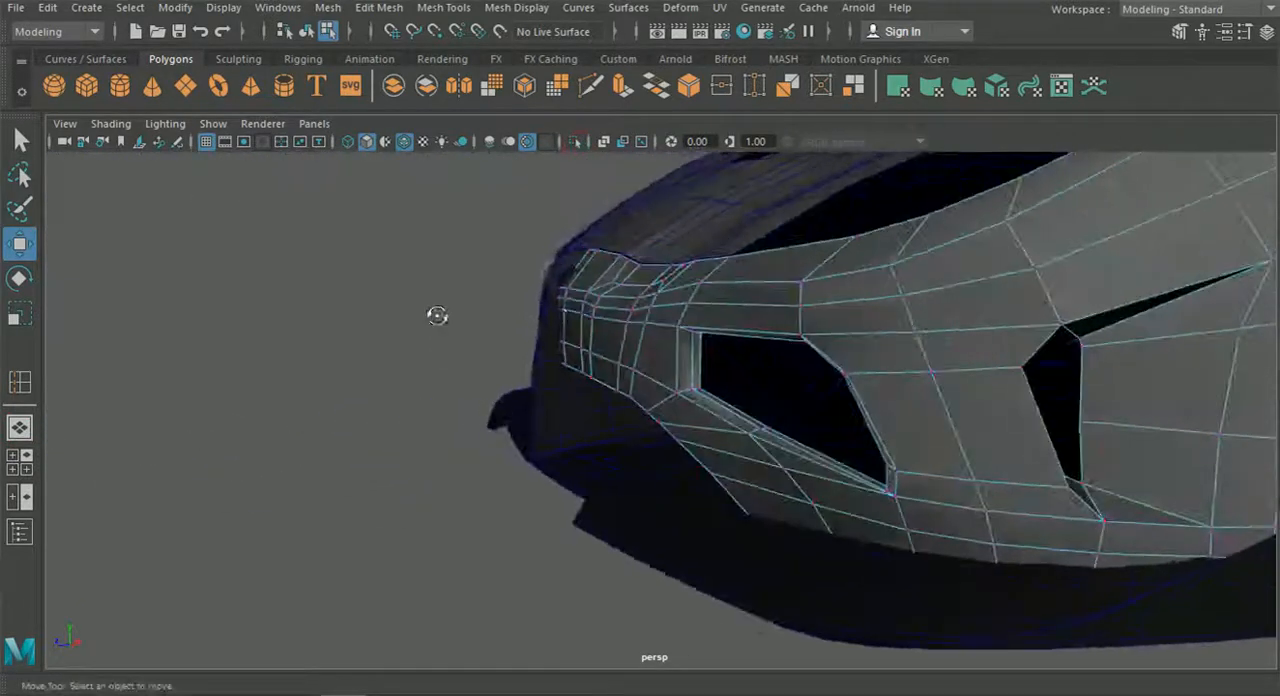
alt+drag(580, 277, 660, 341)
scroll(664, 343, down, 5)
alt+middle_drag(890, 377, 804, 380)
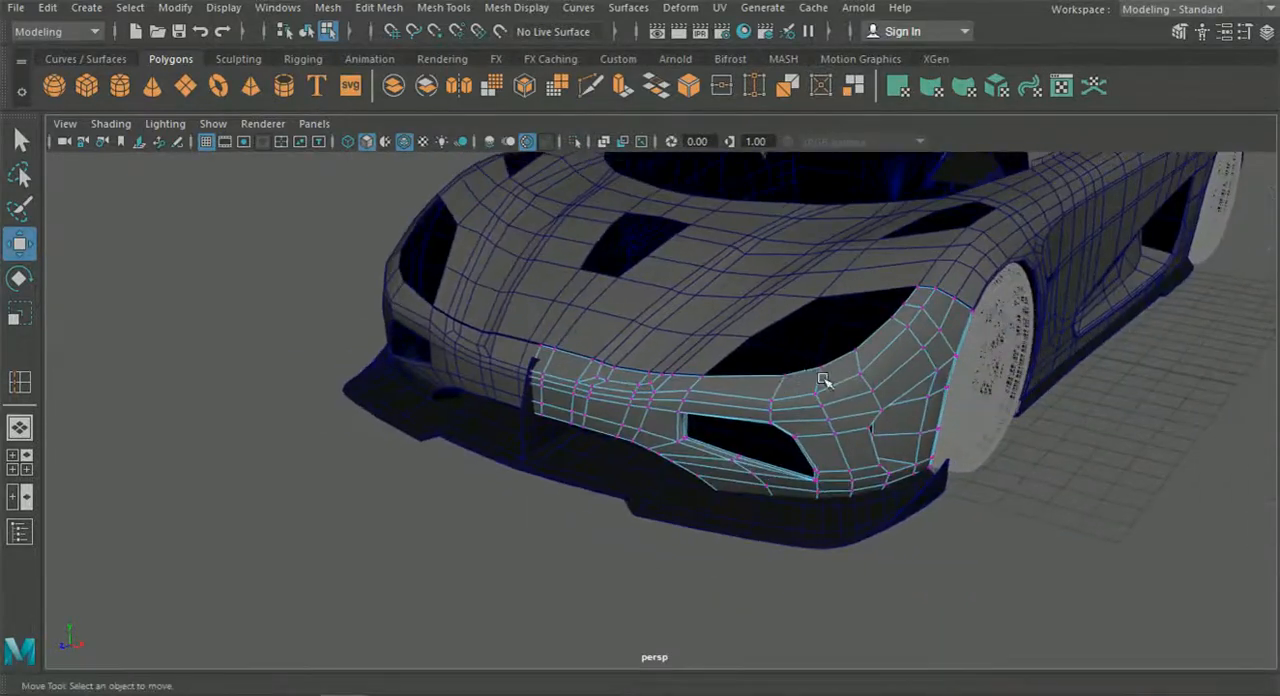
scroll(703, 391, up, 5)
alt+drag(703, 391, 569, 413)
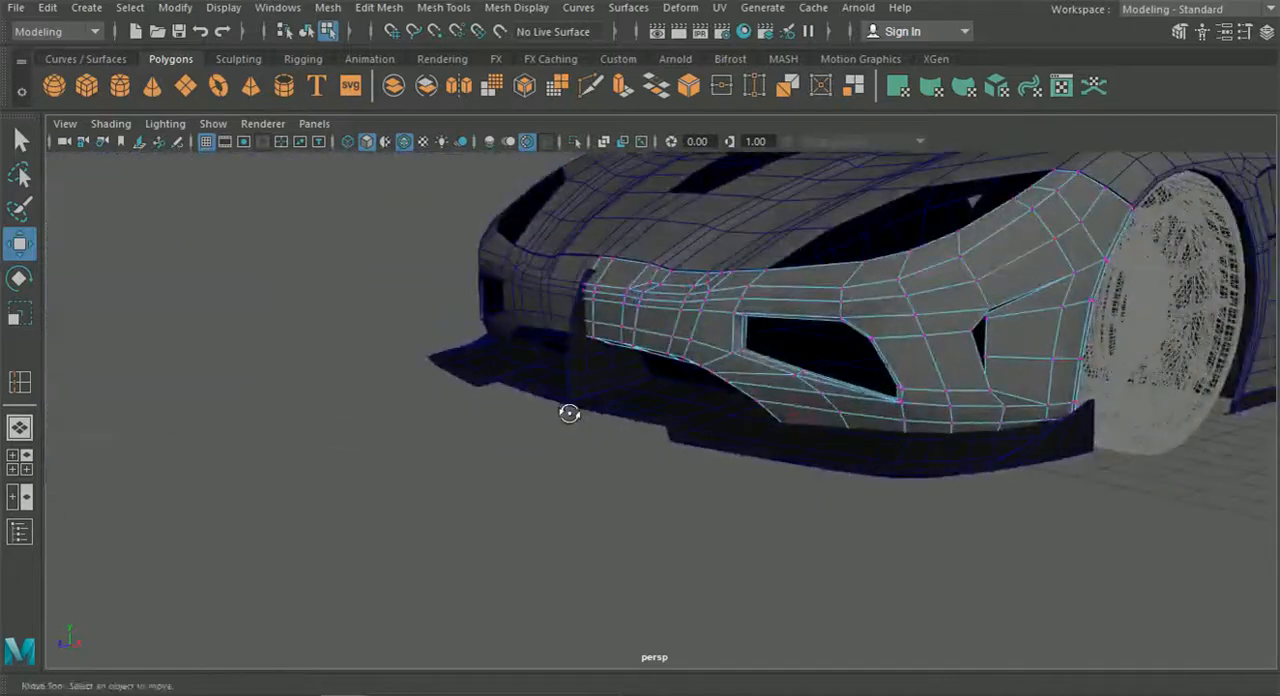
Delete the strut face covering the reference's oval opening in the side view.
click(20, 462)
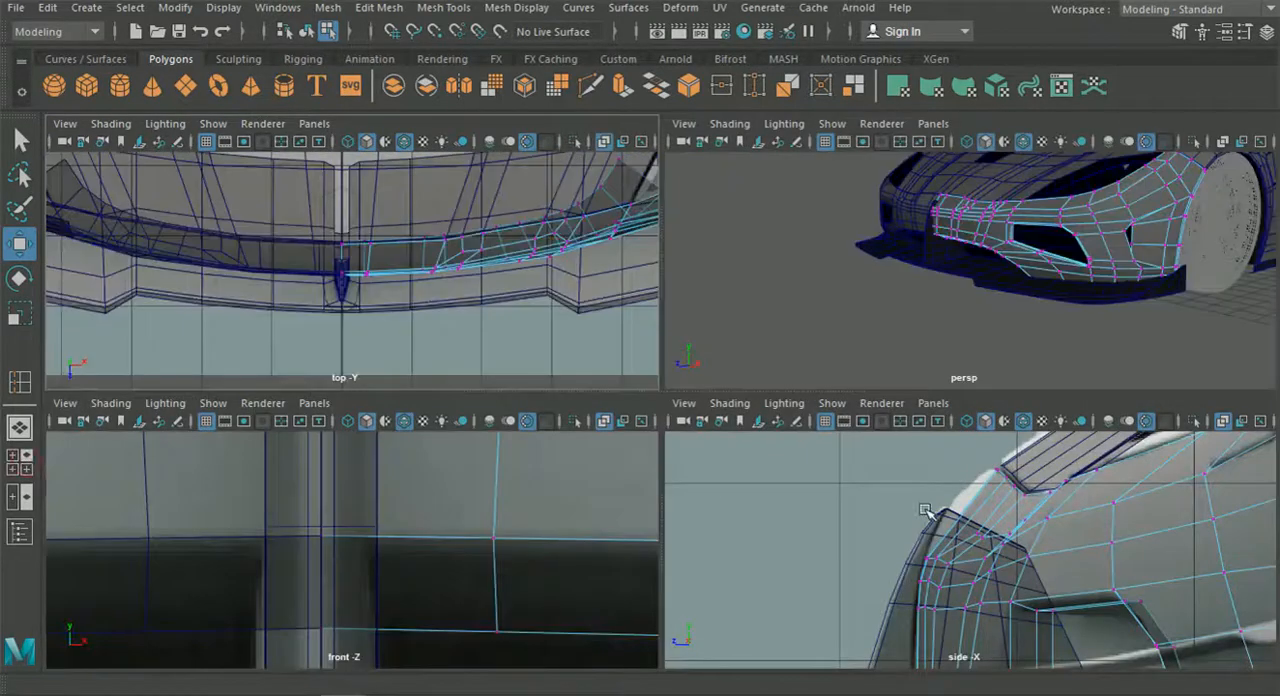
key(space)
scroll(770, 436, up, 3)
alt+middle_drag(770, 436, 775, 332)
scroll(711, 489, up, 1)
alt+middle_drag(711, 489, 686, 284)
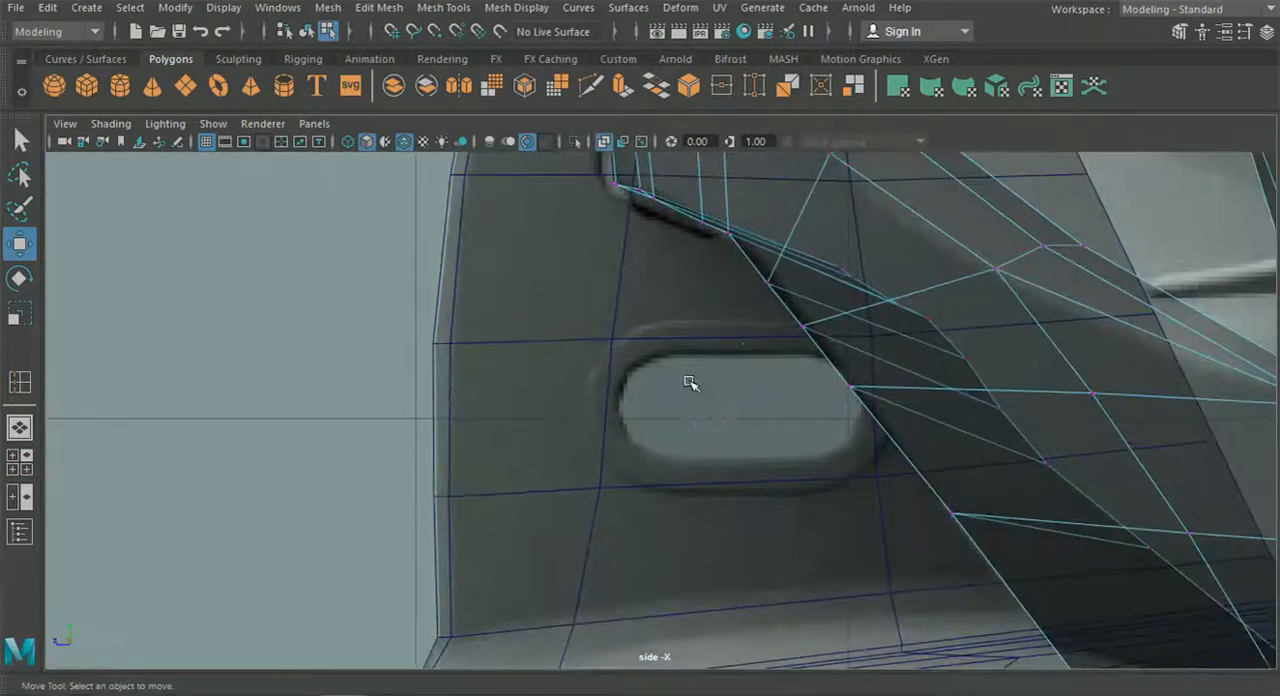
click(681, 376)
right_drag(651, 365, 652, 191)
click(699, 402)
key(Delete)
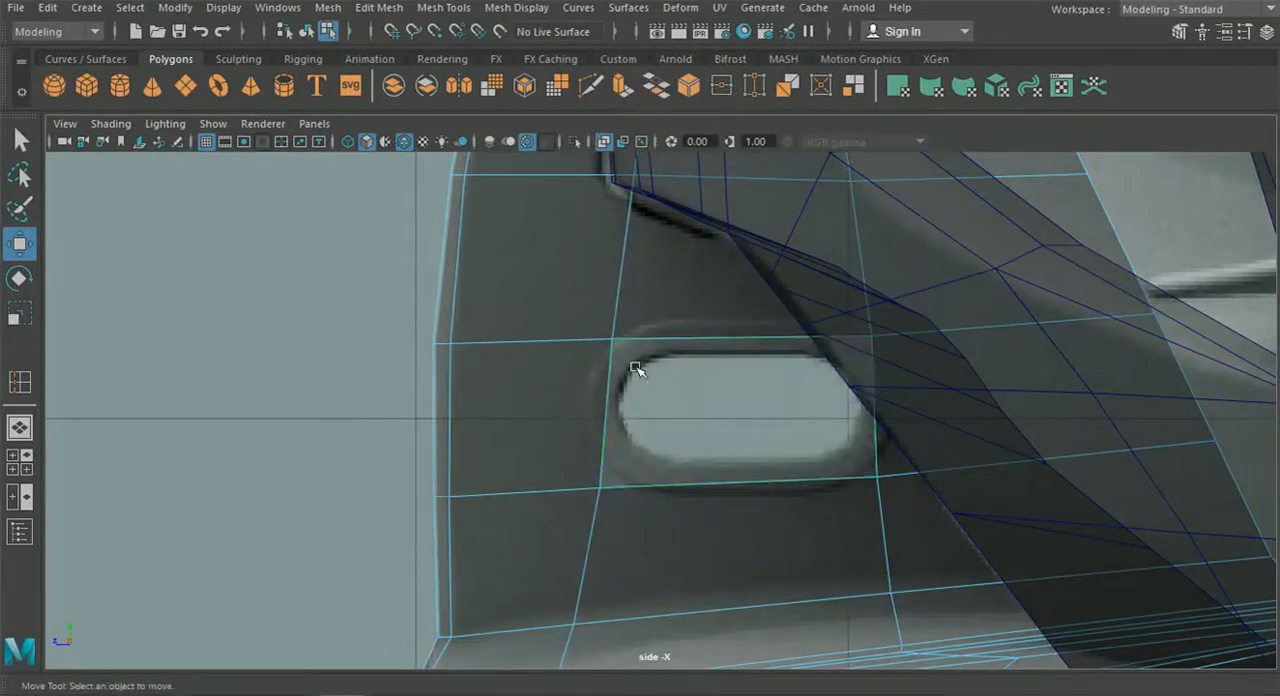
Extrude the border edges of the strut's new hole inward to form a rim across the strut's thickness.
click(27, 428)
alt+drag(434, 455, 517, 429)
scroll(517, 429, up, 5)
alt+middle_drag(517, 429, 646, 457)
scroll(646, 440, up, 4)
right_drag(649, 367, 643, 106)
double_click(644, 273)
alt+drag(651, 364, 692, 369)
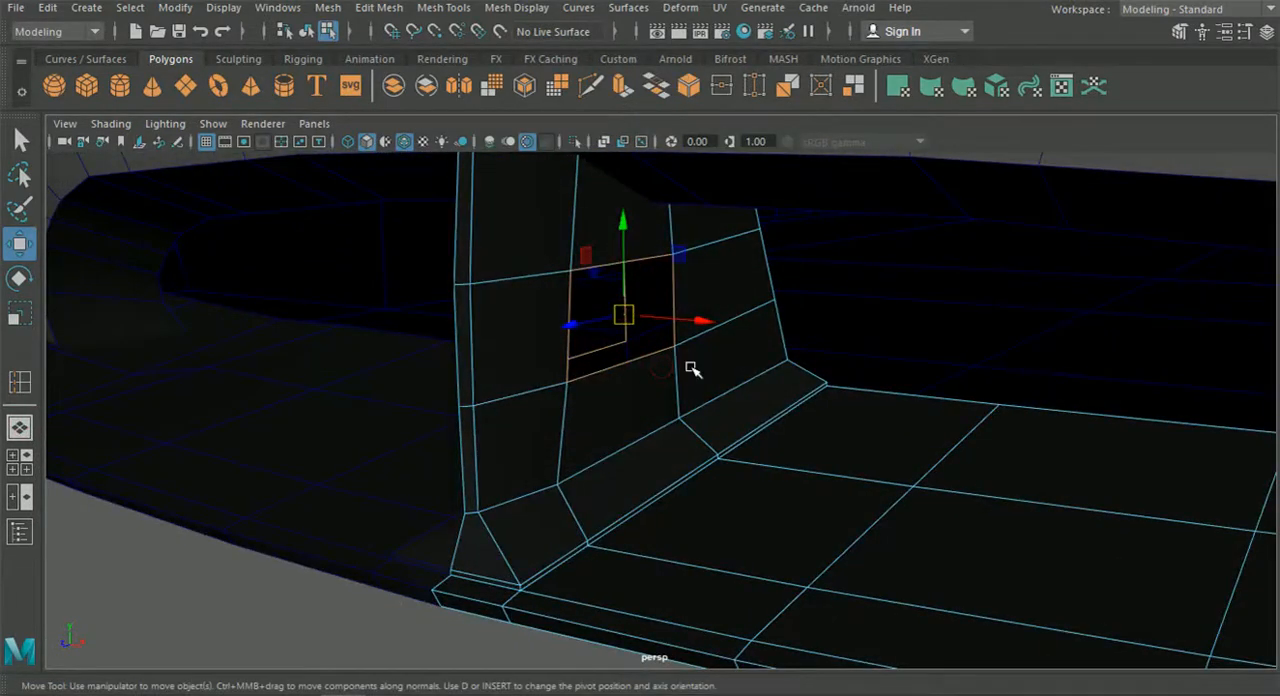
key(ctrl+e)
click(688, 216)
drag(686, 320, 647, 316)
right_drag(711, 284, 624, 137)
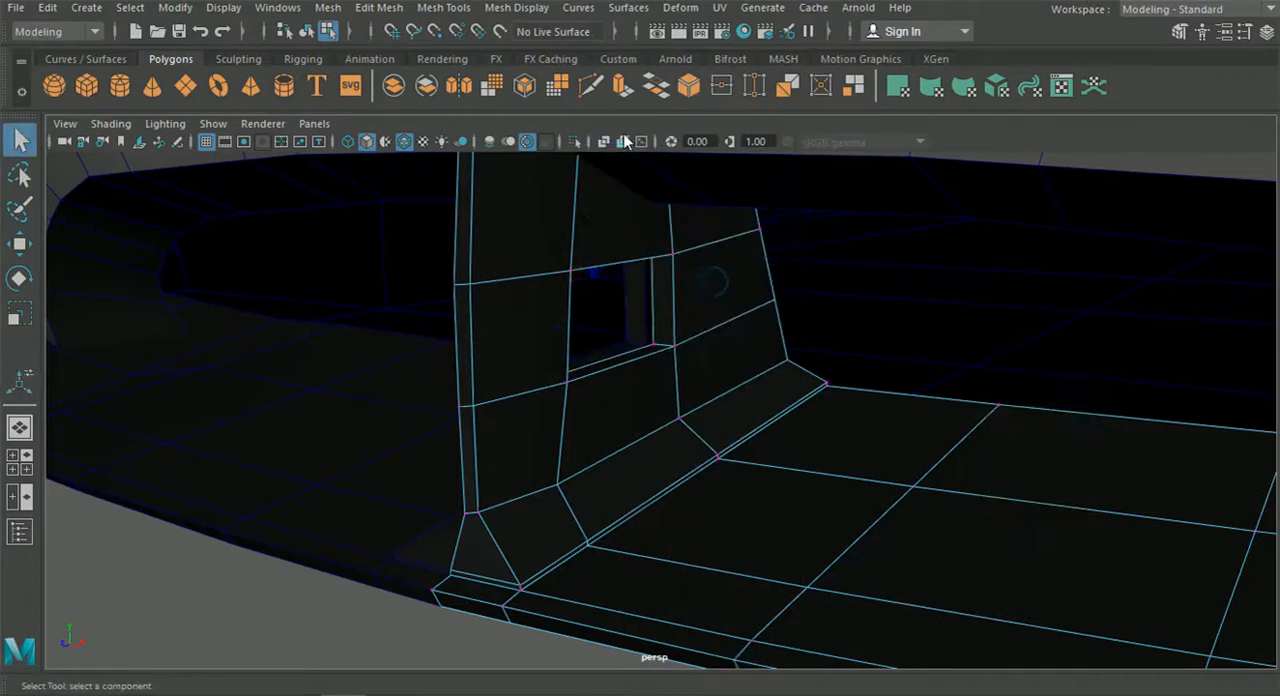
Isolate the splitter and snap the rim's lower rear inner vertex to the hole's corner, moving it back inward along X.
click(307, 32)
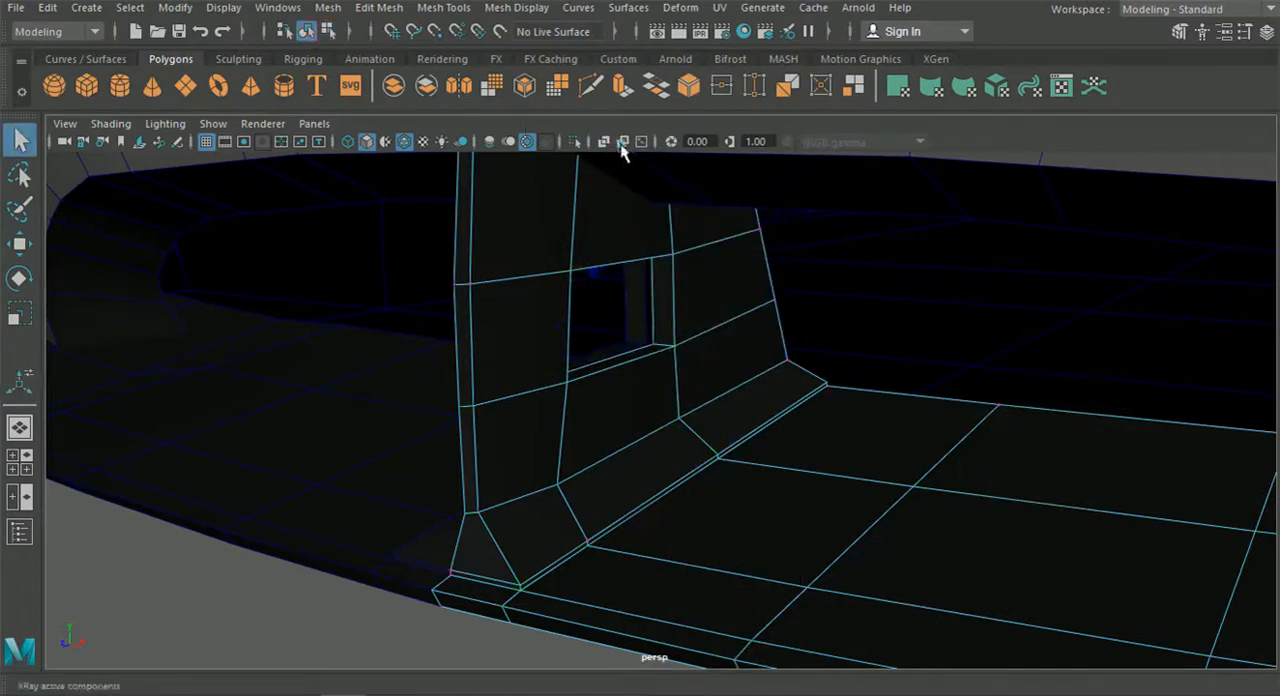
click(574, 141)
right_drag(612, 205, 104, 282)
click(19, 244)
scroll(360, 422, up, 5)
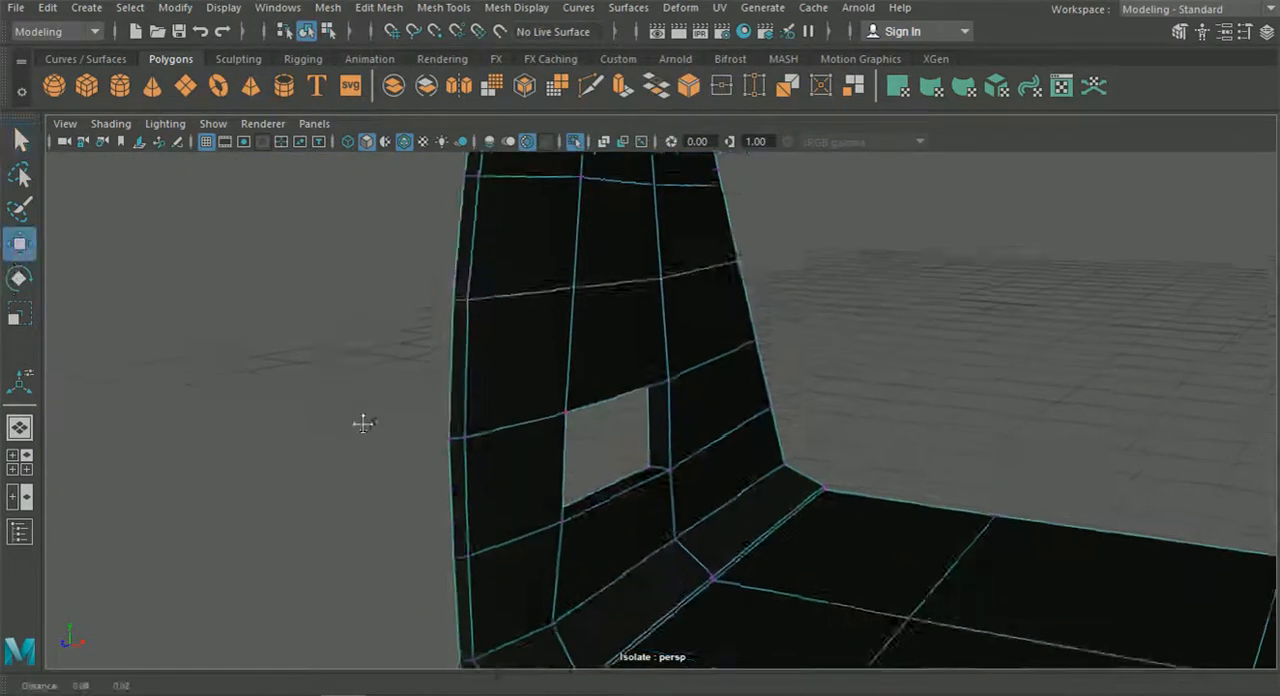
drag(662, 534, 617, 515)
key(v)
drag(572, 475, 544, 476)
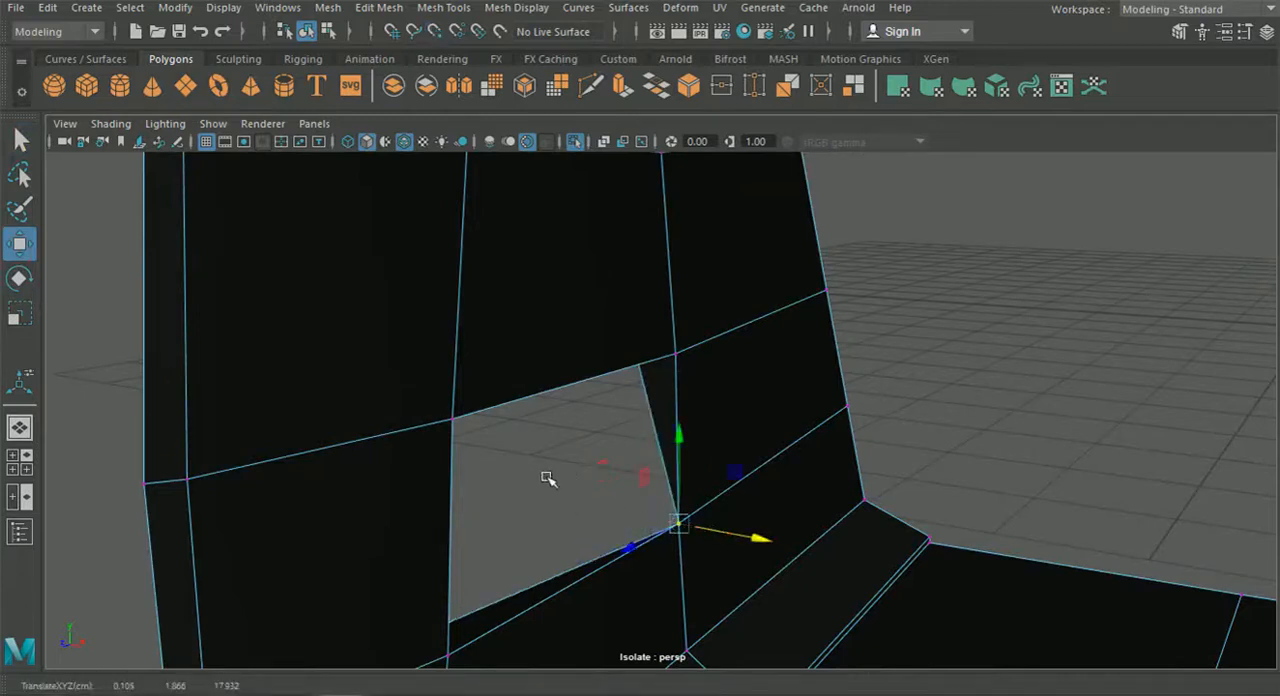
drag(757, 541, 571, 525)
Align the rim's remaining inner vertices with the hole's corners, using grid snapping to place them inward.
drag(636, 427, 727, 363)
key(x)
alt+drag(686, 428, 883, 583)
click(862, 508)
key(x)
click(848, 599)
key(x)
click(308, 31)
click(557, 443)
alt+drag(563, 446, 320, 430)
Raise the hole's two lower corner vertices to the reference oval's lower edge, shifting the front one slightly backward.
click(20, 462)
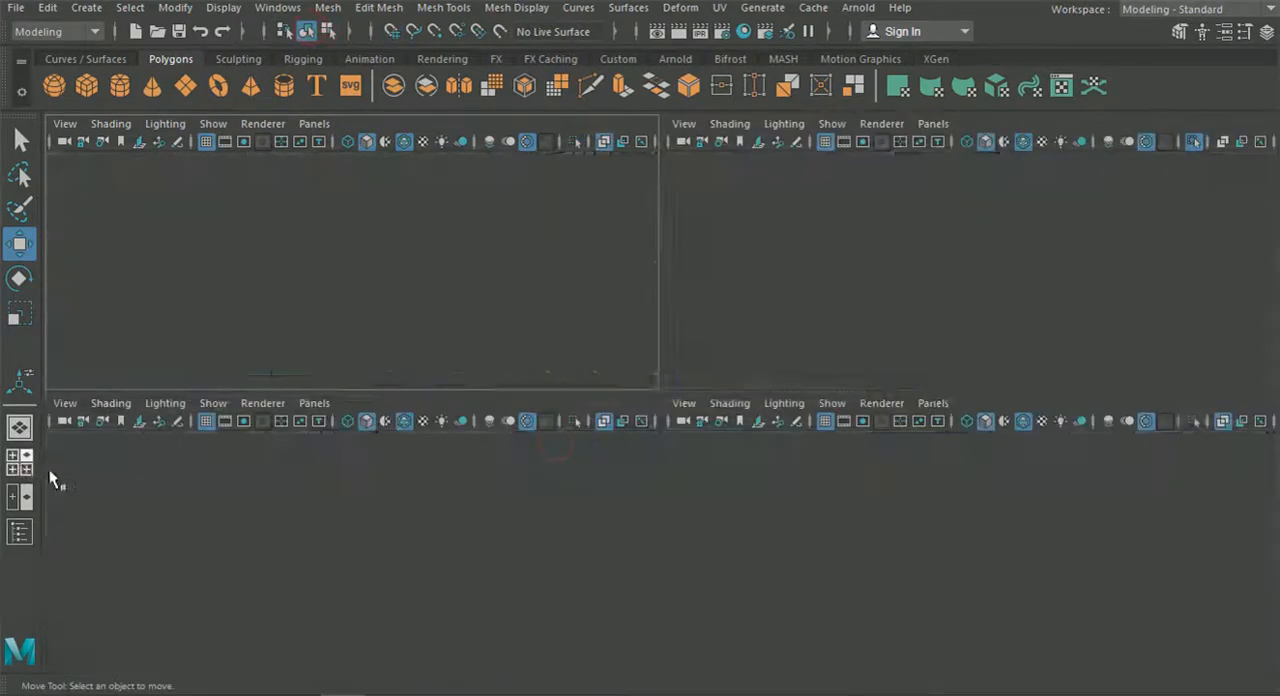
key(space)
scroll(846, 531, up, 2)
right_drag(633, 471, 540, 142)
scroll(580, 410, up, 1)
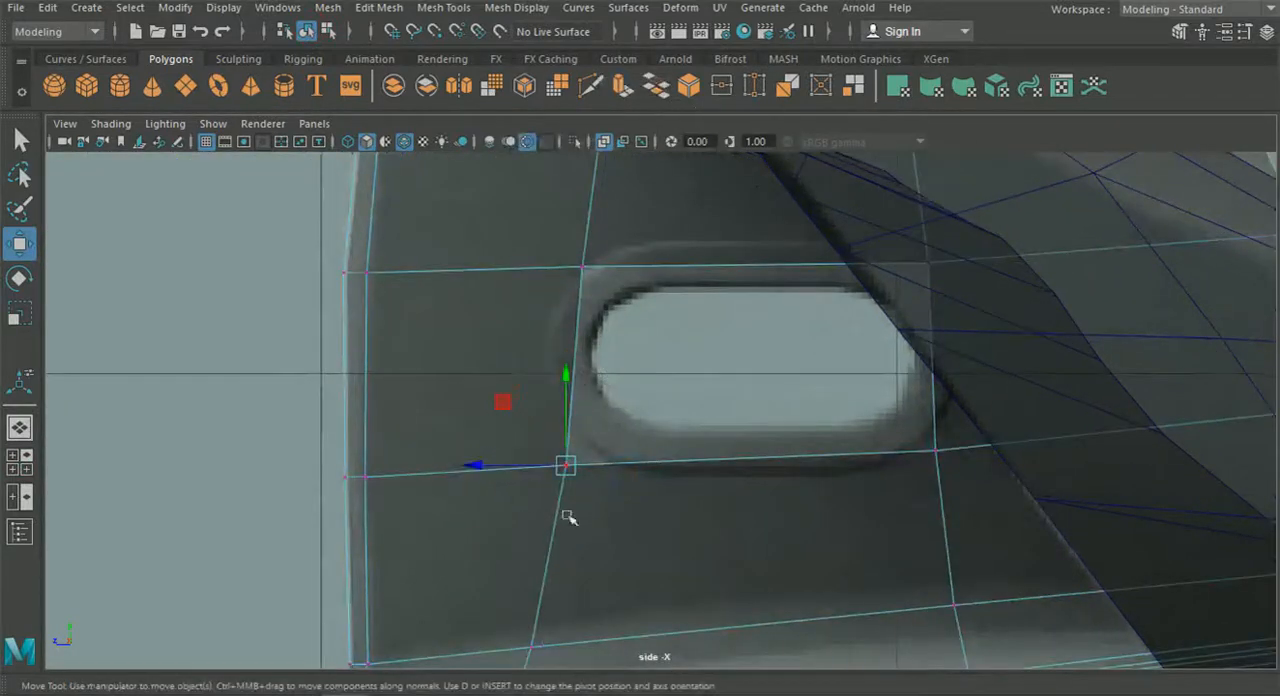
drag(565, 466, 577, 467)
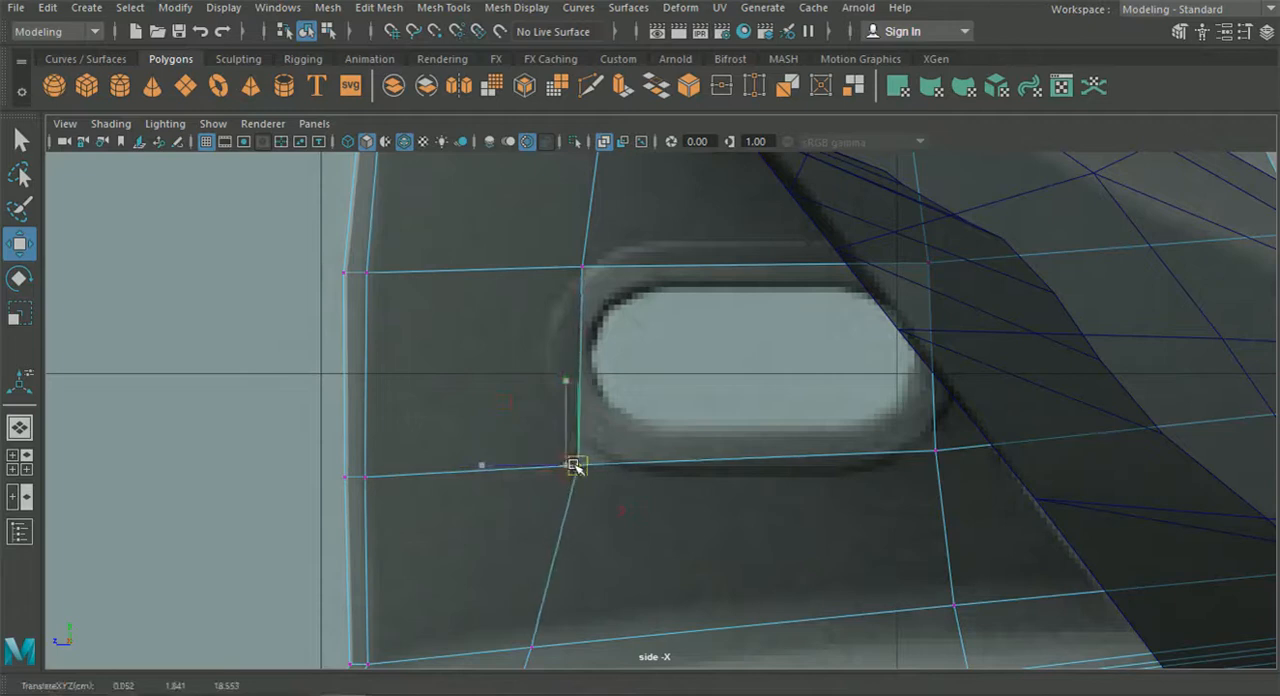
drag(581, 417, 573, 349)
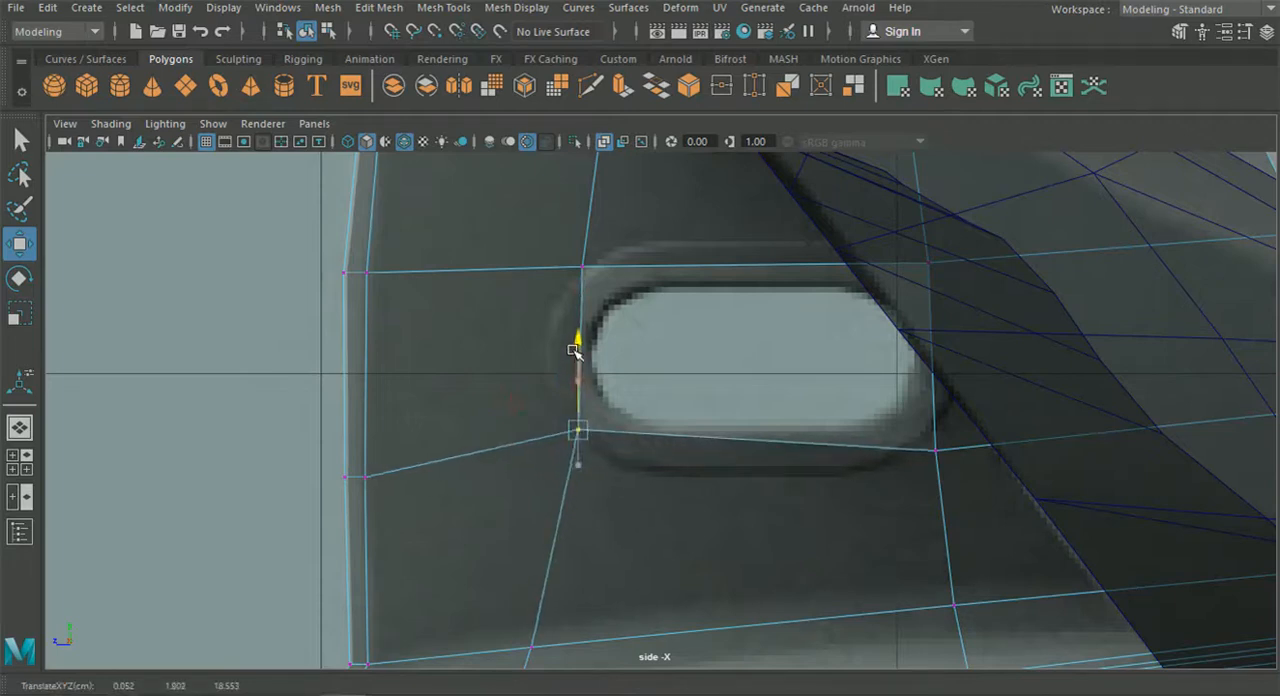
click(935, 450)
drag(940, 362, 937, 340)
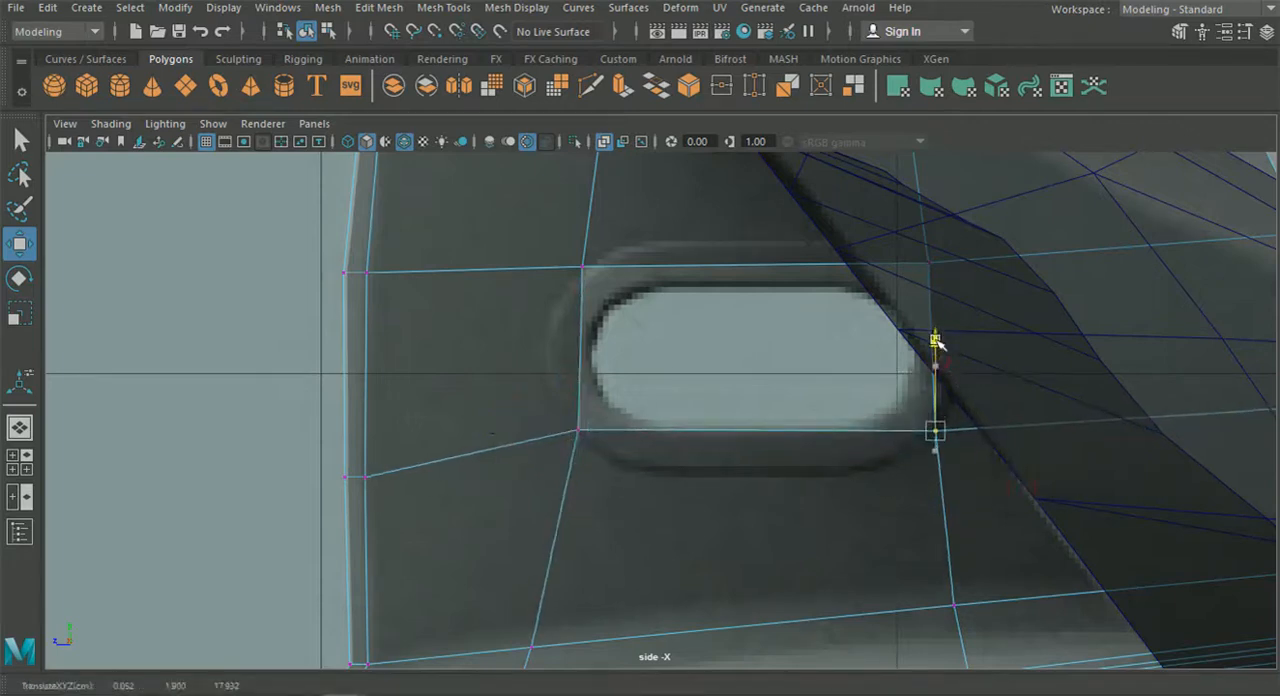
Lower the hole's two upper corner vertices to the reference oval's upper edge.
click(556, 244)
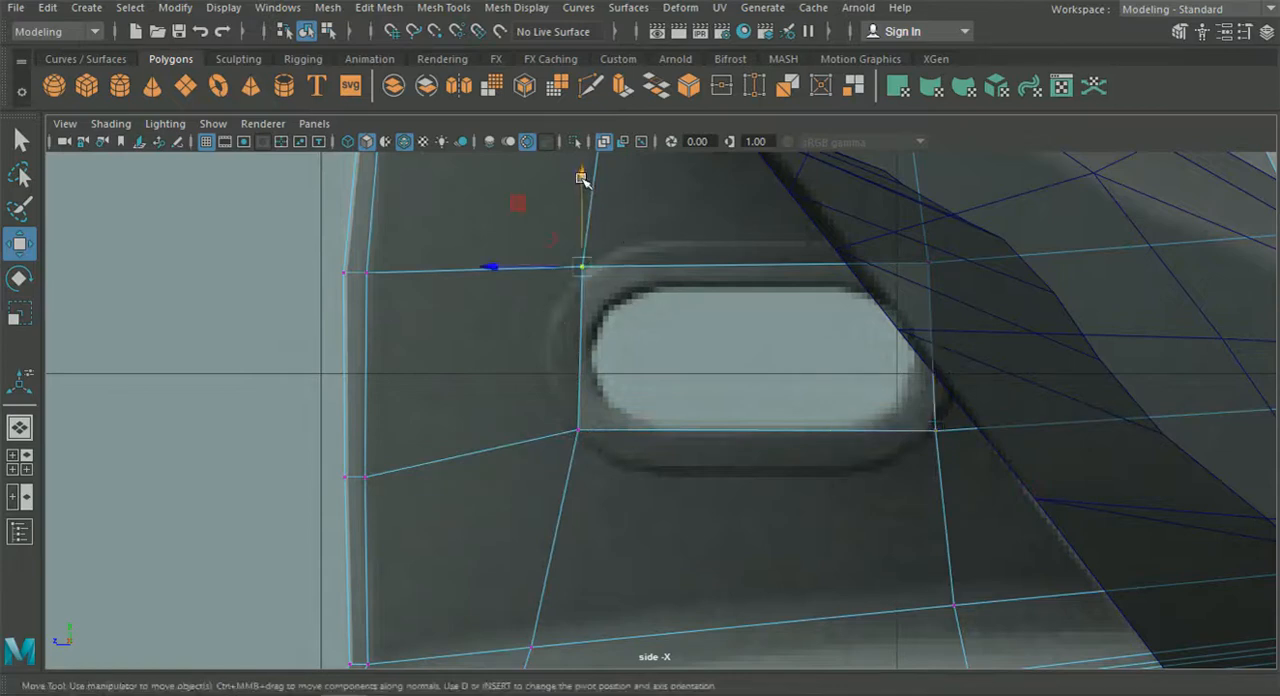
shift+drag(1068, 320, 590, 240)
drag(755, 178, 759, 197)
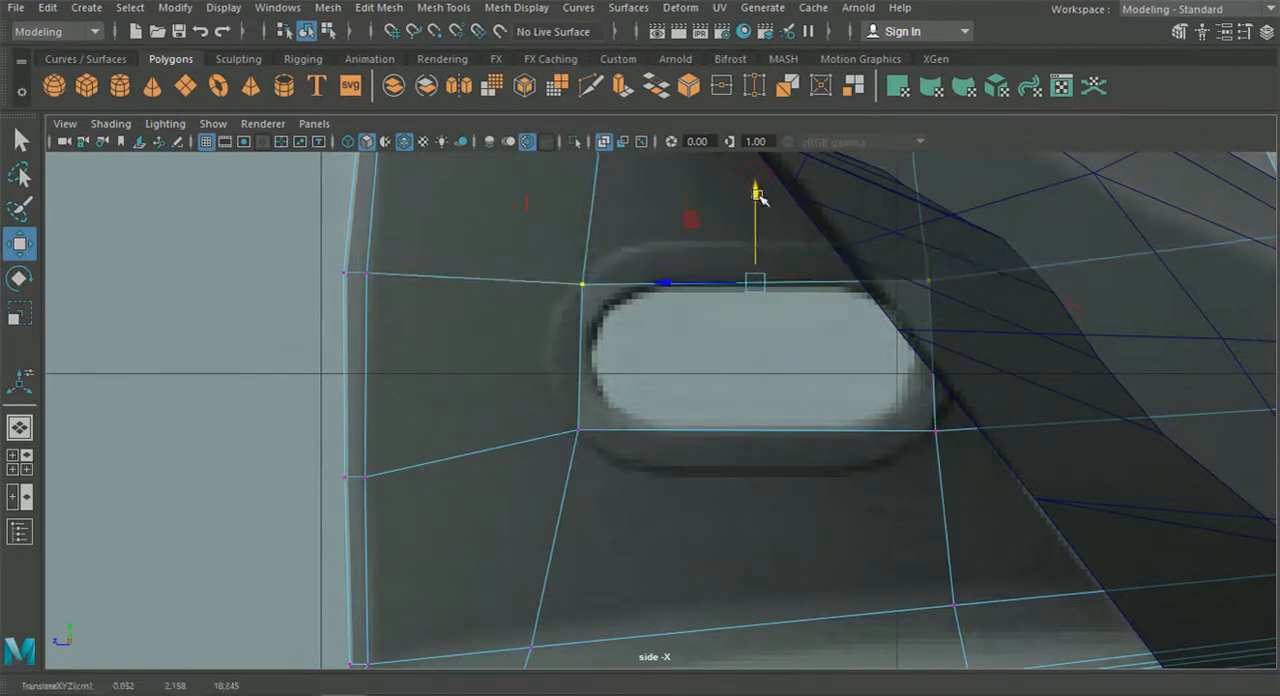
click(1040, 492)
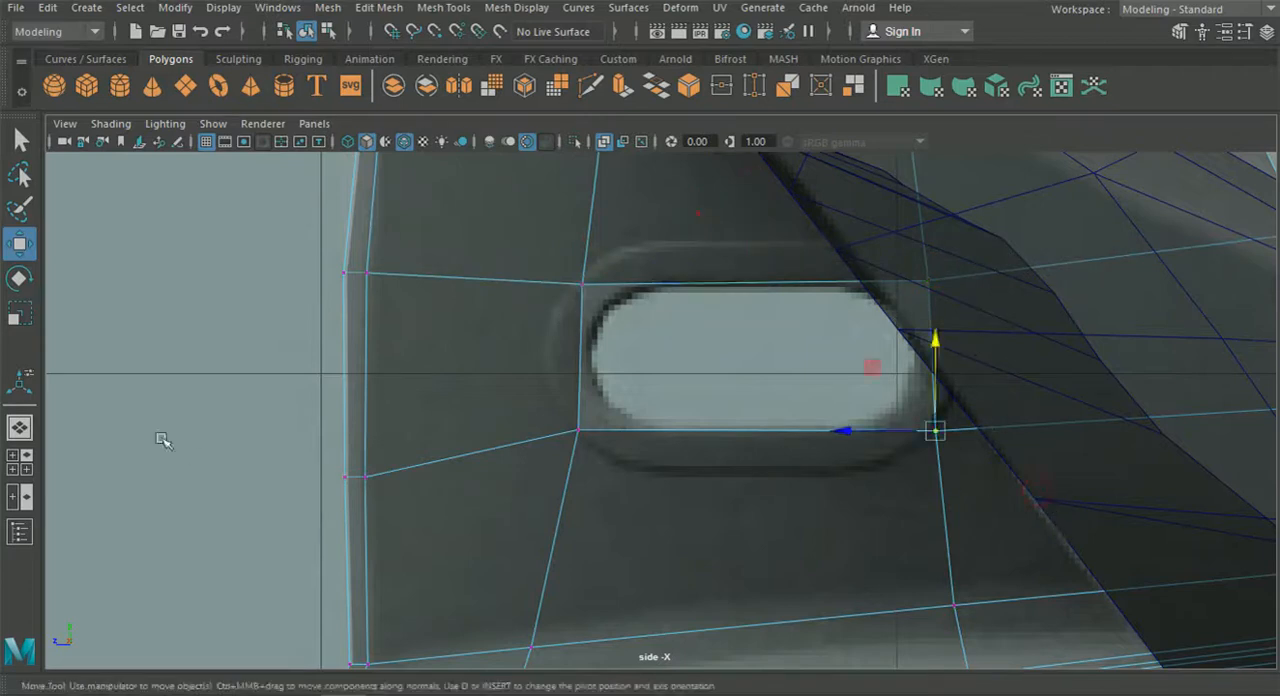
Bevel the four short edges running through the hole's corners with a fraction of 0.6.
click(19, 428)
alt+drag(585, 476, 412, 484)
alt+middle_drag(428, 480, 490, 425)
scroll(520, 450, up, 3)
alt+drag(562, 484, 484, 428)
alt+middle_drag(484, 428, 534, 408)
scroll(502, 388, up, 4)
alt+drag(452, 361, 420, 312)
right_drag(402, 258, 404, 142)
alt+drag(382, 276, 709, 354)
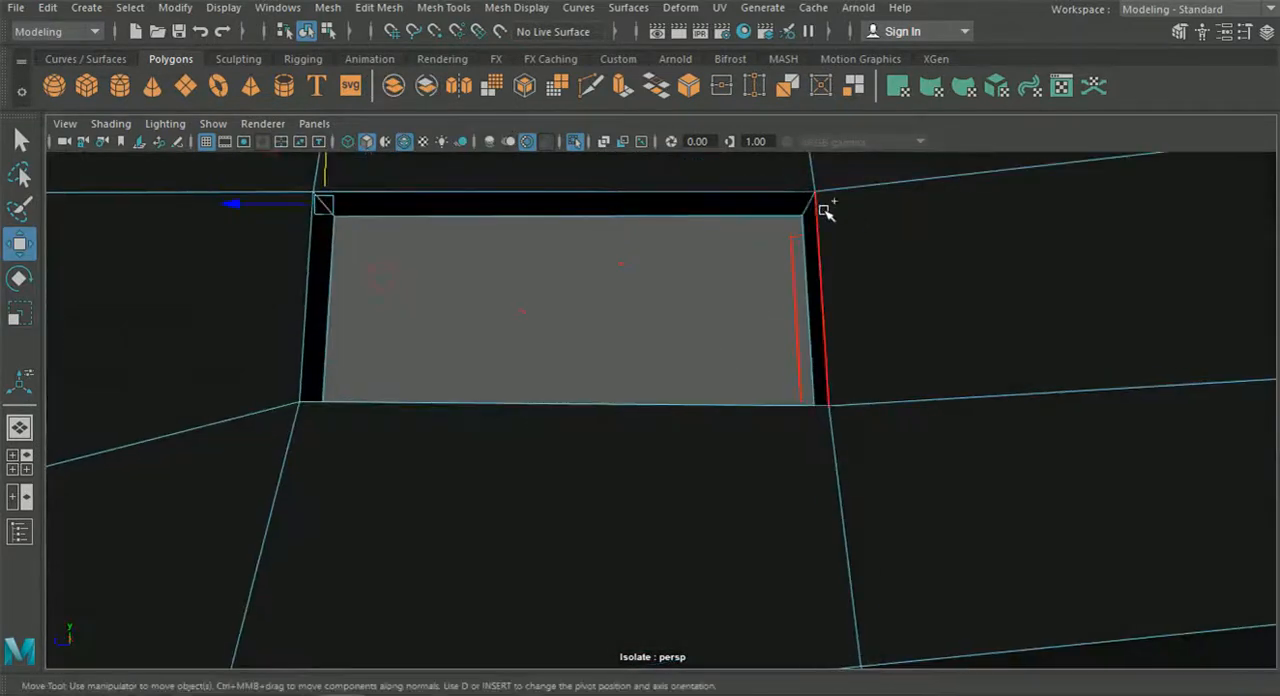
alt+drag(800, 206, 846, 402)
shift+click(838, 403)
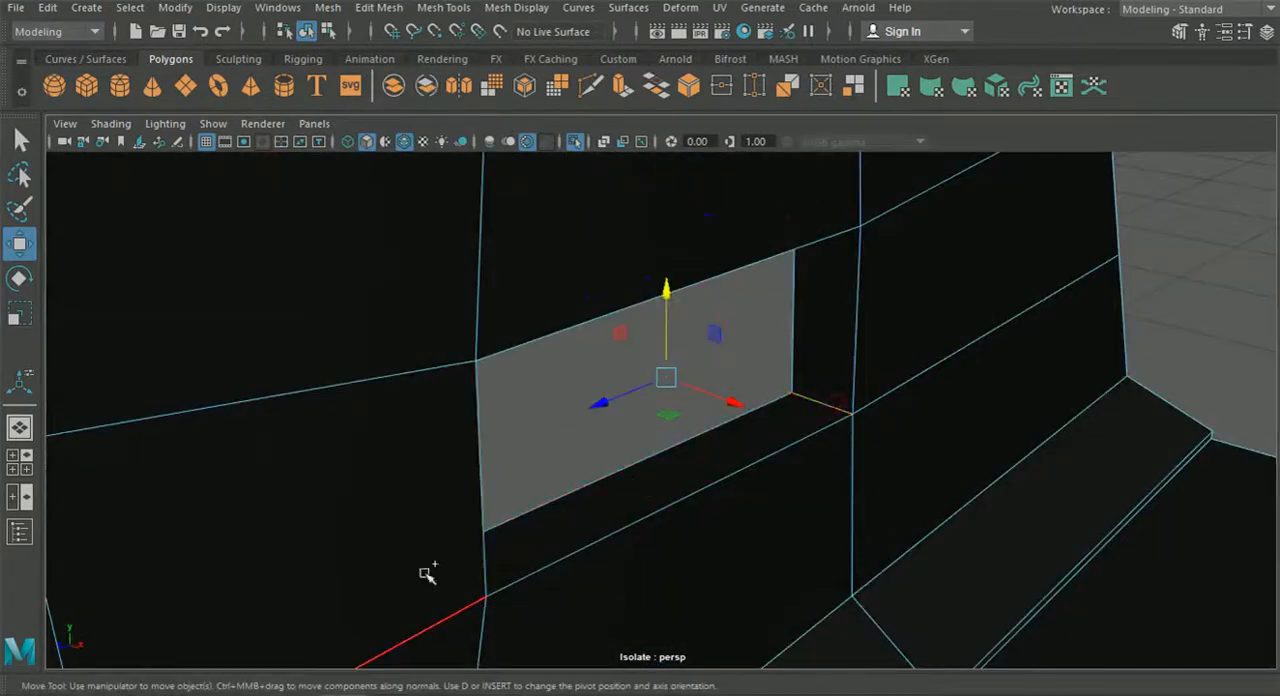
alt+drag(517, 577, 334, 478)
alt+drag(405, 327, 463, 342)
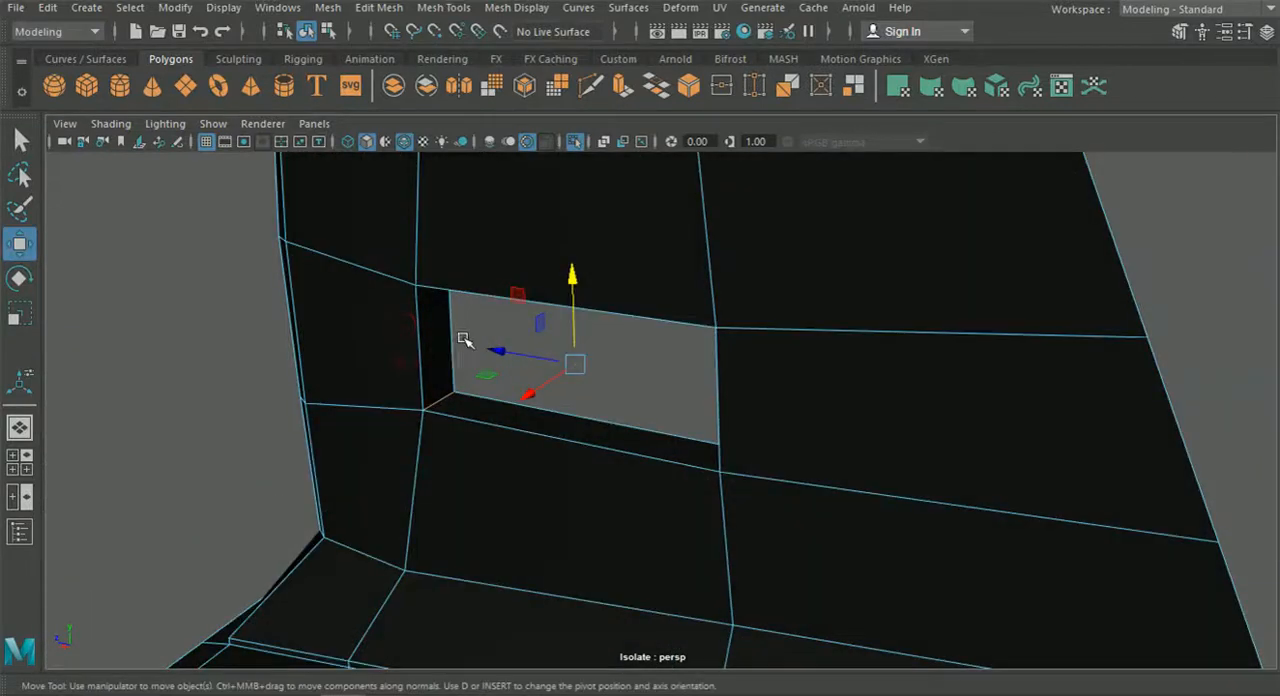
click(379, 7)
click(406, 76)
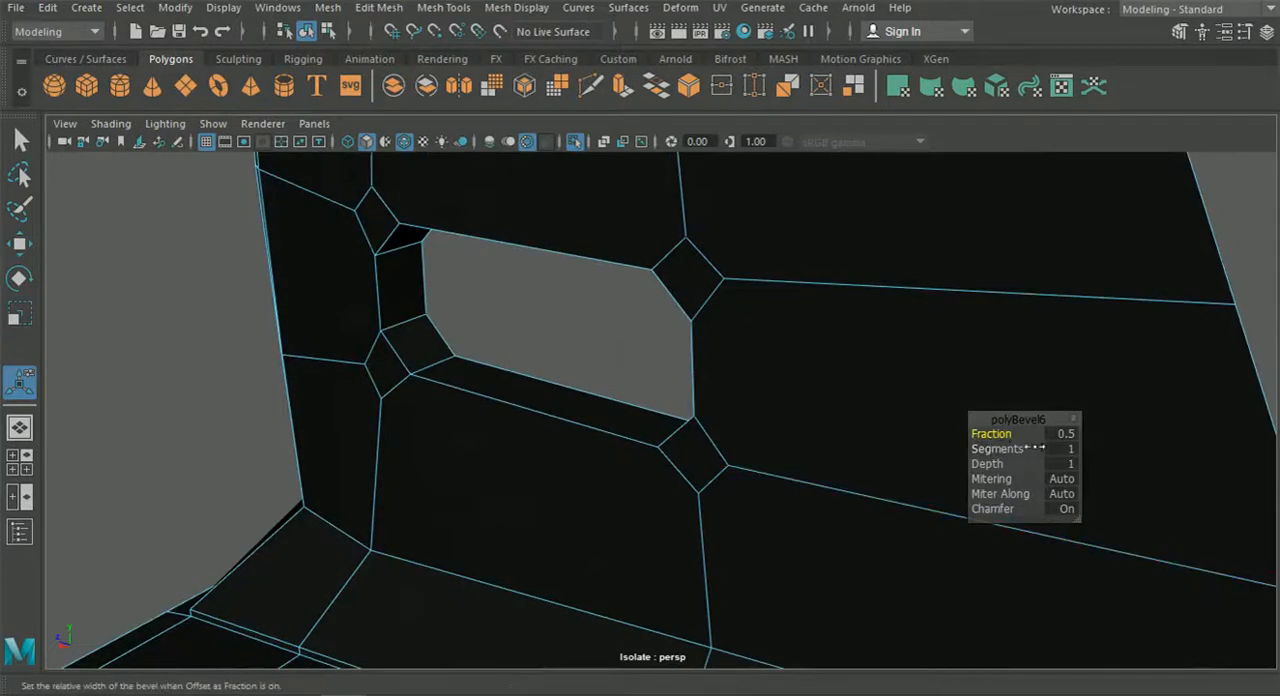
drag(1000, 437, 1012, 437)
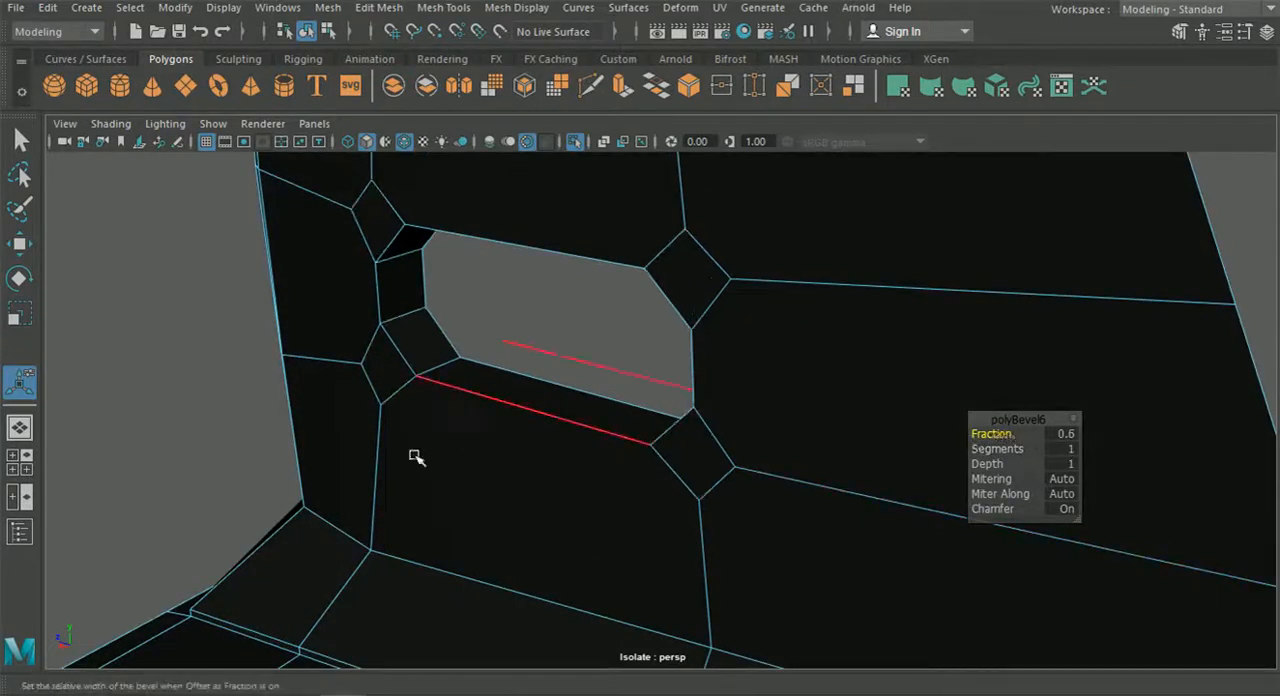
Set the corner bevel's fraction to 0.9 and its segments to 2 to follow the reference oval.
click(28, 470)
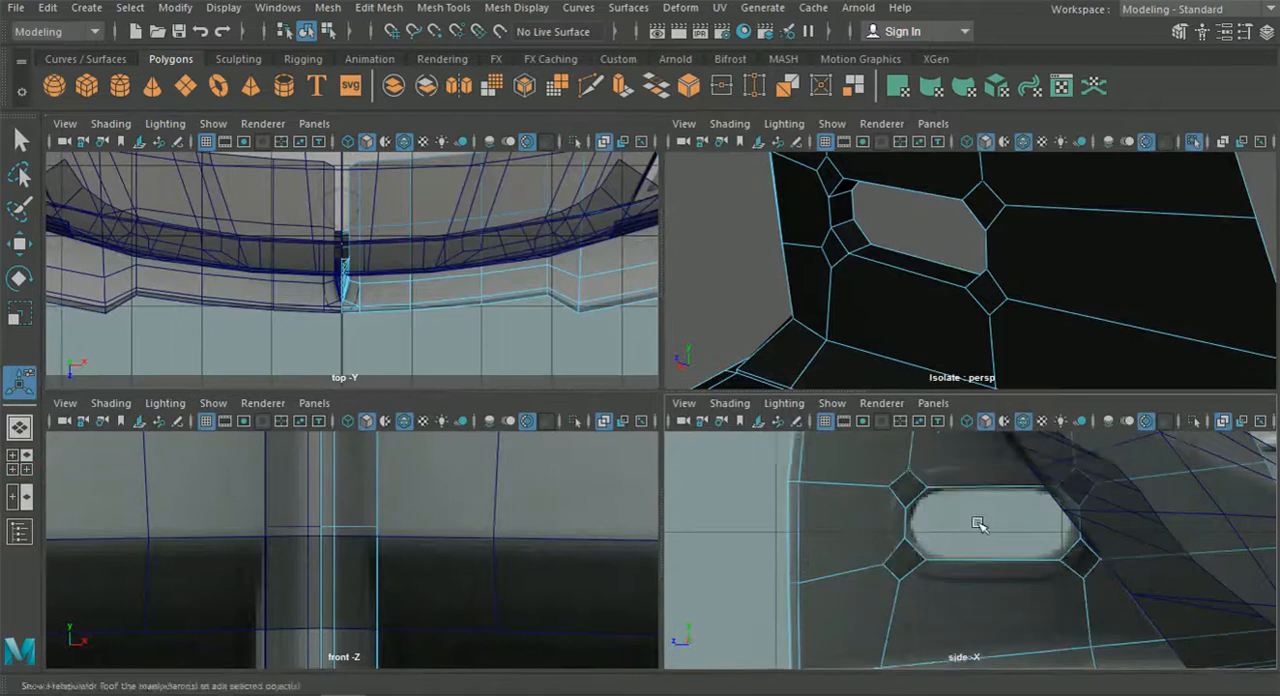
key(space)
drag(1020, 434, 1024, 450)
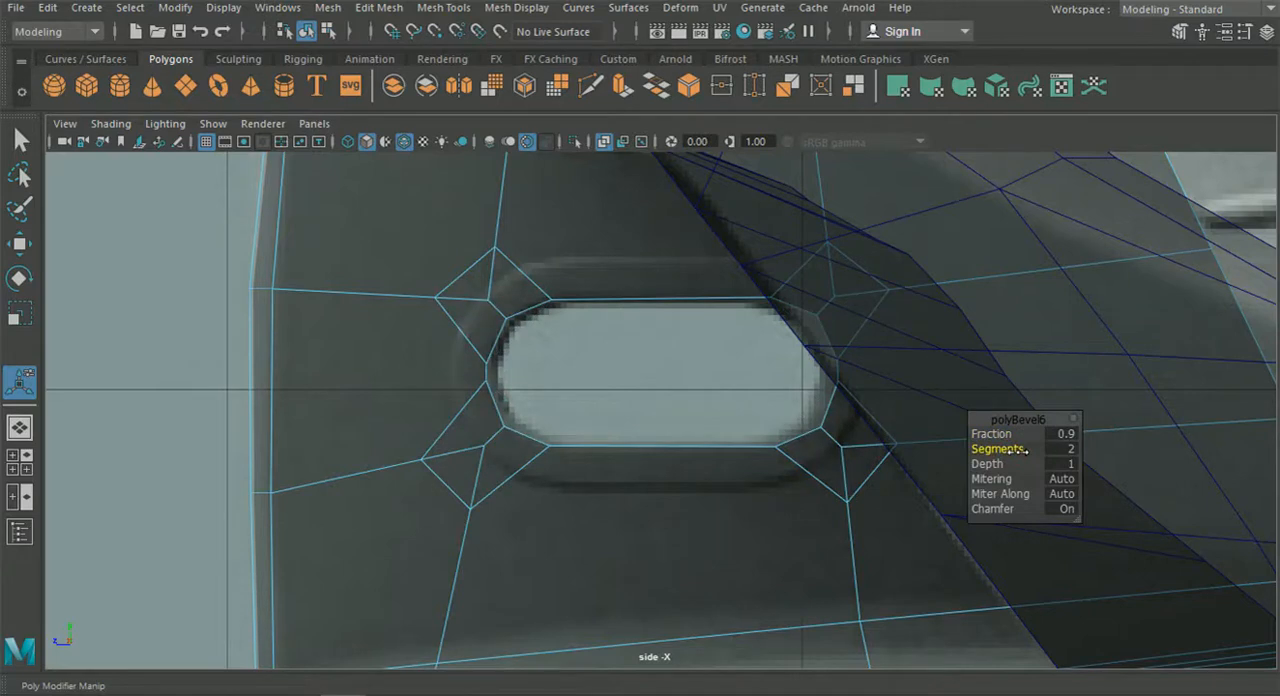
Cut two edges from the vertices on the hole's front side to the strut's leading edge with Multi-Cut.
alt+middle_drag(588, 396, 626, 404)
alt+middle_drag(439, 352, 452, 363)
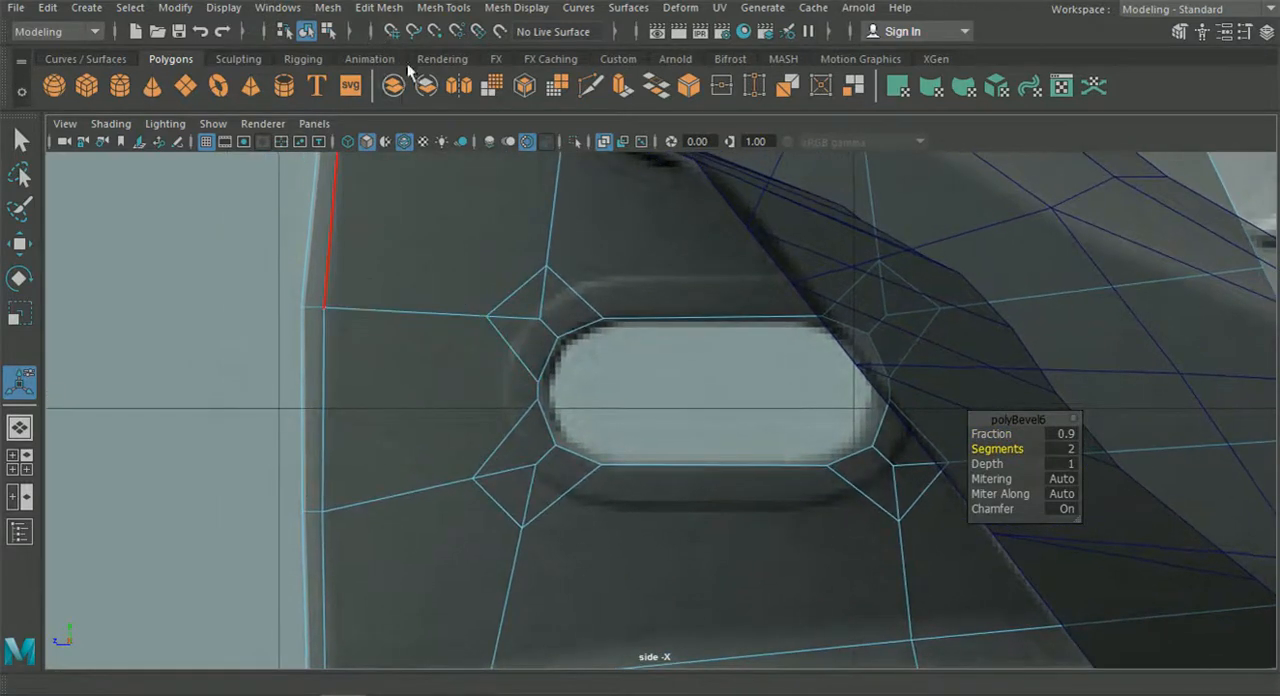
click(591, 87)
alt+middle_drag(558, 394, 576, 395)
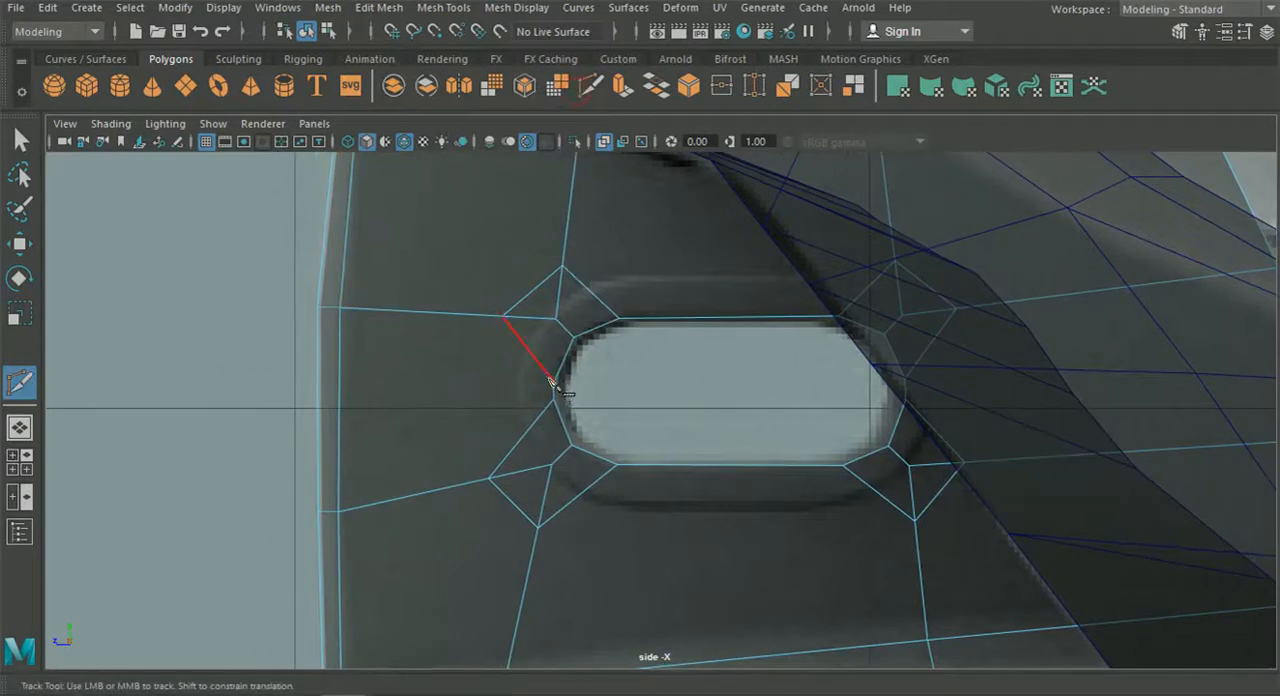
click(339, 382)
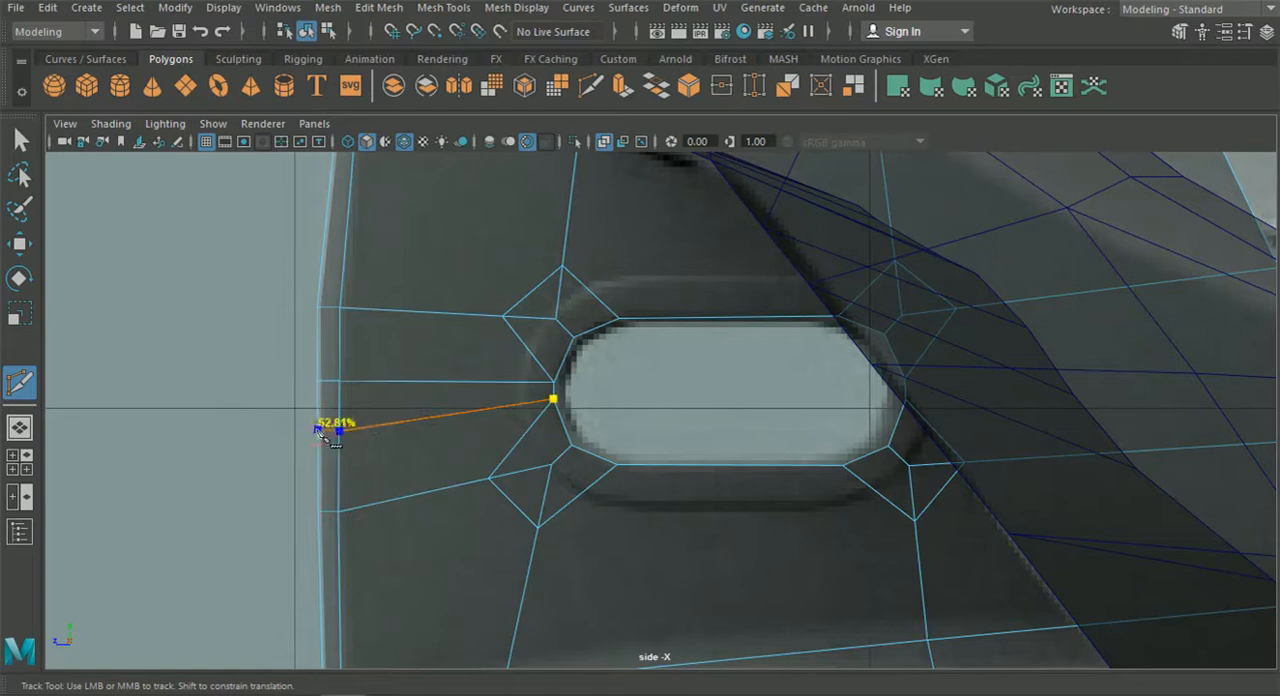
Cut two edges from the vertices on the hole's rear side to the strut's rear edge.
alt+middle_drag(763, 397, 522, 395)
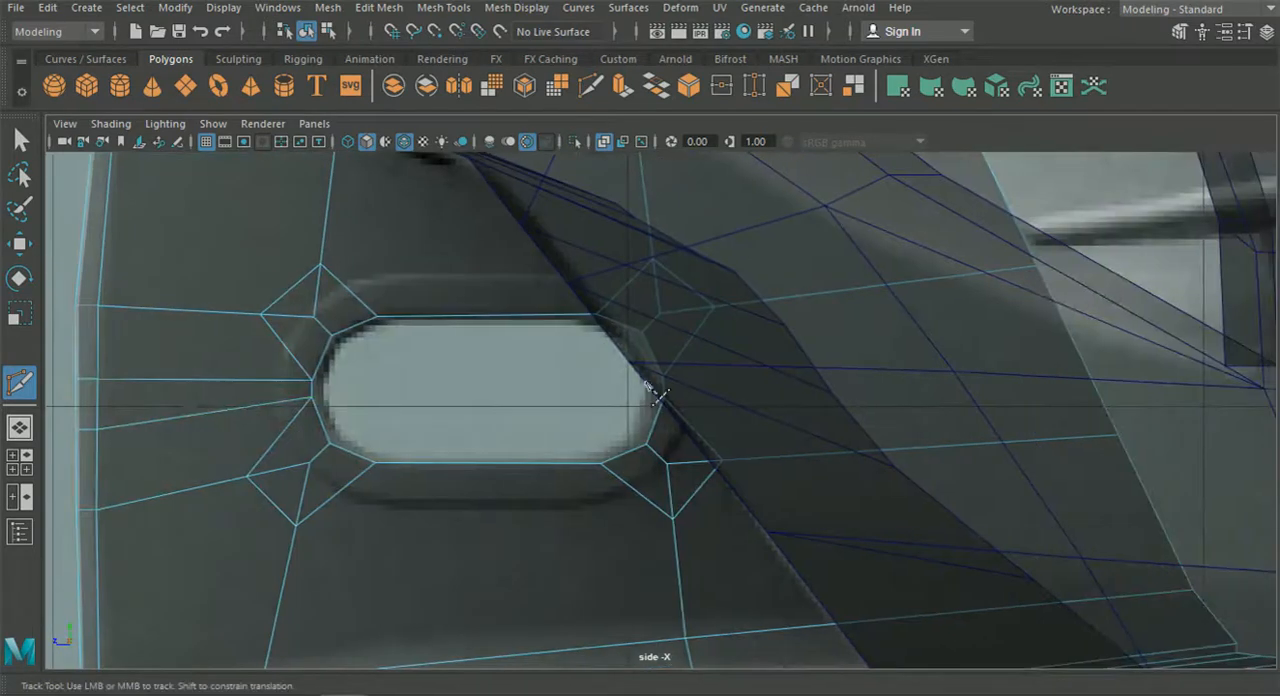
click(1067, 326)
right_click(1067, 326)
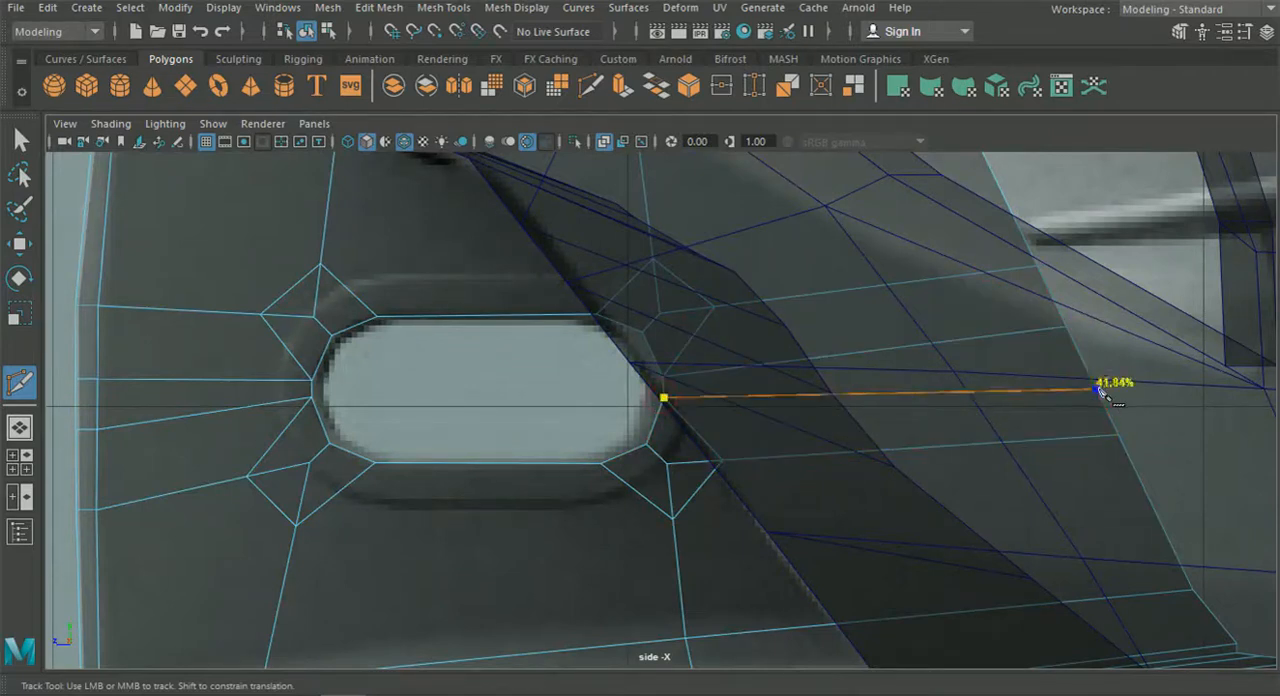
Delete the bevel edges around the hole's lower front corner and the edges leading from it, and switch to vertex selection.
scroll(562, 492, down, 9)
alt+middle_drag(576, 483, 615, 468)
scroll(615, 468, up, 4)
click(33, 142)
scroll(466, 396, up, 4)
right_drag(493, 398, 467, 98)
scroll(510, 406, up, 3)
click(473, 388)
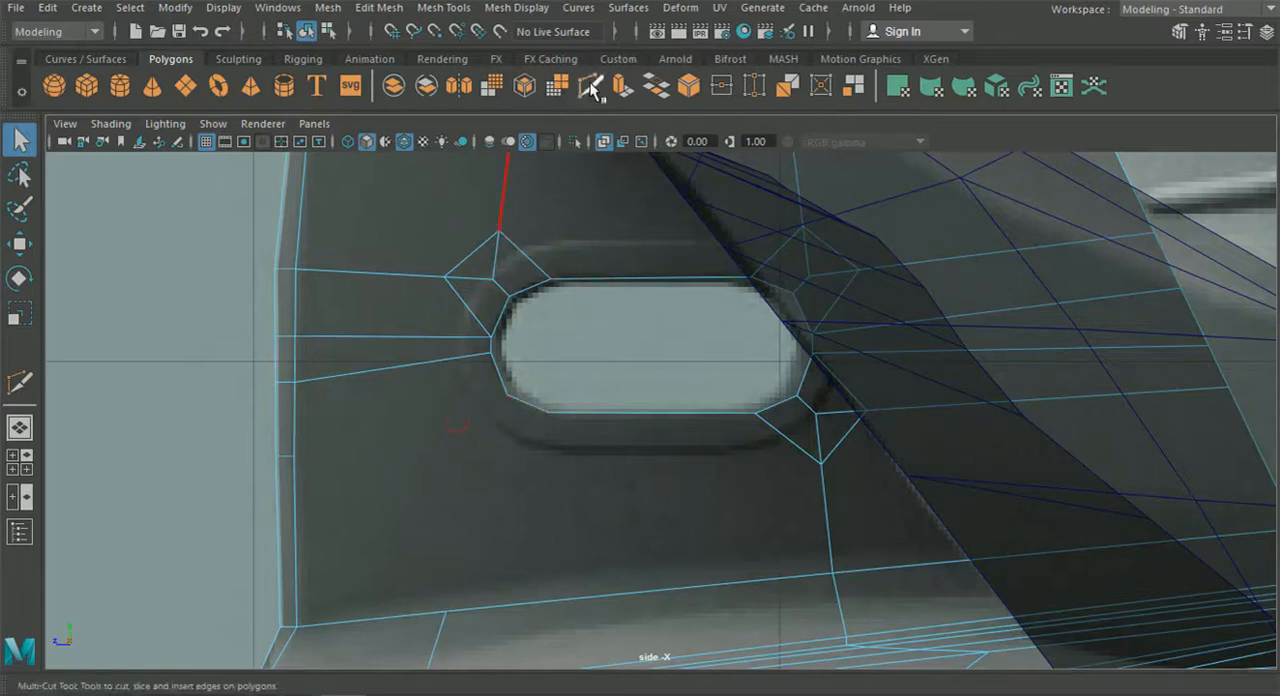
click(591, 86)
click(12, 128)
right_drag(433, 336, 354, 146)
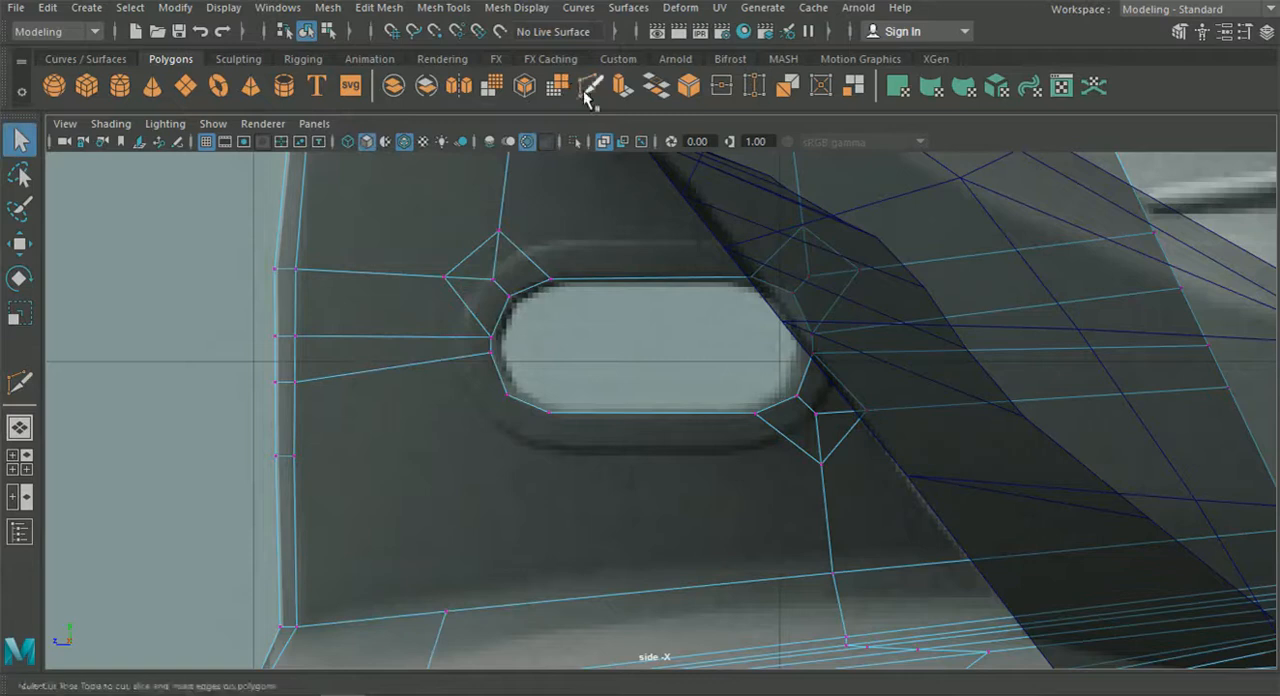
Cut edges from the hole's two lower front vertices, one to the strut's leading edge and one to the lower horizontal edge, with Multi-Cut.
click(589, 90)
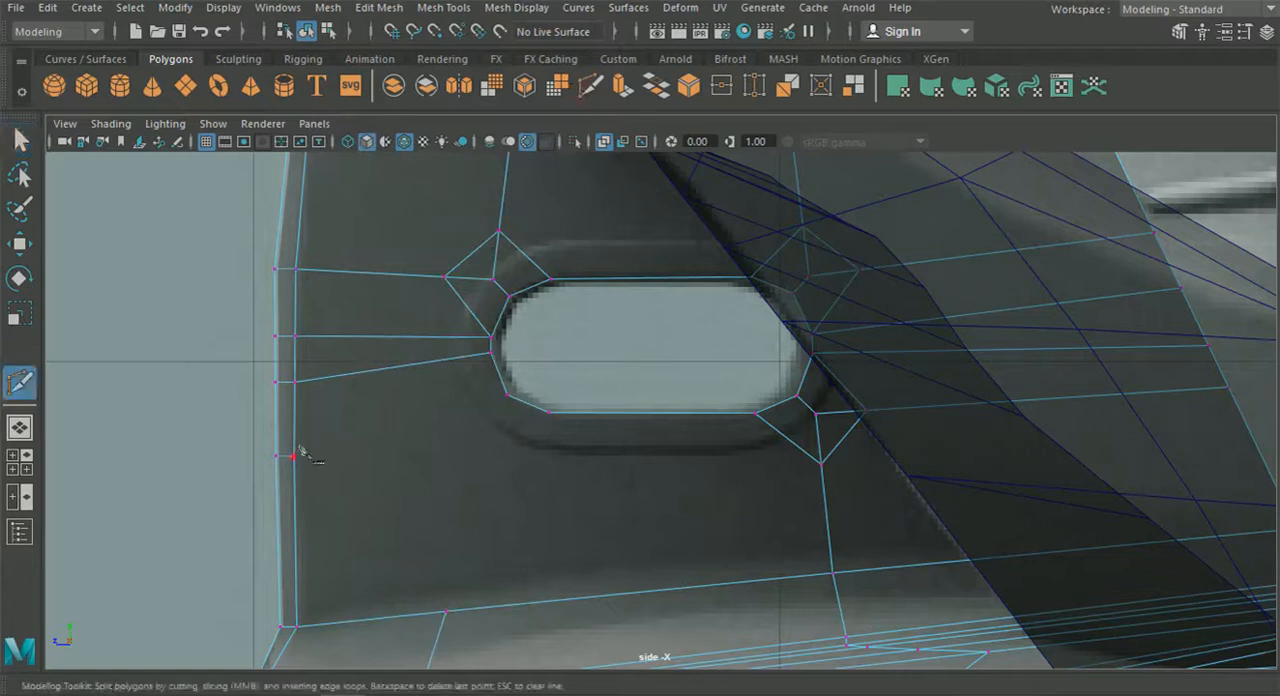
click(507, 397)
right_click(520, 457)
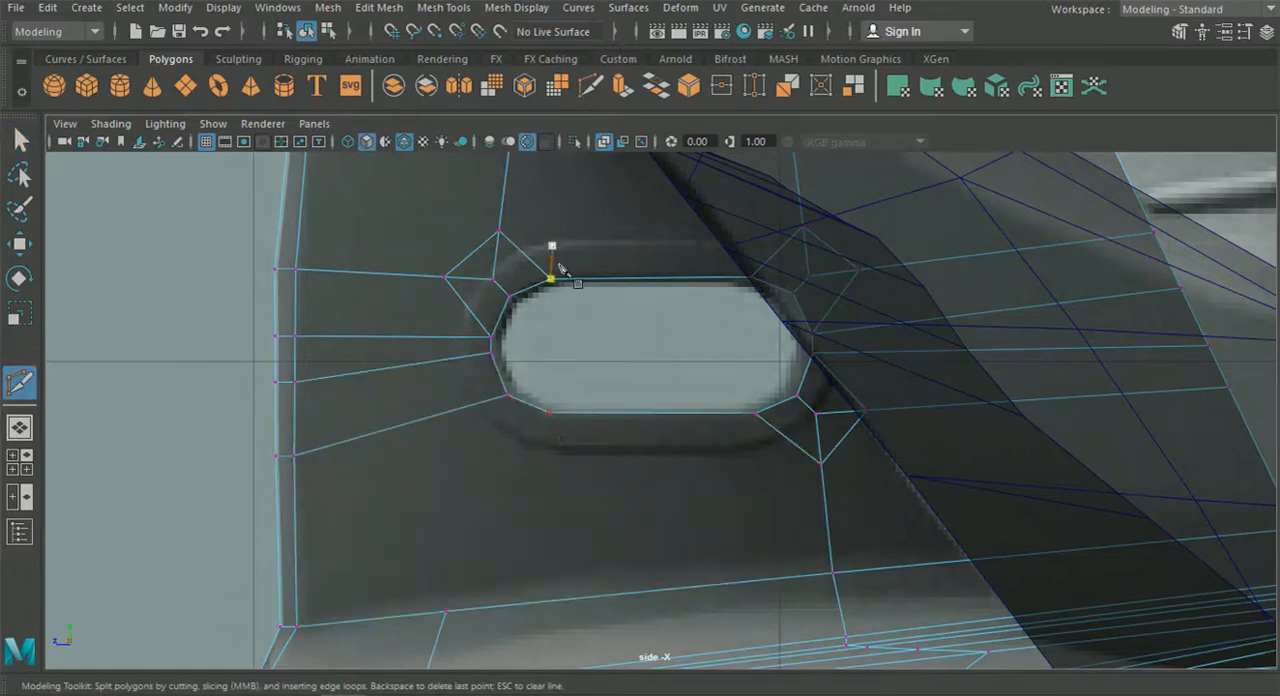
click(446, 612)
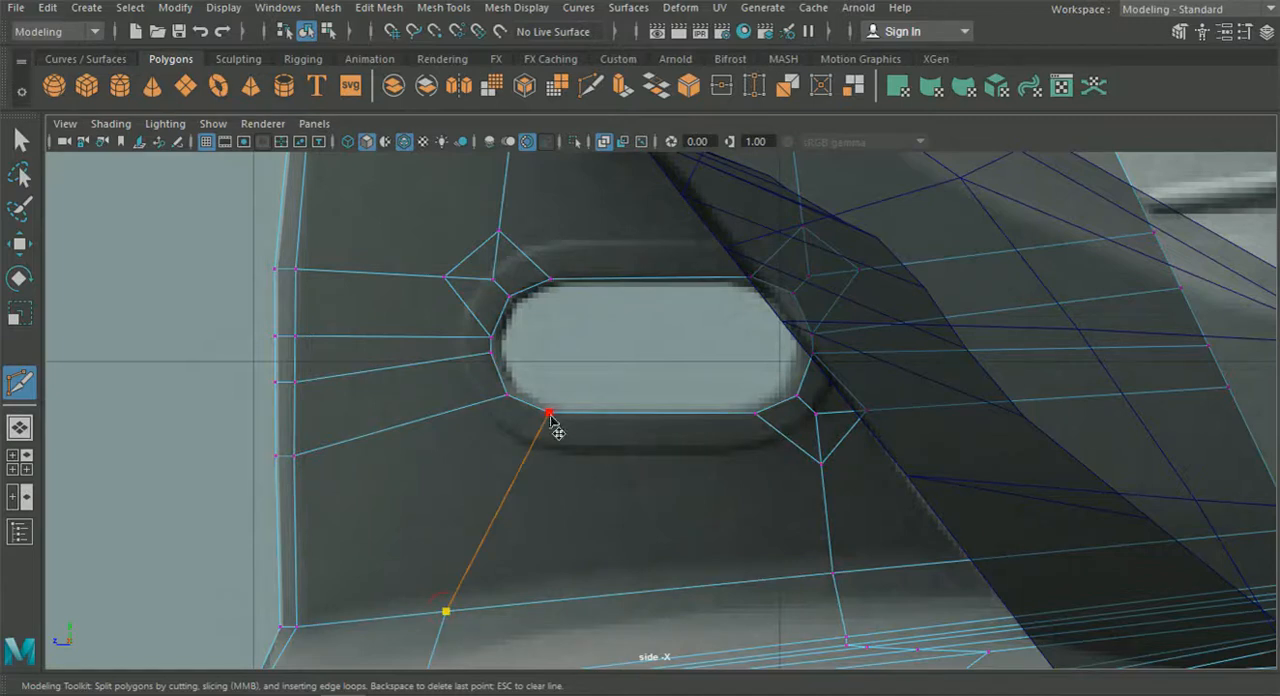
right_click(572, 459)
scroll(573, 460, down, 5)
scroll(574, 458, up, 3)
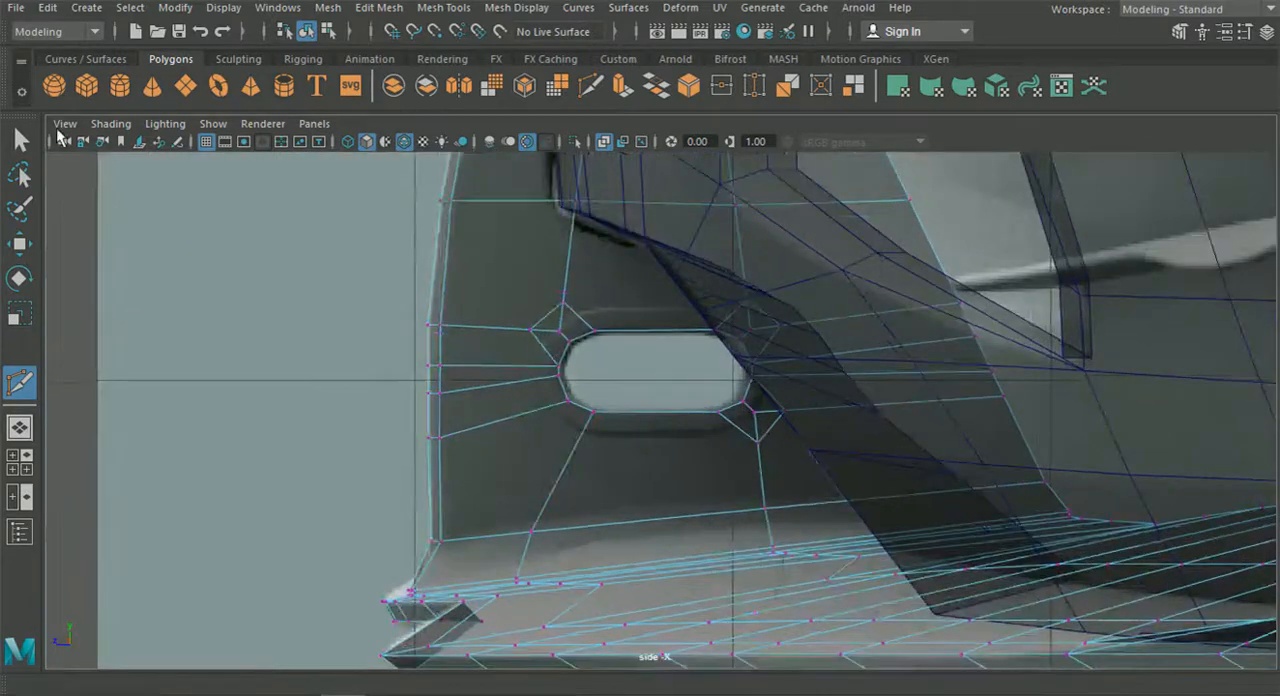
Delete the leftover bevel edges around the hole's lower rear corner, including the edge running down to the strut's base.
click(21, 141)
alt+middle_drag(641, 440, 611, 400)
scroll(676, 414, up, 3)
right_drag(678, 415, 648, 98)
scroll(828, 432, up, 2)
click(765, 397)
key(Delete)
click(710, 399)
key(Delete)
click(752, 378)
key(Delete)
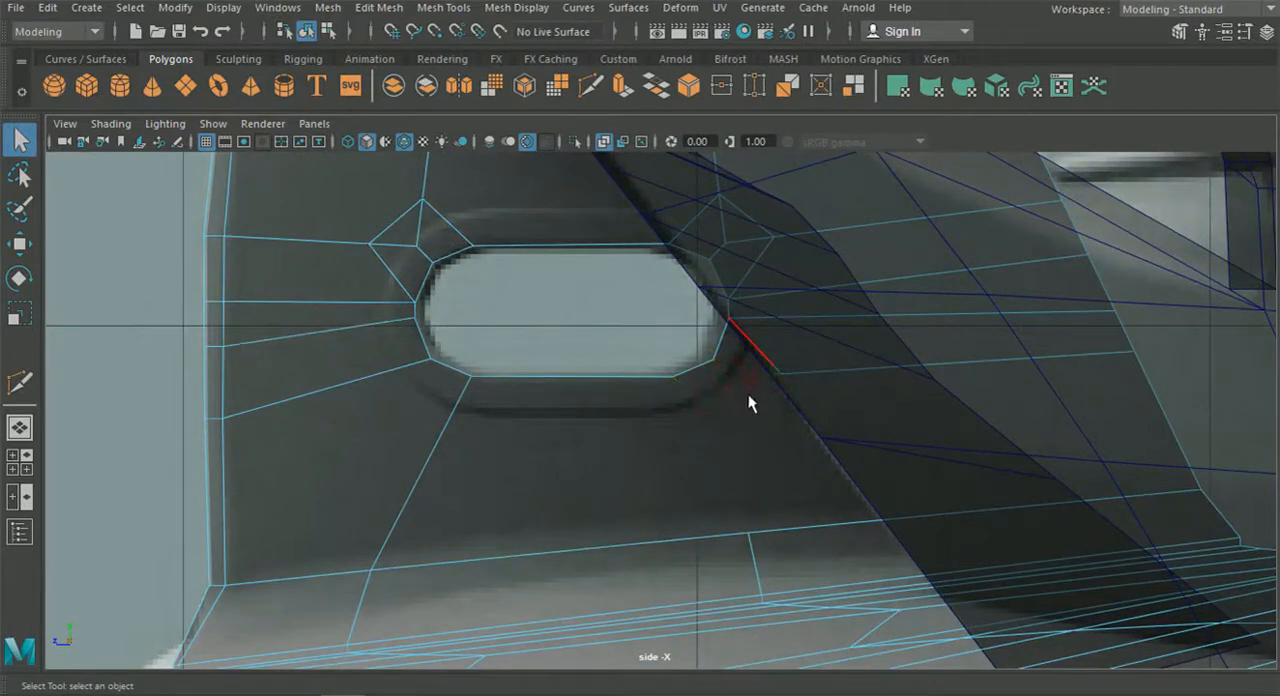
Delete the leftover bevel edges around the hole's upper front and upper rear corners.
click(749, 272)
key(Delete)
click(403, 255)
key(Delete)
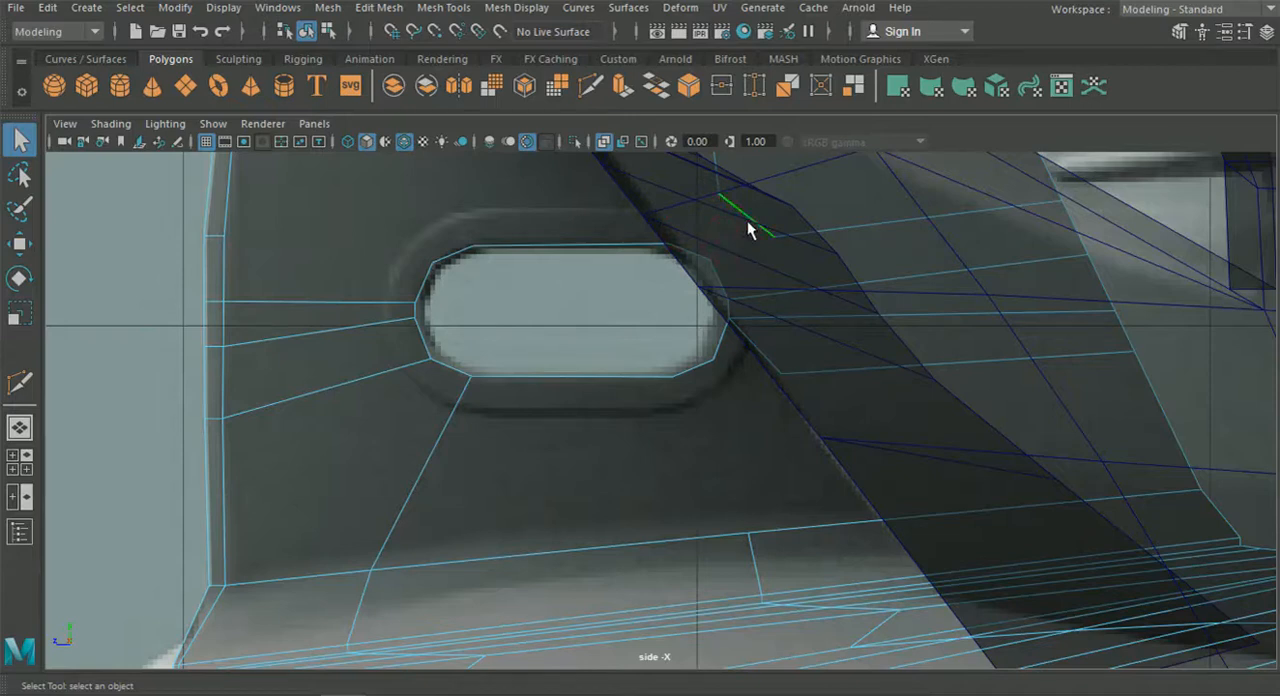
key(Delete)
scroll(758, 254, down, 10)
scroll(745, 292, up, 5)
alt+middle_drag(662, 321, 663, 327)
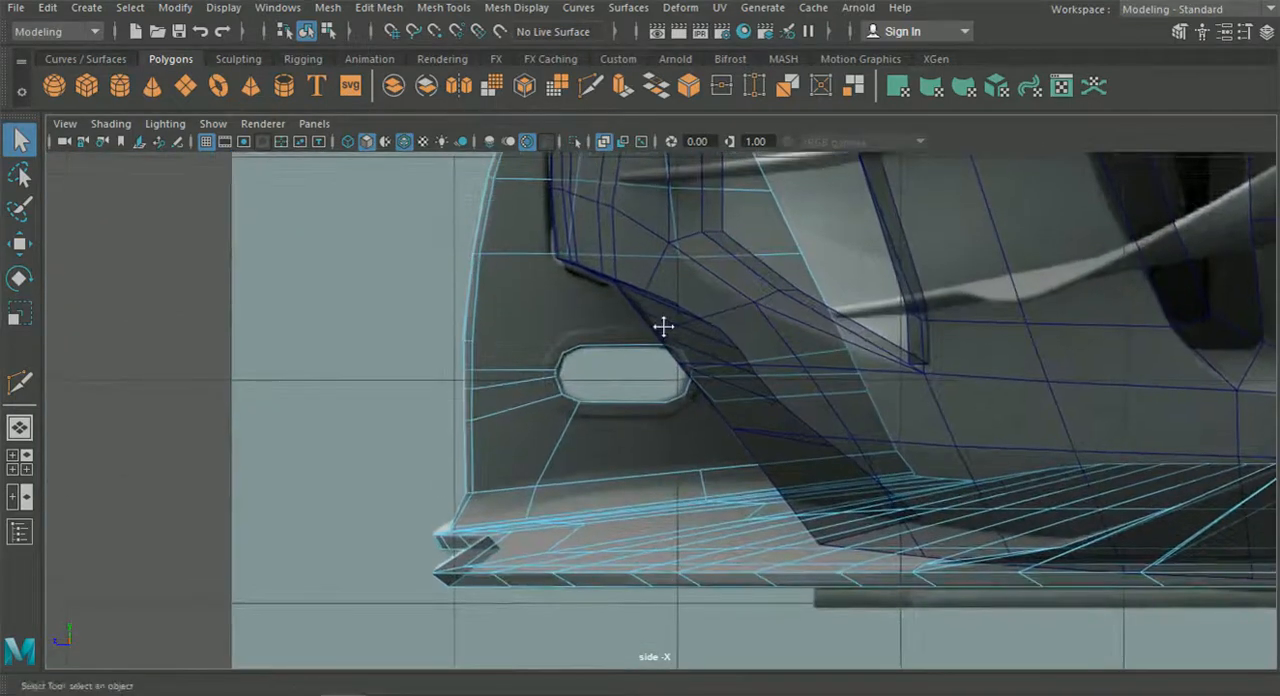
Cut an edge from the hole's lower rear vertex down to the existing vertex on the strut's lower horizontal edge.
click(594, 86)
scroll(674, 421, up, 3)
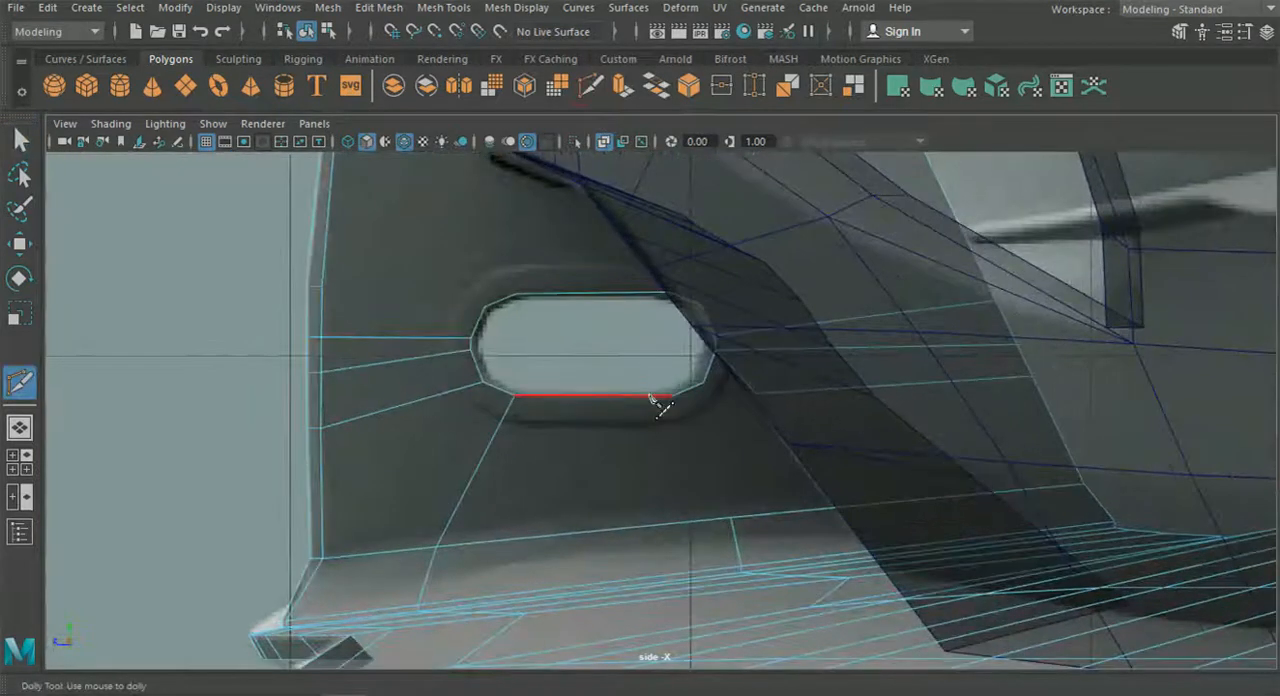
scroll(663, 395, up, 3)
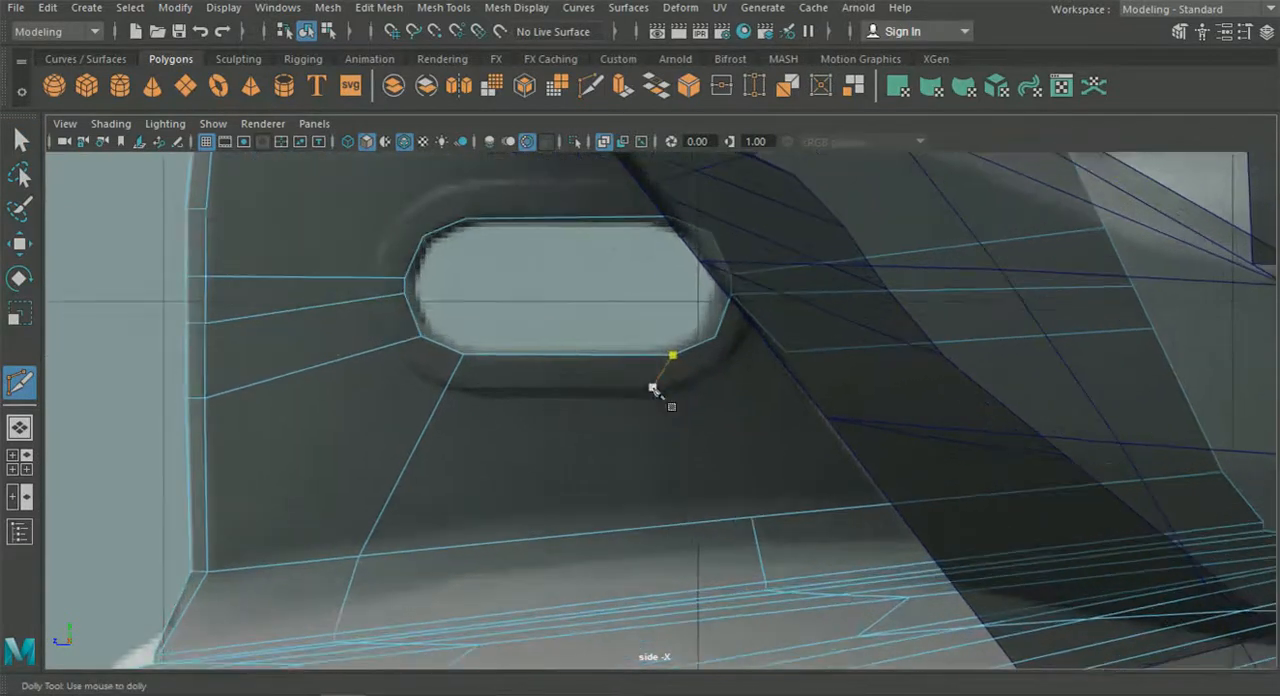
click(672, 355)
click(751, 517)
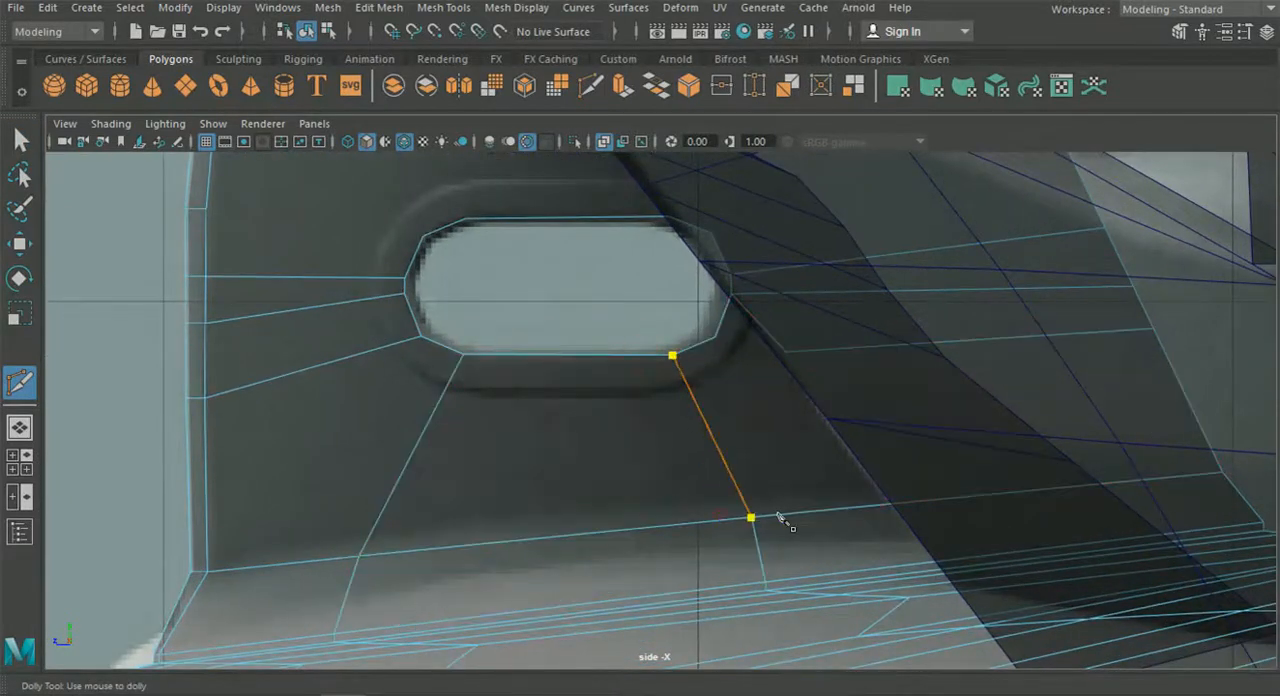
key(Return)
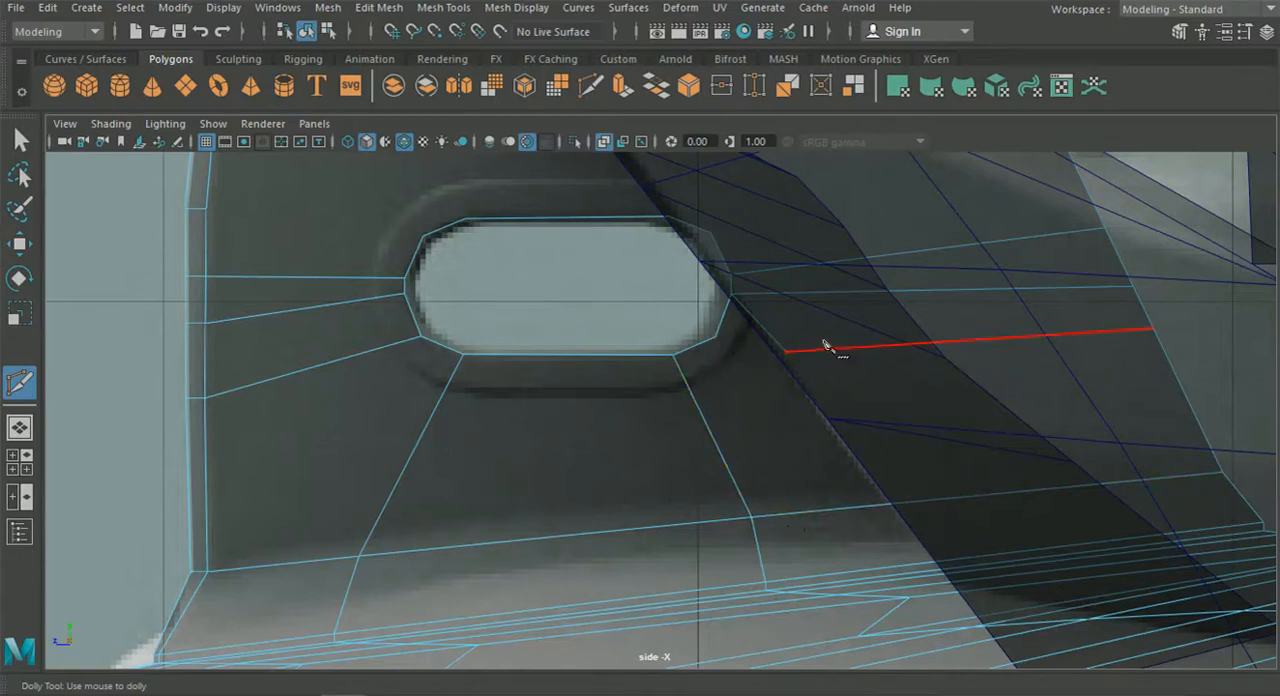
Delete the detached edge behind the hole's lower rear corner and cut a new one from the corner vertex to the strut's rear edge.
key(q)
right_click(250, 190)
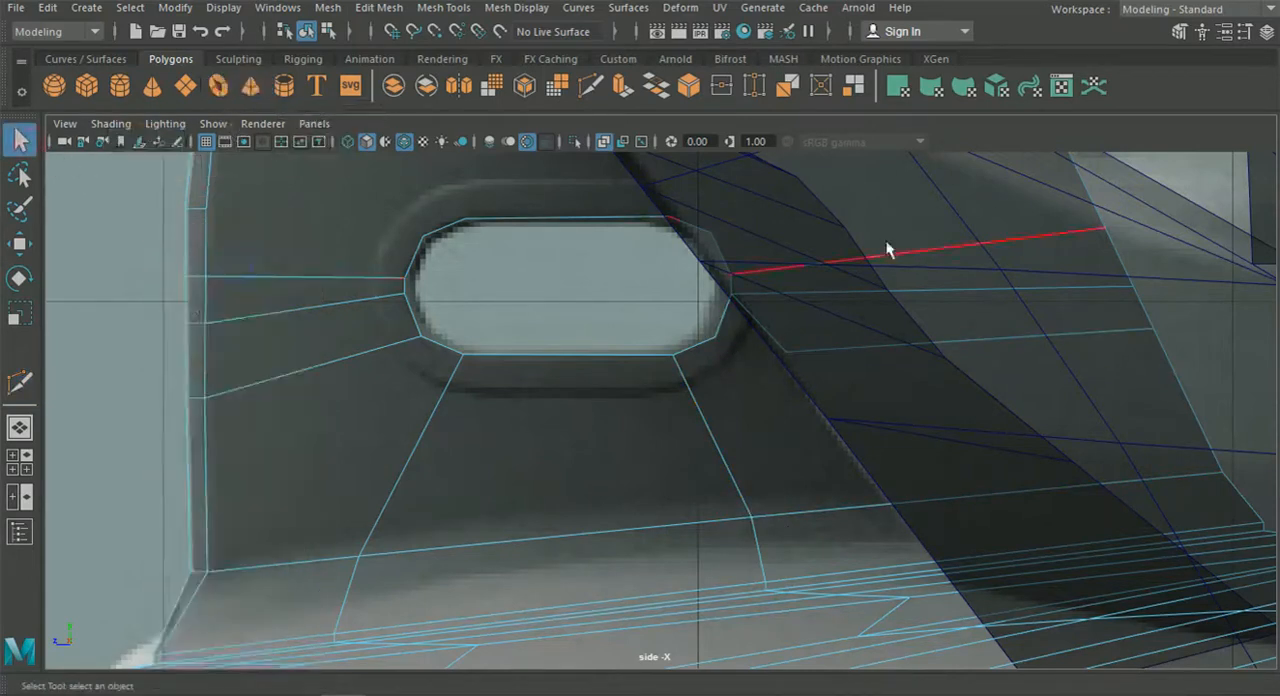
click(591, 86)
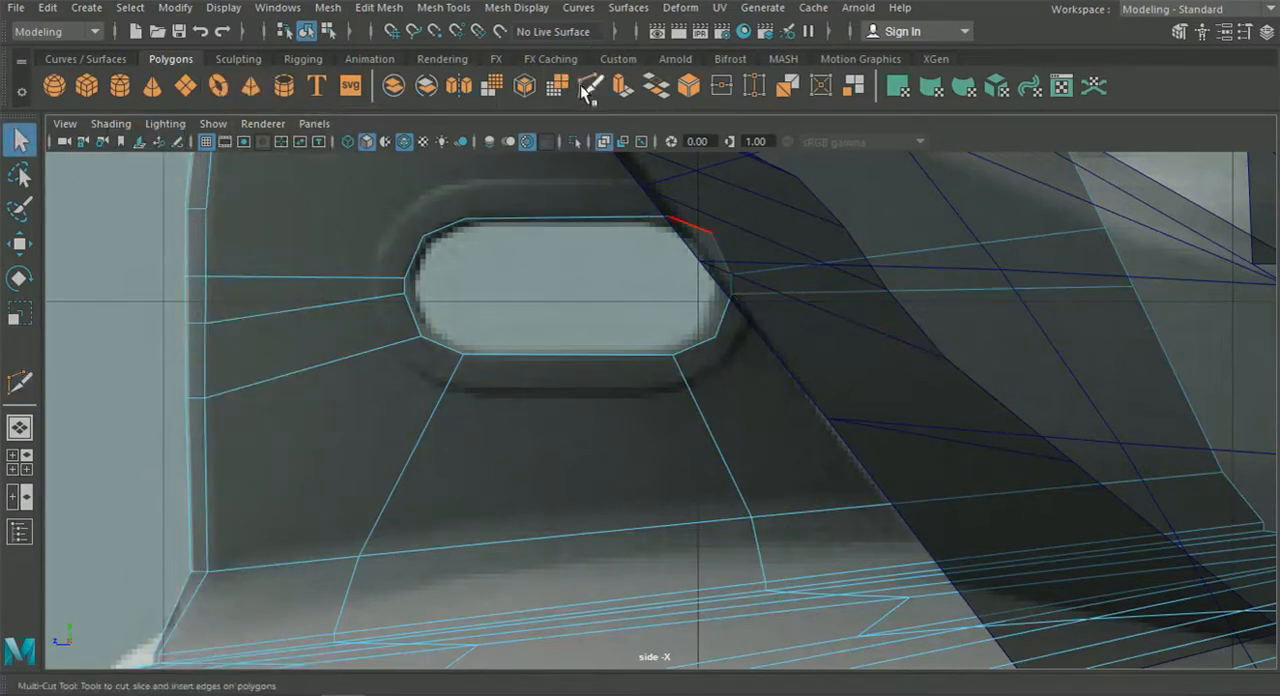
click(715, 339)
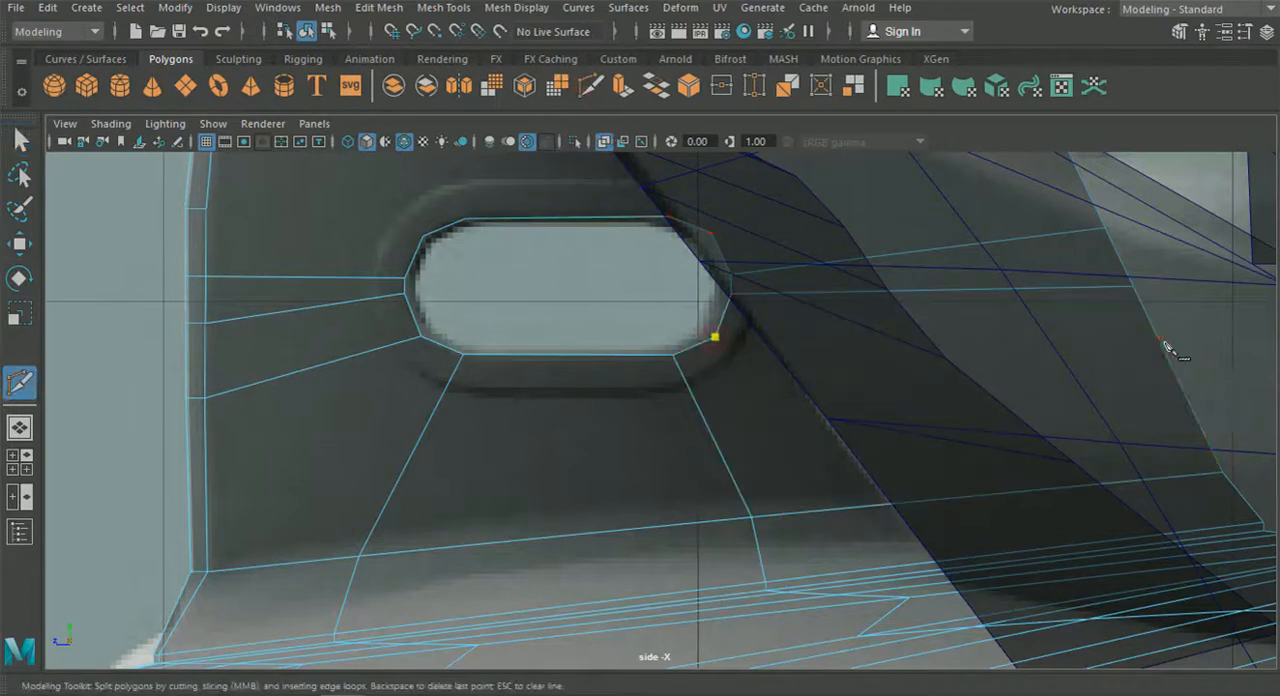
key(Escape)
click(1177, 378)
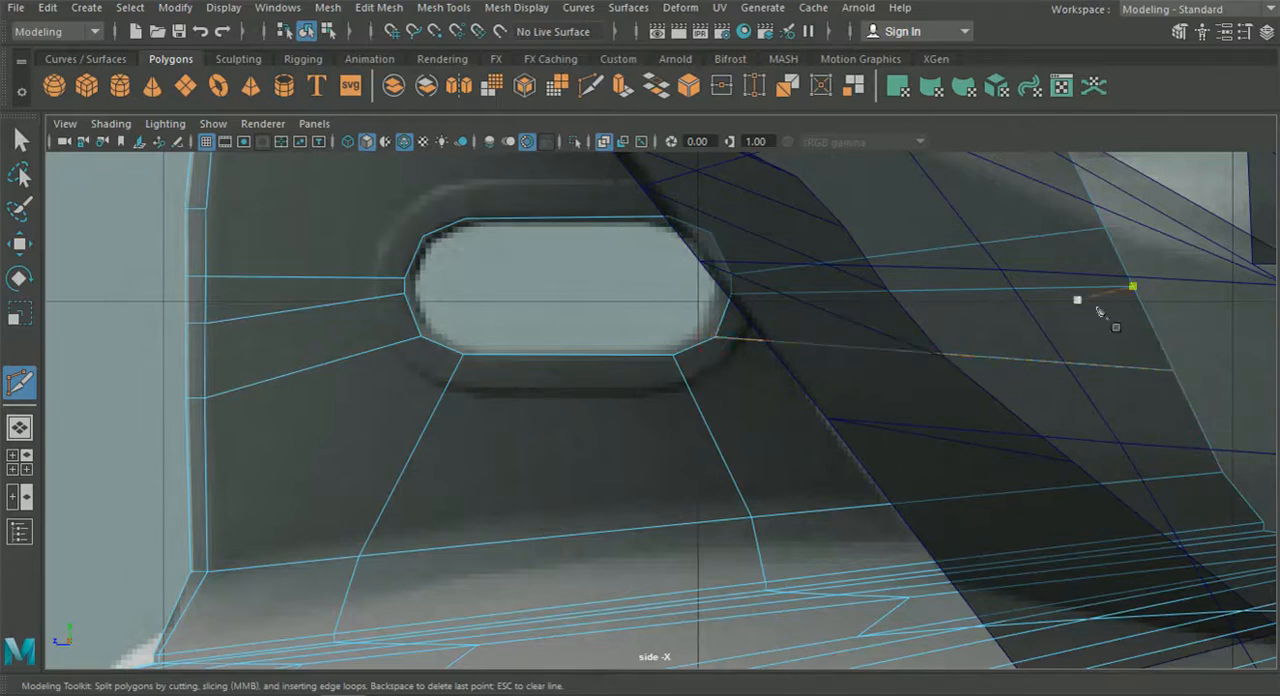
Delete the stray vertex left on the strut's rear edge between the connected edges.
click(19, 138)
right_drag(226, 214, 150, 132)
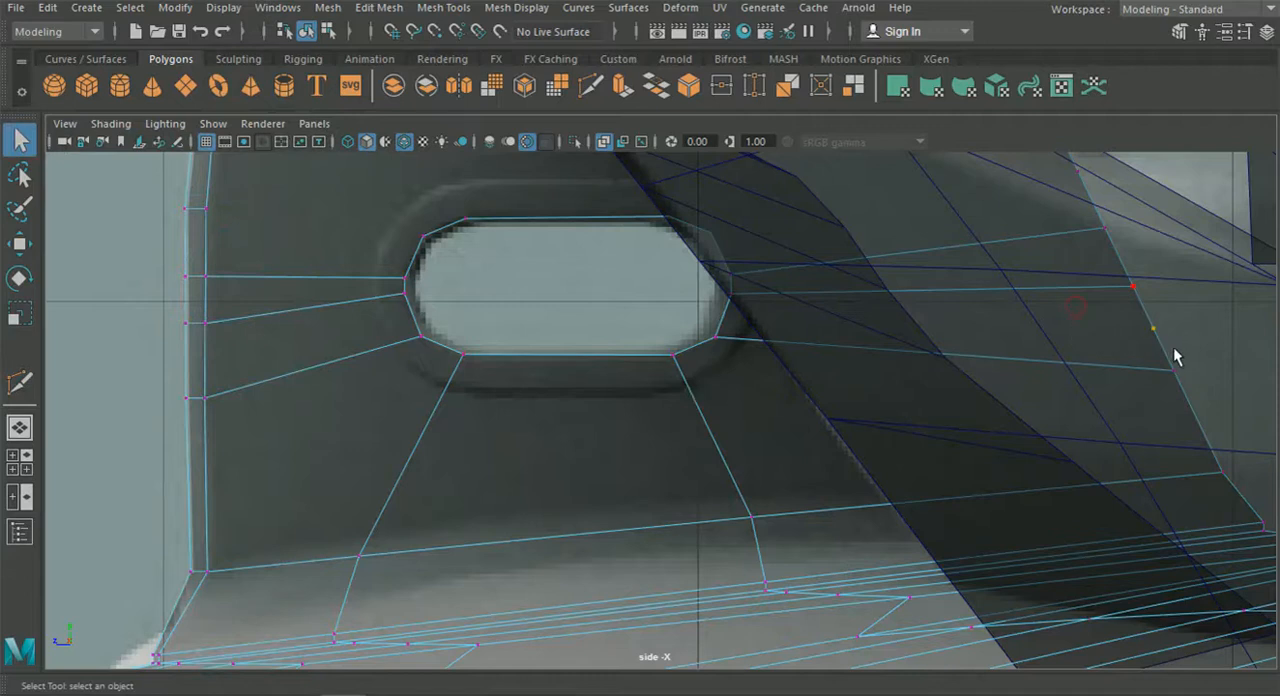
alt+middle_drag(948, 271, 882, 486)
Cut edges from the hole's upper front corner to the leading edge and from its upper rear corner to the rear edge.
click(590, 86)
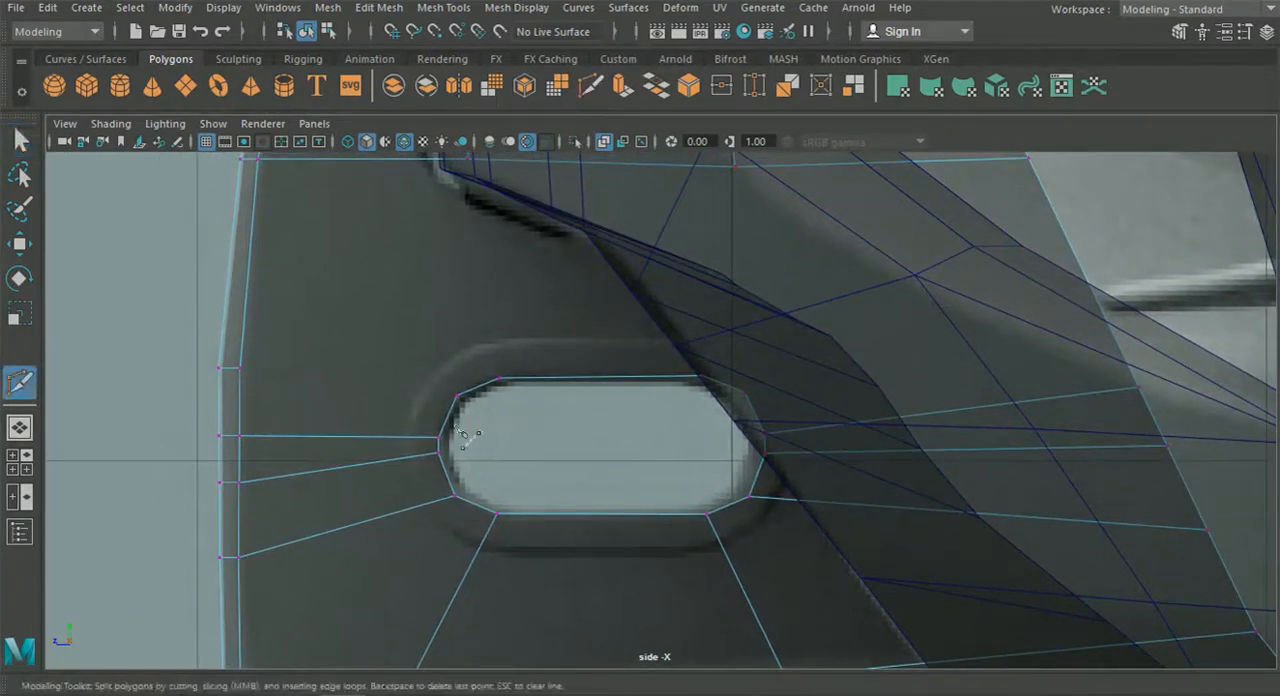
click(245, 368)
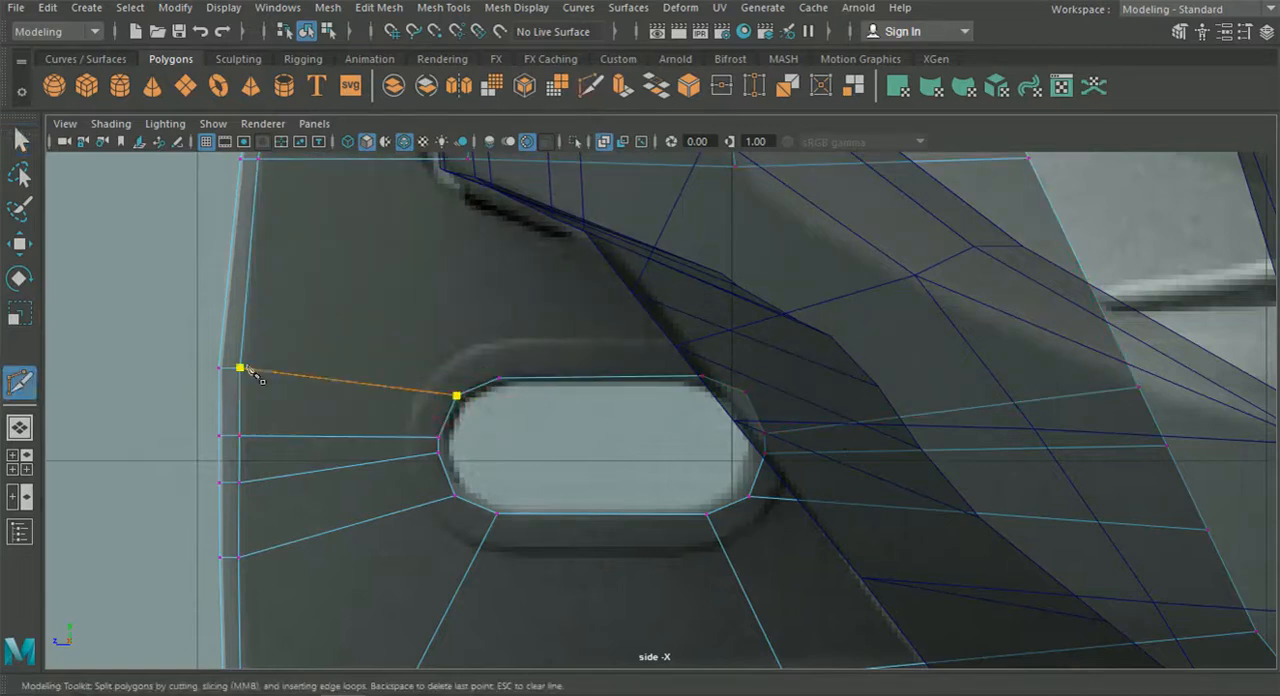
key(Return)
click(746, 392)
click(1100, 306)
key(Return)
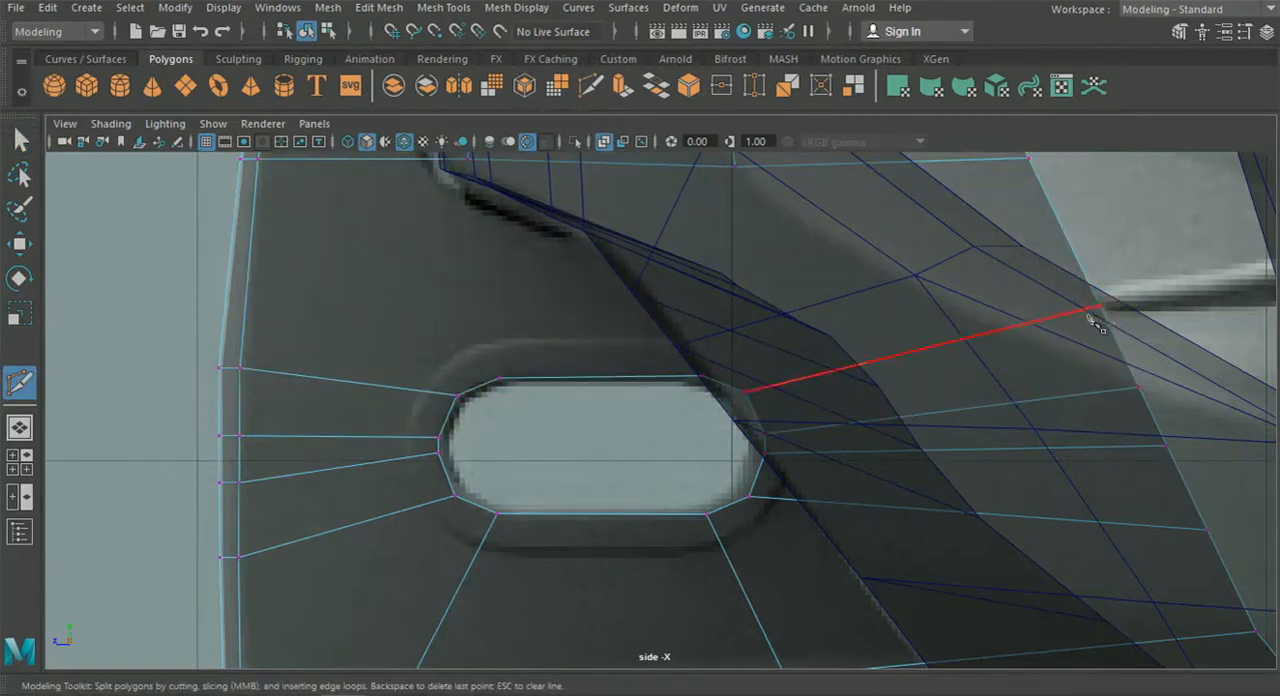
Cut two edges from the hole's topmost vertices up to the vertices on the horizontal edge above.
scroll(743, 434, down, 6)
scroll(622, 422, up, 4)
alt+middle_drag(592, 344, 626, 342)
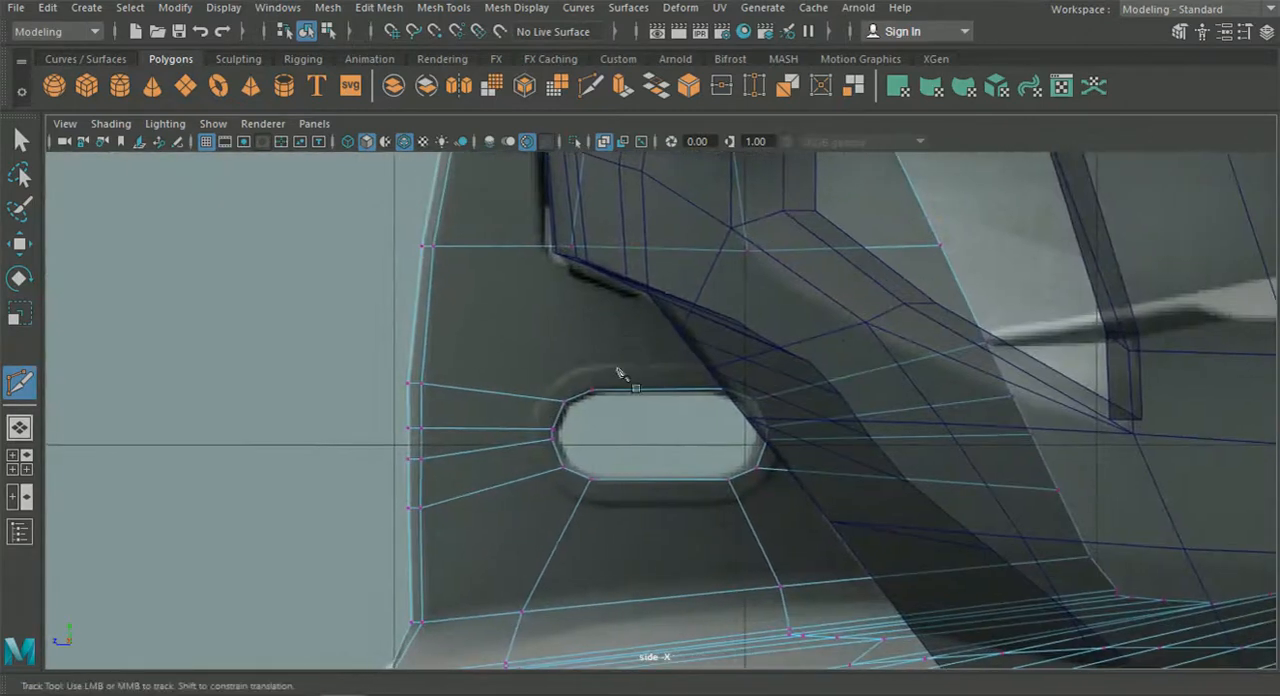
alt+right_drag(628, 344, 606, 392)
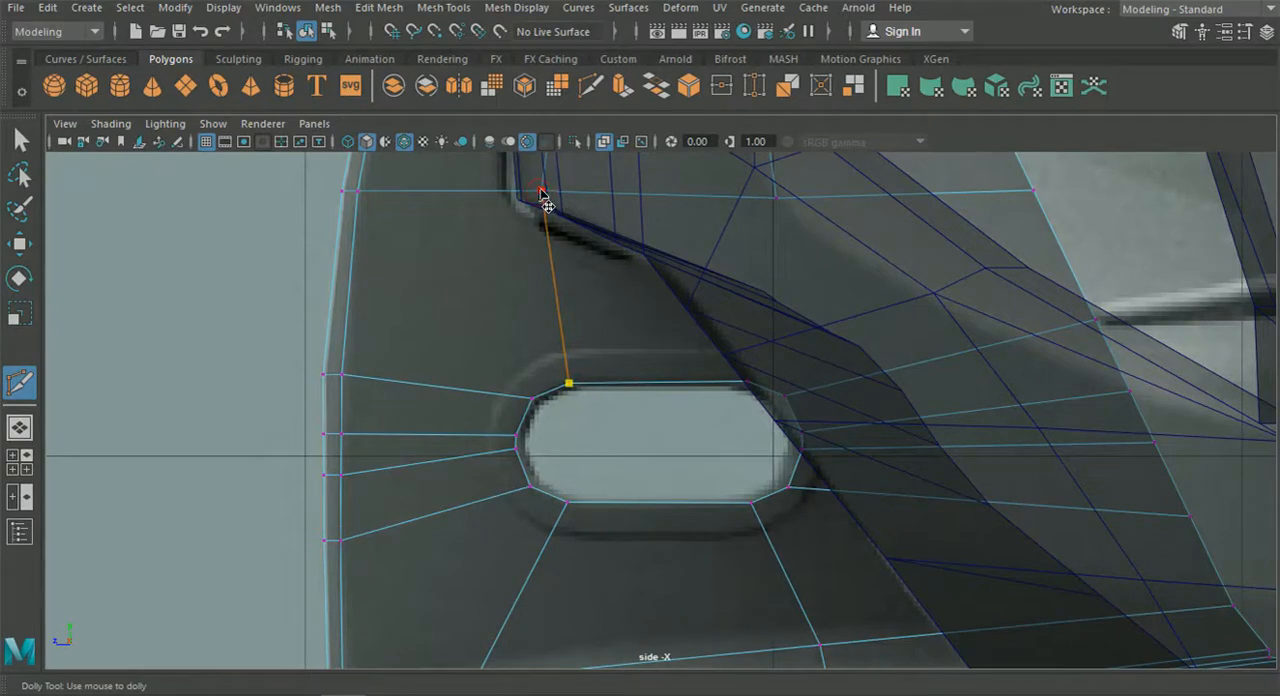
click(541, 192)
key(Return)
click(747, 381)
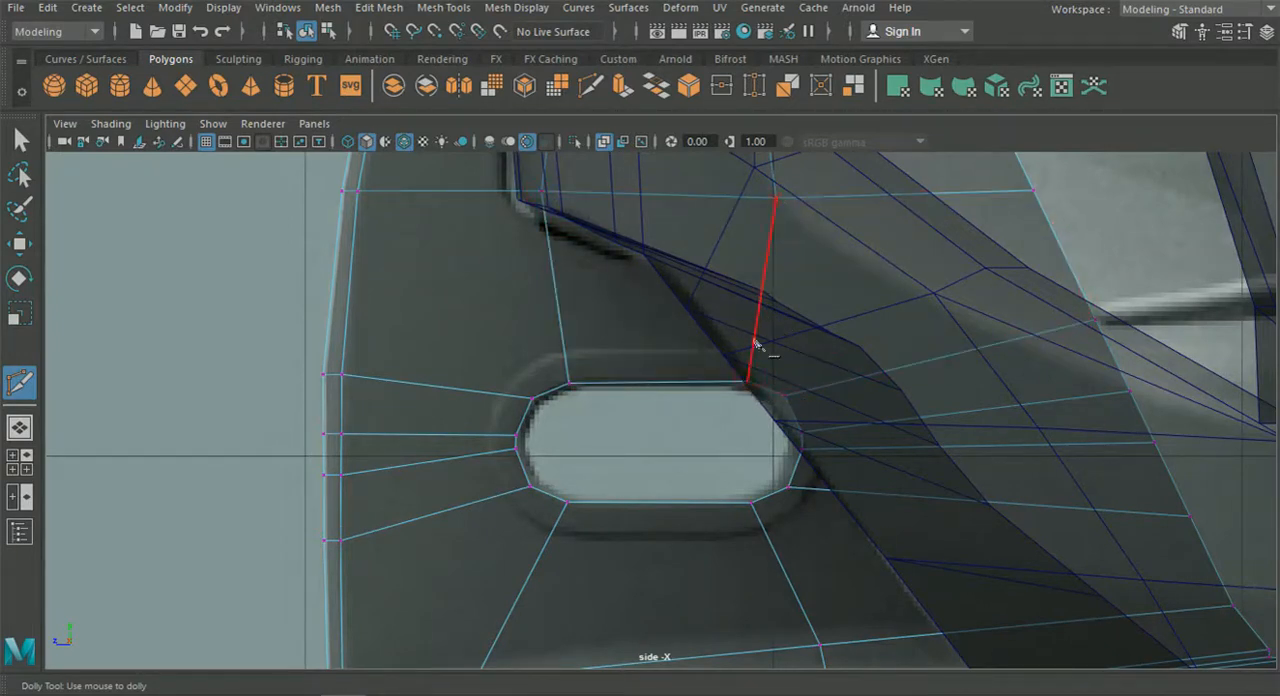
Cut two diagonal edges from the hole's topmost vertices, one to the strut's leading edge and one to its rear edge.
click(343, 271)
key(Return)
click(747, 381)
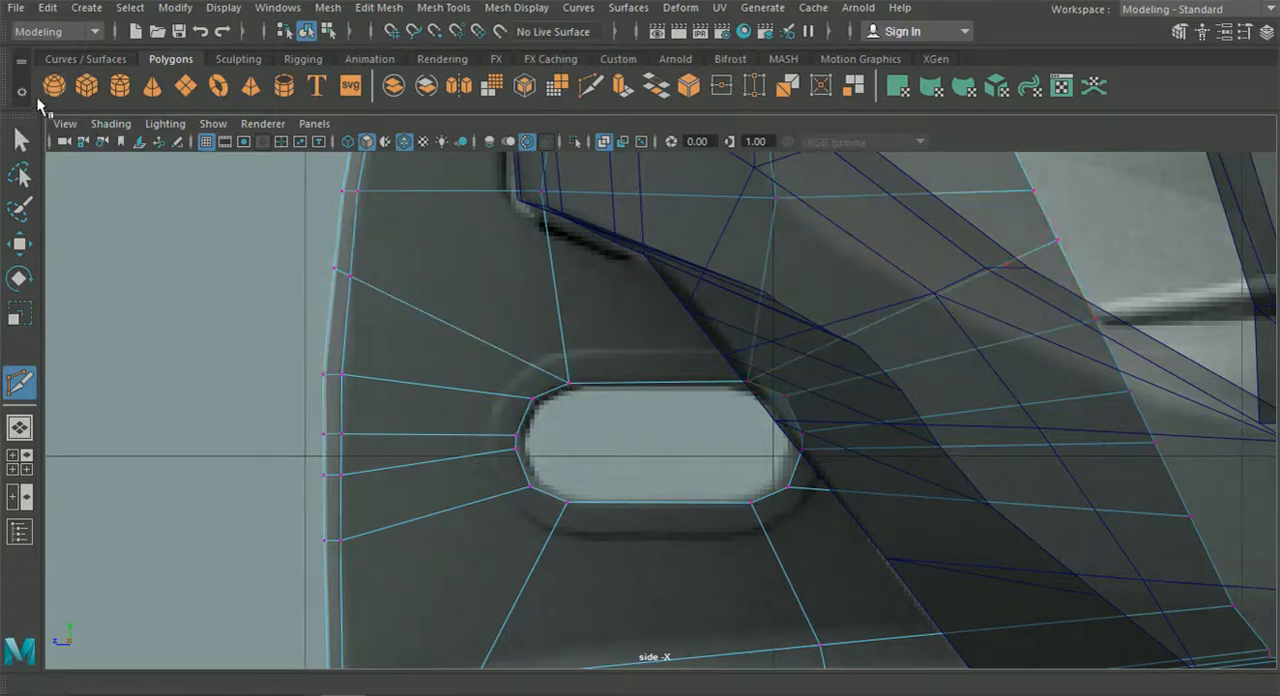
Move the vertex pairs on the strut's leading edge in front of the hole slightly to smooth its curve along the reference.
key(q)
right_drag(434, 281, 335, 142)
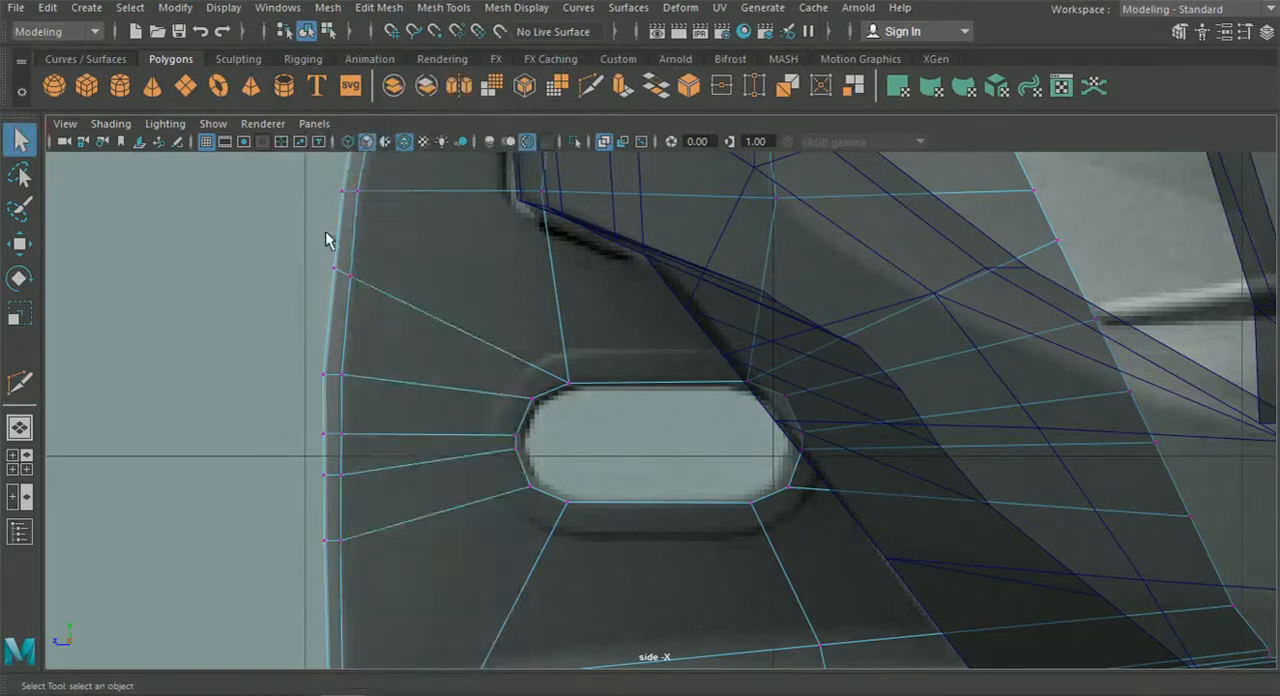
drag(320, 237, 388, 308)
click(22, 245)
drag(262, 271, 258, 270)
alt+middle_drag(262, 332, 290, 296)
scroll(282, 298, up, 2)
drag(262, 294, 345, 352)
drag(205, 323, 205, 324)
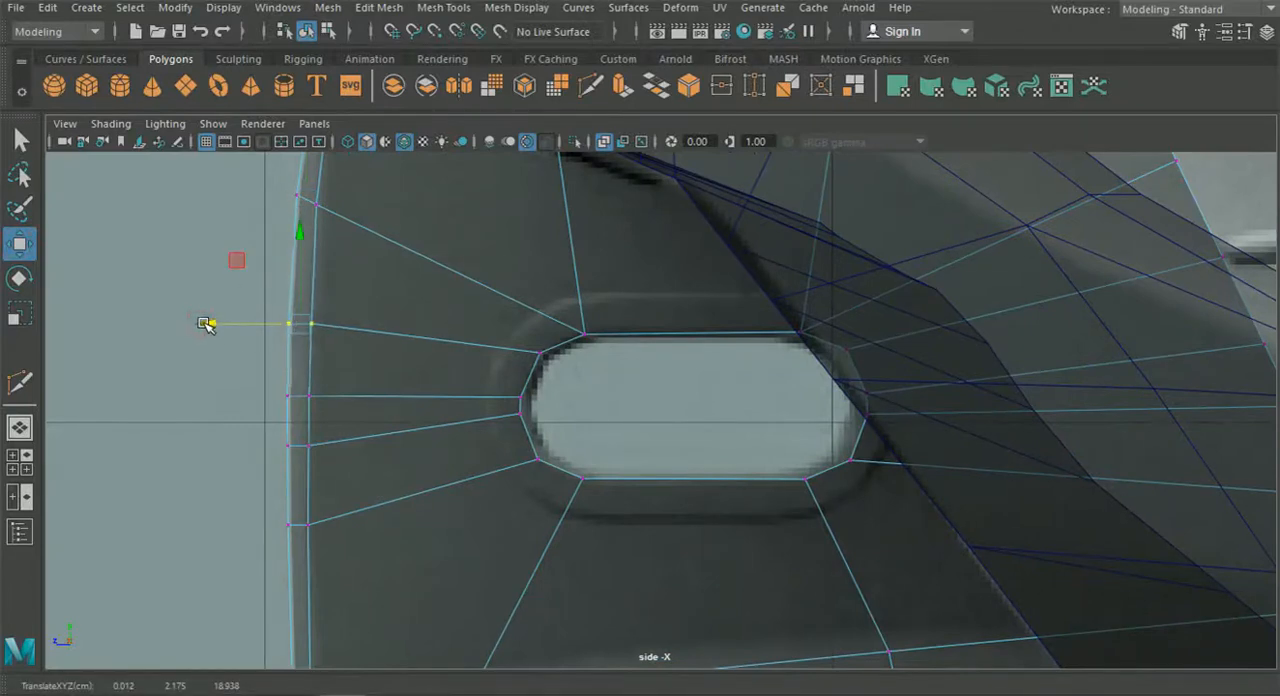
Examine the strut's leading edge and the edge flow around the hole against the side reference.
scroll(272, 410, down, 6)
alt+middle_drag(274, 420, 263, 434)
scroll(320, 405, up, 3)
alt+middle_drag(349, 388, 365, 422)
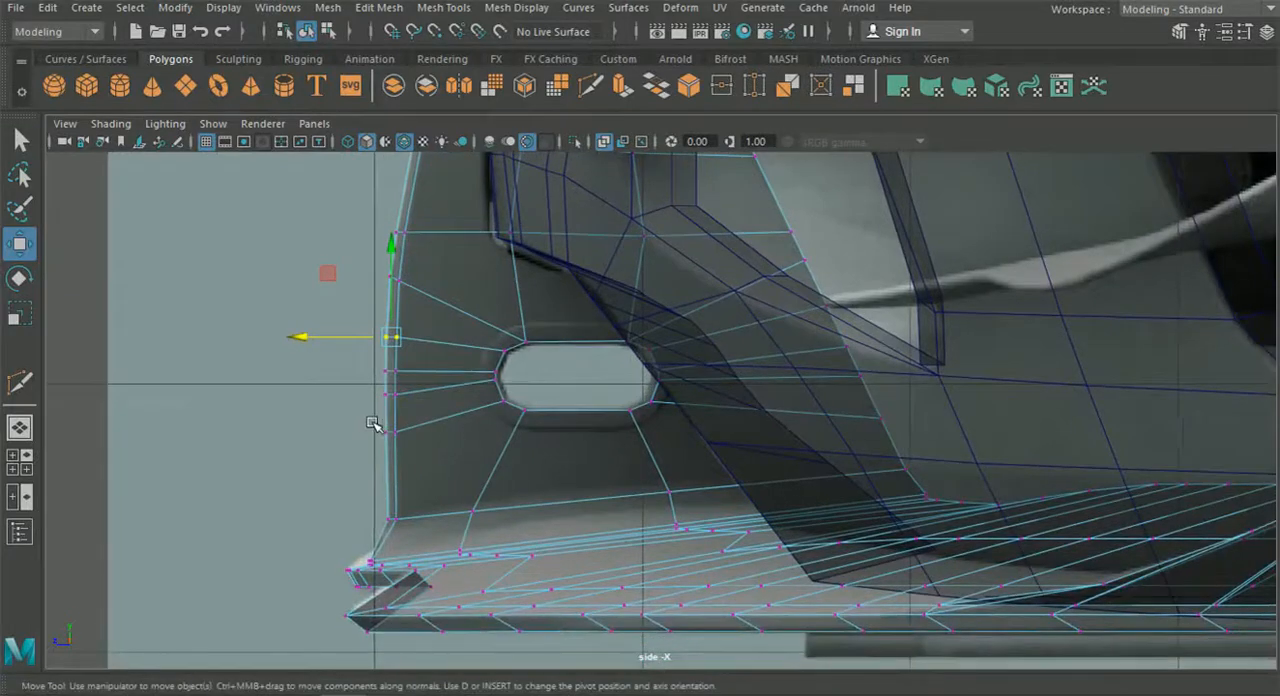
alt+middle_drag(436, 444, 391, 423)
scroll(400, 400, down, 5)
scroll(417, 394, up, 6)
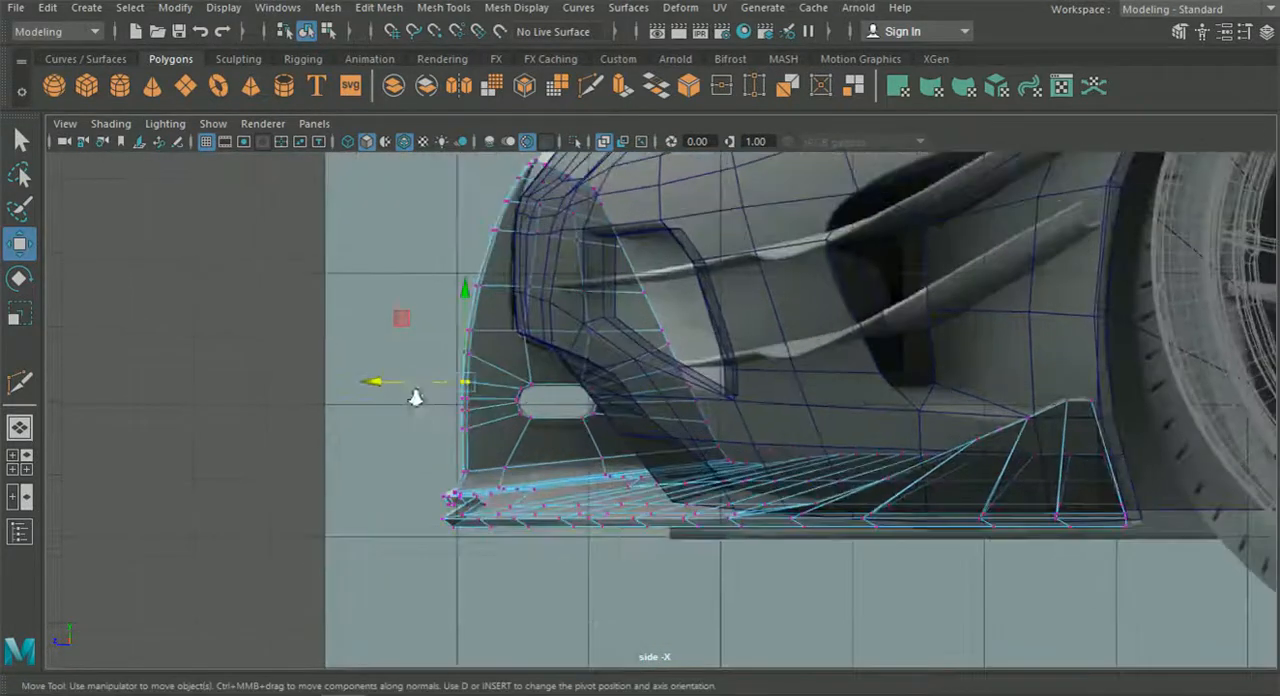
alt+middle_drag(423, 363, 452, 346)
scroll(484, 389, up, 5)
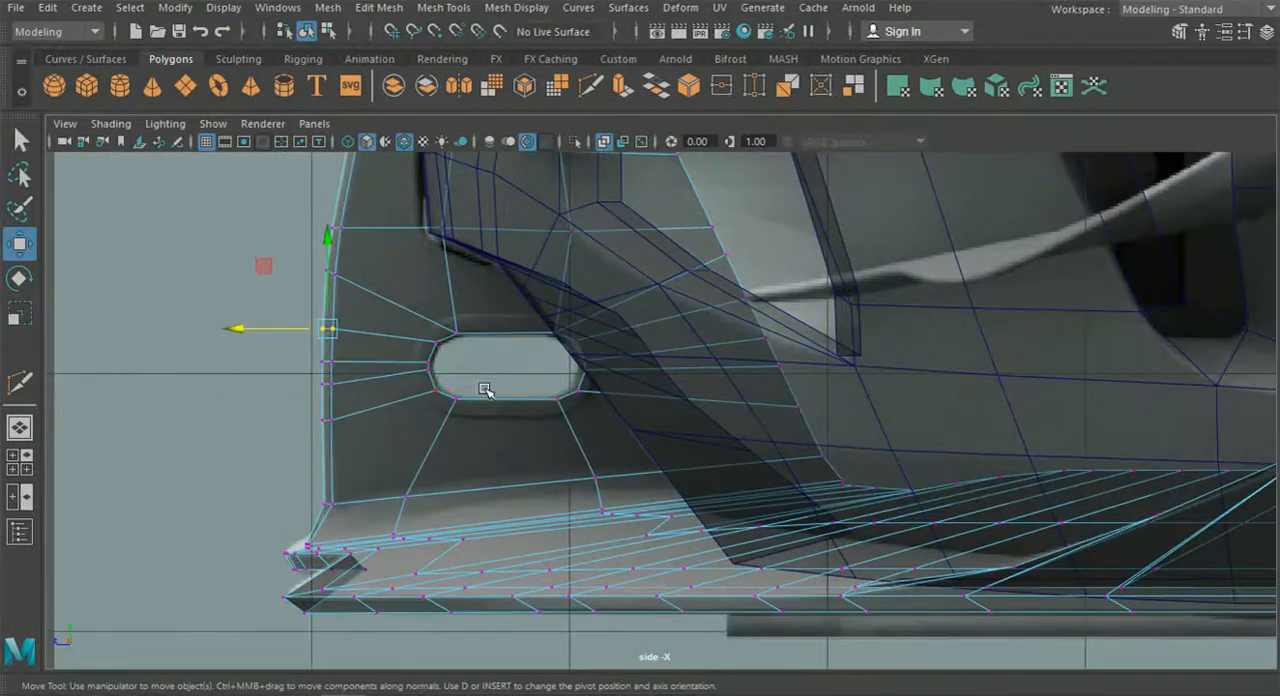
Switch to the perspective view, return to object selection and deselect the splitter.
click(20, 428)
alt+drag(191, 437, 580, 403)
scroll(363, 428, down, 5)
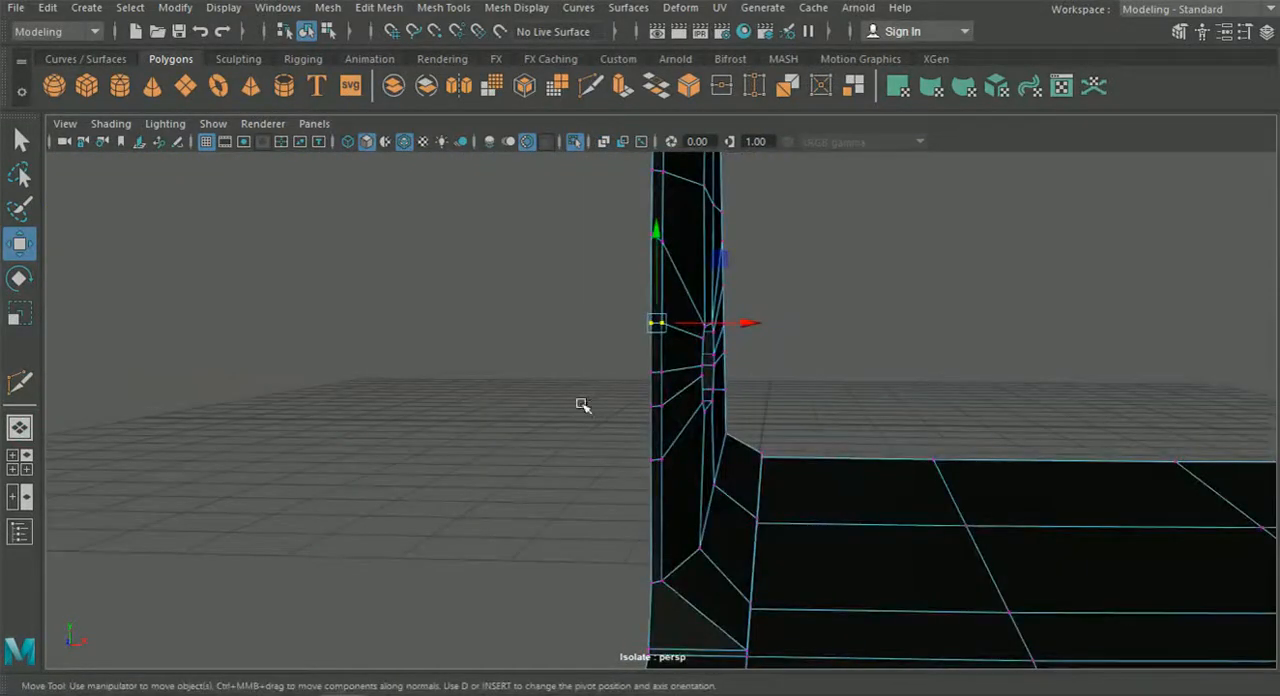
click(329, 31)
click(307, 31)
click(468, 367)
scroll(494, 431, down, 4)
alt+drag(492, 429, 549, 299)
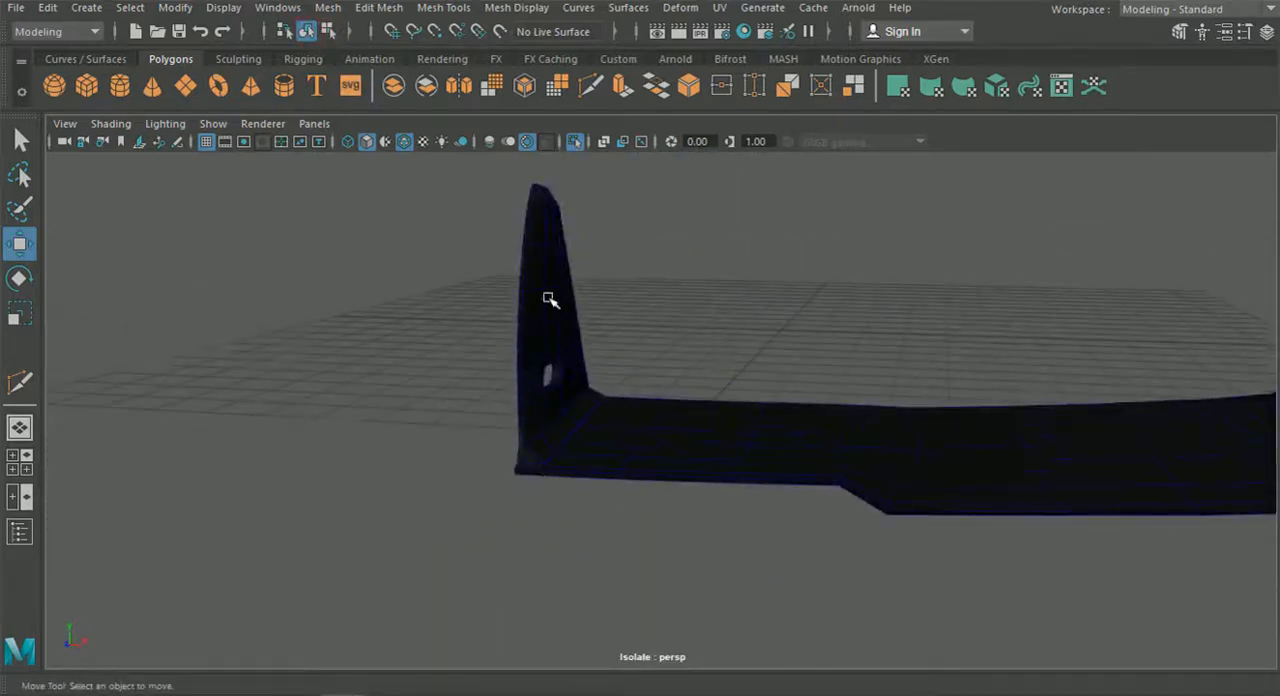
Turn off isolation to show the whole car, and select the splitter to inspect the strut's oval opening up close.
click(576, 142)
alt+drag(640, 346, 649, 480)
scroll(691, 437, up, 5)
scroll(623, 437, up, 5)
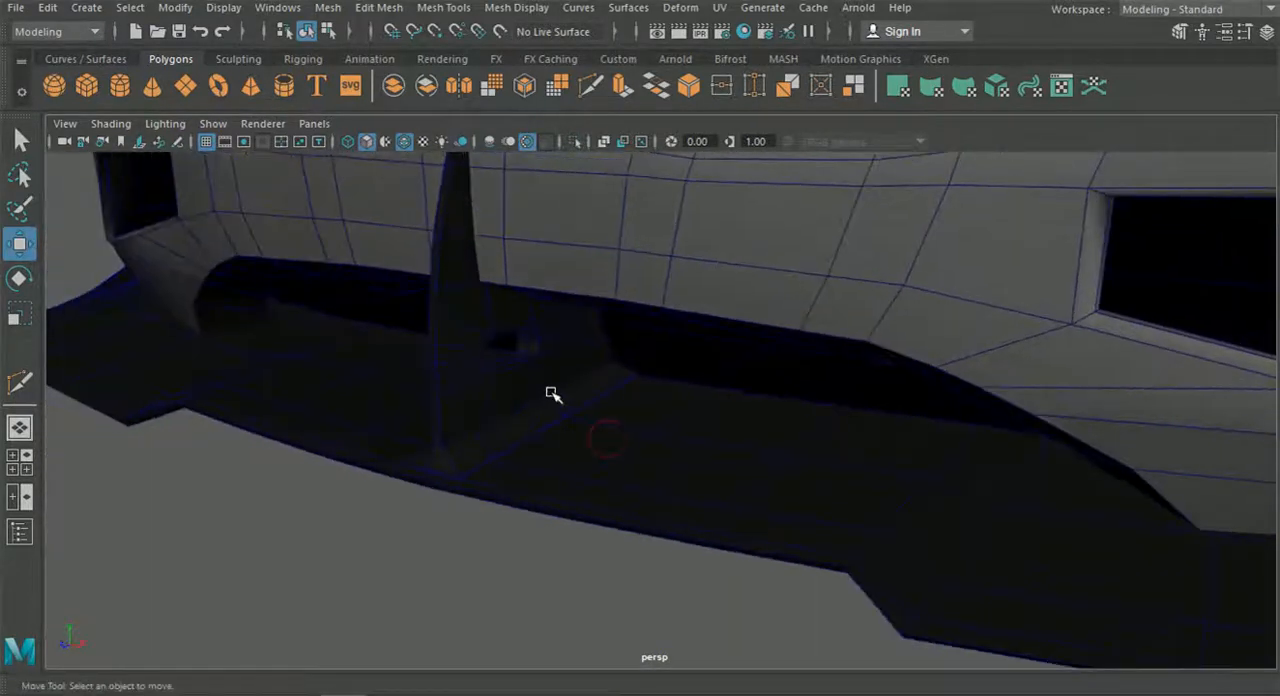
scroll(549, 391, up, 3)
click(469, 300)
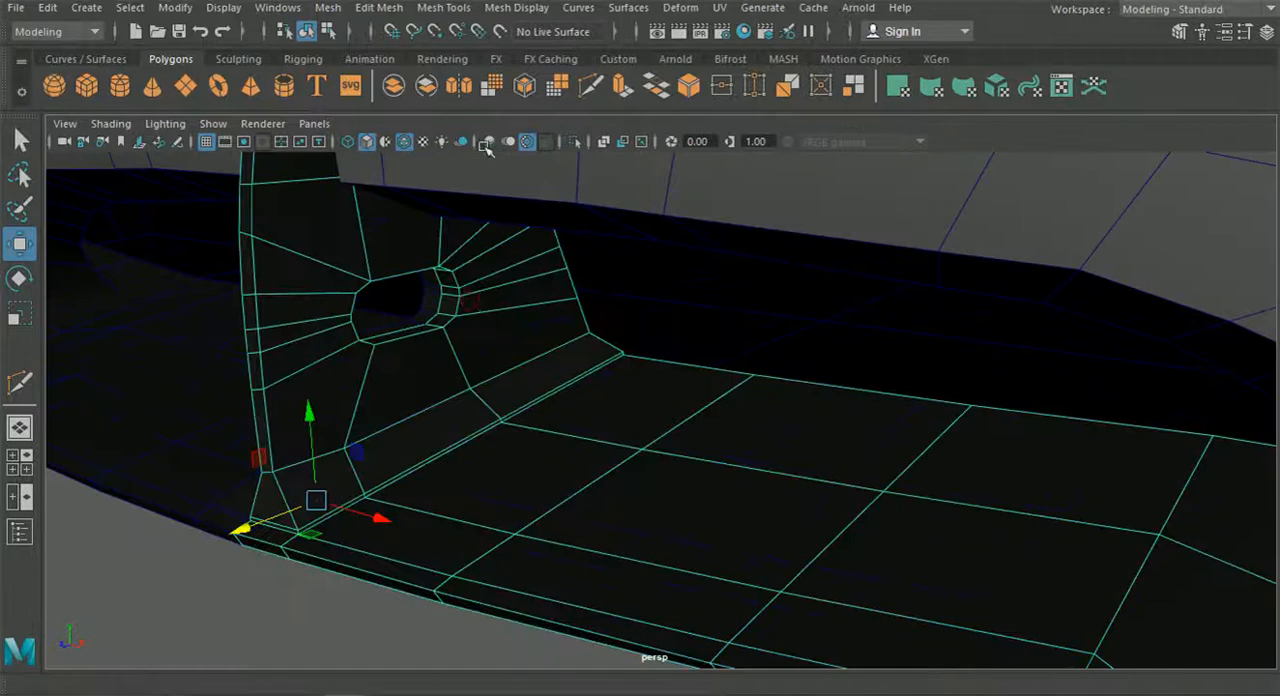
scroll(566, 351, up, 6)
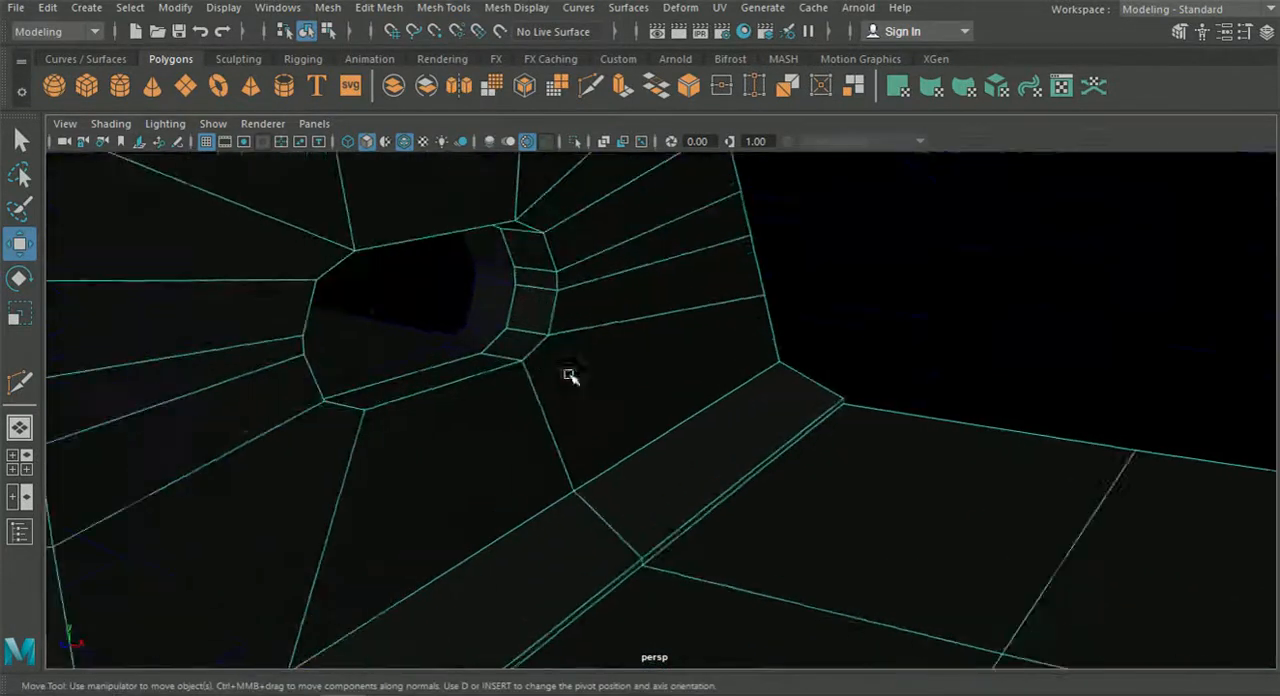
click(443, 7)
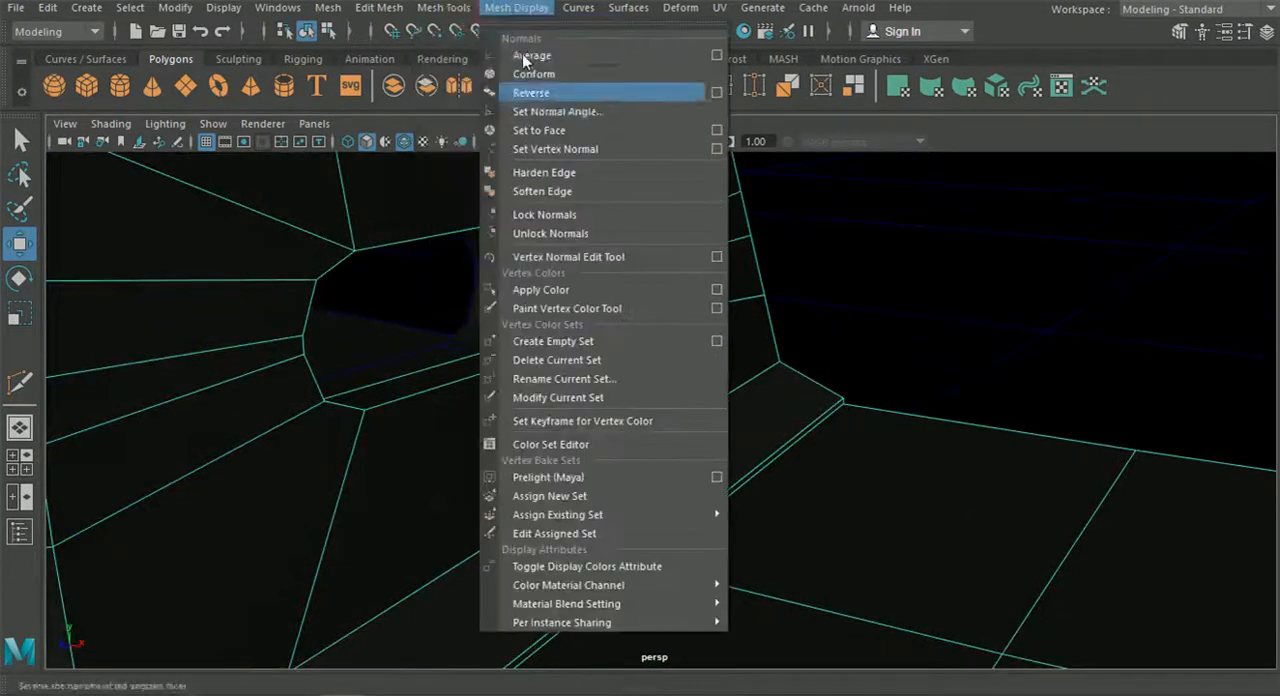
mouse_move(387, 10)
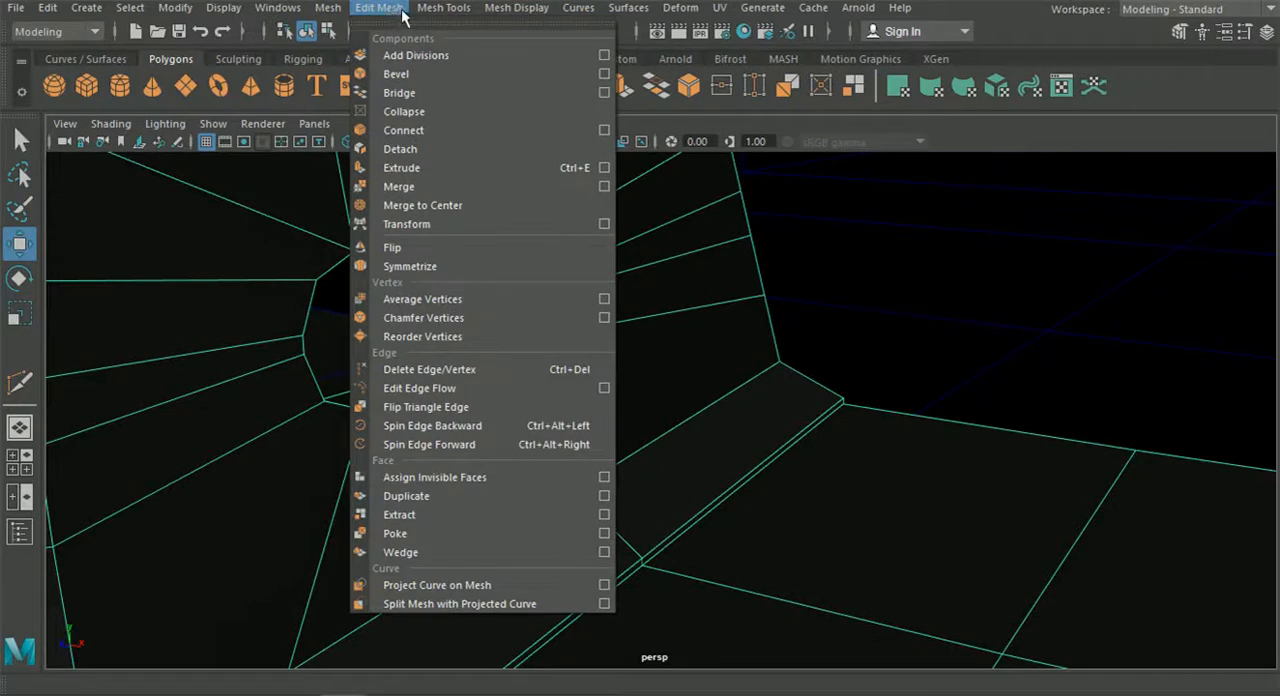
Try to insert an edge loop just below the lower edge of the strut's opening, undo it and leave the tool.
click(493, 171)
scroll(568, 270, up, 3)
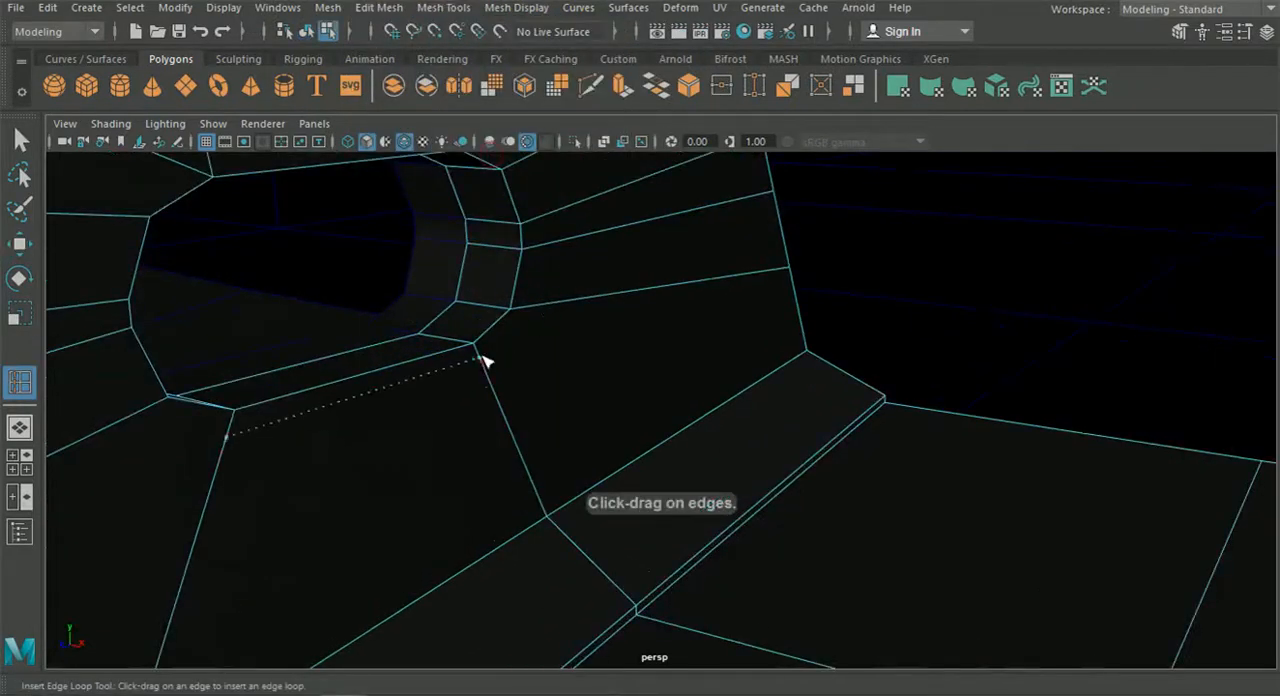
drag(482, 357, 482, 358)
key(ctrl+z)
scroll(512, 400, down, 7)
key(w)
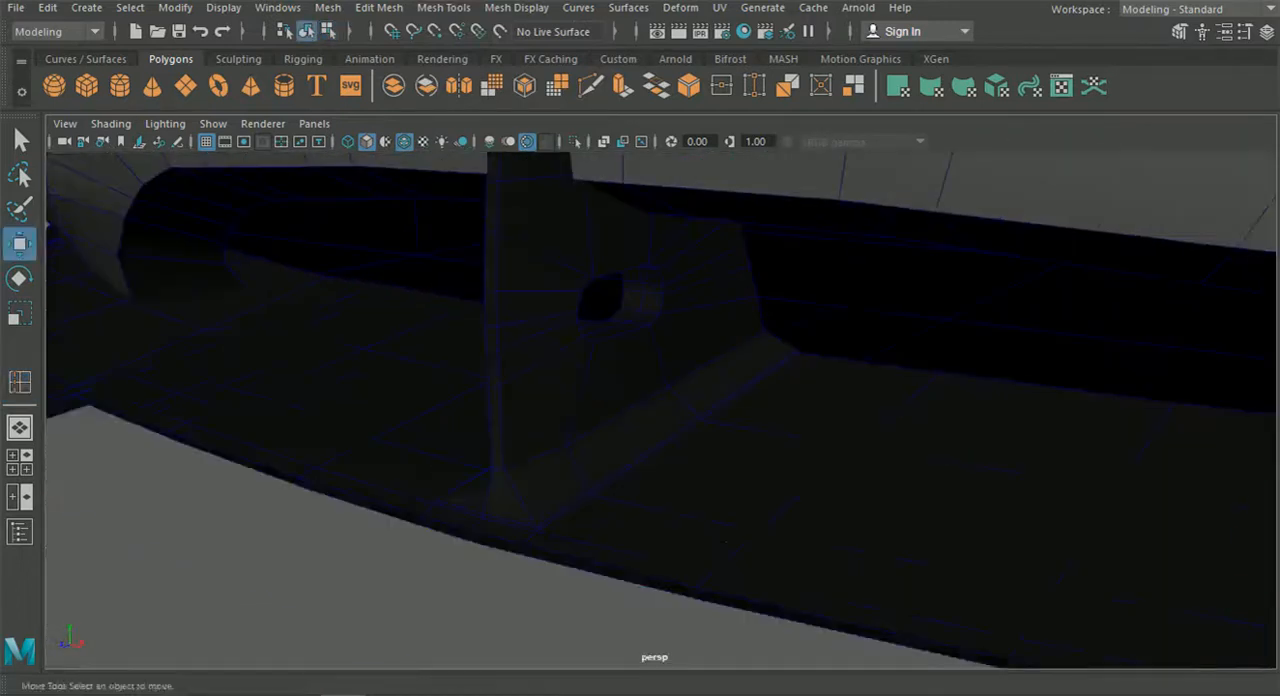
Select the splitter, activate the Insert Edge Loop tool and examine the strut, its base and the front lip from several angles.
scroll(662, 415, down, 1)
alt+drag(662, 415, 555, 395)
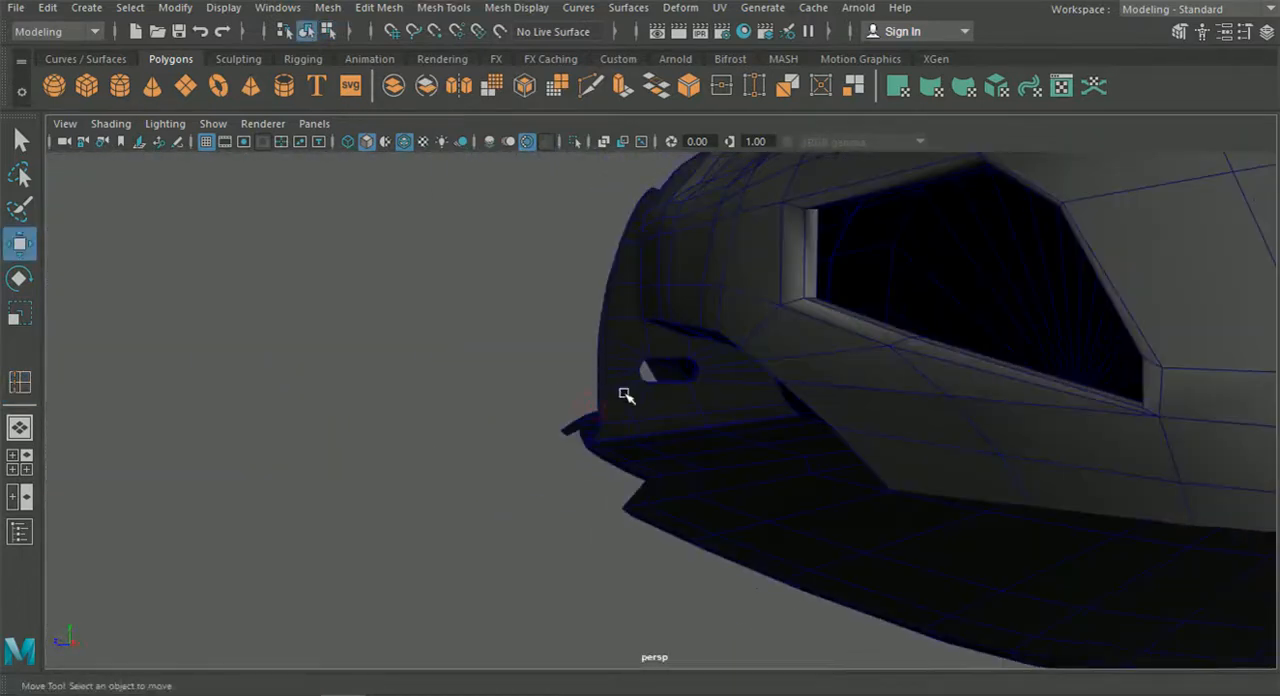
scroll(693, 378, up, 4)
scroll(731, 440, down, 2)
alt+drag(731, 440, 857, 486)
click(811, 451)
click(379, 7)
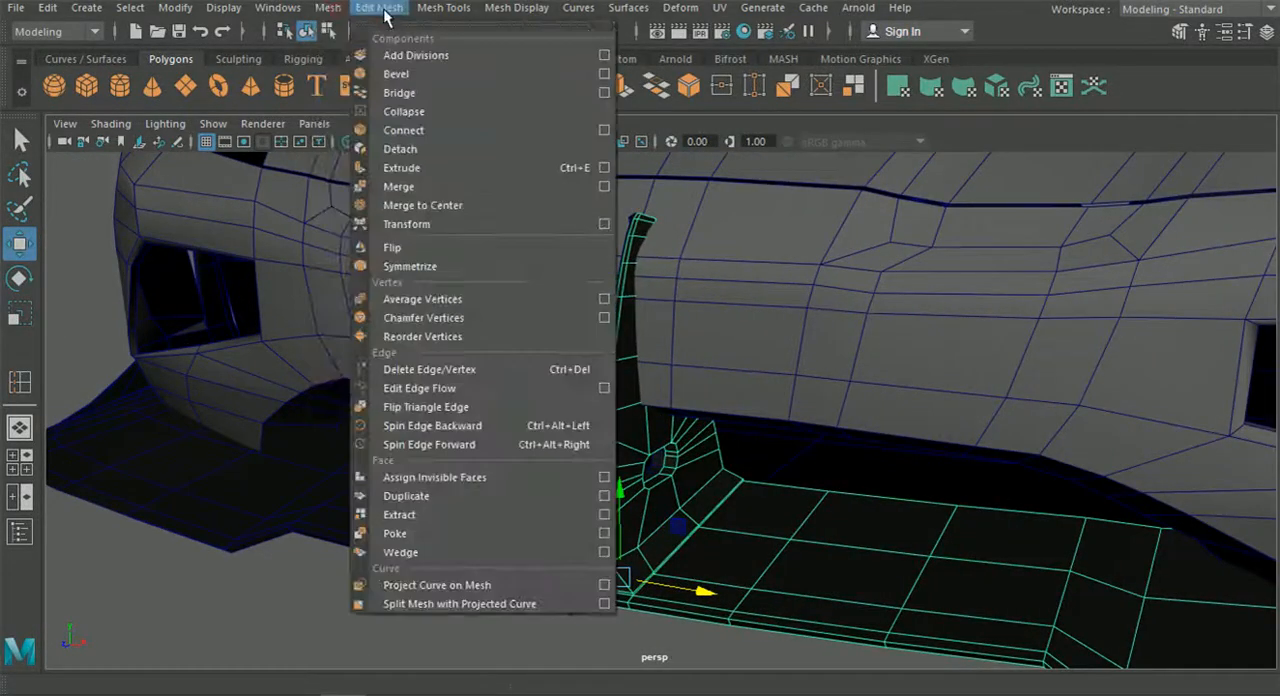
click(500, 148)
scroll(529, 257, up, 3)
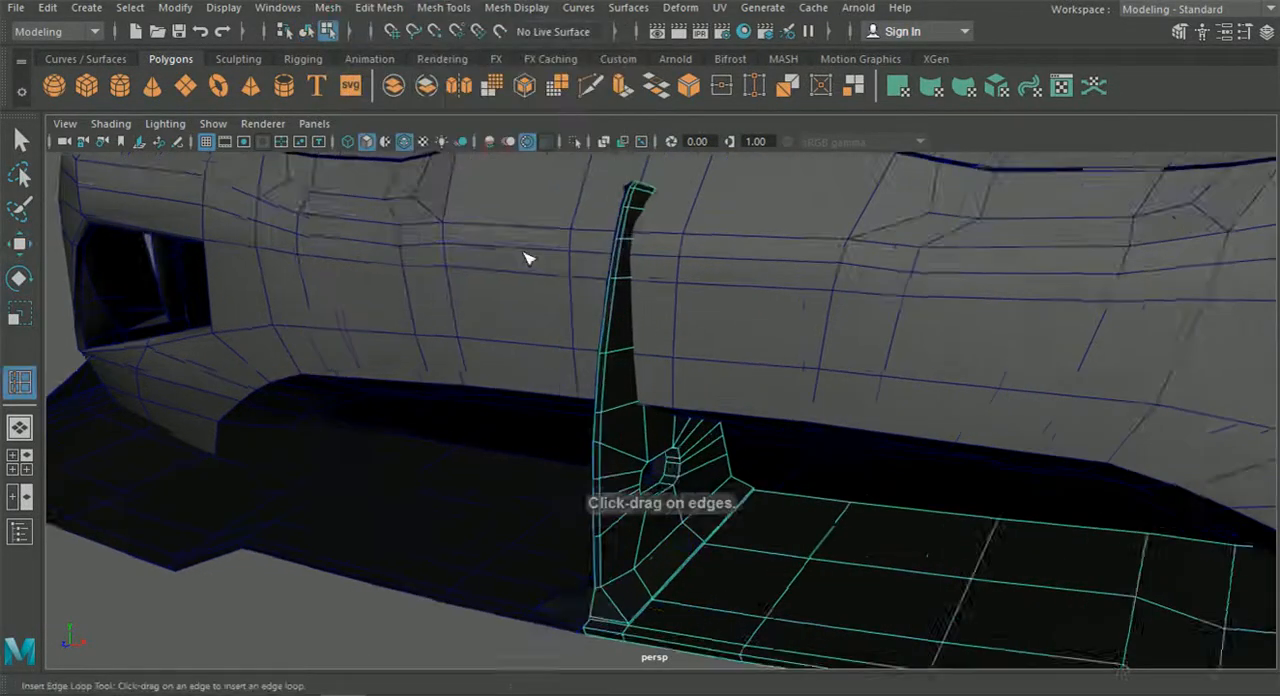
alt+drag(647, 406, 690, 372)
scroll(754, 437, up, 4)
alt+middle_drag(766, 457, 770, 375)
scroll(803, 500, down, 3)
scroll(770, 480, down, 2)
alt+drag(731, 460, 793, 399)
scroll(793, 399, up, 4)
alt+drag(646, 297, 644, 336)
Return to object selection, select the splitter and preview it smoothed.
click(309, 33)
alt+drag(380, 258, 383, 294)
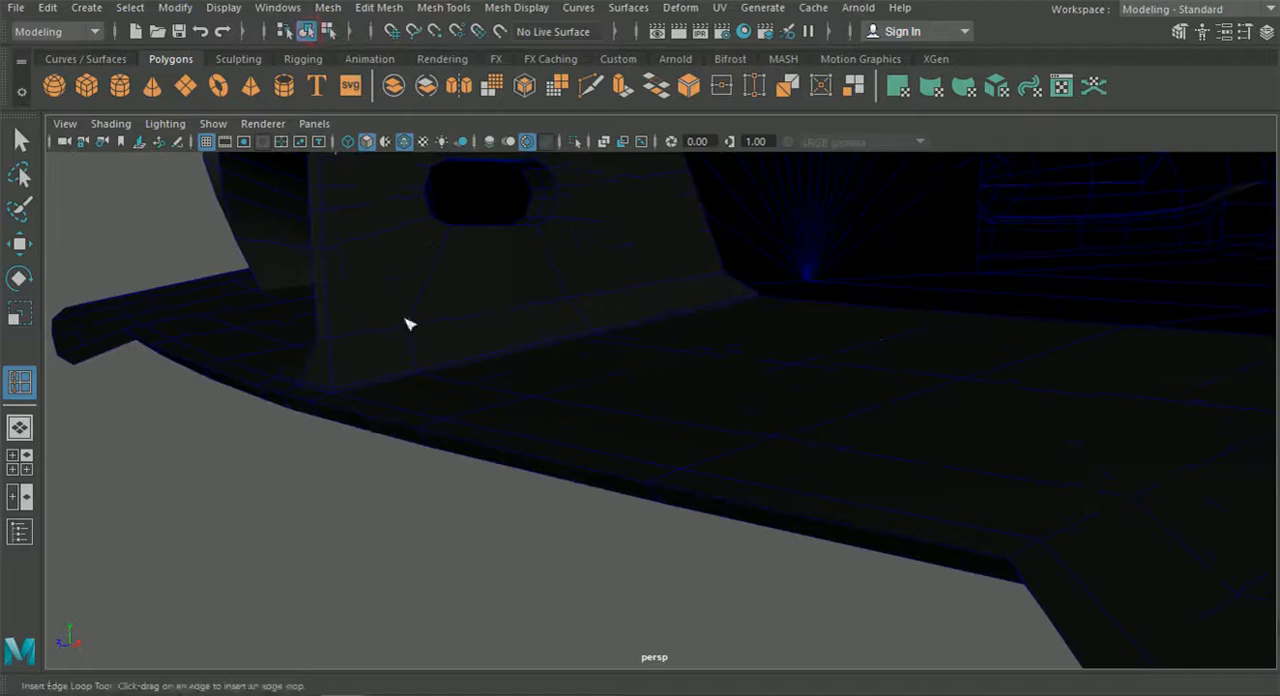
click(20, 140)
click(643, 373)
key(3)
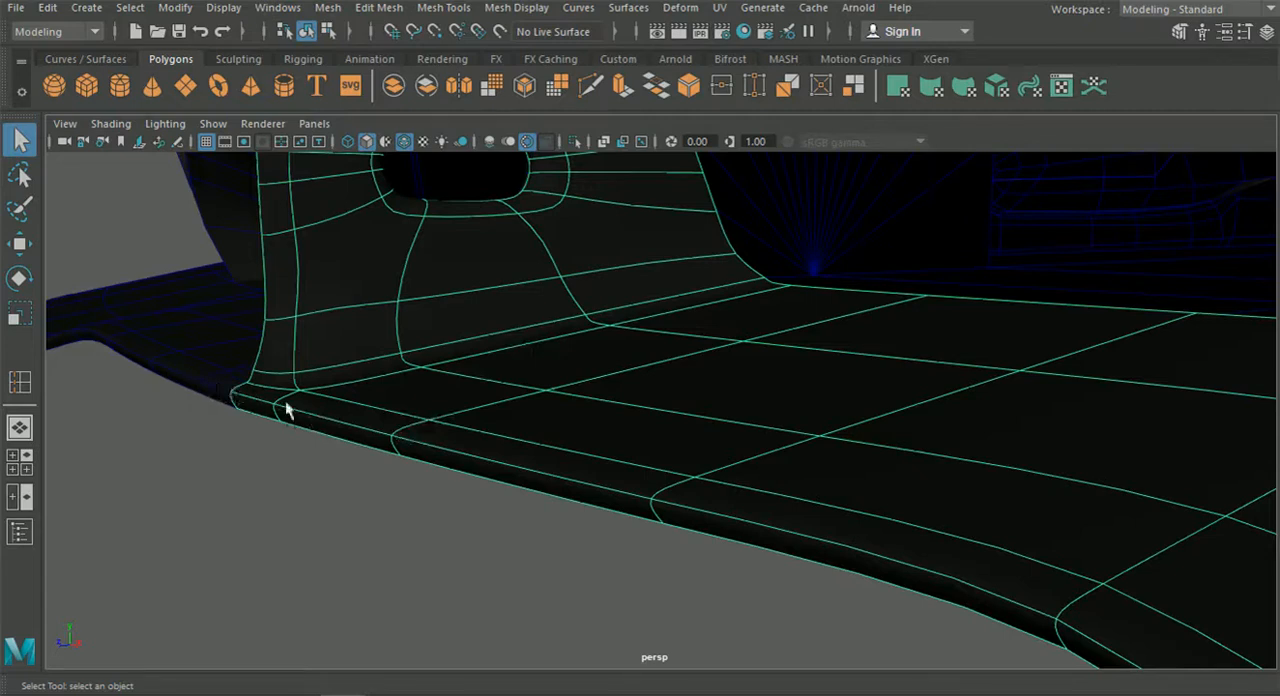
Hide the wireframe overlay, inspect the smoothed front lip and strut base, and return the splitter to its unsmoothed display.
click(529, 142)
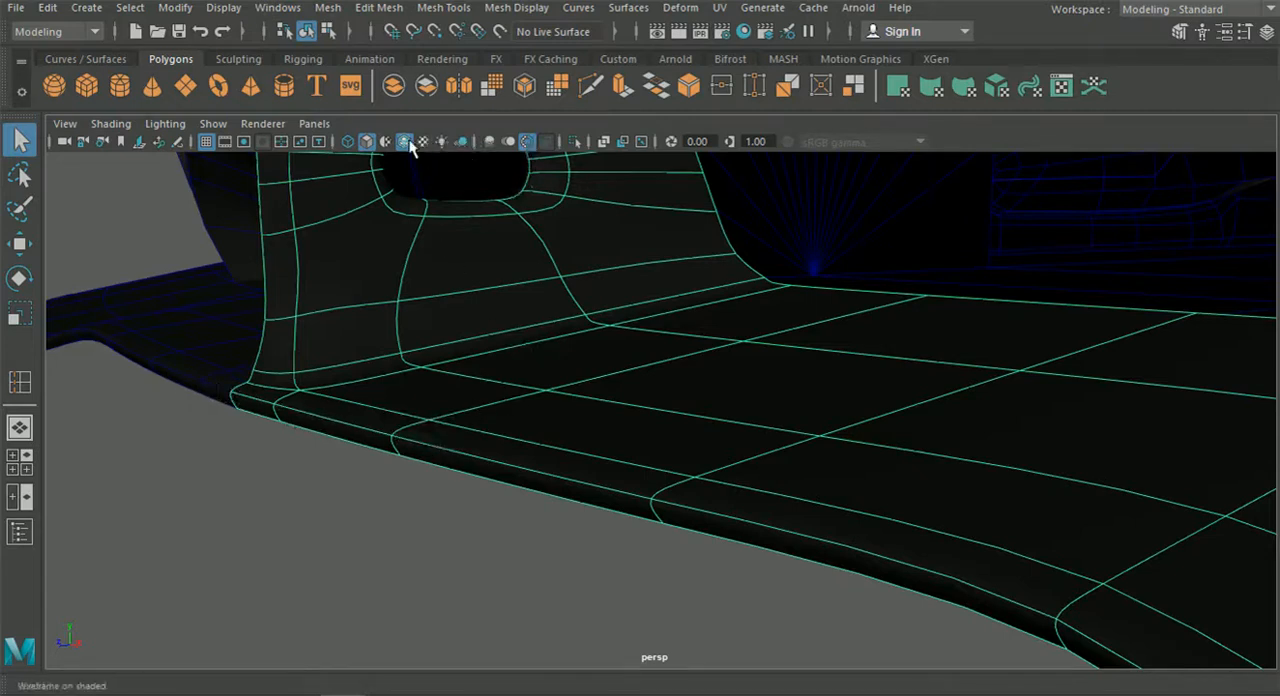
click(421, 510)
alt+middle_drag(421, 510, 748, 528)
scroll(400, 460, up, 3)
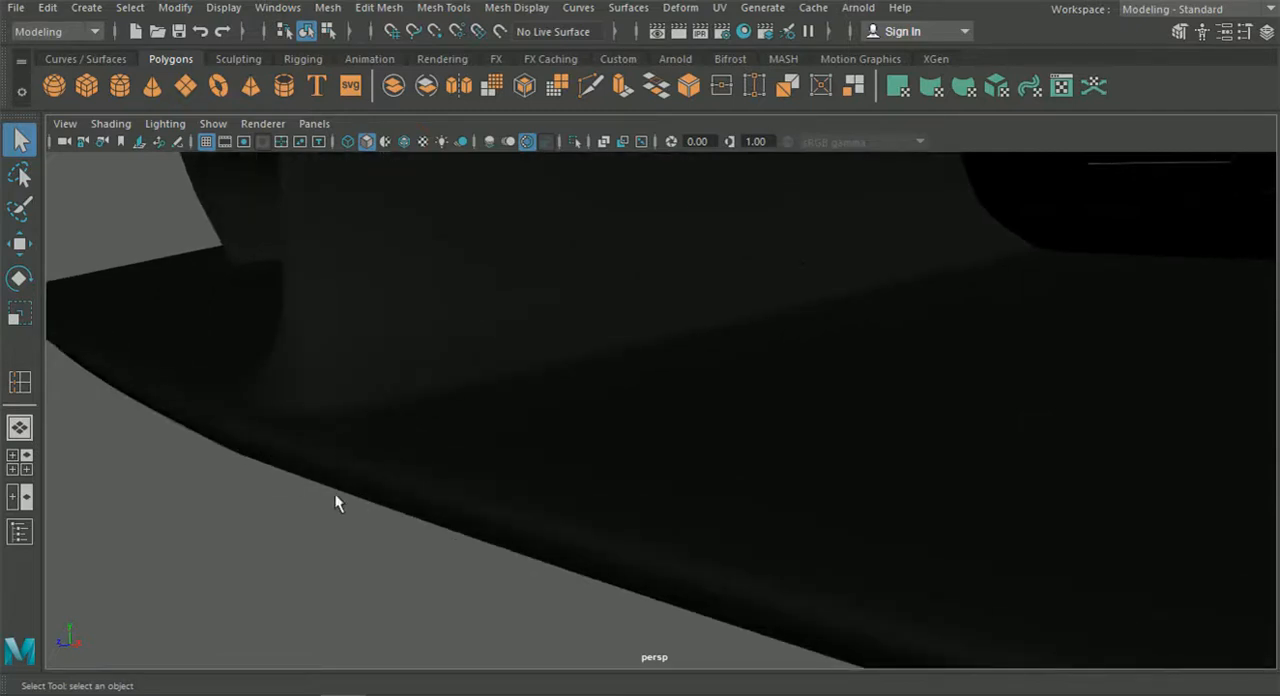
alt+middle_drag(335, 494, 494, 491)
click(565, 465)
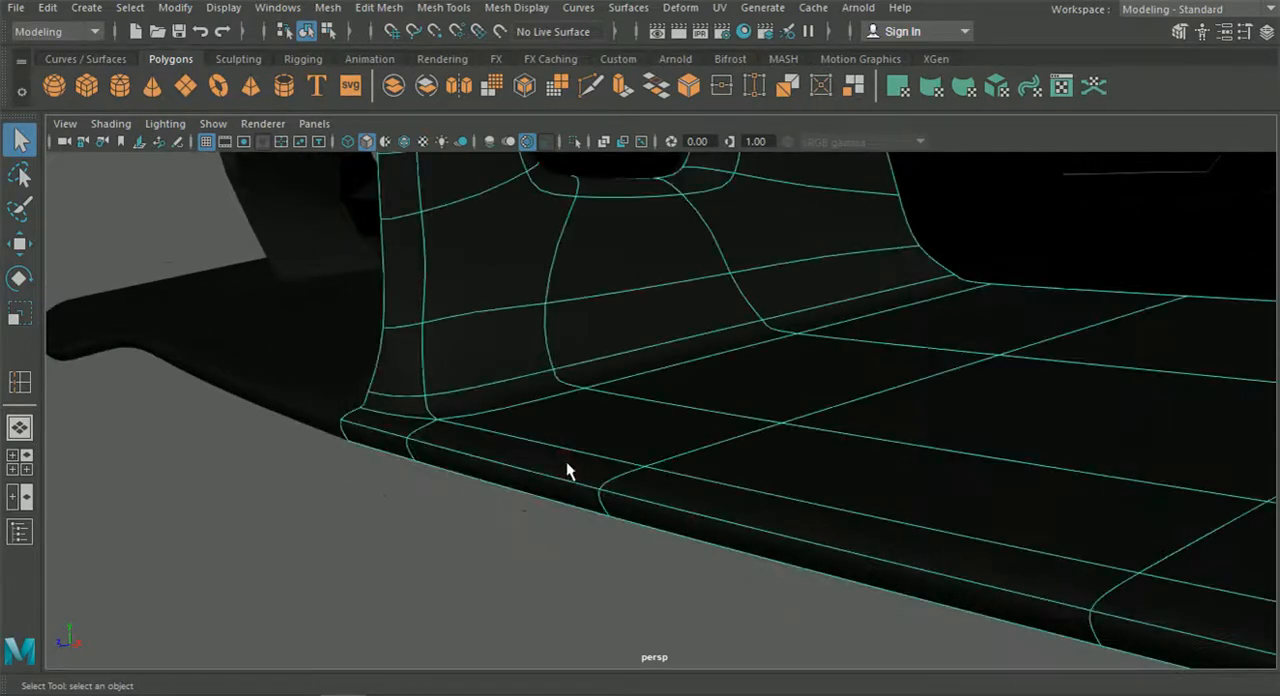
key(1)
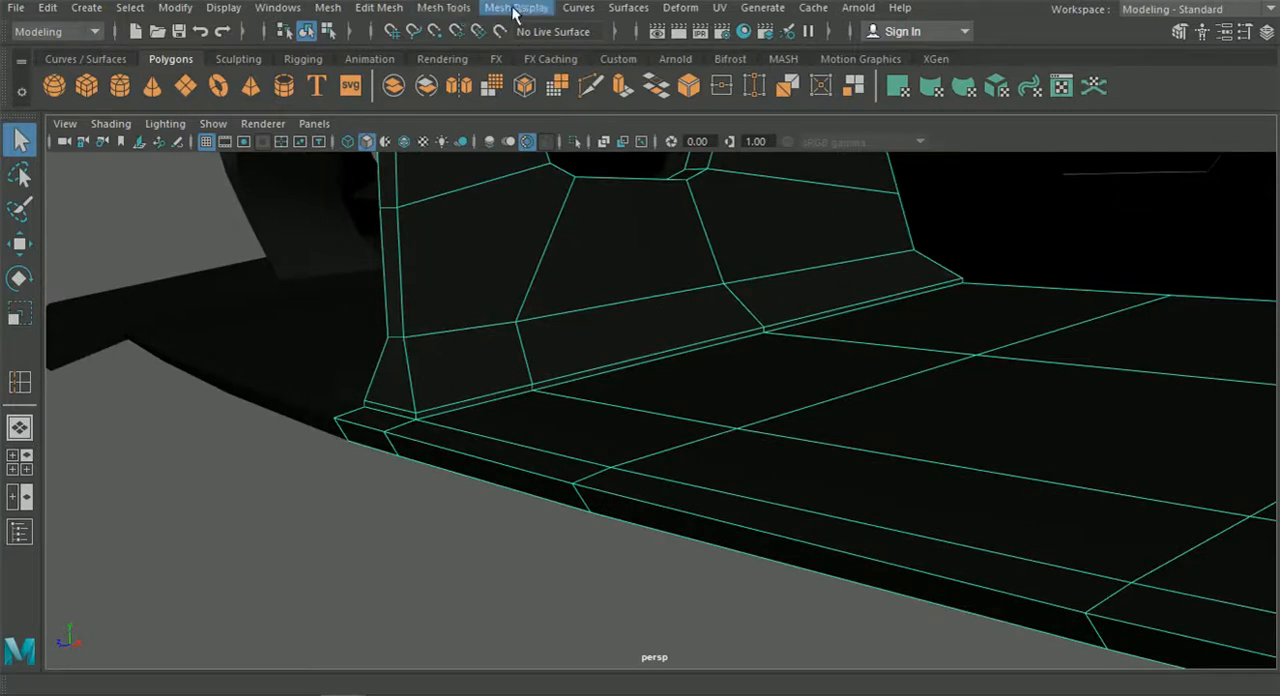
Insert edge loops along the splitter's front lip, close to its upper and lower edges, and return to object selection.
click(449, 8)
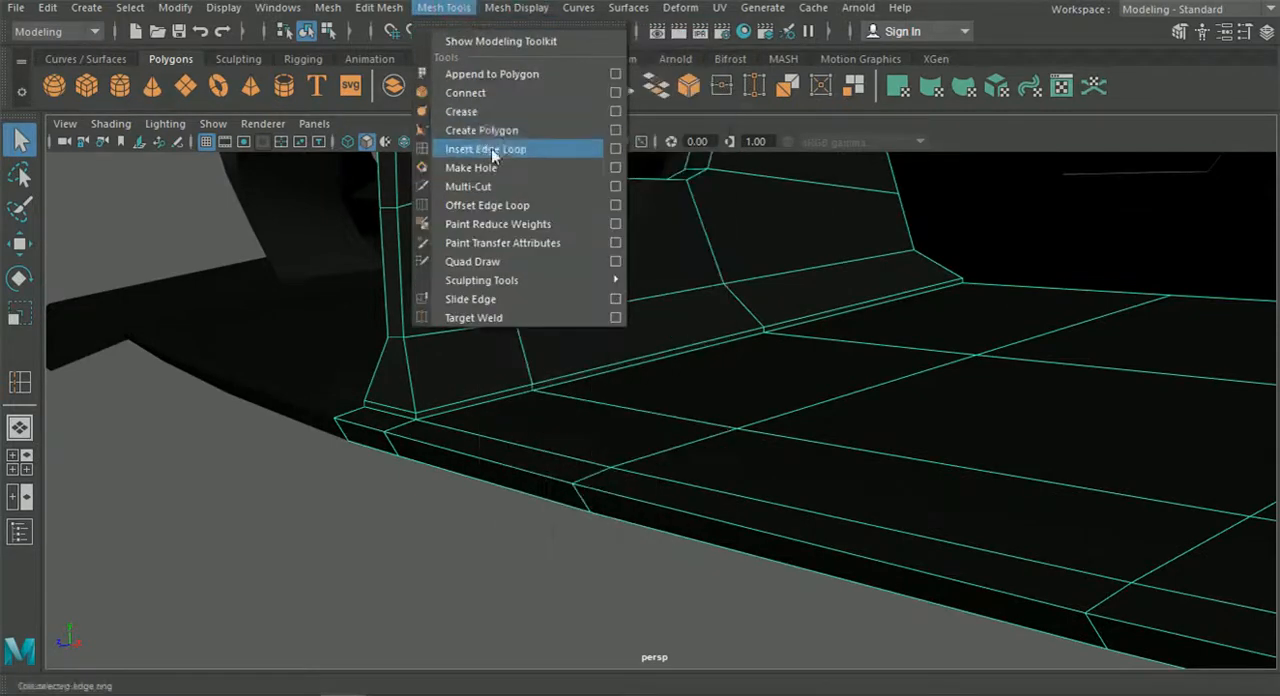
click(489, 150)
alt+right_drag(542, 337, 614, 531)
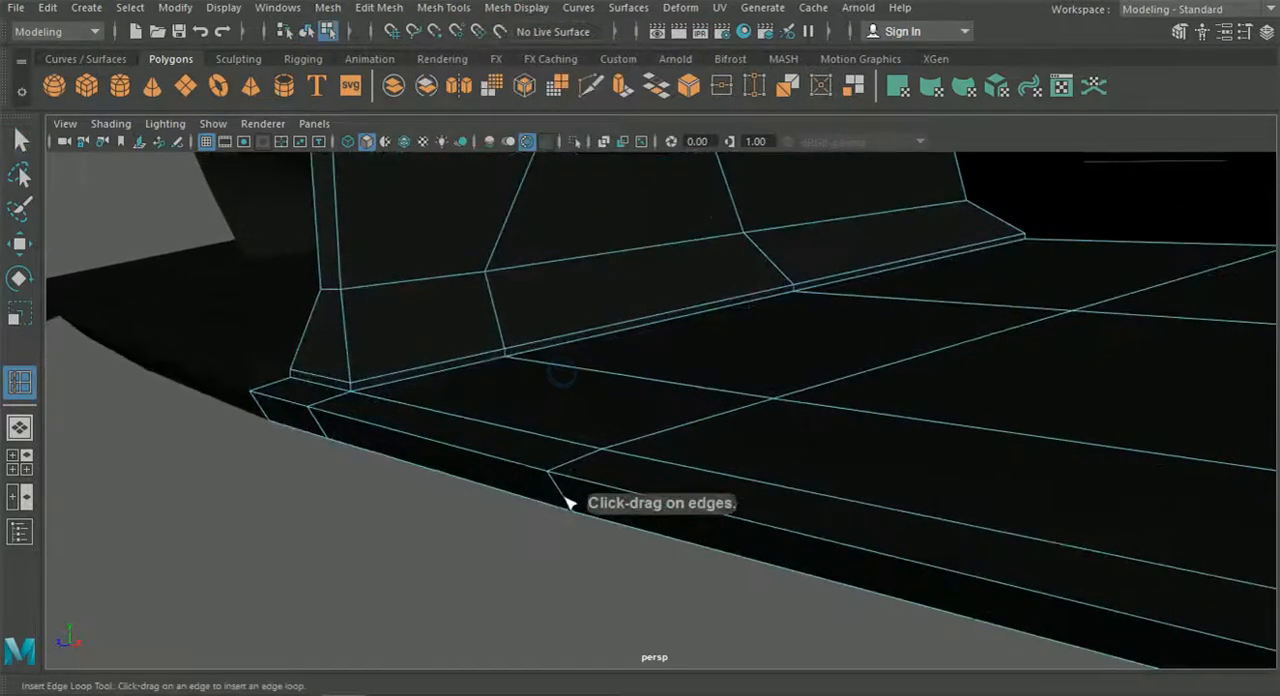
drag(558, 485, 563, 500)
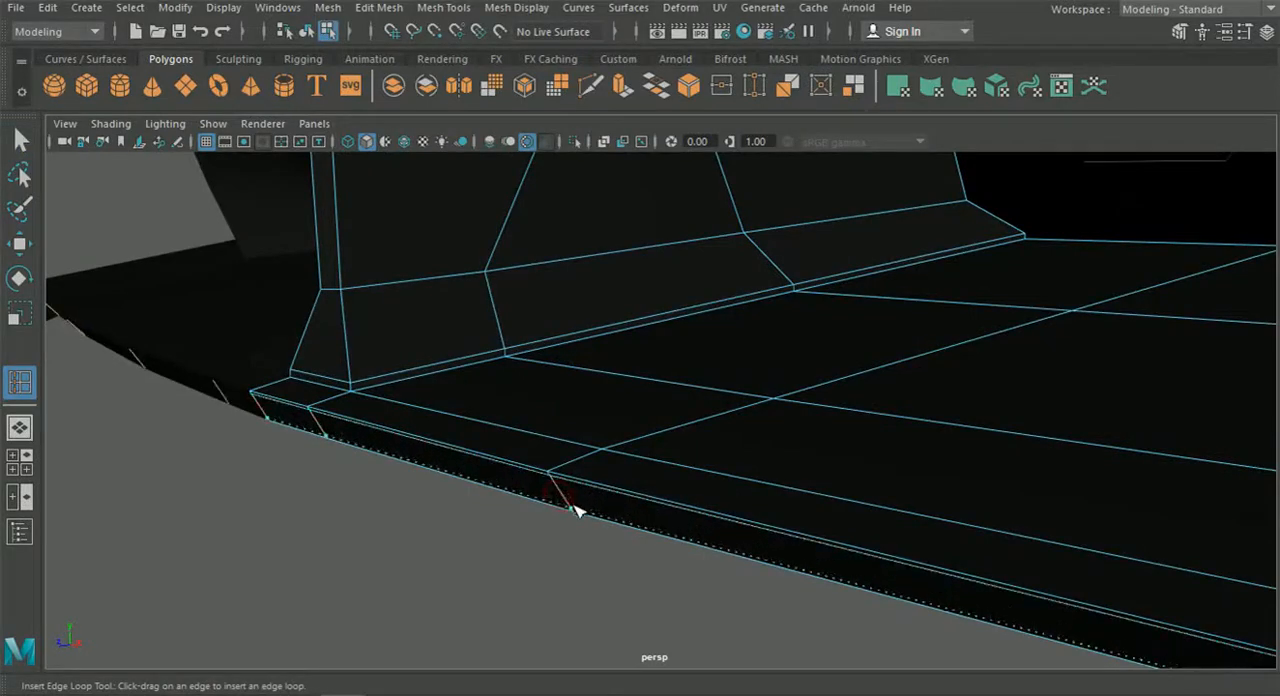
click(307, 32)
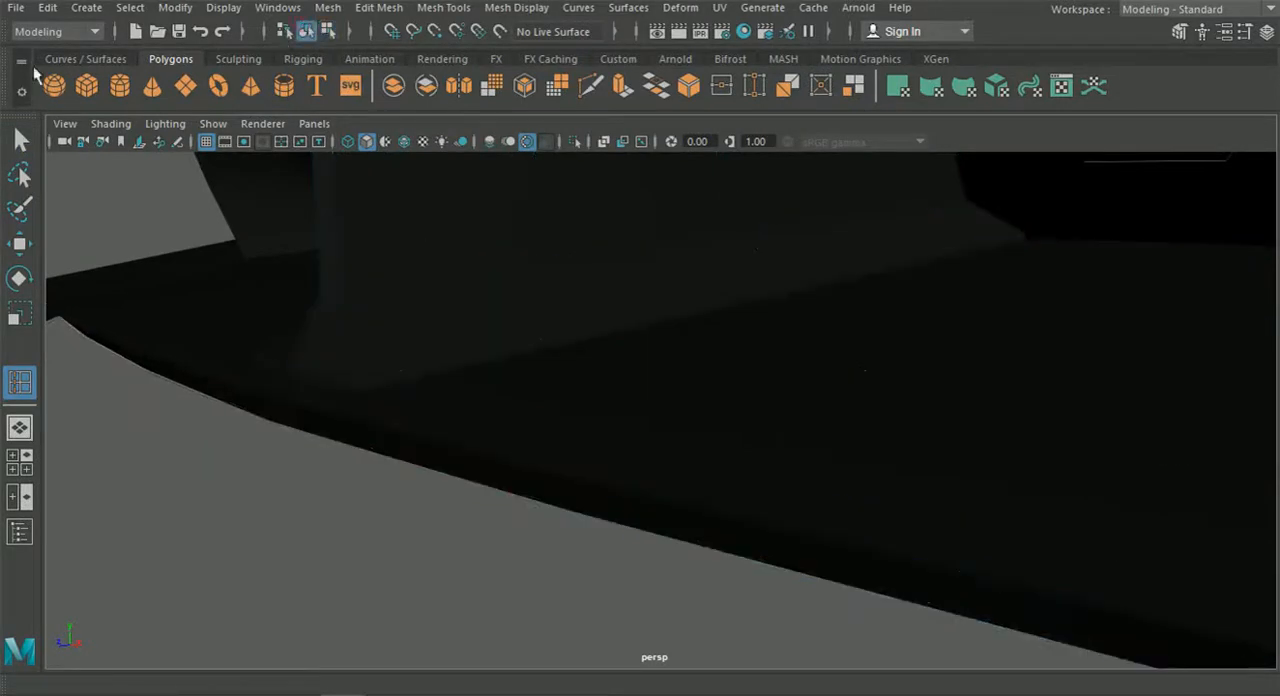
click(22, 138)
Preview the splitter smoothed to check its front lip, restore the unsmoothed display and show the wireframe overlay again.
key(3)
click(501, 511)
scroll(484, 491, up, 1)
alt+drag(404, 454, 685, 432)
click(685, 432)
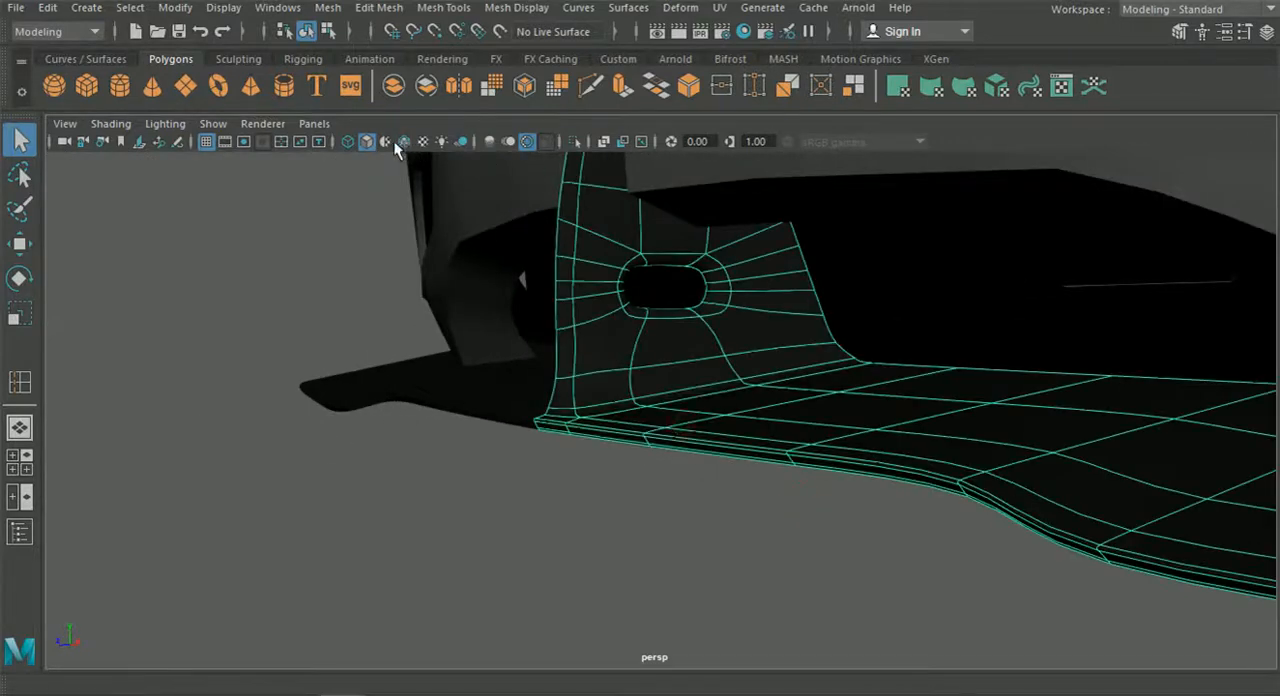
key(1)
click(675, 583)
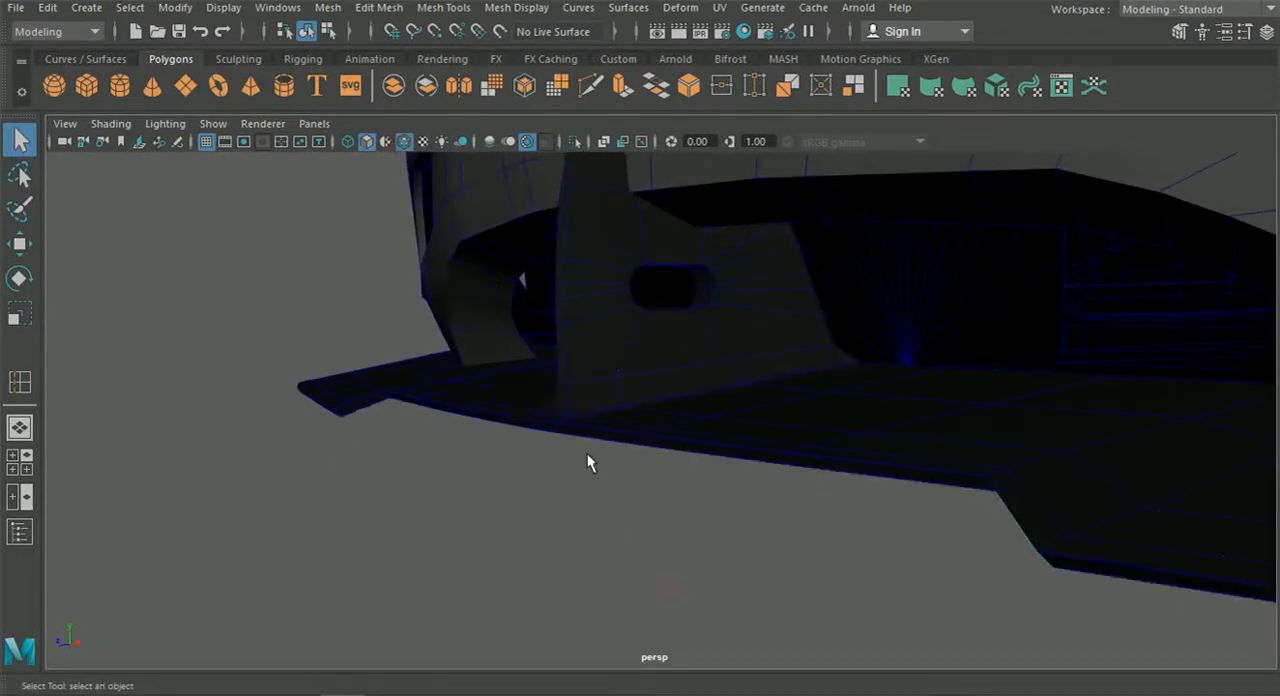
Insert an edge loop around the inner wall of the strut's opening, close to its outer rim.
scroll(590, 462, up, 3)
alt+middle_drag(636, 551, 614, 456)
scroll(640, 510, up, 3)
click(630, 538)
mouse_move(630, 538)
alt+mouse_down()
mouse_move(585, 480)
mouse_move(626, 525)
alt+mouse_up()
scroll(592, 406, up, 3)
alt+drag(593, 410, 624, 394)
click(333, 8)
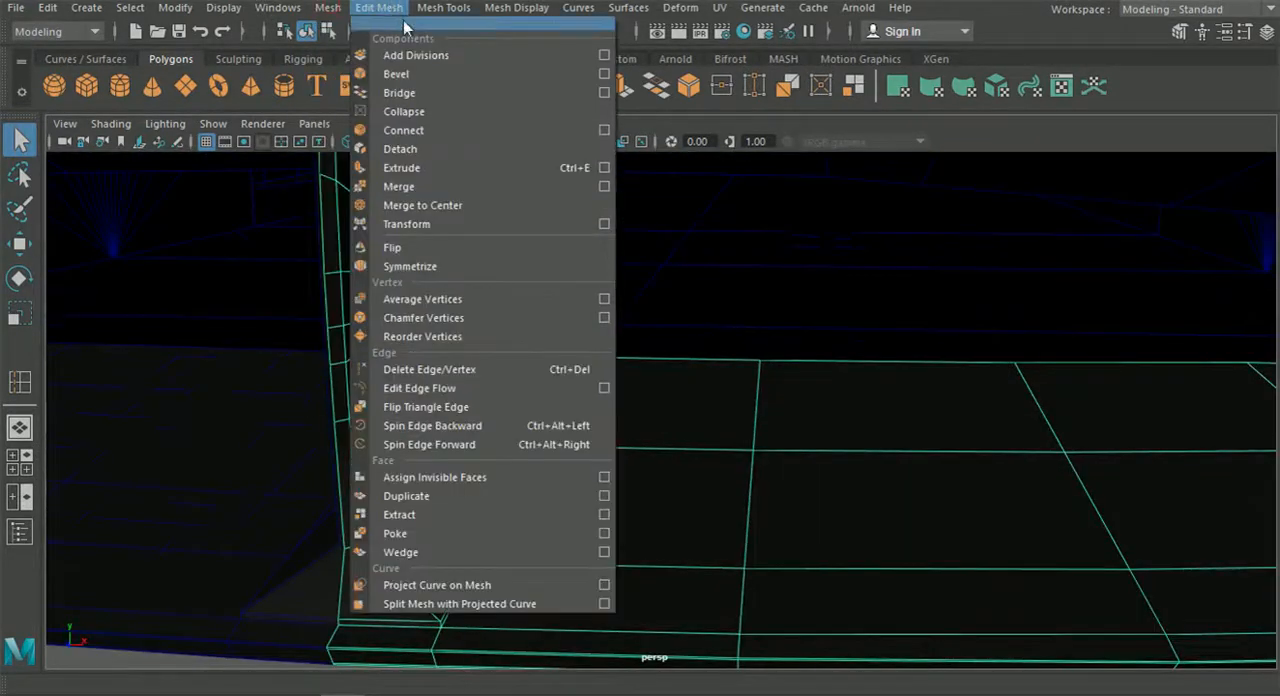
click(486, 149)
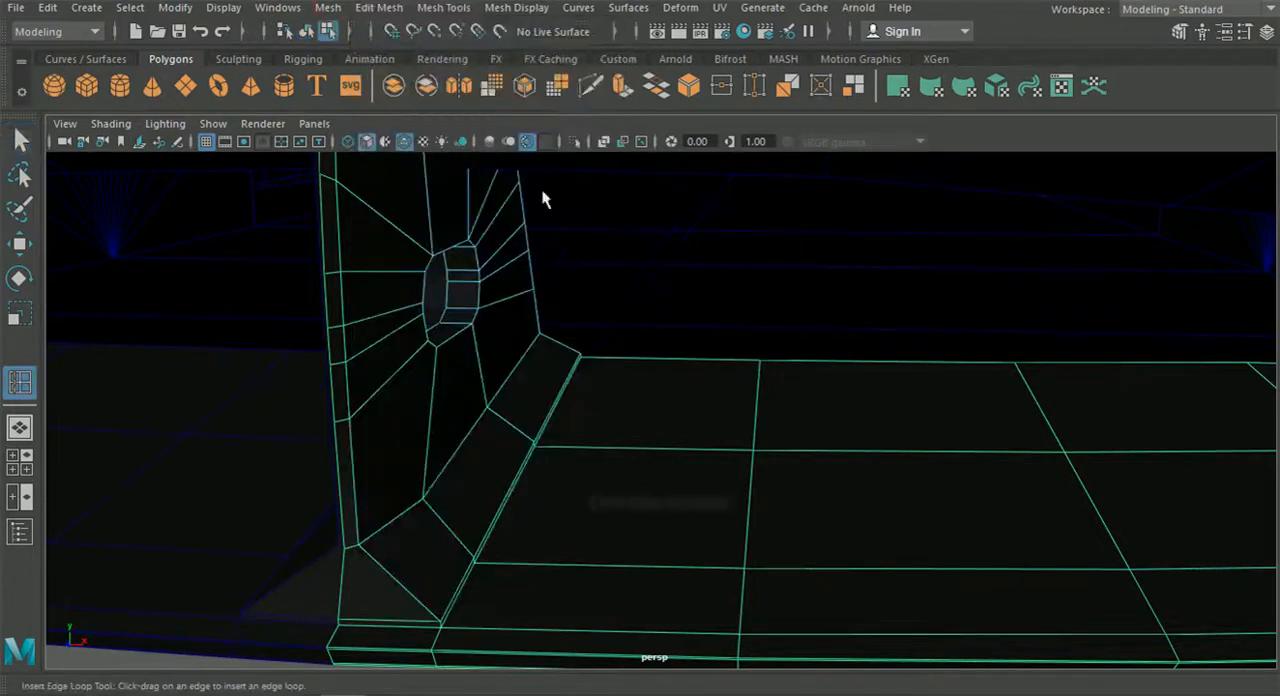
scroll(826, 374, up, 5)
scroll(660, 360, up, 2)
scroll(620, 317, down, 1)
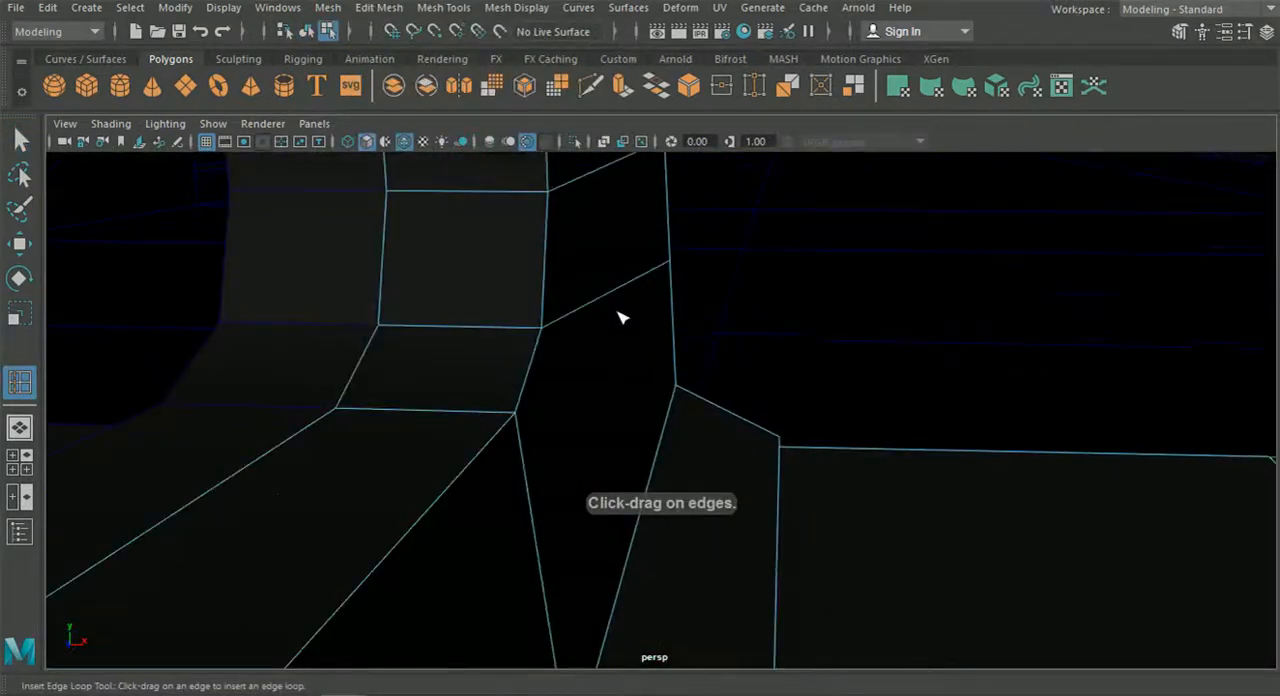
alt+middle_drag(620, 317, 650, 325)
drag(545, 345, 524, 377)
scroll(592, 368, down, 5)
Preview the splitter smoothed, inspect the opening's rim and the strut base up close, and return it to unsmoothed display.
click(20, 143)
click(304, 33)
click(509, 474)
key(3)
scroll(511, 475, down, 6)
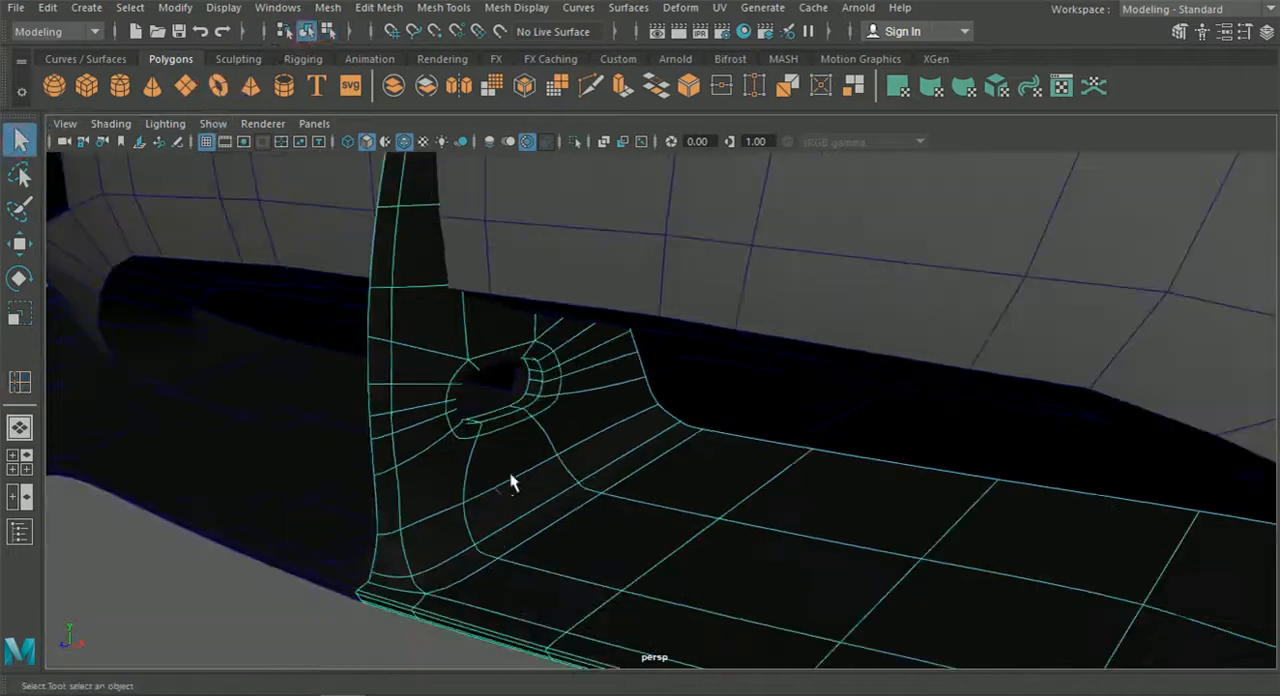
click(441, 590)
alt+drag(445, 444, 568, 435)
scroll(570, 430, up, 5)
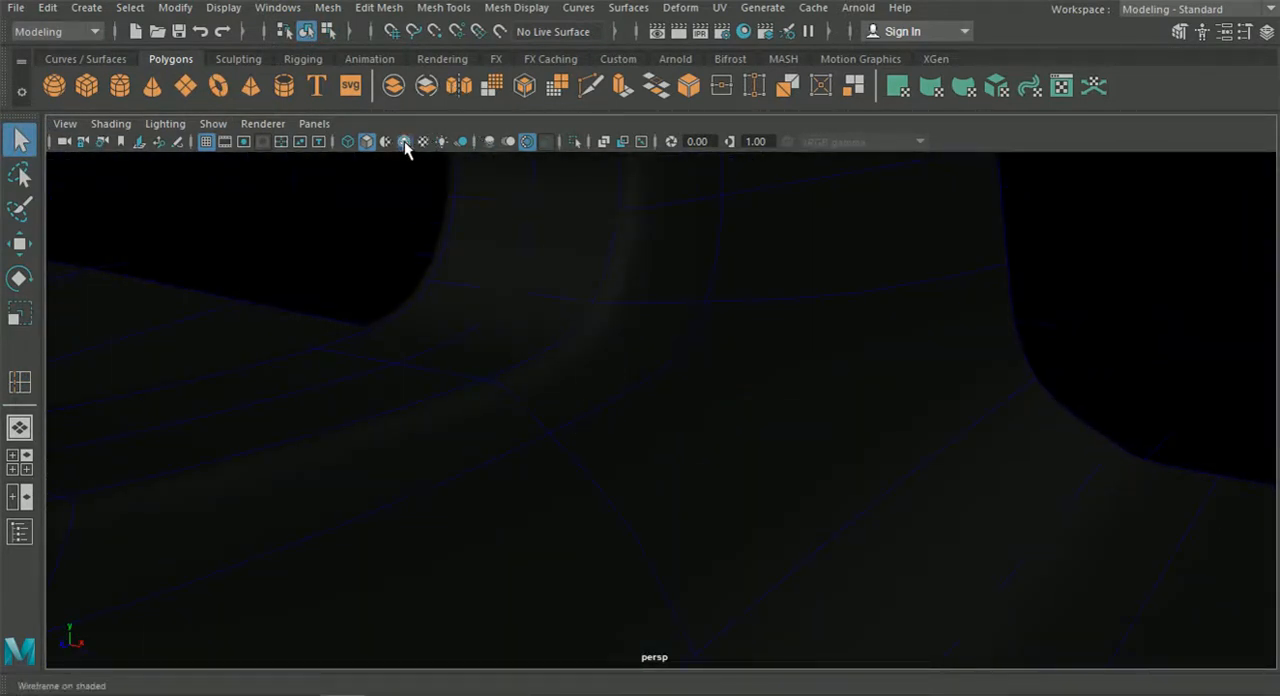
scroll(525, 407, down, 5)
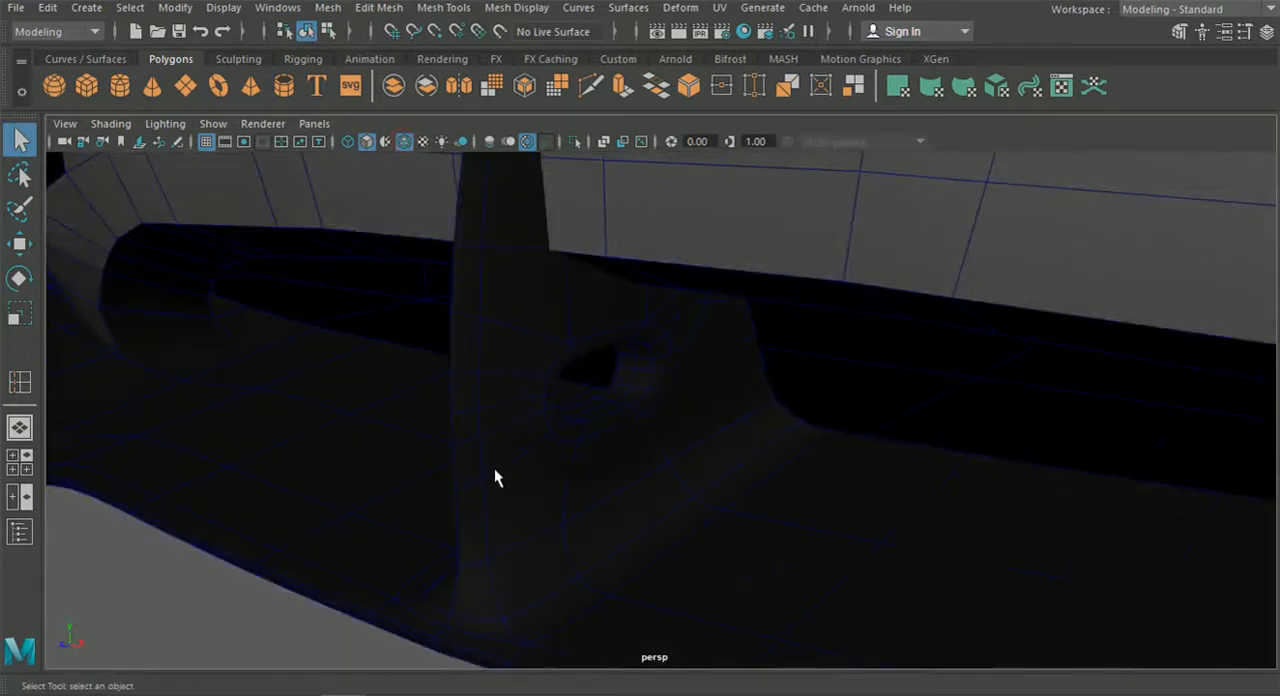
click(629, 531)
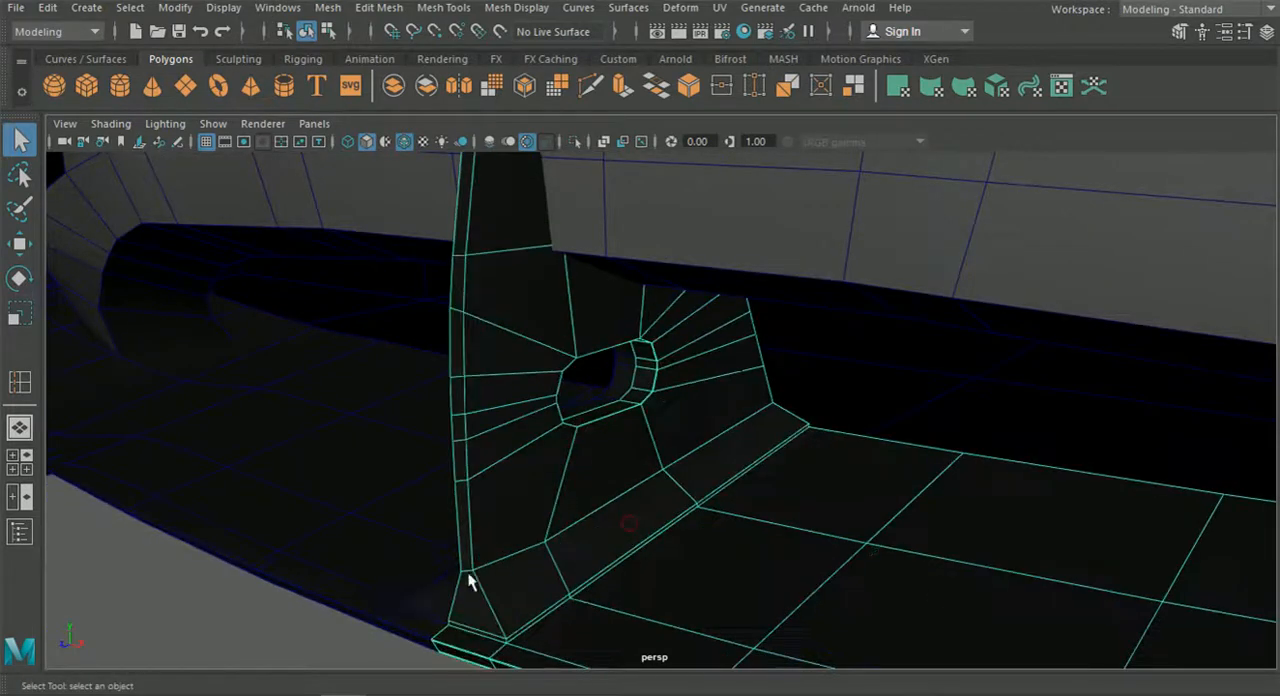
click(295, 625)
Start a Multi-Cut line on the strut's side face, just above and parallel to the opening's upper edge.
click(591, 87)
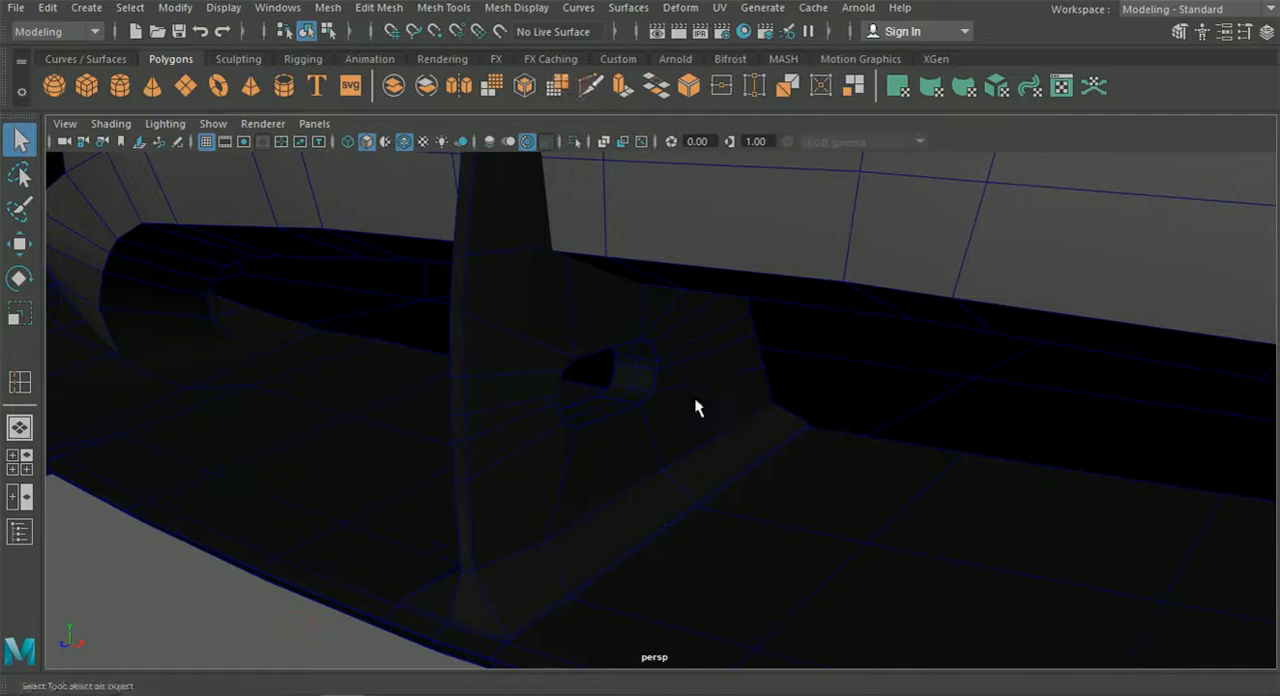
alt+drag(685, 403, 591, 337)
scroll(591, 333, up, 2)
alt+middle_drag(591, 333, 617, 420)
scroll(617, 420, up, 5)
alt+middle_drag(540, 368, 720, 317)
scroll(601, 388, up, 2)
scroll(563, 374, down, 2)
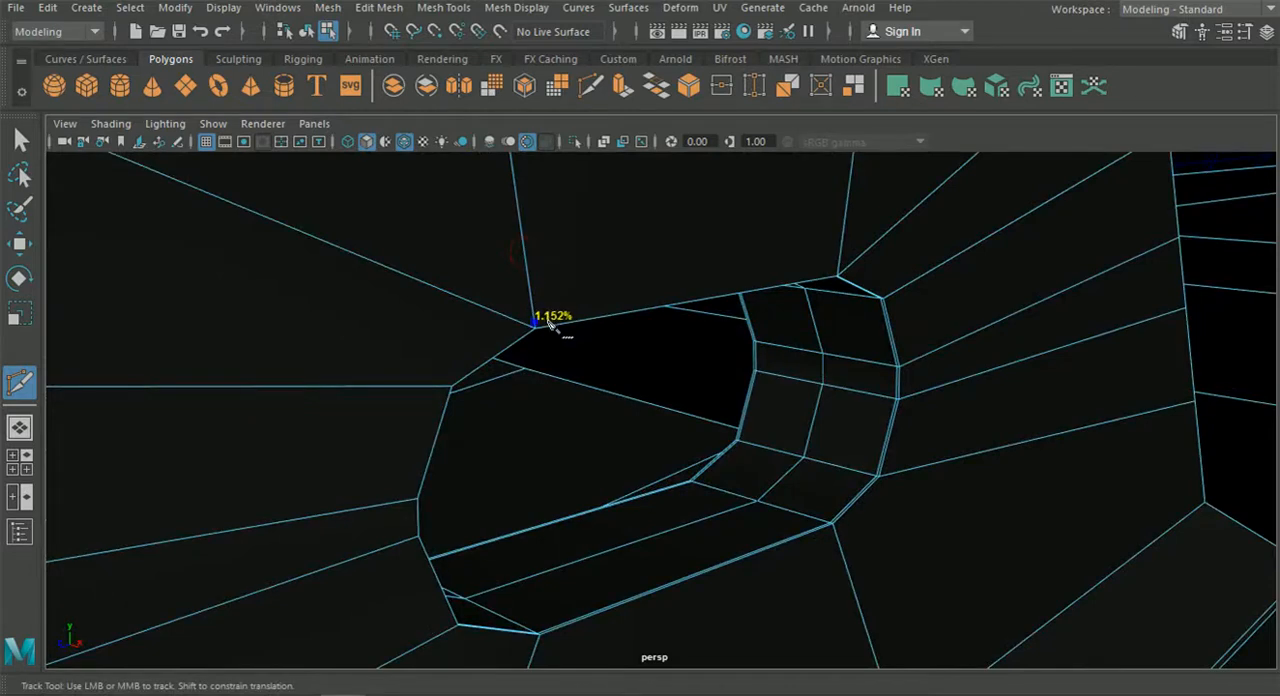
drag(838, 243, 840, 268)
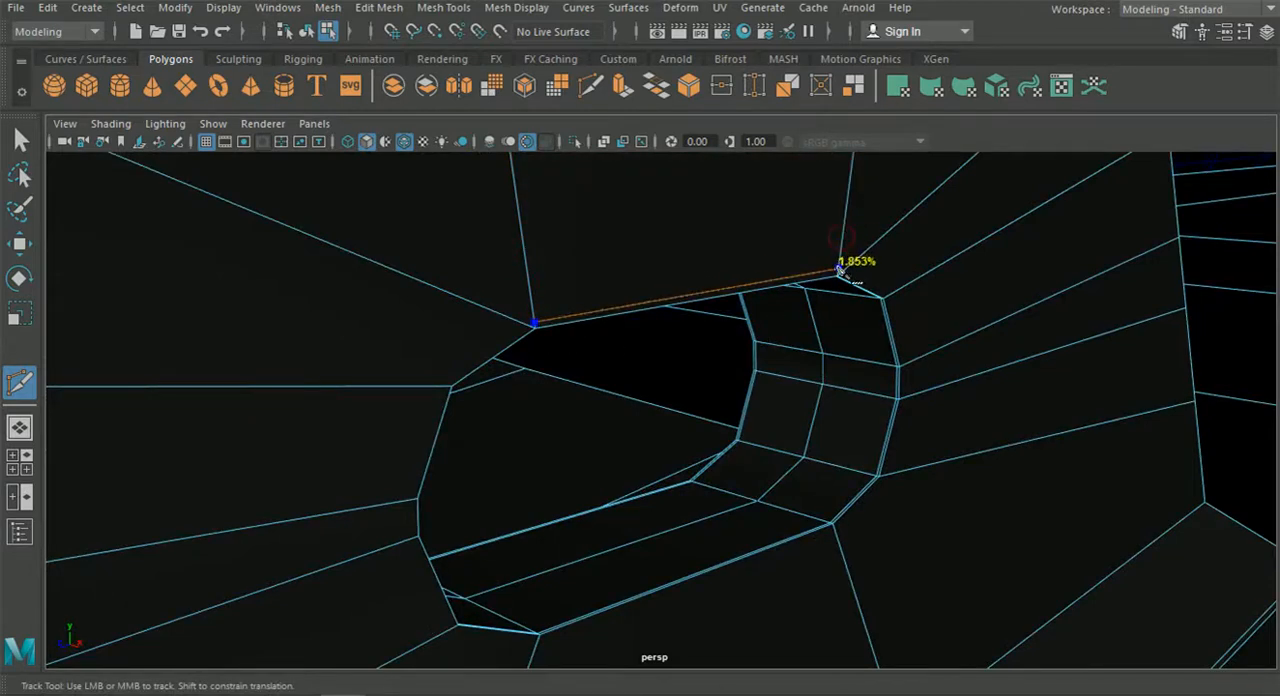
alt+middle_drag(838, 275, 710, 311)
Continue the cut closely around the opening's rear rounded end, placing a point on each radiating edge down to the lower corner.
scroll(778, 312, up, 3)
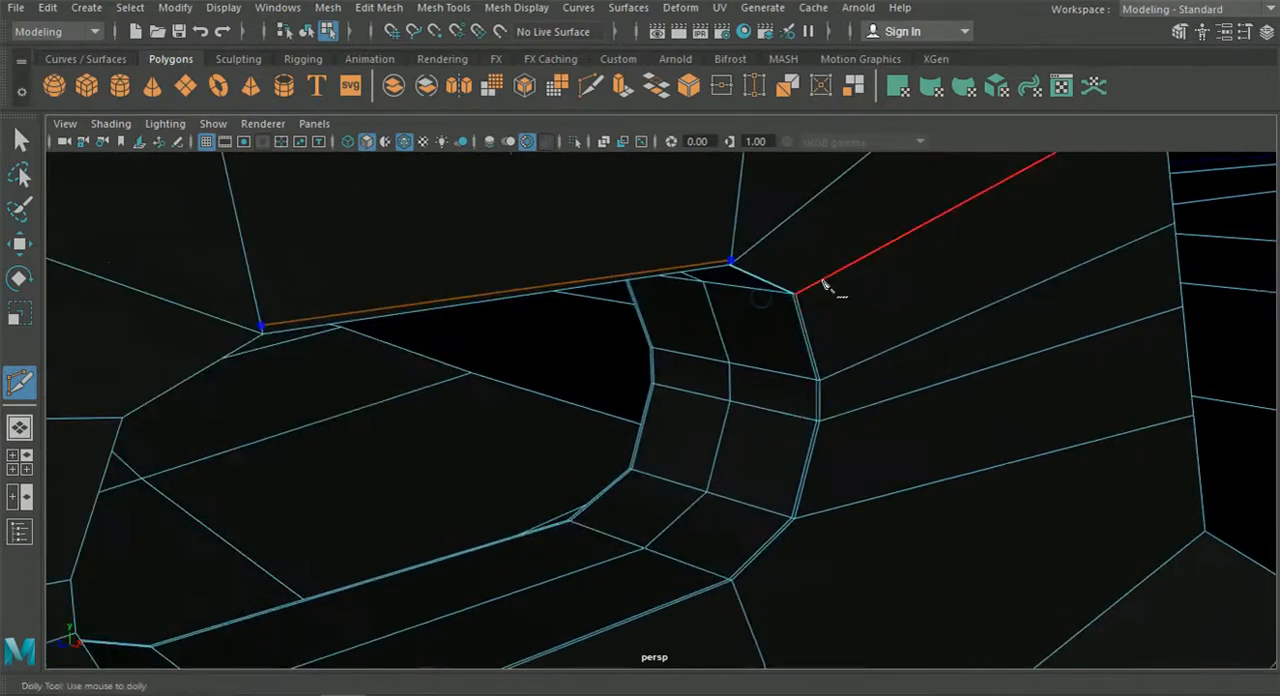
drag(826, 281, 800, 292)
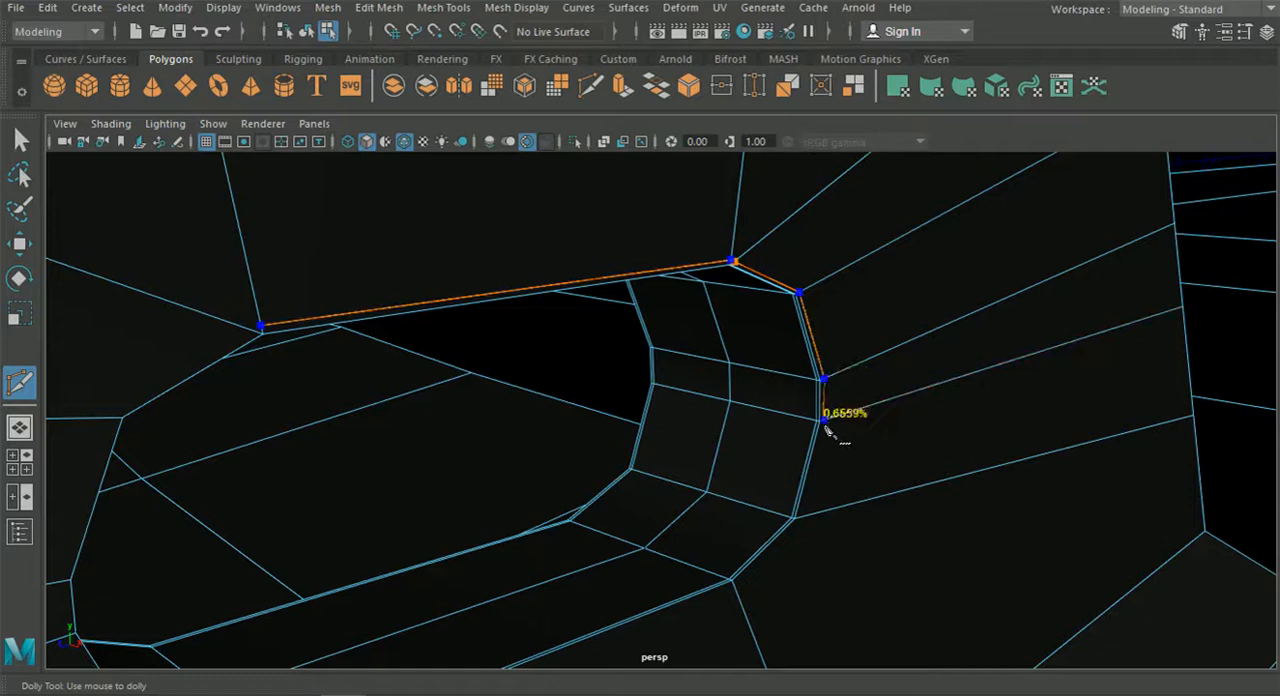
drag(825, 426, 826, 429)
alt+middle_drag(830, 545, 735, 393)
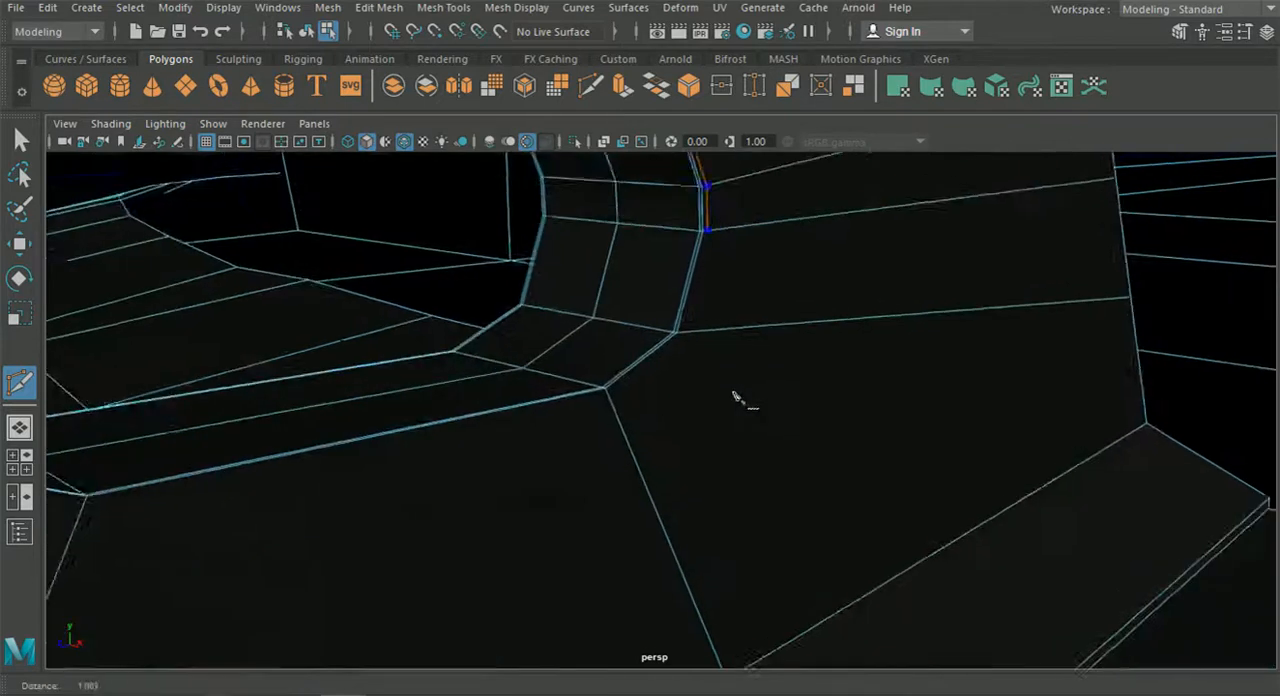
scroll(735, 393, up, 3)
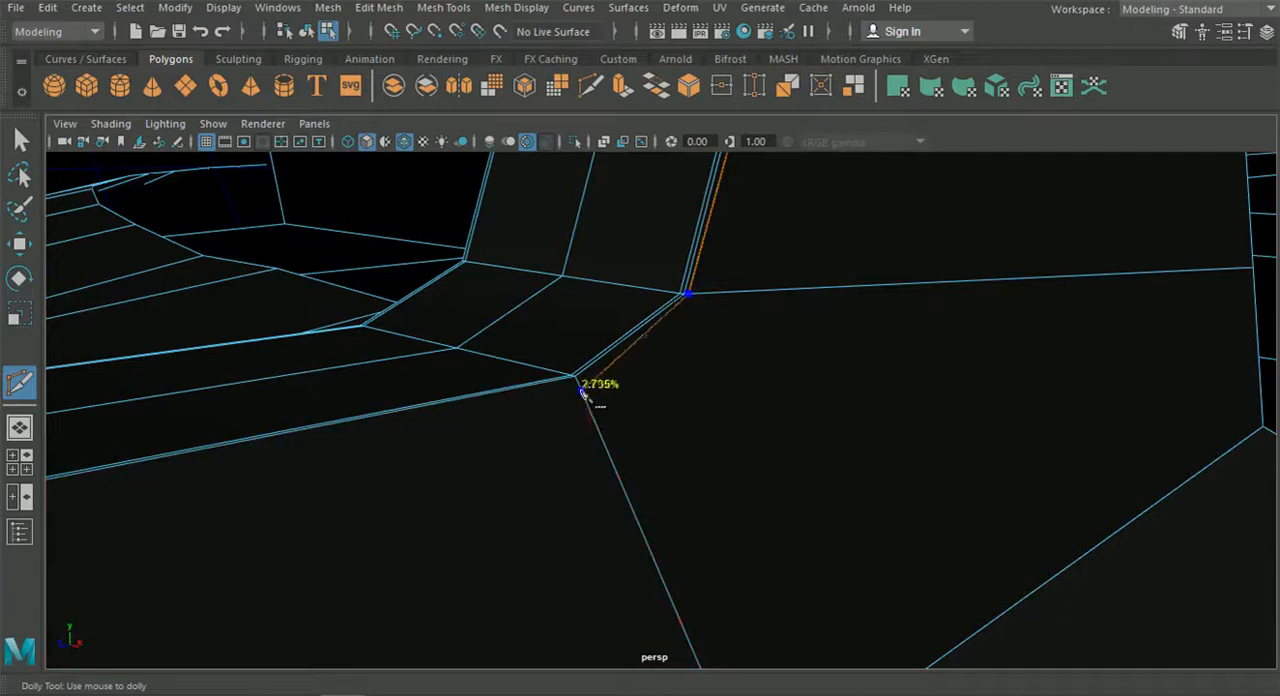
Finish the Multi-Cut line along the opening's lower edge and around its remaining rounded end, keeping it close to the rim.
alt+middle_drag(555, 397, 630, 432)
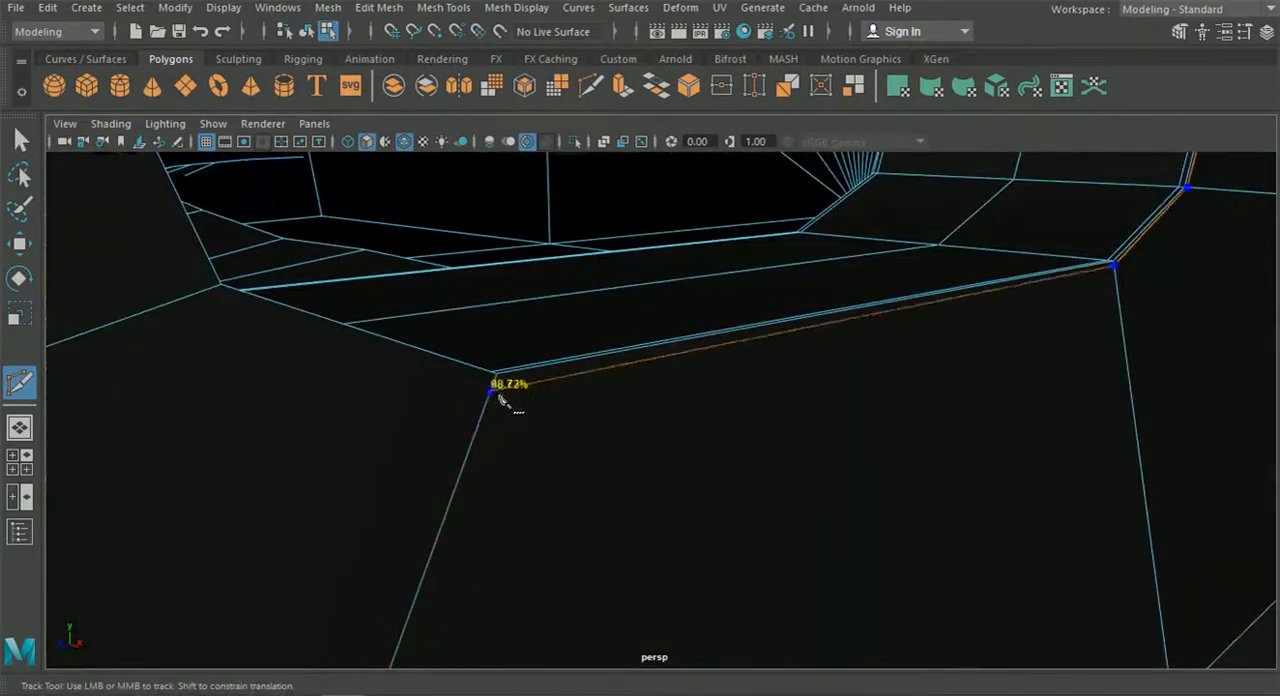
alt+middle_drag(505, 385, 924, 512)
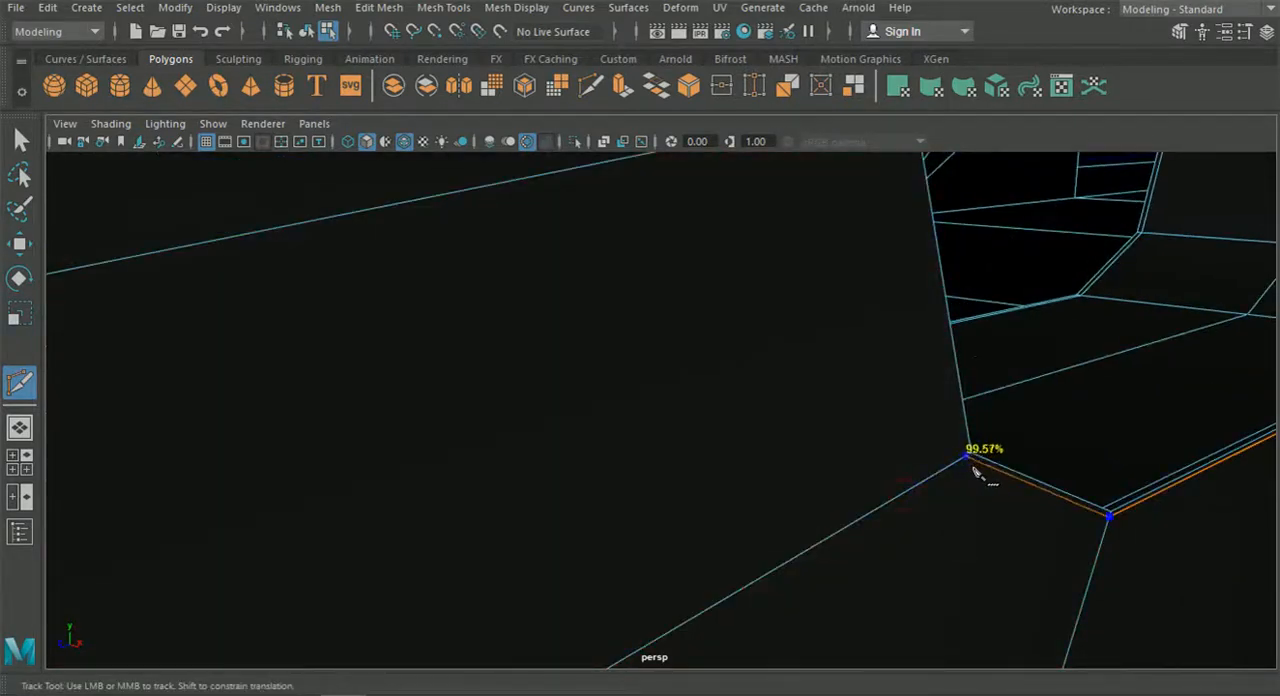
scroll(929, 343, down, 5)
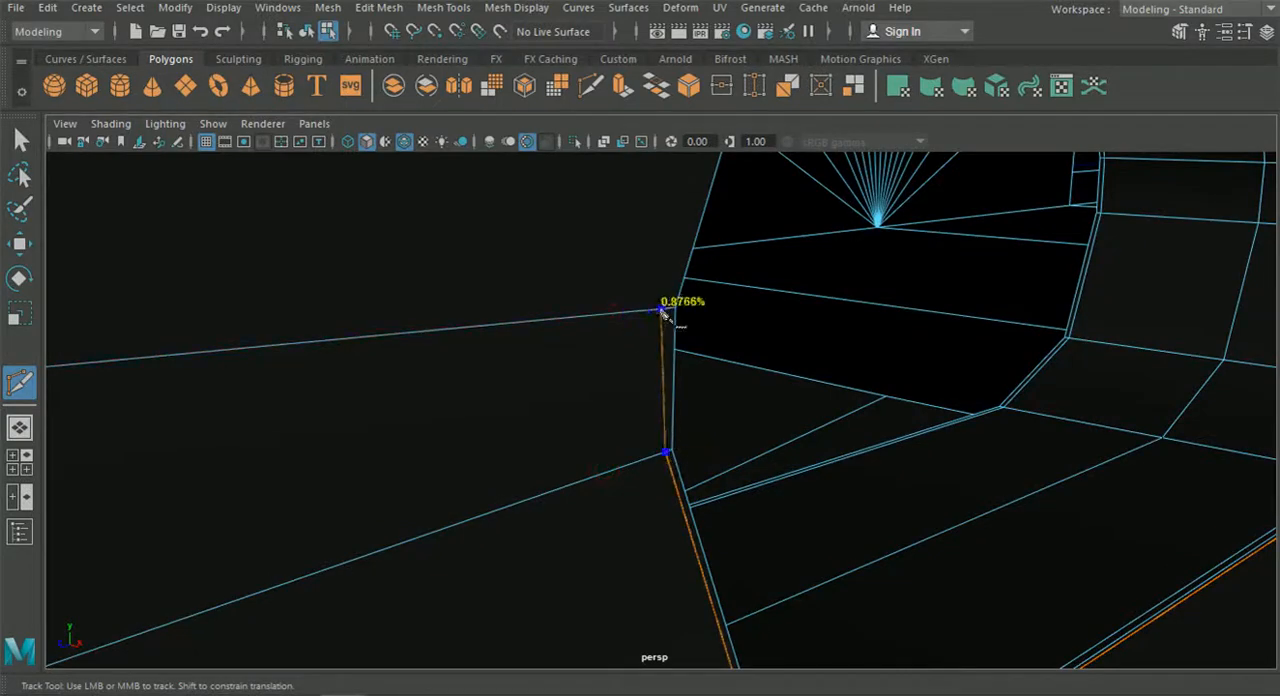
click(671, 309)
alt+drag(753, 264, 733, 302)
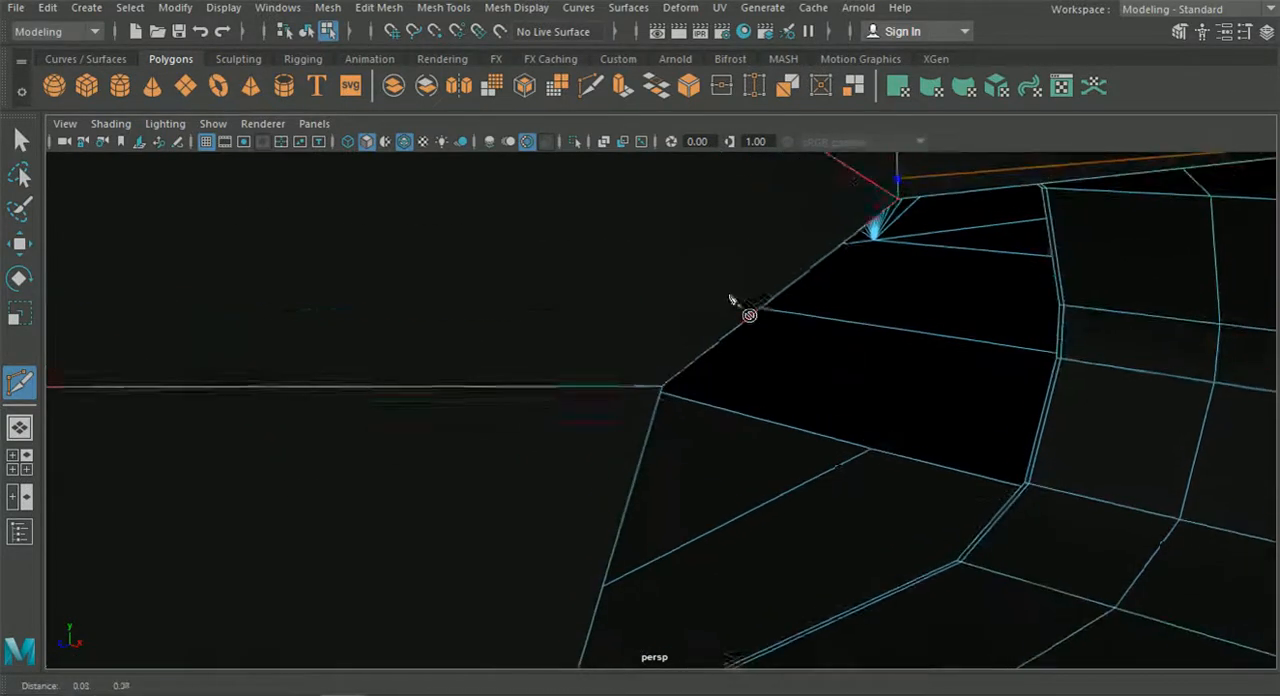
click(630, 383)
key(q)
Merge the closely spaced vertices on the rim at the opening's rounded end.
alt+drag(490, 332, 380, 354)
alt+right_drag(380, 354, 340, 356)
alt+middle_drag(510, 340, 627, 322)
alt+right_drag(510, 376, 564, 378)
right_drag(412, 290, 328, 138)
alt+right_drag(354, 236, 416, 321)
alt+drag(303, 288, 332, 317)
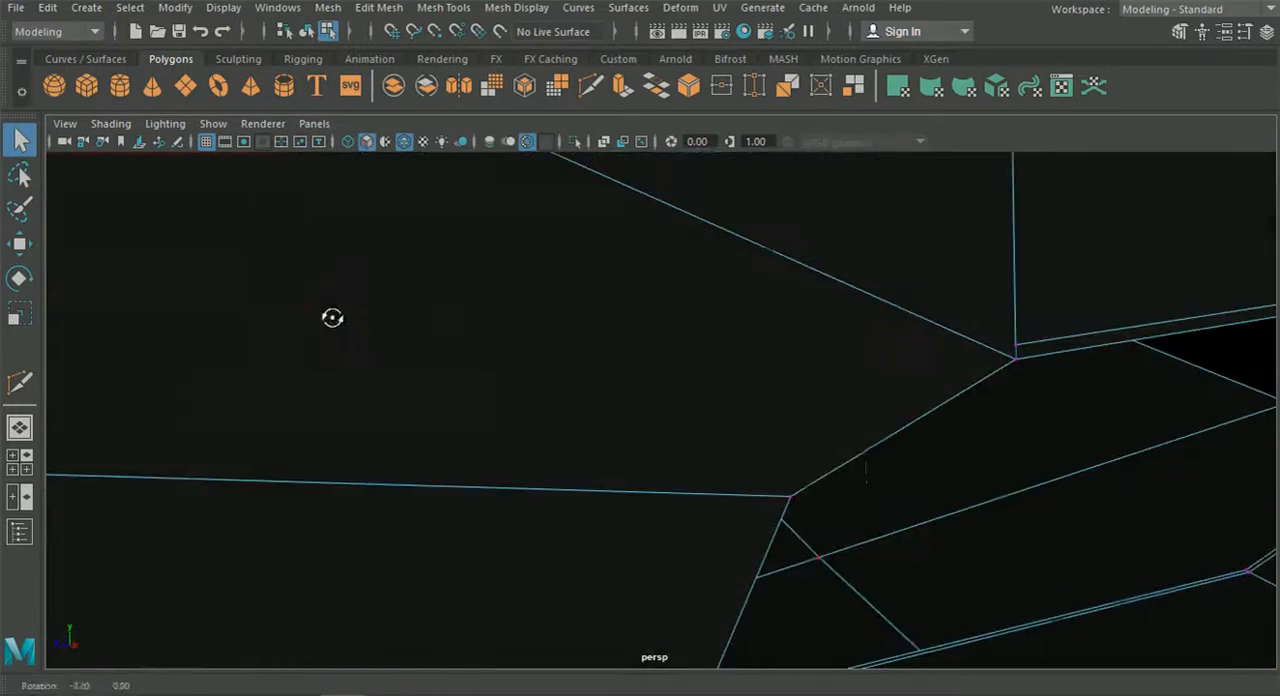
alt+drag(797, 503, 678, 430)
alt+right_drag(678, 430, 550, 382)
alt+middle_drag(550, 382, 758, 460)
alt+right_drag(630, 440, 750, 472)
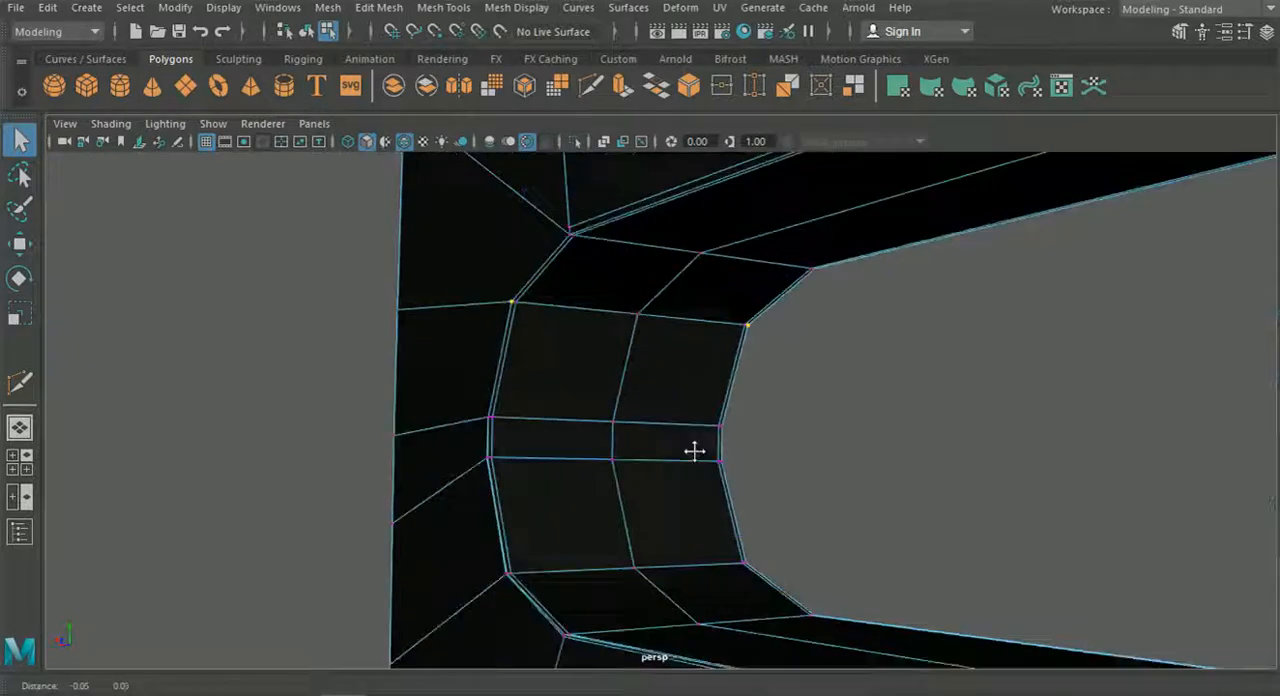
alt+drag(626, 414, 646, 428)
alt+right_drag(646, 428, 705, 458)
scroll(705, 458, down, 4)
alt+middle_drag(726, 460, 752, 472)
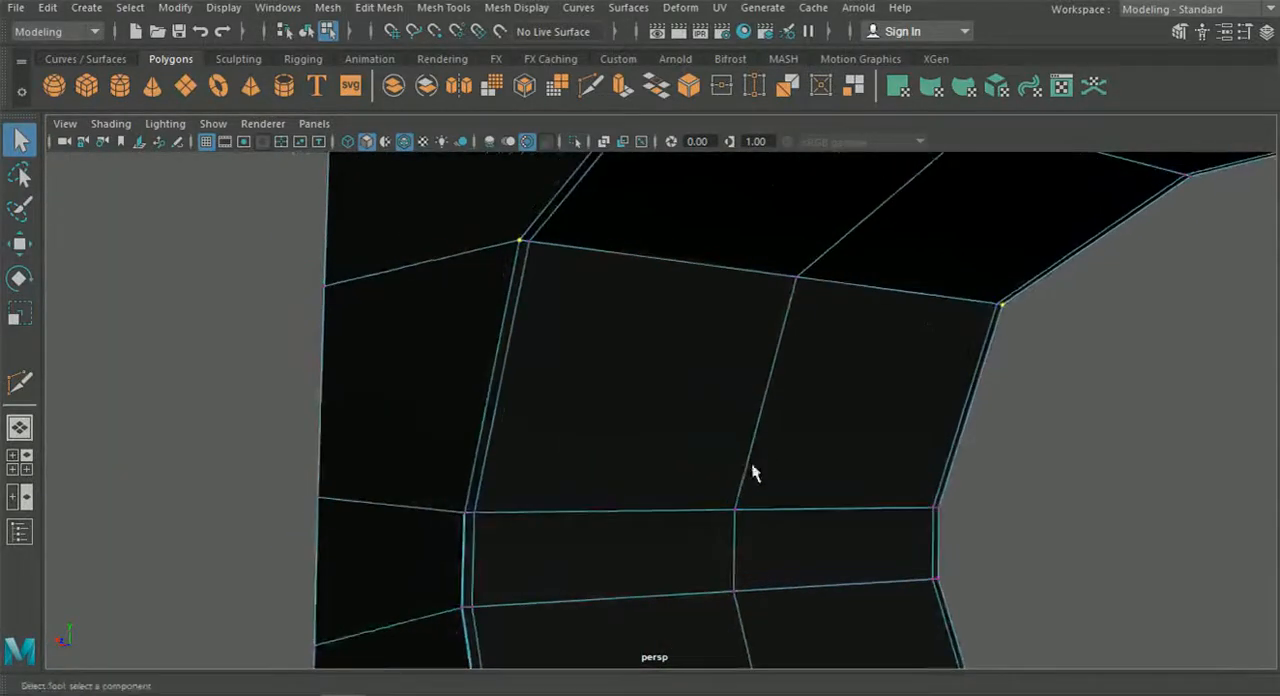
click(379, 7)
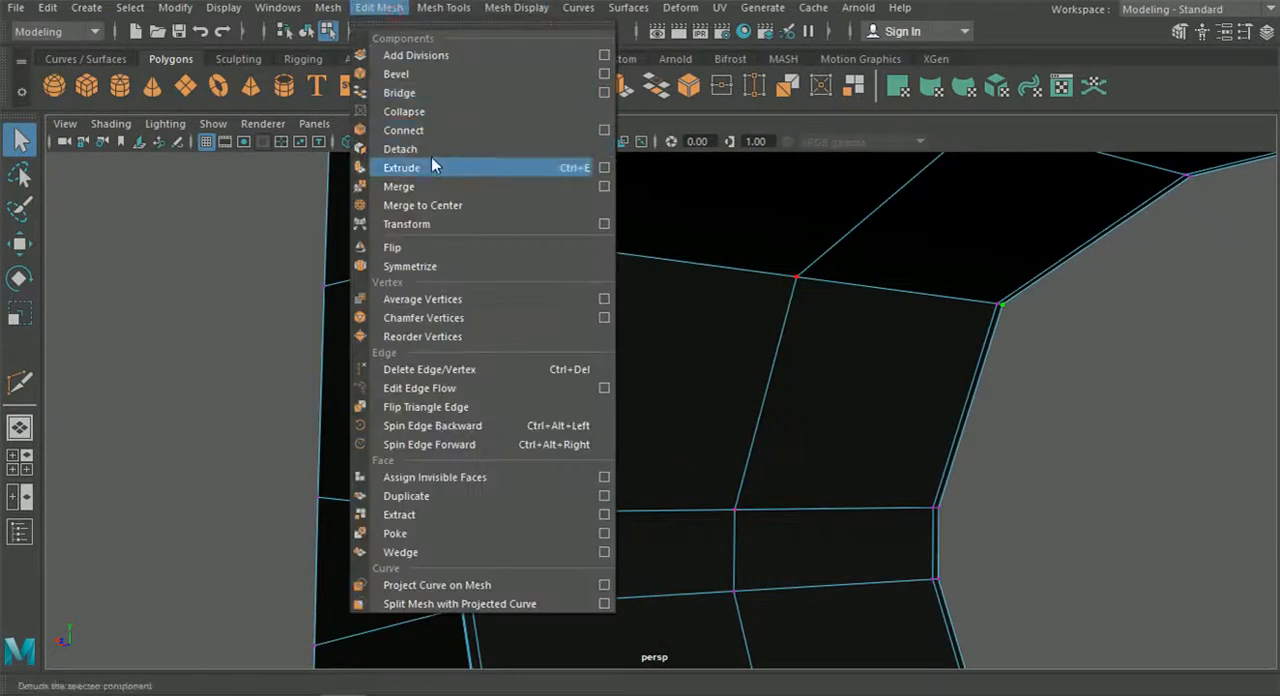
click(431, 185)
alt+drag(431, 185, 557, 289)
Cut the missing supporting edge close to the rim, from the rounded end's side vertex up to the opening's upper corner.
click(597, 90)
alt+middle_drag(694, 437, 711, 375)
click(689, 479)
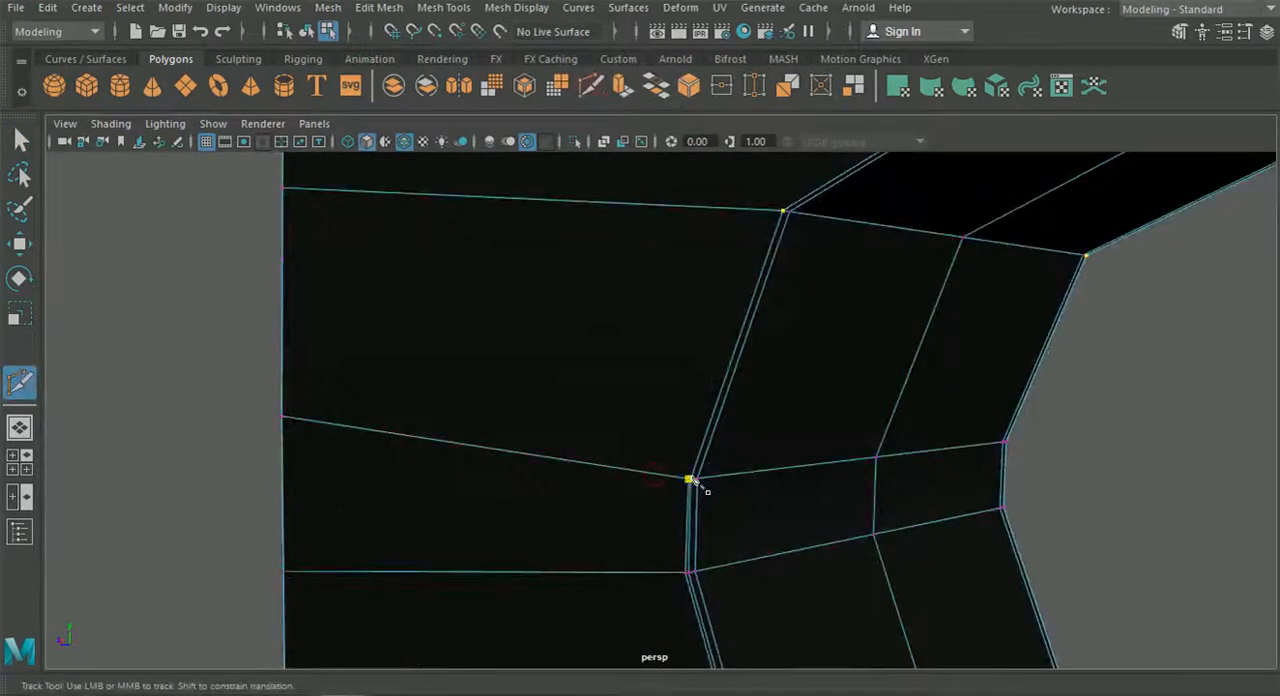
click(781, 214)
scroll(772, 260, down, 6)
alt+drag(770, 262, 757, 299)
scroll(803, 372, up, 2)
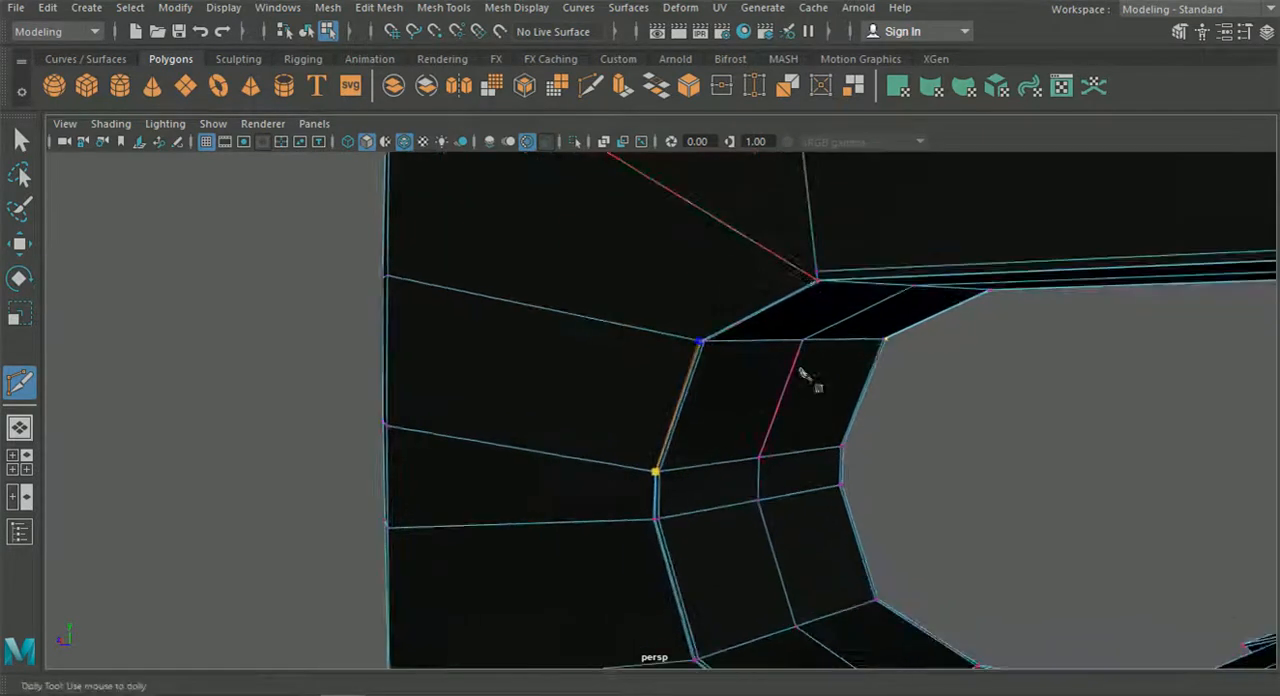
alt+middle_drag(785, 260, 744, 298)
scroll(812, 247, up, 2)
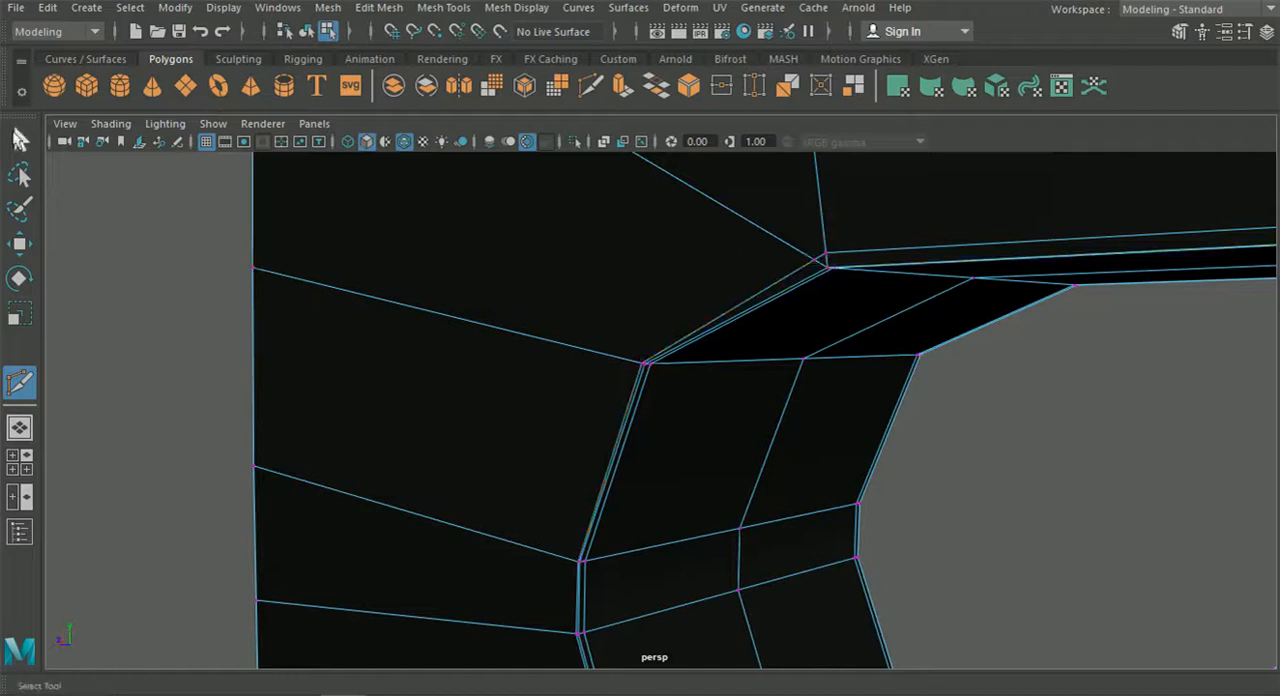
Merge the paired vertices of the supporting edge at both upper corners of the opening.
click(36, 138)
scroll(552, 262, up, 3)
shift+click(858, 232)
click(378, 7)
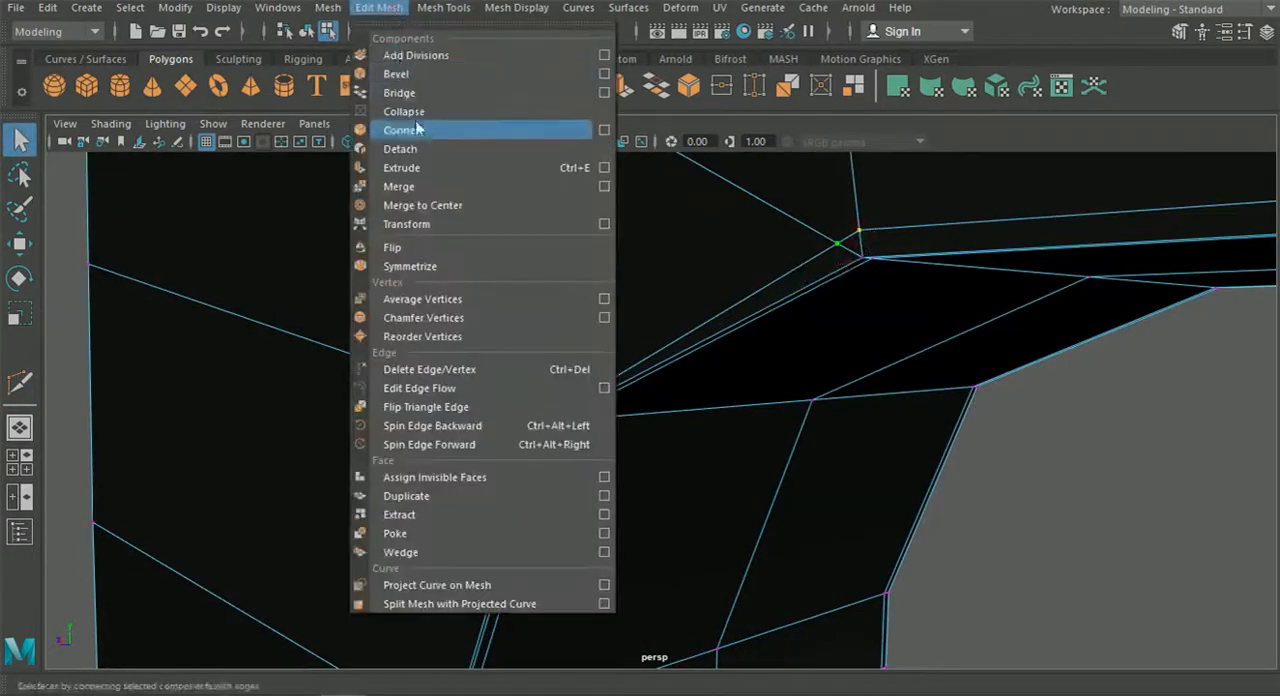
click(419, 187)
alt+drag(569, 266, 1013, 280)
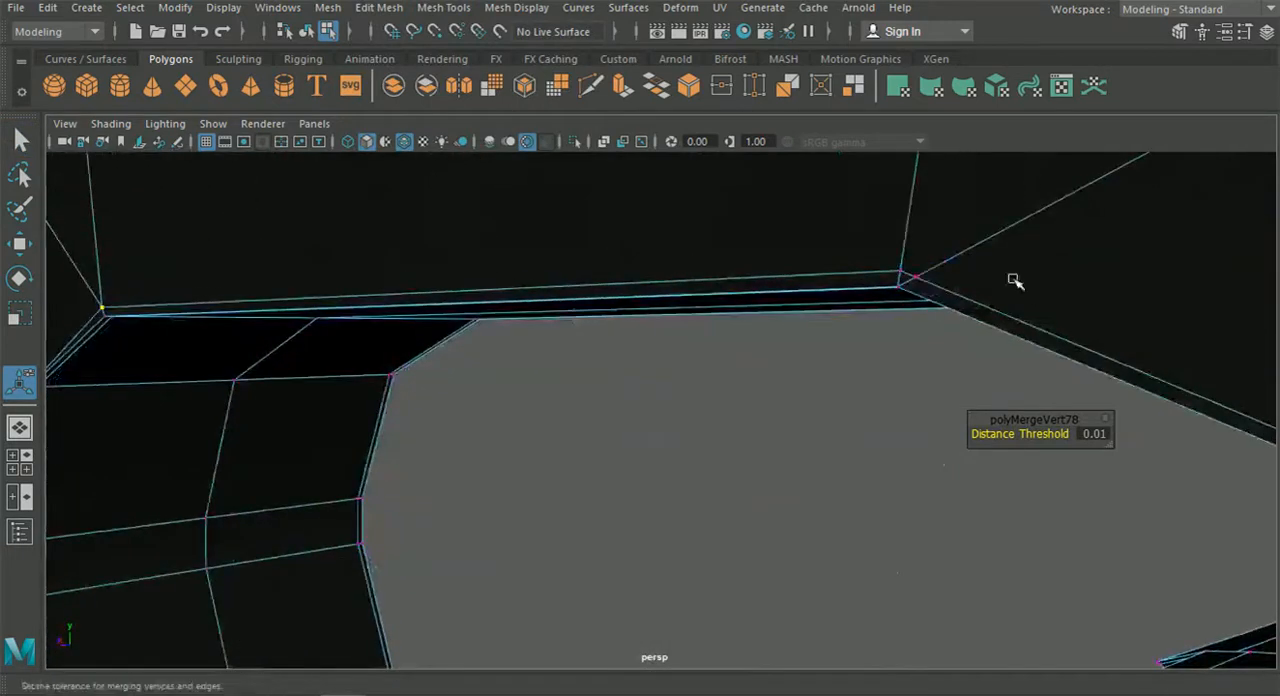
click(900, 270)
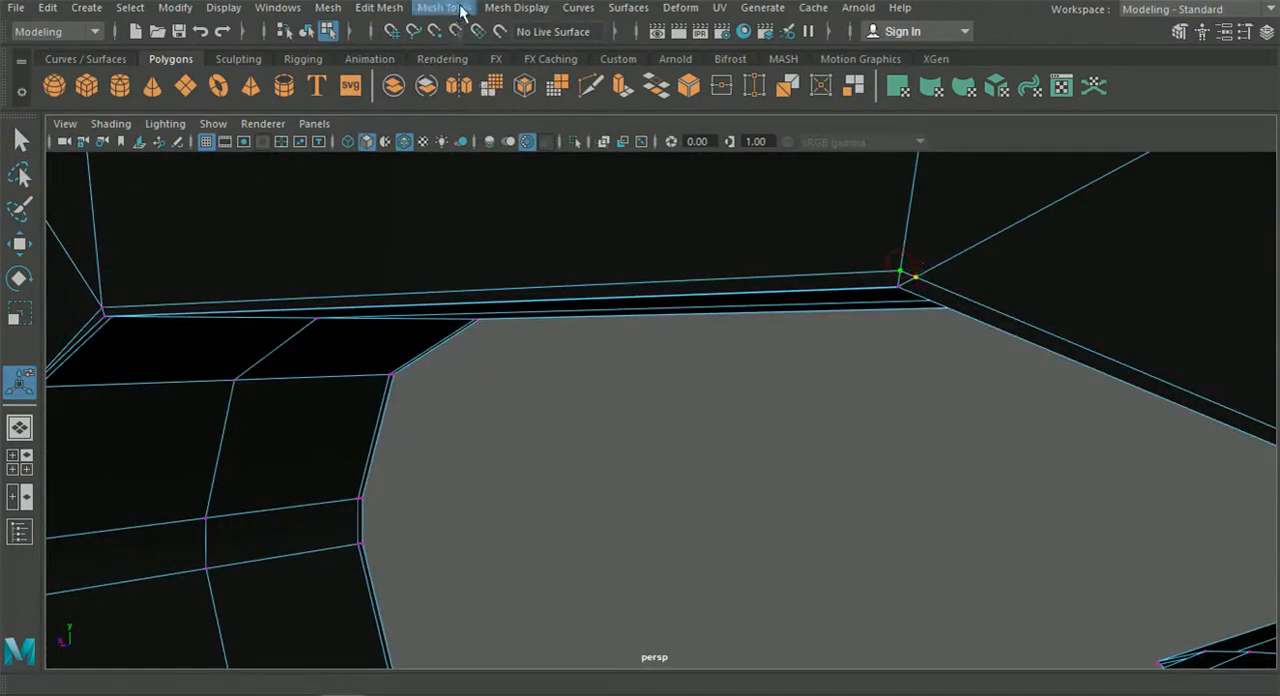
click(378, 7)
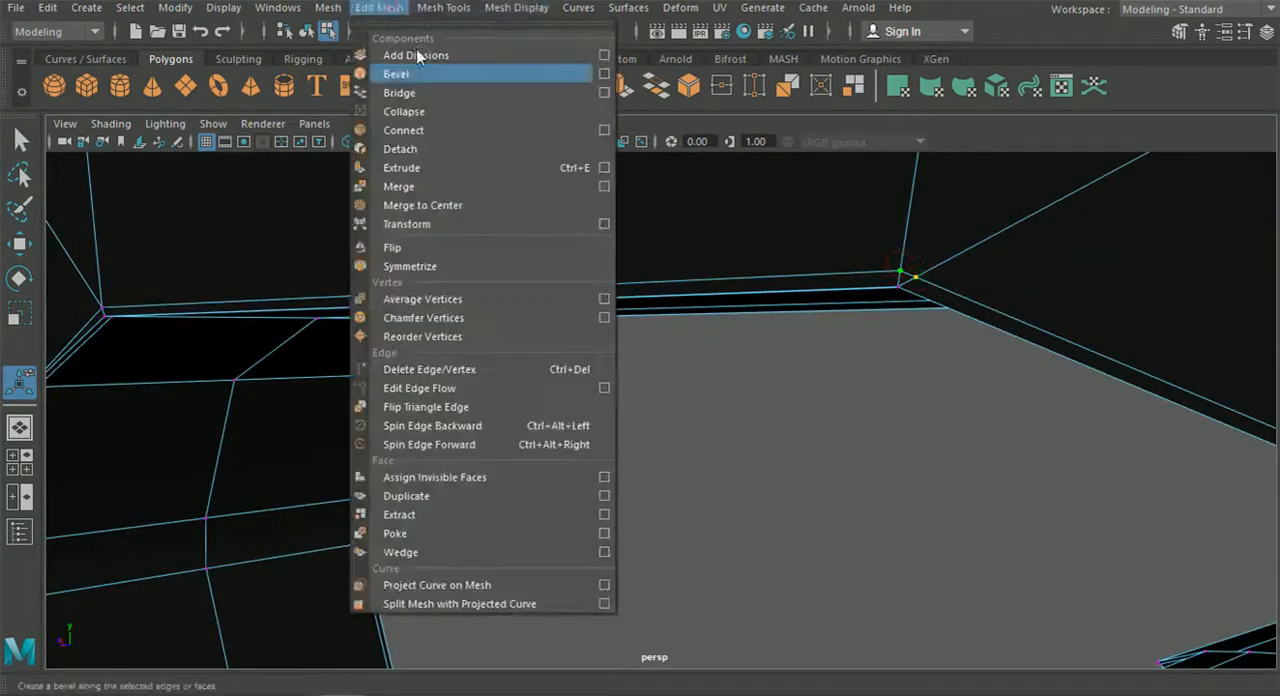
click(419, 187)
alt+drag(426, 197, 516, 276)
Preview the strut smoothed in object mode, inspect the opening's rim from several angles, and return it to unsmoothed display.
click(311, 34)
click(612, 375)
alt+drag(612, 375, 685, 446)
click(678, 364)
key(3)
click(702, 456)
alt+right_drag(702, 456, 683, 470)
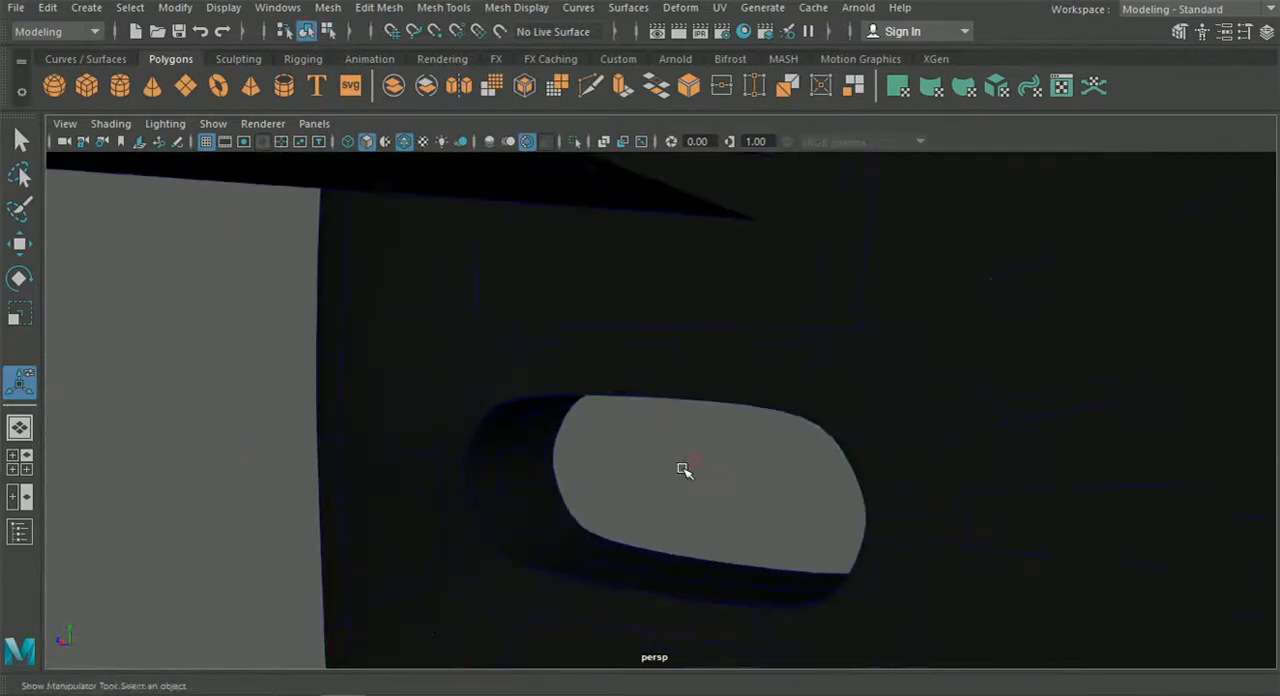
alt+middle_drag(683, 470, 727, 440)
click(404, 141)
mouse_move(583, 354)
alt+mouse_down()
mouse_move(737, 340)
mouse_move(628, 307)
alt+mouse_up()
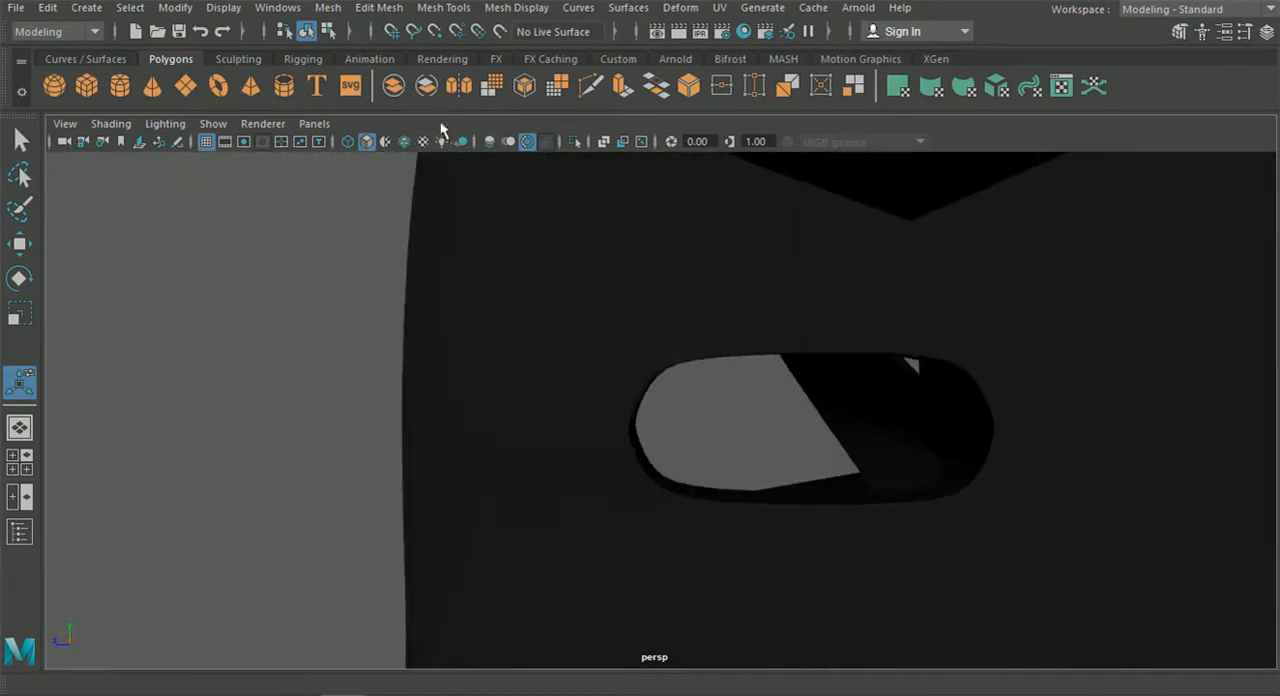
click(546, 322)
key(1)
Insert an edge loop along the full height of the strut's narrow front strip, close to its inner edge.
click(356, 359)
alt+drag(356, 359, 549, 187)
click(634, 352)
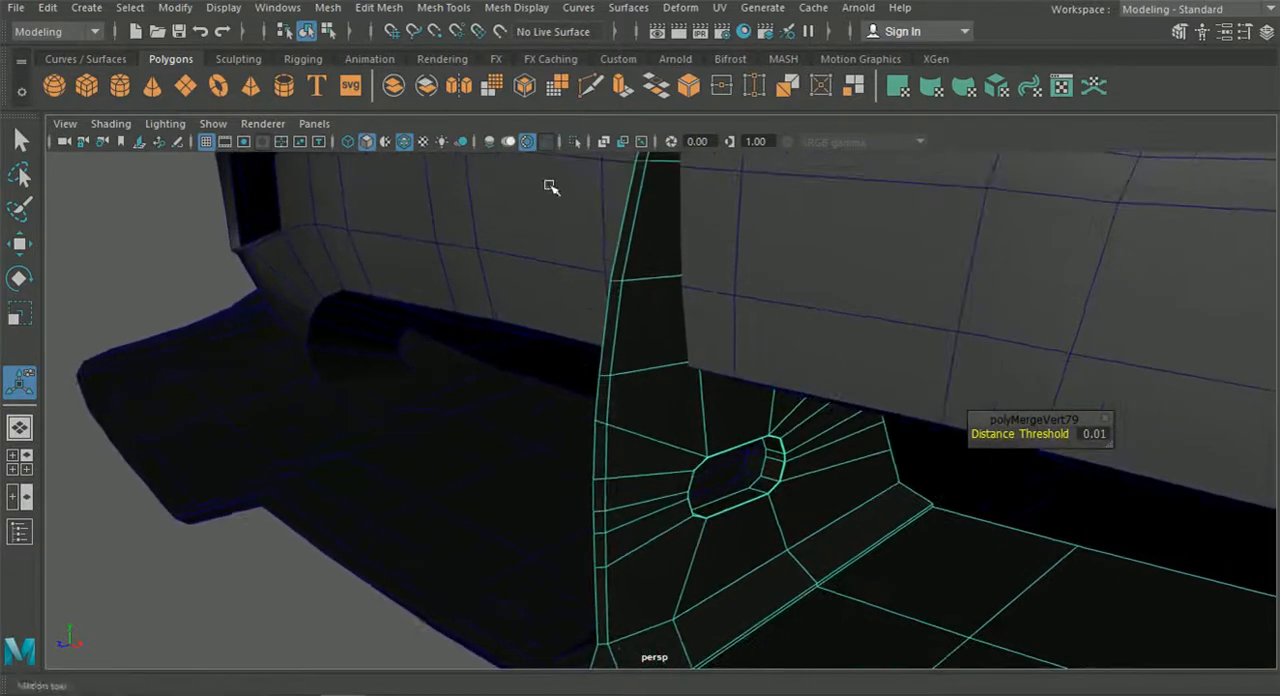
click(446, 8)
click(479, 147)
alt+middle_drag(655, 396, 660, 450)
scroll(643, 354, up, 6)
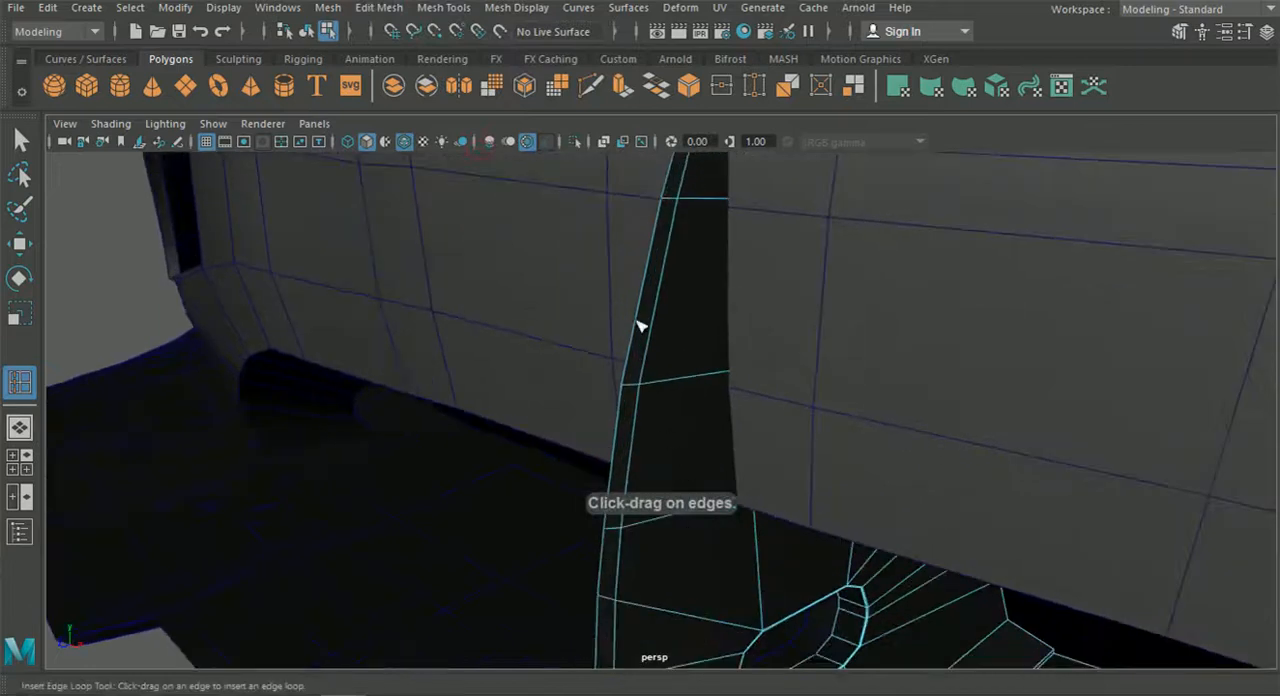
drag(617, 360, 613, 360)
scroll(612, 360, down, 6)
alt+middle_drag(611, 361, 599, 445)
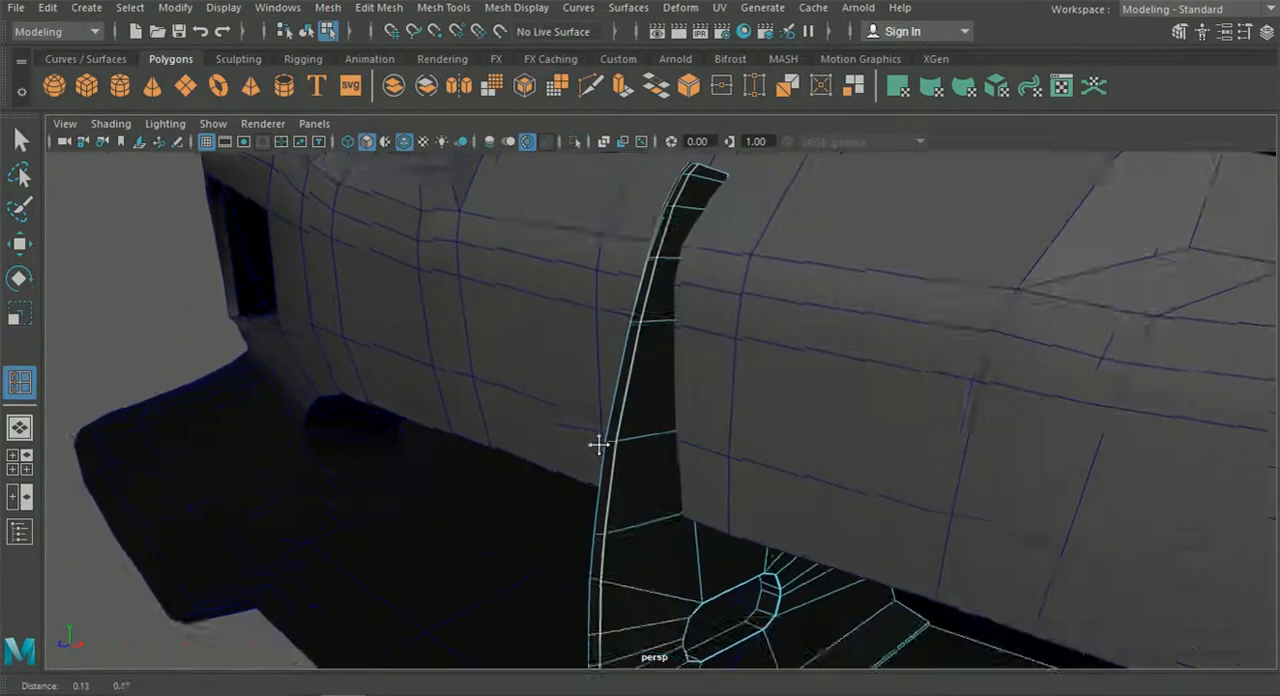
alt+drag(599, 445, 629, 453)
alt+middle_drag(629, 453, 641, 236)
Insert a second edge loop along the strut's front strip, close to its outer edge.
scroll(667, 314, up, 3)
alt+drag(600, 351, 671, 422)
scroll(632, 316, up, 2)
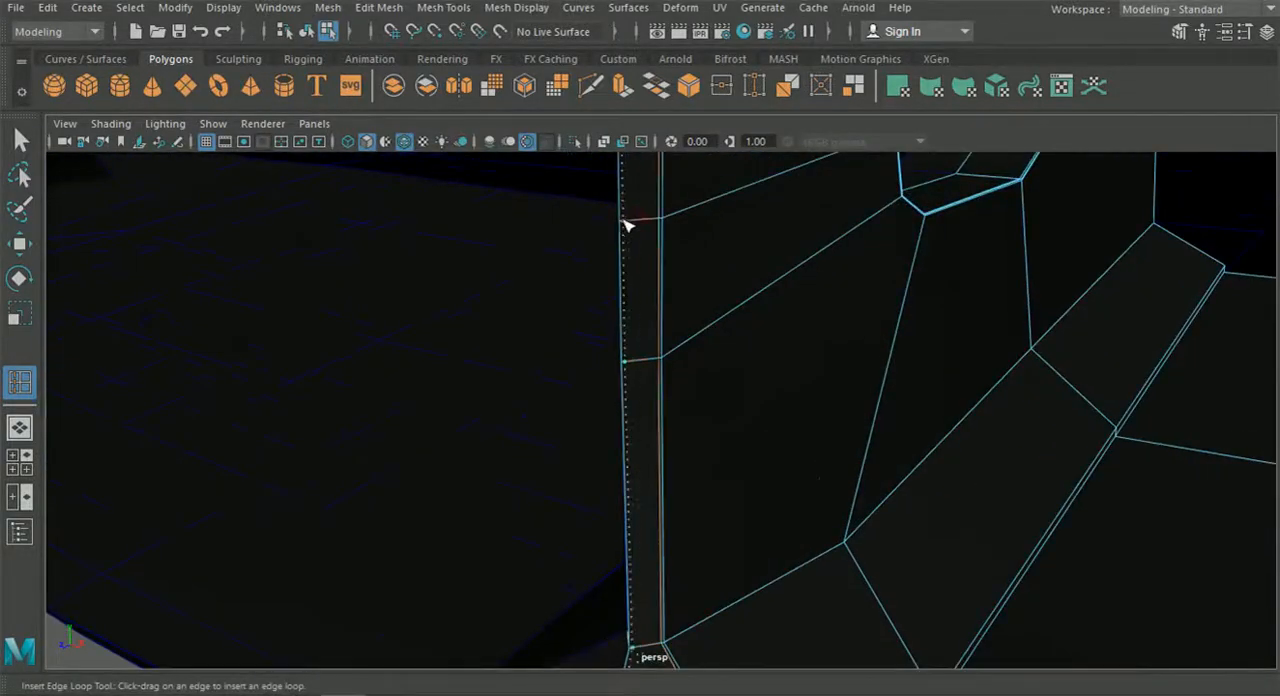
drag(622, 222, 621, 222)
scroll(650, 300, down, 3)
alt+middle_drag(664, 347, 624, 224)
scroll(650, 306, up, 1)
scroll(650, 306, up, 2)
alt+middle_drag(674, 378, 648, 338)
scroll(656, 375, up, 4)
scroll(678, 428, up, 2)
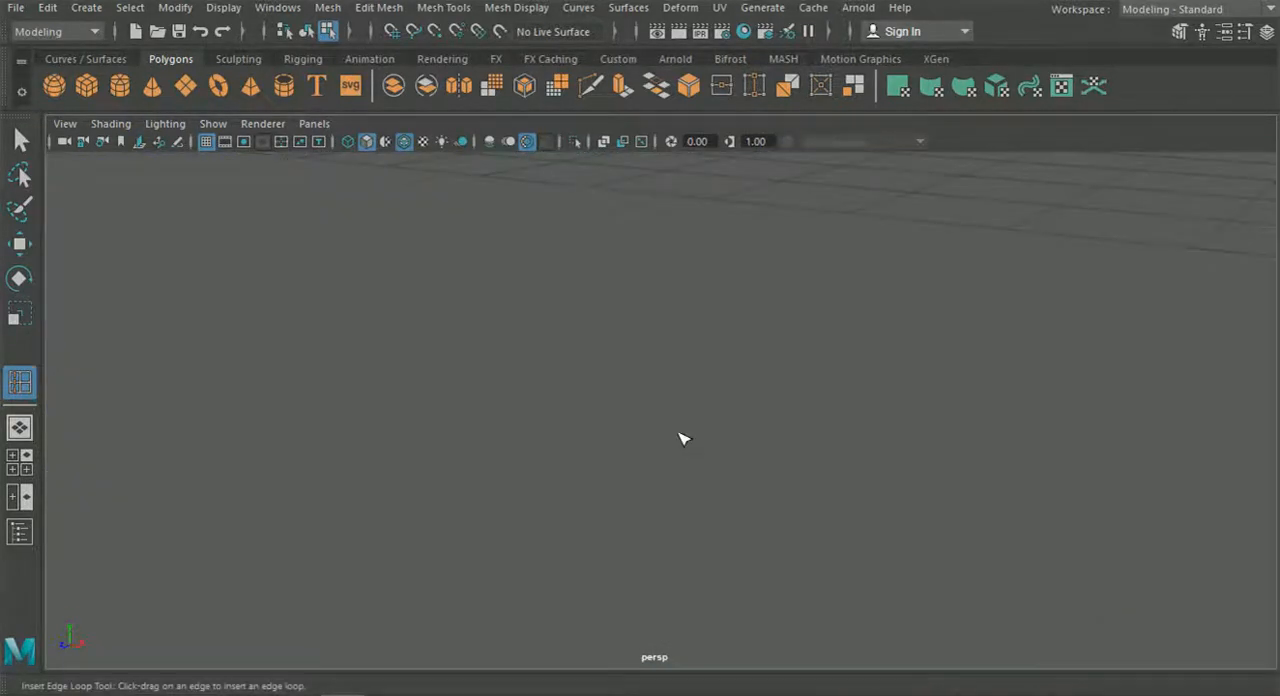
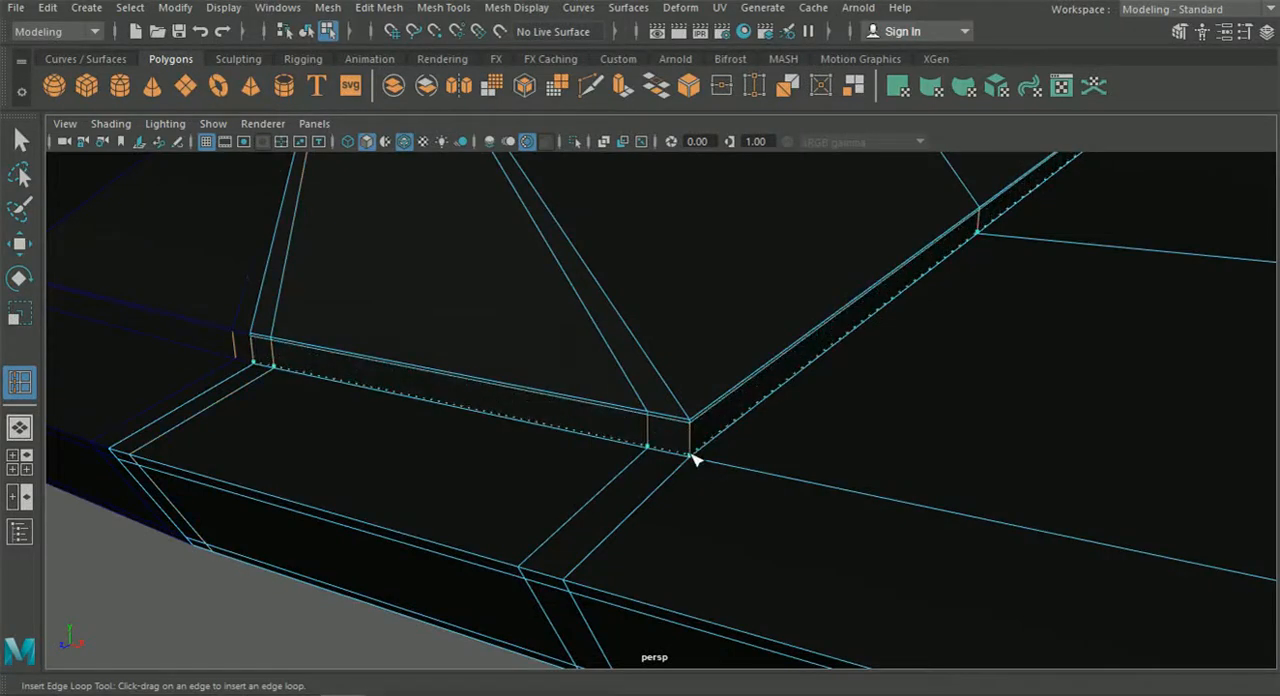
Insert a supporting edge loop around the strut's base where it meets the splitter, and preview the mesh smoothed.
drag(691, 452, 691, 454)
click(309, 35)
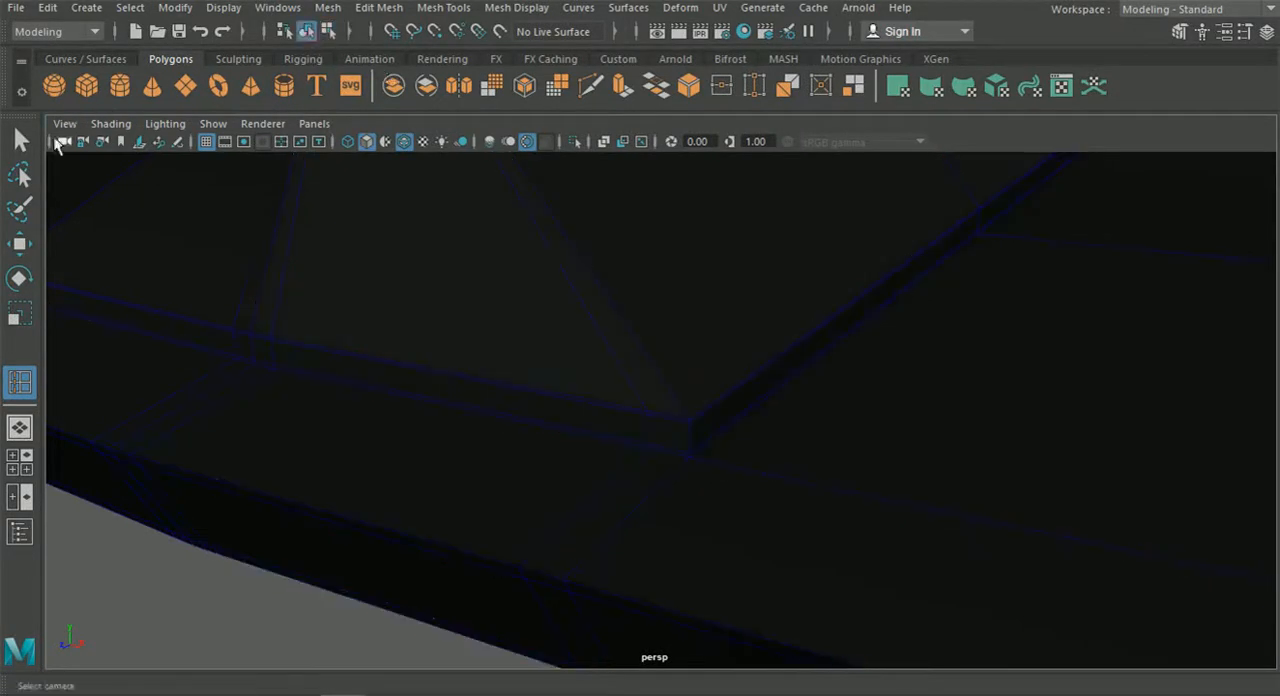
click(24, 141)
click(501, 282)
key(3)
scroll(494, 383, down, 5)
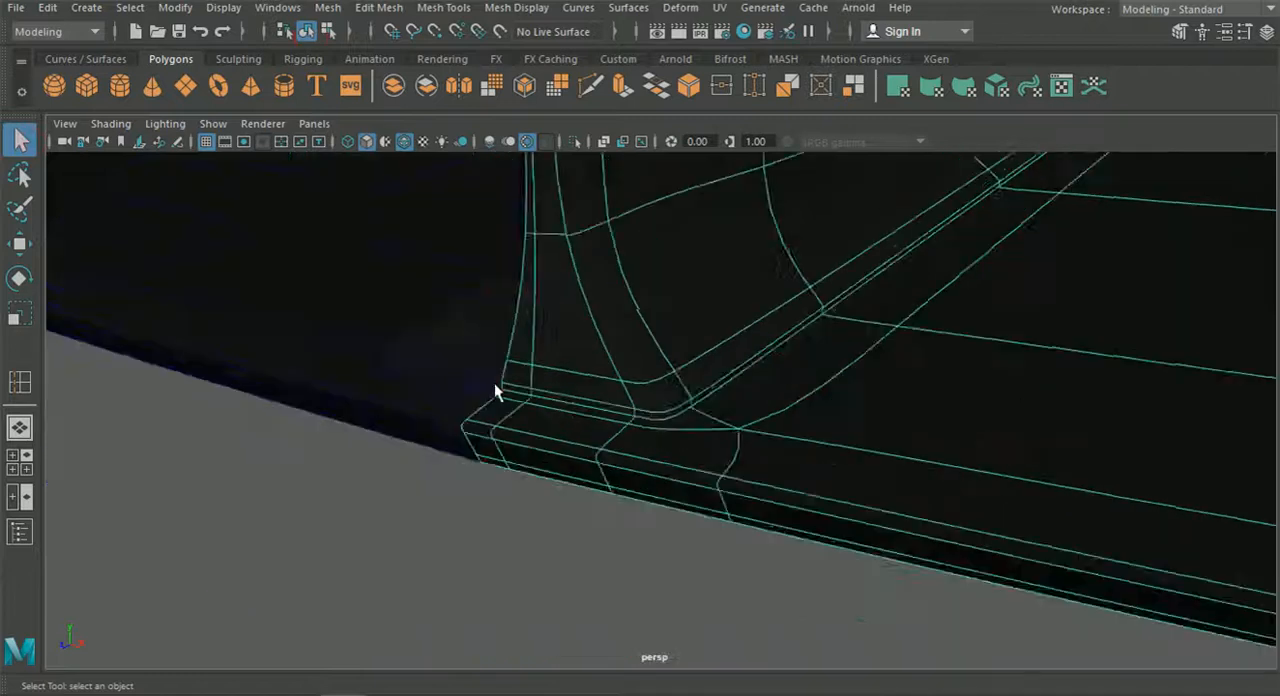
Hide the wireframe overlay and examine the smoothed splitter from the strut's base out to its outer corner.
click(481, 490)
alt+drag(481, 490, 670, 500)
scroll(667, 526, up, 3)
click(402, 146)
mouse_move(600, 440)
alt+mouse_down()
mouse_move(586, 463)
mouse_move(438, 345)
alt+mouse_up()
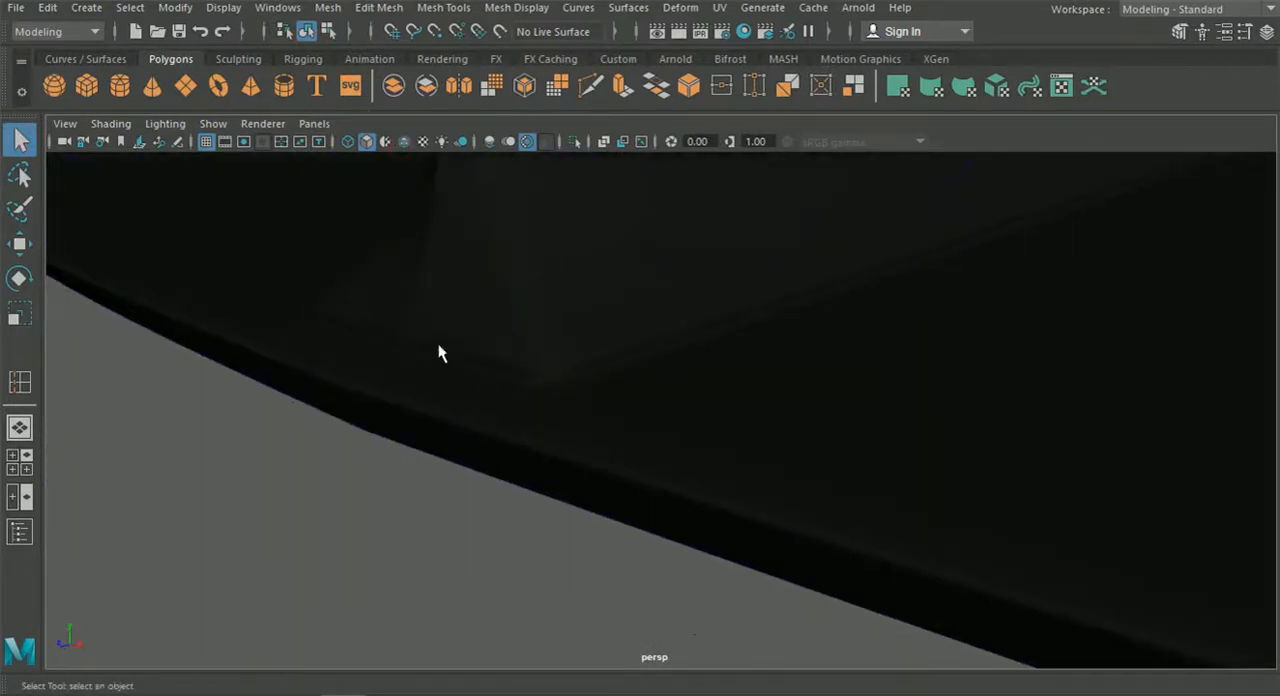
scroll(604, 361, down, 3)
mouse_move(604, 361)
alt+mouse_down()
mouse_move(780, 374)
mouse_move(783, 394)
mouse_move(704, 400)
alt+mouse_up()
alt+drag(773, 316, 489, 389)
alt+middle_drag(489, 389, 377, 349)
scroll(727, 417, down, 3)
alt+middle_drag(727, 417, 660, 388)
scroll(846, 420, up, 2)
alt+drag(846, 420, 1003, 455)
Return the splitter to unsmoothed display and insert an edge loop on its upper surface, close to the curved outer edge.
click(1003, 453)
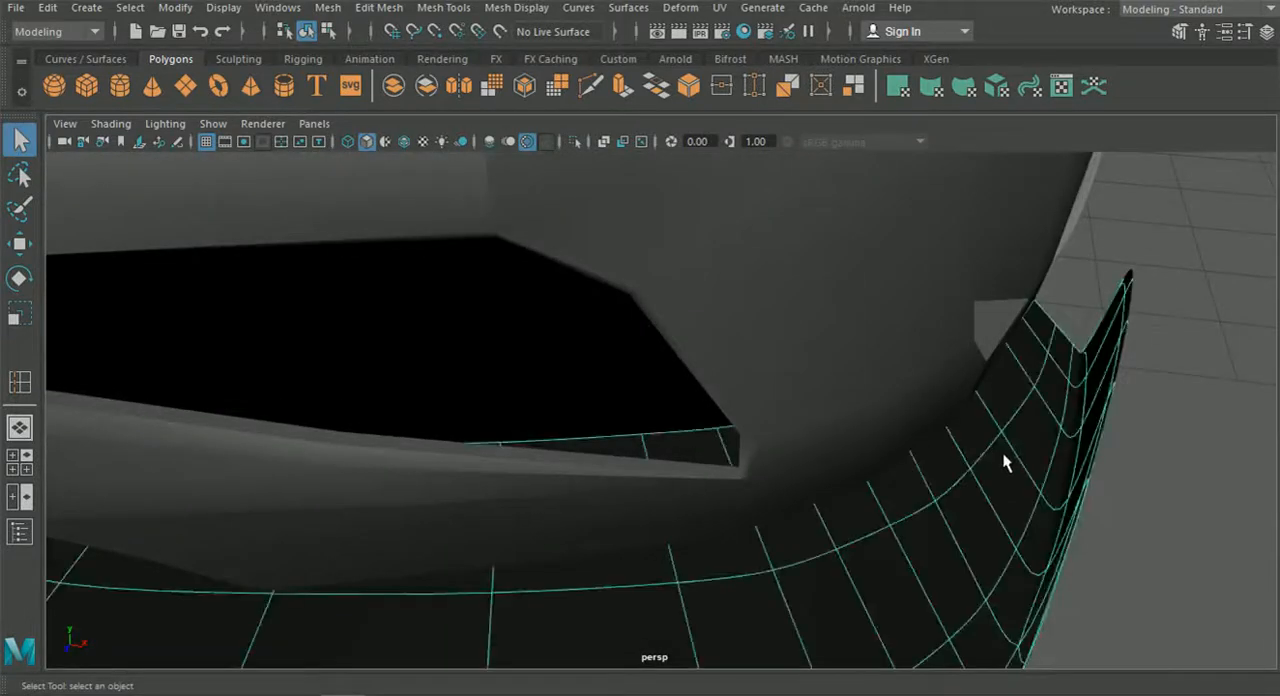
alt+middle_drag(1008, 457, 986, 441)
alt+drag(986, 441, 786, 443)
scroll(785, 445, up, 3)
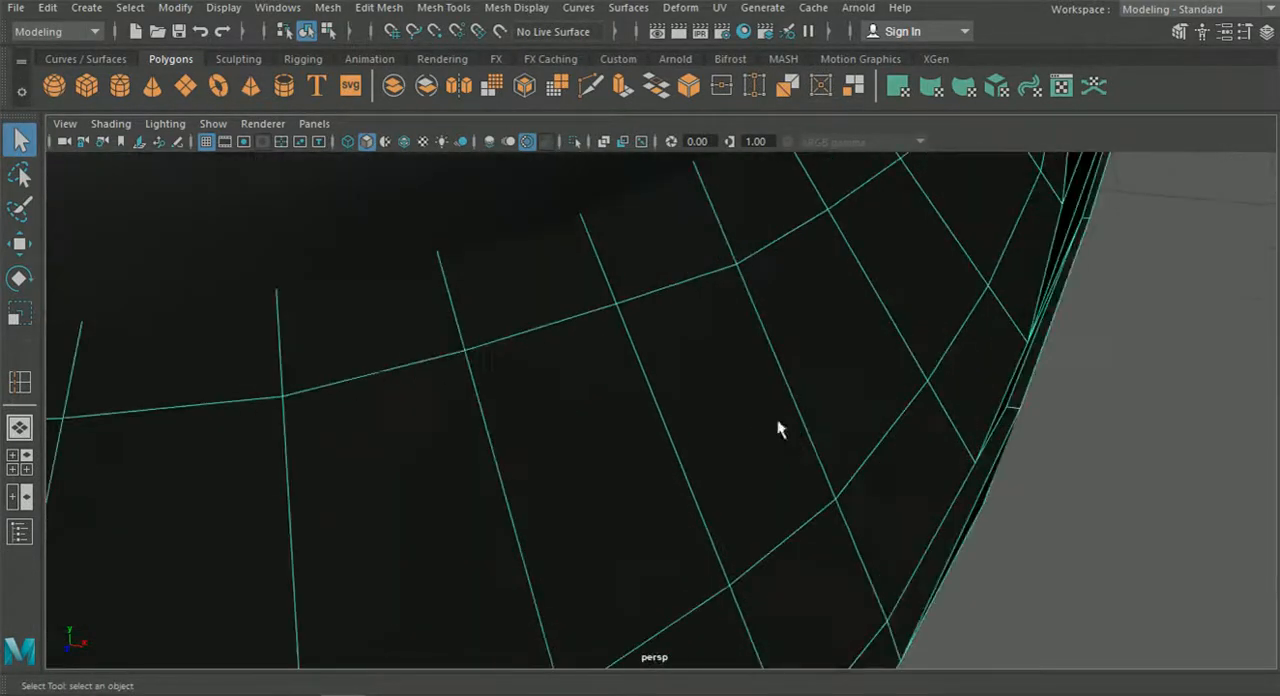
click(385, 8)
mouse_move(445, 10)
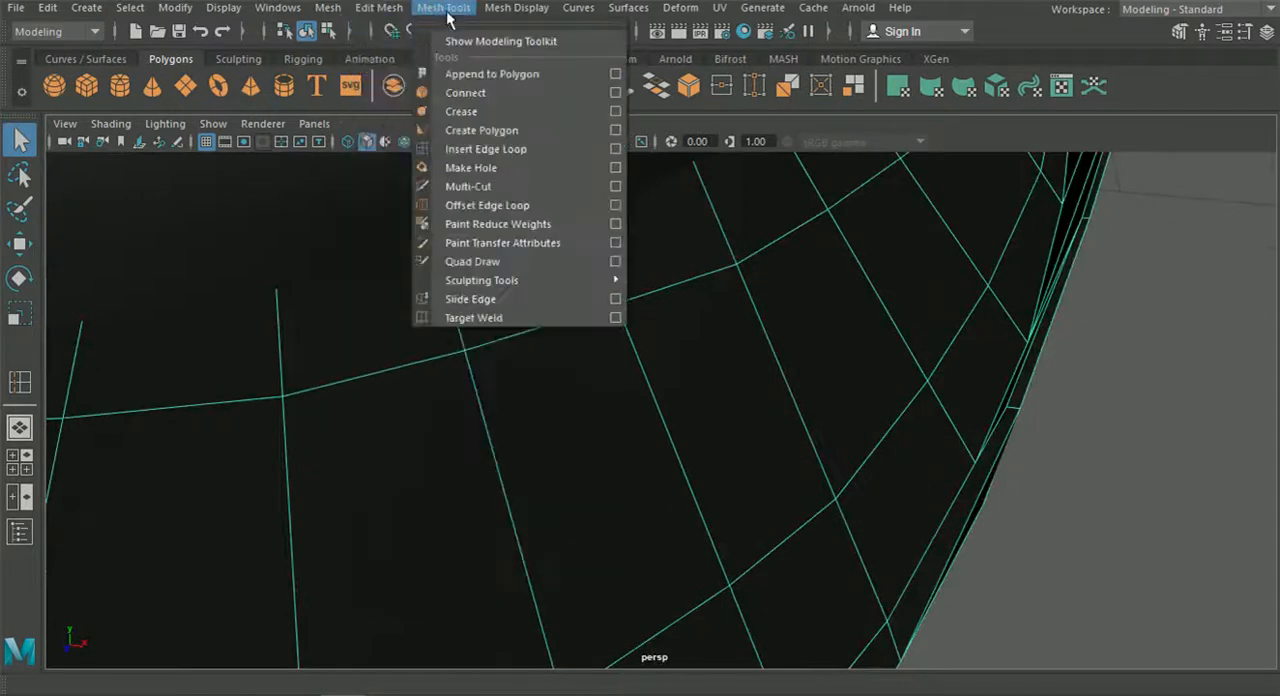
click(491, 149)
alt+middle_drag(811, 383, 746, 283)
alt+drag(746, 283, 789, 427)
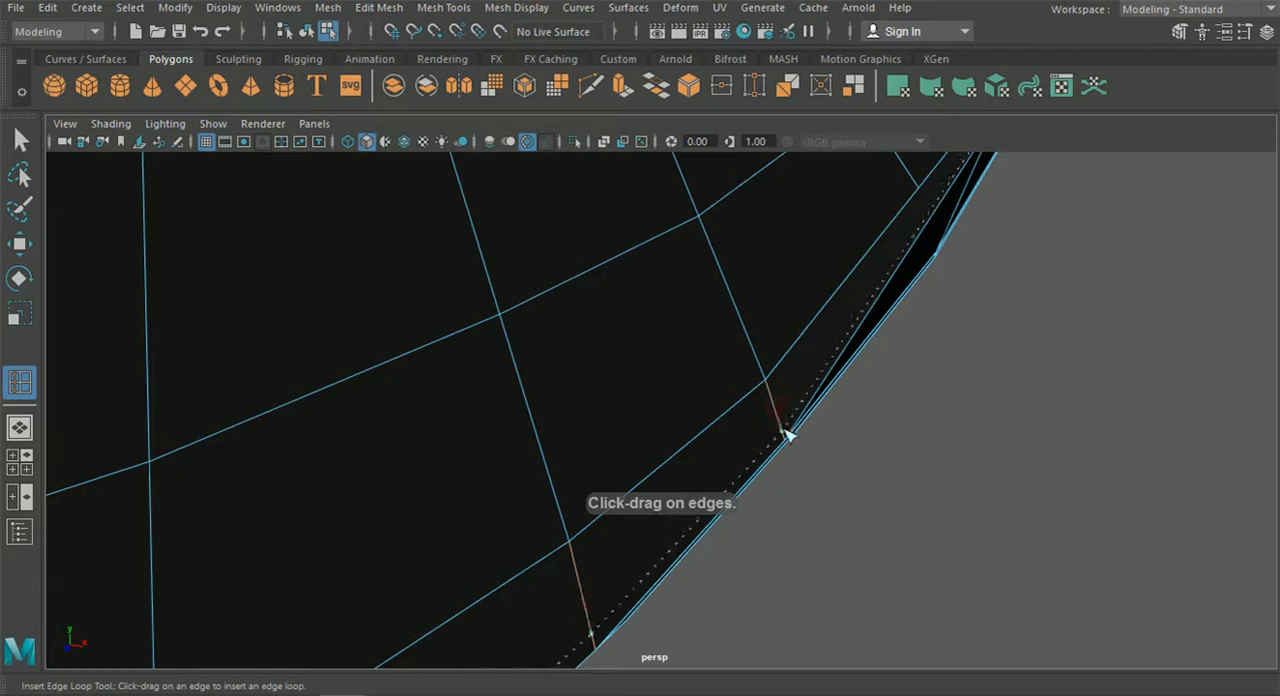
Insert another edge loop along the splitter's raised outer end, close to the fold with the flat surface.
alt+drag(786, 437, 510, 433)
alt+drag(498, 388, 614, 405)
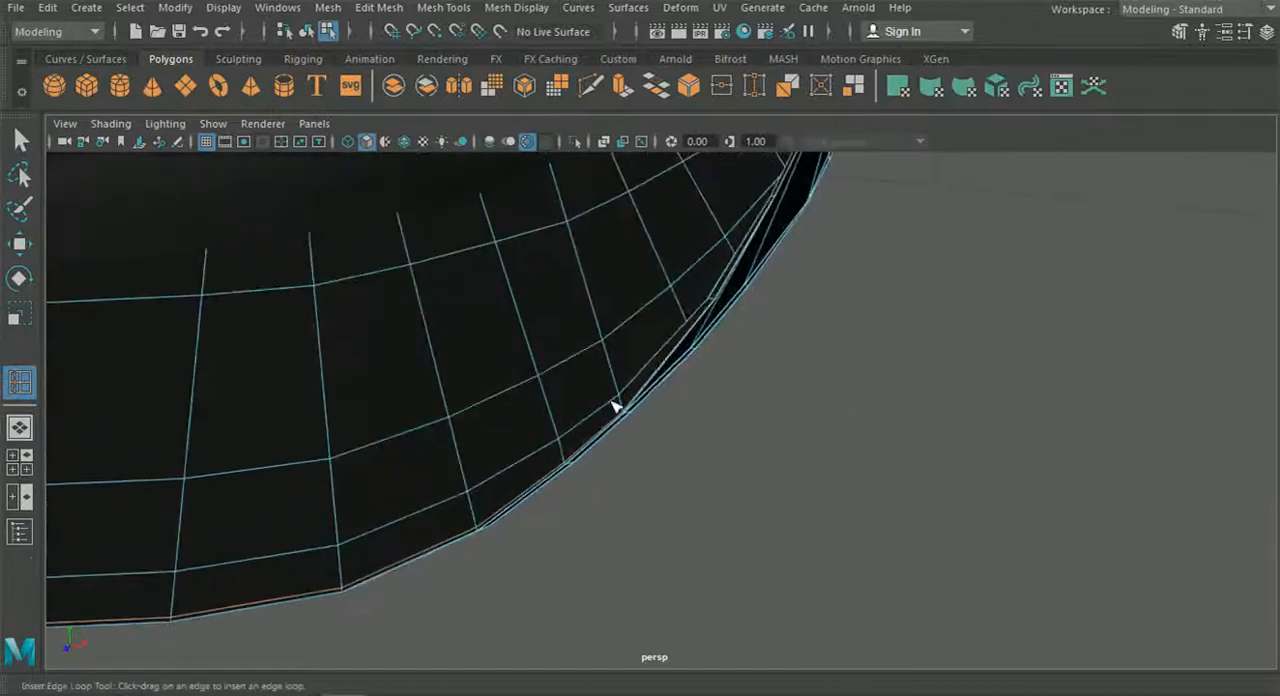
alt+right_drag(614, 405, 717, 515)
alt+drag(505, 392, 549, 414)
alt+middle_drag(549, 414, 692, 401)
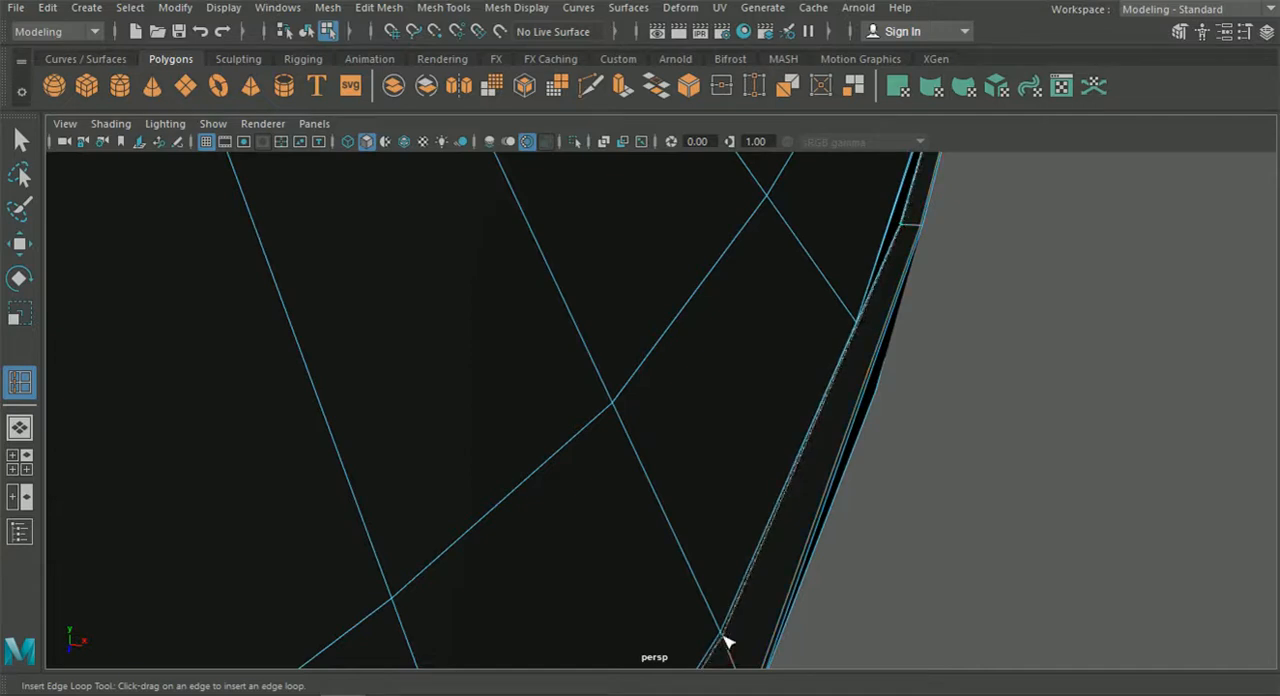
Preview the splitter smoothed in object mode, examine its curved outer corner and front lip, and return it to unsmoothed display.
key(F8)
click(367, 254)
key(3)
click(1001, 301)
scroll(1001, 301, down, 3)
alt+drag(1001, 303, 956, 393)
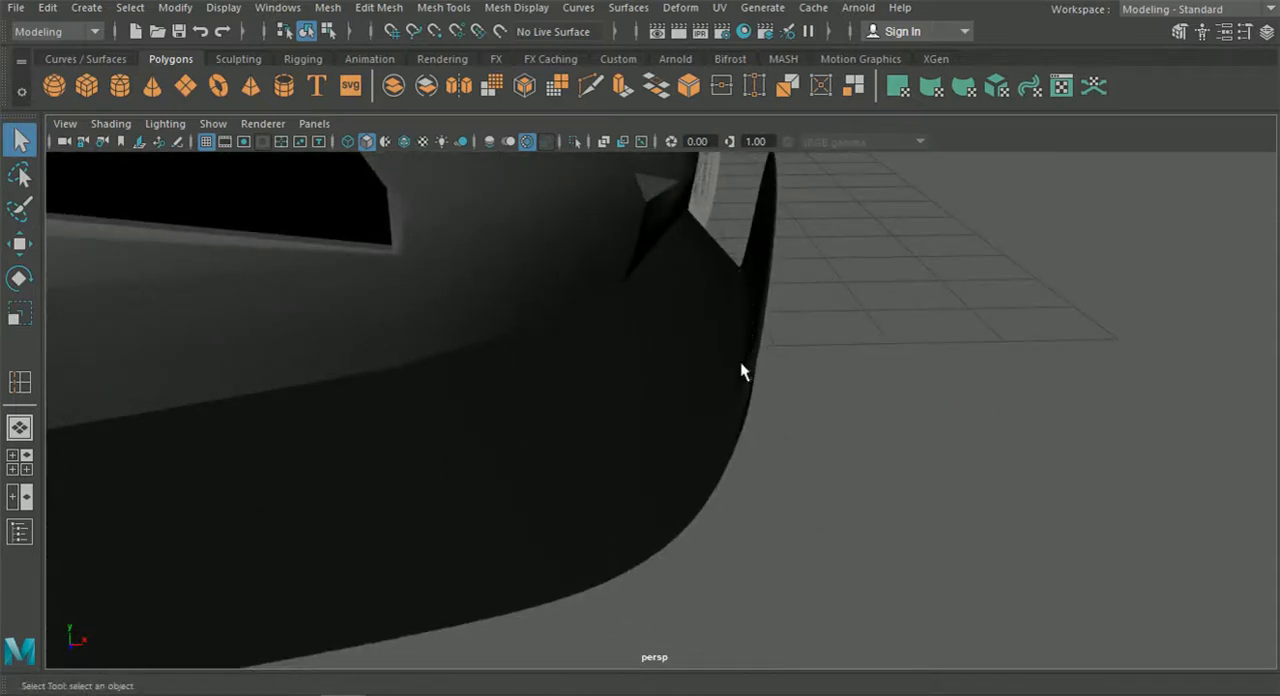
alt+drag(746, 362, 534, 286)
alt+middle_drag(534, 286, 623, 392)
alt+drag(623, 392, 755, 450)
alt+drag(832, 286, 666, 360)
click(667, 357)
key(1)
scroll(666, 357, up, 3)
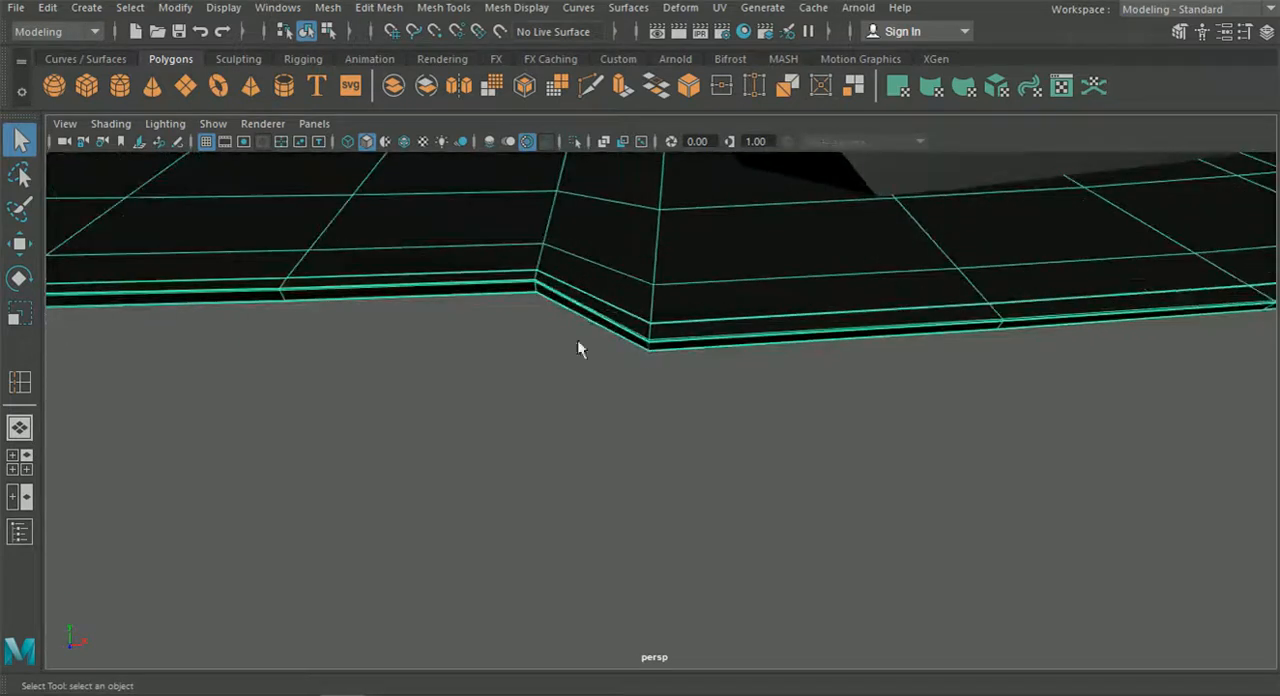
Insert edge loops on the splitter's raised end, one close to its rear edge and one beside the upper front corner.
scroll(523, 280, down, 2)
alt+drag(751, 360, 862, 323)
click(379, 8)
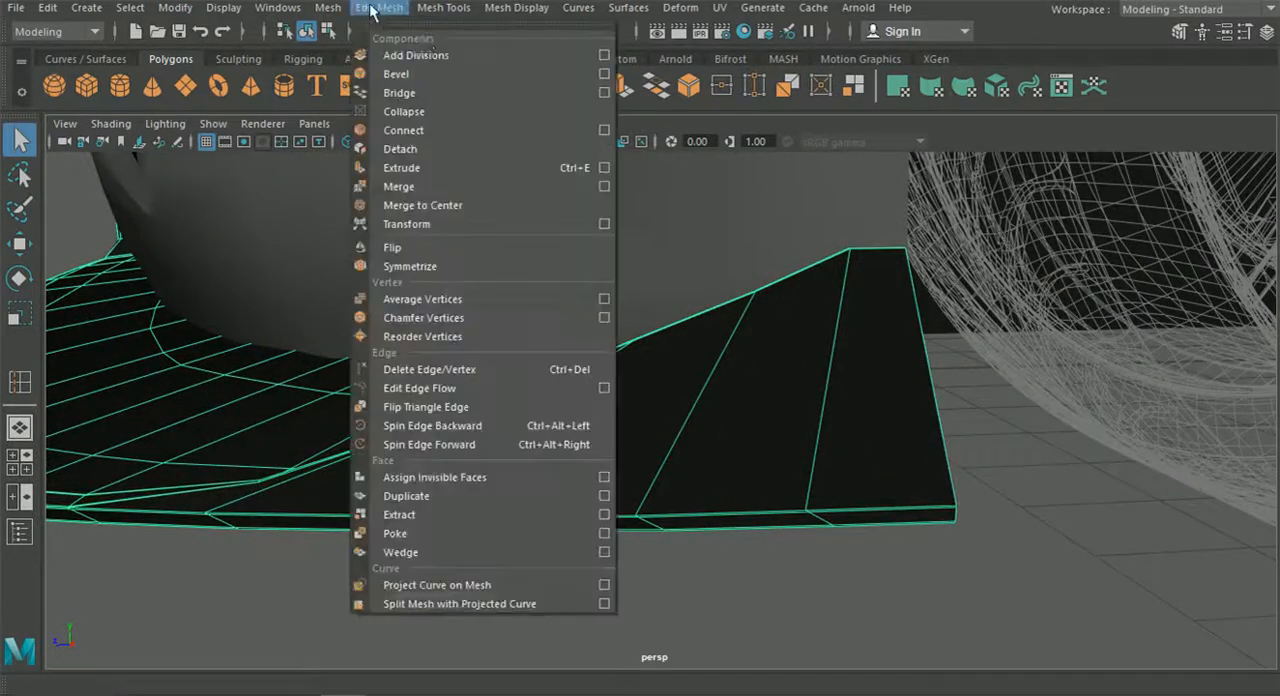
click(444, 8)
click(485, 149)
alt+drag(886, 283, 809, 451)
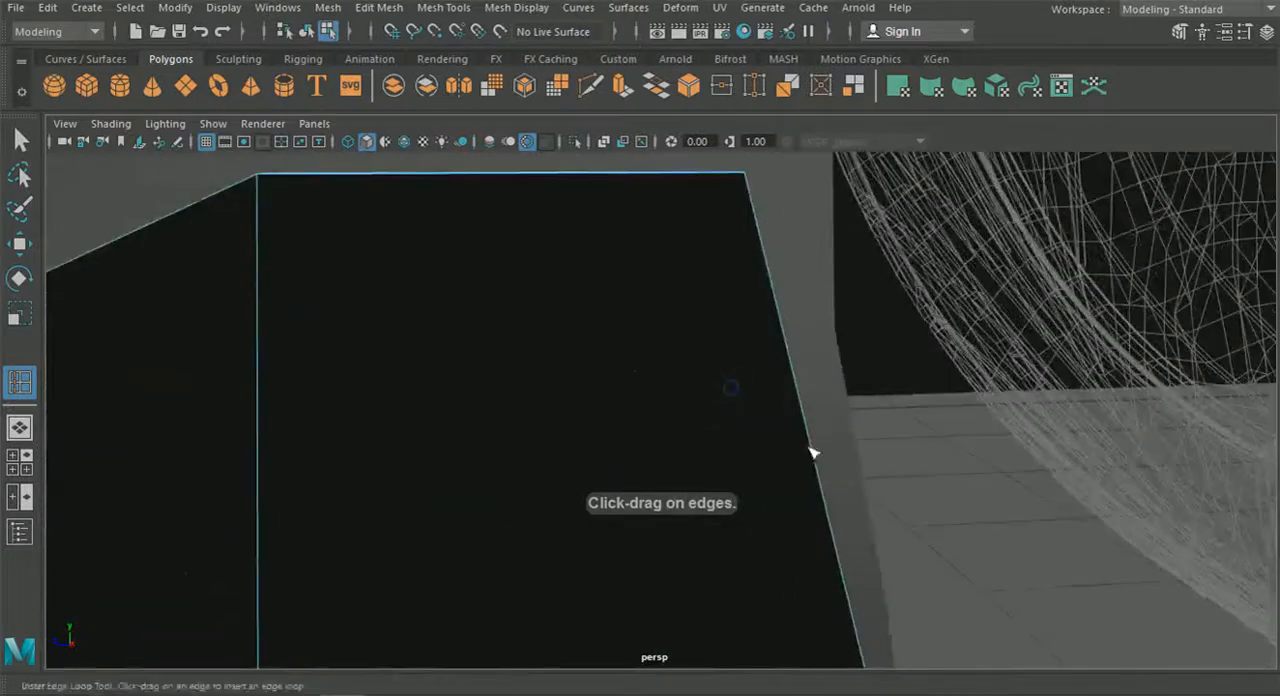
drag(709, 175, 741, 193)
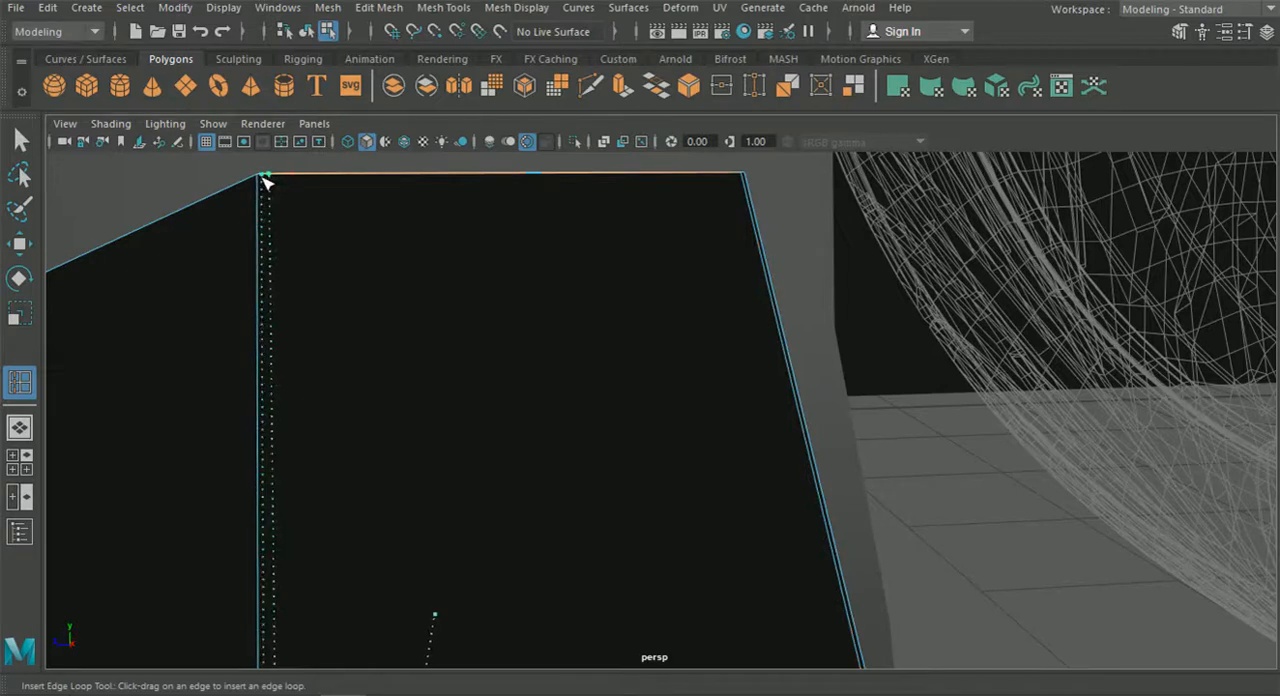
click(20, 140)
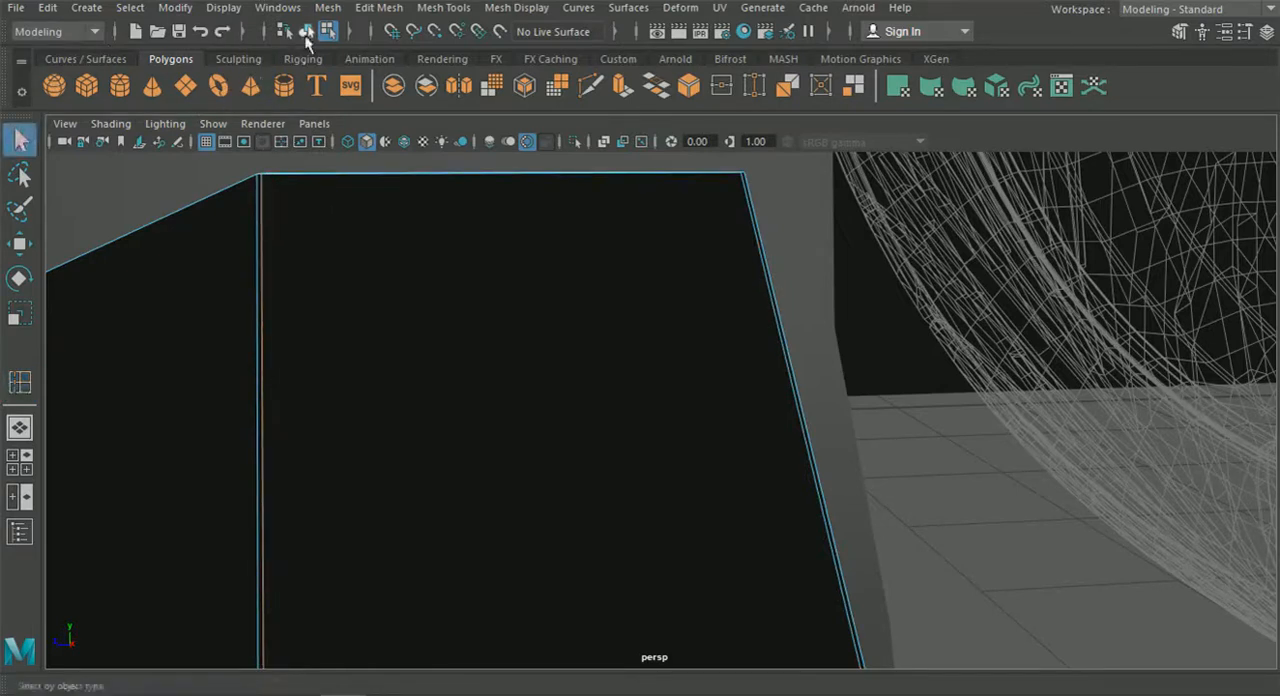
Preview the raised end smoothed, examine its upper corners and side, and return it to unsmoothed display.
right_drag(655, 398, 709, 355)
key(3)
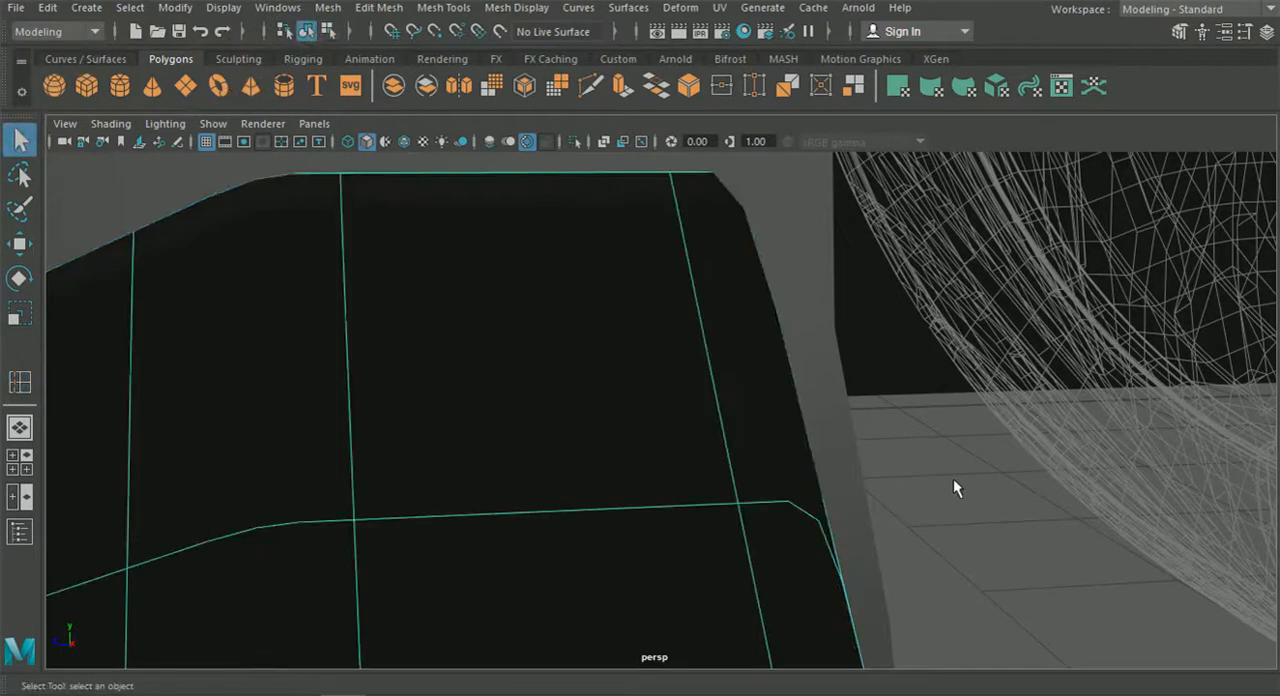
click(951, 485)
alt+drag(729, 421, 914, 379)
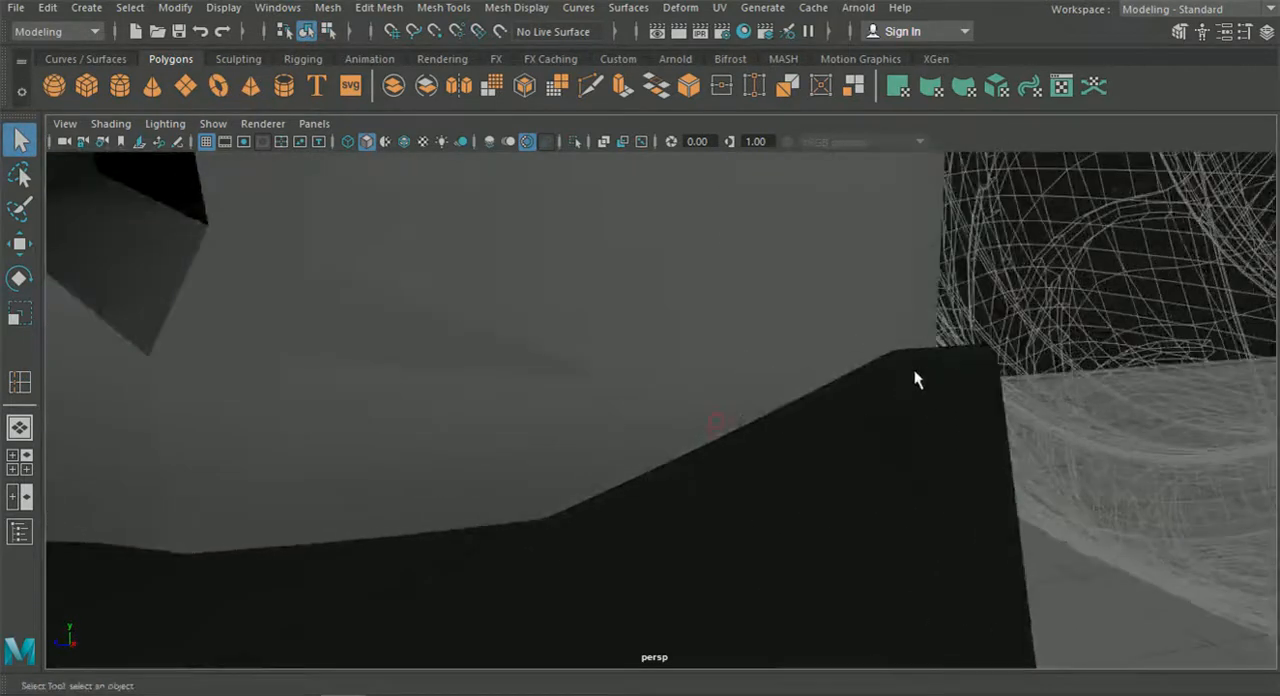
click(942, 446)
alt+drag(914, 460, 690, 391)
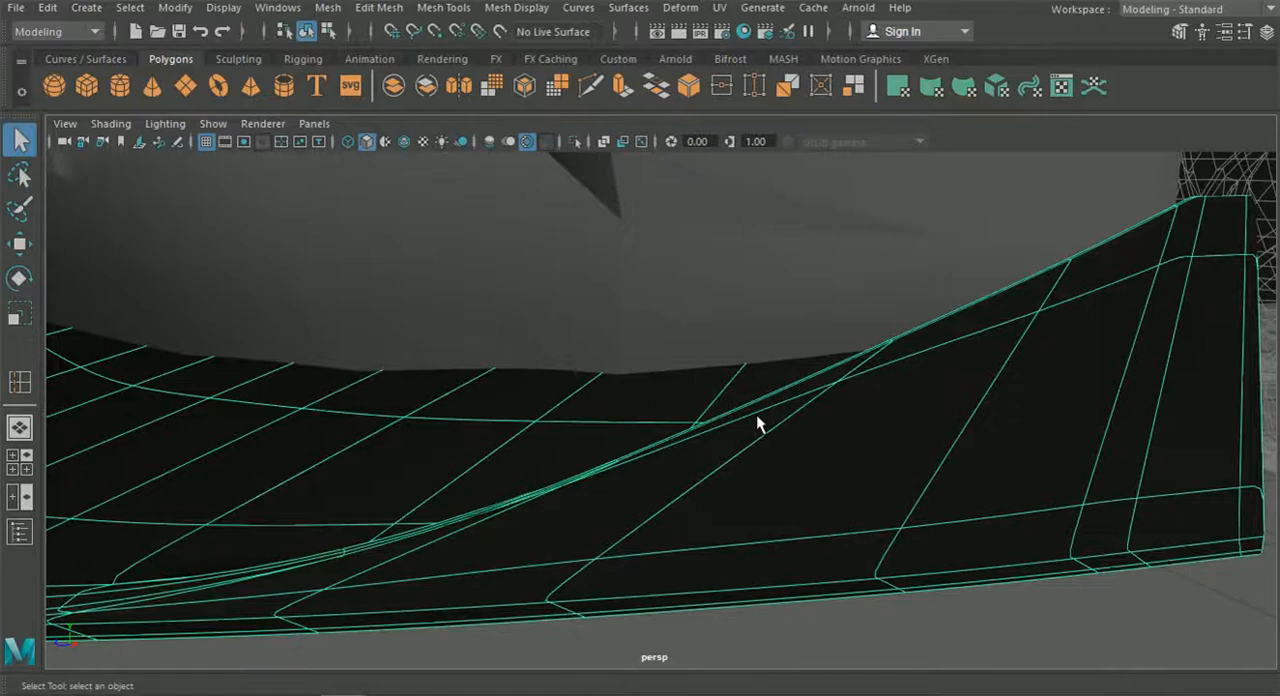
key(1)
Show the wireframe overlay and examine the angled step in the splitter's front lip, briefly previewing it smoothed.
alt+middle_drag(1006, 460, 772, 445)
scroll(837, 450, up, 5)
scroll(837, 450, down, 2)
alt+drag(772, 445, 480, 428)
alt+middle_drag(480, 428, 900, 466)
alt+drag(609, 469, 670, 450)
click(404, 141)
mouse_move(671, 523)
alt+mouse_down()
mouse_move(566, 489)
mouse_move(689, 351)
mouse_move(765, 401)
alt+mouse_up()
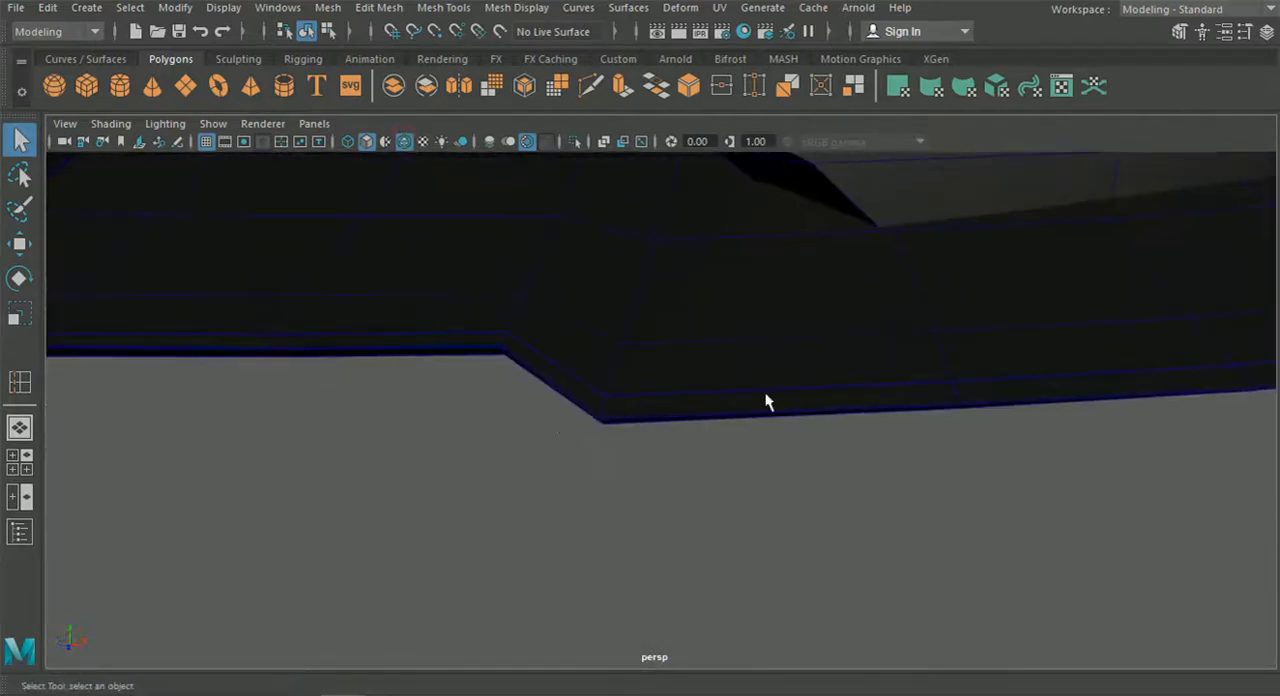
alt+drag(587, 419, 620, 321)
alt+middle_drag(620, 321, 629, 429)
click(646, 366)
alt+middle_drag(646, 366, 634, 400)
alt+right_drag(634, 400, 647, 425)
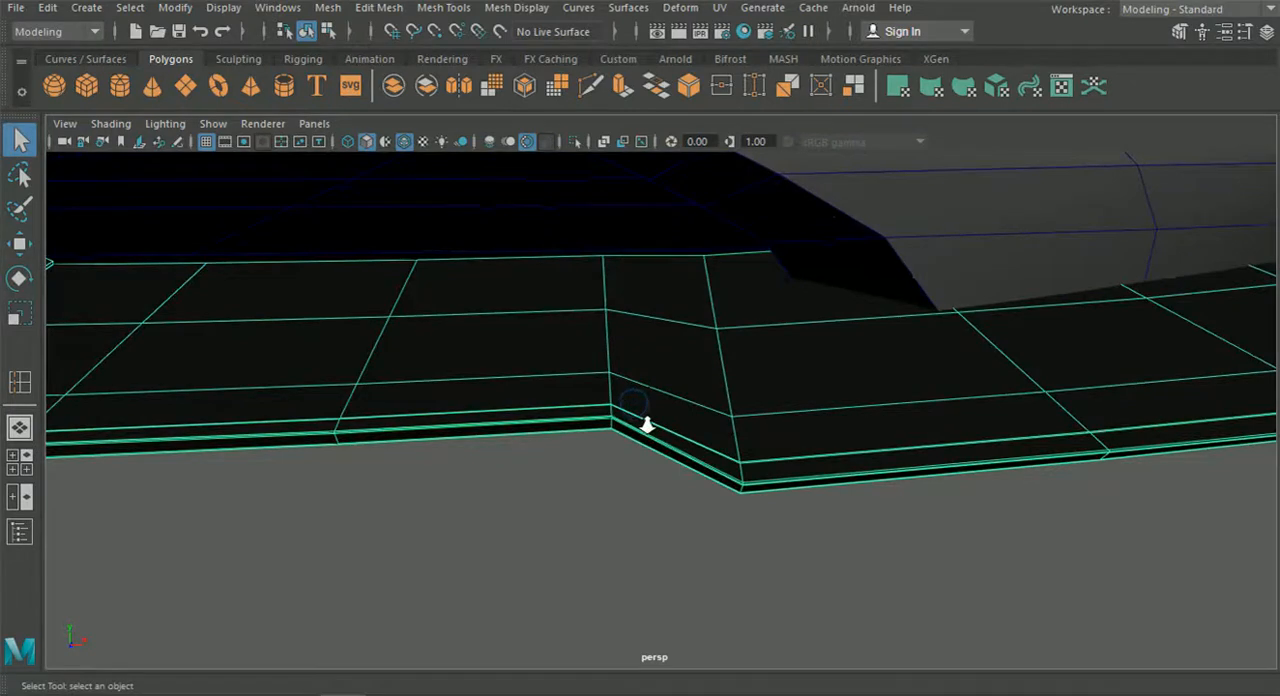
key(3)
key(1)
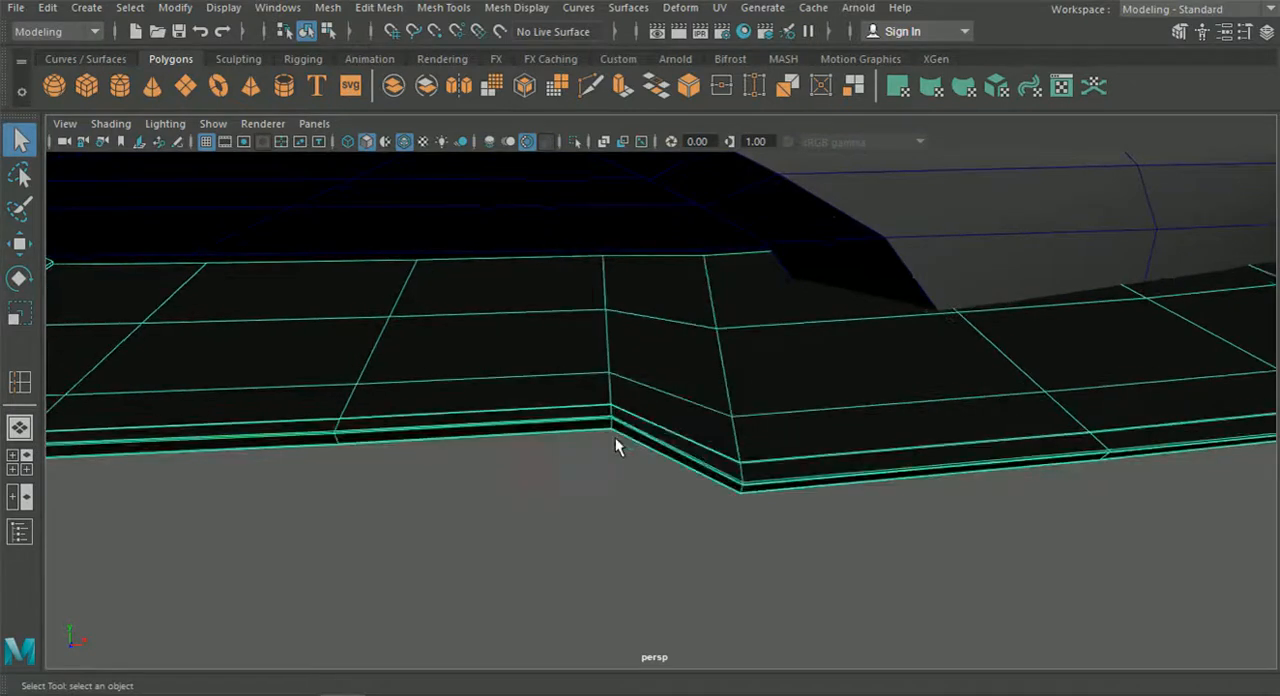
Insert a supporting edge loop beside each of the two corners of the front lip's angled step.
click(379, 7)
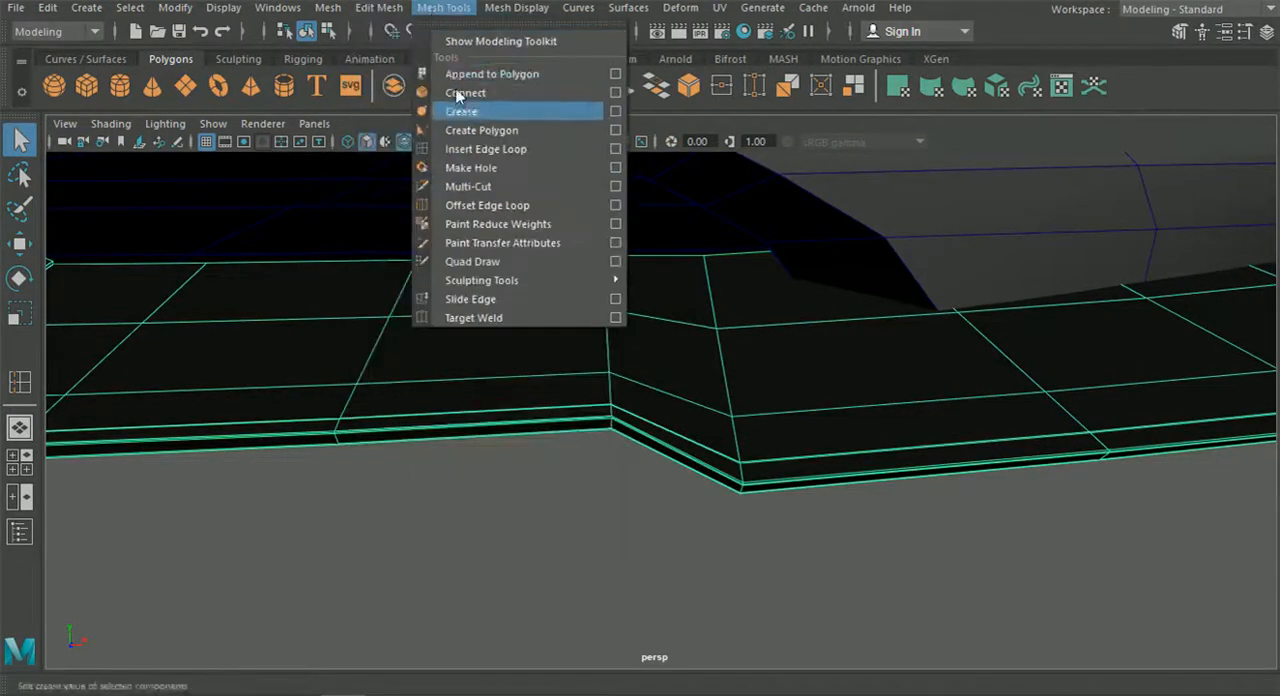
click(470, 149)
alt+right_drag(500, 200, 560, 395)
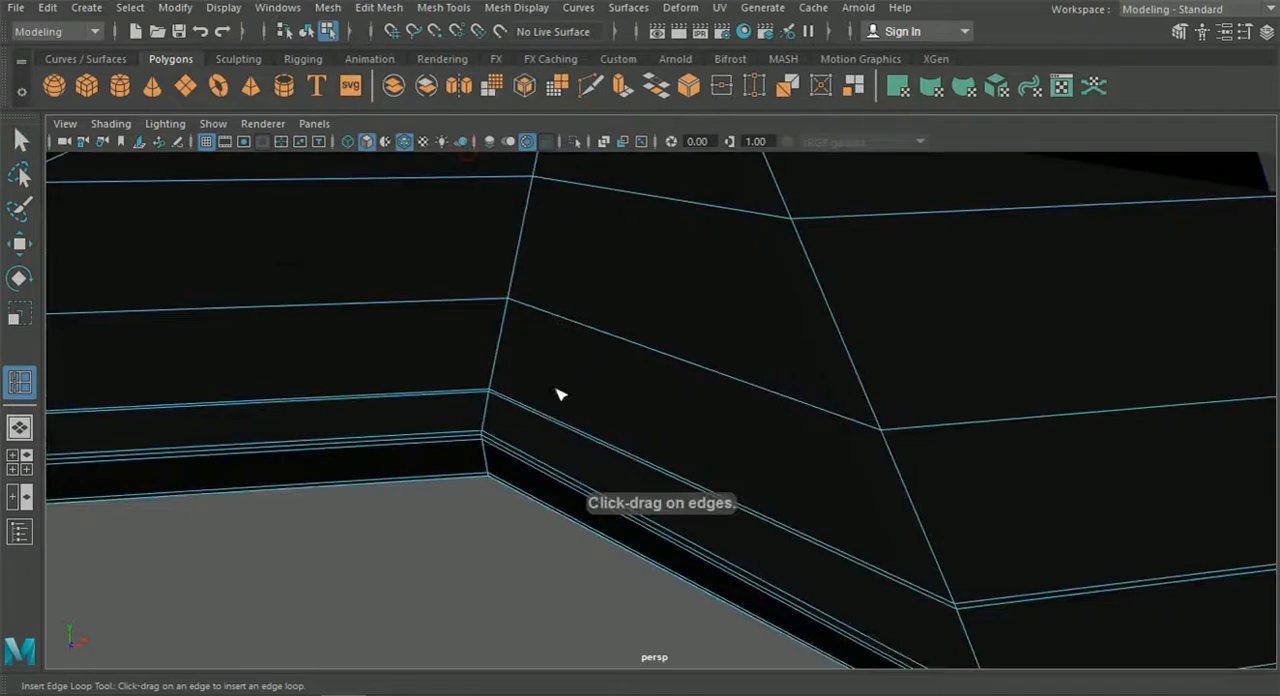
click(428, 440)
alt+drag(428, 440, 672, 428)
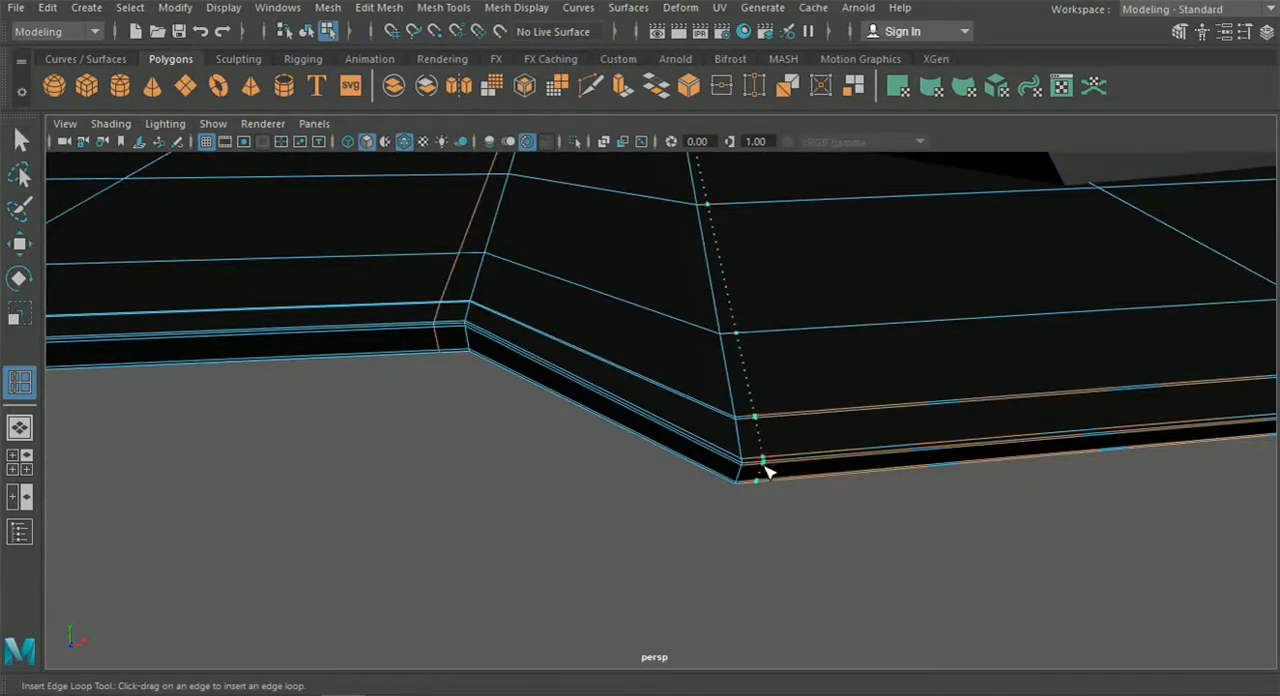
click(20, 140)
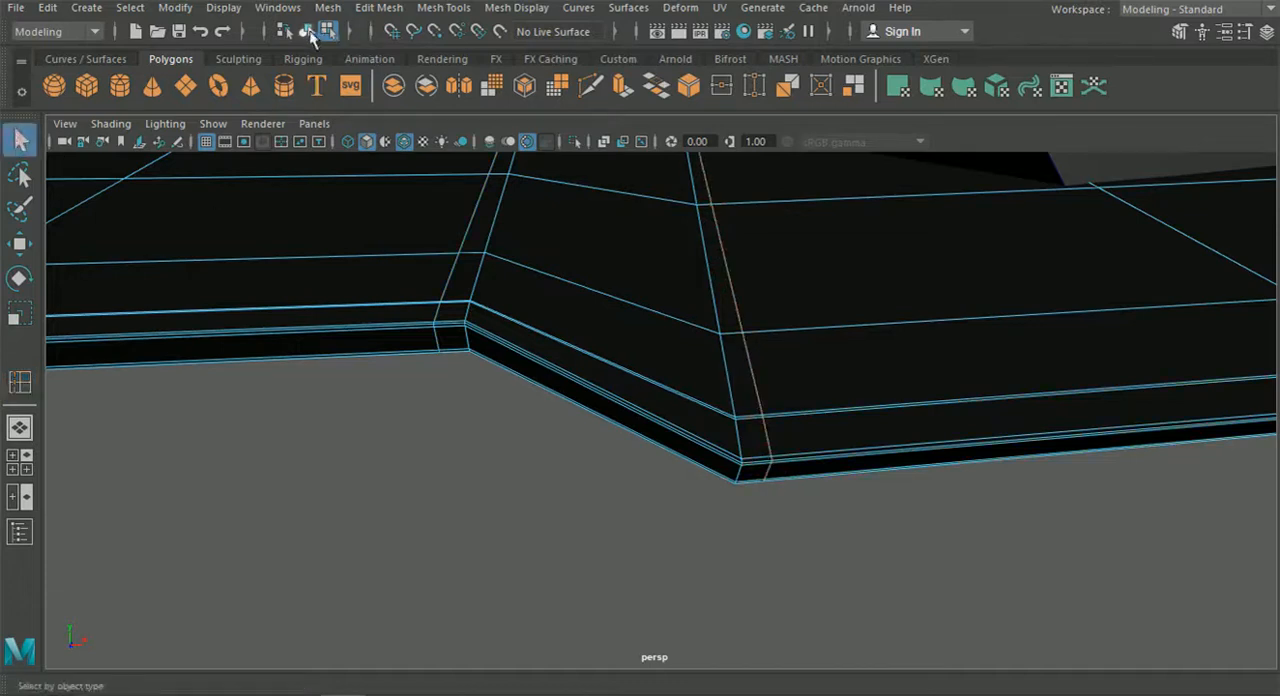
Preview the splitter smoothed in object mode and examine the lip's step with the wireframe overlay briefly hidden.
click(225, 181)
key(3)
click(527, 435)
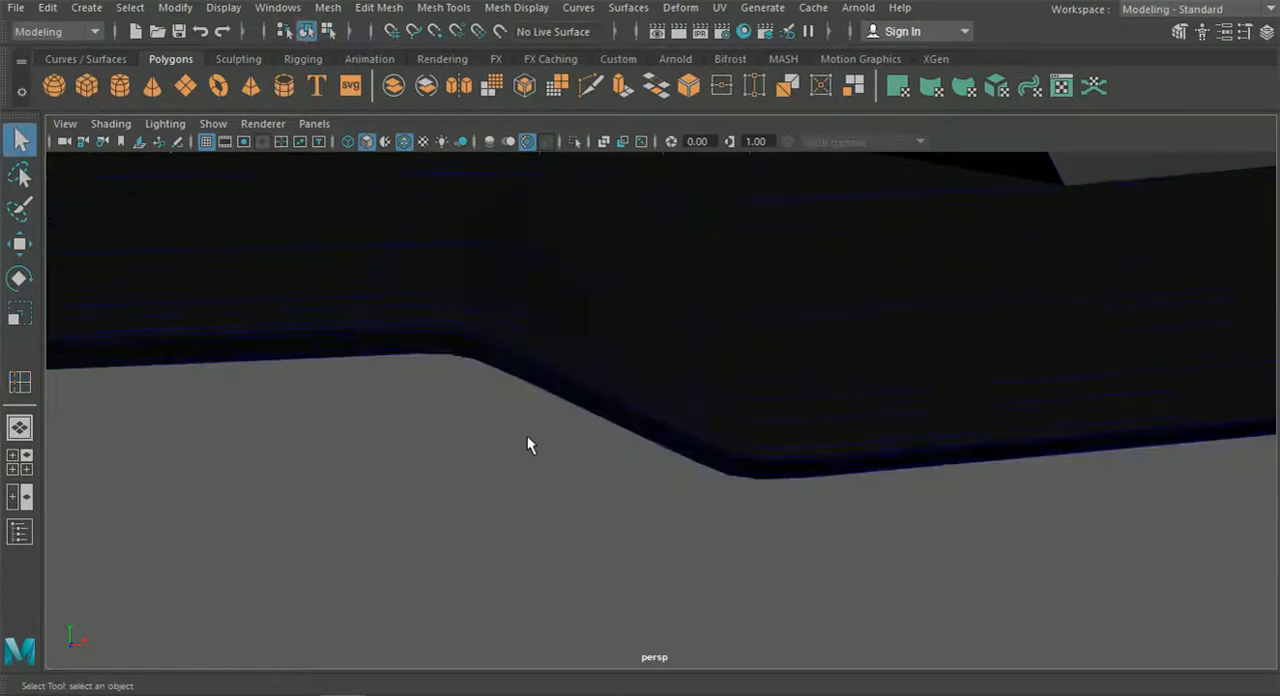
alt+drag(527, 435, 627, 417)
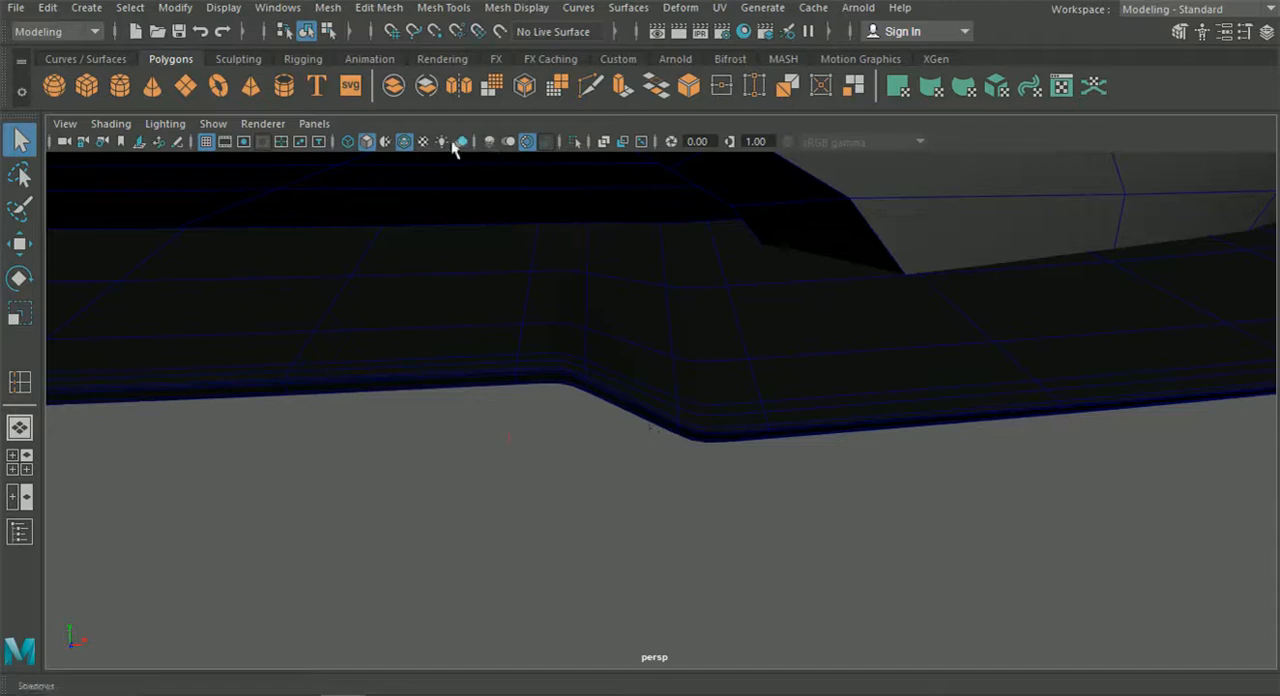
click(404, 141)
mouse_move(430, 210)
alt+mouse_down()
mouse_move(471, 280)
mouse_move(551, 300)
mouse_move(386, 286)
mouse_move(451, 291)
mouse_move(523, 342)
mouse_move(460, 280)
mouse_move(491, 345)
mouse_move(620, 348)
mouse_move(625, 337)
alt+mouse_up()
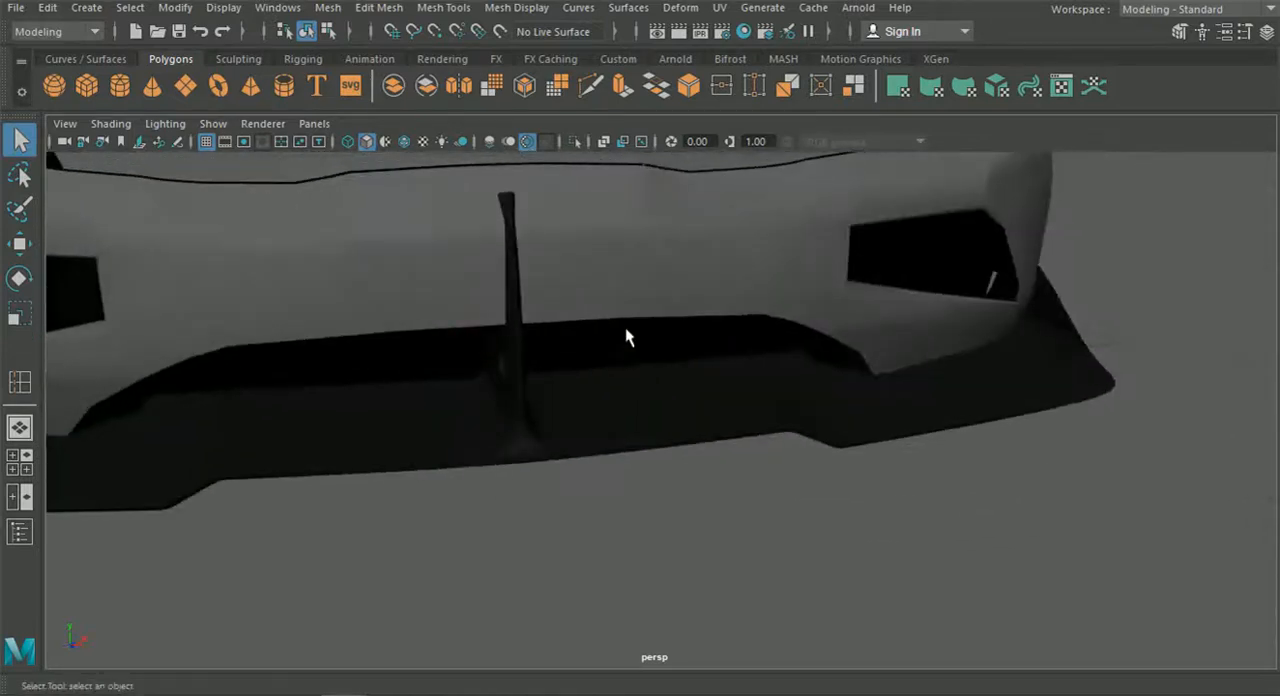
click(405, 141)
Examine the finished splitter and strut against the whole front bumper, with and without the wireframe overlay.
scroll(632, 289, down, 5)
mouse_move(620, 317)
alt+mouse_down()
mouse_move(457, 291)
mouse_move(569, 310)
alt+mouse_up()
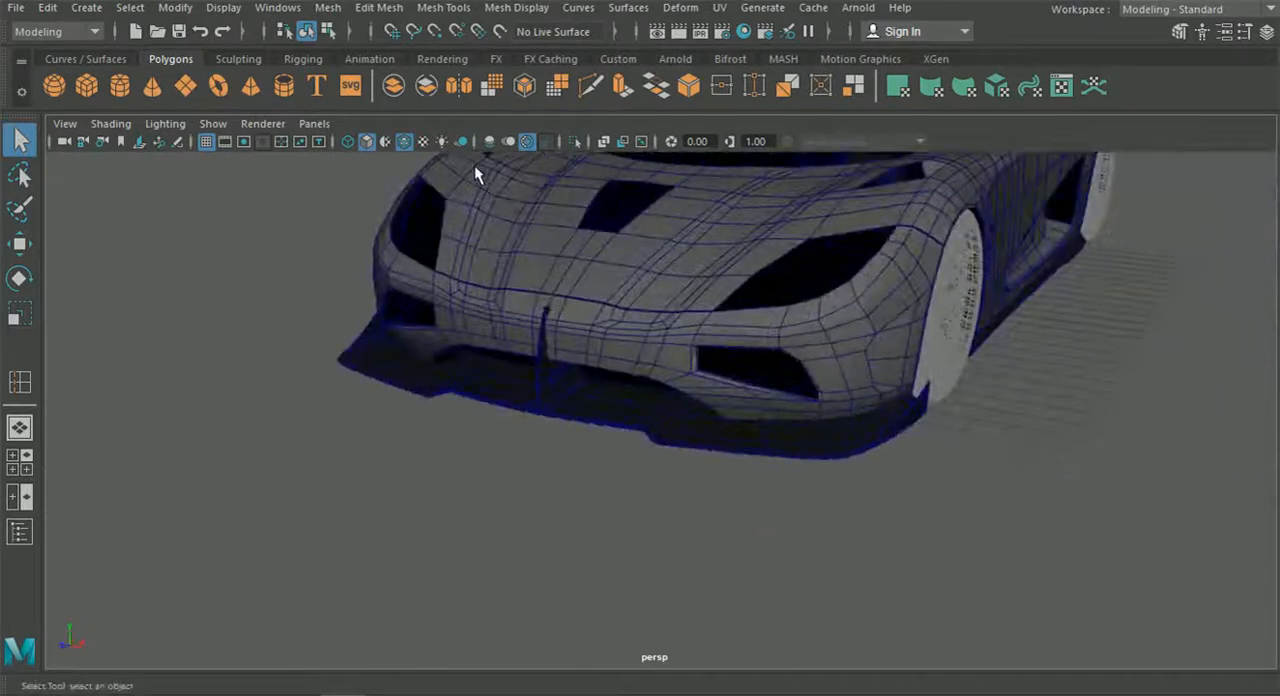
scroll(476, 174, up, 3)
click(404, 141)
scroll(535, 418, up, 2)
click(404, 141)
scroll(548, 392, up, 3)
click(552, 398)
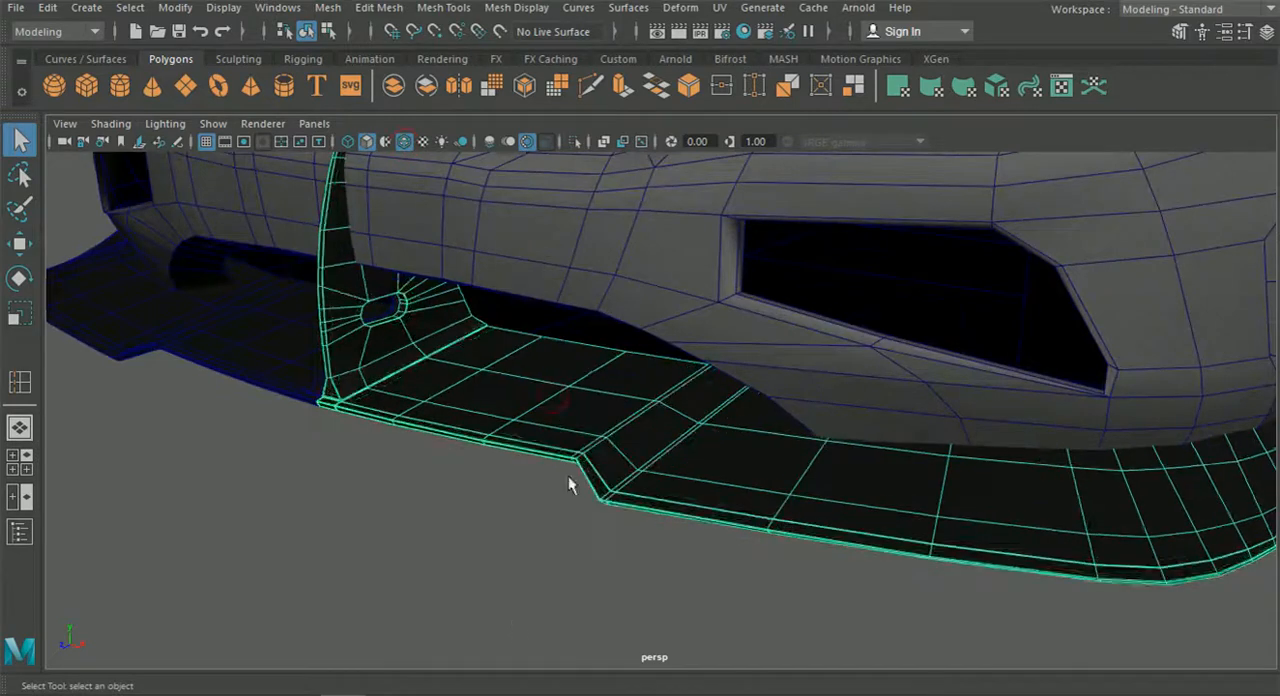
click(505, 596)
alt+drag(506, 597, 636, 540)
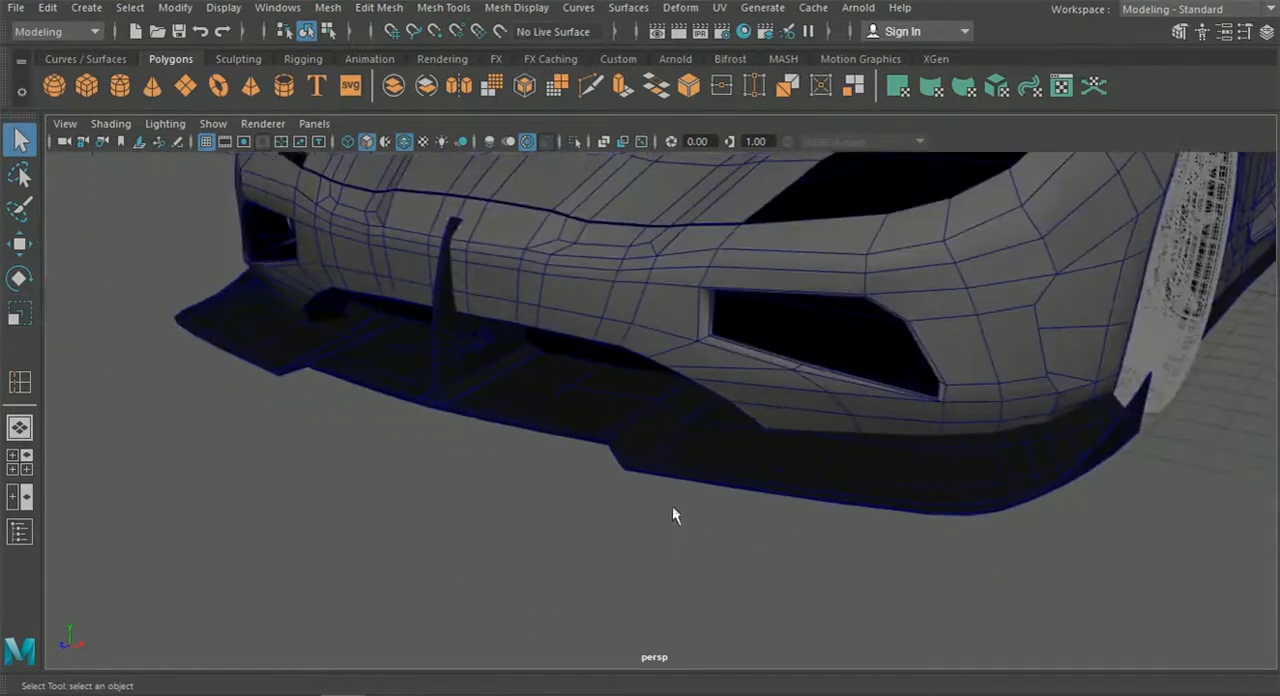
Select the narrow black side skirt running along the bottom of the car's side, behind the front wheel.
scroll(660, 512, down, 2)
alt+drag(693, 486, 642, 477)
alt+middle_drag(712, 488, 390, 440)
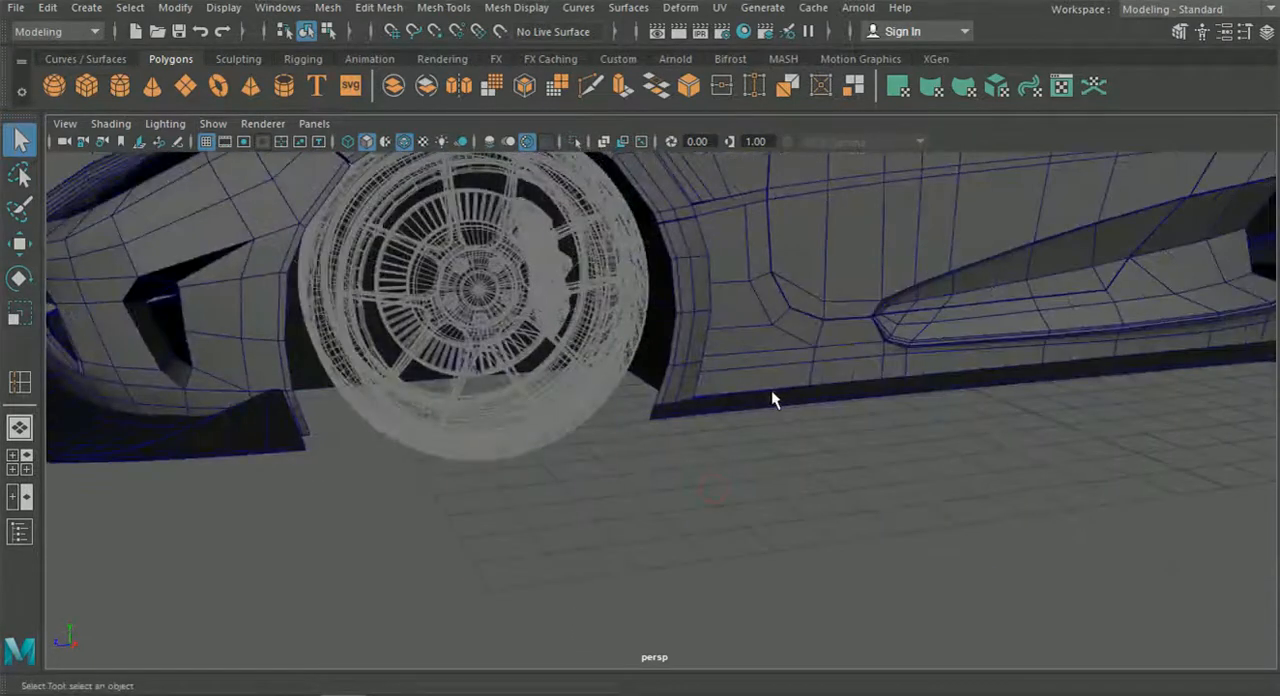
click(771, 392)
scroll(771, 407, up, 5)
click(768, 412)
scroll(775, 414, down, 3)
alt+middle_drag(862, 434, 673, 430)
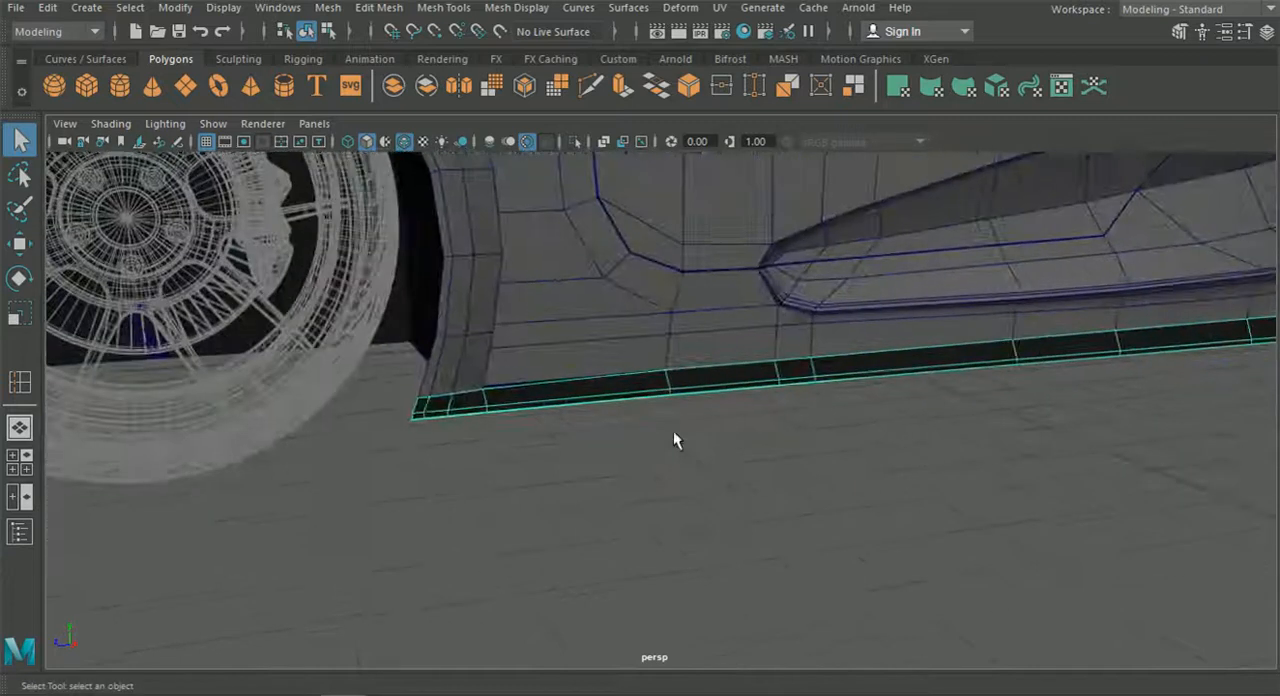
Examine the side skirt's full length between the wheels and switch to the four-view layout.
alt+drag(674, 432, 700, 382)
alt+middle_drag(700, 382, 408, 328)
alt+middle_drag(454, 389, 656, 355)
alt+drag(400, 385, 527, 372)
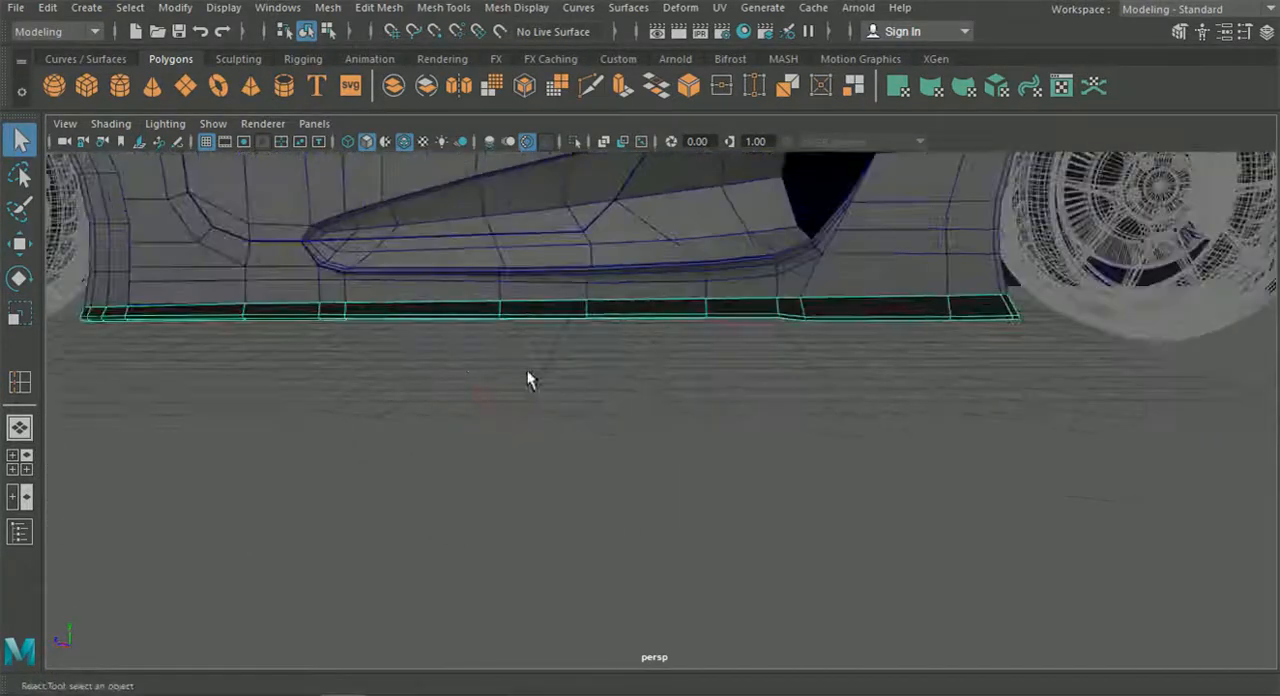
scroll(527, 375, down, 3)
click(20, 461)
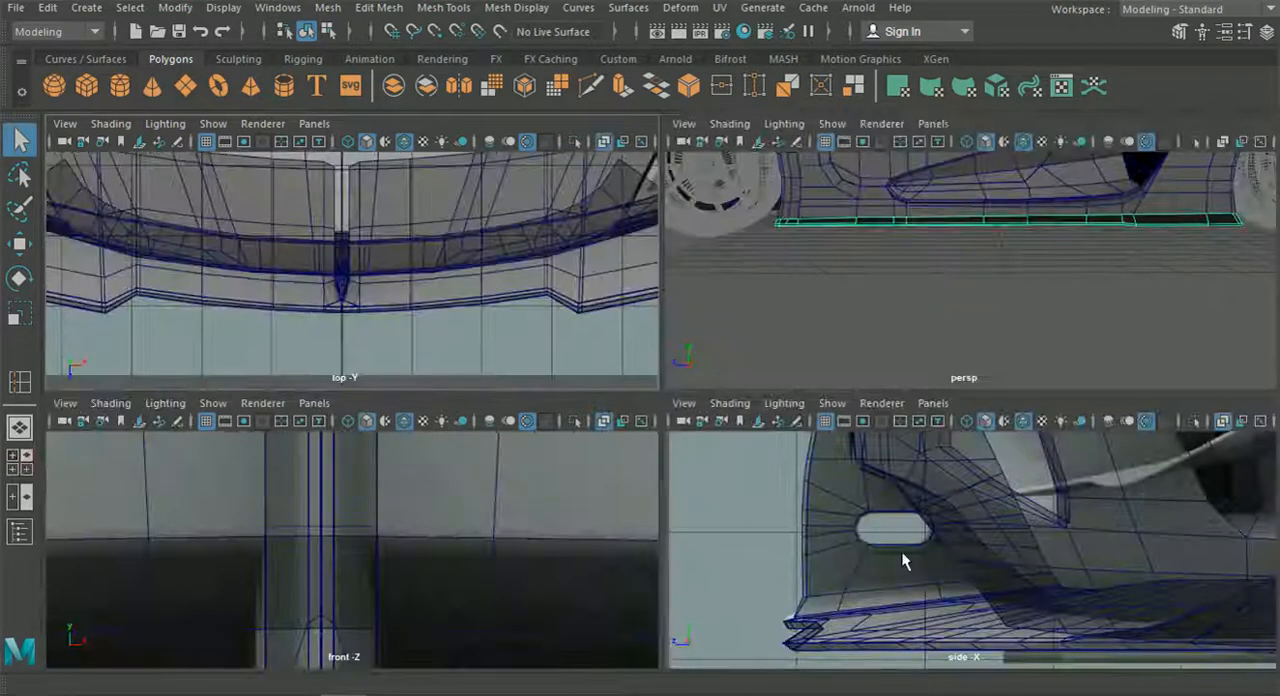
In an enlarged side view, select the side skirt's top-edge vertices at the end behind the front wheel.
key(space)
scroll(1000, 512, down, 5)
alt+middle_drag(1250, 415, 470, 372)
scroll(586, 423, up, 6)
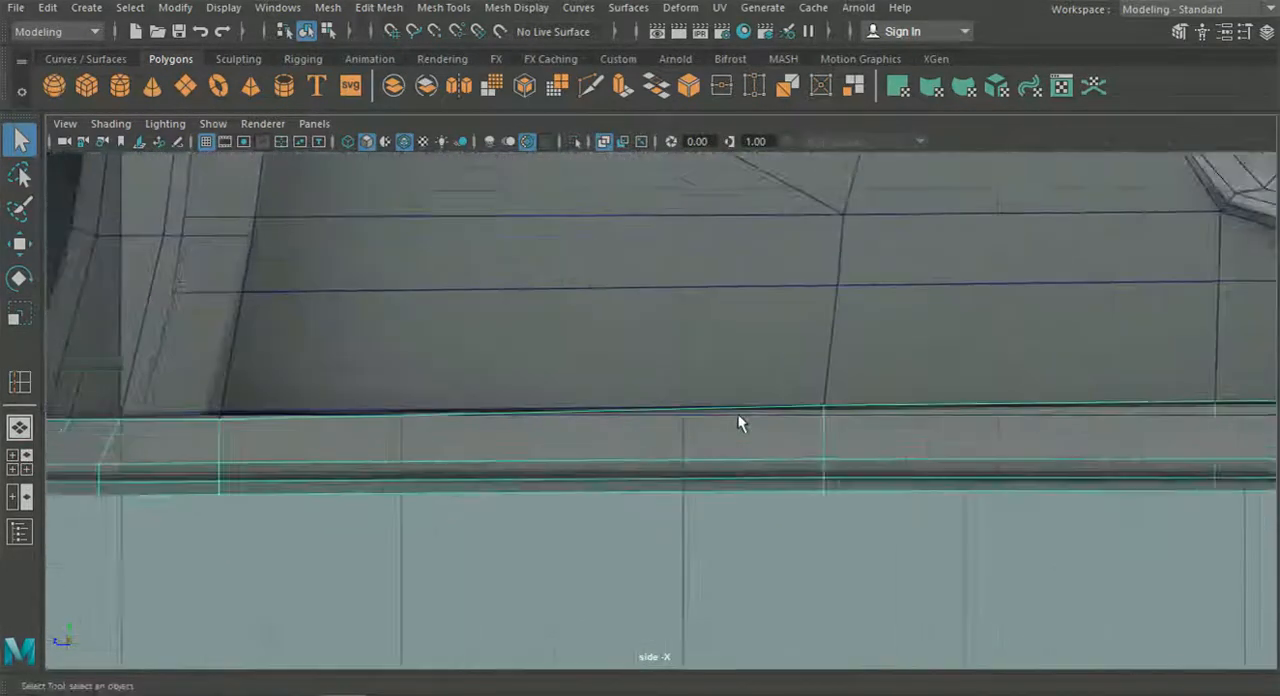
scroll(738, 414, up, 1)
right_drag(761, 423, 645, 142)
alt+middle_drag(207, 345, 472, 348)
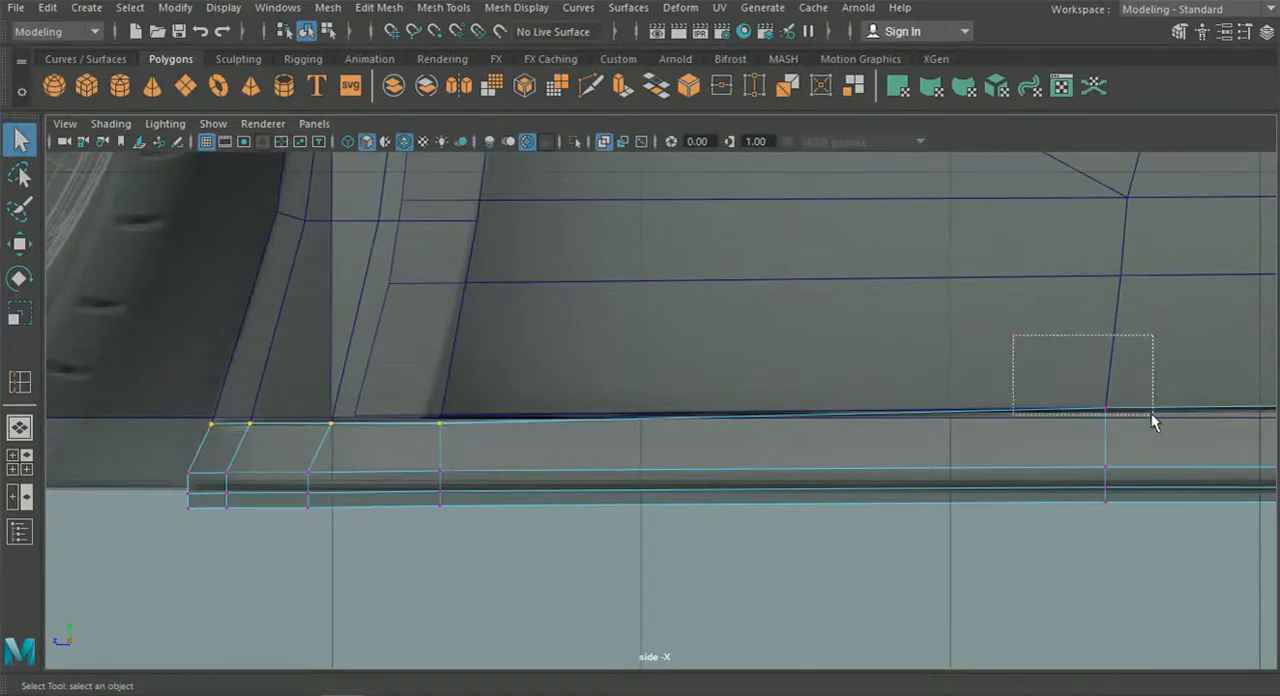
Add the remaining vertices along the skirt's top edge to the selection, up to the end at the rear wheel.
alt+middle_drag(1118, 404, 303, 392)
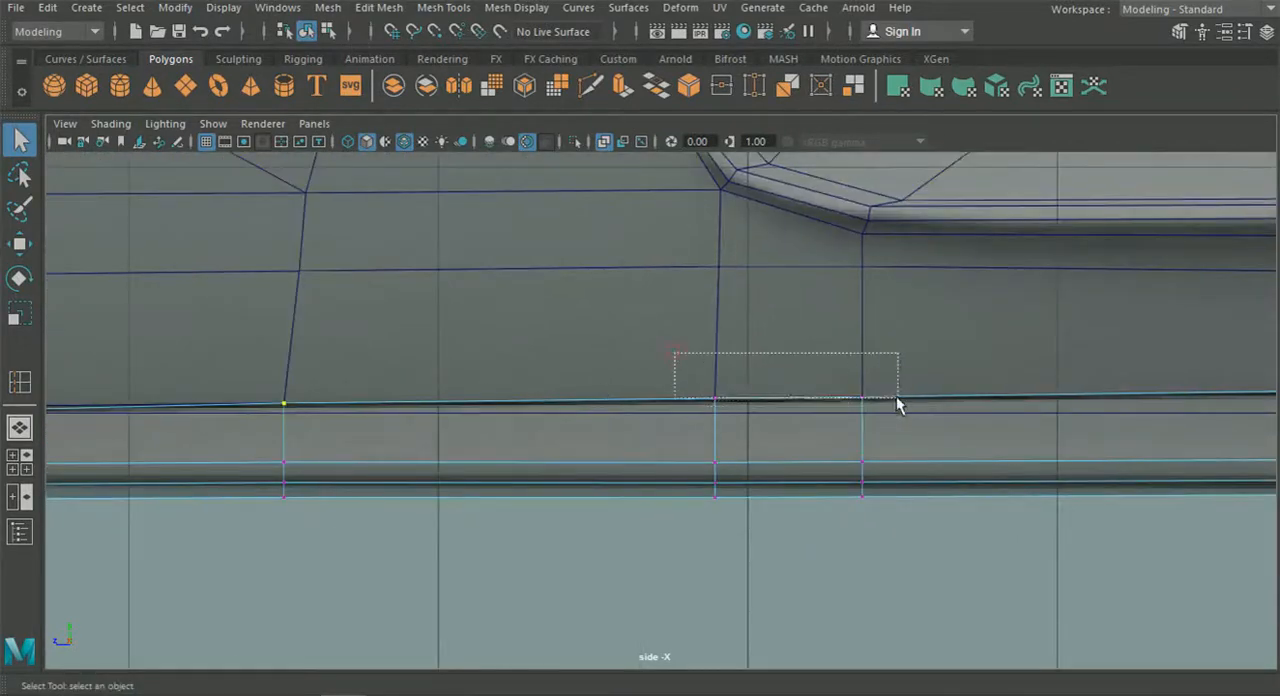
alt+middle_drag(1016, 392, 632, 340)
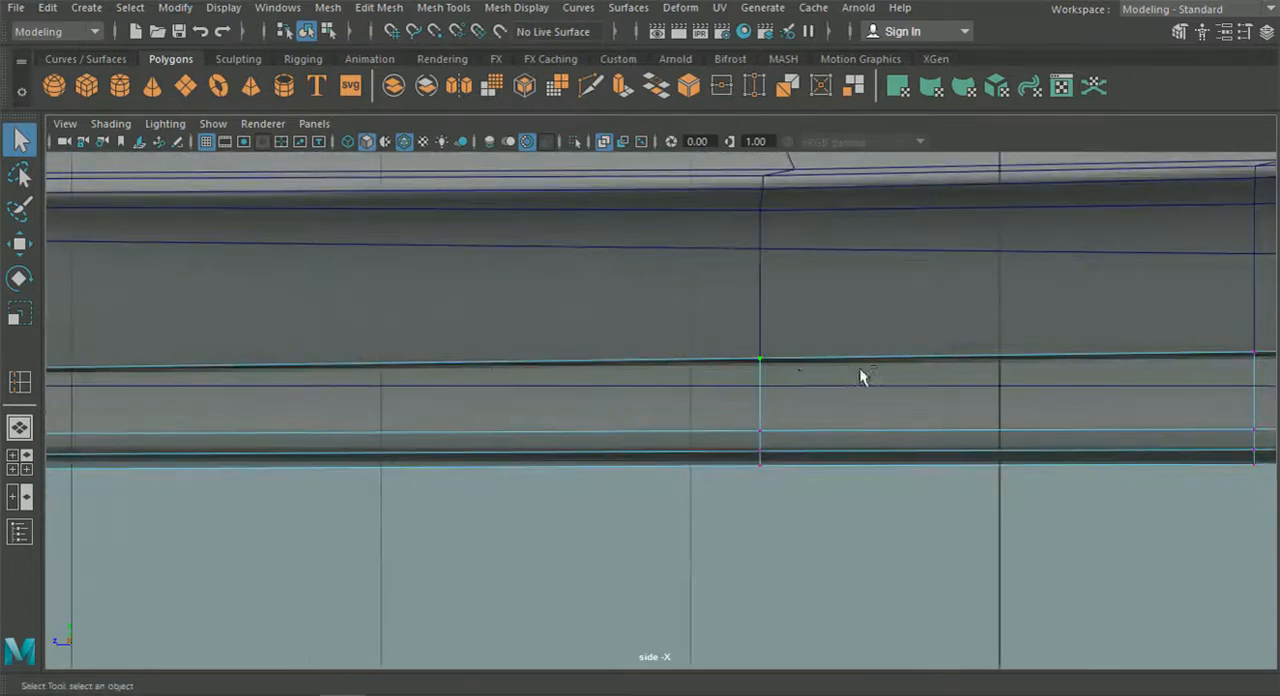
alt+middle_drag(860, 369, 650, 332)
alt+middle_drag(1260, 303, 624, 341)
drag(663, 325, 735, 372)
shift+drag(1031, 328, 1110, 380)
alt+middle_drag(1097, 380, 593, 365)
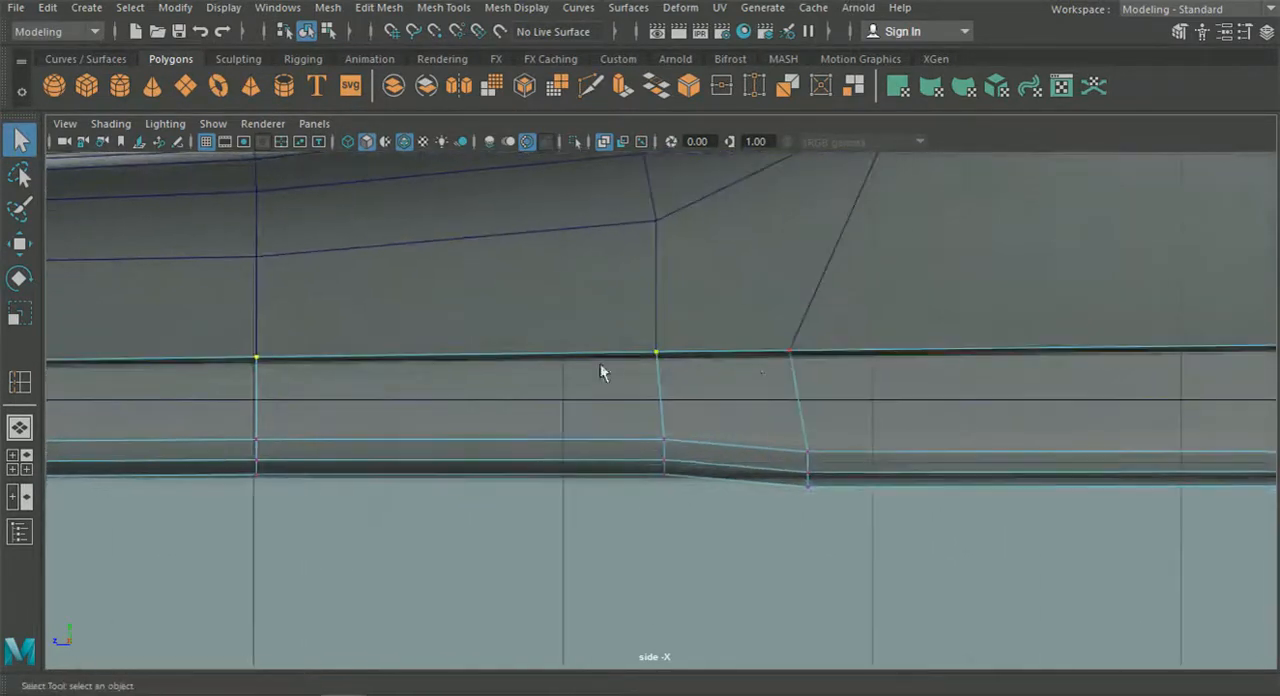
shift+drag(815, 350, 815, 351)
alt+middle_drag(815, 351, 413, 360)
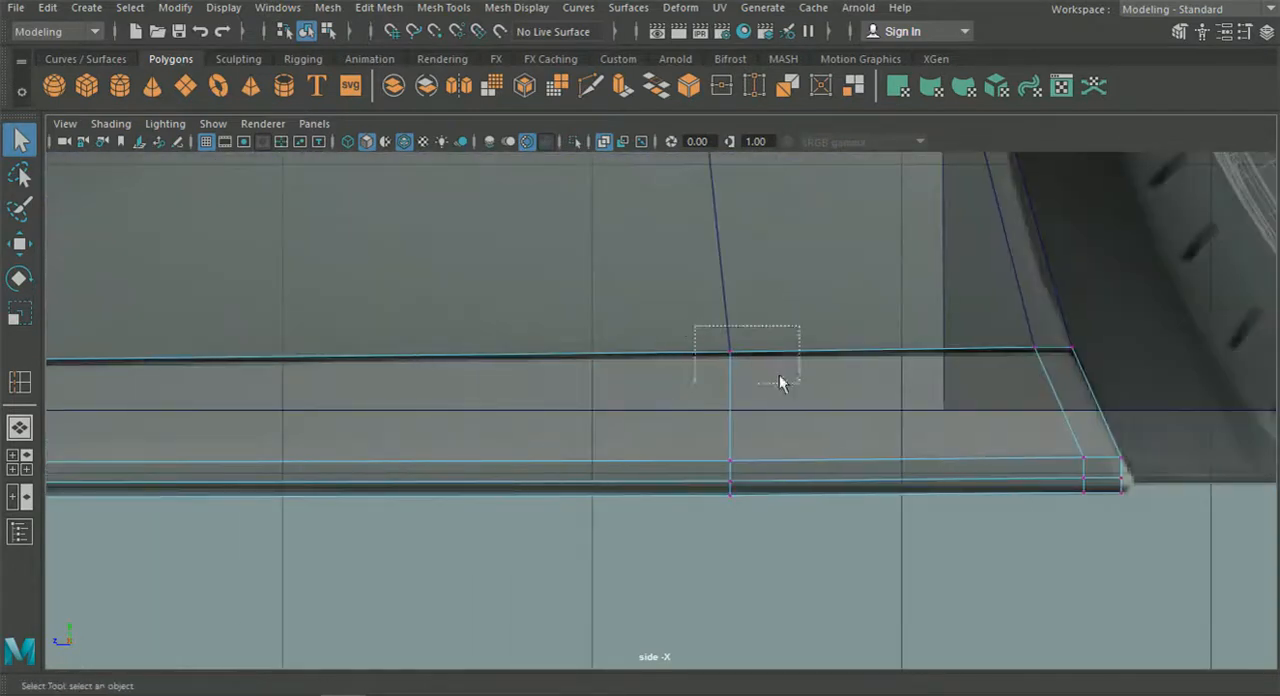
Lower the selected top-edge vertices slightly below the bottom edge of the body panel.
scroll(797, 418, down, 8)
alt+middle_drag(517, 426, 999, 400)
alt+middle_drag(259, 468, 808, 443)
click(16, 248)
scroll(699, 369, up, 3)
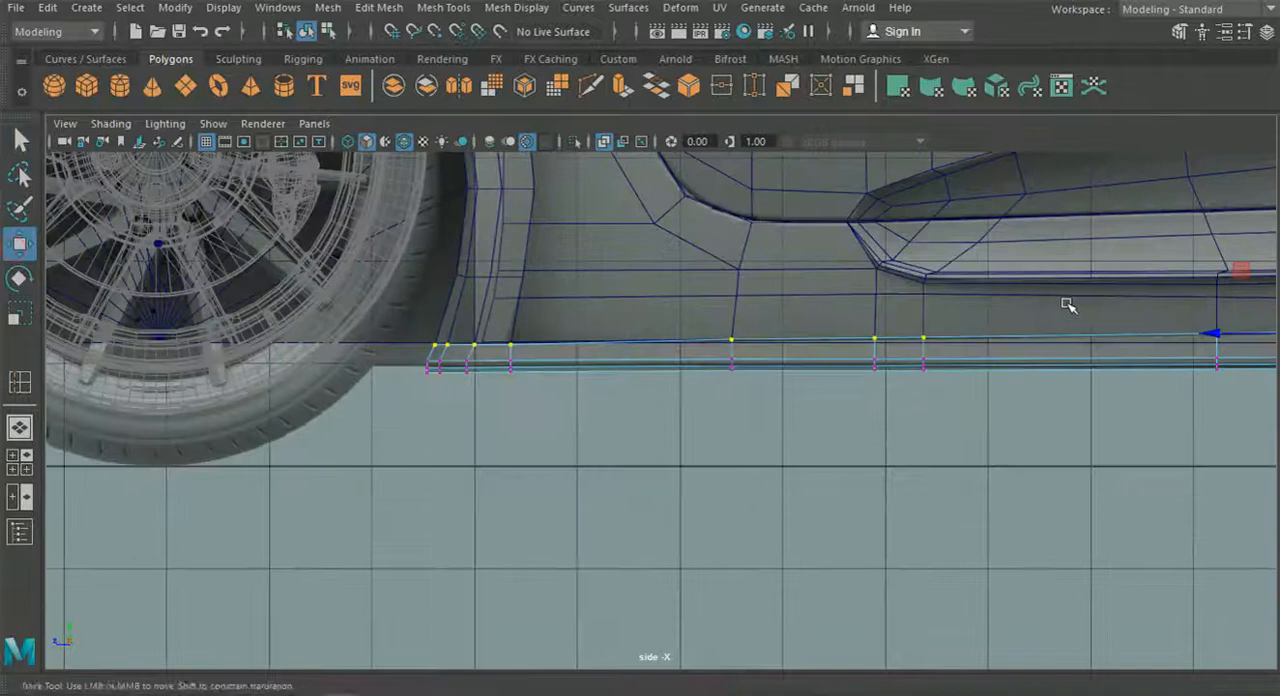
alt+middle_drag(1072, 303, 497, 347)
scroll(827, 358, up, 8)
scroll(818, 355, up, 3)
drag(919, 240, 921, 248)
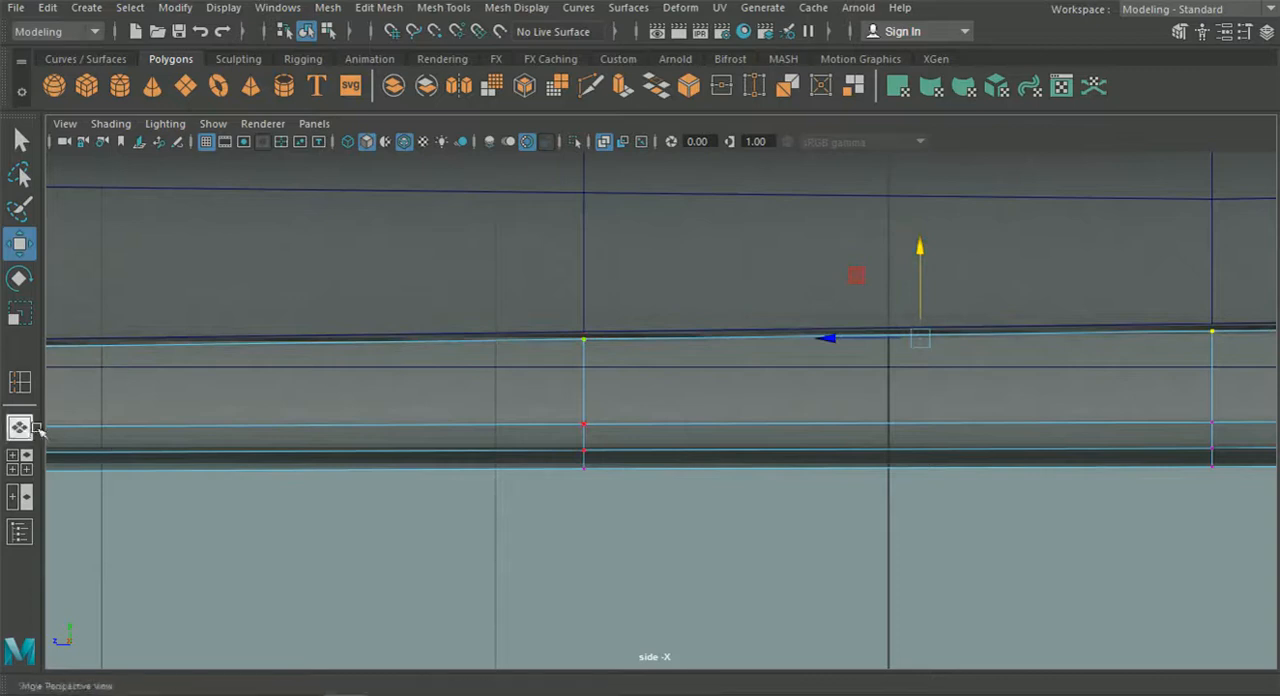
Return to the perspective view and isolate the side skirt from the rest of the car.
click(24, 427)
click(327, 33)
alt+right_drag(363, 194, 747, 523)
alt+middle_drag(747, 523, 790, 593)
alt+drag(634, 565, 556, 370)
scroll(497, 575, down, 5)
click(642, 546)
click(574, 142)
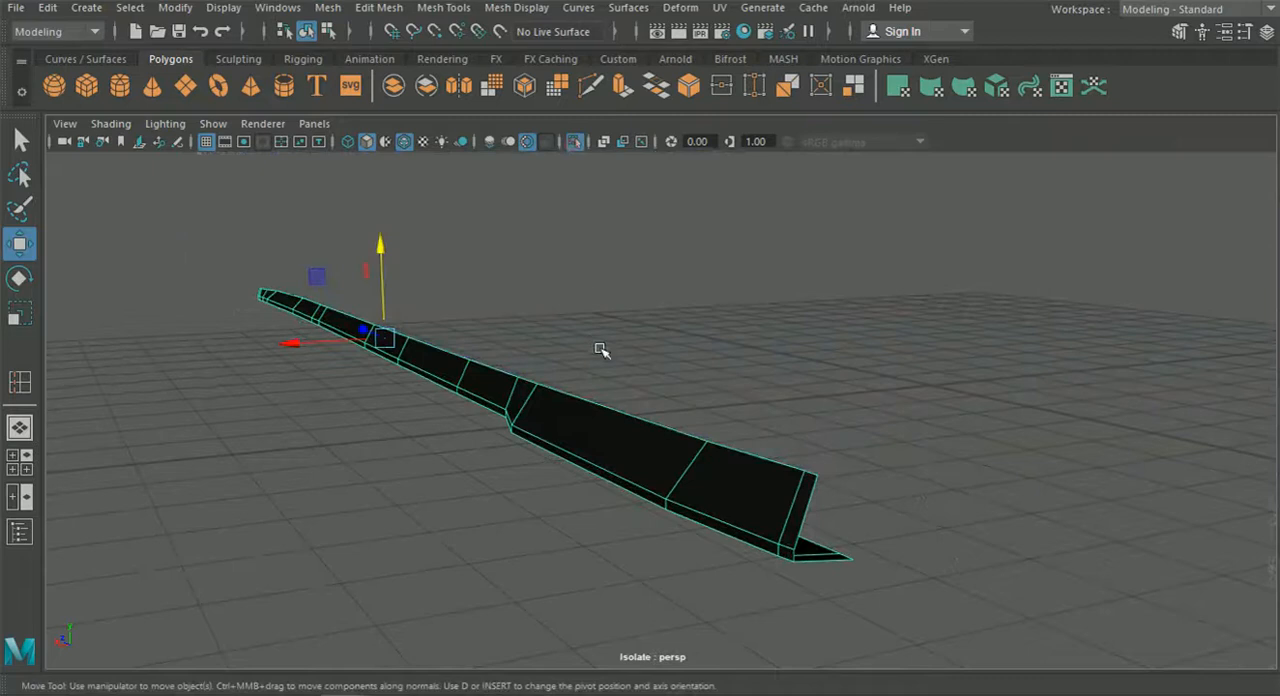
Extrude the skirt's upper border edges inward to give it a top face.
right_click(570, 155)
right_drag(570, 155, 576, 135)
click(640, 437)
alt+drag(646, 423, 591, 432)
key(ctrl+e)
alt+drag(946, 219, 931, 305)
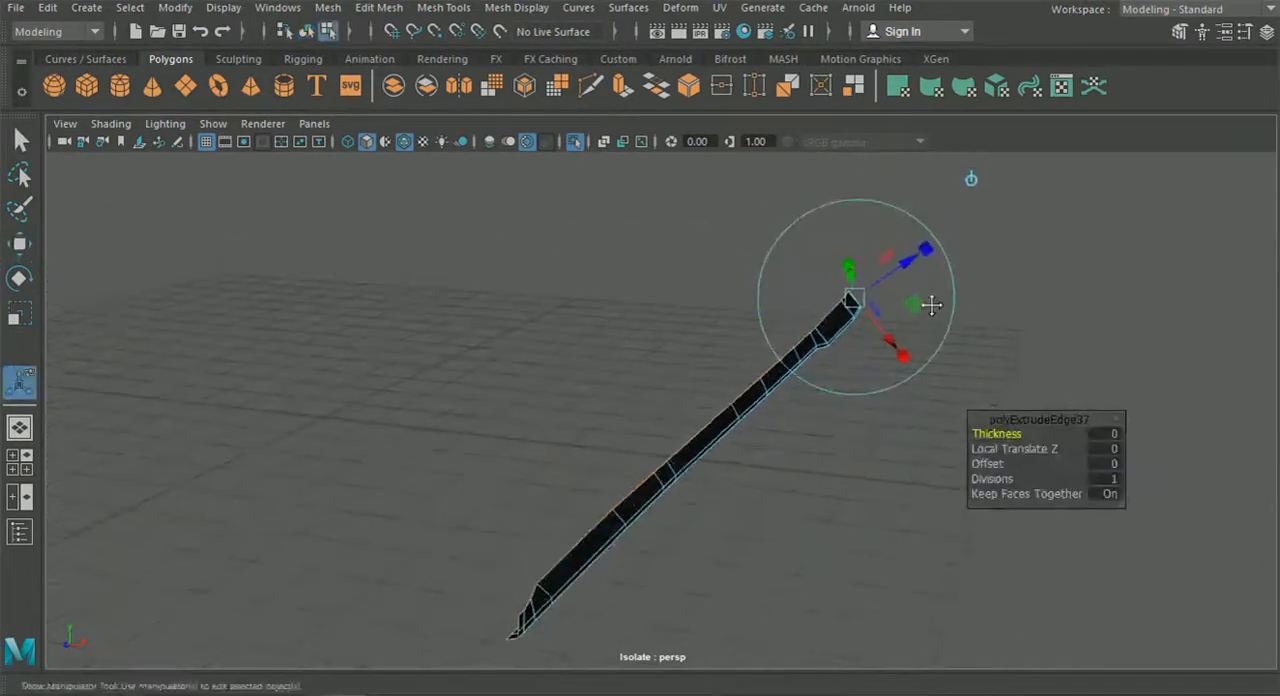
click(972, 180)
scroll(807, 389, up, 3)
drag(847, 397, 470, 430)
Bring the rest of the car back and examine how the extruded skirt meets the body along its length.
click(306, 31)
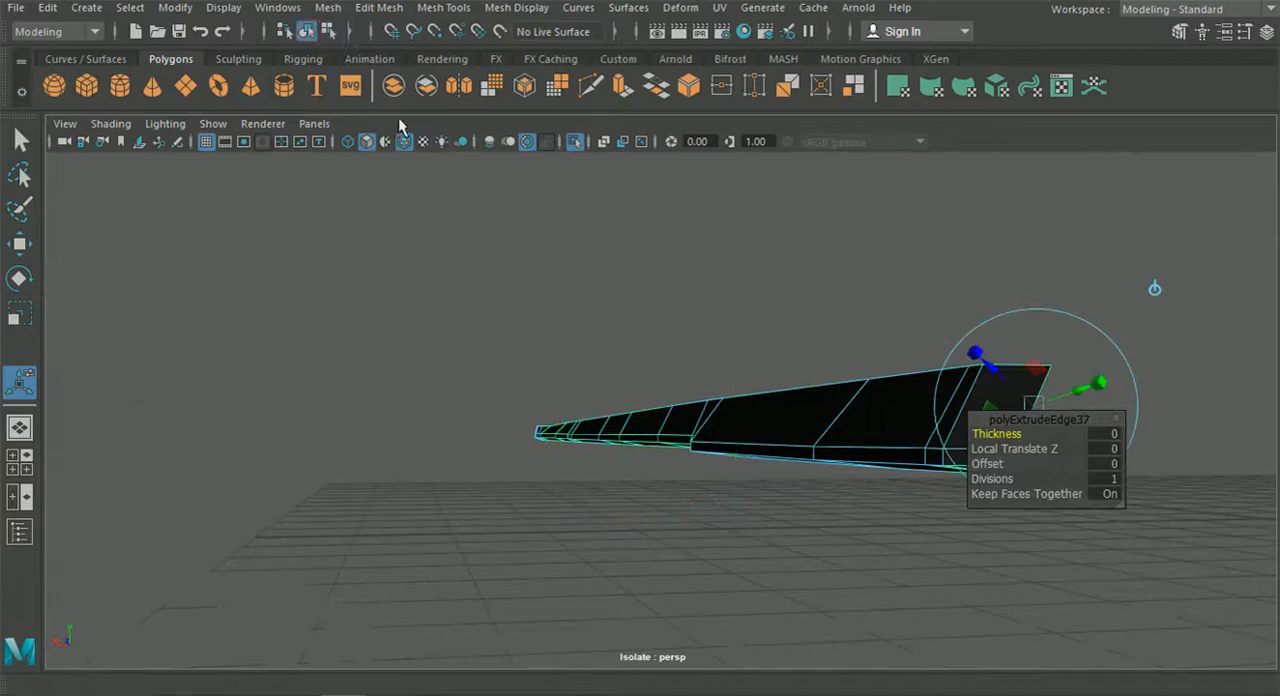
click(577, 142)
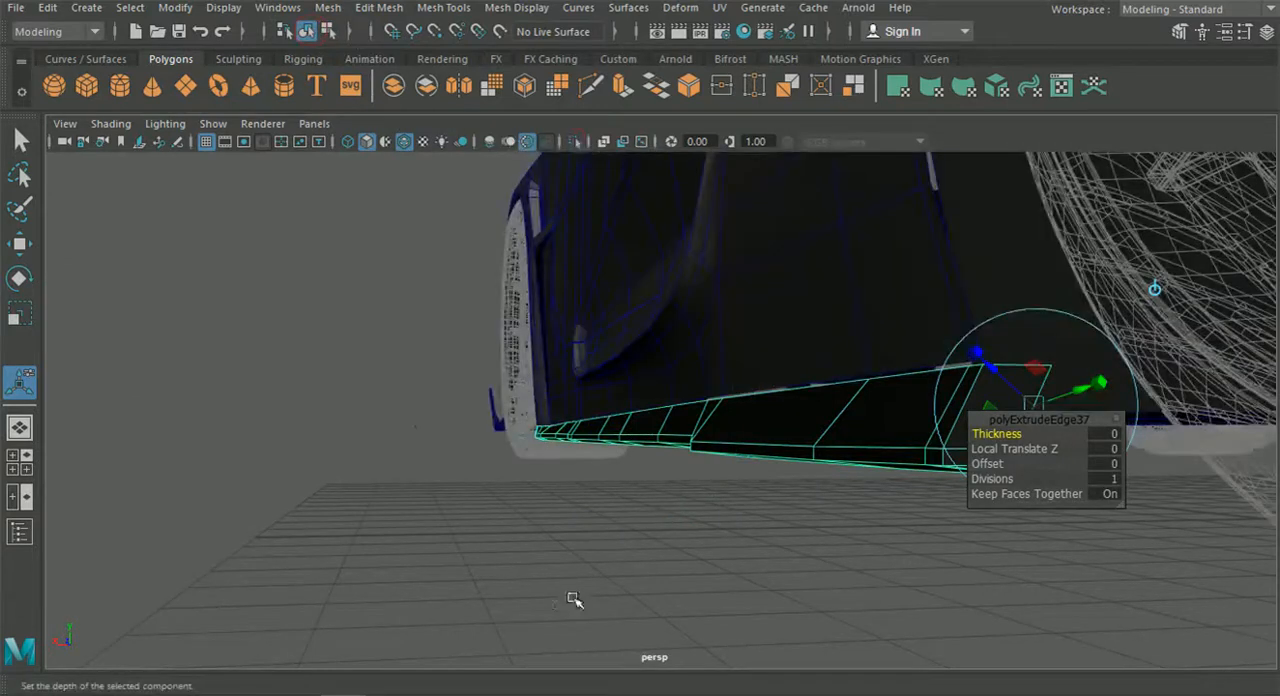
alt+drag(569, 603, 714, 557)
click(531, 543)
alt+drag(531, 543, 708, 536)
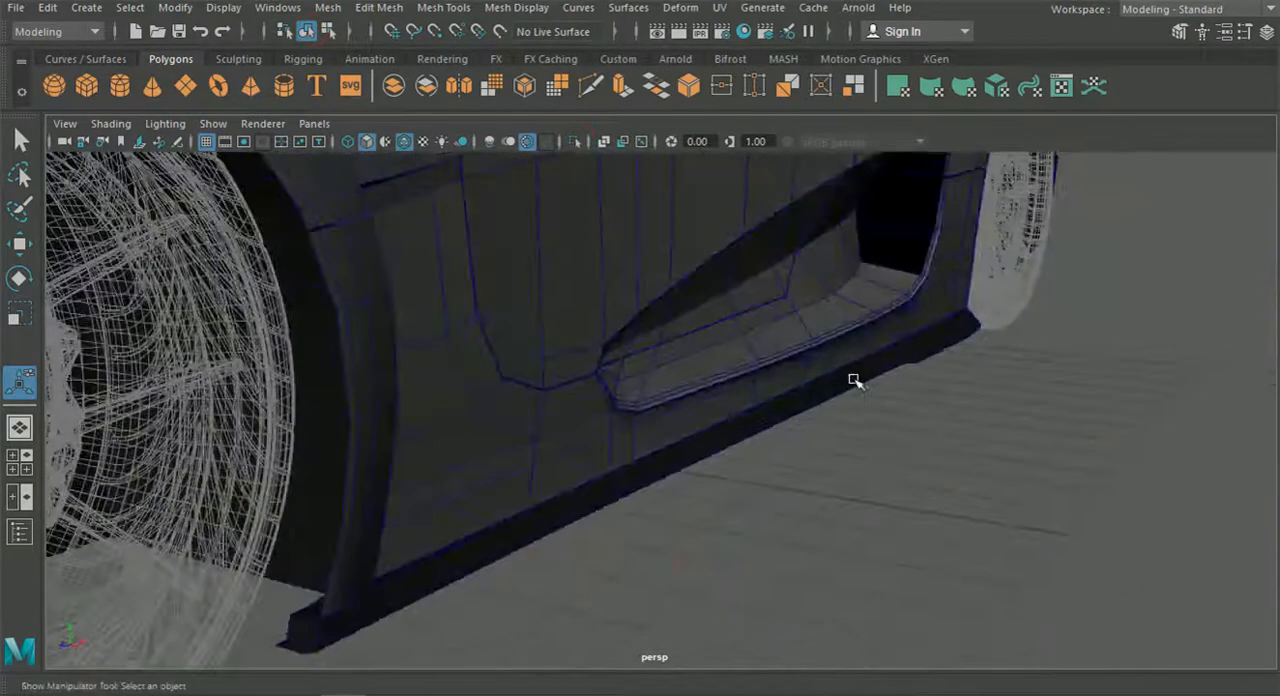
alt+drag(554, 514, 643, 457)
scroll(643, 457, up, 2)
alt+middle_drag(603, 500, 619, 450)
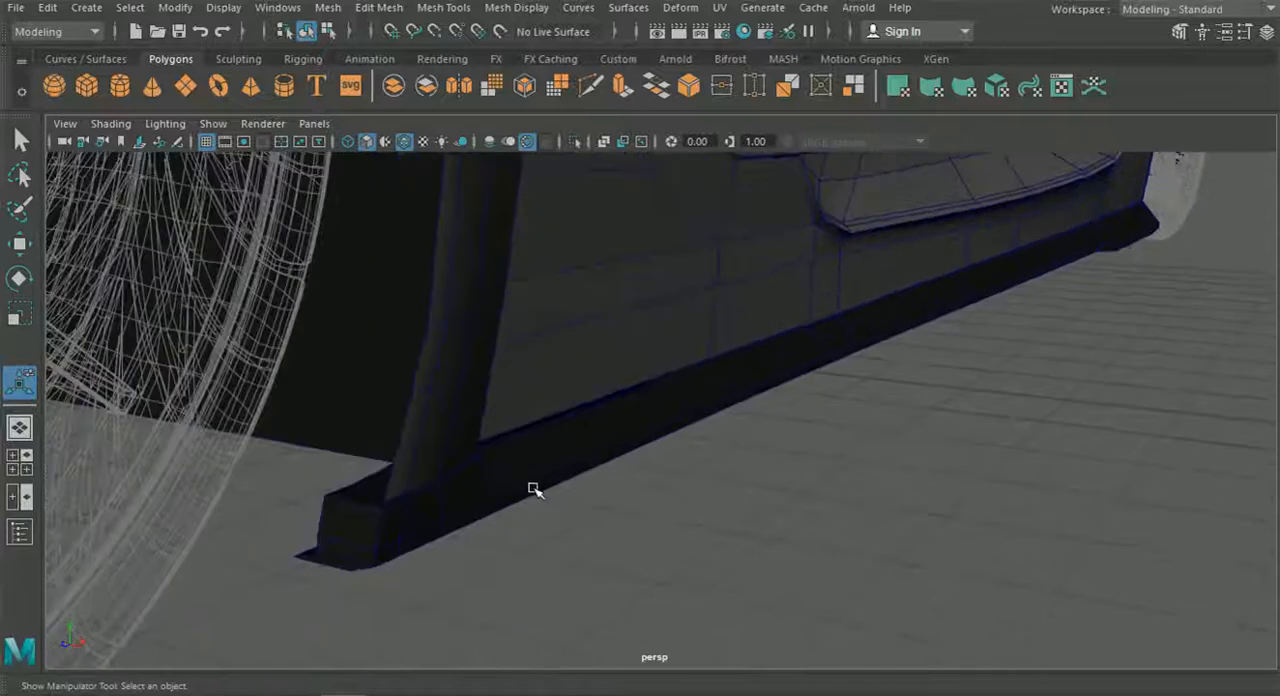
scroll(543, 490, up, 2)
alt+drag(543, 490, 637, 474)
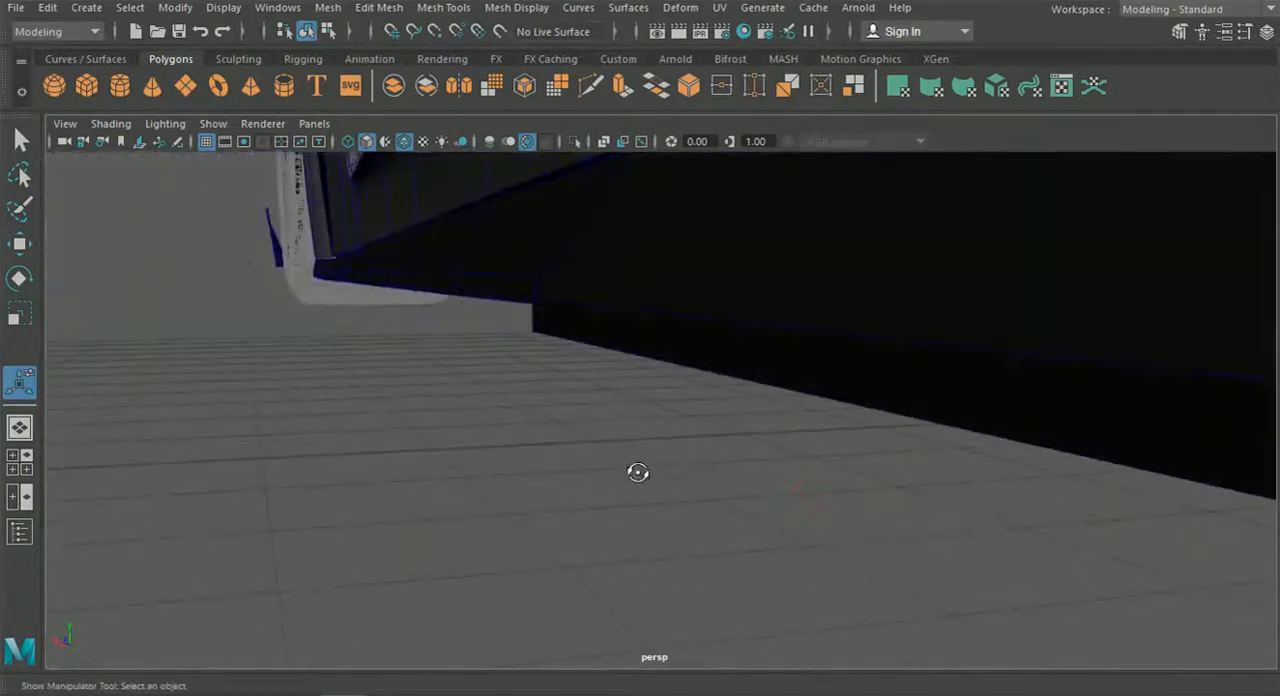
Select the side skirt for edge editing and pick its outer top edges at the rear-wheel end.
key(ctrl+e)
alt+middle_drag(598, 281, 554, 277)
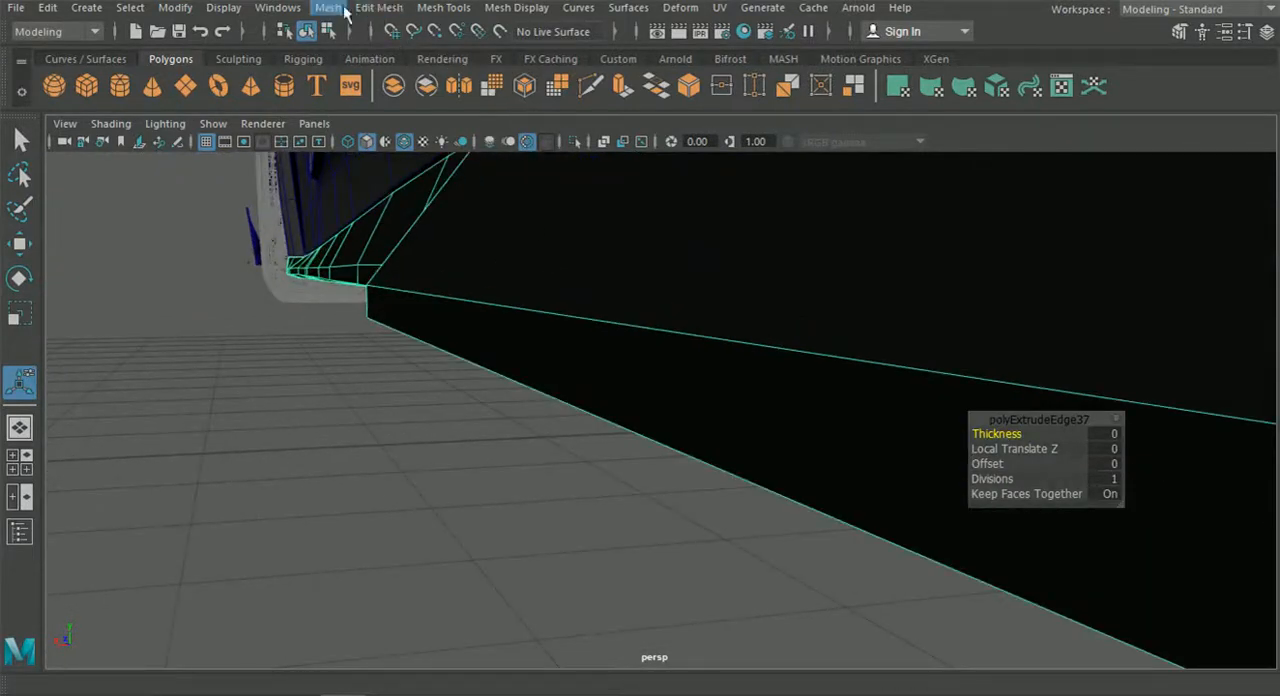
scroll(547, 294, down, 3)
alt+middle_drag(547, 294, 486, 317)
alt+drag(486, 317, 553, 360)
right_drag(553, 360, 534, 88)
alt+middle_drag(890, 460, 457, 415)
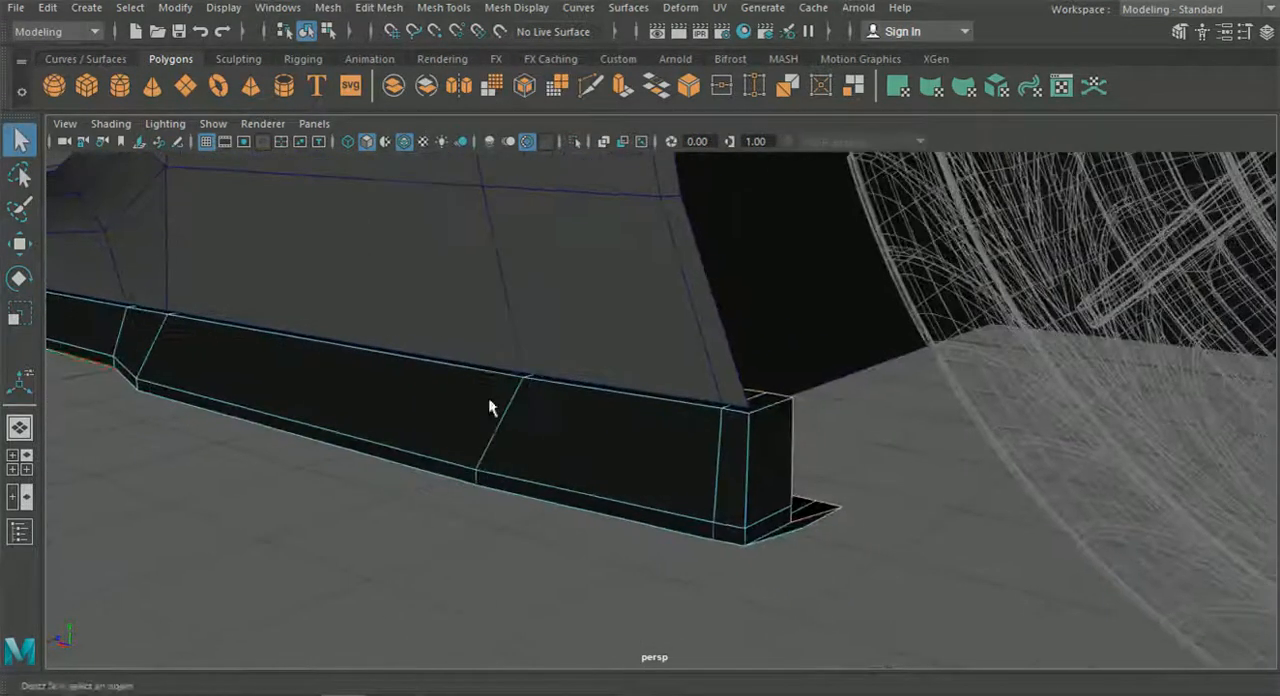
alt+right_drag(457, 415, 787, 441)
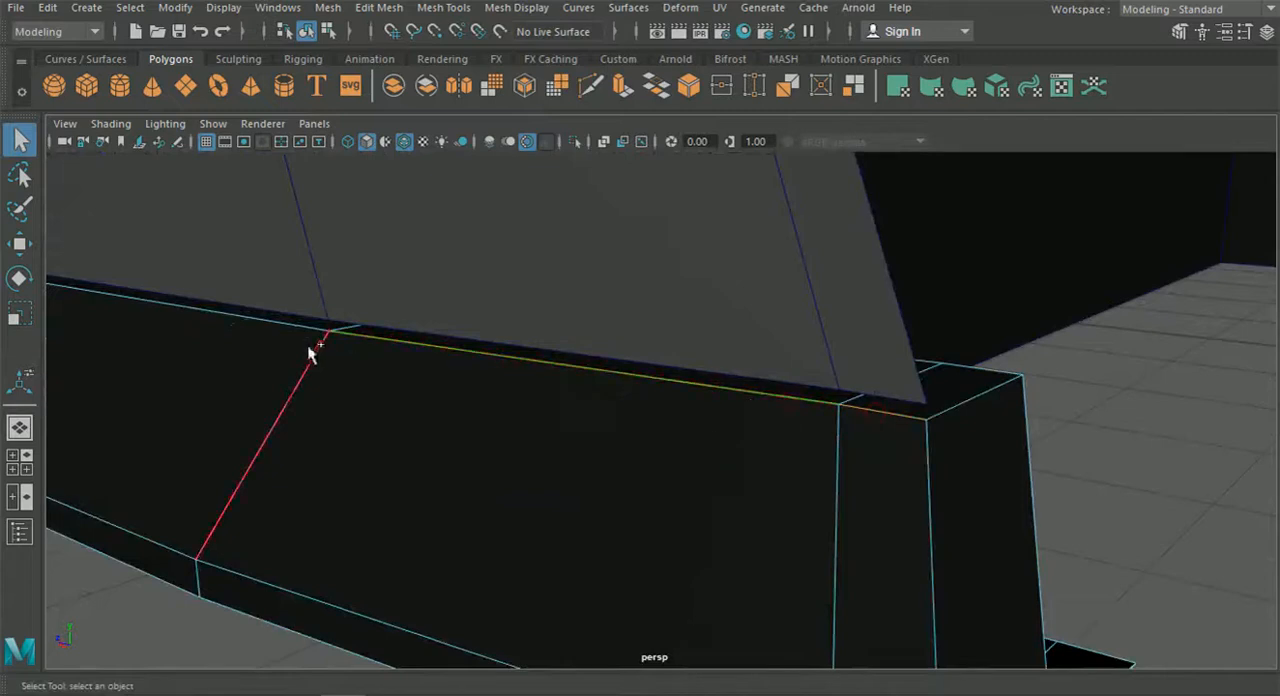
Add the remaining outer top edges along the skirt to the selection, as far as the front-wheel end.
alt+middle_drag(283, 327, 727, 406)
shift+click(735, 370)
shift+click(664, 358)
alt+middle_drag(359, 346, 688, 378)
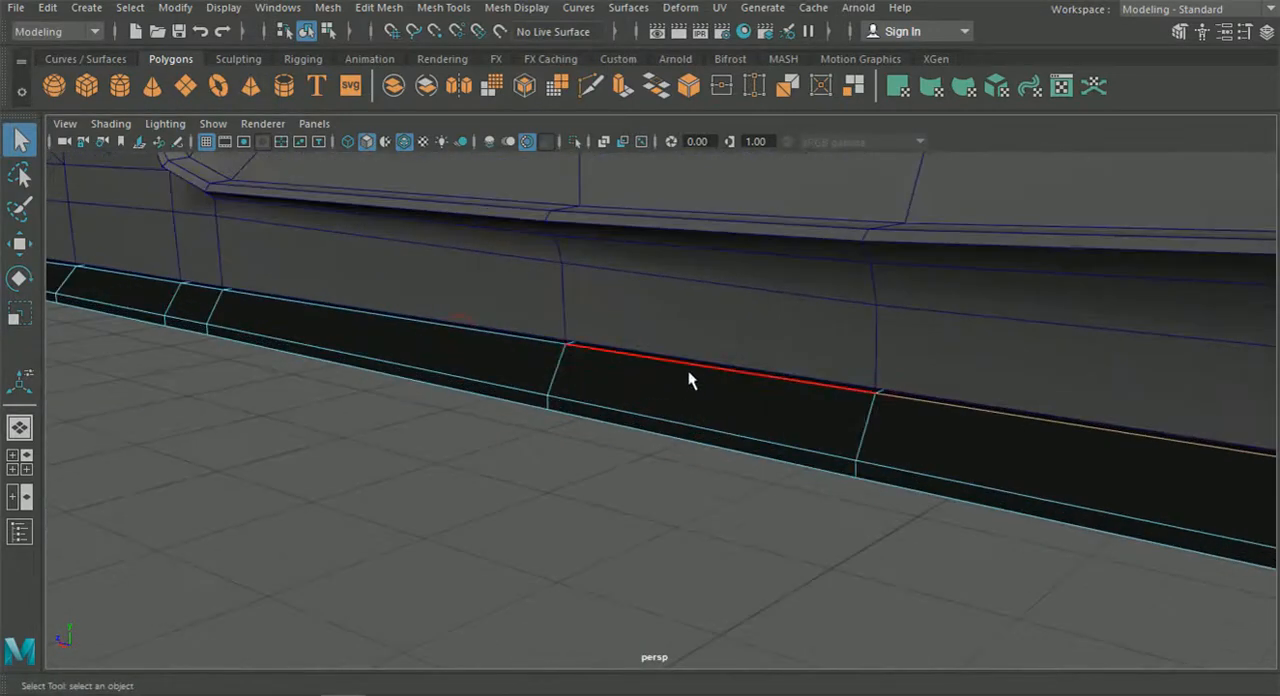
alt+middle_drag(423, 366, 695, 329)
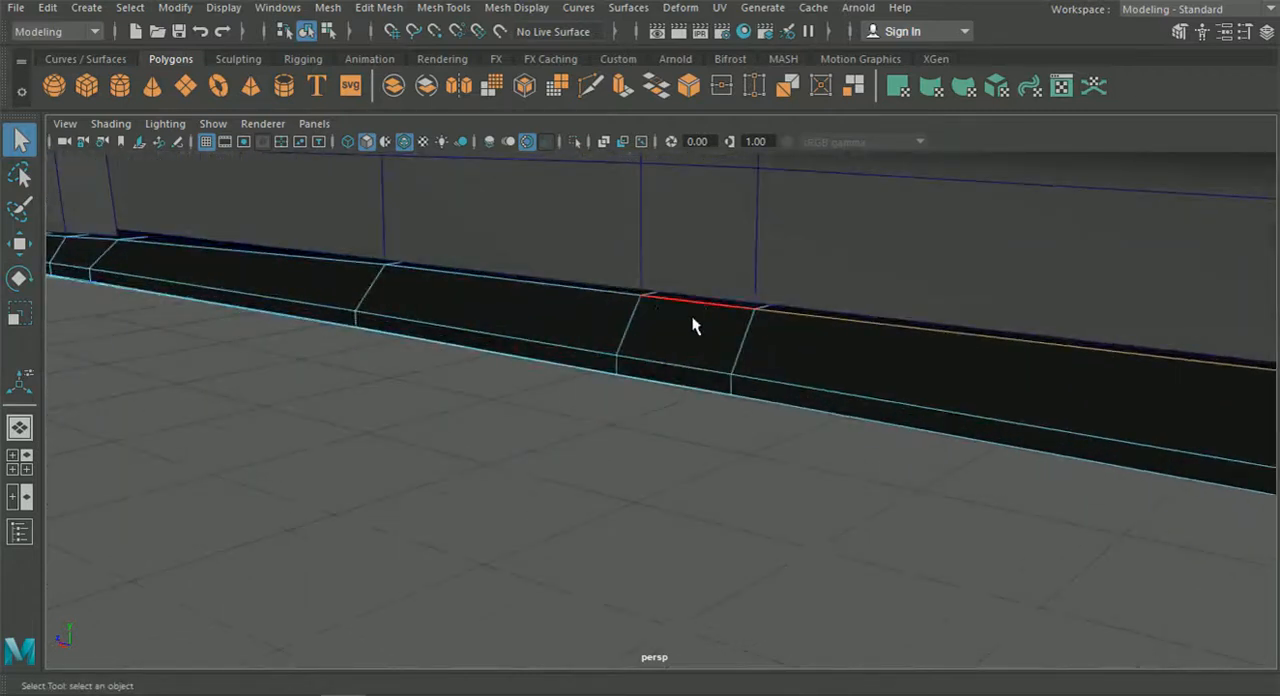
alt+middle_drag(333, 259, 644, 305)
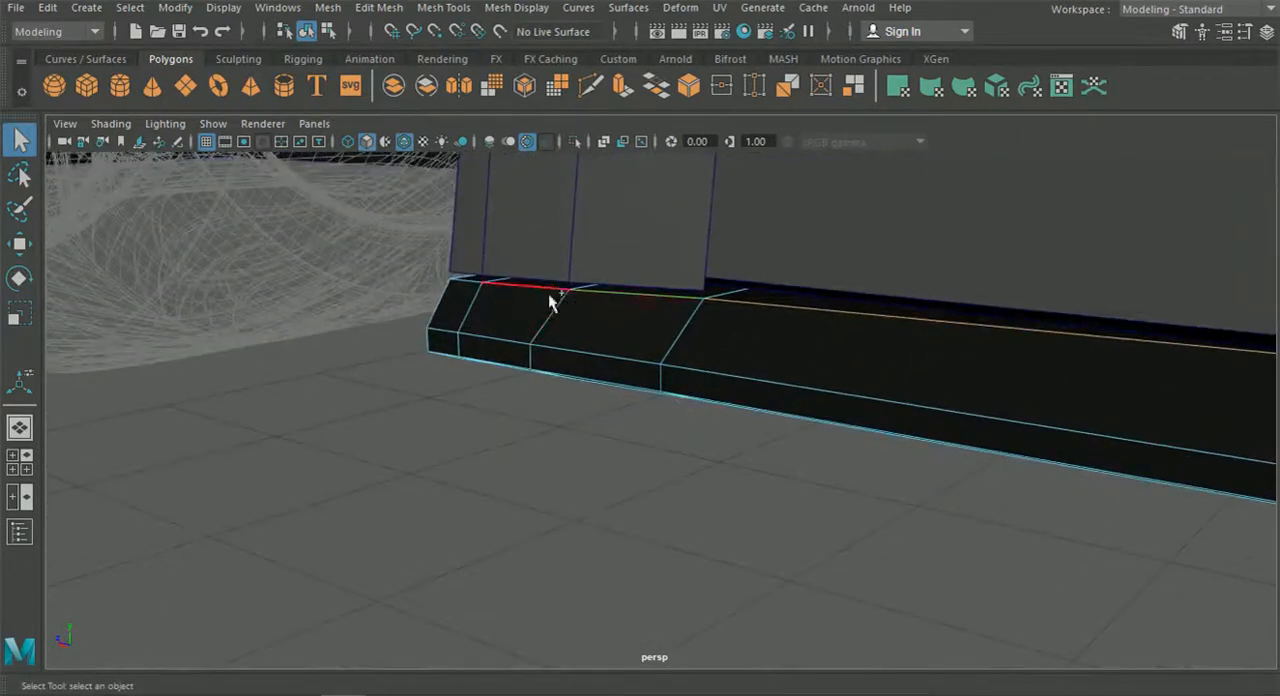
alt+drag(530, 392, 835, 434)
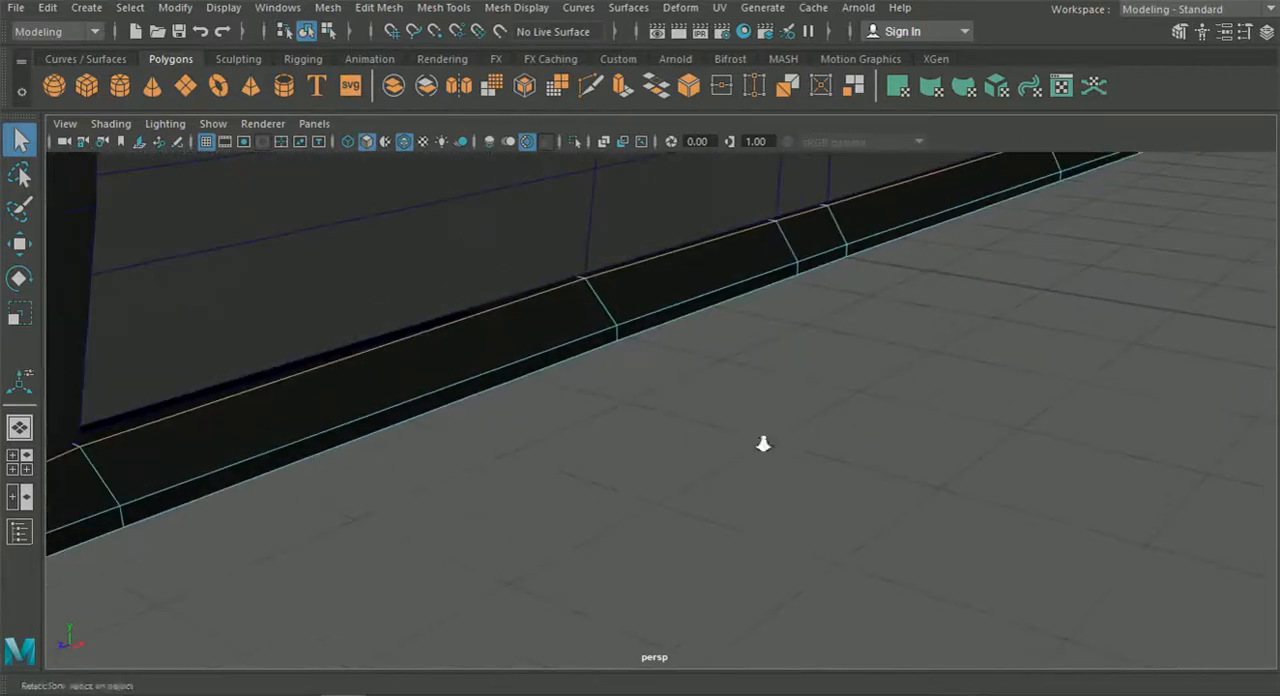
alt+middle_drag(290, 452, 600, 408)
Bevel the selected outer top edges with a fraction of 0.1 and 2 segments.
click(329, 8)
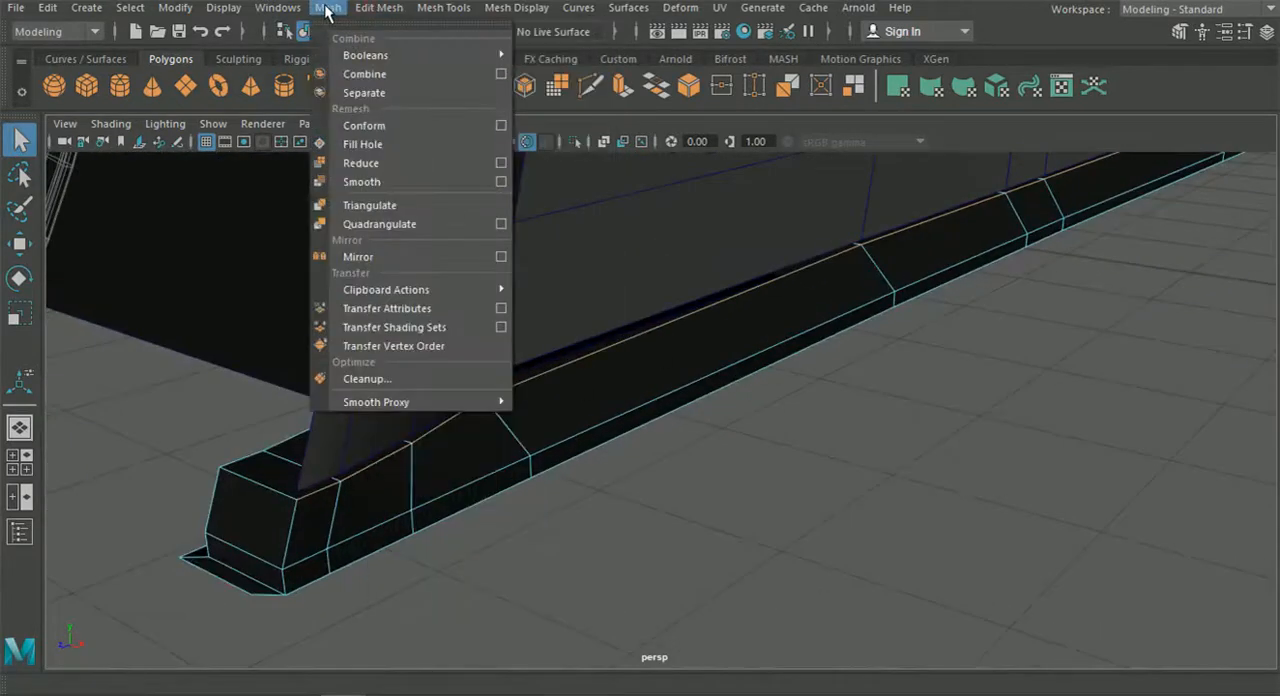
mouse_move(372, 8)
click(403, 84)
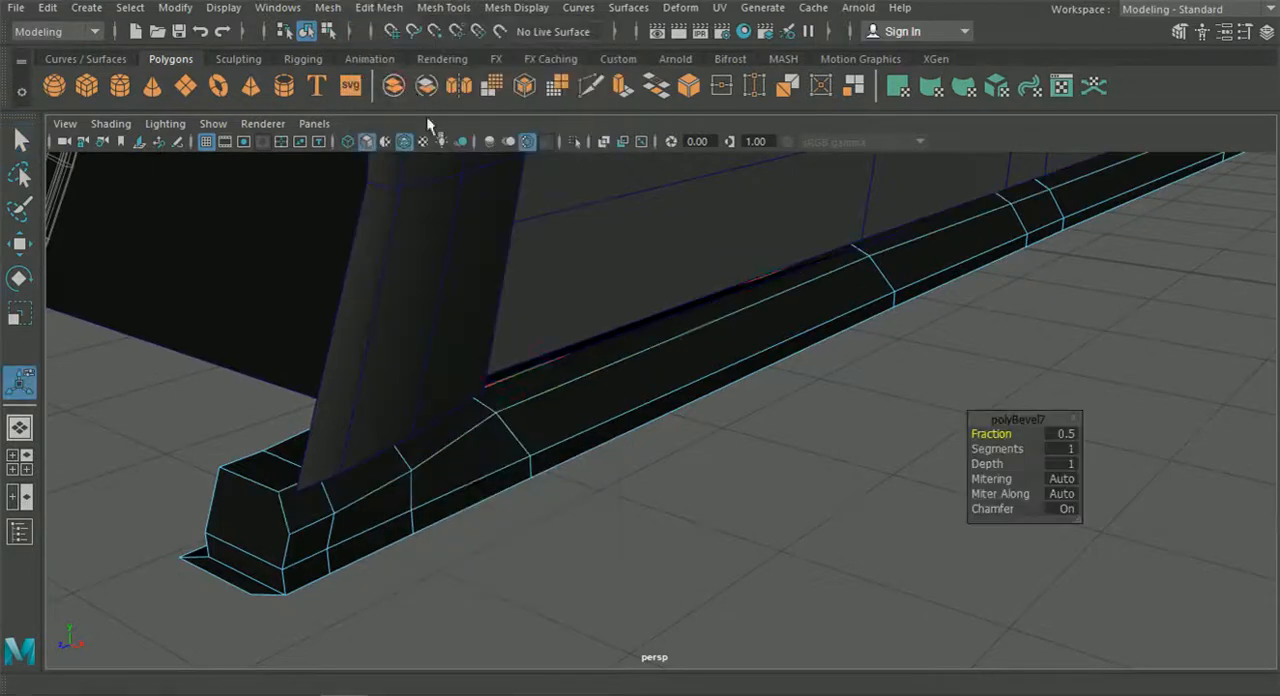
drag(1016, 442, 1010, 434)
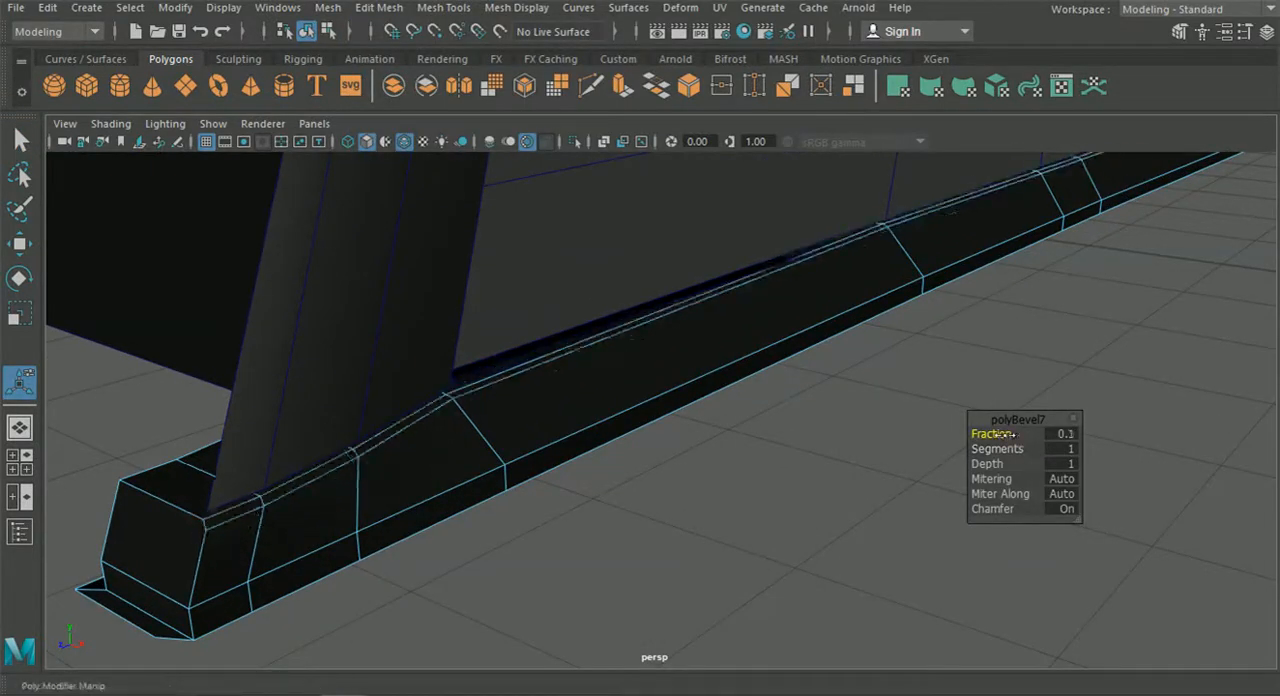
alt+drag(787, 480, 894, 460)
click(997, 449)
alt+drag(905, 470, 692, 504)
alt+middle_drag(877, 474, 809, 417)
alt+middle_drag(562, 421, 257, 446)
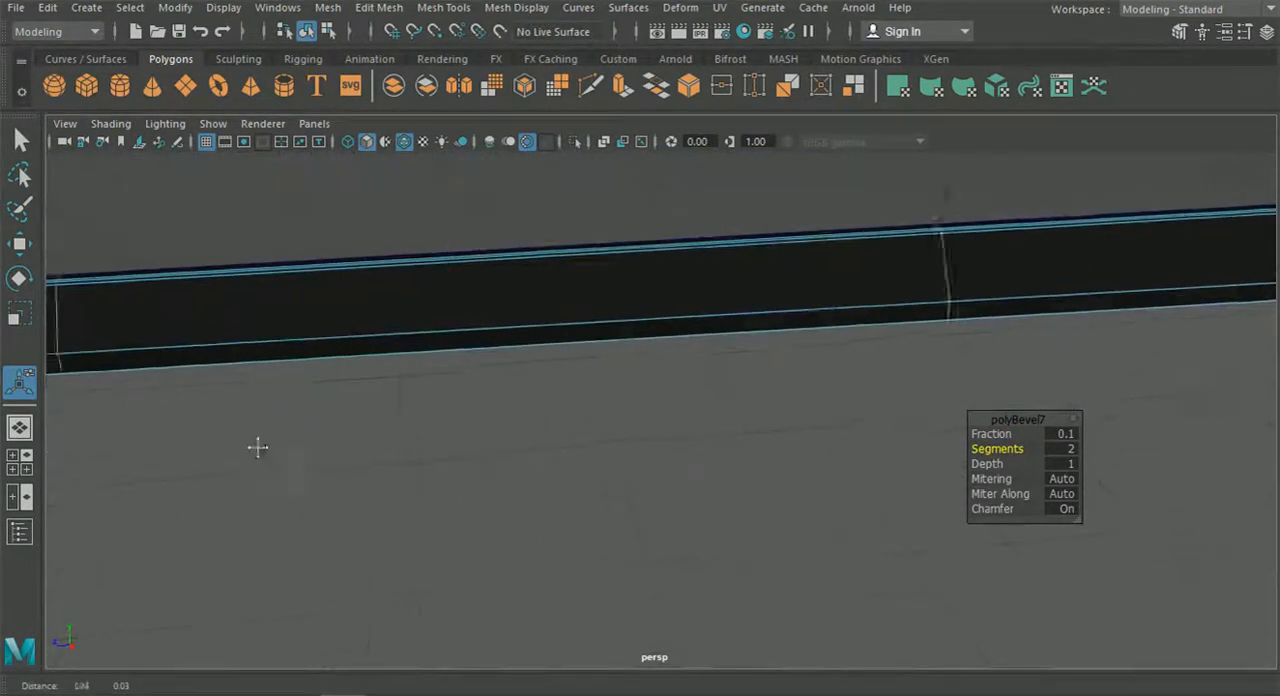
scroll(552, 429, down, 3)
alt+drag(663, 437, 490, 446)
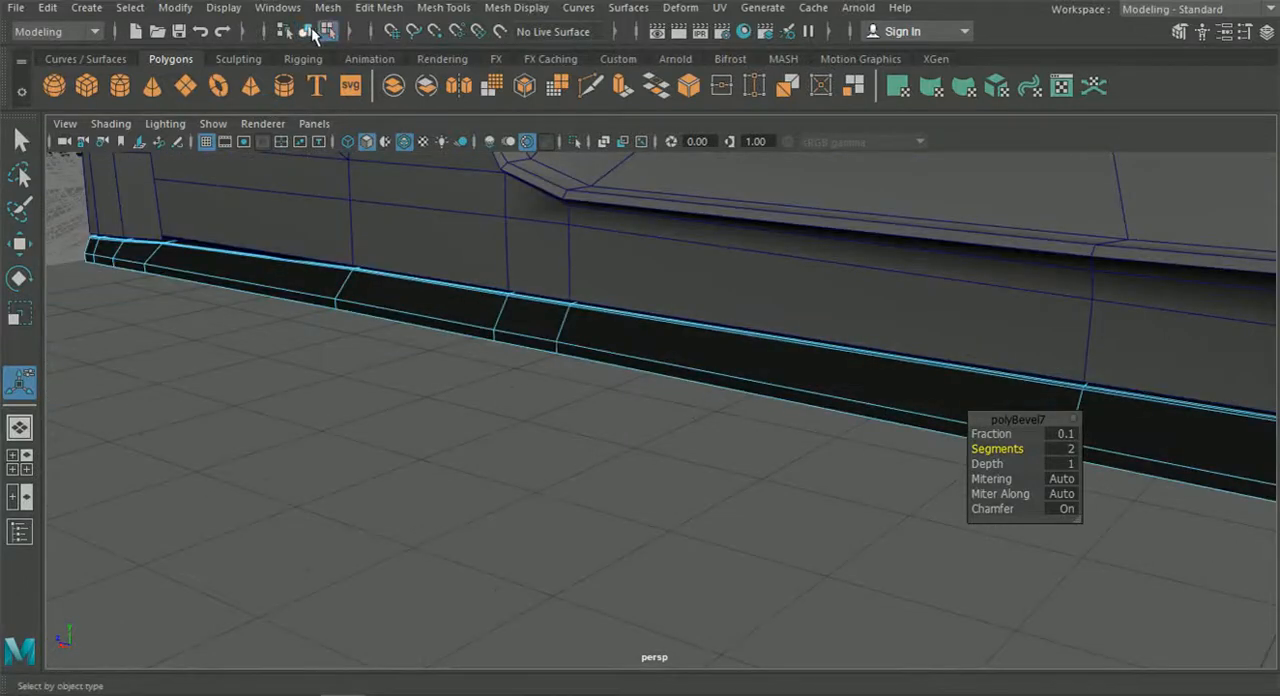
Deselect the skirt and examine its bevelled top edge and the end face near the rear wheel.
click(464, 390)
alt+middle_drag(769, 446, 443, 406)
alt+drag(455, 414, 411, 410)
scroll(415, 411, down, 3)
alt+middle_drag(490, 411, 310, 377)
scroll(392, 418, down, 4)
scroll(427, 411, down, 4)
alt+drag(730, 382, 677, 388)
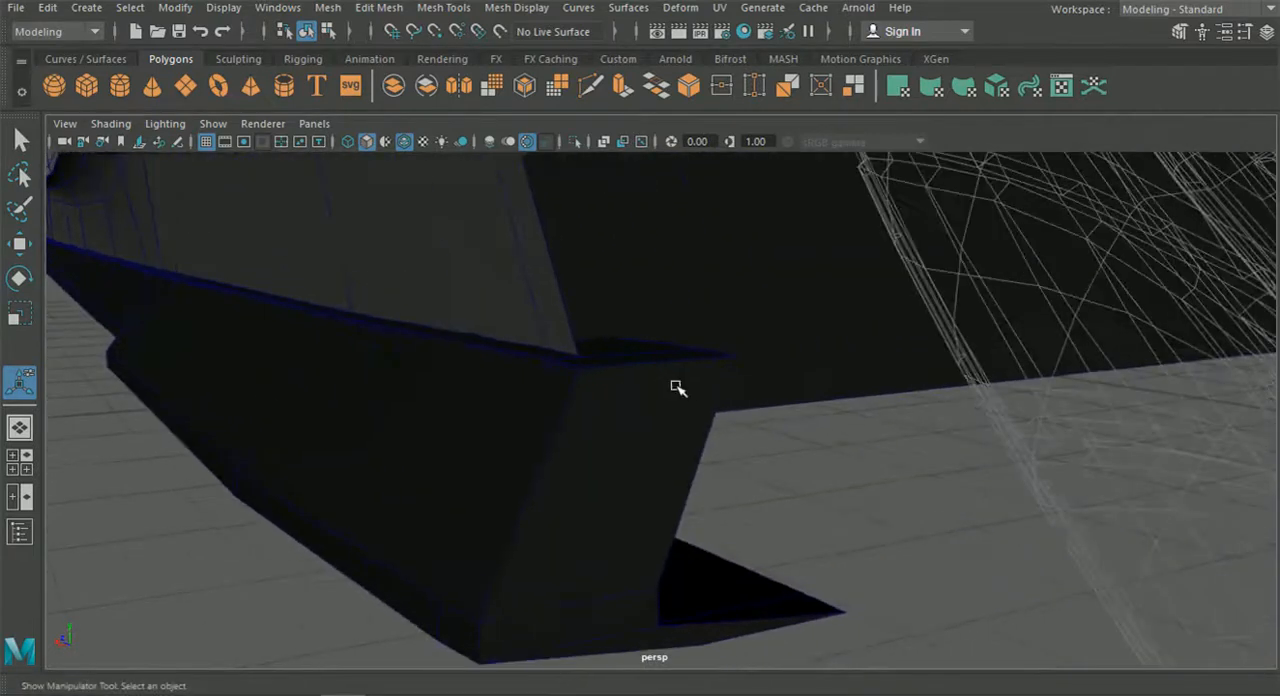
Cut an edge with Multi-Cut across the skirt's rear end face, from the bevel's lower corner to the inner edge.
click(606, 389)
scroll(590, 382, up, 2)
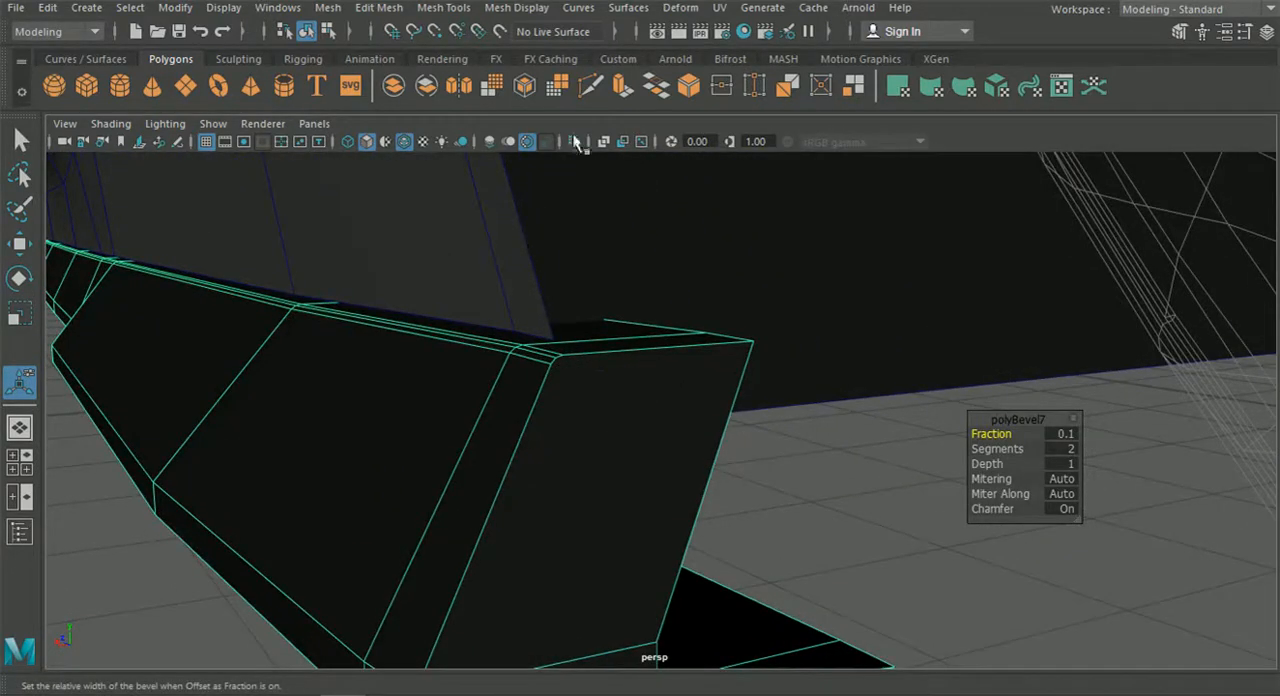
click(590, 86)
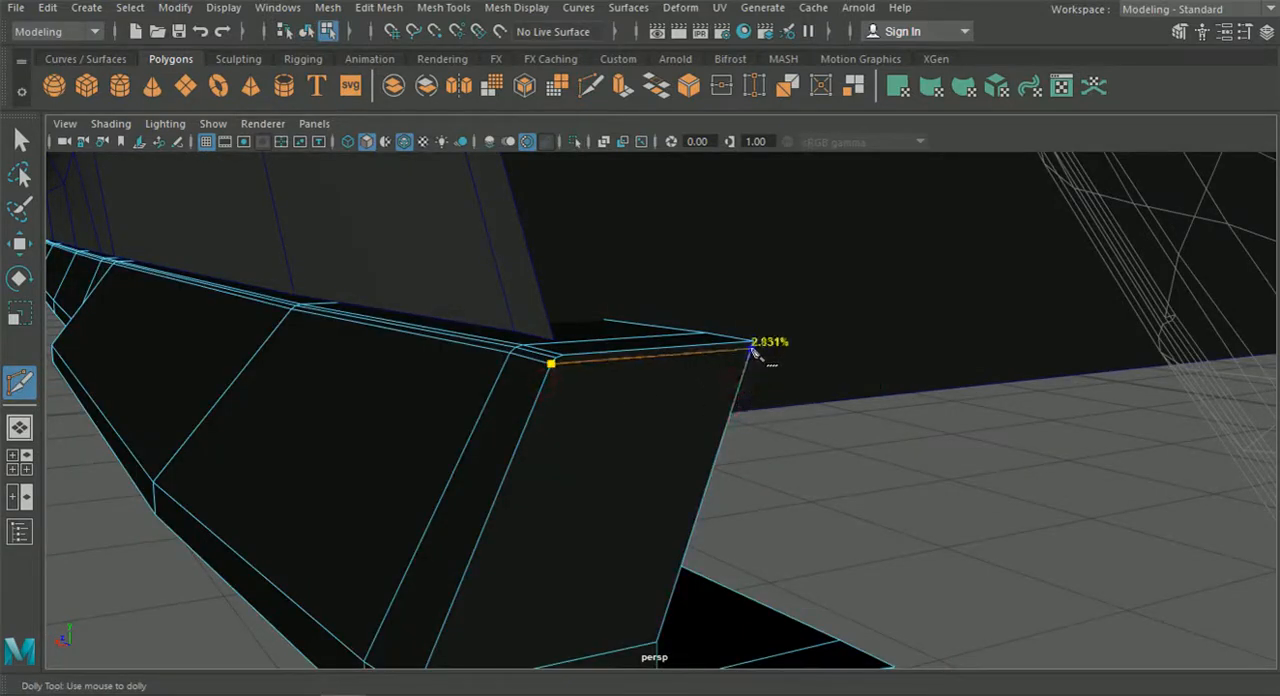
Cut a matching edge across the skirt's front end face just below the top, starting from the bevel's lower corner.
scroll(752, 347, down, 5)
alt+drag(430, 434, 687, 498)
alt+right_drag(687, 498, 653, 520)
alt+drag(653, 520, 737, 580)
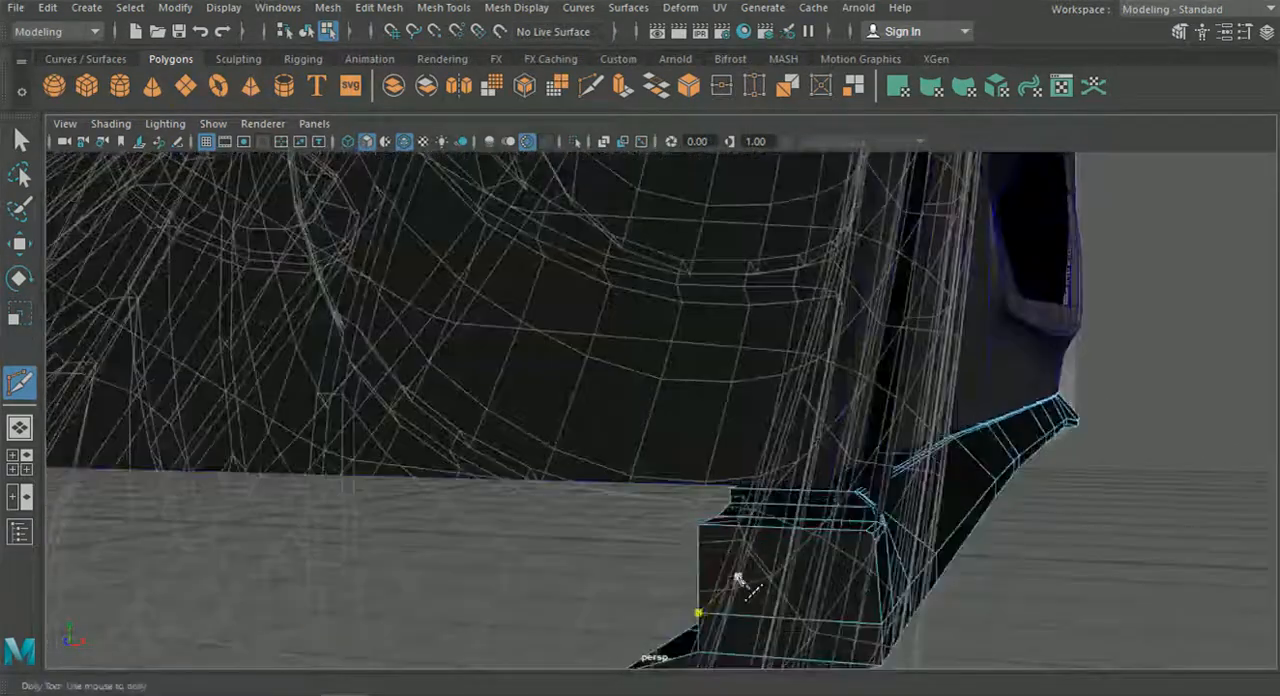
alt+middle_drag(737, 580, 694, 506)
alt+right_drag(694, 506, 551, 486)
scroll(540, 460, up, 2)
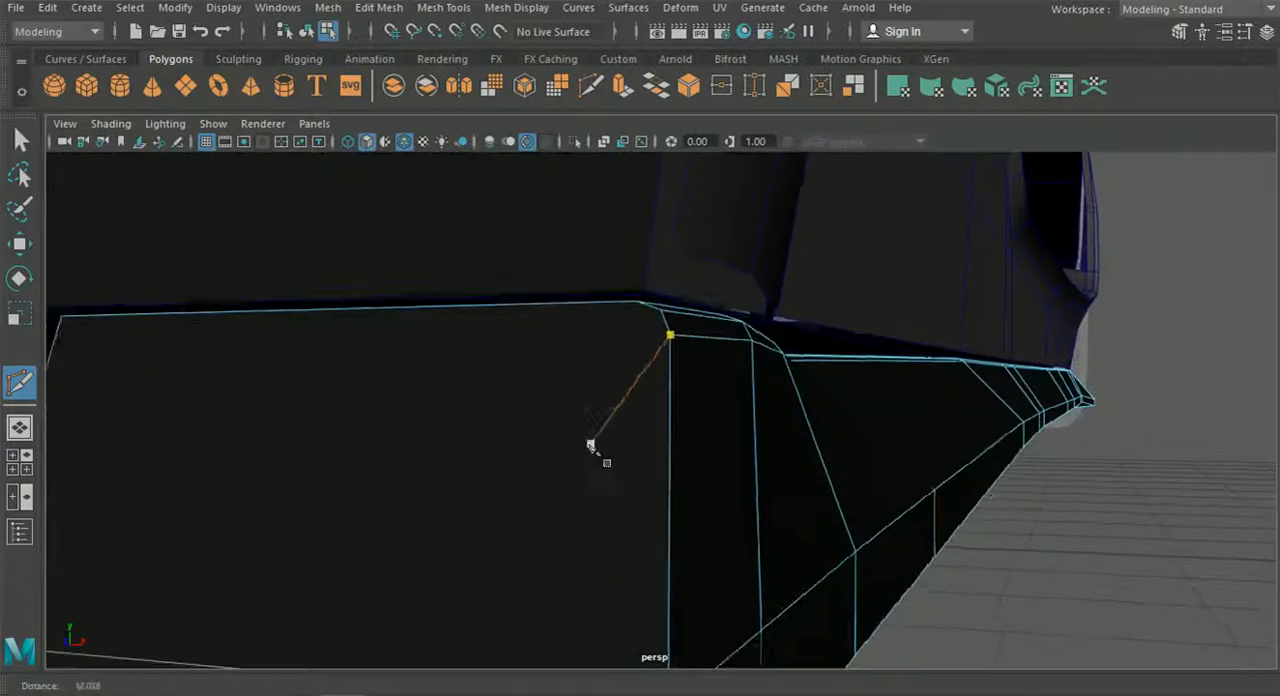
scroll(610, 425, down, 4)
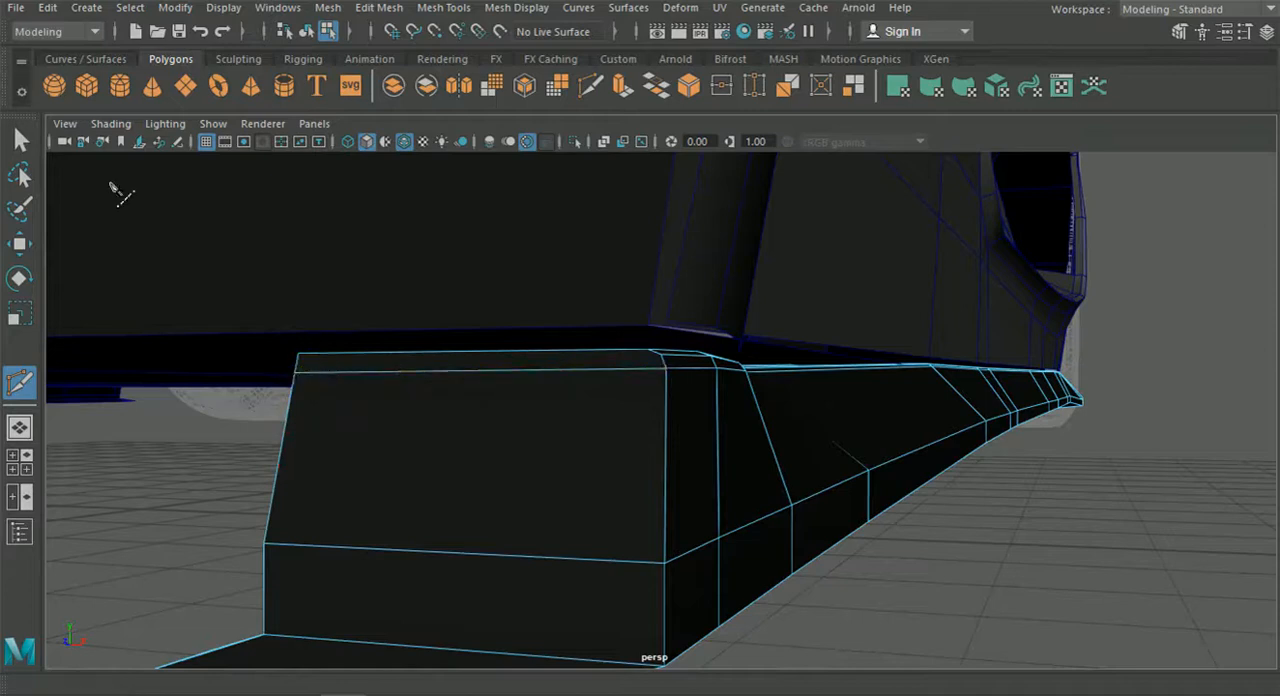
Leave the cutting tool and isolate the whole side skirt, framed in the perspective view.
key(q)
click(306, 31)
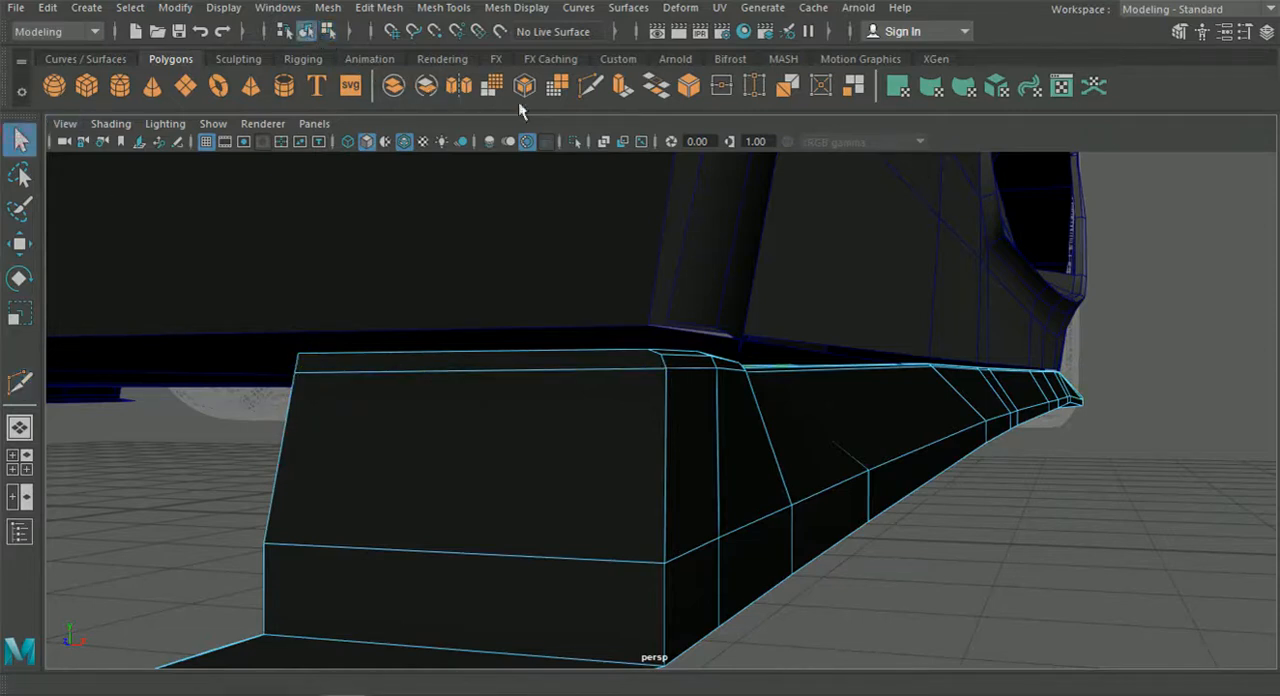
click(575, 143)
key(f)
alt+drag(711, 466, 435, 490)
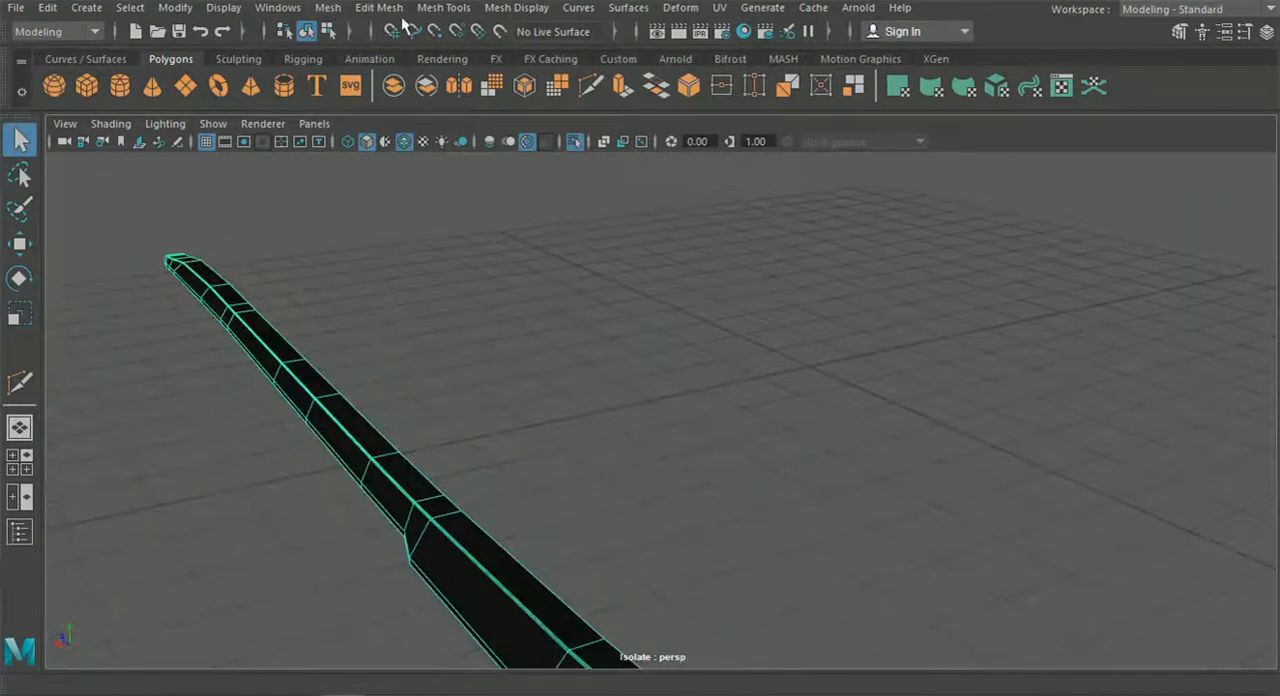
Insert an edge loop down the skirt's rear end face, right beside its outer vertical corner.
click(379, 7)
mouse_move(443, 8)
click(483, 148)
alt+drag(491, 388, 440, 292)
alt+middle_drag(440, 292, 522, 302)
alt+right_drag(522, 302, 617, 346)
alt+drag(617, 346, 571, 374)
alt+right_drag(571, 374, 645, 398)
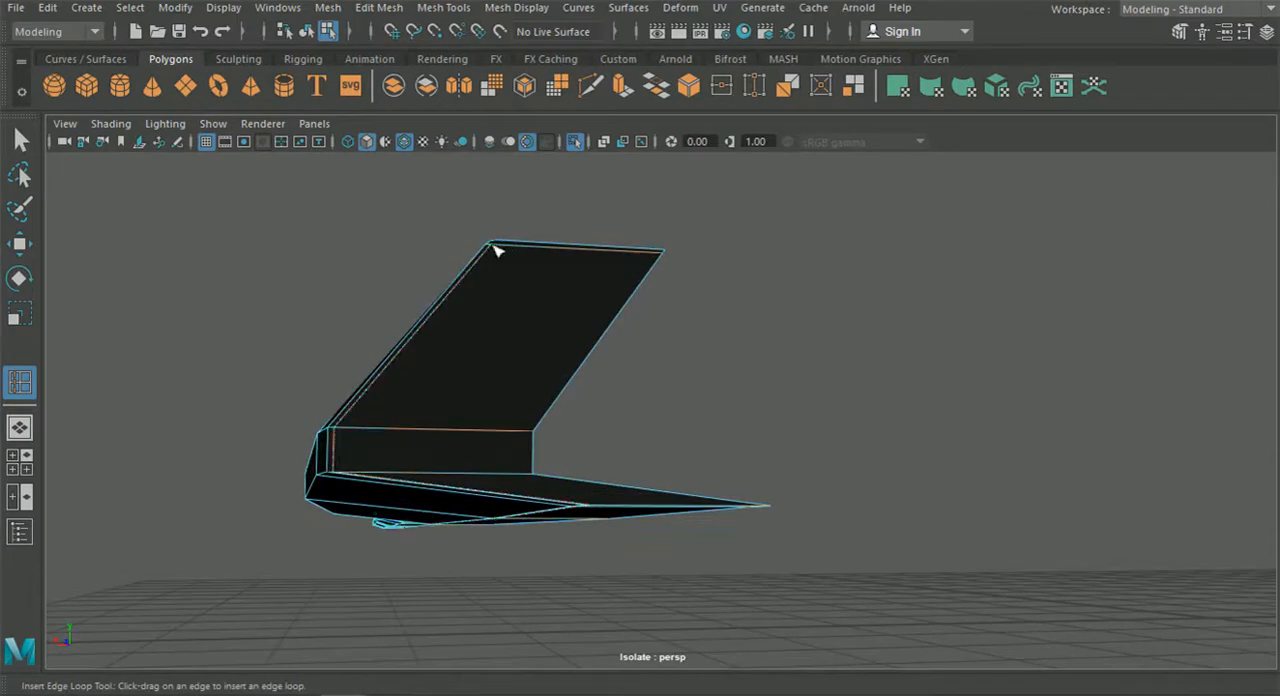
alt+drag(505, 266, 517, 331)
mouse_move(517, 331)
alt+middle_down()
mouse_move(540, 291)
mouse_move(515, 309)
mouse_move(518, 333)
alt+middle_up()
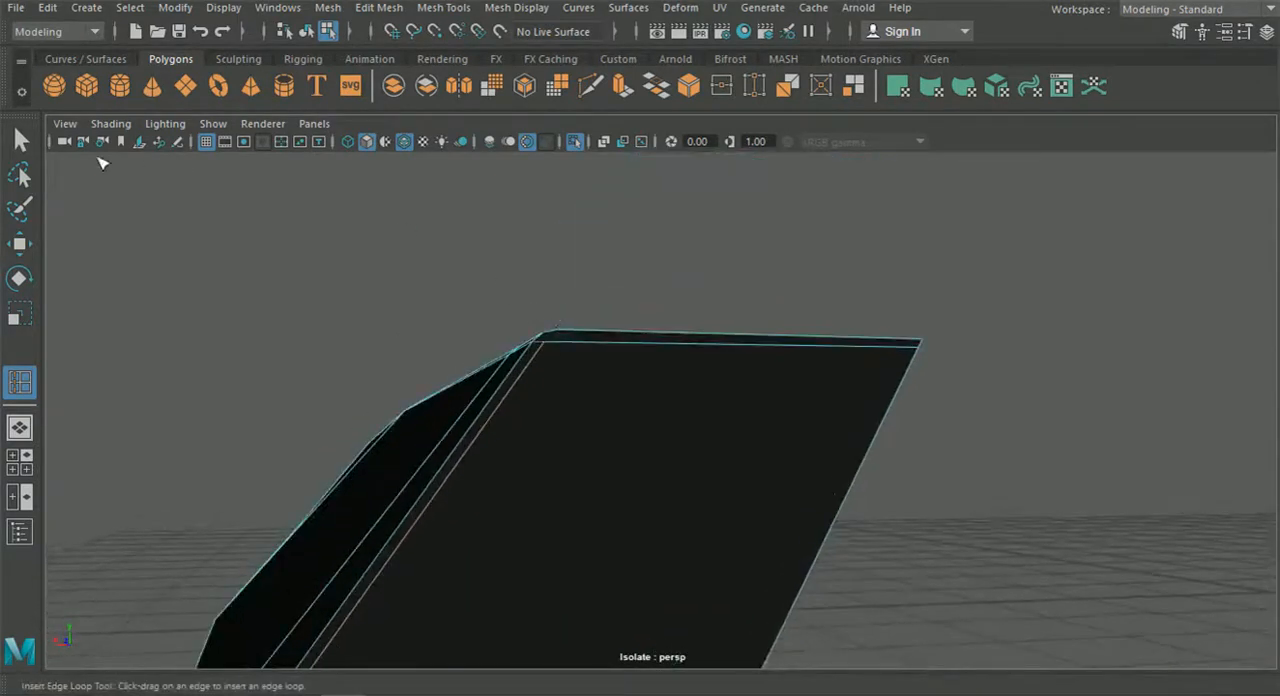
key(q)
alt+drag(49, 143, 247, 230)
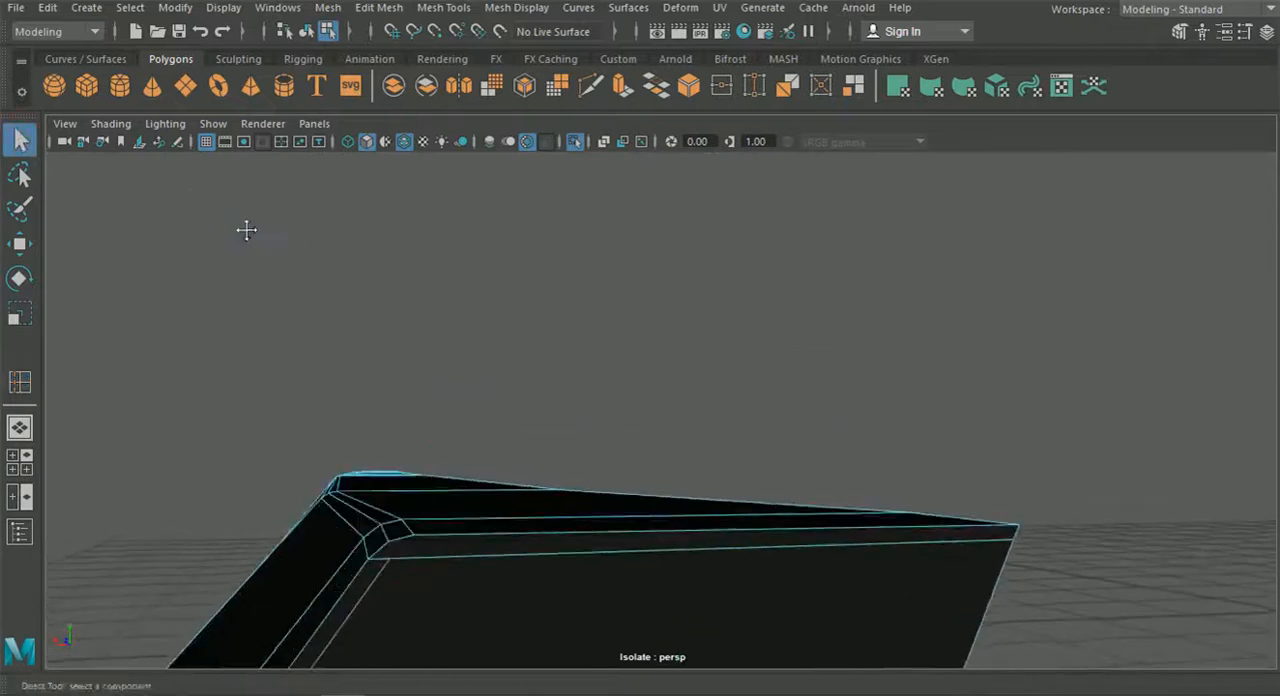
Connect the new vertical loop to the bevel corners with Multi-Cut at the skirt's rear and front end faces.
click(590, 87)
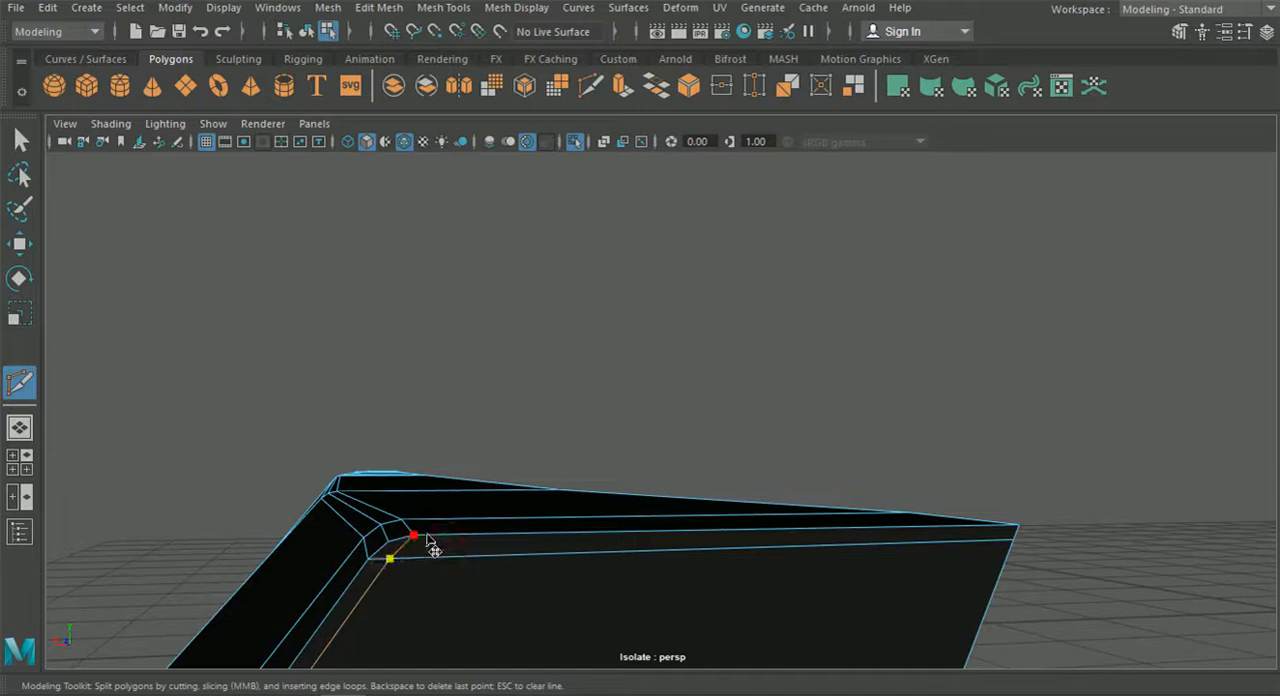
alt+drag(426, 543, 990, 307)
alt+middle_drag(990, 307, 1055, 288)
click(1046, 250)
scroll(760, 388, down, 4)
key(ctrl+z)
scroll(730, 420, down, 6)
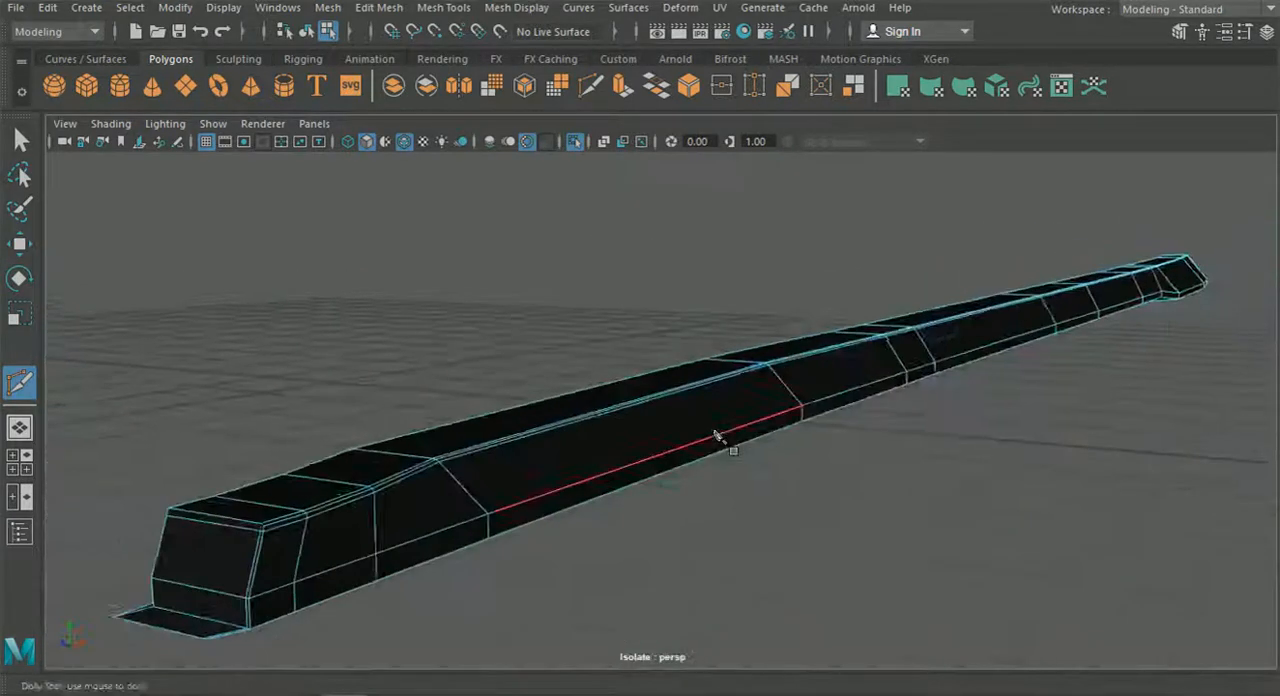
alt+middle_drag(717, 437, 790, 410)
scroll(691, 408, up, 5)
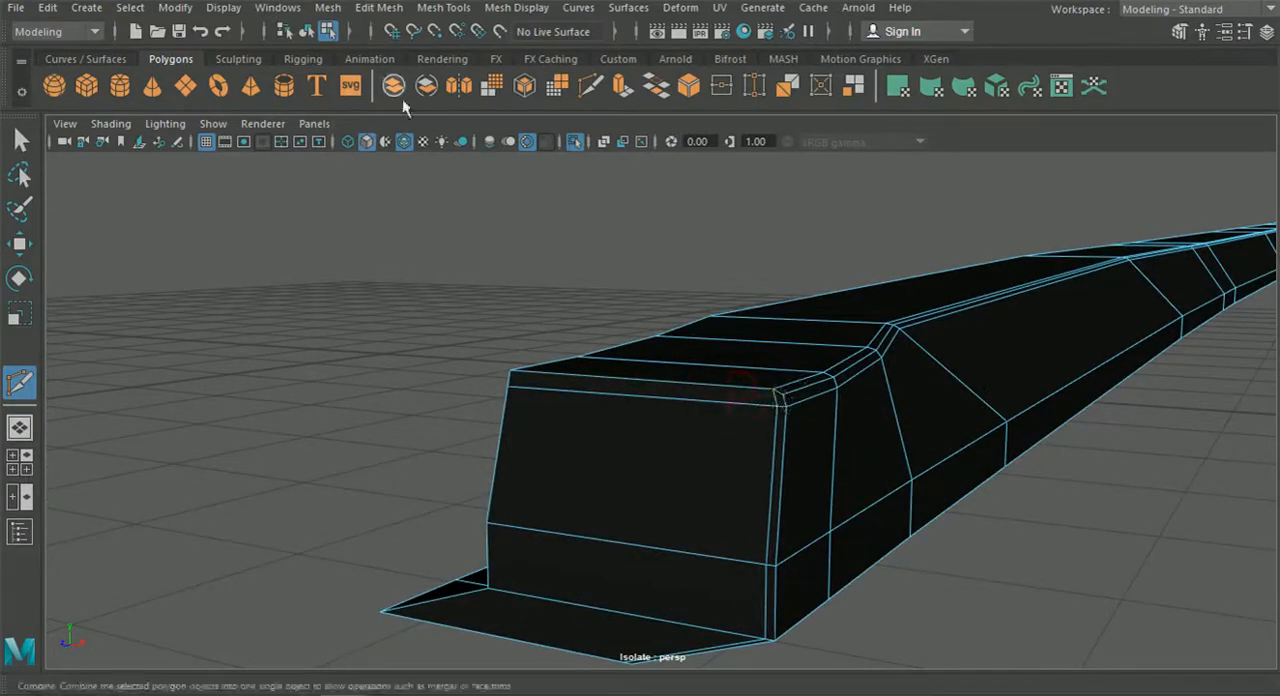
click(18, 134)
Insert an edge loop along the skirt just below the lower horizontal edge of its side face.
alt+drag(560, 520, 712, 420)
alt+middle_drag(712, 420, 567, 545)
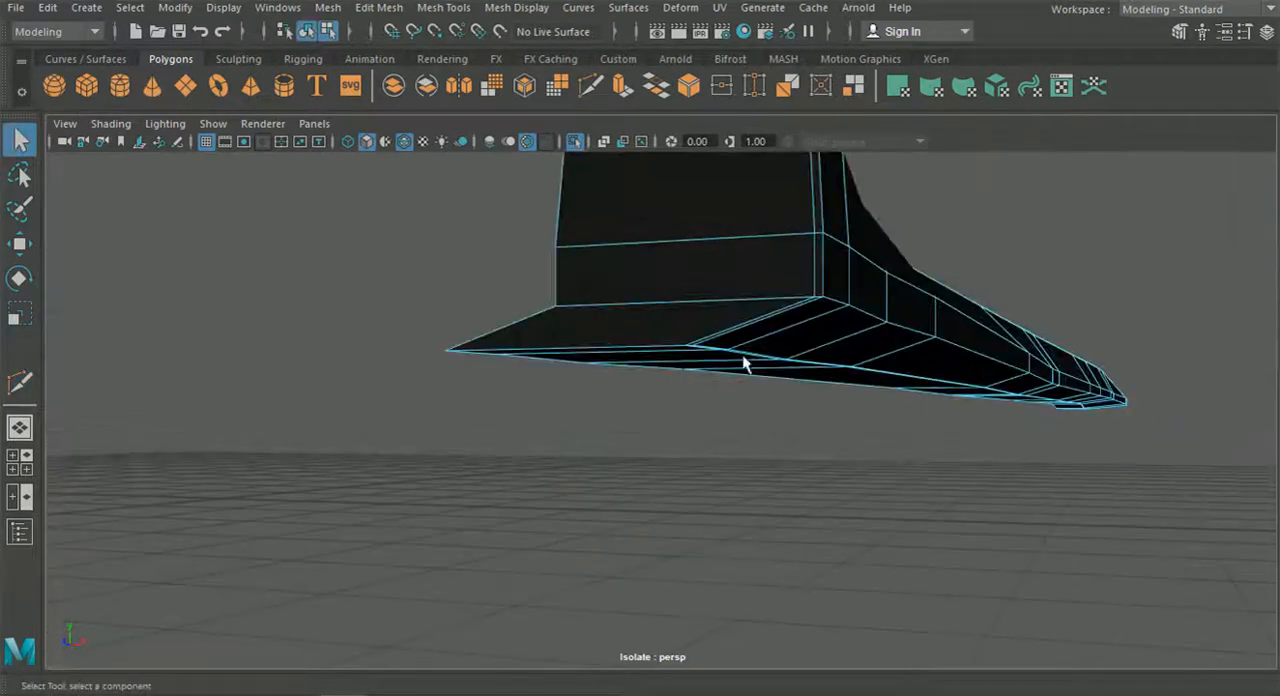
scroll(842, 381, down, 4)
alt+drag(845, 384, 615, 402)
click(367, 12)
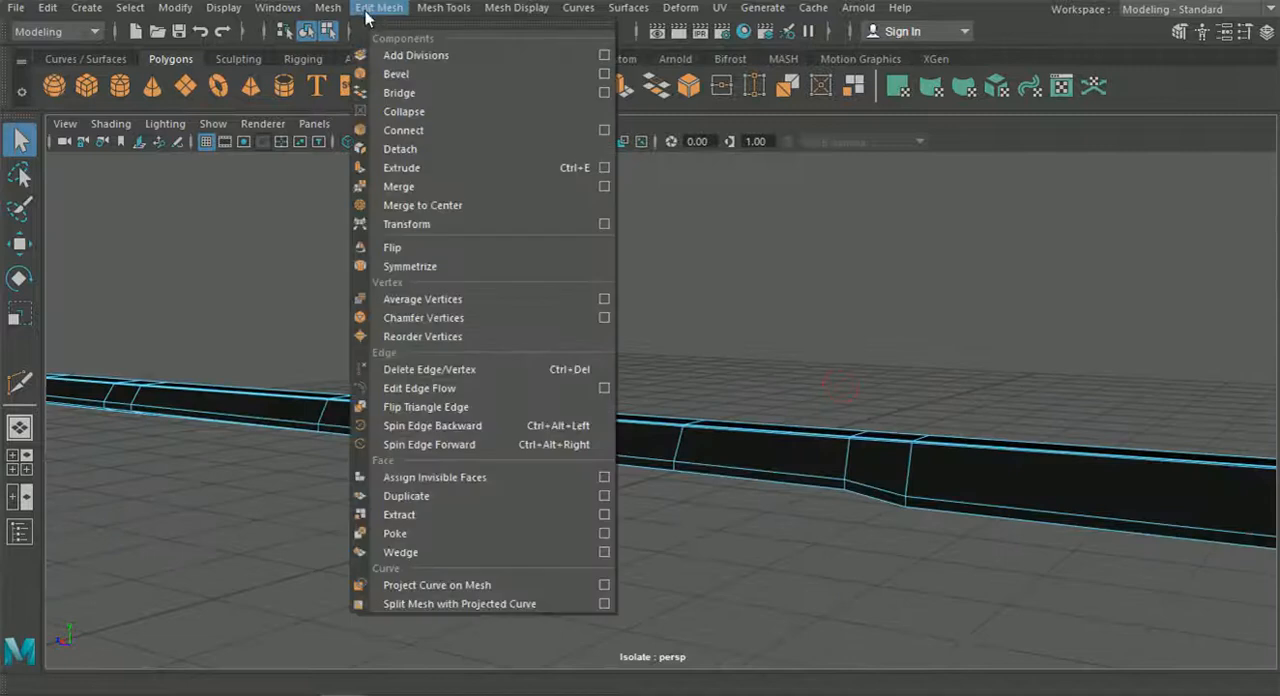
mouse_move(425, 12)
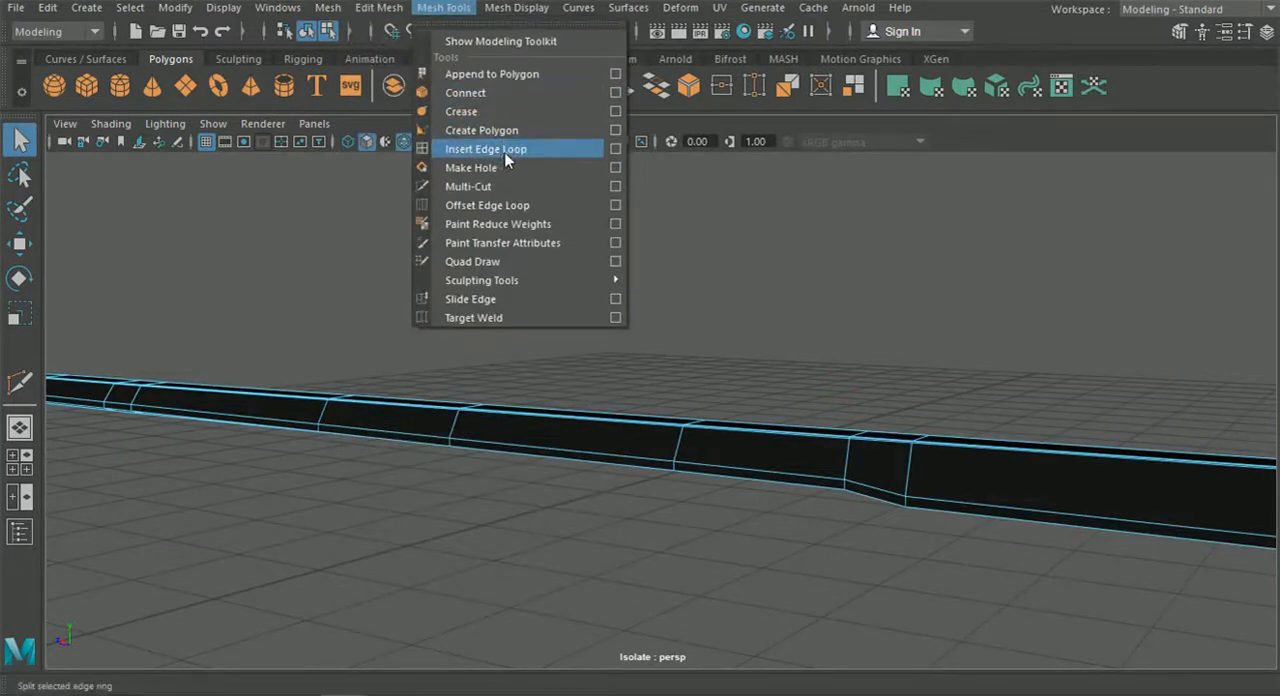
click(504, 150)
alt+drag(731, 274, 680, 357)
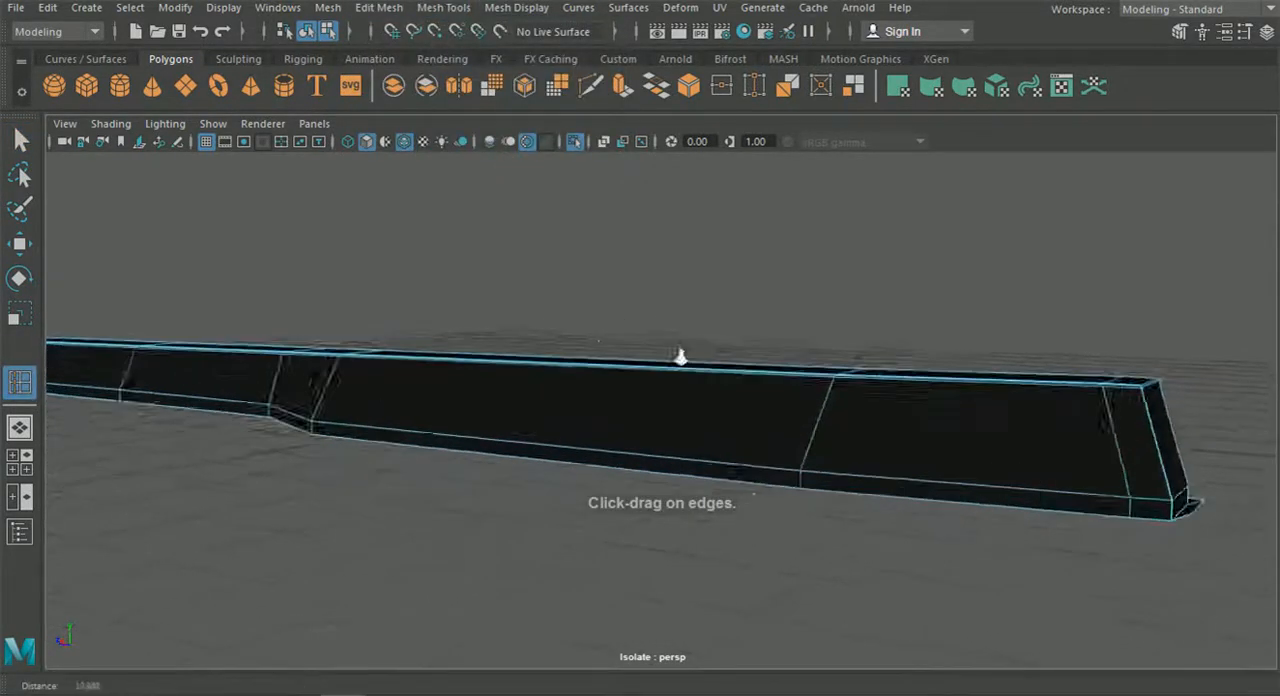
alt+right_drag(680, 357, 820, 411)
alt+middle_drag(820, 411, 686, 386)
alt+right_drag(686, 386, 784, 428)
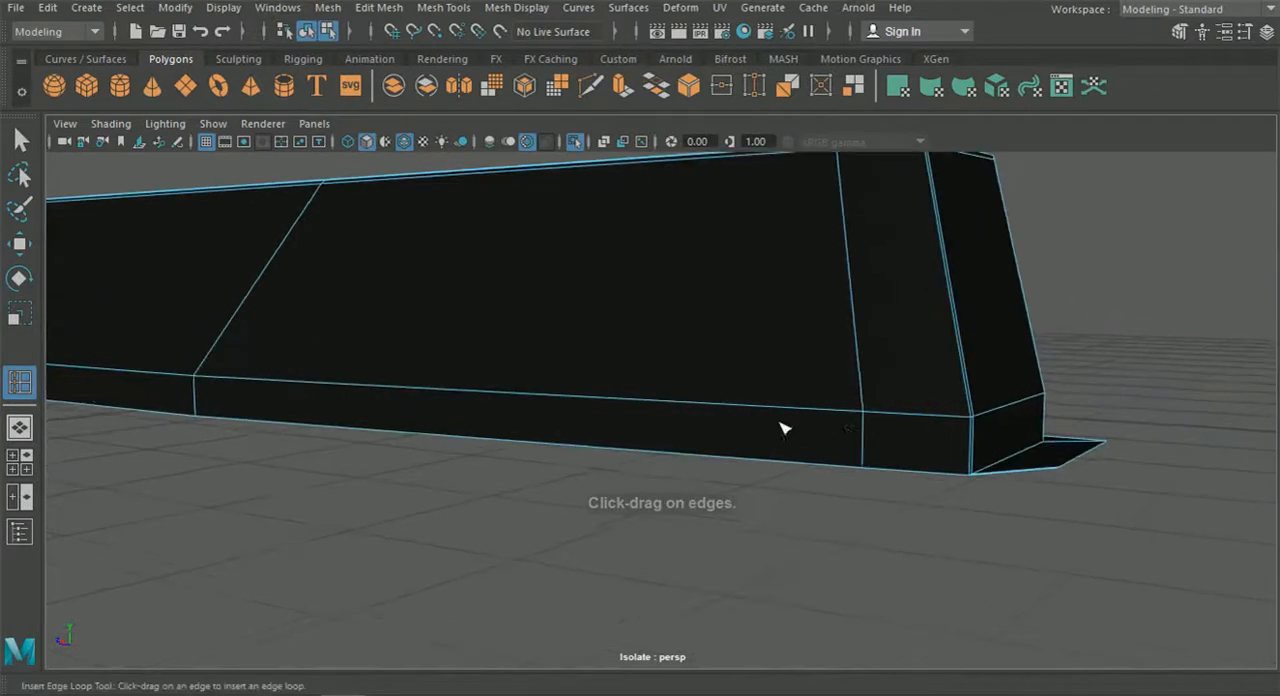
click(865, 420)
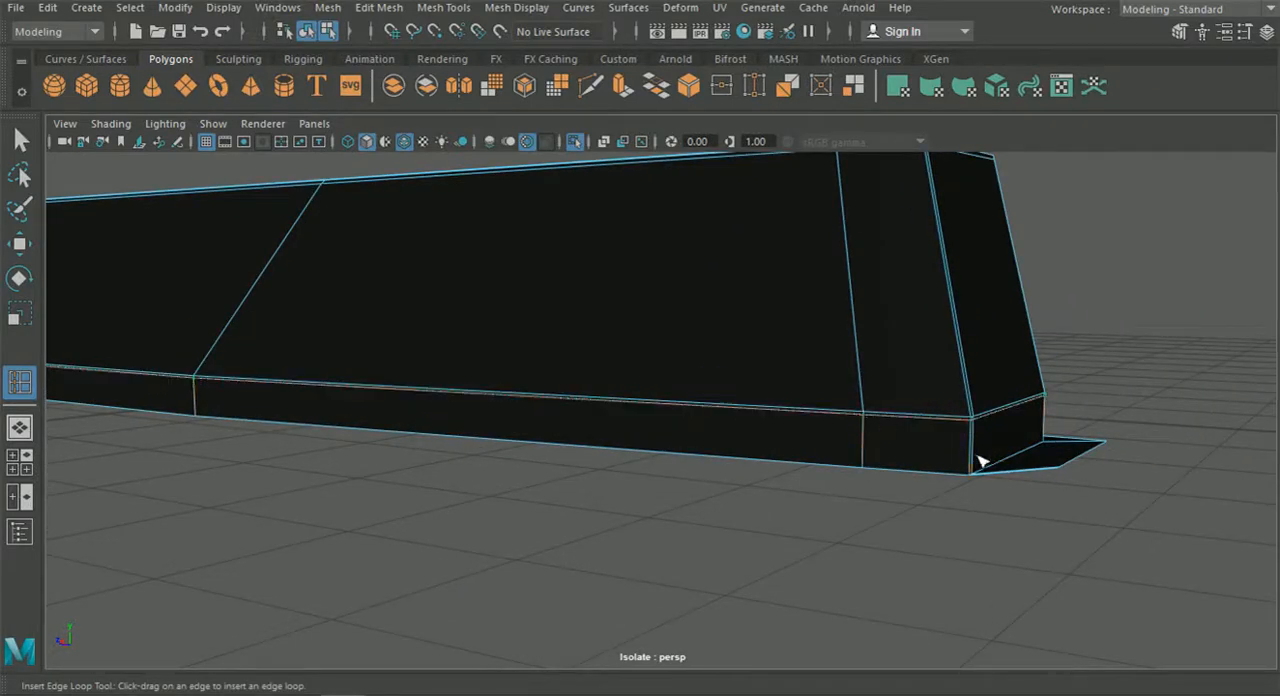
Insert another edge loop tight against the skirt's bottom edge and leave the tool.
click(970, 474)
alt+middle_drag(596, 420, 1070, 445)
alt+middle_drag(540, 440, 768, 444)
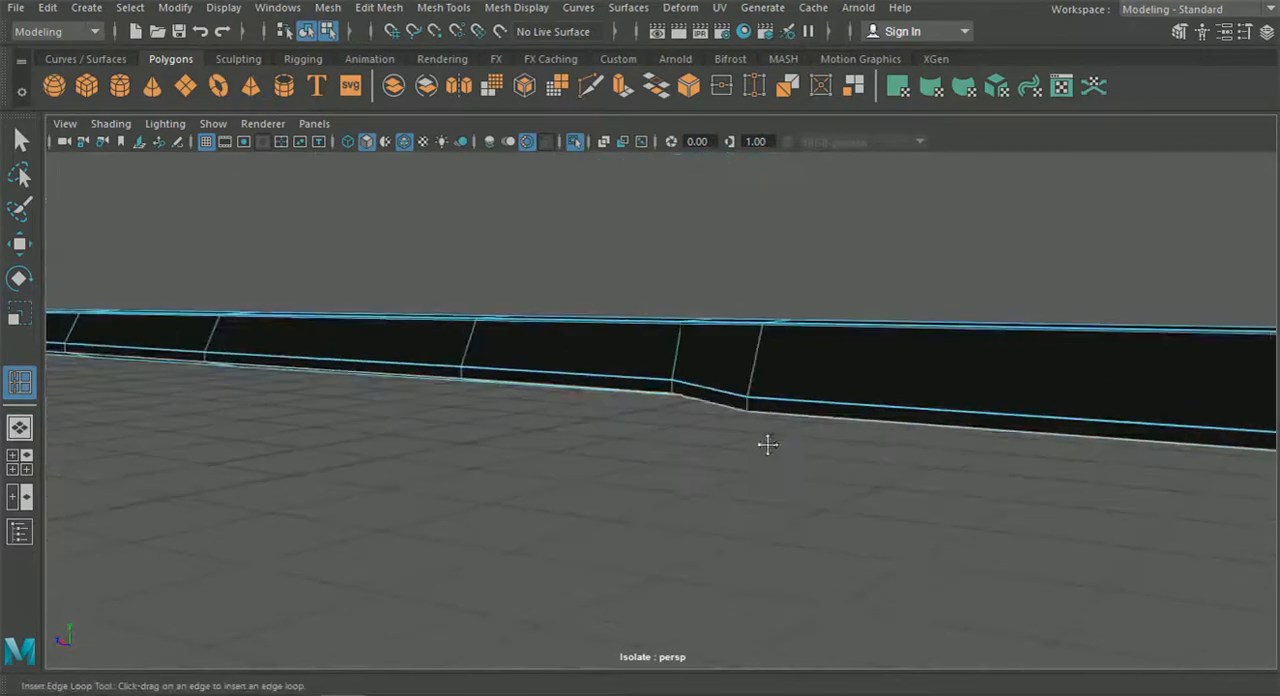
key(q)
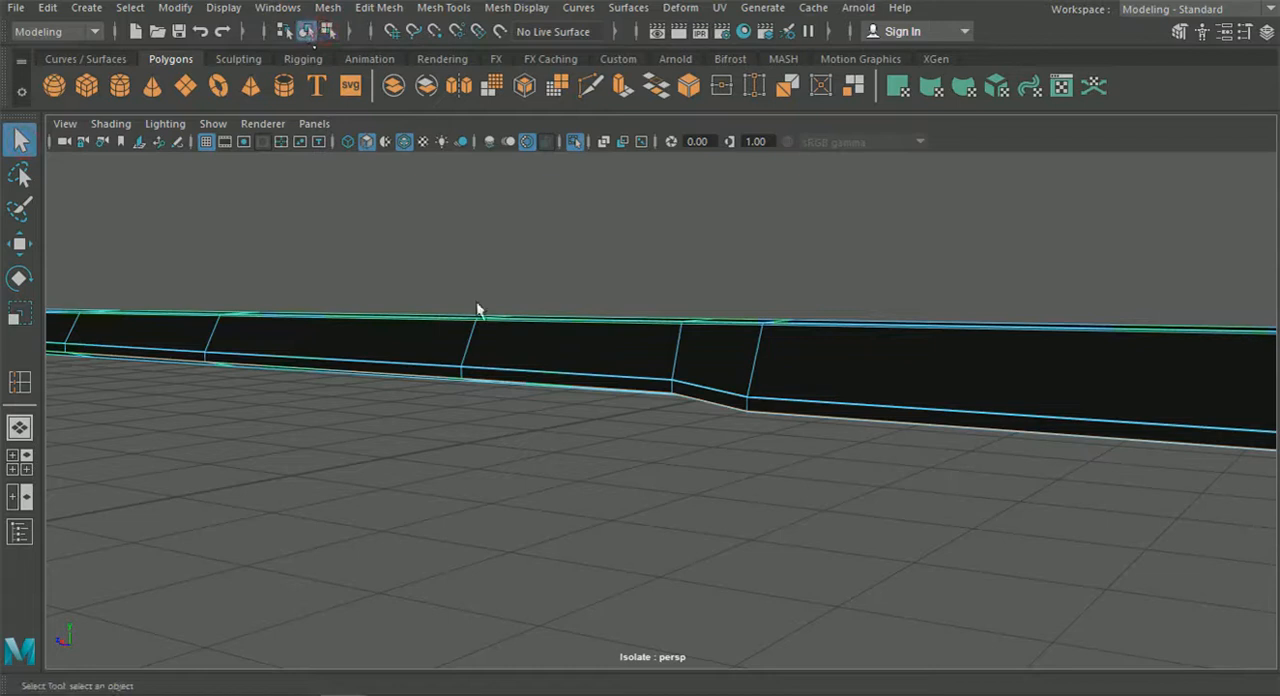
Preview the skirt smoothed without the wireframe overlay, examine both ends, and return to the unsmoothed mesh.
click(542, 424)
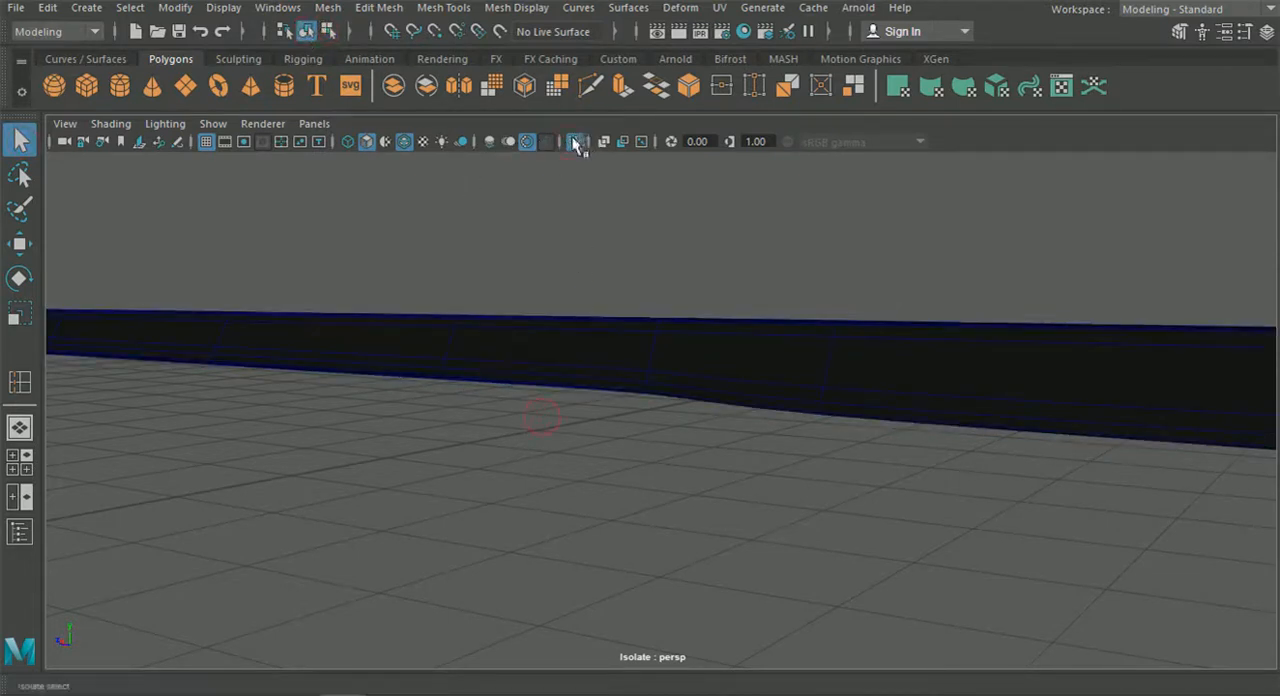
click(403, 142)
alt+drag(464, 291, 707, 356)
alt+drag(901, 462, 949, 422)
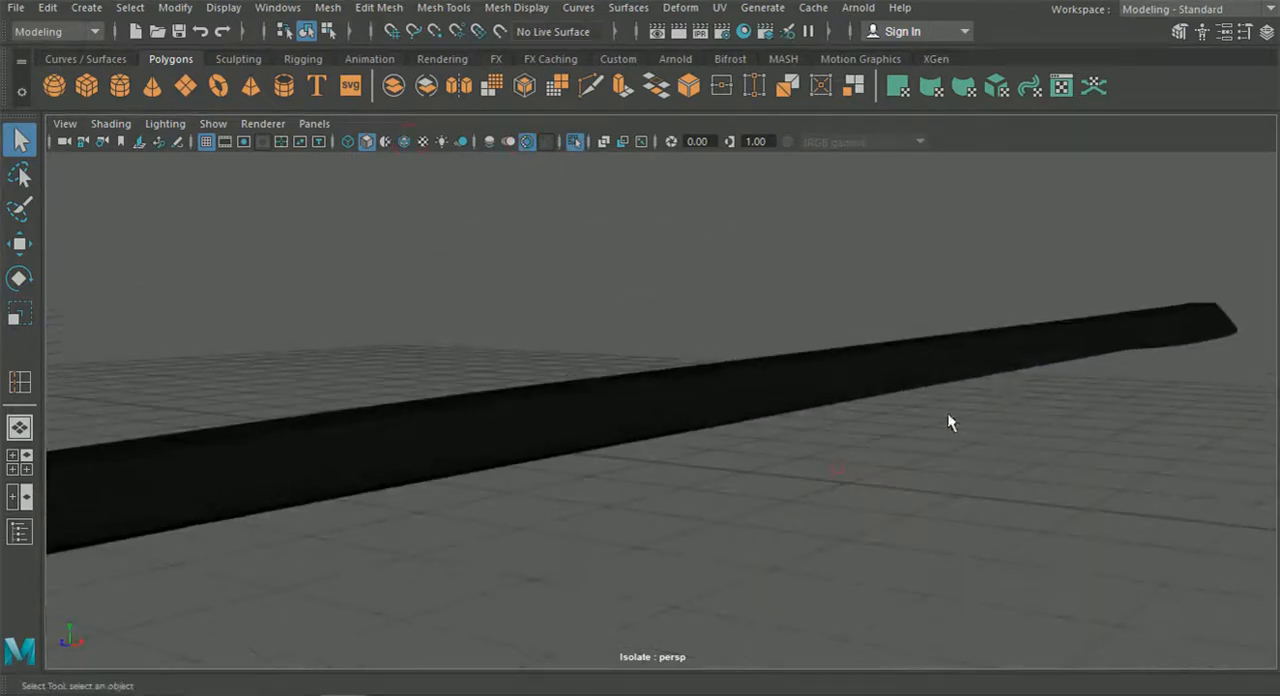
alt+drag(849, 408, 754, 369)
alt+drag(706, 429, 661, 463)
click(663, 437)
alt+right_drag(664, 434, 741, 435)
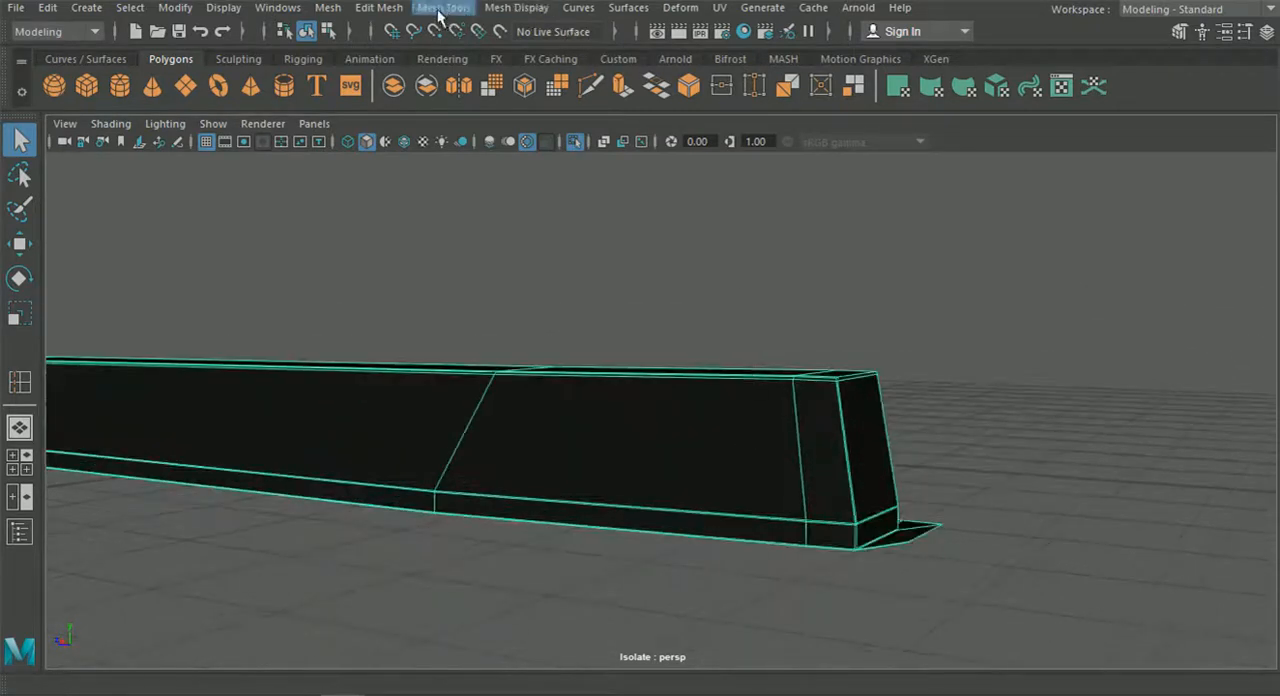
Insert an edge loop across the skirt's top and side faces close to its rear end.
click(379, 8)
mouse_move(443, 8)
click(478, 147)
alt+right_drag(478, 147, 620, 318)
alt+drag(620, 318, 706, 335)
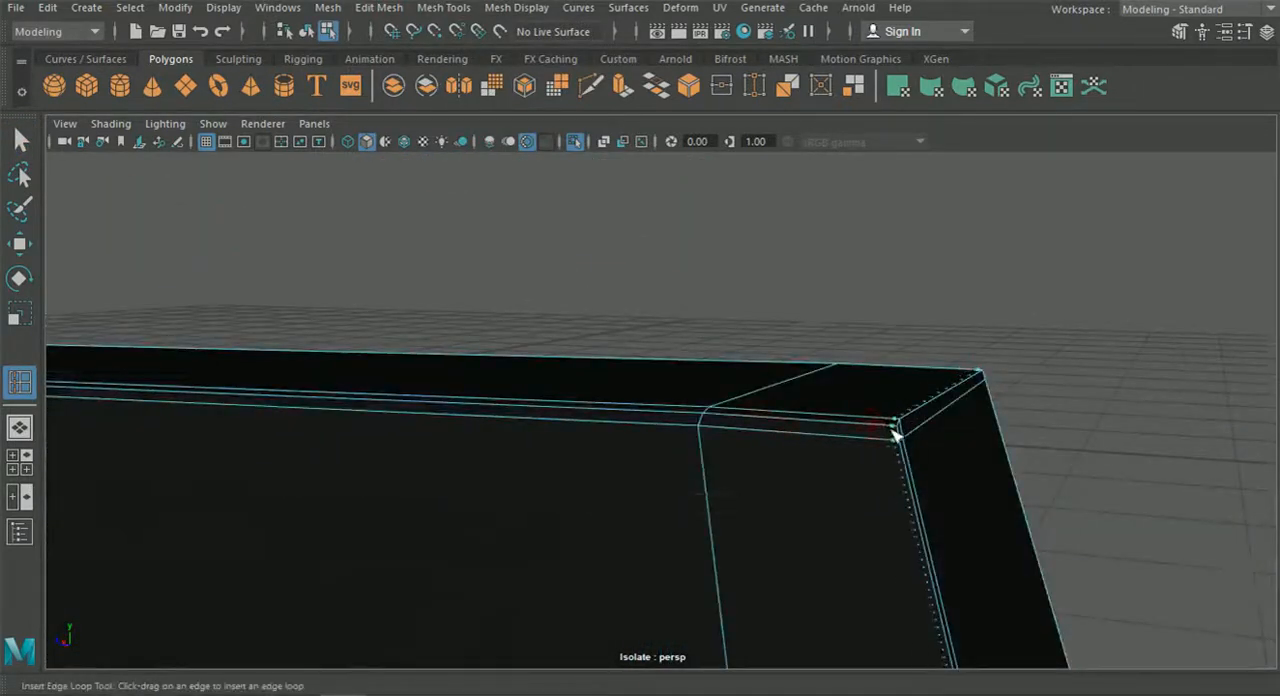
drag(895, 436, 903, 437)
Insert a matching edge loop close to the skirt's front end and leave the tool.
alt+right_drag(890, 433, 609, 437)
alt+middle_drag(609, 437, 994, 417)
alt+drag(460, 405, 574, 400)
alt+middle_drag(574, 400, 1010, 402)
alt+right_drag(612, 395, 580, 535)
alt+middle_drag(480, 550, 556, 421)
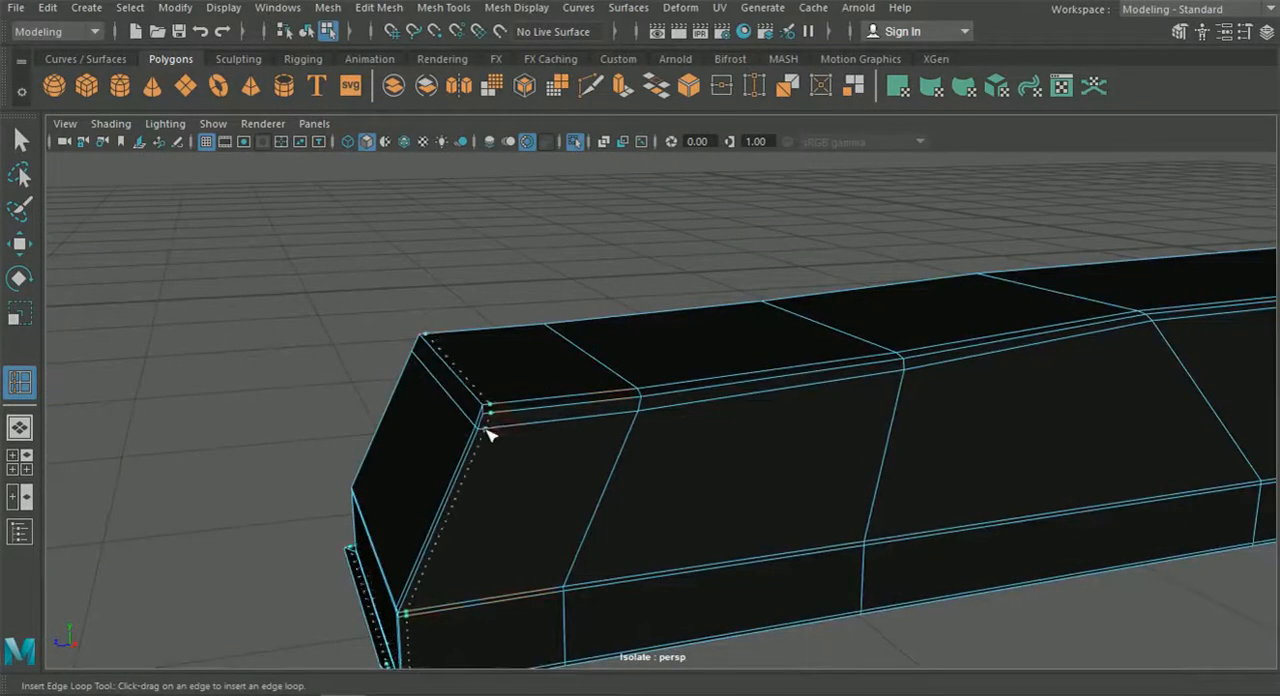
alt+right_drag(487, 438, 430, 436)
alt+drag(575, 448, 474, 462)
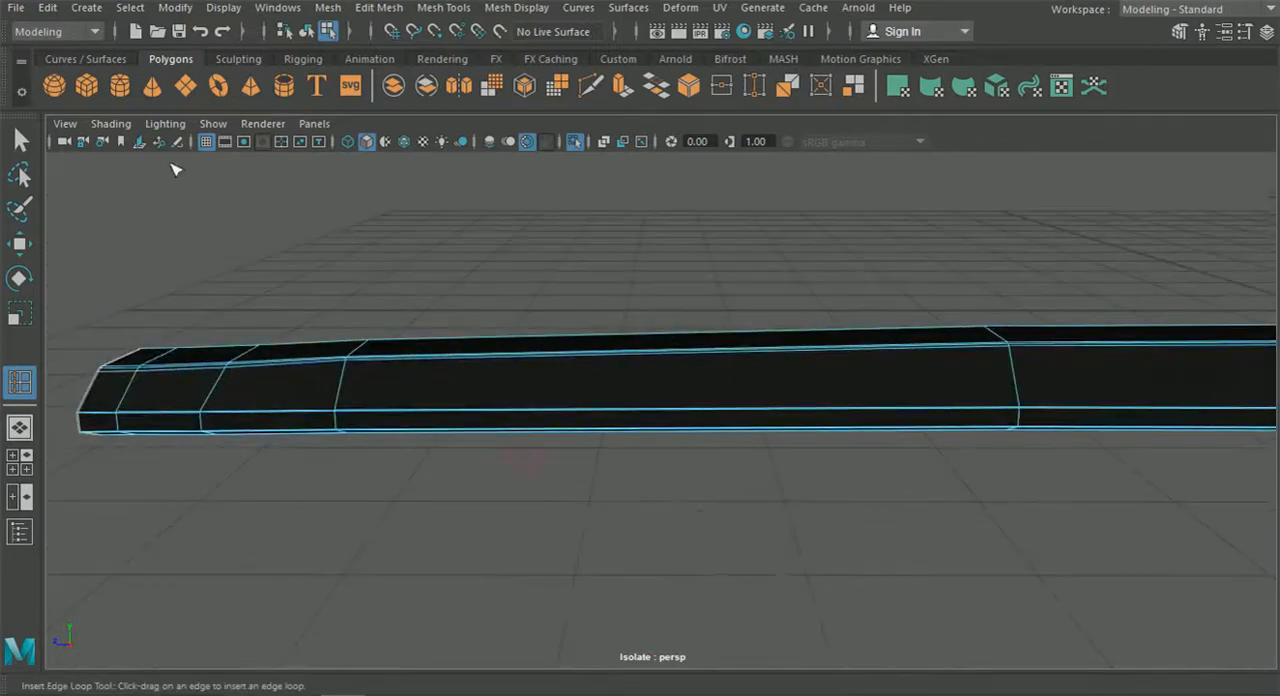
click(21, 140)
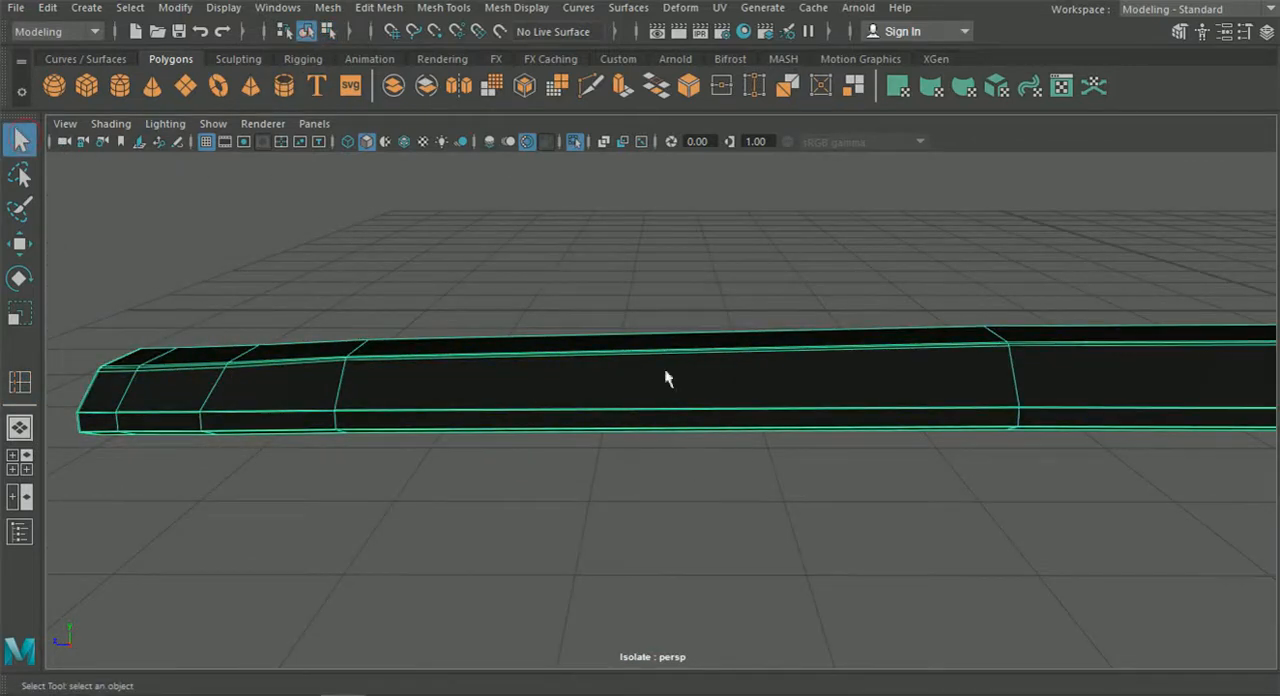
Examine the smoothed skirt along its length, then switch it back to the unsmoothed mesh.
click(740, 474)
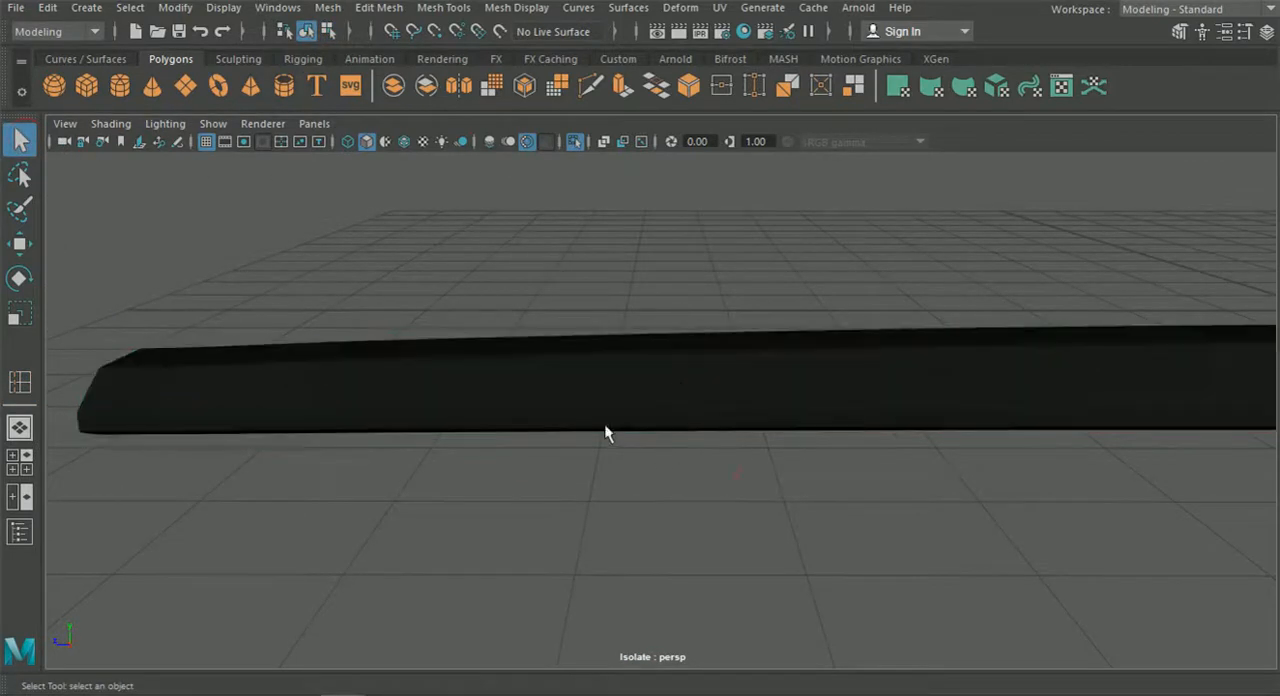
alt+drag(867, 413, 812, 420)
click(813, 415)
key(1)
scroll(881, 417, up, 3)
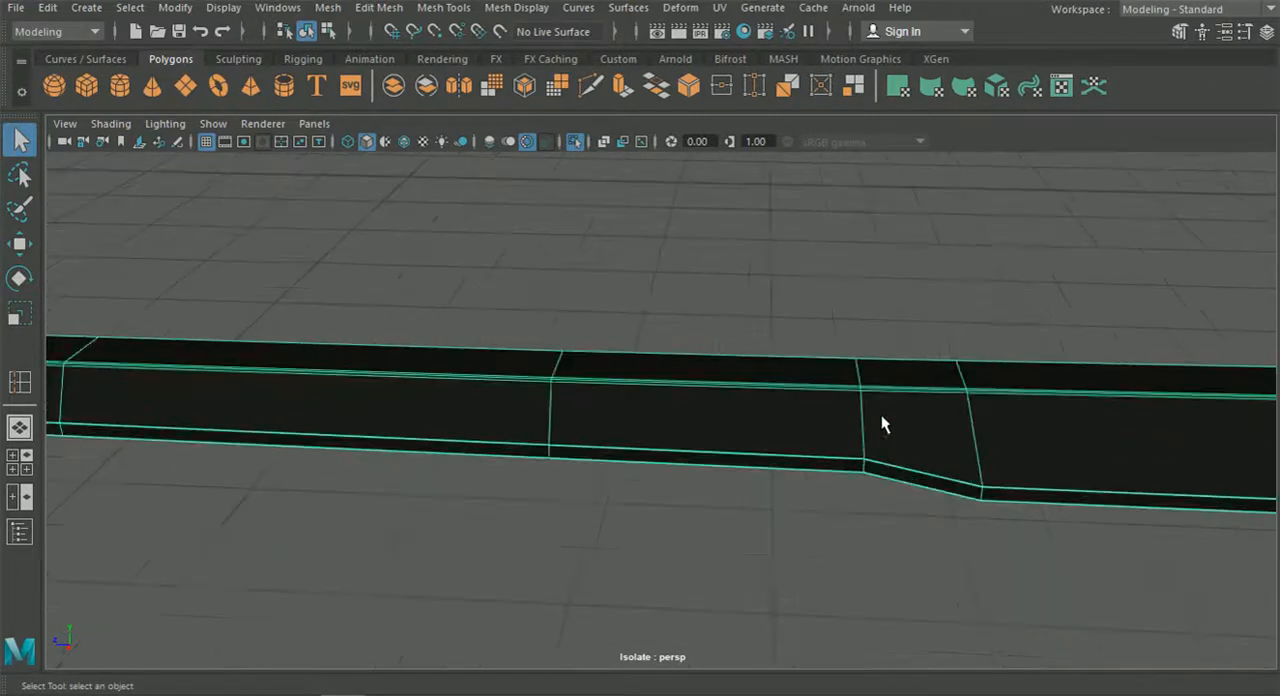
Insert a supporting edge loop on each side of the angled step in the skirt's lower edge.
click(385, 8)
click(483, 149)
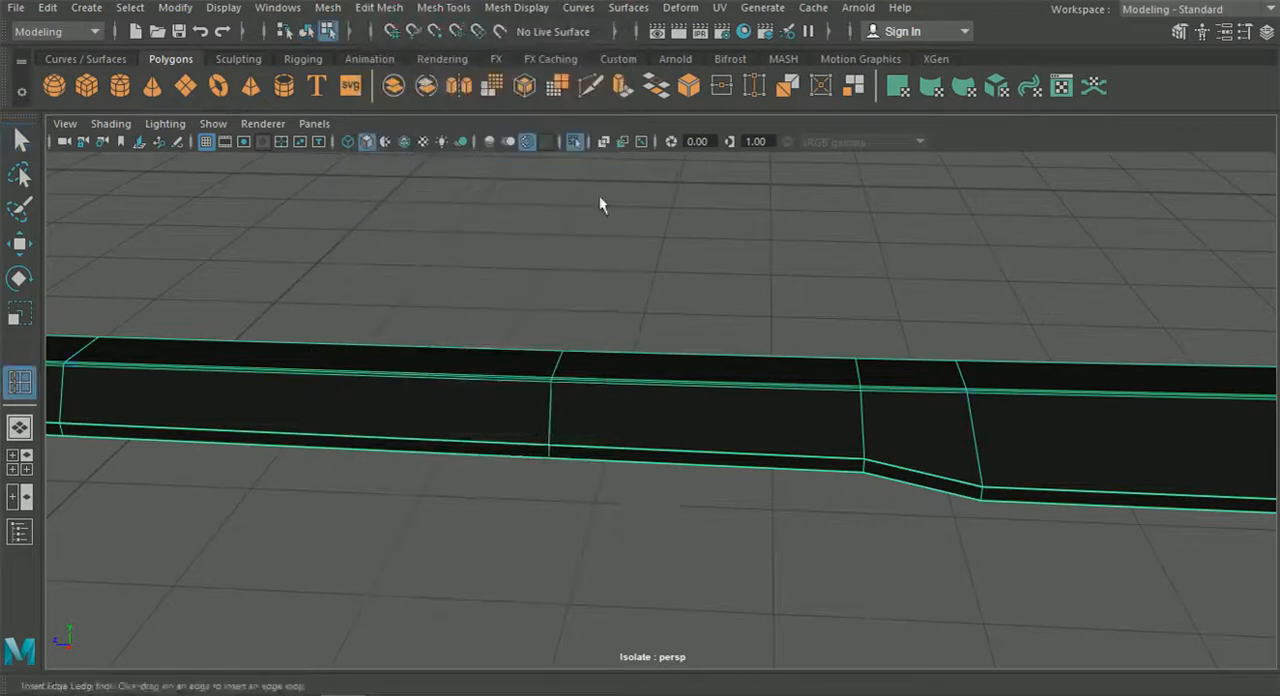
alt+middle_drag(788, 298, 634, 271)
scroll(660, 332, up, 5)
alt+middle_drag(654, 368, 680, 374)
scroll(698, 449, down, 3)
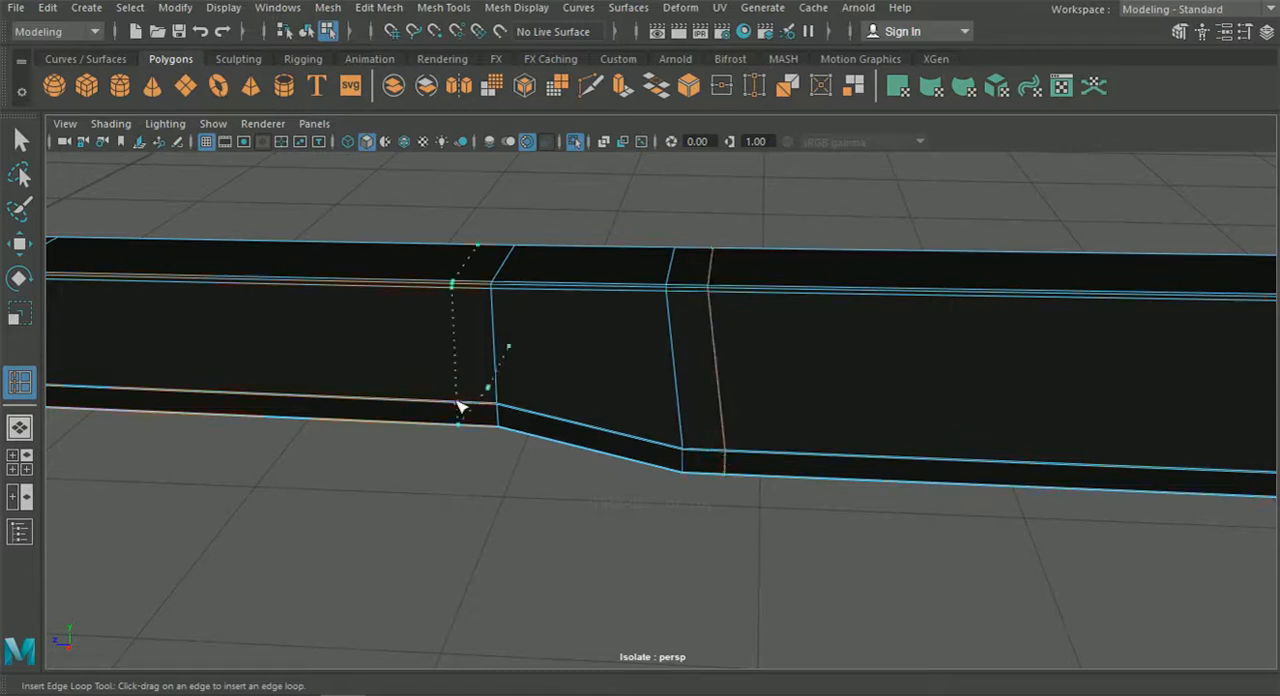
key(q)
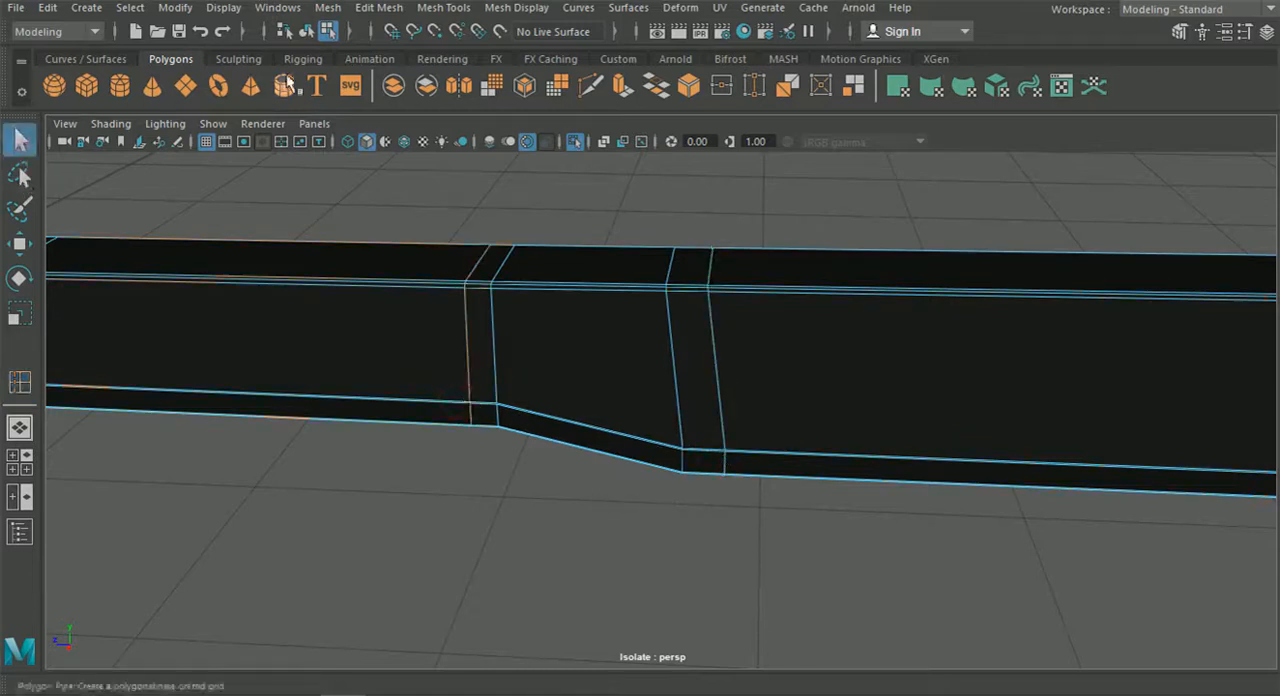
Preview the whole skirt smoothed and inspect the angled step in its lower edge.
alt+drag(406, 313, 553, 468)
scroll(957, 459, down, 6)
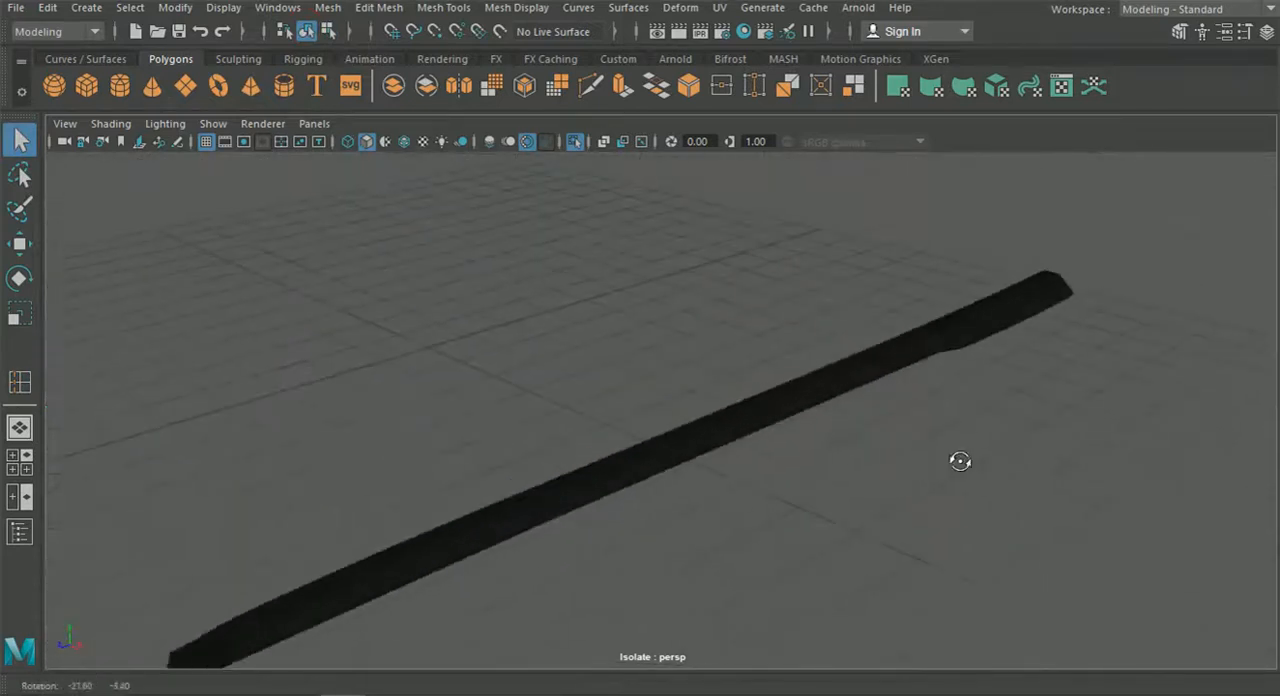
alt+drag(858, 438, 429, 386)
scroll(471, 405, up, 8)
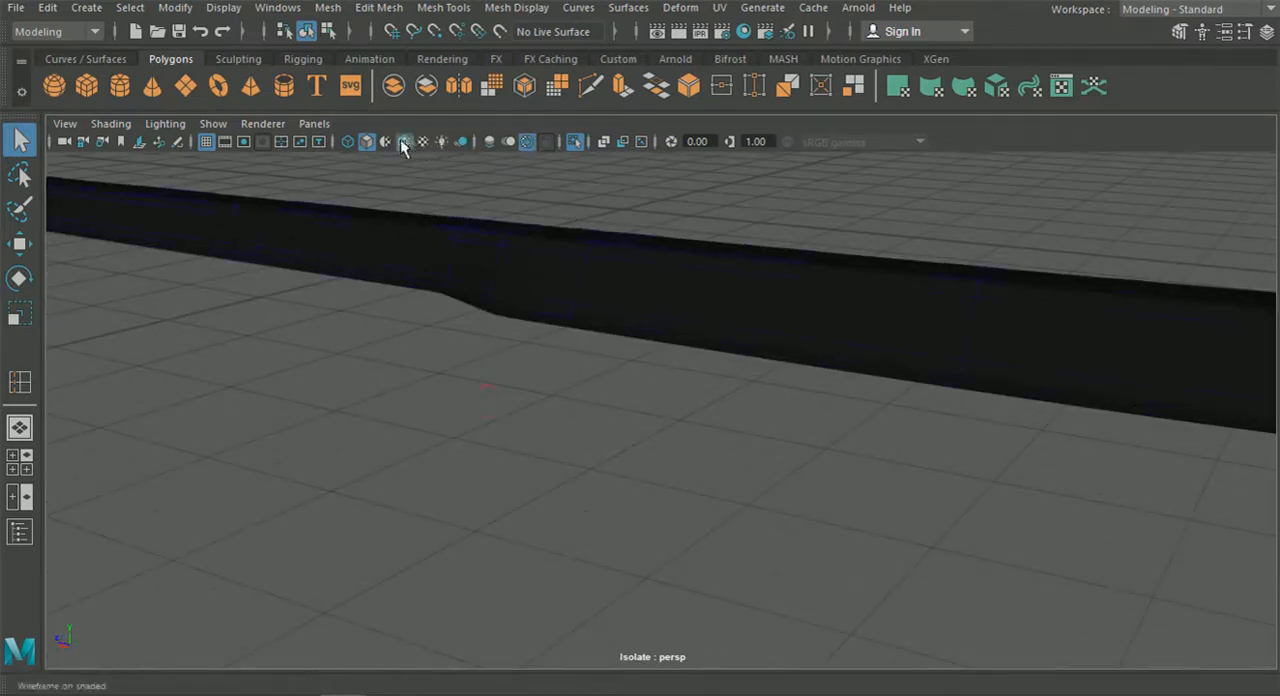
Turn off isolation with the wireframe overlay shown and check how the skirt fits the car body.
click(577, 147)
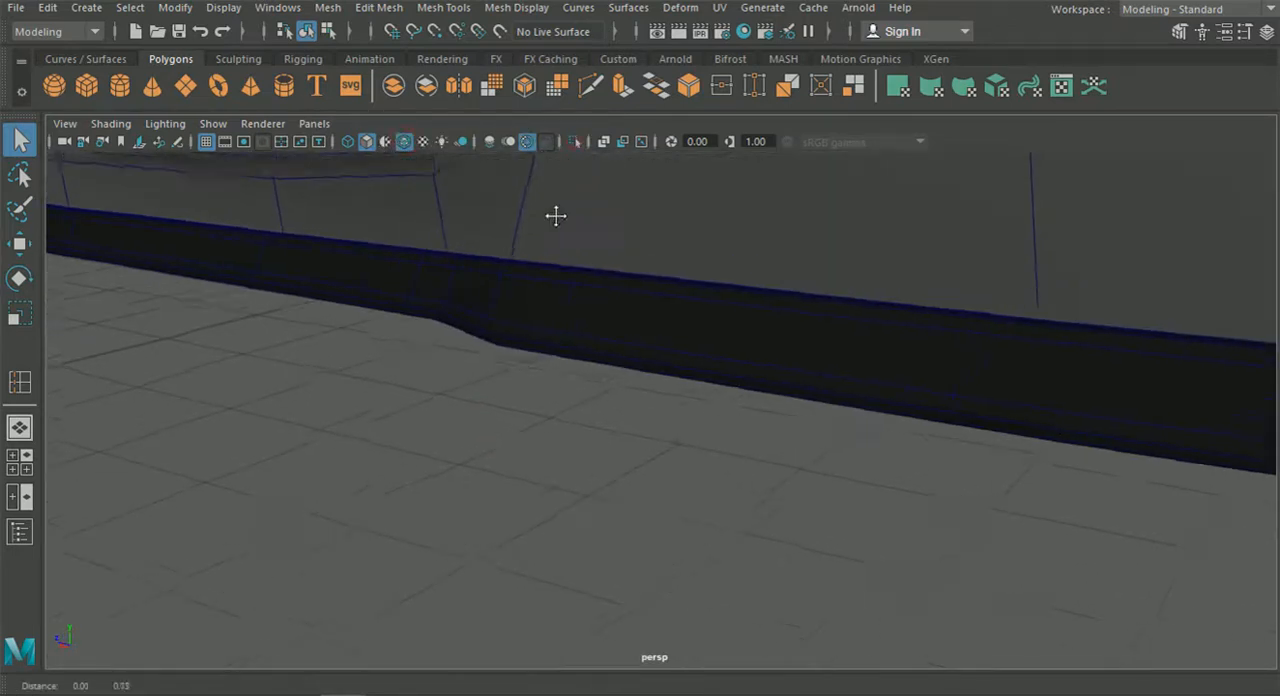
scroll(489, 326, up, 5)
alt+drag(664, 437, 811, 429)
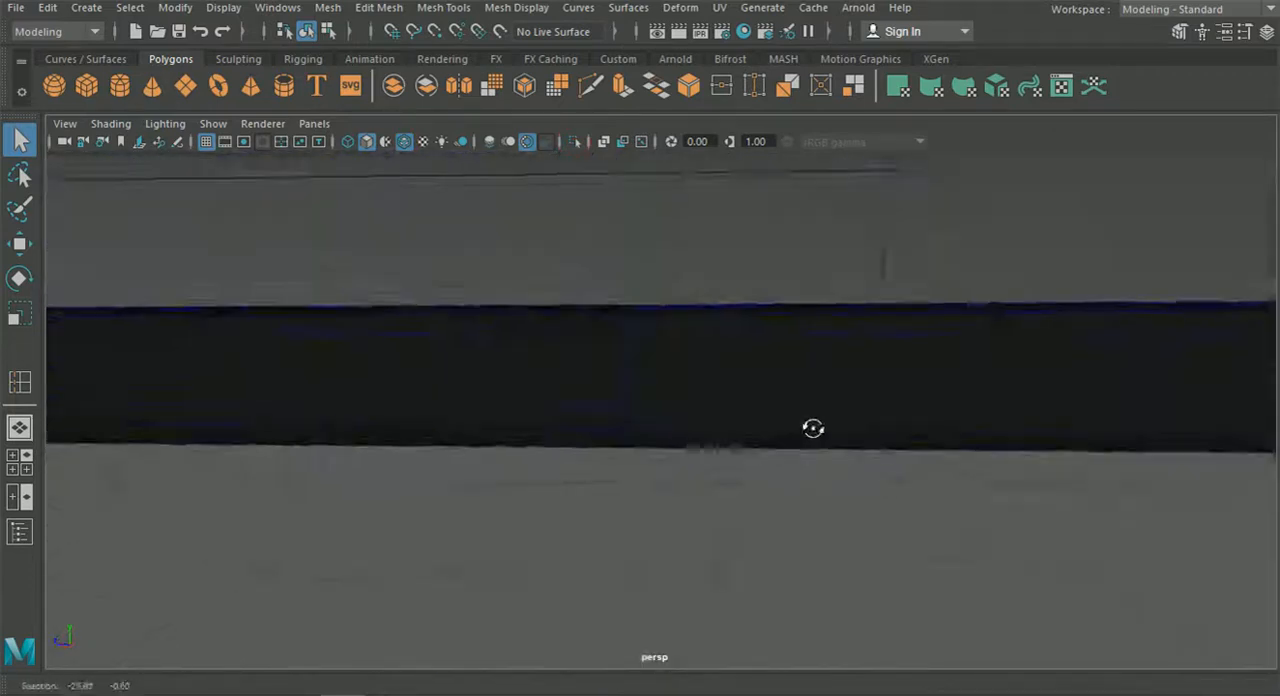
scroll(740, 410, down, 3)
alt+drag(670, 391, 563, 394)
scroll(797, 379, down, 5)
alt+drag(645, 370, 688, 381)
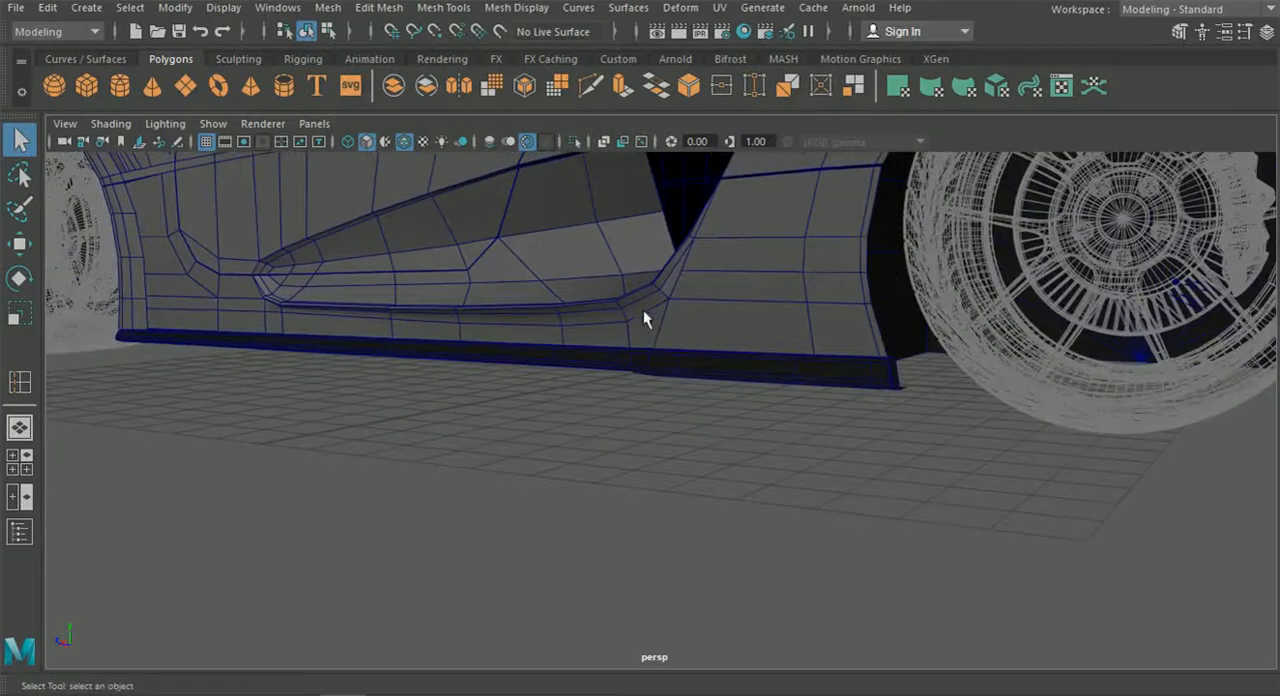
scroll(463, 352, up, 6)
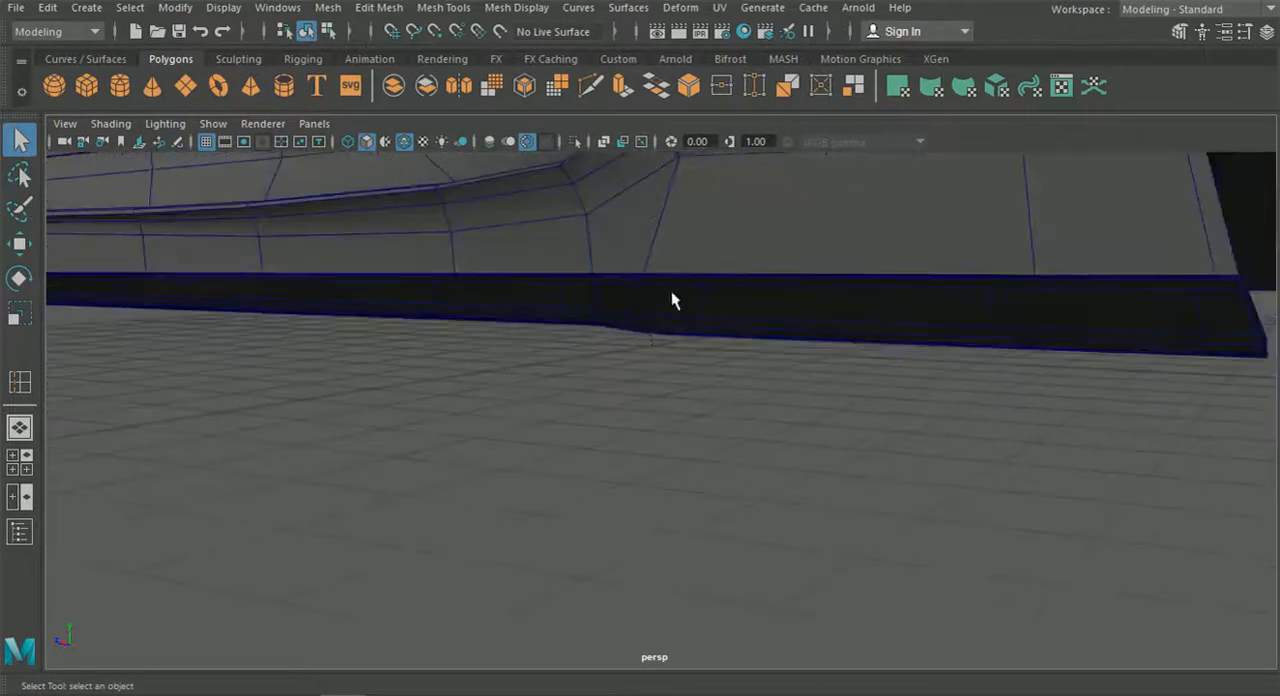
Select the smoothed skirt and inspect its edges where it meets the body, ending with nothing selected.
alt+drag(665, 255, 549, 305)
click(547, 305)
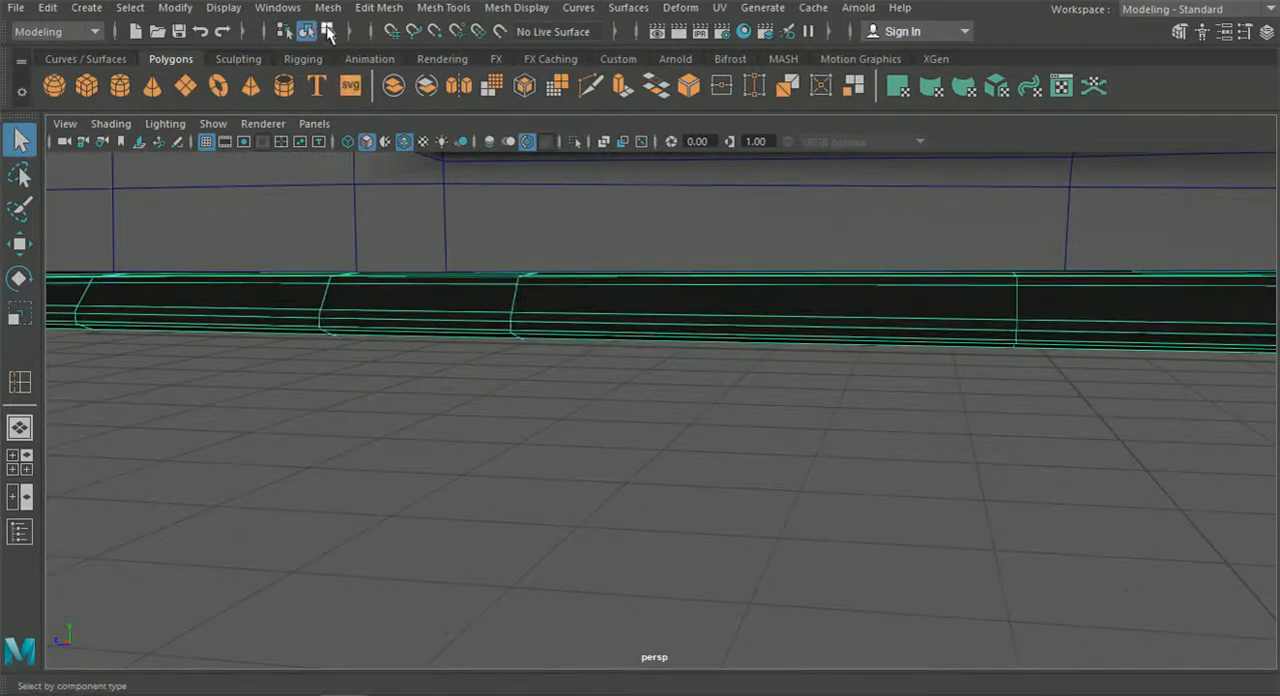
click(368, 383)
alt+drag(368, 383, 744, 480)
click(513, 505)
click(798, 416)
click(822, 499)
Examine the whole car from the side and front to review the finished side skirt against the body.
alt+middle_drag(915, 500, 719, 464)
scroll(720, 464, down, 4)
alt+drag(720, 463, 1109, 454)
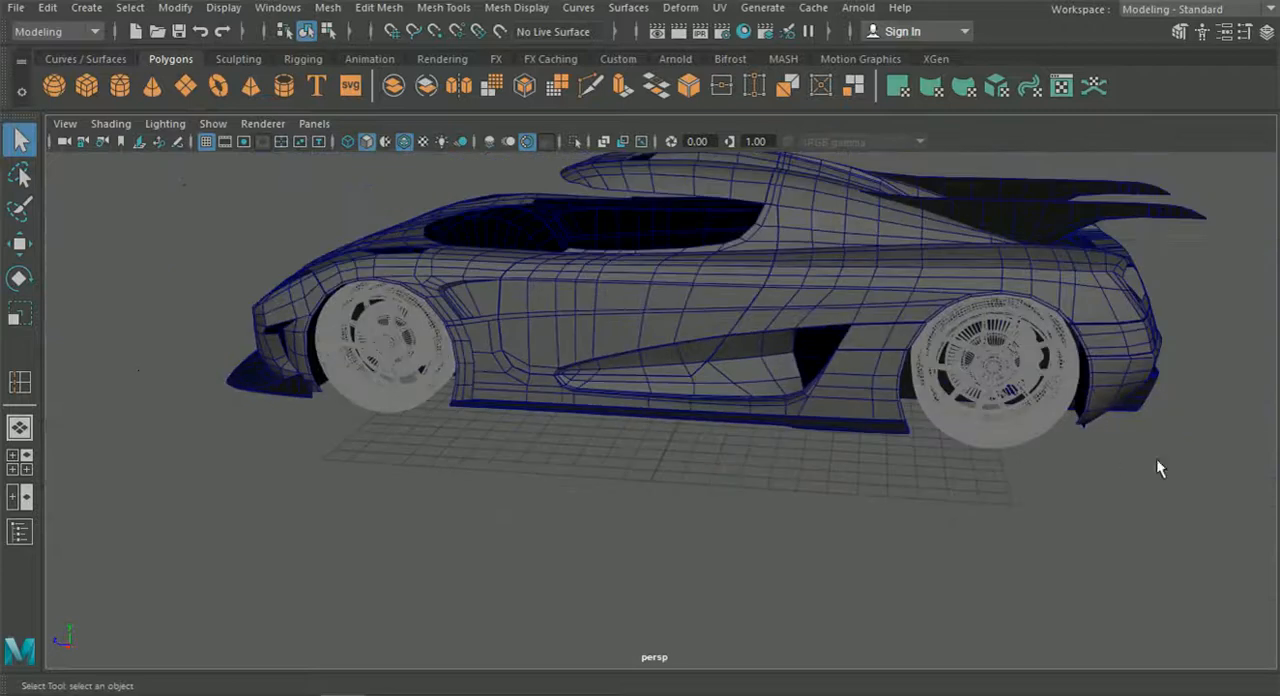
scroll(804, 405, up, 3)
alt+middle_drag(804, 405, 677, 434)
scroll(677, 434, up, 5)
mouse_move(677, 434)
alt+mouse_down()
mouse_move(620, 434)
mouse_move(672, 441)
alt+mouse_up()
scroll(622, 439, down, 5)
alt+drag(860, 446, 706, 447)
alt+right_drag(606, 437, 664, 452)
alt+middle_drag(708, 474, 656, 433)
alt+drag(640, 436, 790, 450)
scroll(720, 455, down, 5)
alt+drag(632, 455, 745, 450)
alt+drag(577, 443, 790, 454)
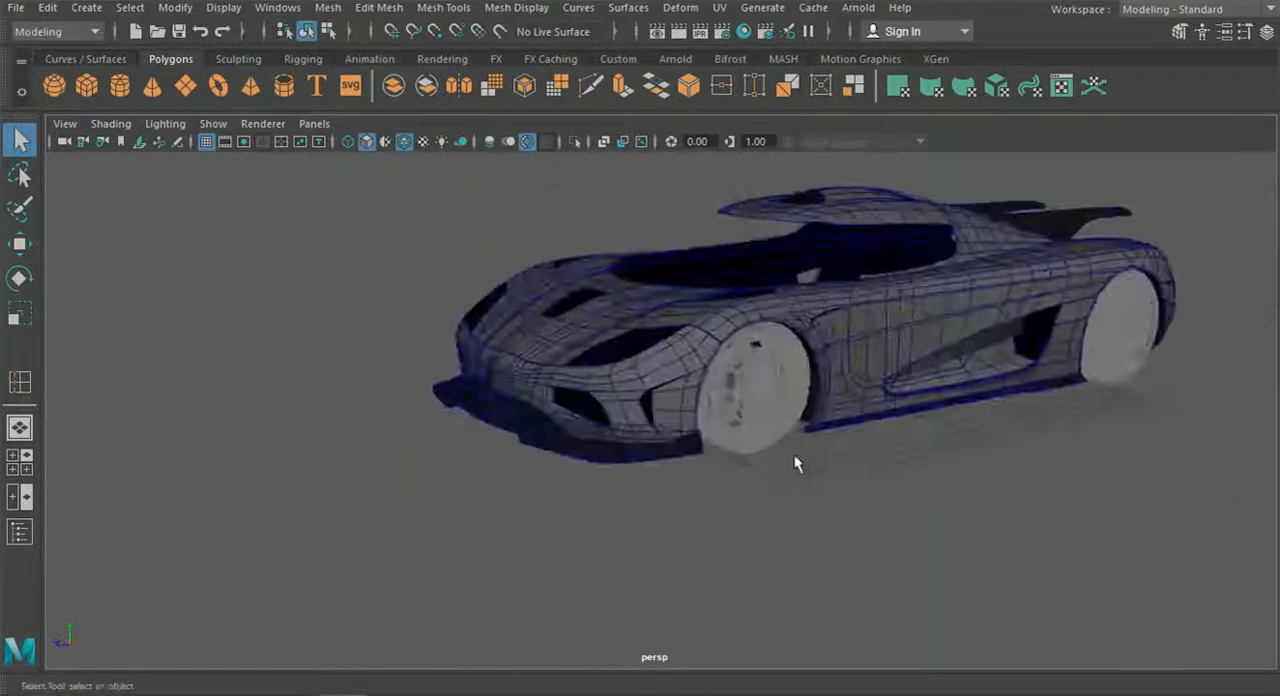
Examine the car from the side skirt round to the diffuser fins under the rear bumper.
scroll(730, 495, up, 4)
alt+drag(700, 517, 600, 514)
alt+middle_drag(750, 516, 624, 505)
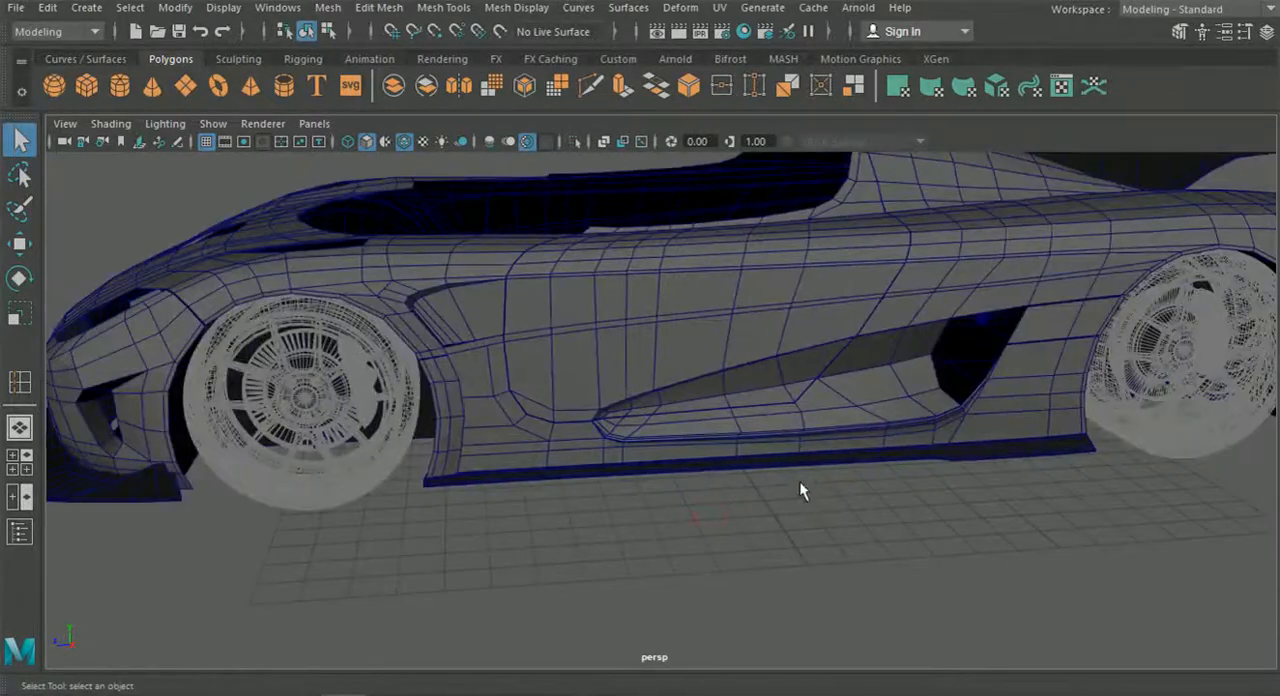
alt+middle_drag(880, 500, 616, 478)
alt+drag(896, 512, 640, 506)
mouse_move(640, 506)
alt+right_down()
mouse_move(683, 520)
mouse_move(660, 491)
alt+right_up()
alt+middle_drag(688, 498, 657, 496)
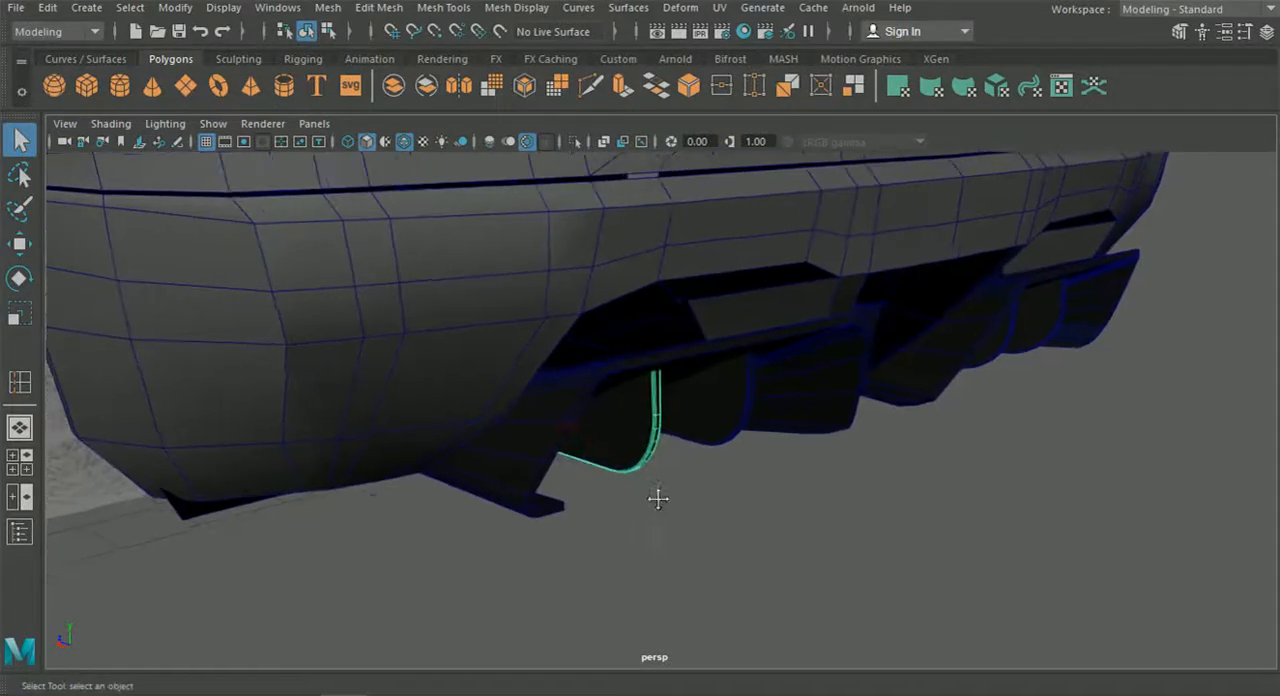
scroll(670, 499, up, 6)
scroll(670, 499, down, 3)
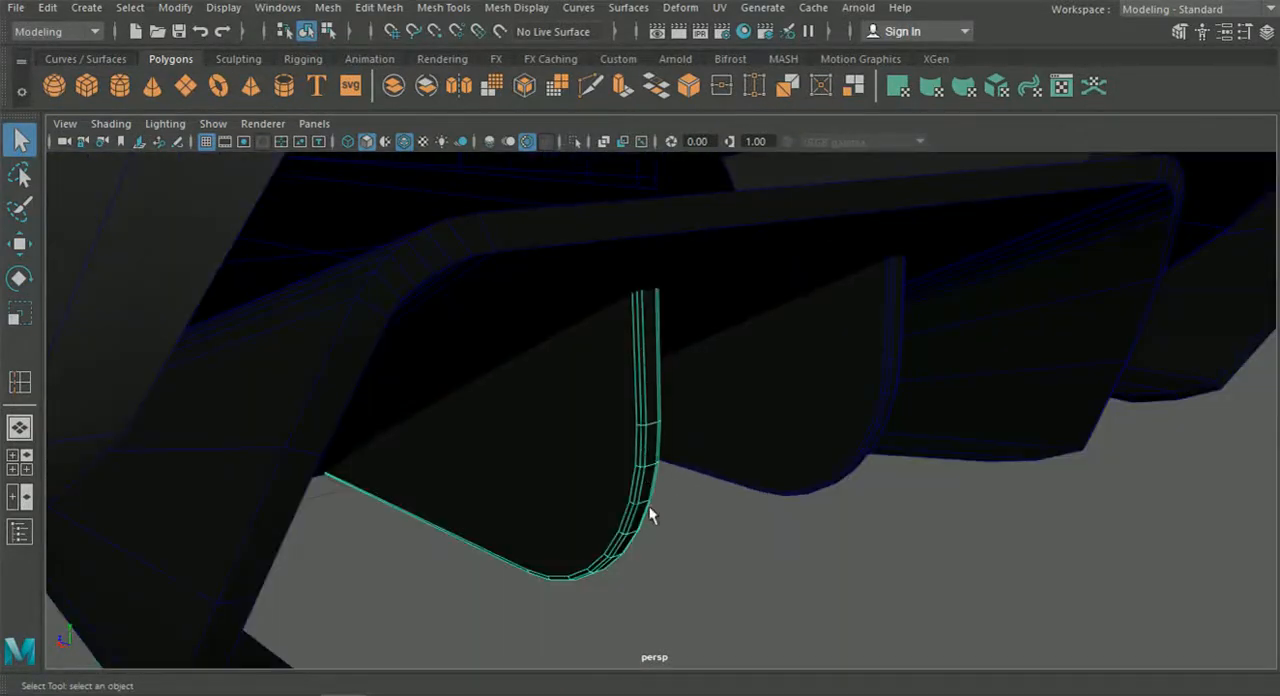
click(690, 549)
scroll(637, 462, down, 3)
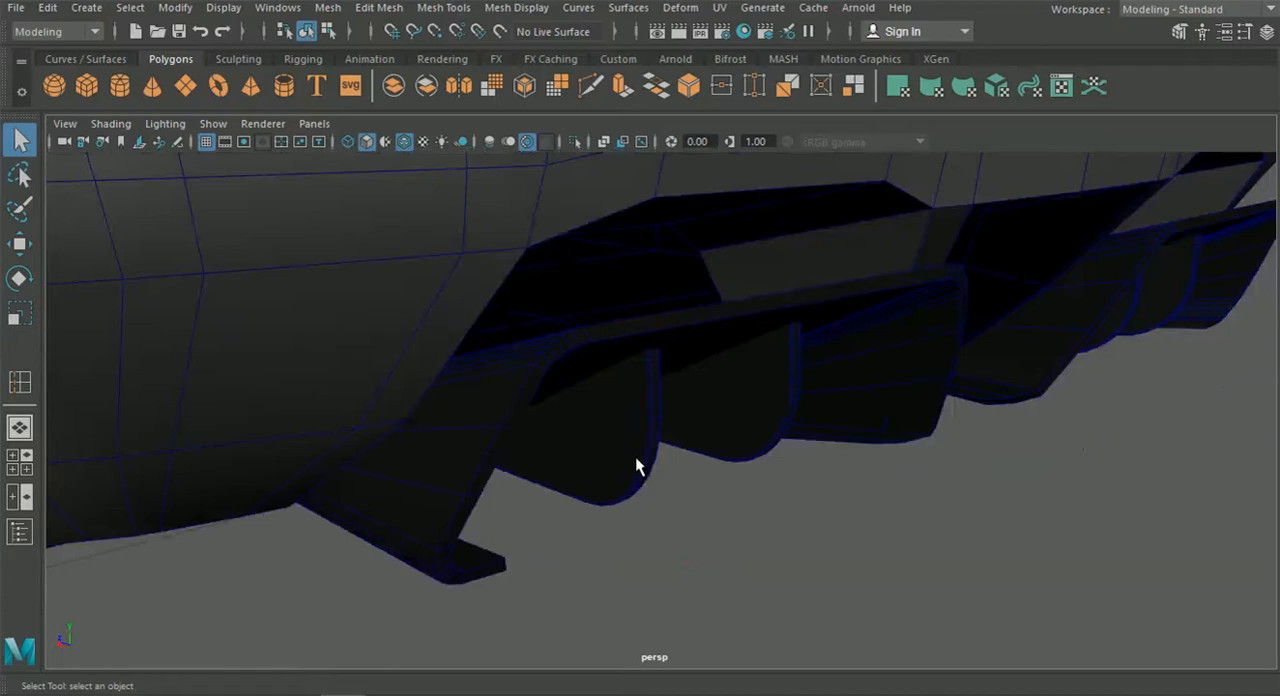
Insert supporting edge loops along the front rim of the diffuser frame, close to its edges.
mouse_move(670, 490)
alt+mouse_down()
mouse_move(657, 480)
mouse_move(757, 474)
mouse_move(717, 400)
mouse_move(815, 461)
mouse_move(751, 462)
mouse_move(974, 462)
mouse_move(803, 474)
mouse_move(890, 470)
alt+mouse_up()
click(380, 8)
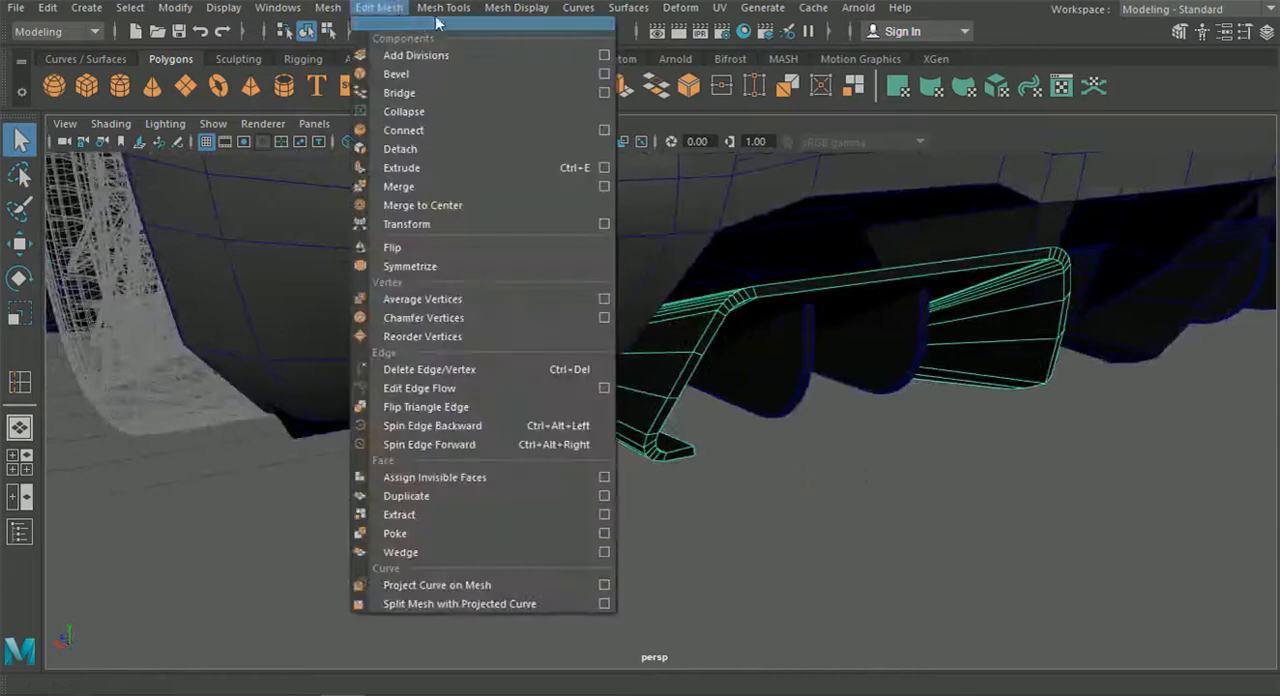
mouse_move(443, 7)
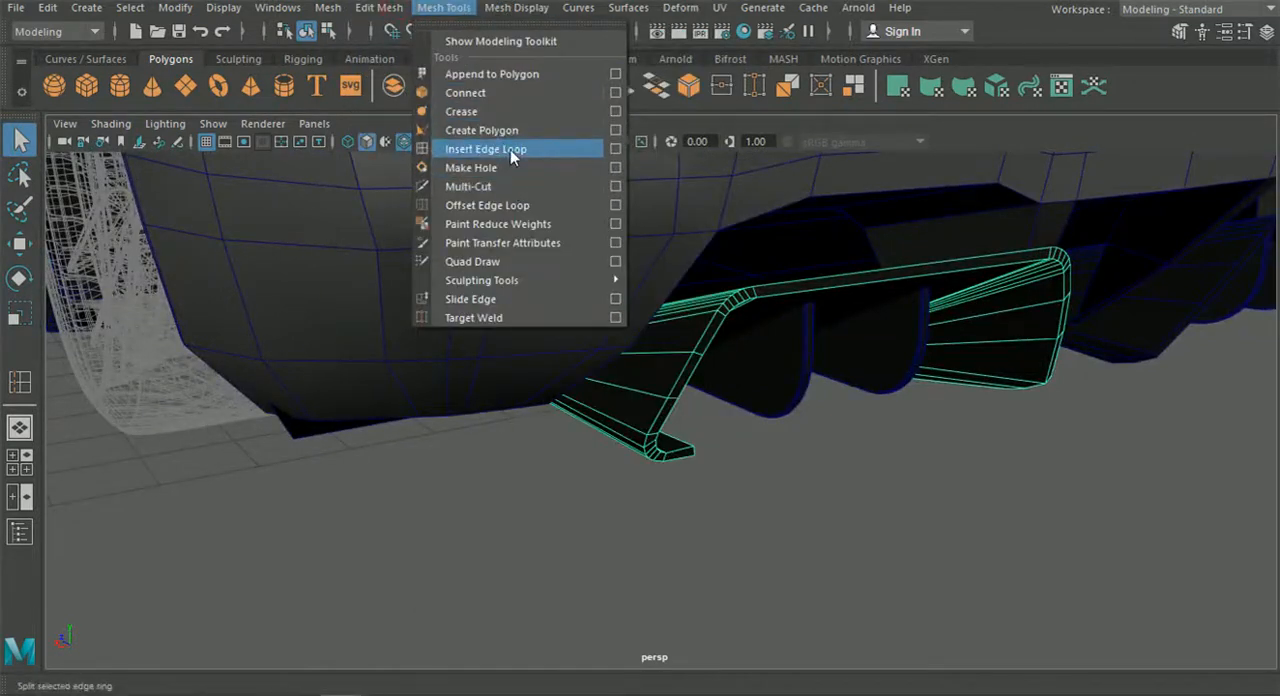
click(487, 149)
scroll(666, 343, up, 5)
scroll(666, 365, up, 5)
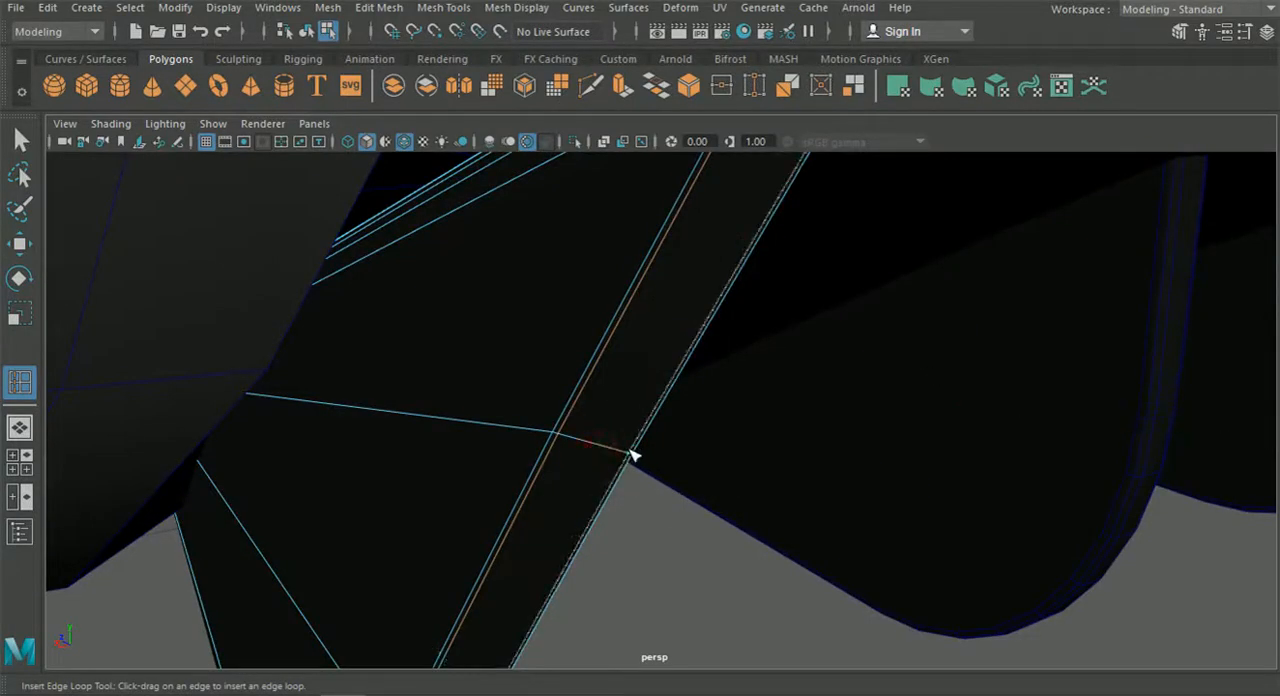
scroll(632, 455, down, 10)
alt+middle_drag(690, 440, 577, 443)
alt+middle_drag(790, 410, 616, 412)
Insert edge loops across the fan-shaped side faces and inner panel of the diffuser frame.
scroll(600, 425, up, 8)
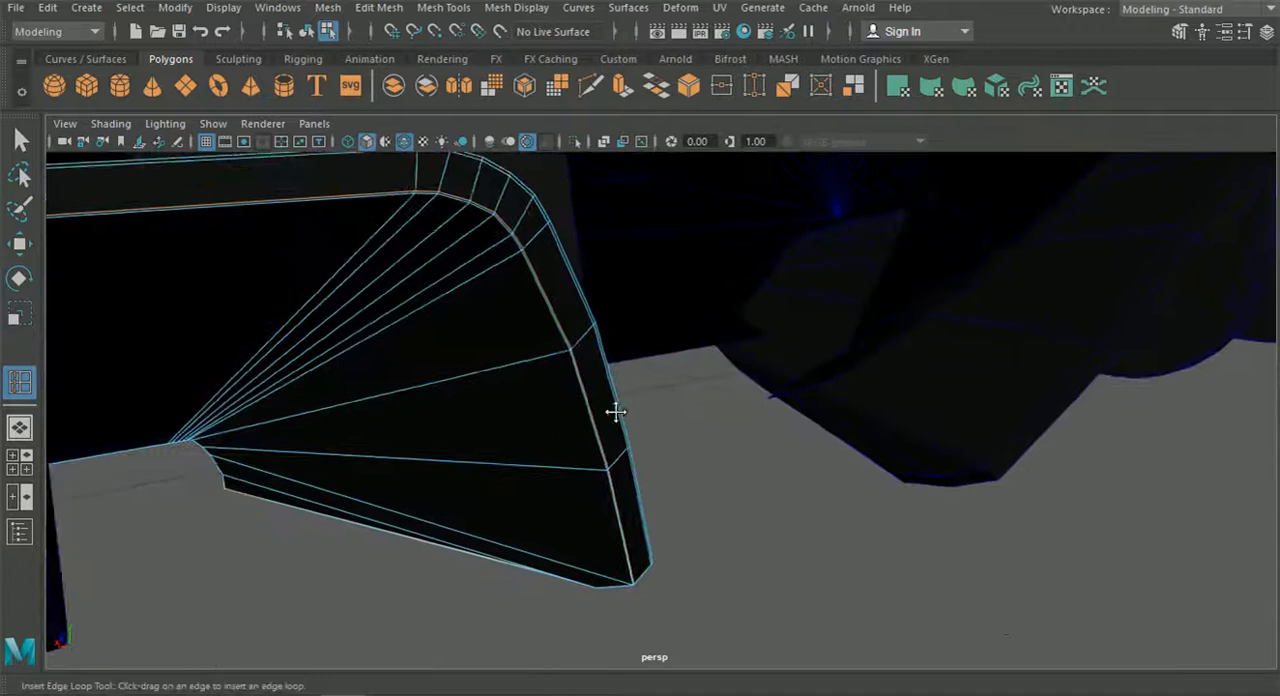
scroll(616, 412, up, 2)
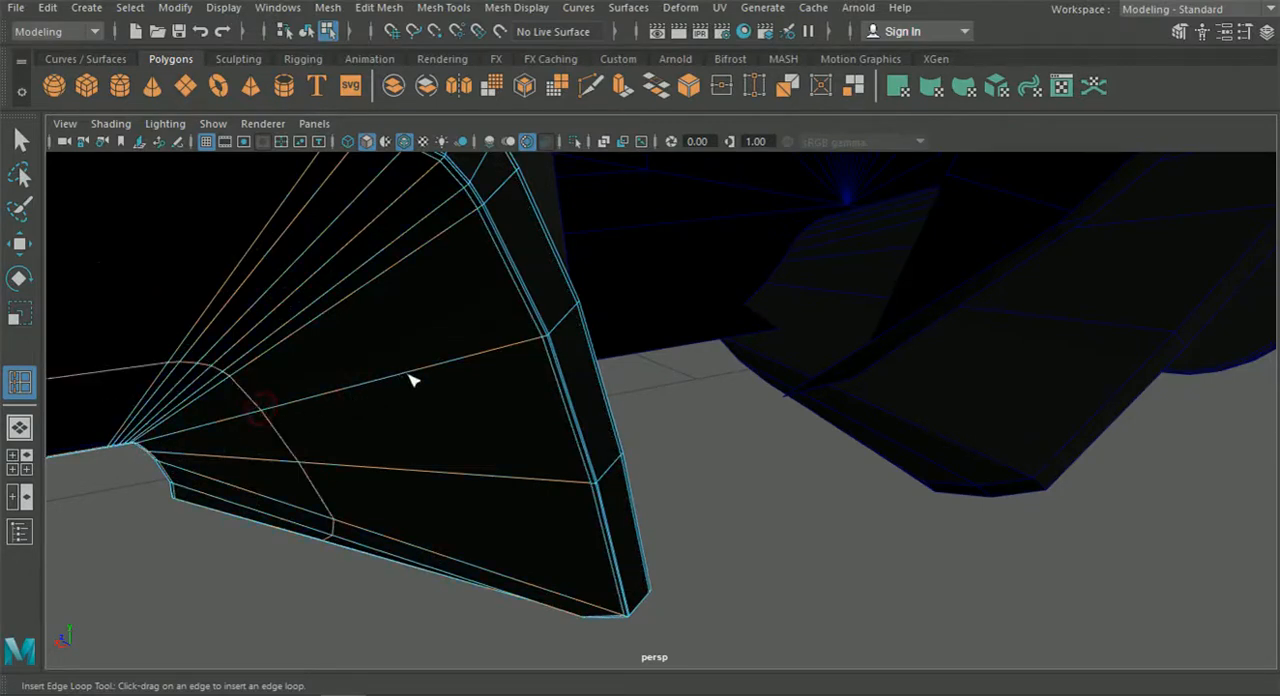
scroll(408, 388, down, 8)
alt+middle_drag(368, 416, 589, 363)
alt+drag(589, 363, 440, 395)
alt+middle_drag(440, 395, 617, 427)
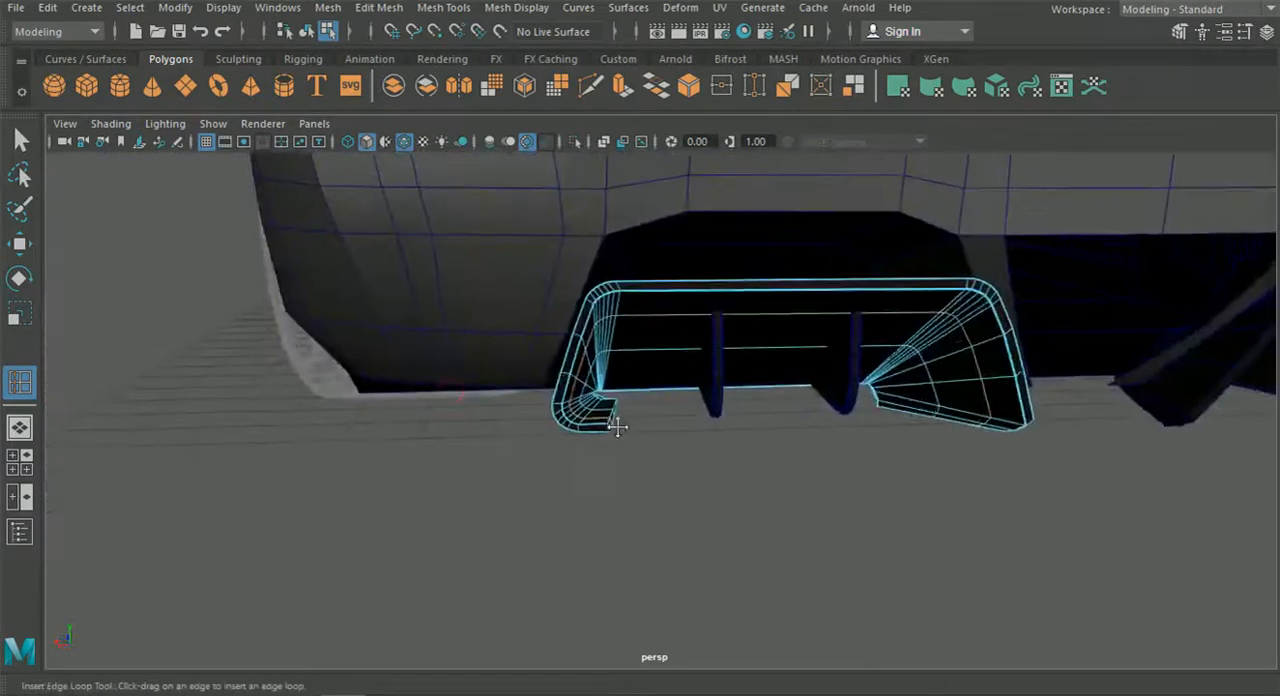
Inspect the edge loops around the short lip at the diffuser frame's lower corner.
scroll(600, 426, up, 7)
mouse_move(578, 424)
alt+mouse_down()
mouse_move(622, 407)
mouse_move(556, 431)
alt+mouse_up()
scroll(566, 427, up, 3)
alt+drag(468, 489, 514, 457)
scroll(714, 477, up, 3)
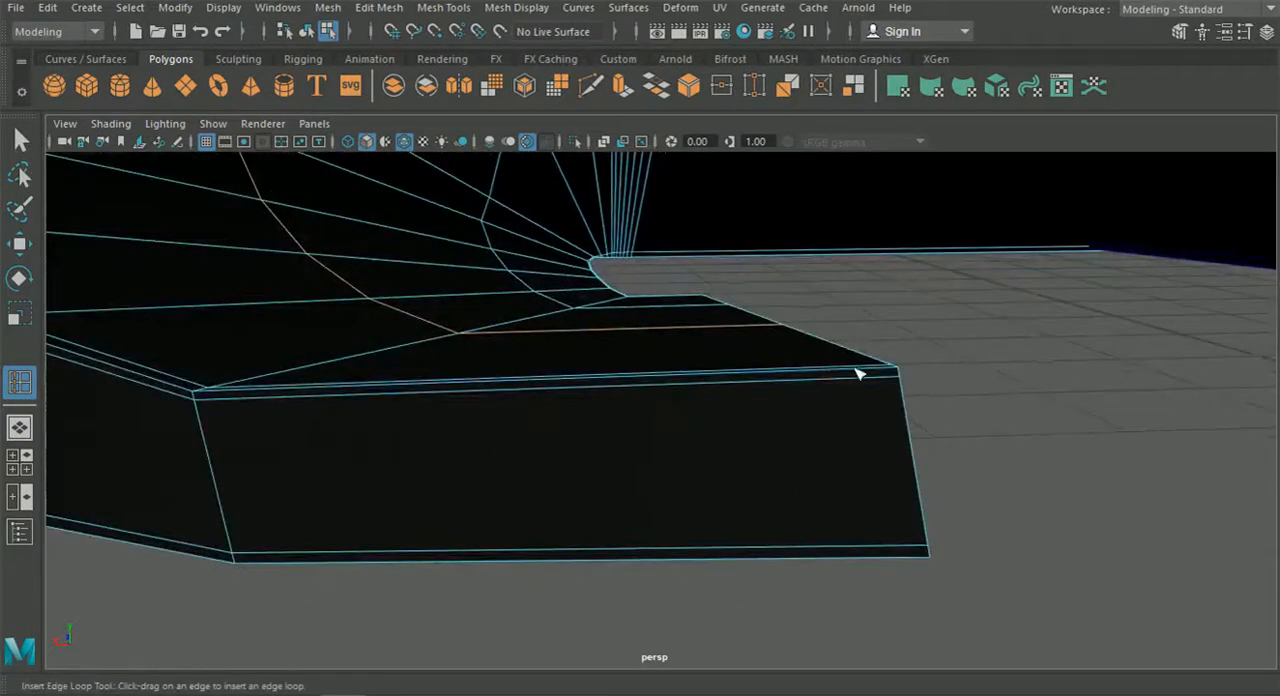
alt+drag(897, 381, 570, 457)
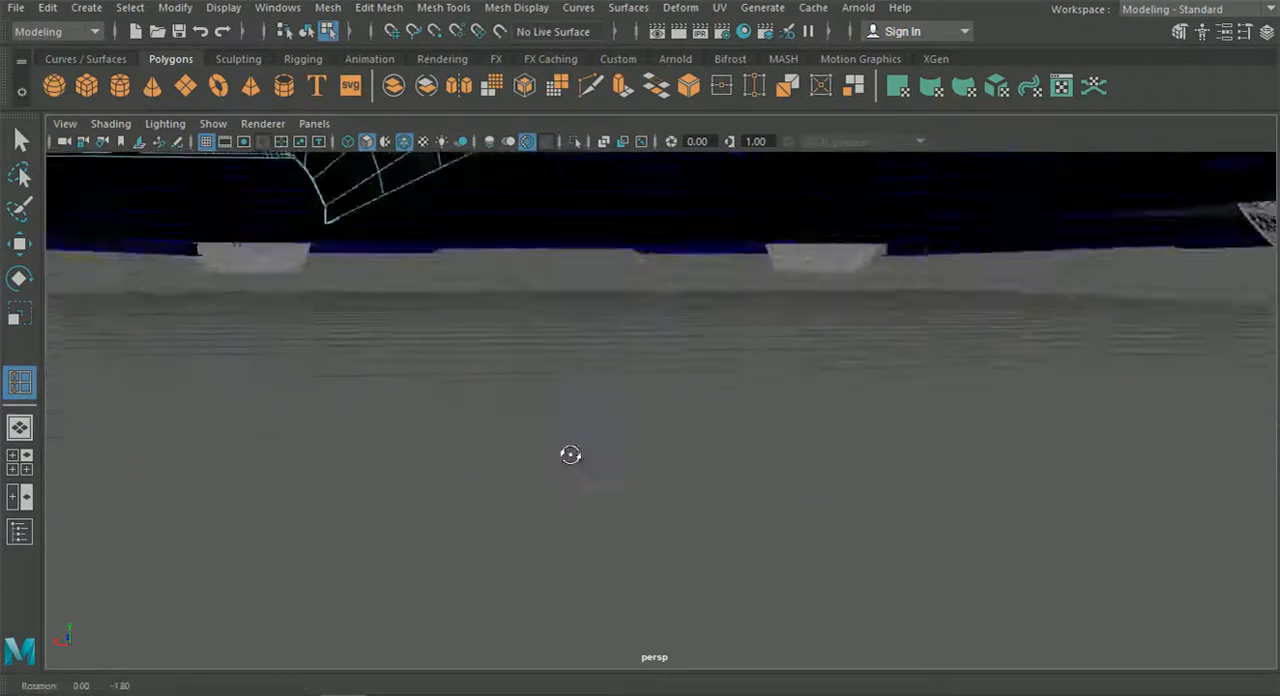
scroll(565, 445, down, 4)
alt+middle_drag(563, 443, 674, 509)
scroll(674, 509, up, 3)
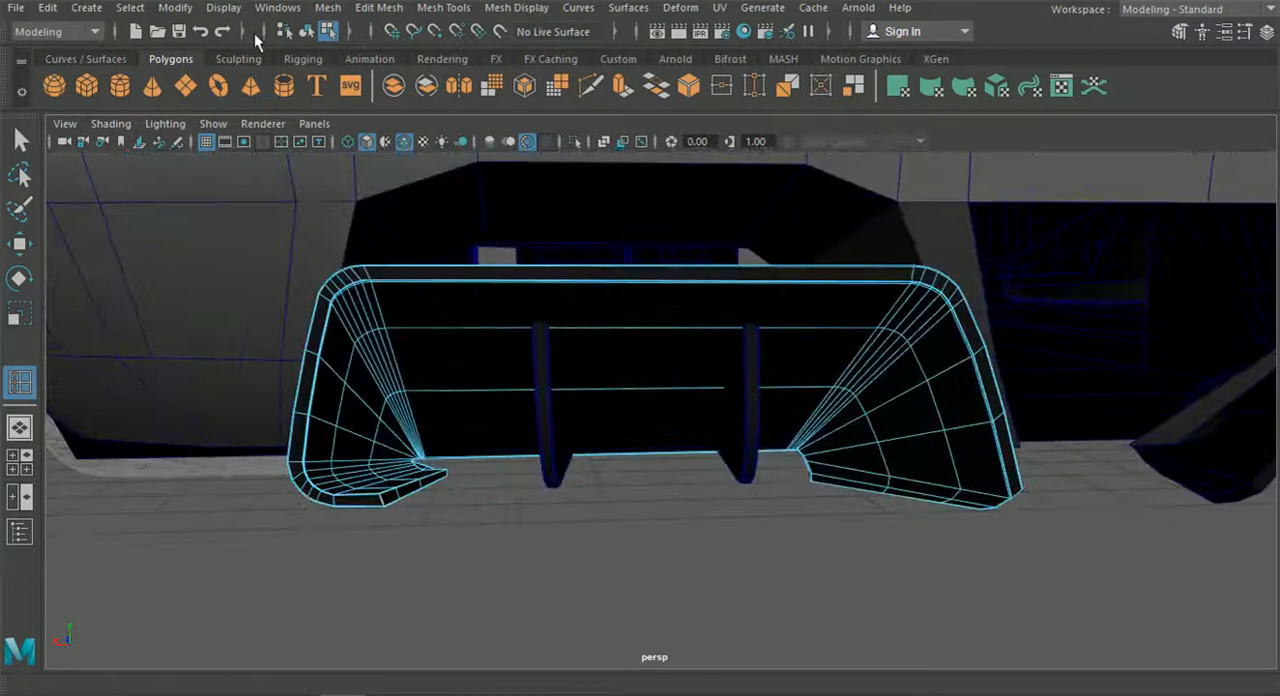
Display the diffuser frame smoothed and check its rim with the wireframe overlay off, turning the overlay back on.
click(308, 36)
click(412, 316)
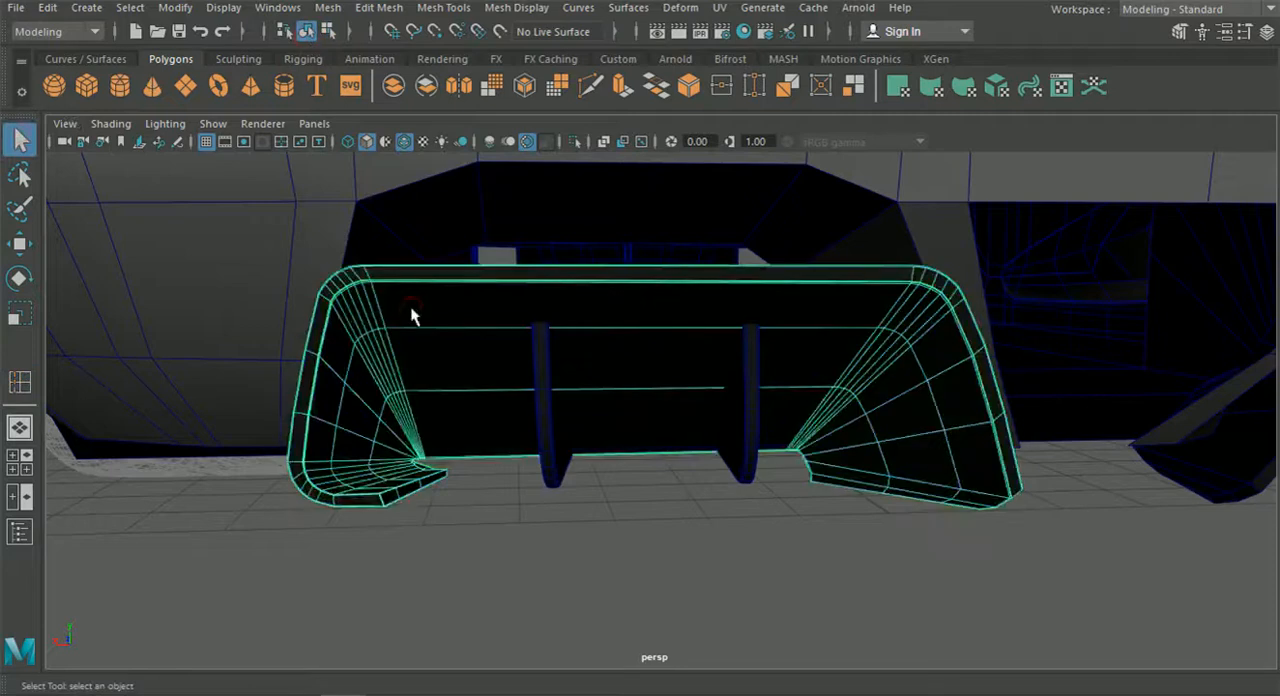
key(3)
click(405, 143)
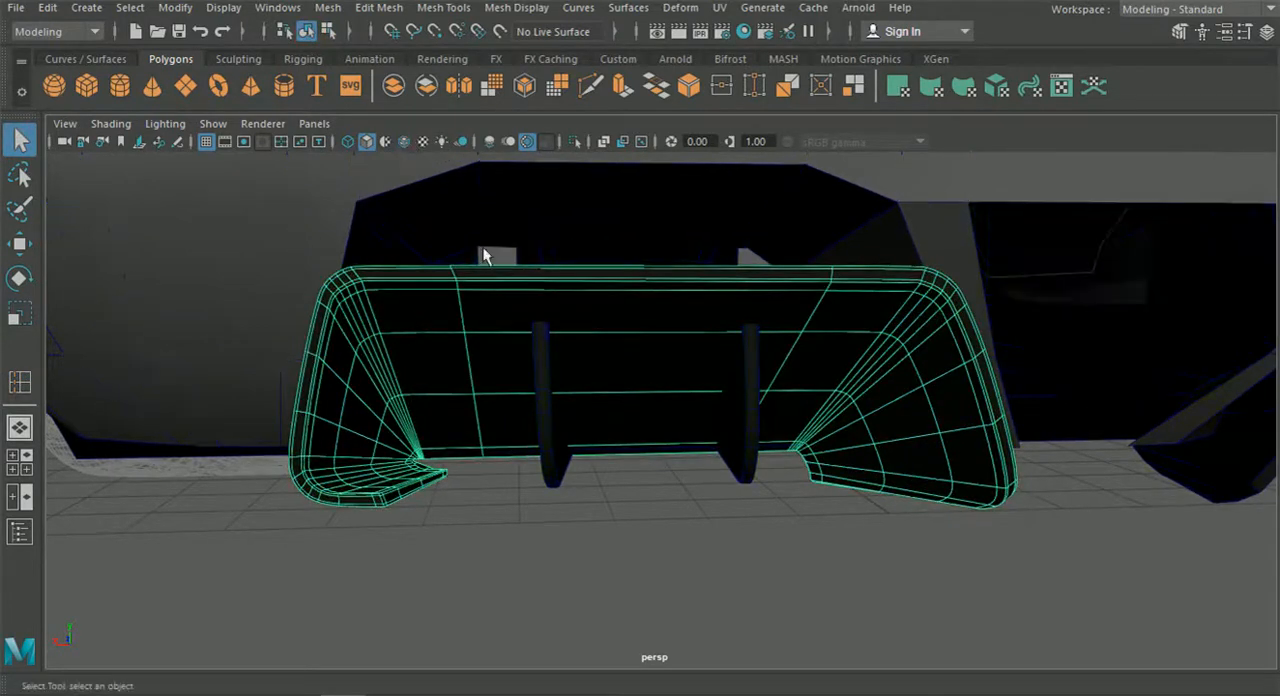
click(602, 562)
alt+drag(602, 565, 663, 571)
alt+middle_drag(735, 520, 605, 503)
alt+drag(742, 520, 738, 520)
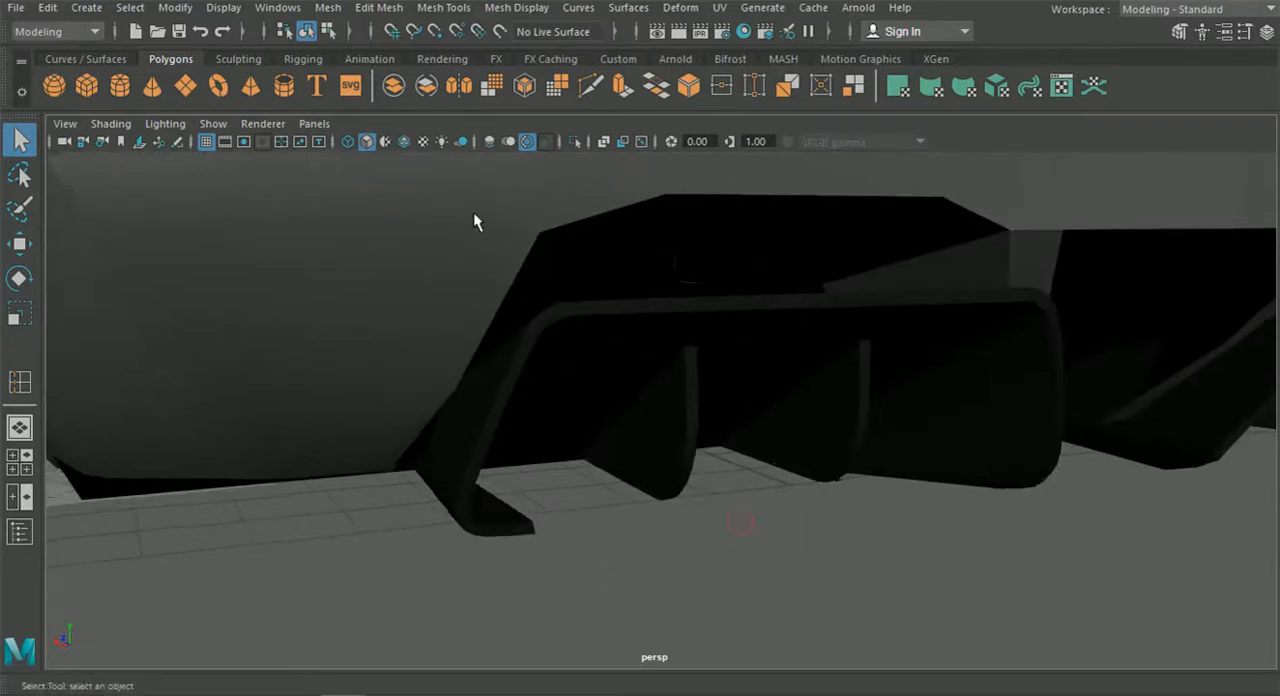
click(409, 142)
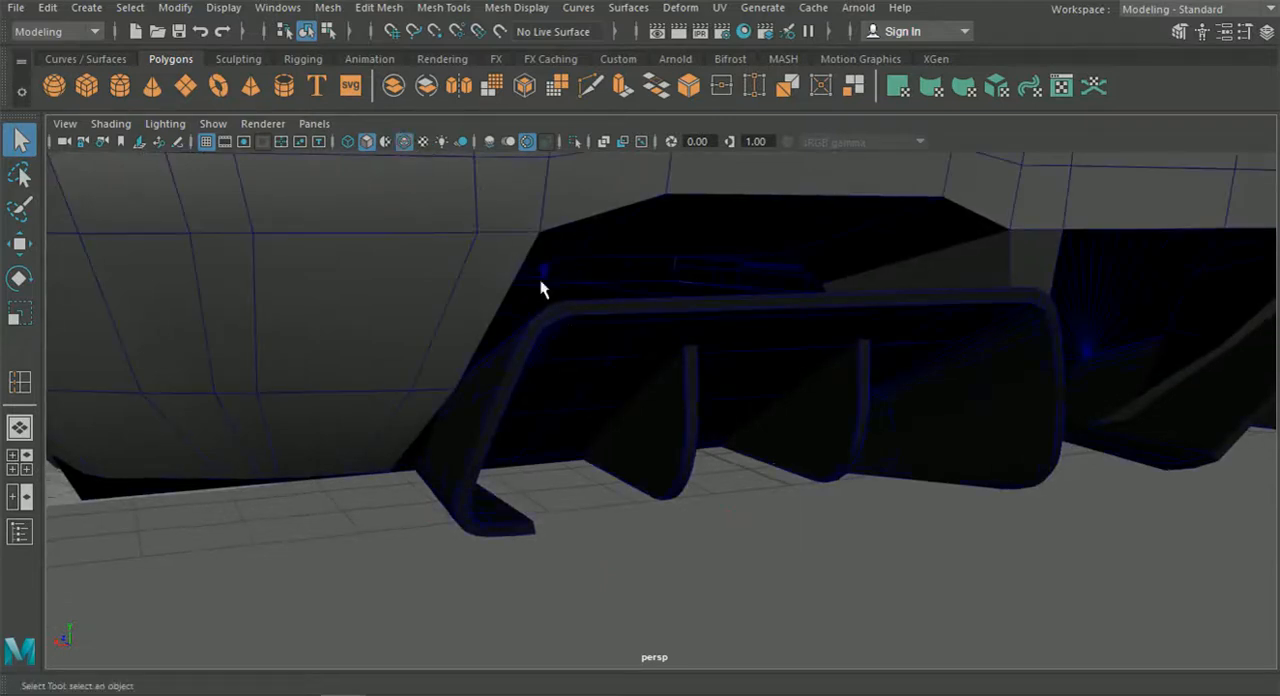
click(568, 352)
click(817, 537)
Isolate the long fin on the near side of the rear deck.
scroll(790, 505, down, 7)
alt+drag(785, 499, 734, 368)
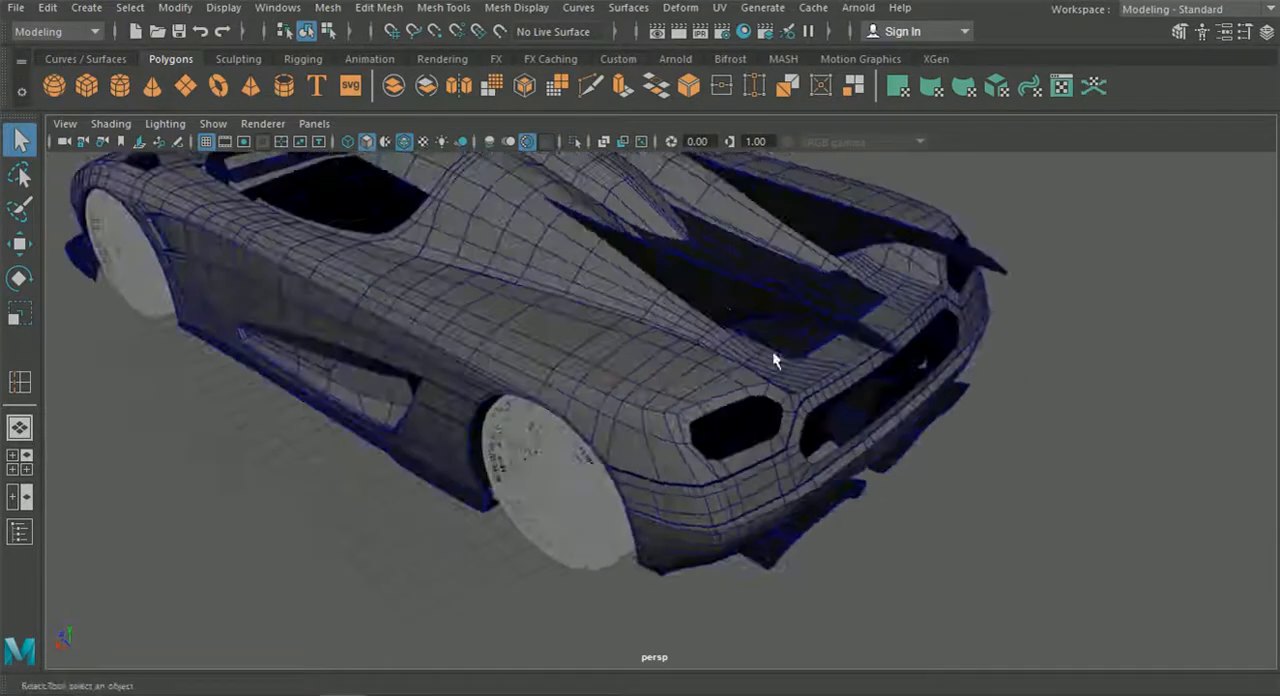
alt+drag(774, 328, 716, 328)
scroll(720, 327, down, 5)
scroll(716, 328, up, 8)
click(643, 295)
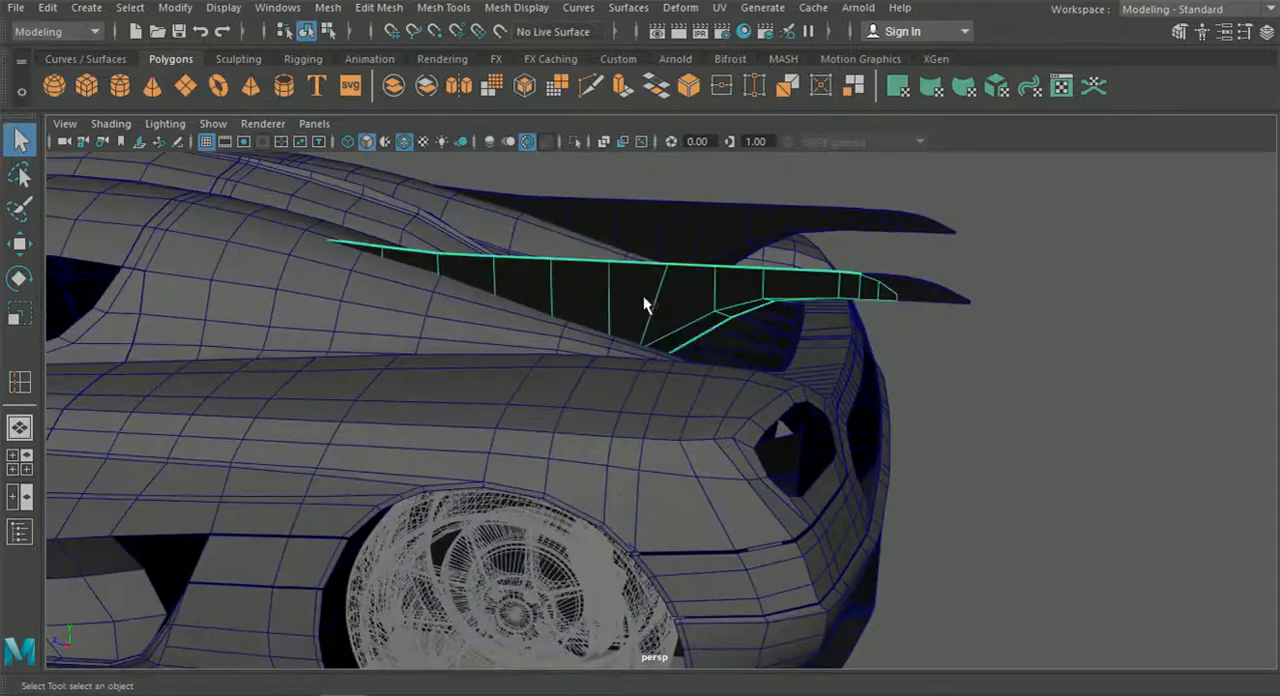
click(576, 143)
Examine the isolated fin's narrow upper edge, sloping tip and lower flange from several sides.
alt+drag(586, 300, 663, 465)
scroll(545, 412, up, 3)
alt+right_drag(663, 473, 731, 549)
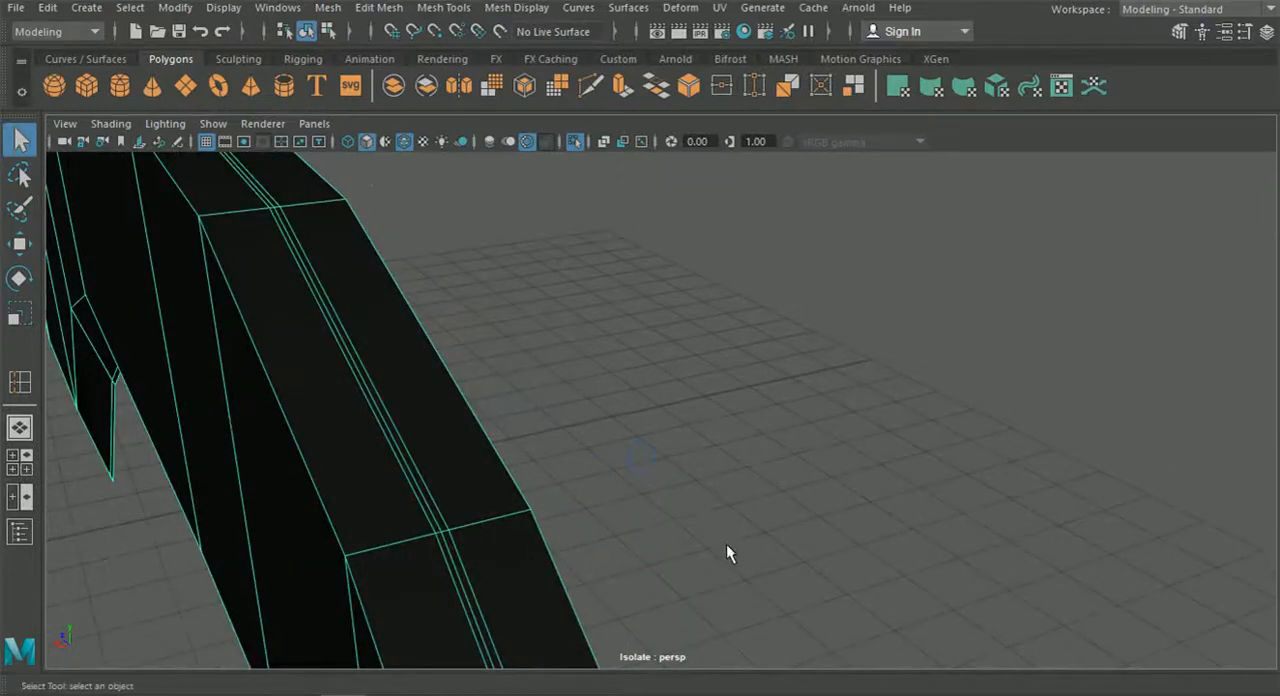
alt+drag(727, 547, 726, 465)
alt+middle_drag(726, 463, 735, 470)
scroll(551, 427, down, 5)
mouse_move(543, 425)
alt+mouse_down()
mouse_move(486, 411)
mouse_move(500, 382)
mouse_move(545, 417)
alt+mouse_up()
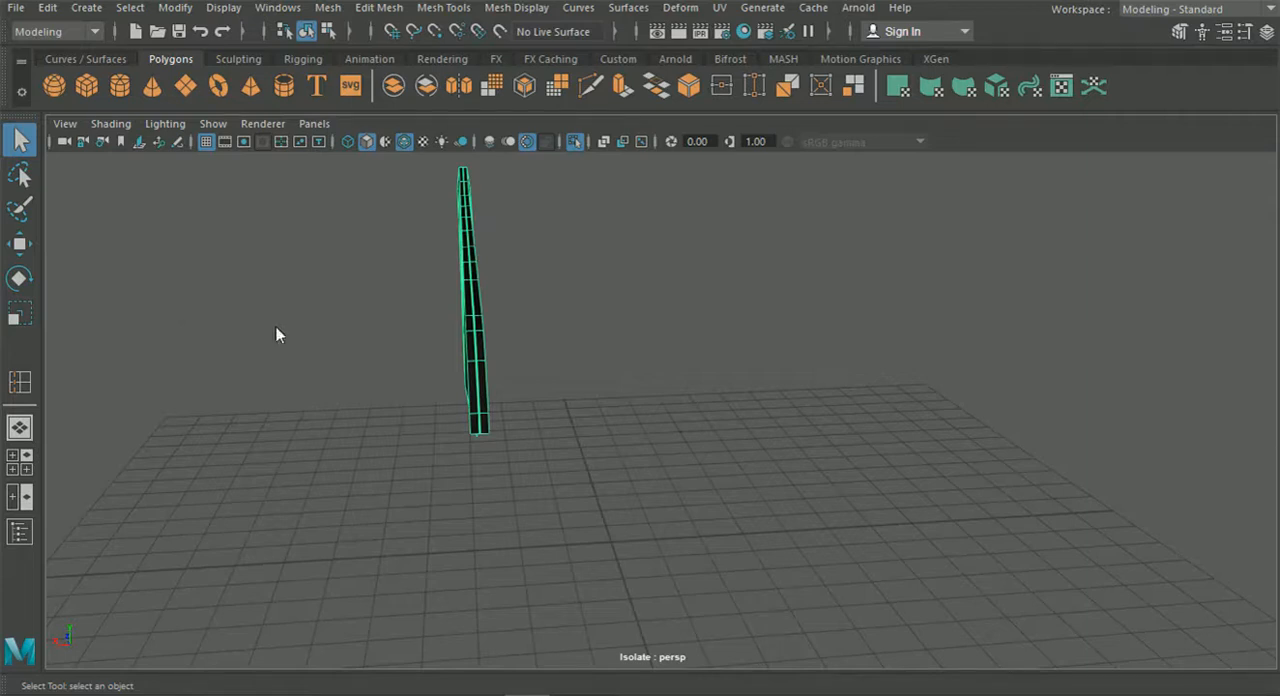
alt+drag(637, 346, 557, 346)
alt+drag(367, 378, 332, 306)
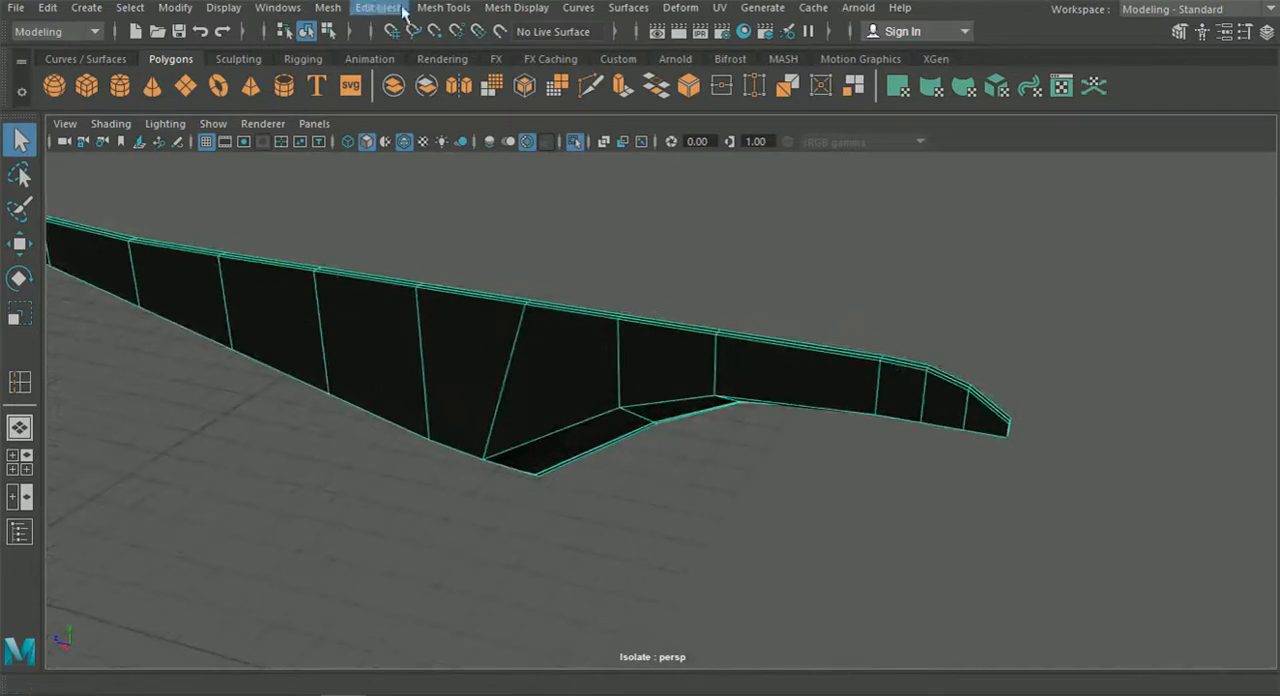
Insert supporting edge loops close to both outer borders of the fin's narrow edge face.
click(379, 8)
click(529, 149)
alt+drag(560, 230, 480, 245)
alt+middle_drag(480, 245, 465, 326)
alt+right_drag(465, 326, 565, 400)
alt+middle_drag(517, 310, 611, 409)
alt+right_drag(570, 415, 641, 506)
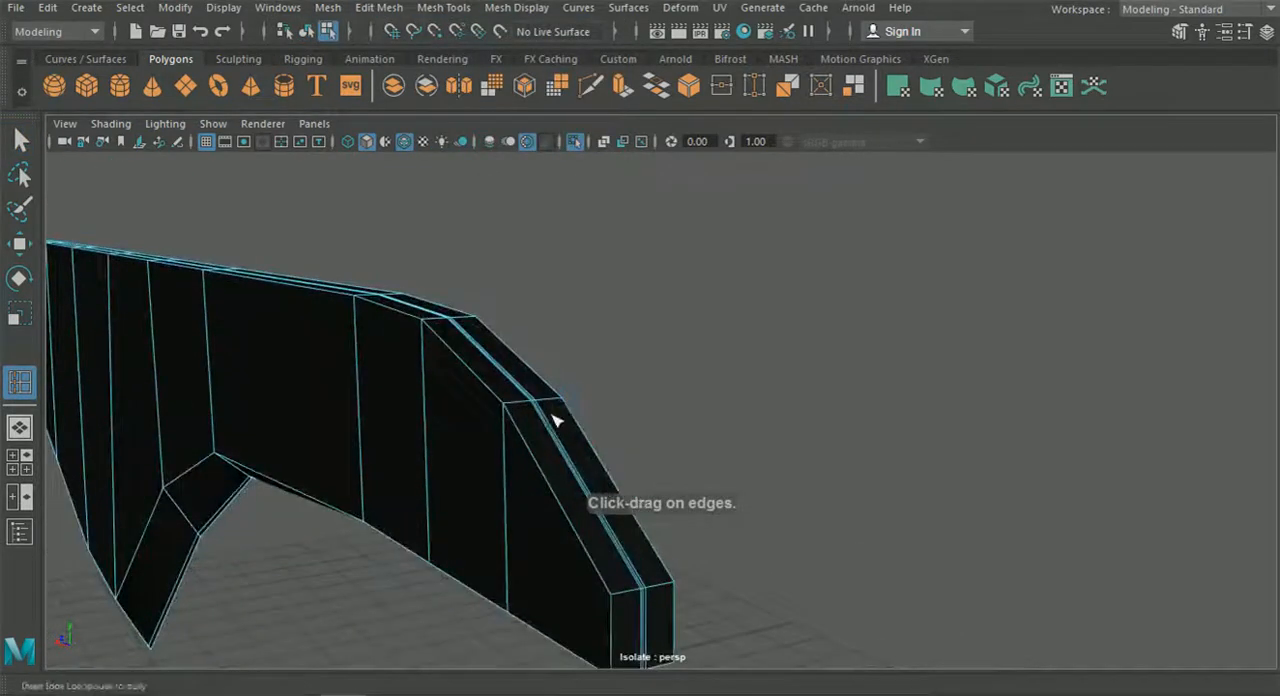
alt+middle_drag(556, 421, 330, 408)
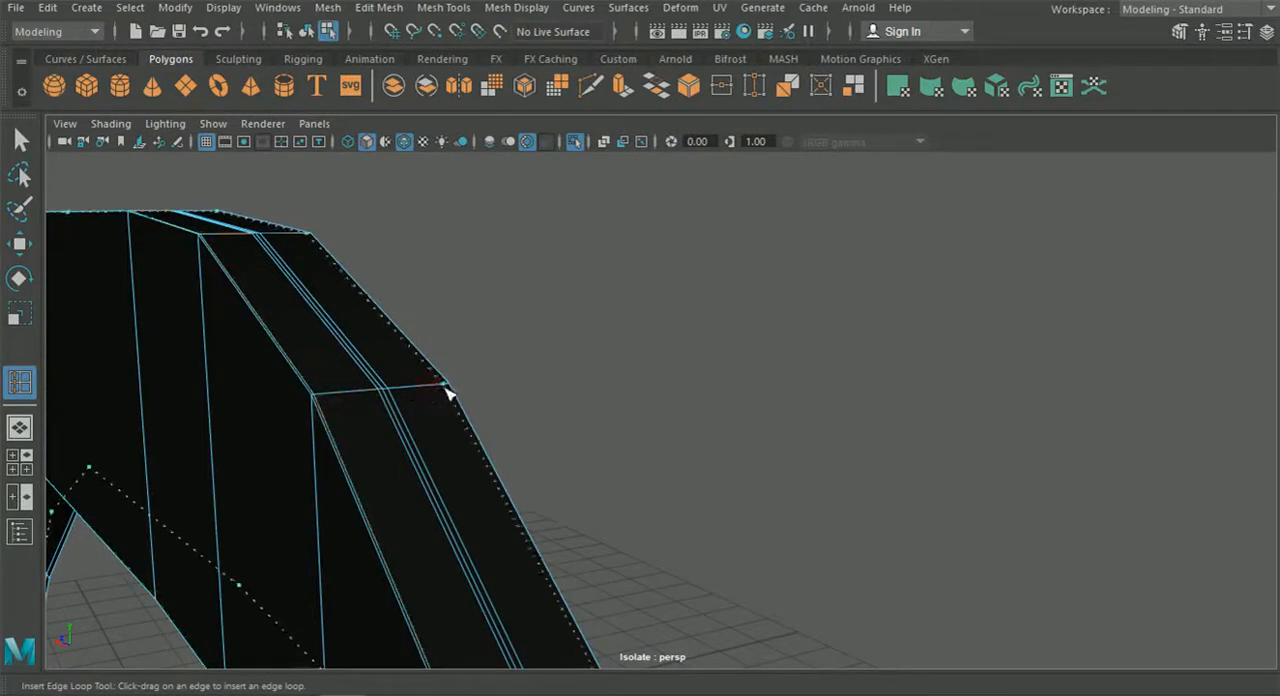
drag(452, 396, 454, 399)
alt+right_drag(454, 399, 426, 403)
Preview the fin smoothed and check how its tip and lower flange hold their shape.
alt+drag(426, 403, 494, 349)
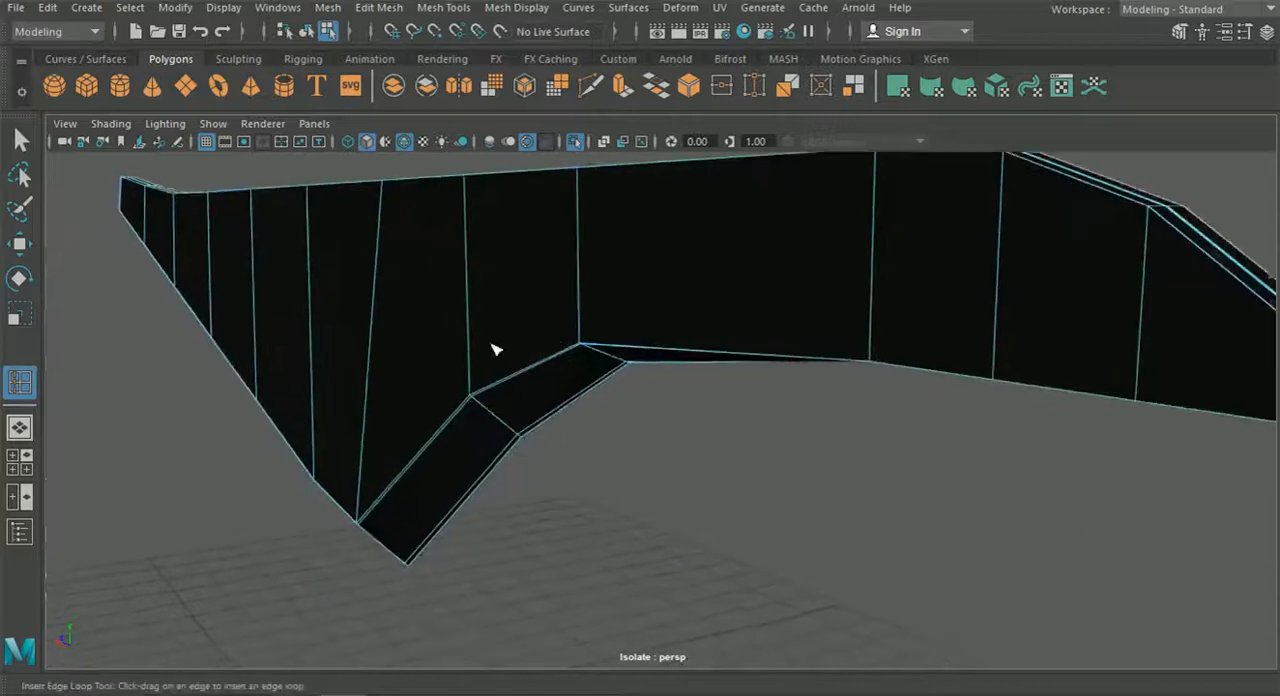
alt+right_drag(494, 349, 540, 413)
alt+right_drag(545, 310, 503, 337)
alt+drag(503, 337, 745, 379)
alt+right_drag(745, 379, 277, 340)
mouse_move(277, 340)
alt+mouse_down()
mouse_move(623, 311)
mouse_move(451, 371)
mouse_move(382, 360)
mouse_move(431, 400)
mouse_move(529, 439)
mouse_move(489, 408)
mouse_move(341, 357)
mouse_move(287, 357)
alt+mouse_up()
click(306, 31)
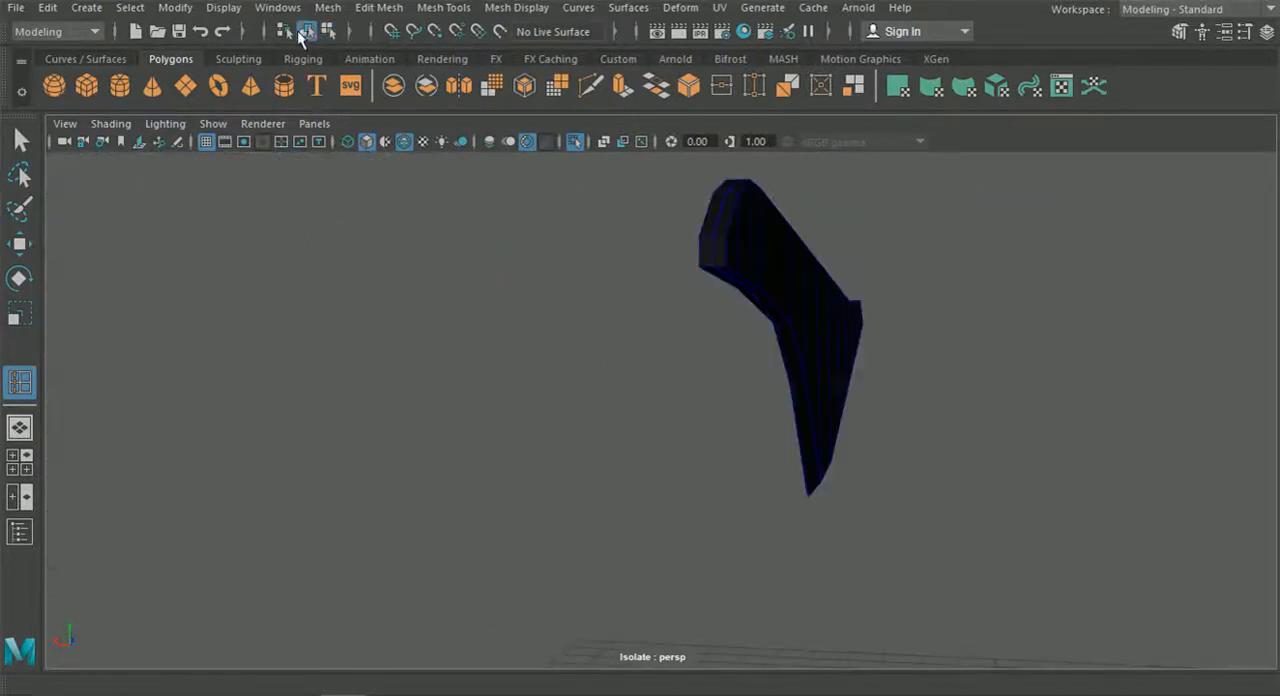
click(753, 259)
key(3)
click(692, 298)
mouse_move(690, 302)
alt+mouse_down()
mouse_move(686, 324)
mouse_move(672, 303)
alt+mouse_up()
scroll(733, 266, up, 6)
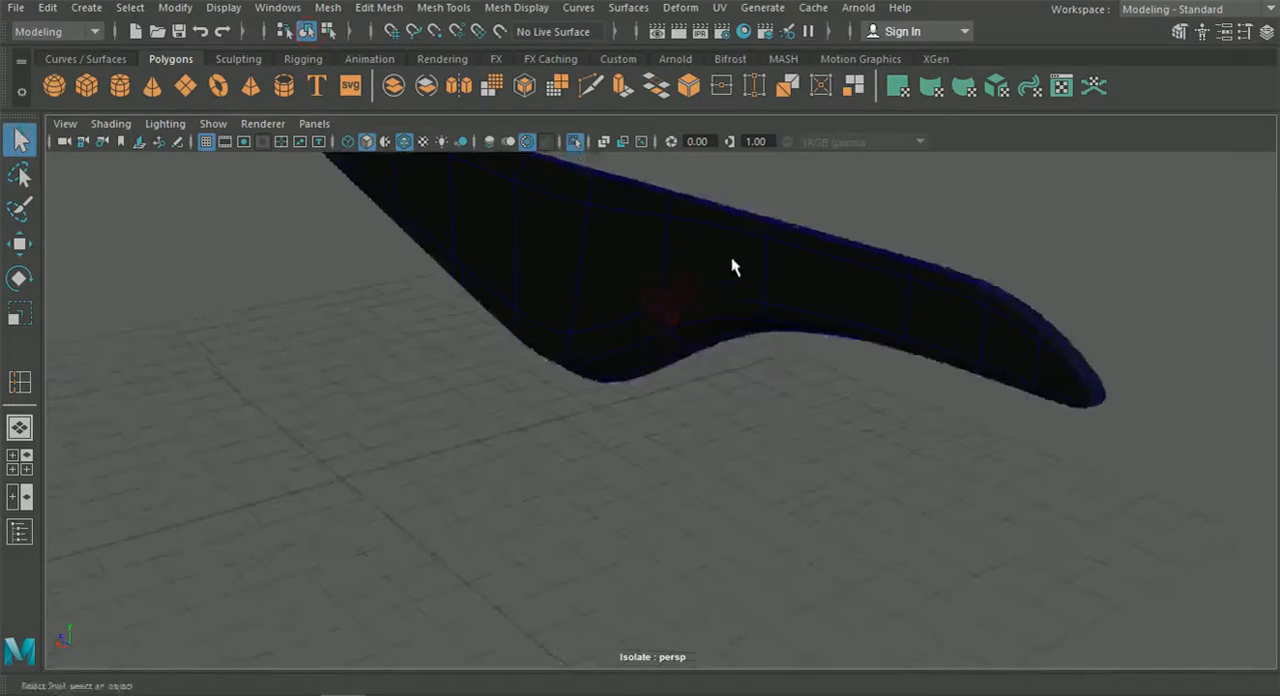
Inspect the smoothed fin's outline with the wireframe overlay off and return the fin to unsmoothed display.
alt+drag(731, 258, 547, 169)
click(405, 143)
mouse_move(517, 283)
alt+mouse_down()
mouse_move(500, 291)
mouse_move(723, 283)
mouse_move(926, 420)
mouse_move(1069, 358)
alt+mouse_up()
alt+drag(889, 342, 1138, 405)
alt+drag(995, 406, 678, 406)
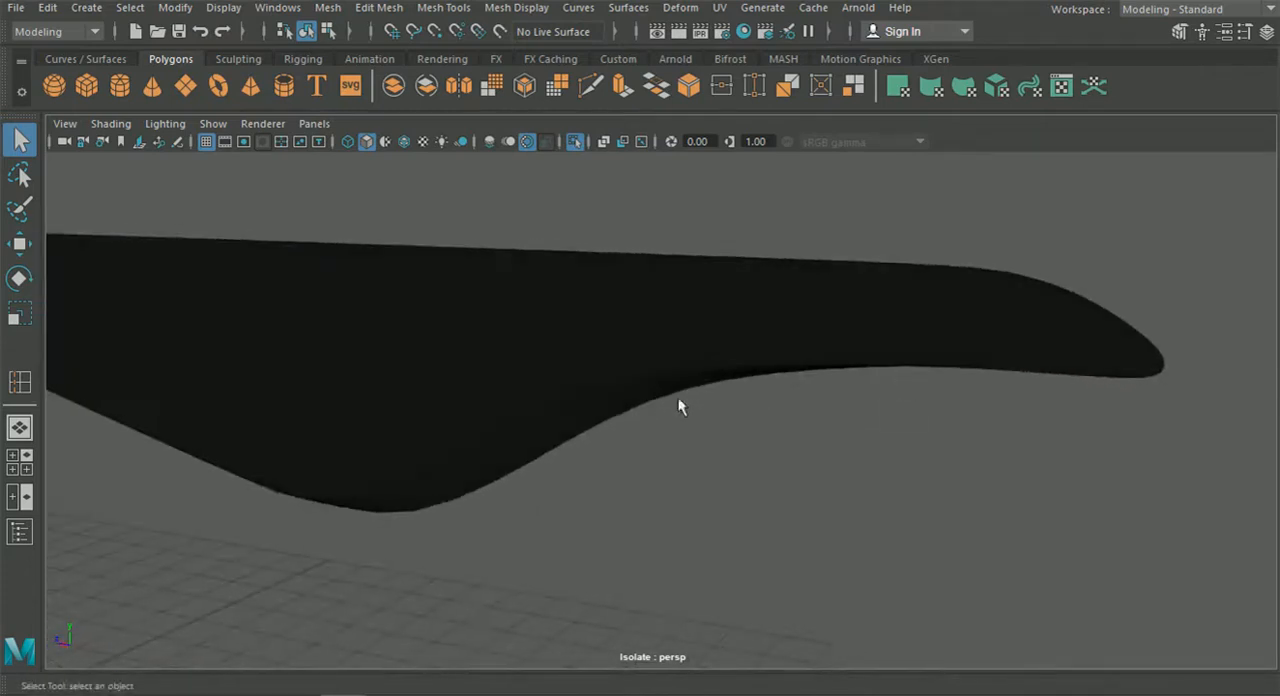
click(728, 358)
key(1)
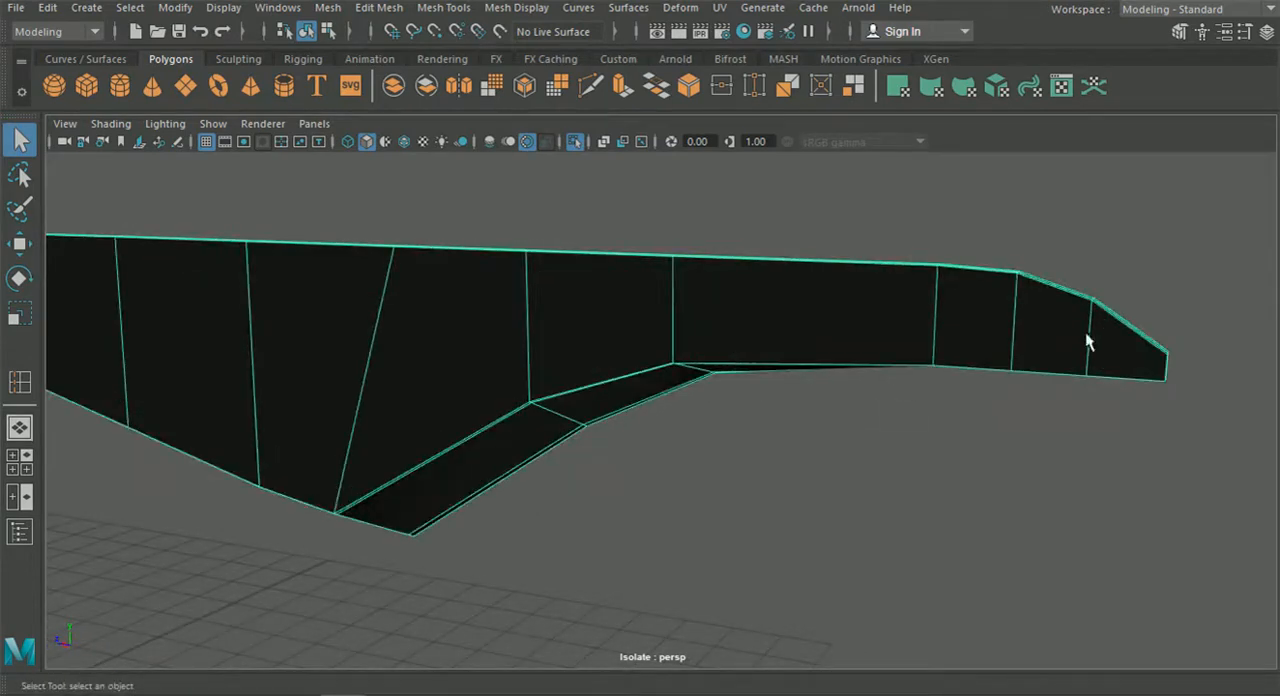
Insert a supporting edge loop close to the fin's lower edge, starting at the blunt tip.
click(443, 7)
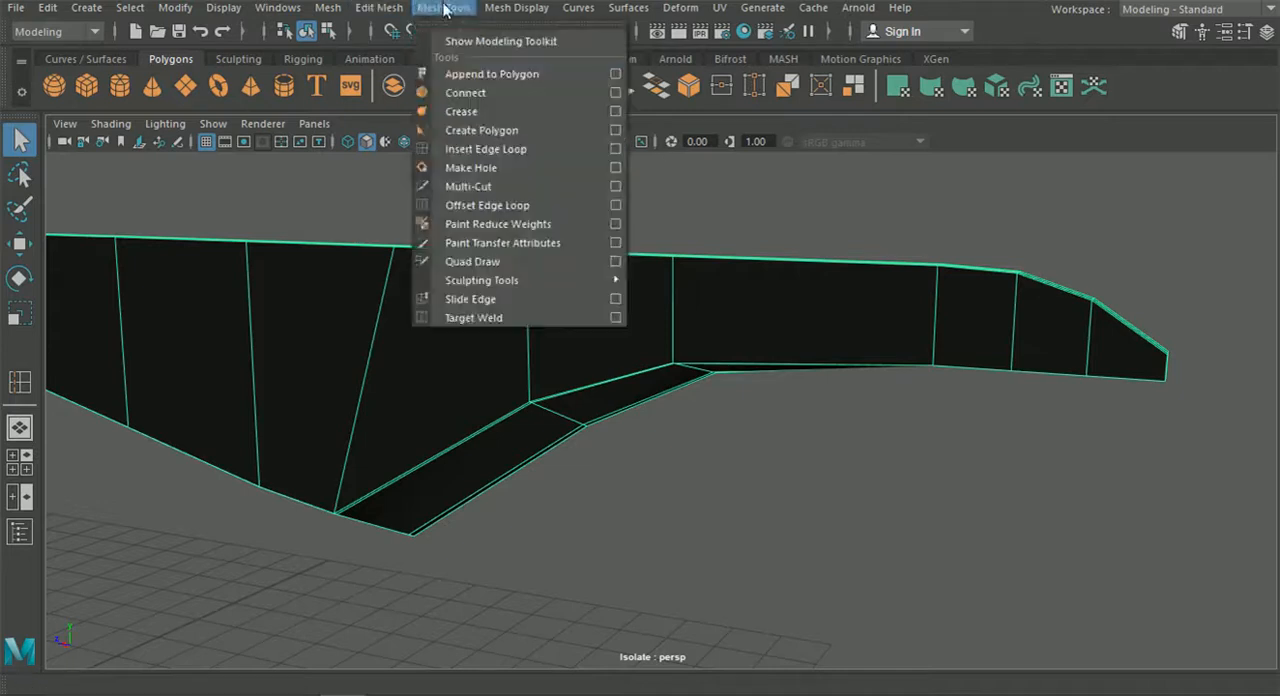
click(476, 150)
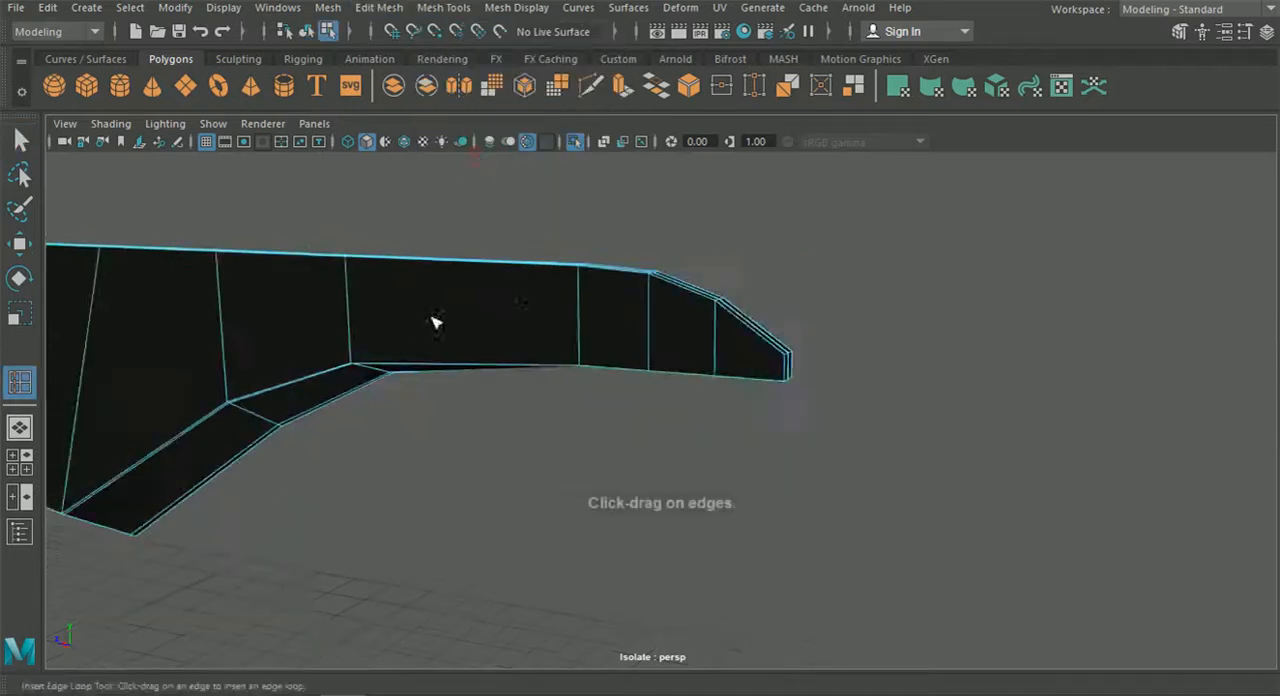
alt+right_drag(435, 322, 877, 383)
alt+middle_drag(877, 383, 725, 395)
alt+right_drag(725, 395, 815, 455)
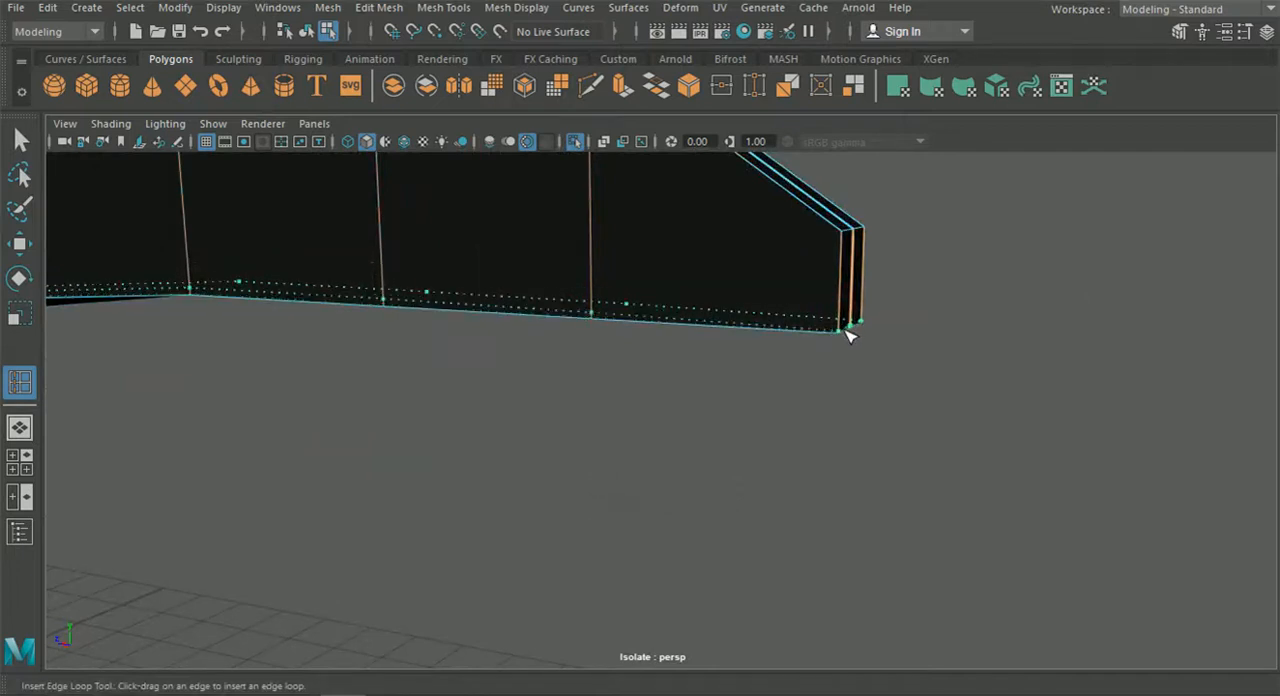
drag(845, 331, 846, 334)
alt+right_drag(820, 338, 610, 365)
Examine the new edge loop along the fin's lower edge, from the flange to the narrow front end.
alt+middle_drag(505, 378, 1080, 384)
alt+middle_drag(669, 387, 1138, 388)
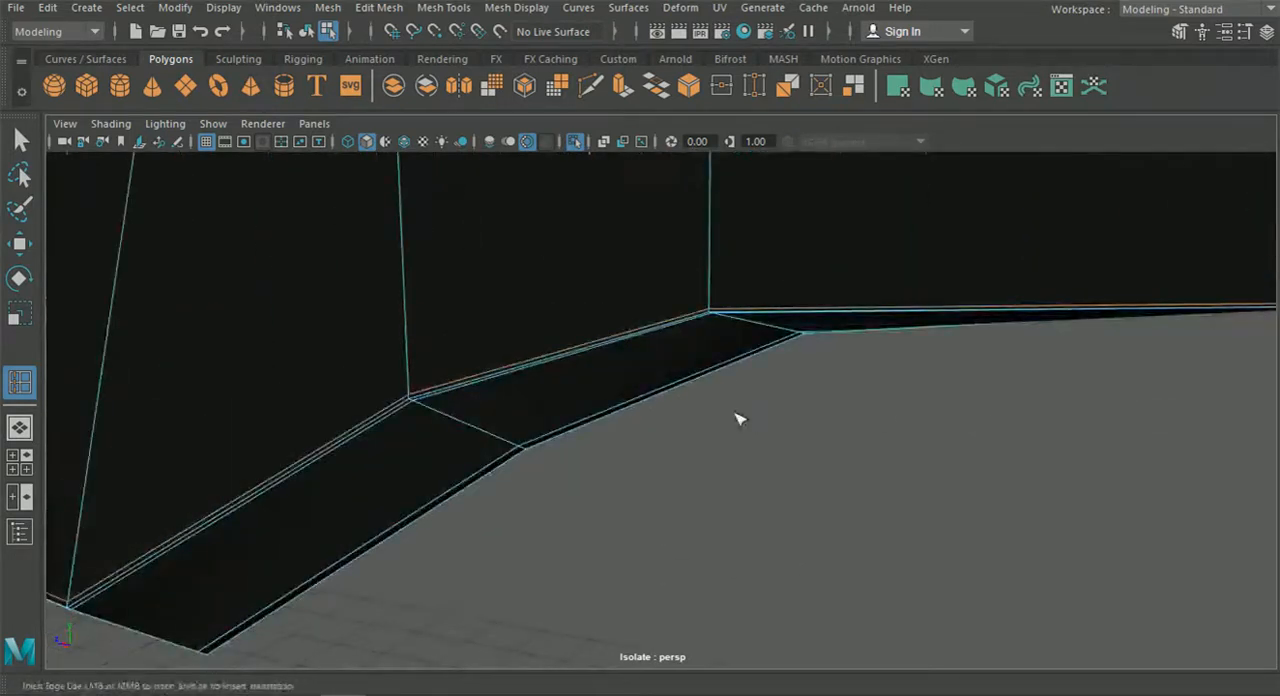
alt+middle_drag(734, 415, 1014, 383)
alt+right_drag(1014, 383, 909, 396)
mouse_move(909, 396)
alt+middle_down()
mouse_move(961, 385)
mouse_move(937, 349)
mouse_move(1065, 328)
alt+middle_up()
mouse_move(690, 418)
alt+middle_down()
mouse_move(772, 408)
mouse_move(832, 424)
alt+middle_up()
alt+right_drag(832, 426, 726, 420)
alt+drag(726, 420, 806, 406)
alt+right_drag(806, 406, 709, 408)
alt+middle_drag(709, 408, 997, 426)
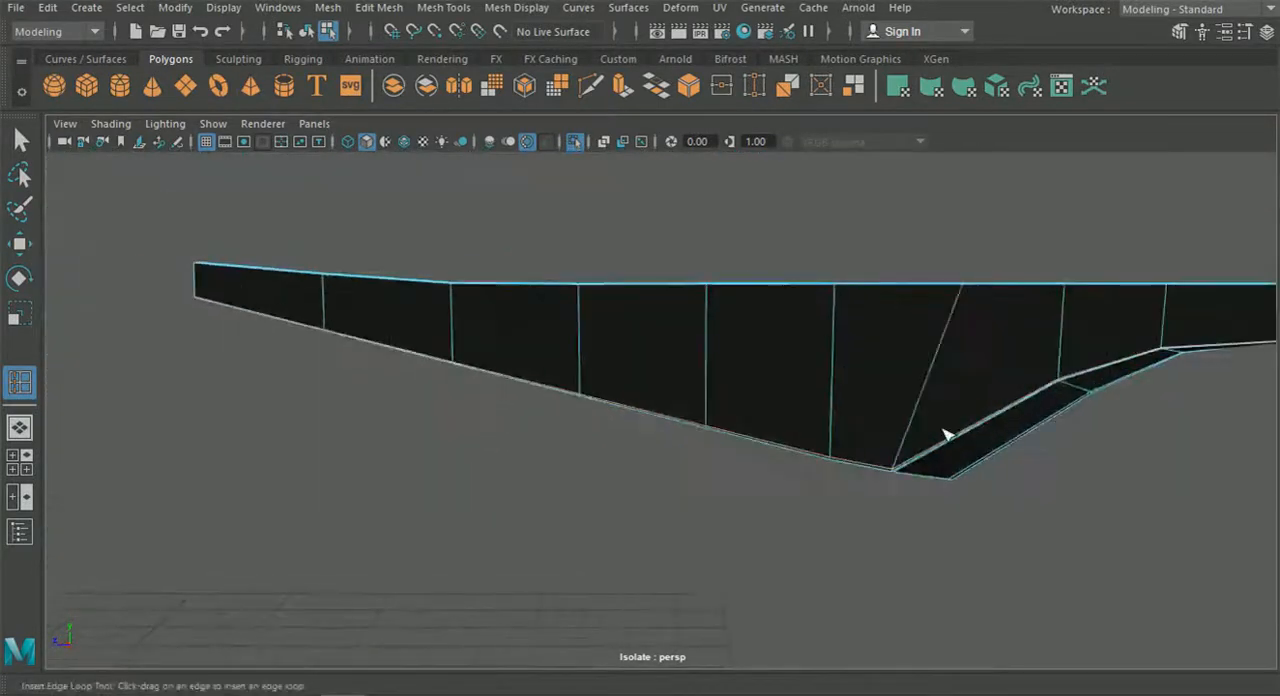
alt+middle_drag(290, 355, 676, 428)
alt+right_drag(676, 428, 793, 459)
Finish the edge loop insertion and display the isolated fin smoothed.
scroll(545, 366, up, 5)
scroll(674, 328, down, 3)
alt+middle_drag(785, 340, 270, 270)
alt+middle_drag(963, 380, 604, 332)
click(307, 33)
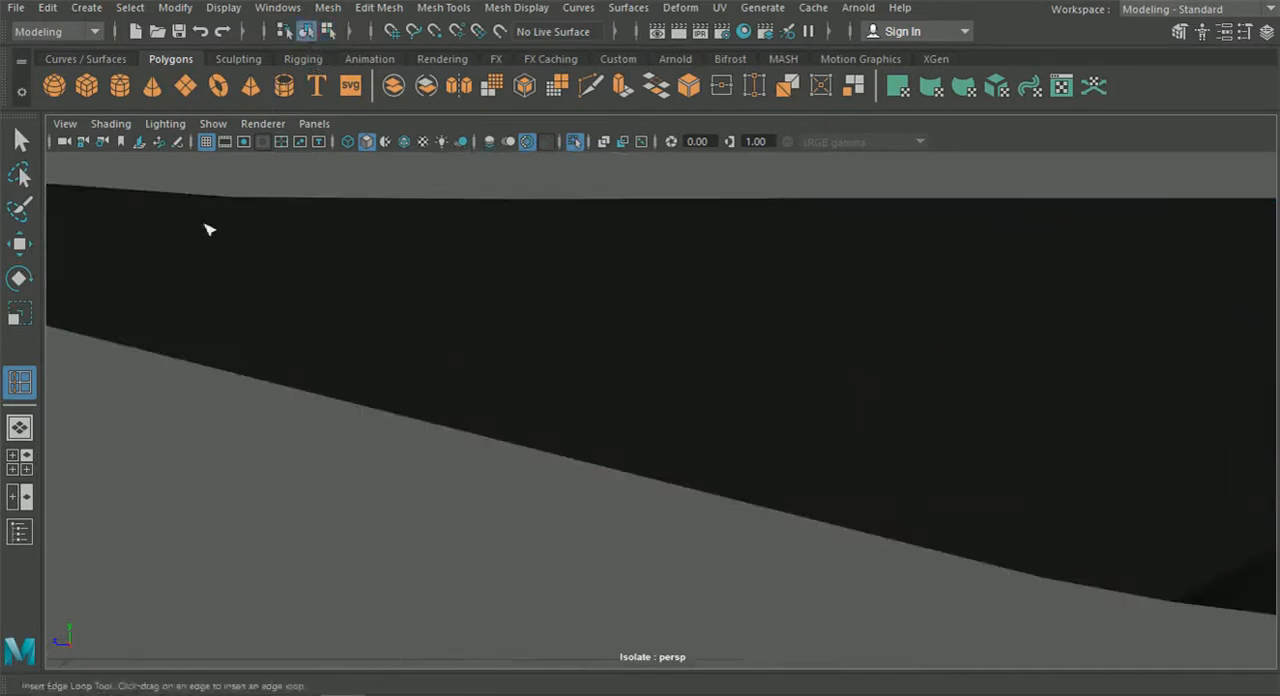
click(22, 140)
click(387, 258)
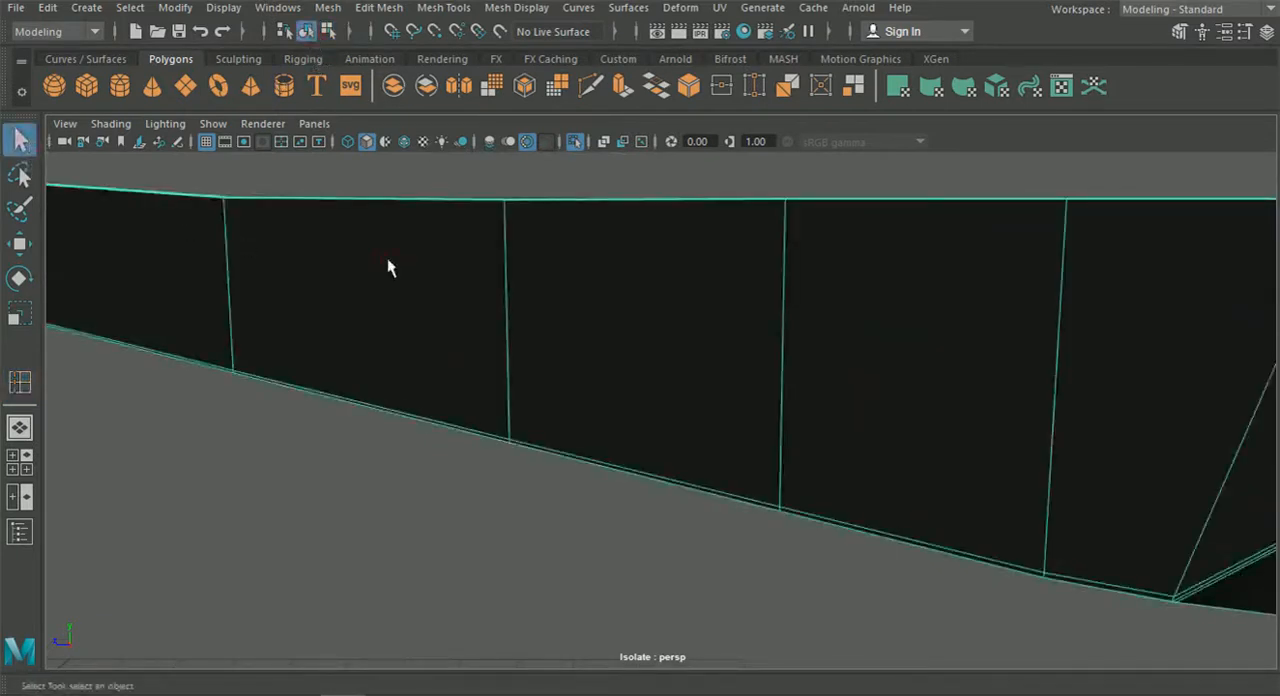
key(3)
Check the smoothed fin's flange and pointed tip, and end its isolation to show the whole car.
scroll(630, 368, down, 1)
scroll(630, 368, down, 1)
click(650, 525)
alt+middle_drag(930, 502, 338, 496)
scroll(930, 390, down, 5)
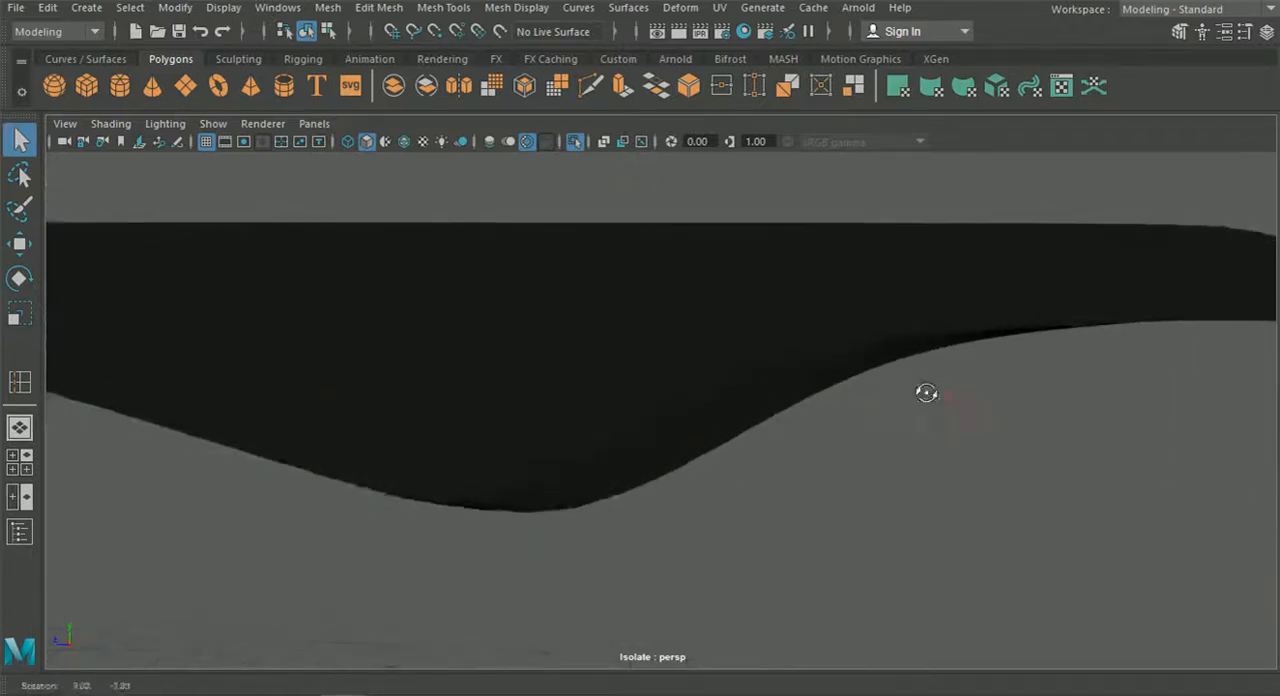
alt+drag(952, 440, 823, 418)
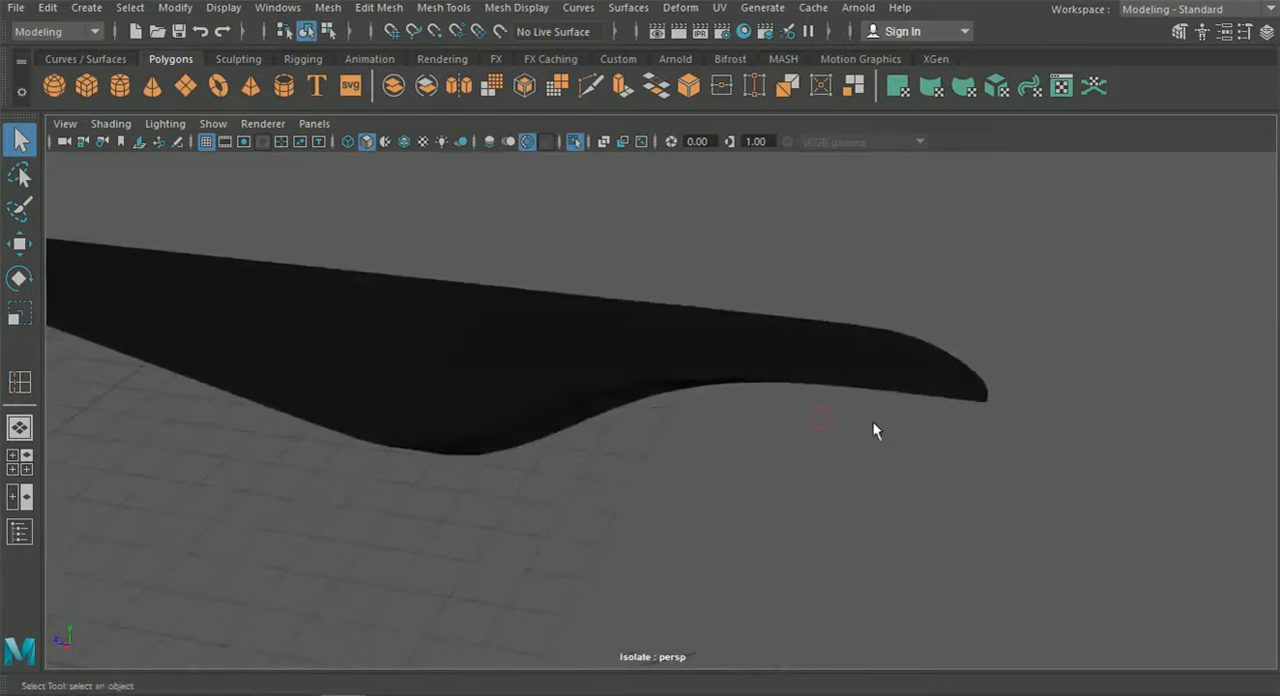
click(526, 141)
click(648, 346)
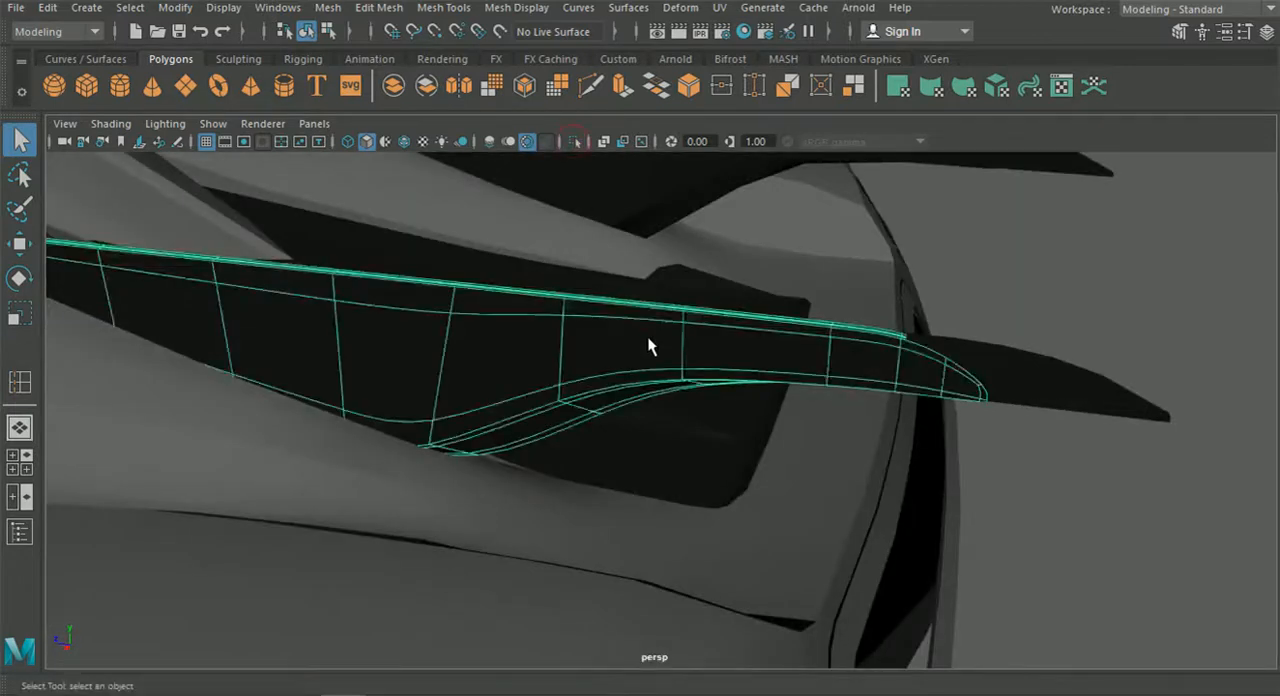
Insert supporting edge loops along both long top edges and the lower edge of the narrow blunt-ended fin above the rear deck.
alt+drag(648, 346, 451, 54)
click(443, 7)
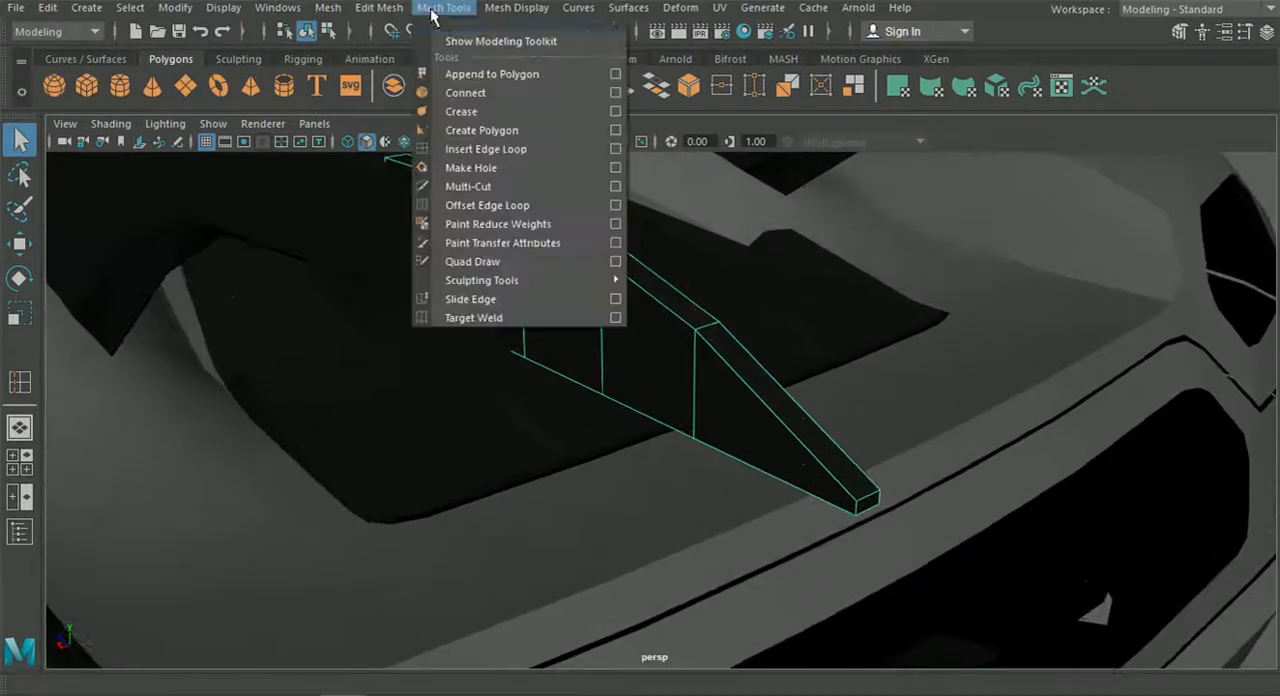
click(486, 149)
scroll(597, 345, up, 5)
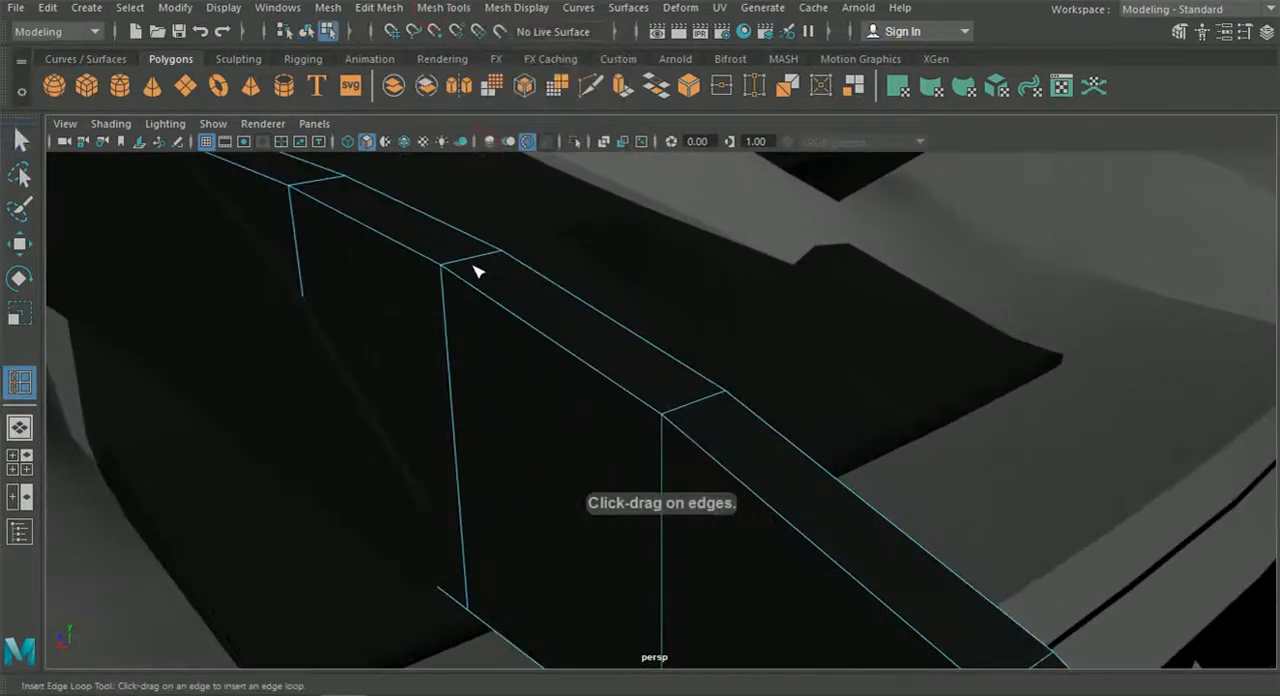
drag(478, 270, 504, 258)
mouse_move(562, 362)
alt+middle_down()
mouse_move(463, 209)
mouse_move(431, 209)
alt+middle_up()
alt+middle_drag(600, 335, 463, 217)
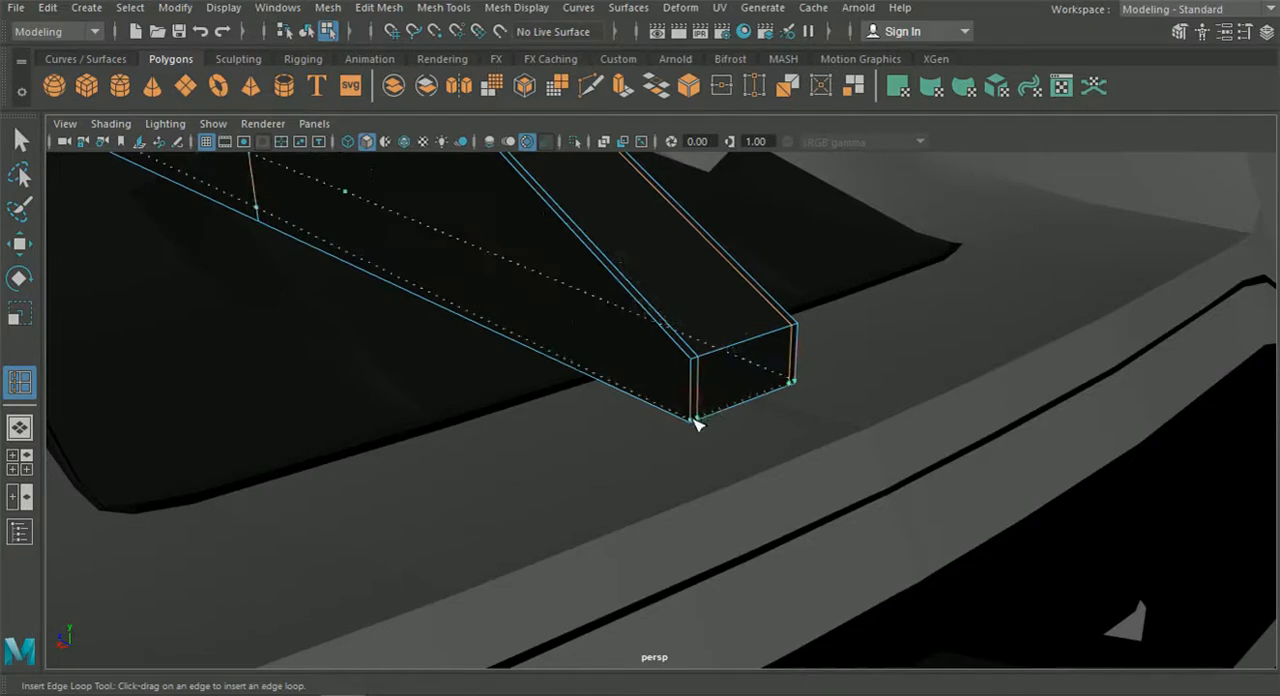
drag(689, 421, 688, 422)
scroll(678, 417, down, 5)
alt+middle_drag(560, 350, 808, 489)
Display the narrow rear-deck fin smoothed and check its shape against the surrounding bodywork.
key(q)
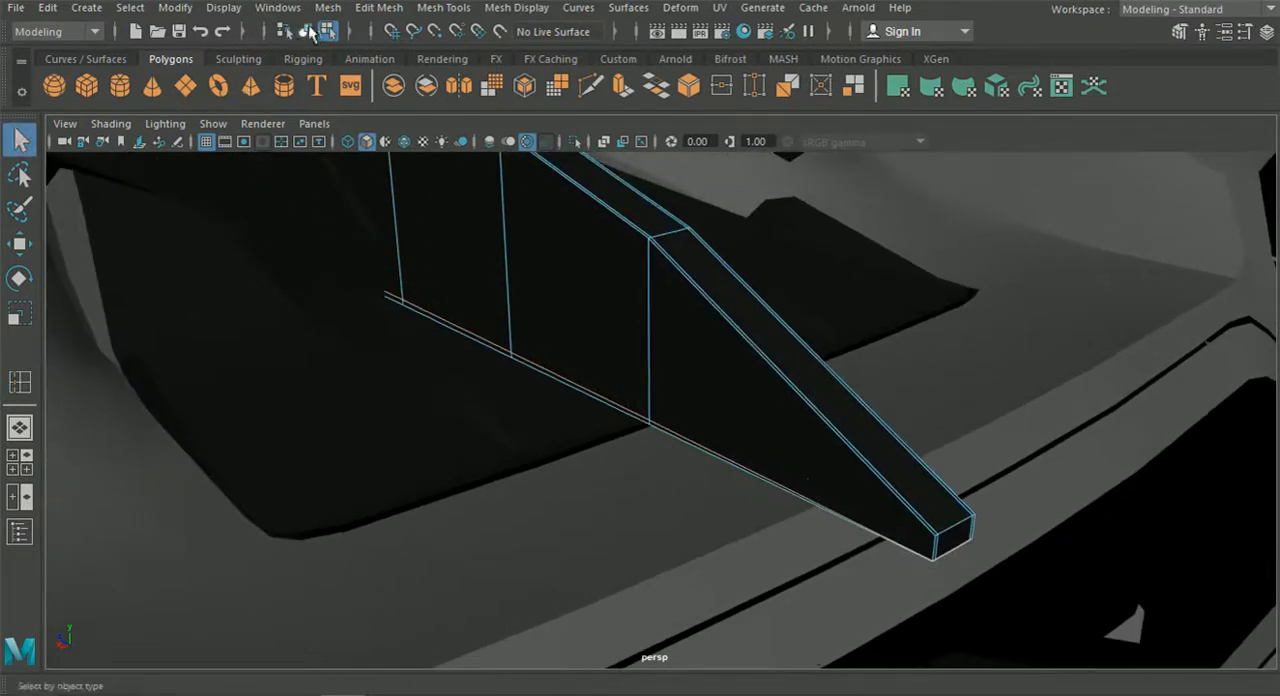
key(3)
scroll(706, 291, down, 3)
alt+middle_drag(706, 291, 677, 360)
click(478, 322)
key(3)
mouse_move(677, 360)
alt+mouse_down()
mouse_move(634, 334)
mouse_move(685, 343)
alt+mouse_up()
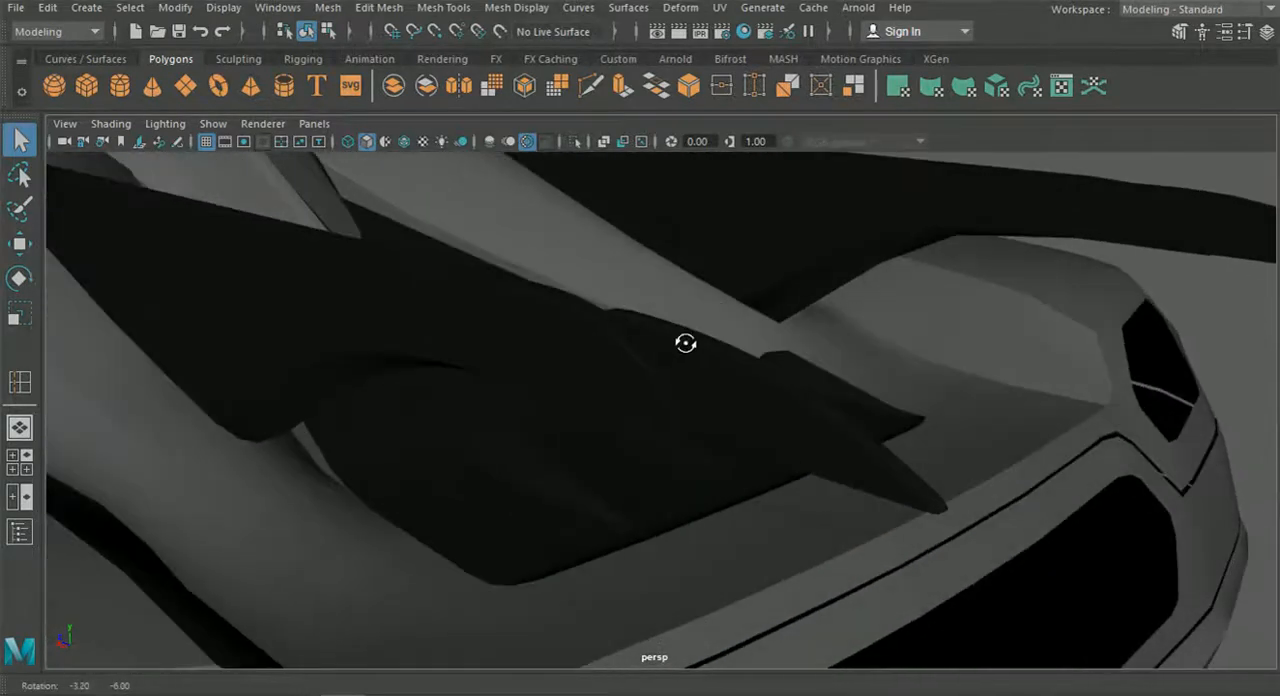
Overlay wireframes on the shaded meshes and examine the fins and the rear bodywork around the deck.
click(404, 141)
click(481, 333)
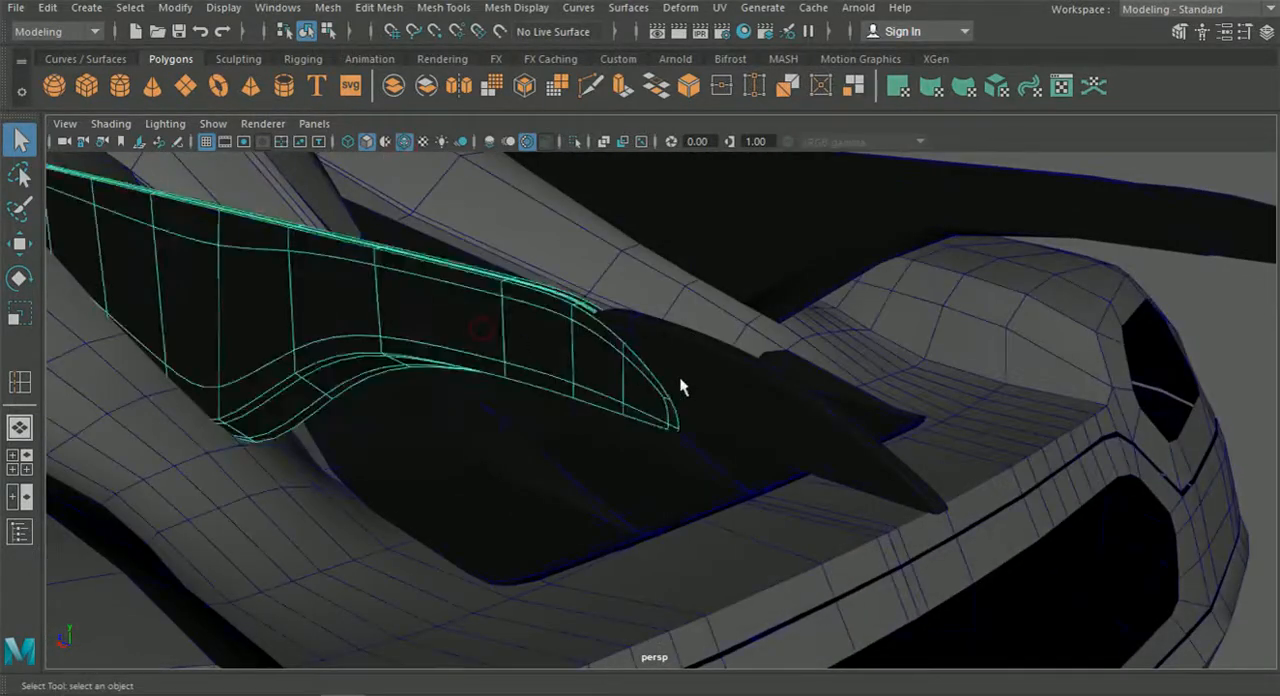
click(698, 385)
alt+drag(1224, 305, 747, 442)
scroll(585, 355, down, 2)
scroll(747, 442, up, 4)
click(716, 370)
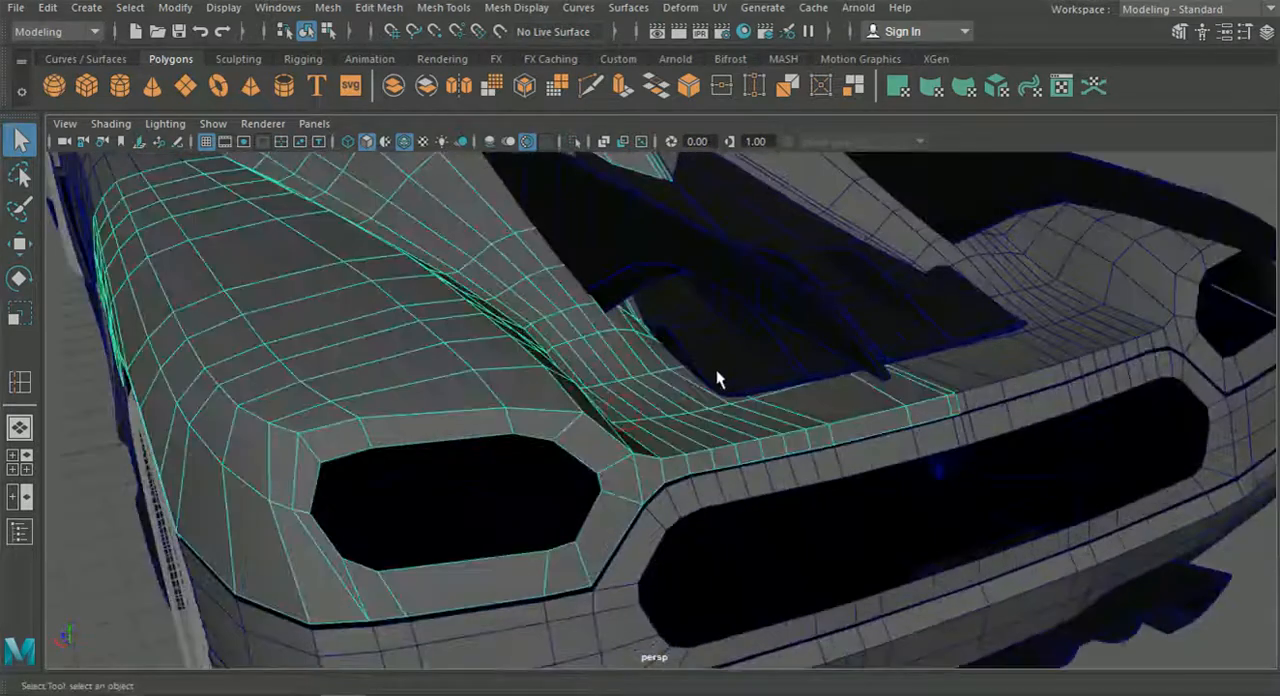
Select one half of the black ribbed rear-deck panel and isolate it.
alt+middle_drag(716, 370, 585, 455)
click(534, 278)
alt+drag(698, 345, 640, 347)
alt+middle_drag(645, 345, 566, 437)
scroll(631, 409, up, 3)
alt+drag(508, 441, 747, 480)
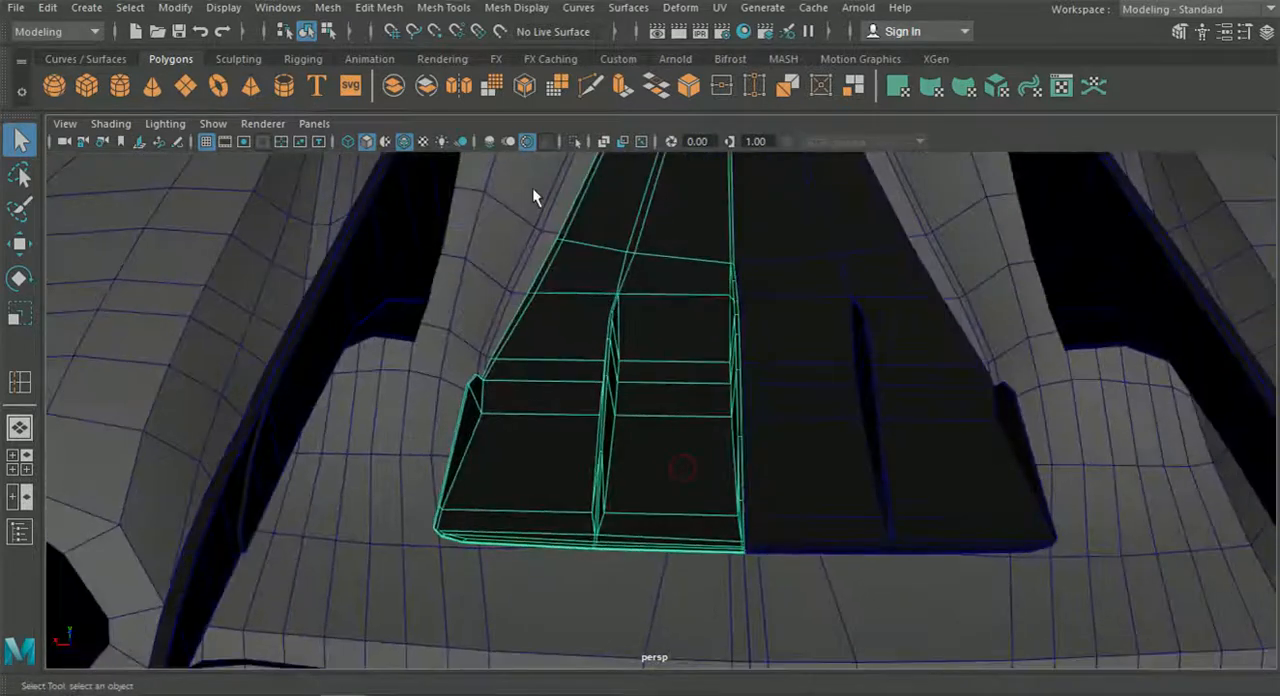
click(575, 141)
Examine the isolated deck panel's mesh from its pointed front end to the ribs, side walls and rear lip.
alt+drag(609, 363, 896, 375)
click(889, 432)
scroll(724, 496, up, 4)
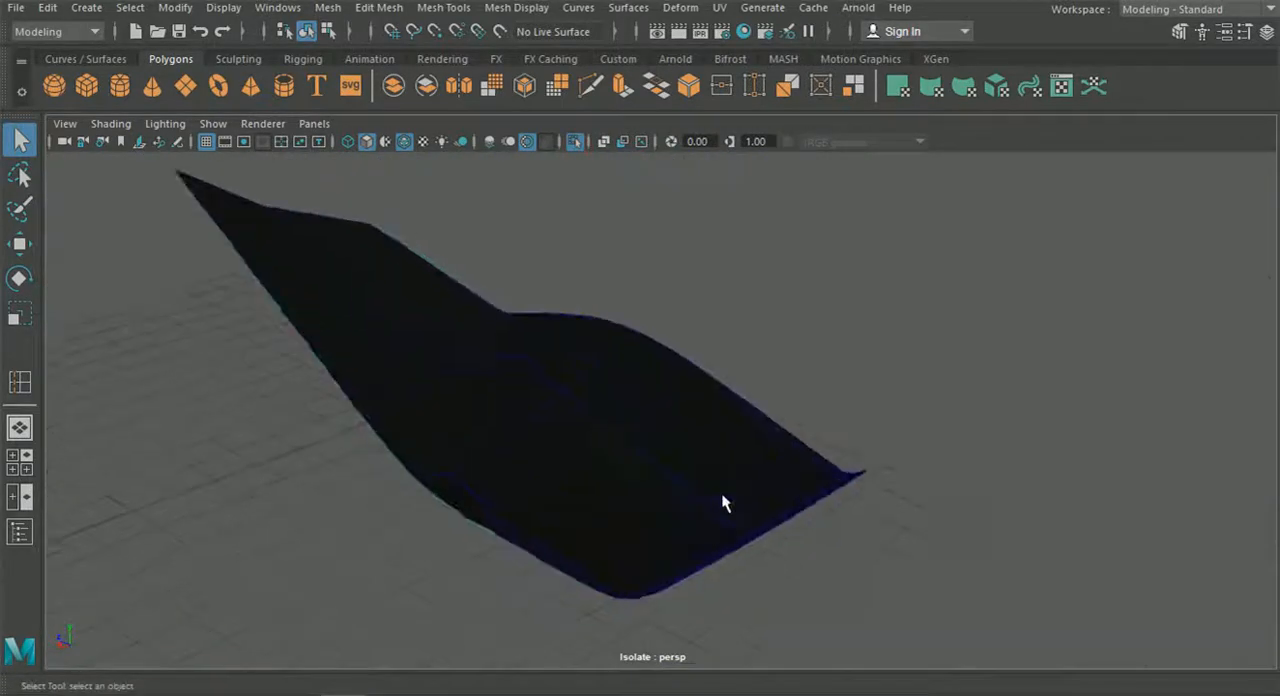
alt+middle_drag(606, 475, 848, 492)
scroll(800, 482, up, 3)
click(601, 440)
alt+middle_drag(550, 360, 583, 406)
scroll(490, 350, down, 3)
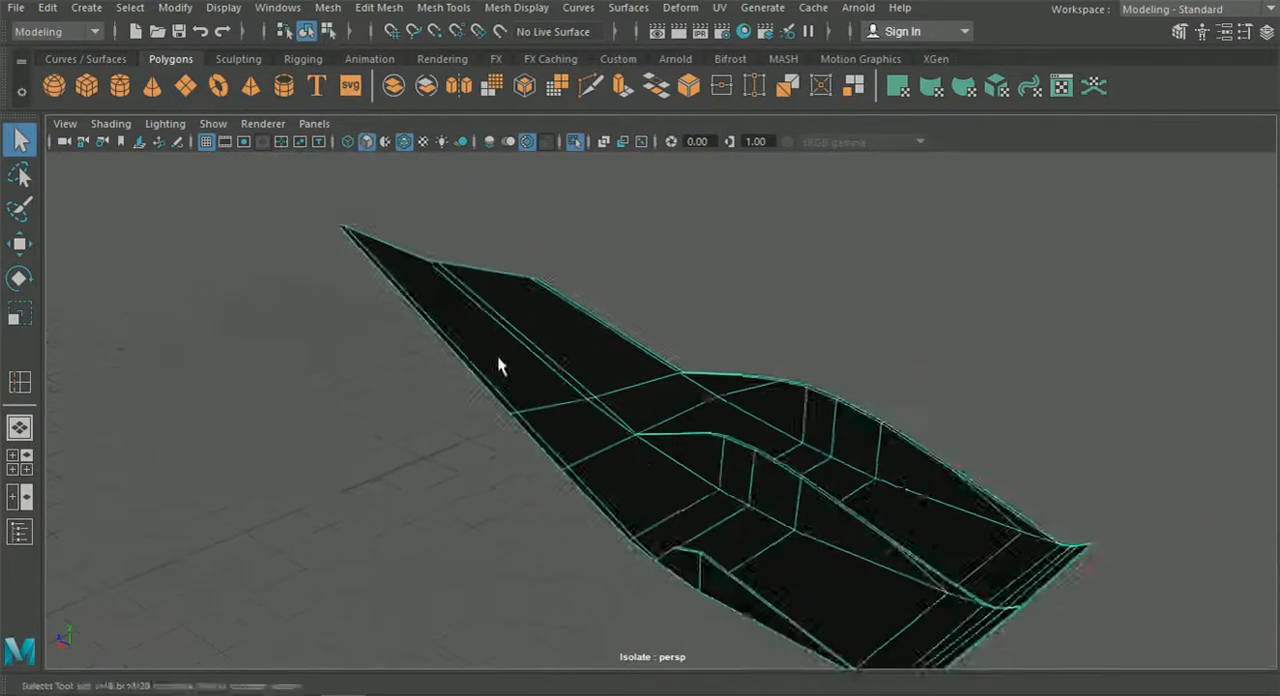
alt+drag(494, 366, 612, 414)
alt+middle_drag(616, 402, 754, 317)
alt+drag(534, 392, 680, 451)
Preview the deck panel smoothed without the wireframe overlay, inspect its outline and return it to unsmoothed display.
key(3)
click(707, 320)
alt+drag(686, 337, 720, 300)
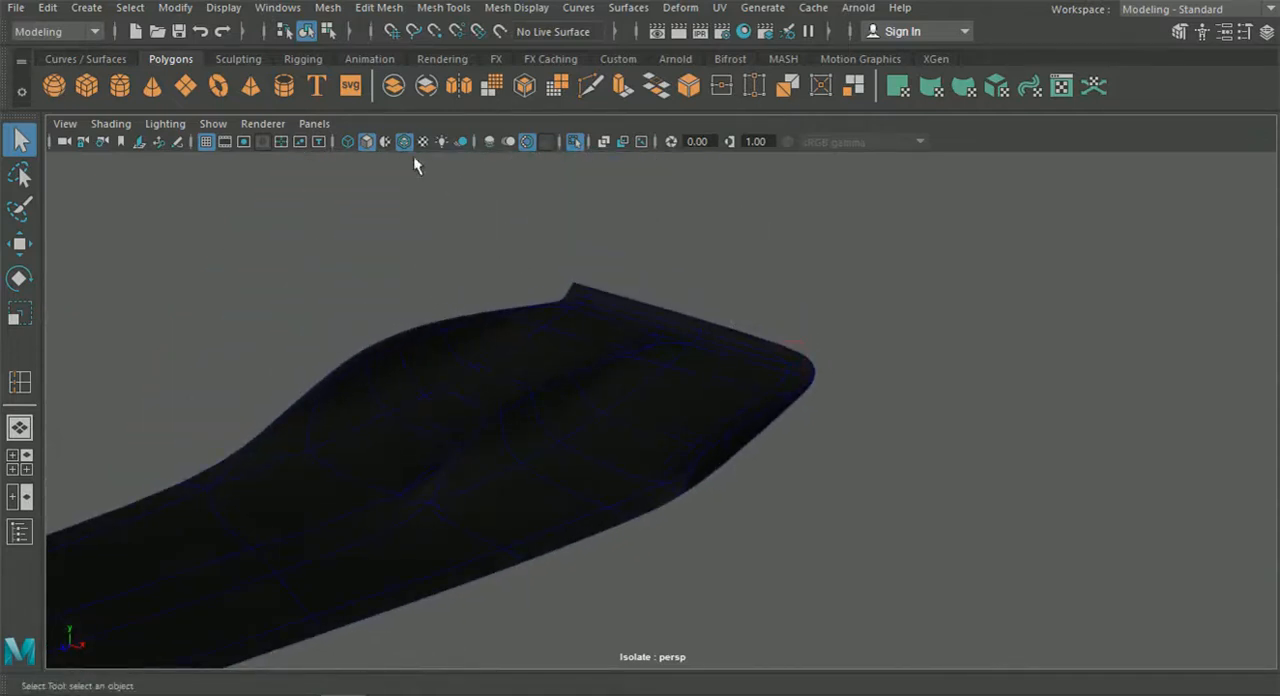
alt+drag(490, 285, 805, 437)
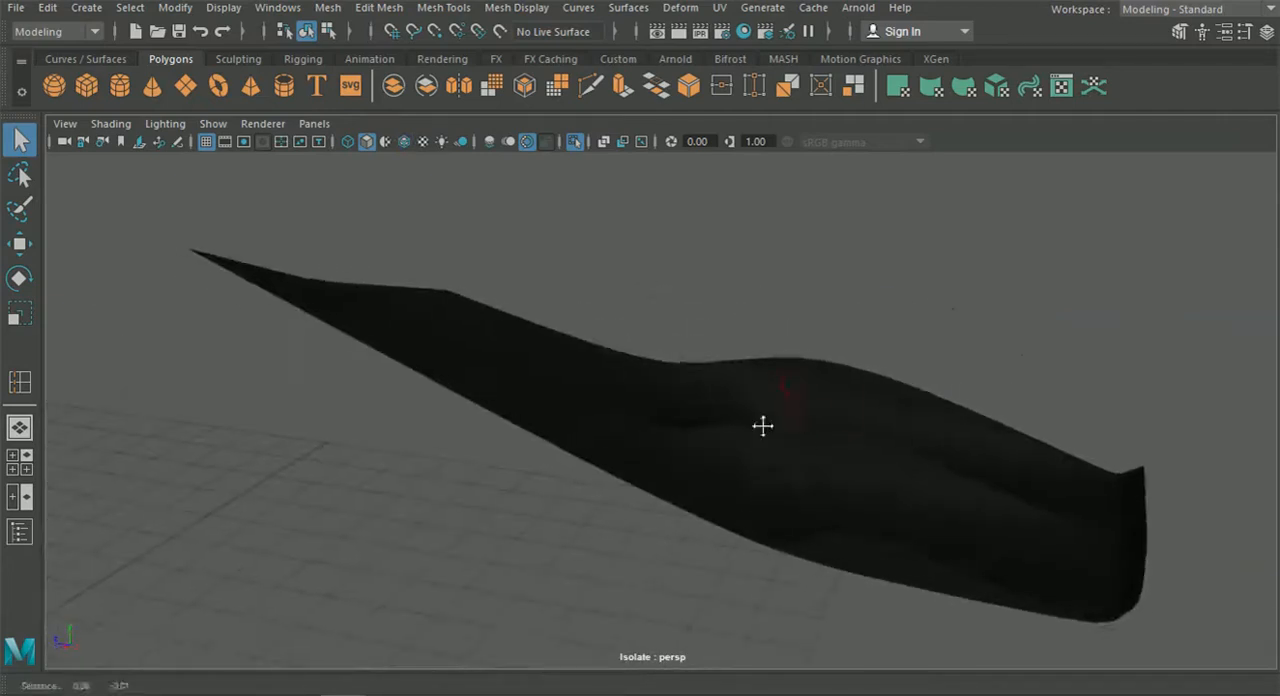
alt+middle_drag(805, 437, 640, 413)
scroll(640, 413, up, 2)
alt+drag(638, 408, 495, 382)
click(545, 427)
key(1)
Insert supporting edge loops along the deck panel's outer rim and beside the foot of its outer side wall.
scroll(545, 428, up, 3)
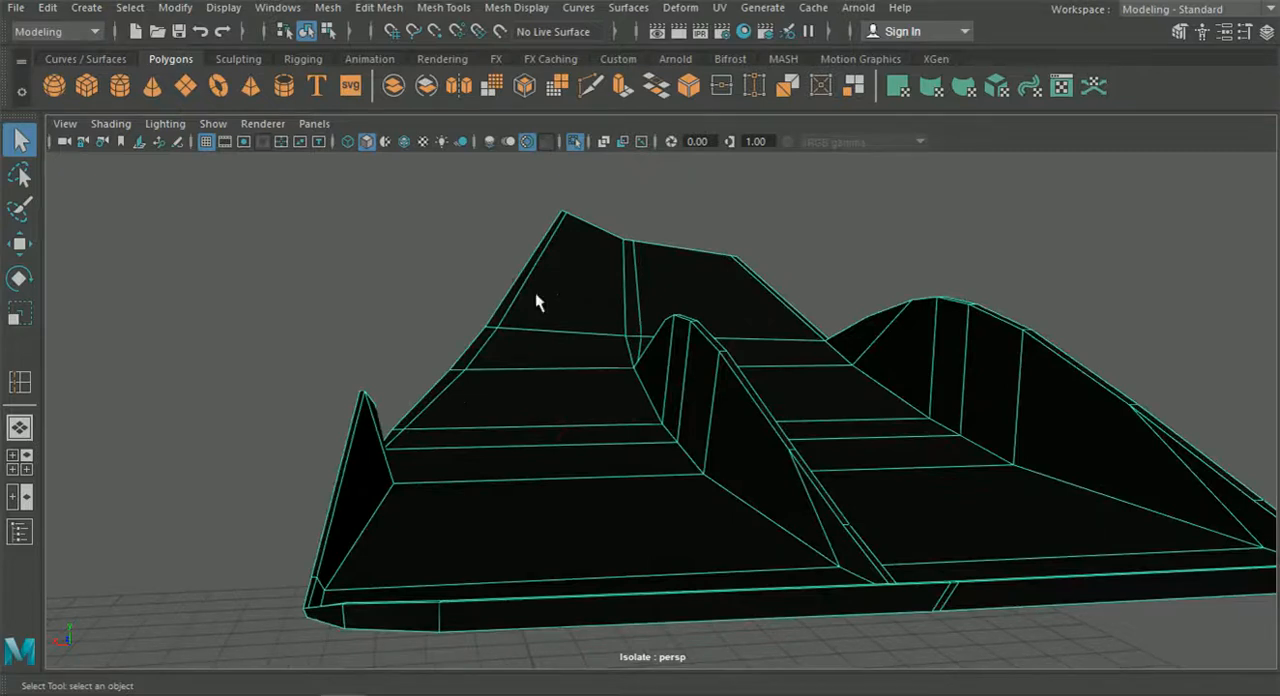
click(379, 7)
mouse_move(443, 7)
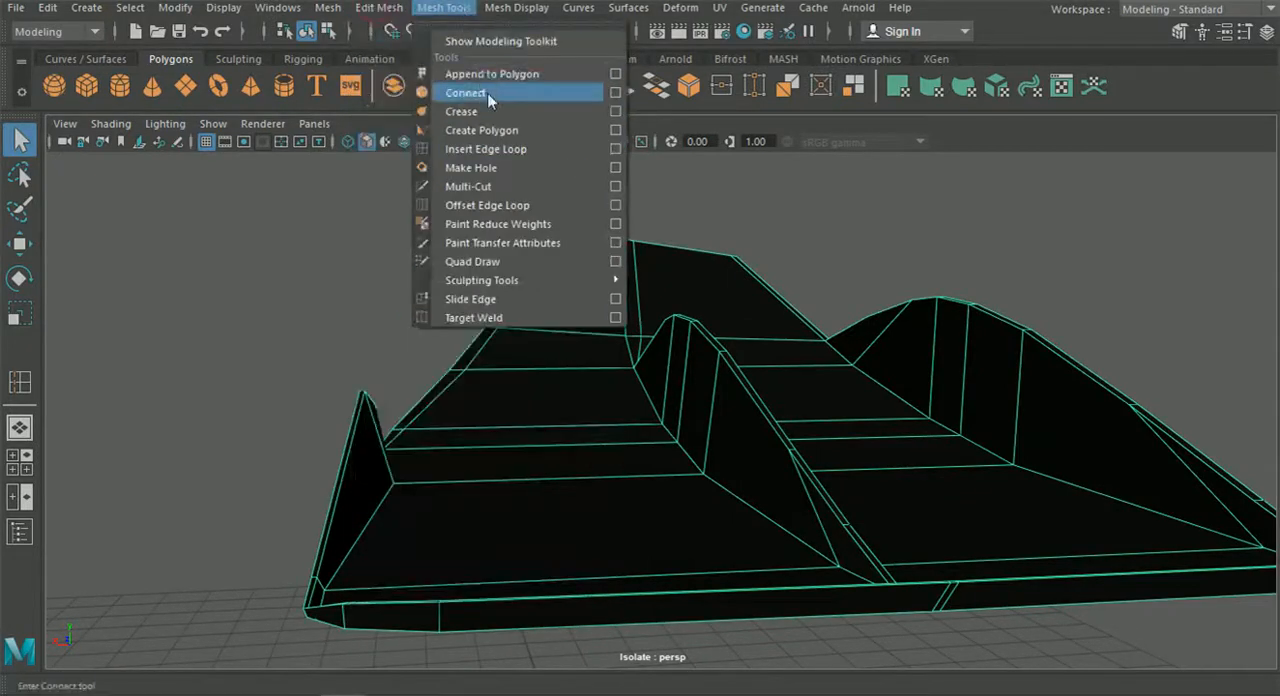
click(492, 149)
alt+drag(505, 225, 436, 470)
click(435, 467)
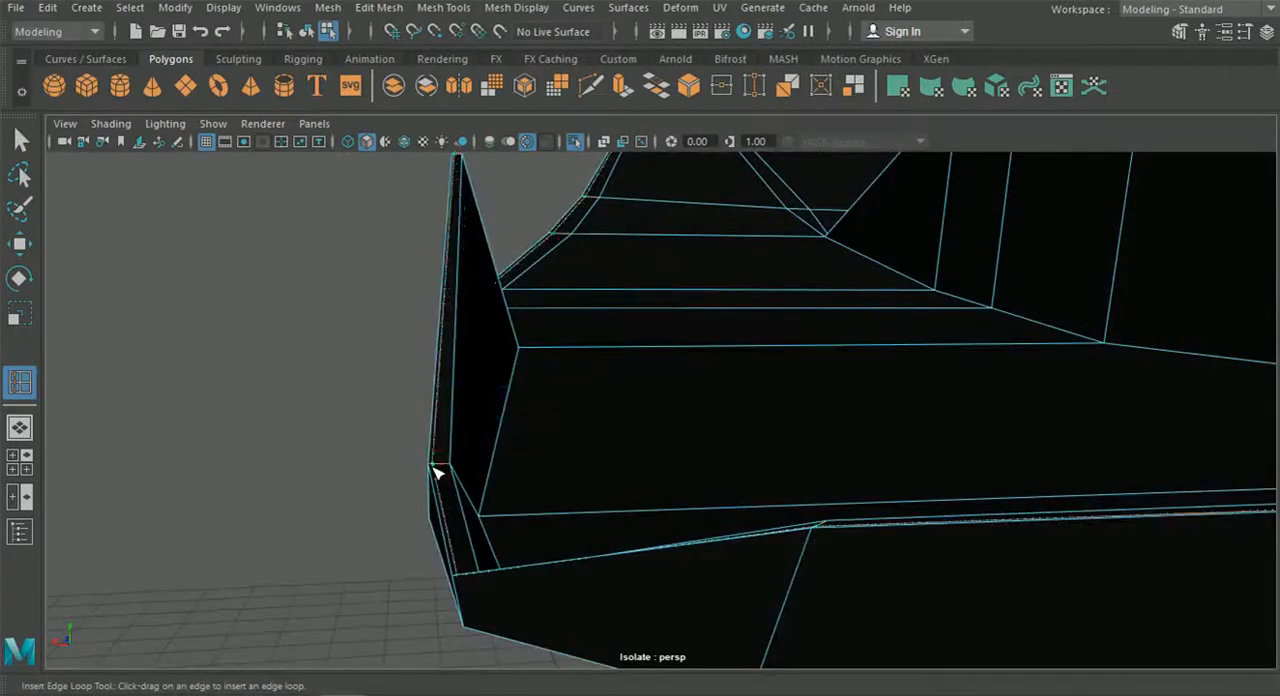
alt+drag(449, 466, 441, 547)
alt+drag(352, 596, 297, 539)
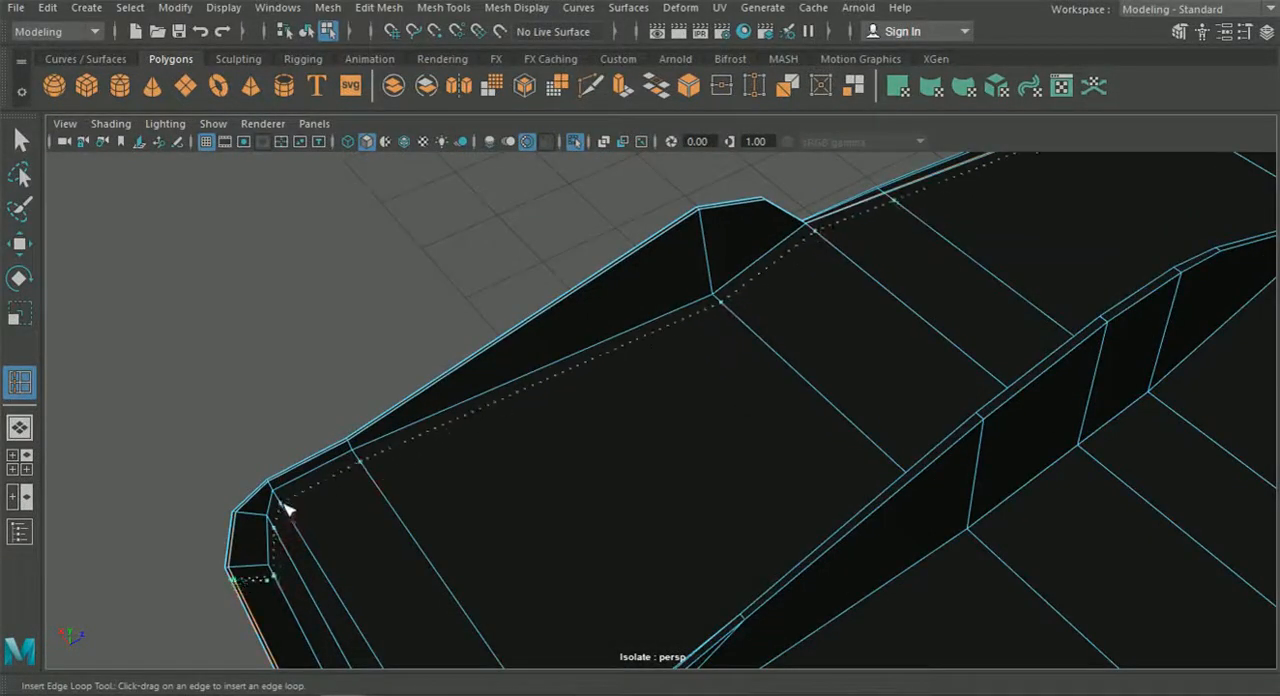
alt+drag(280, 497, 590, 465)
alt+drag(760, 485, 783, 473)
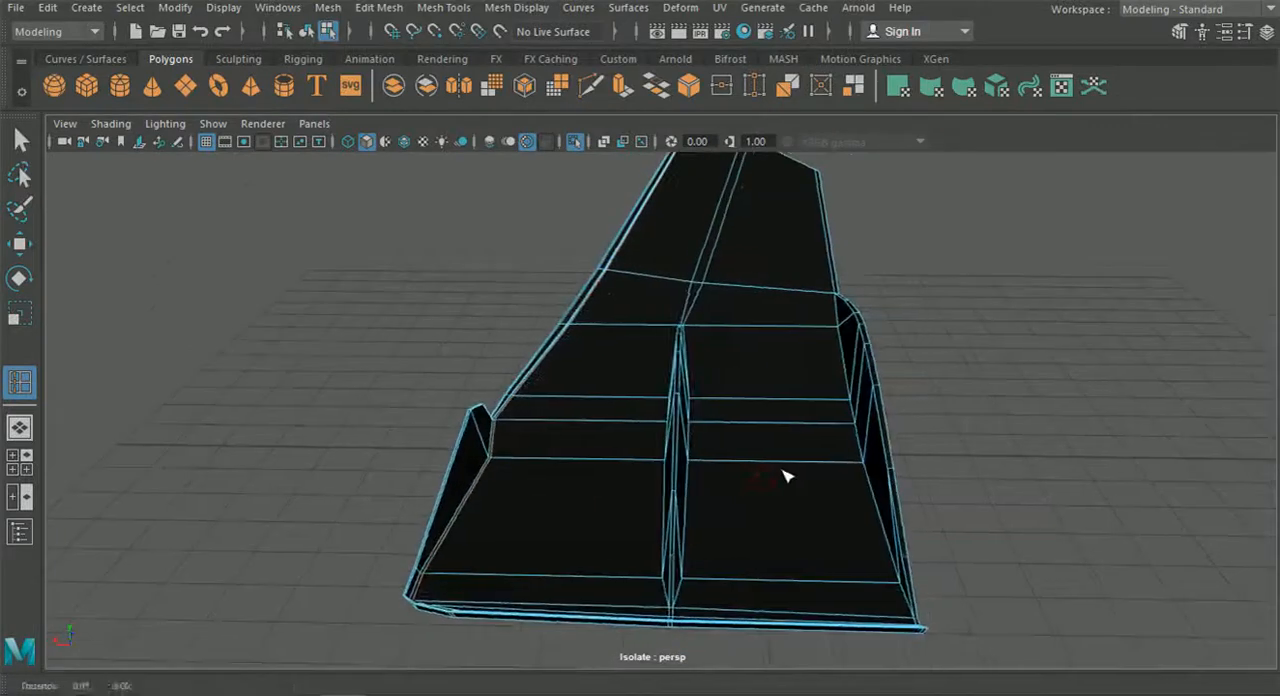
Display the deck panel smoothed and check how its outer edge, ribs and rear lip hold their shape.
click(32, 141)
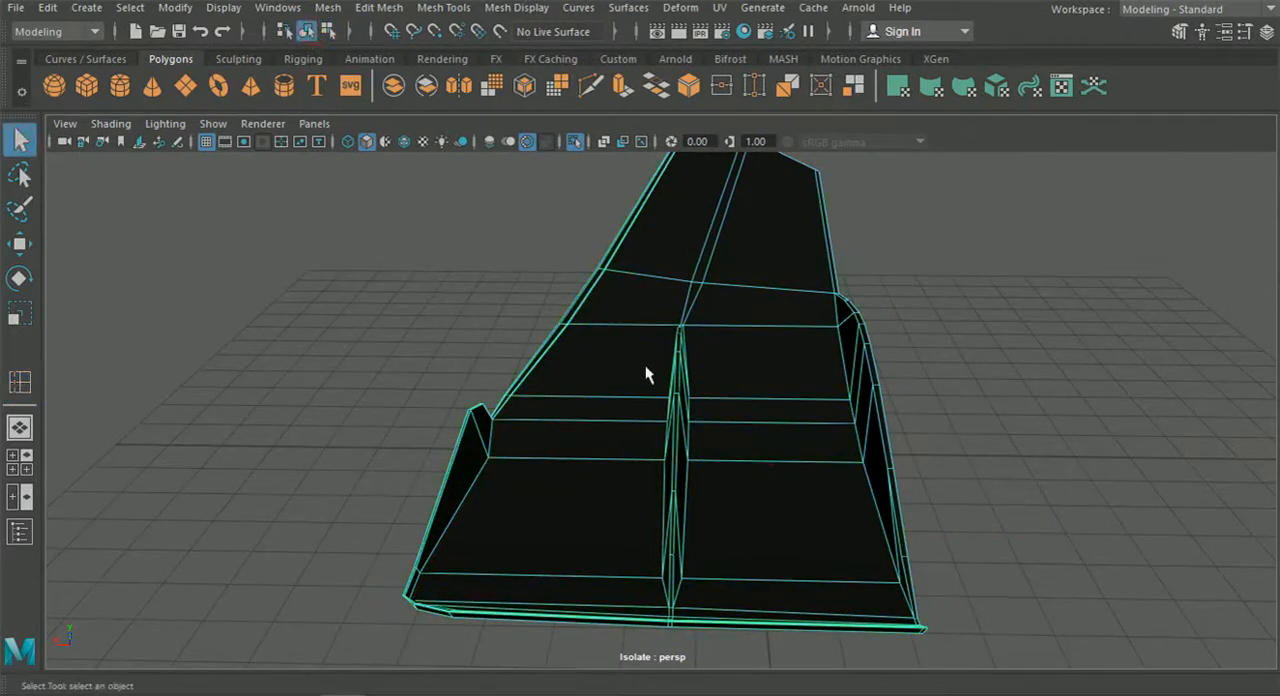
click(454, 337)
key(3)
alt+drag(443, 350, 920, 398)
scroll(868, 423, up, 5)
alt+drag(803, 440, 680, 465)
alt+middle_drag(795, 430, 764, 383)
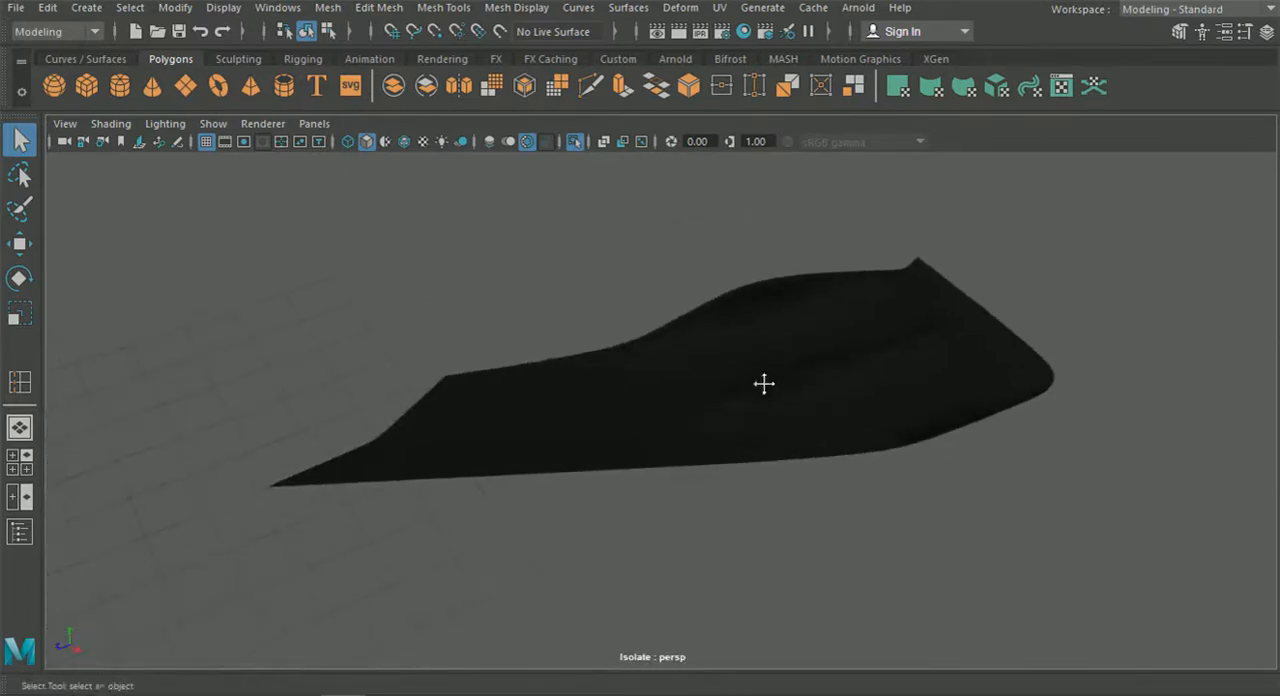
alt+drag(568, 468, 497, 257)
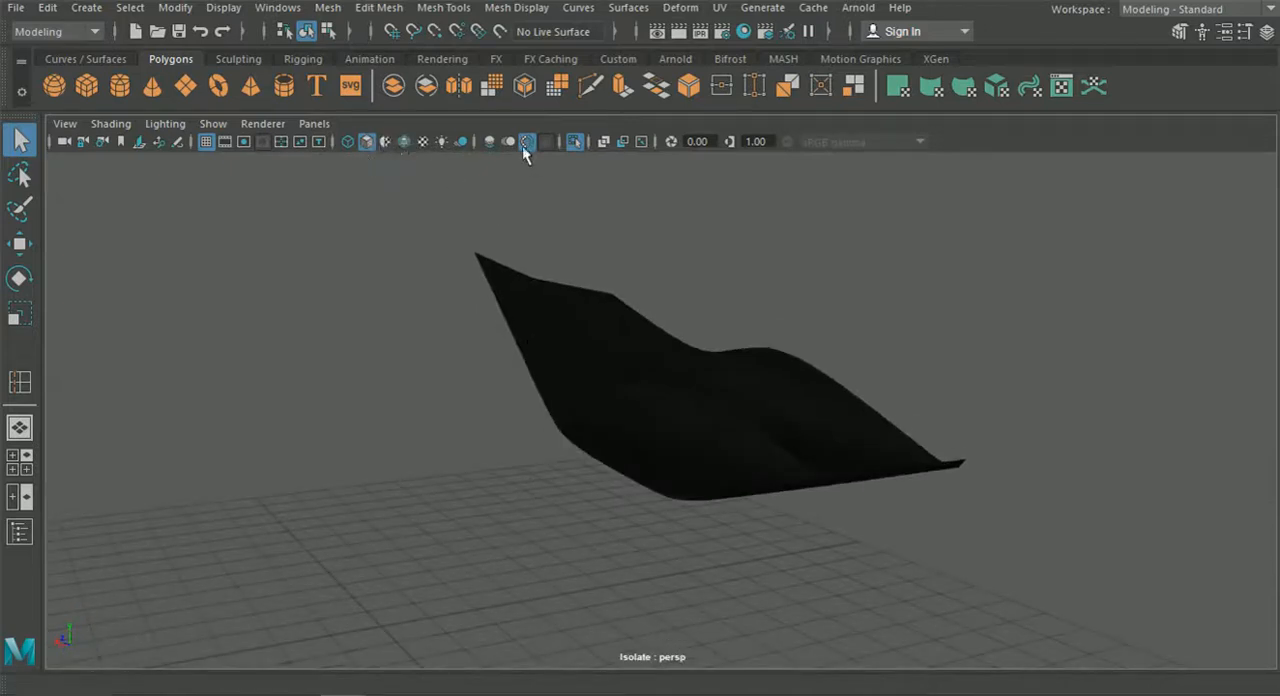
End the deck panel's isolation and show the whole car with wireframes overlaid on the shaded meshes.
click(576, 141)
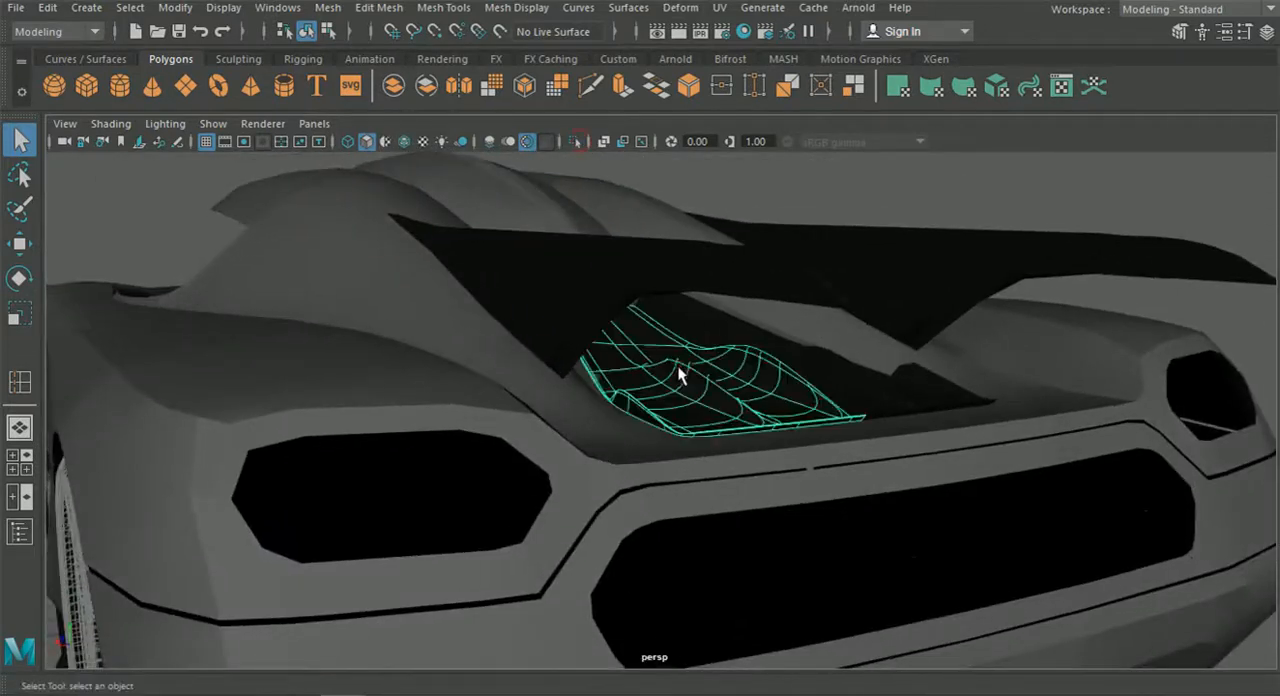
scroll(791, 337, down, 5)
alt+middle_drag(791, 339, 806, 302)
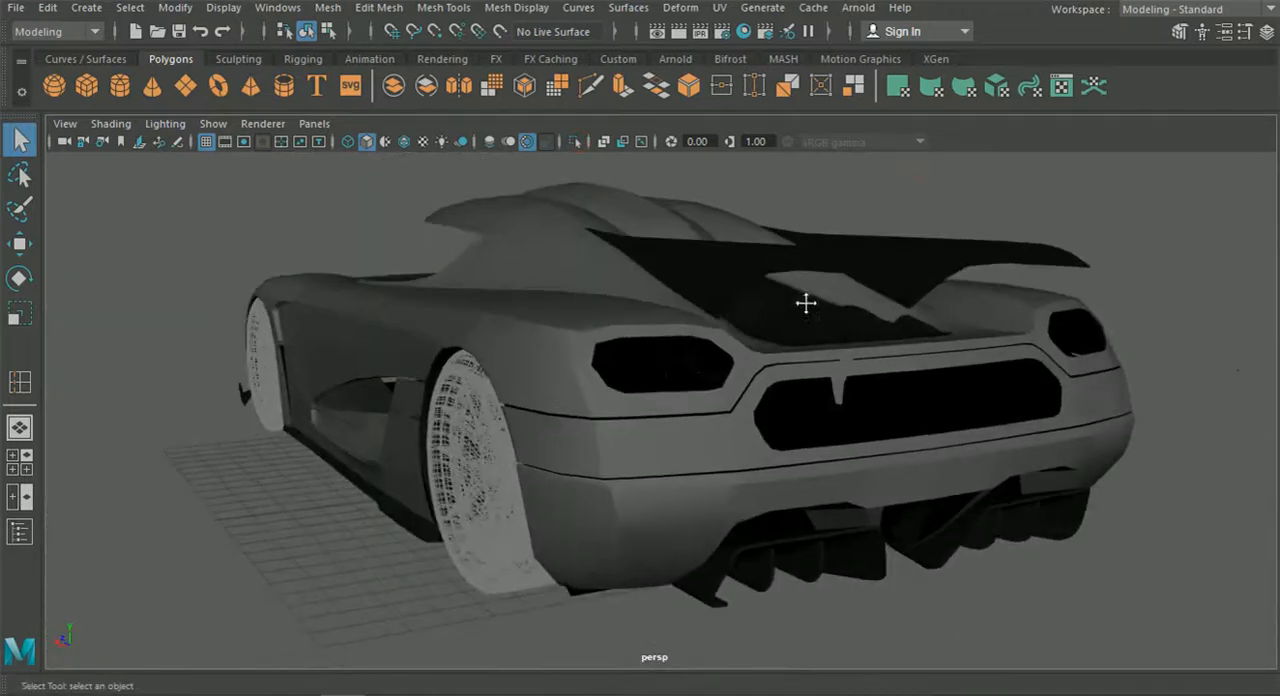
click(404, 141)
Select both halves of the front splitter and combine them into one mesh.
mouse_move(429, 209)
alt+mouse_down()
mouse_move(640, 334)
mouse_move(794, 366)
mouse_move(768, 360)
alt+mouse_up()
scroll(571, 414, up, 3)
alt+drag(571, 414, 676, 382)
alt+drag(840, 357, 623, 471)
scroll(623, 471, up, 10)
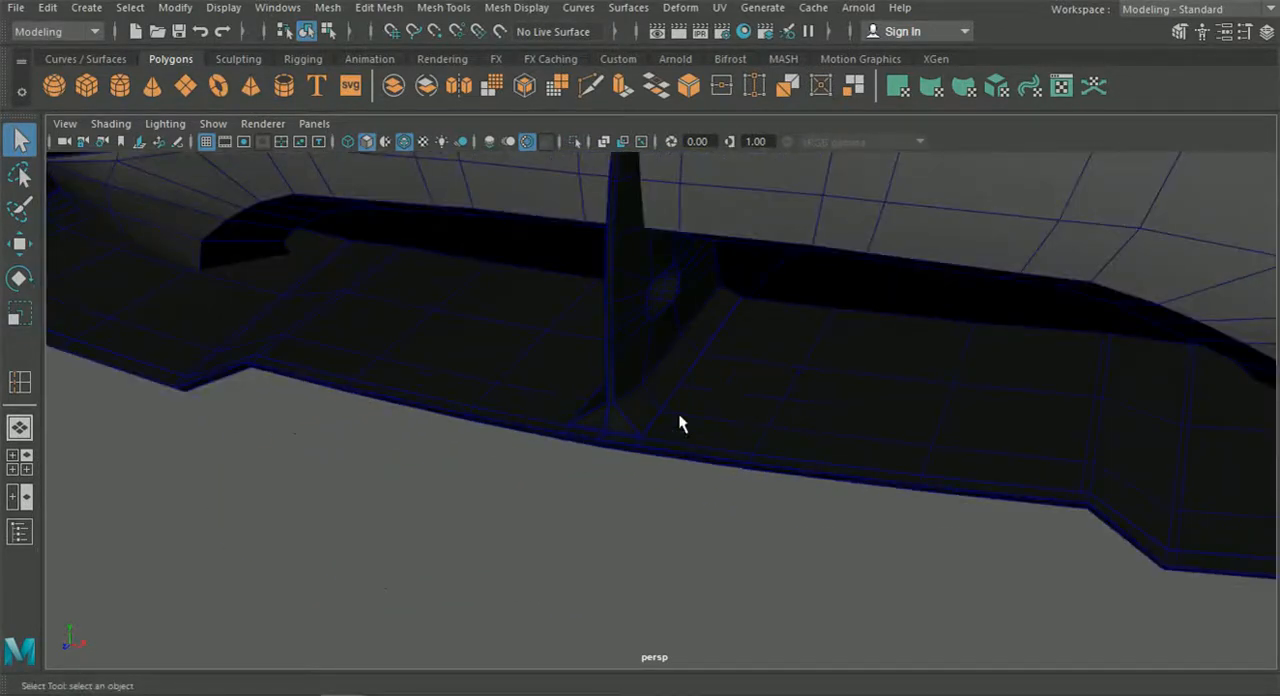
click(535, 398)
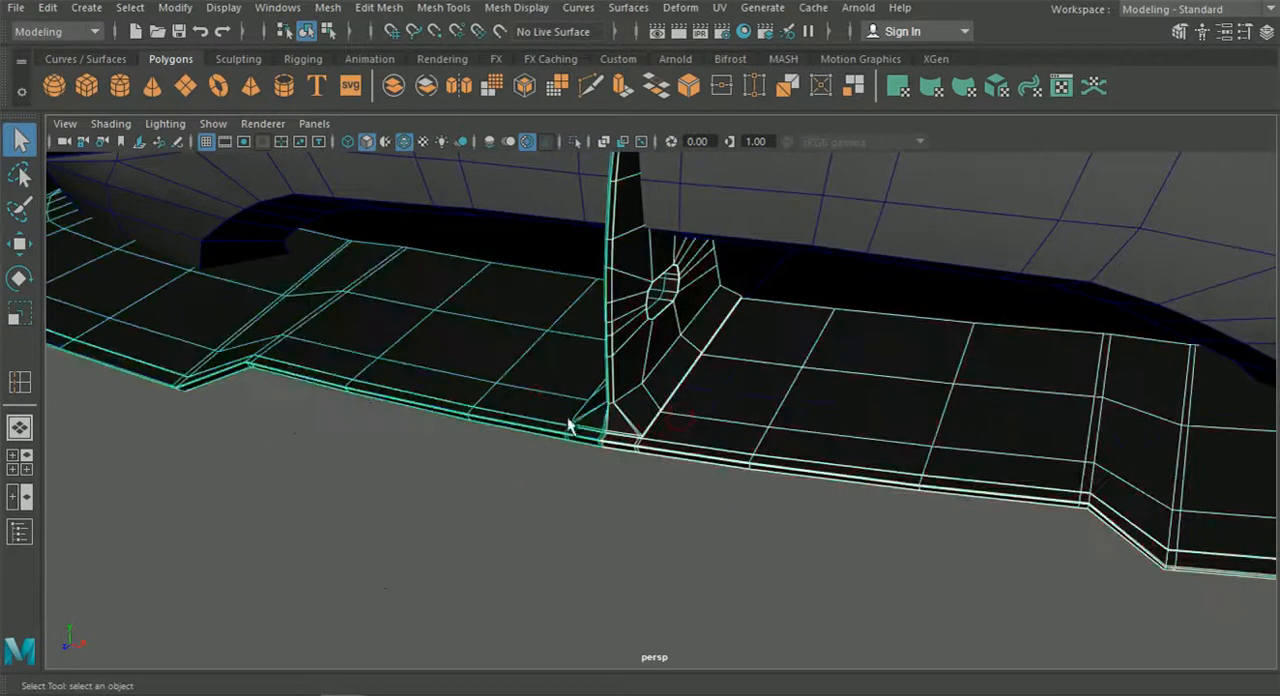
scroll(568, 425, up, 3)
scroll(668, 393, down, 6)
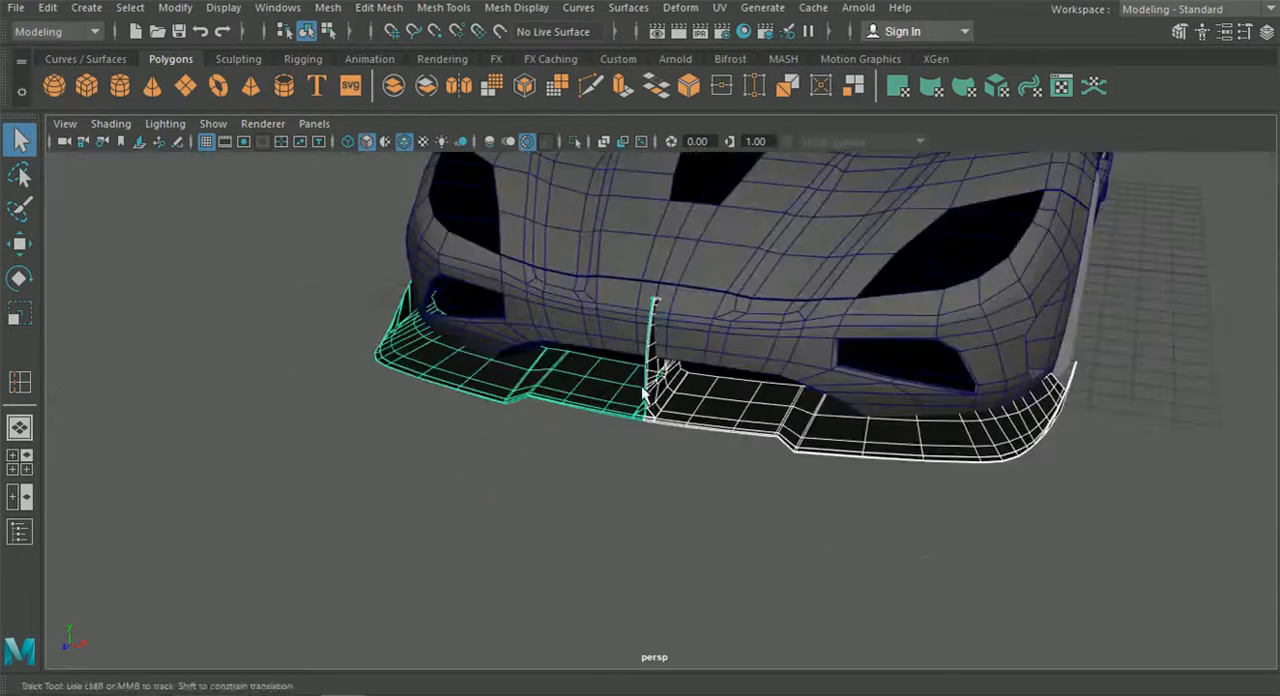
scroll(645, 395, up, 5)
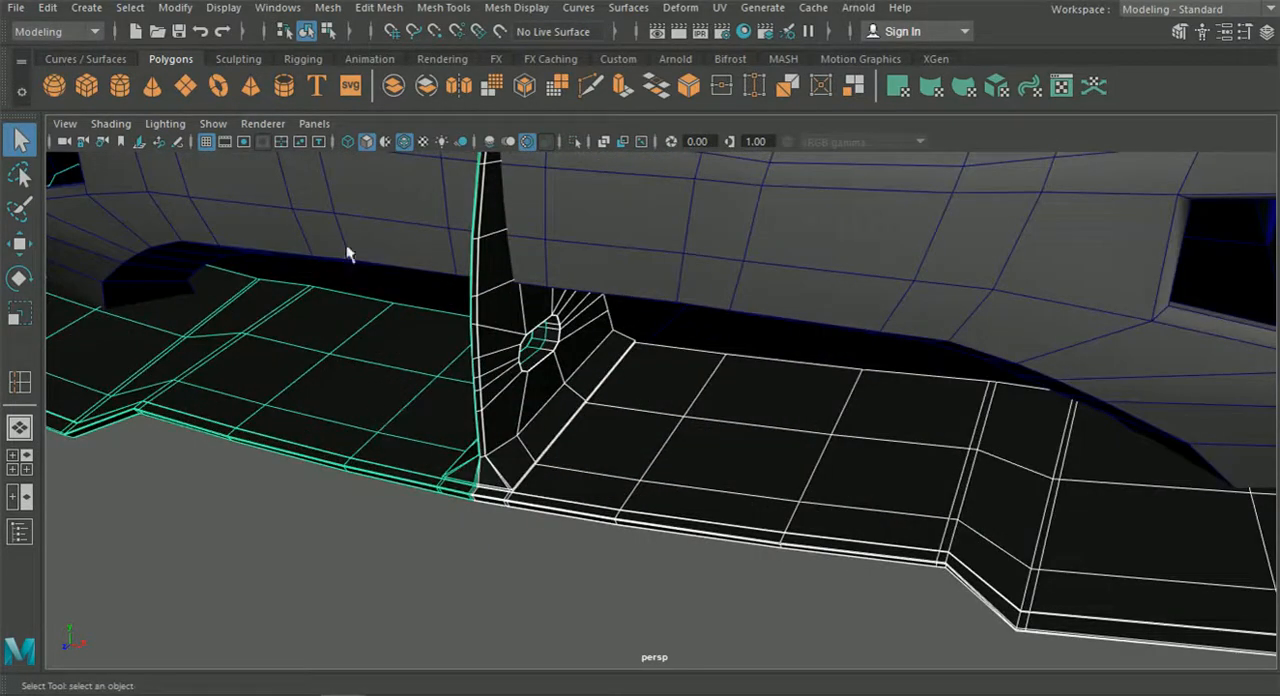
click(379, 8)
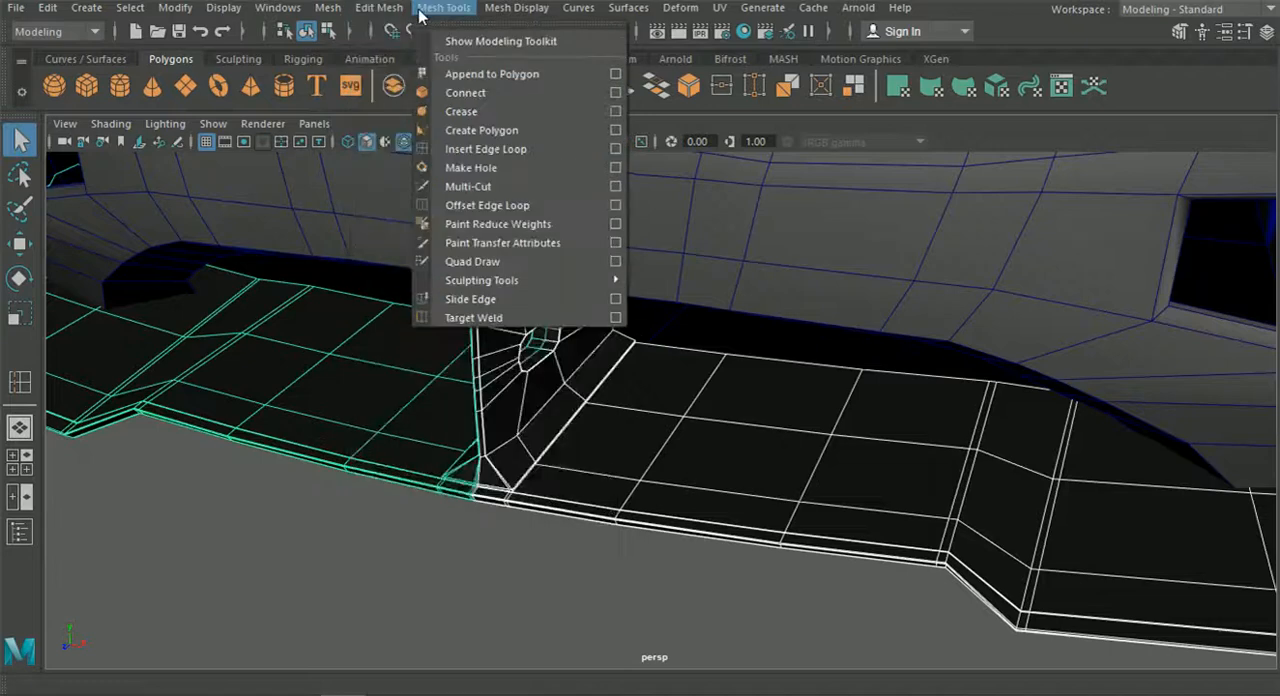
mouse_move(328, 8)
click(366, 76)
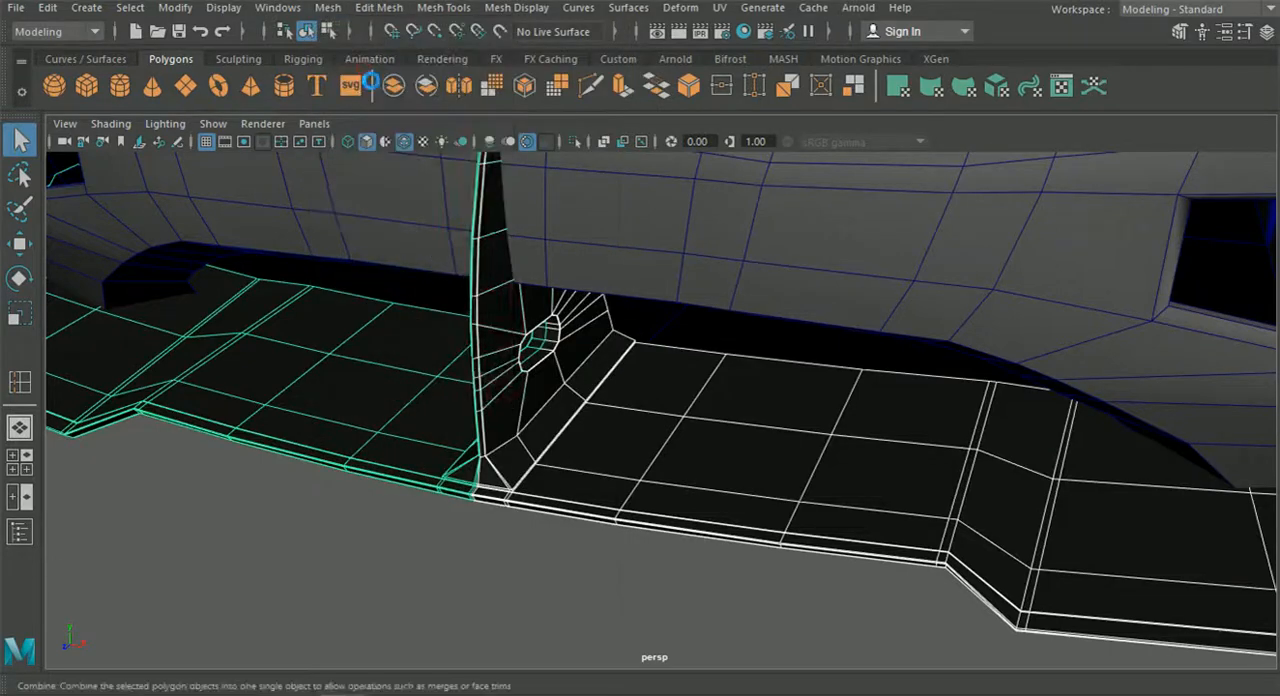
Isolate the combined front splitter in the viewport to work on its centre seam.
alt+middle_drag(385, 326, 560, 334)
scroll(640, 430, down, 5)
alt+drag(654, 443, 743, 417)
scroll(821, 432, down, 4)
alt+drag(922, 223, 563, 523)
scroll(707, 481, up, 4)
scroll(680, 460, up, 6)
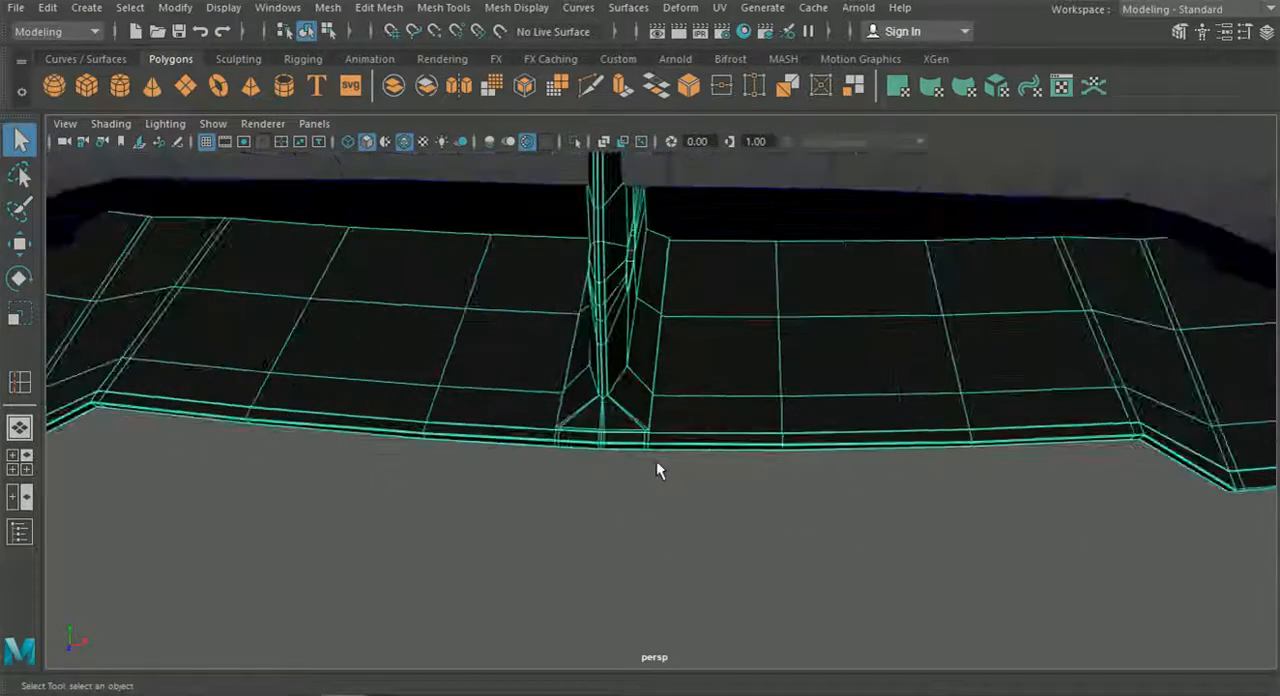
scroll(691, 451, up, 5)
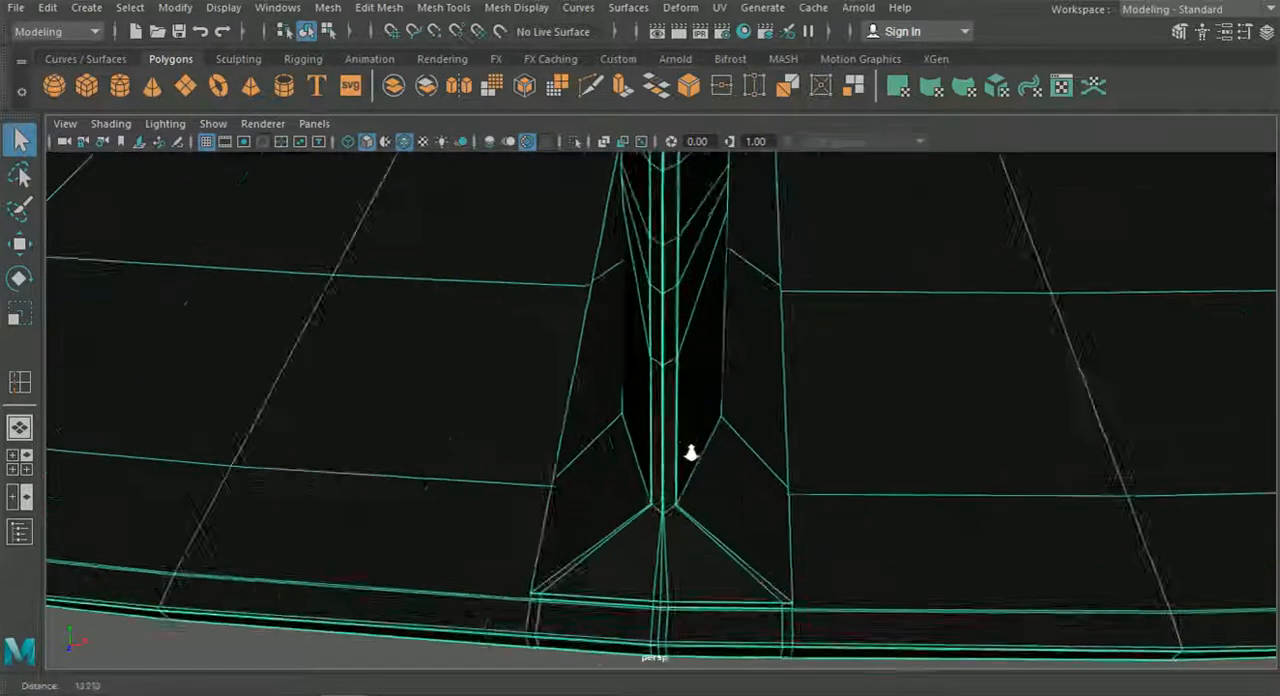
alt+middle_drag(706, 479, 706, 433)
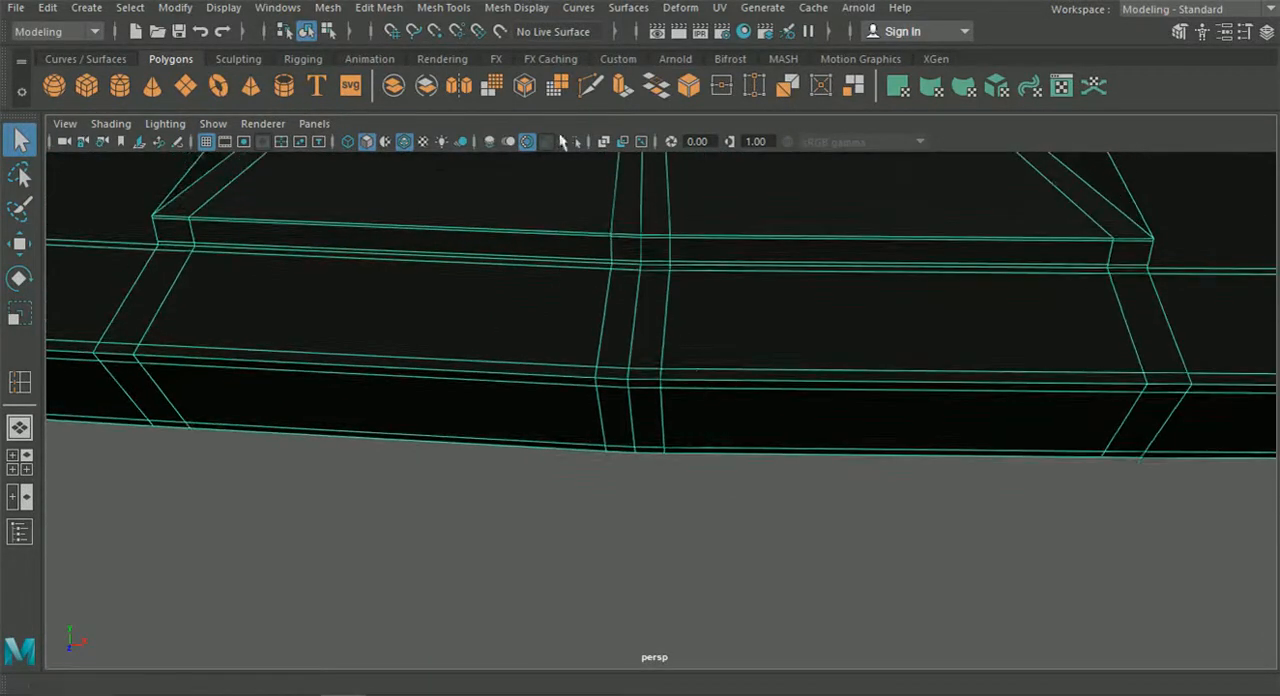
click(575, 143)
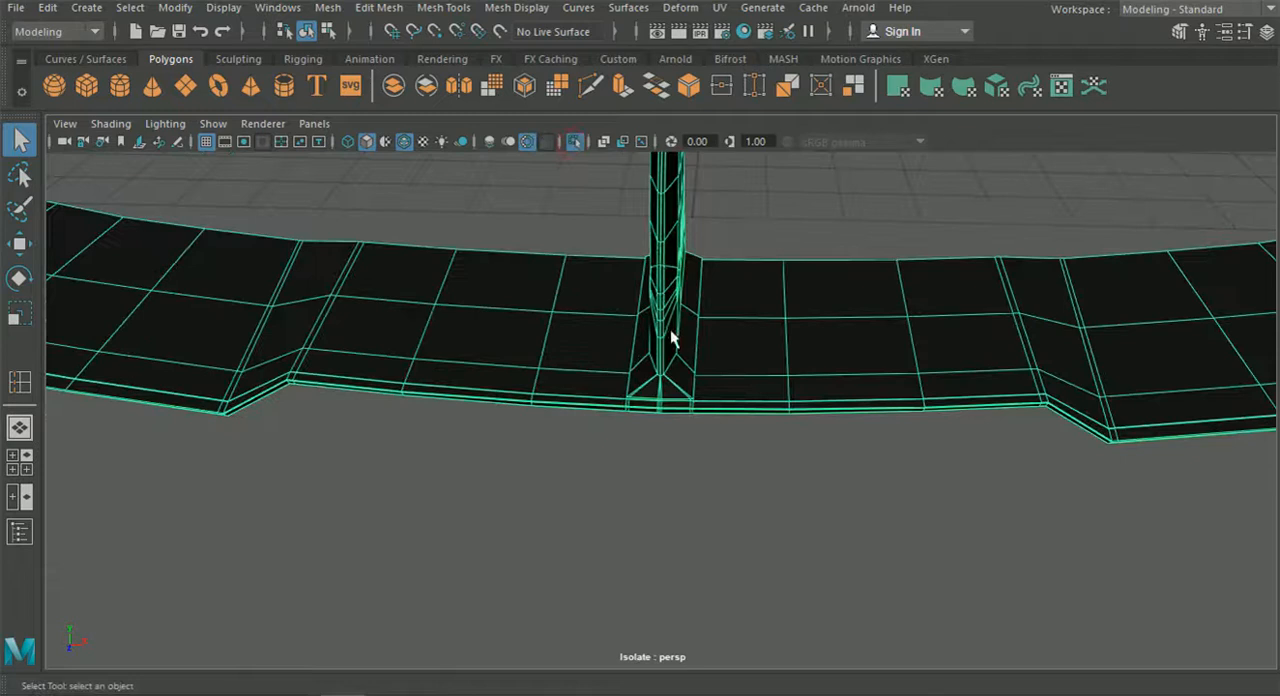
Merge the overlapping centre-seam vertices at the top front corner of the splitter's upright fin.
scroll(672, 345, down, 3)
alt+middle_drag(671, 349, 686, 500)
scroll(658, 337, up, 5)
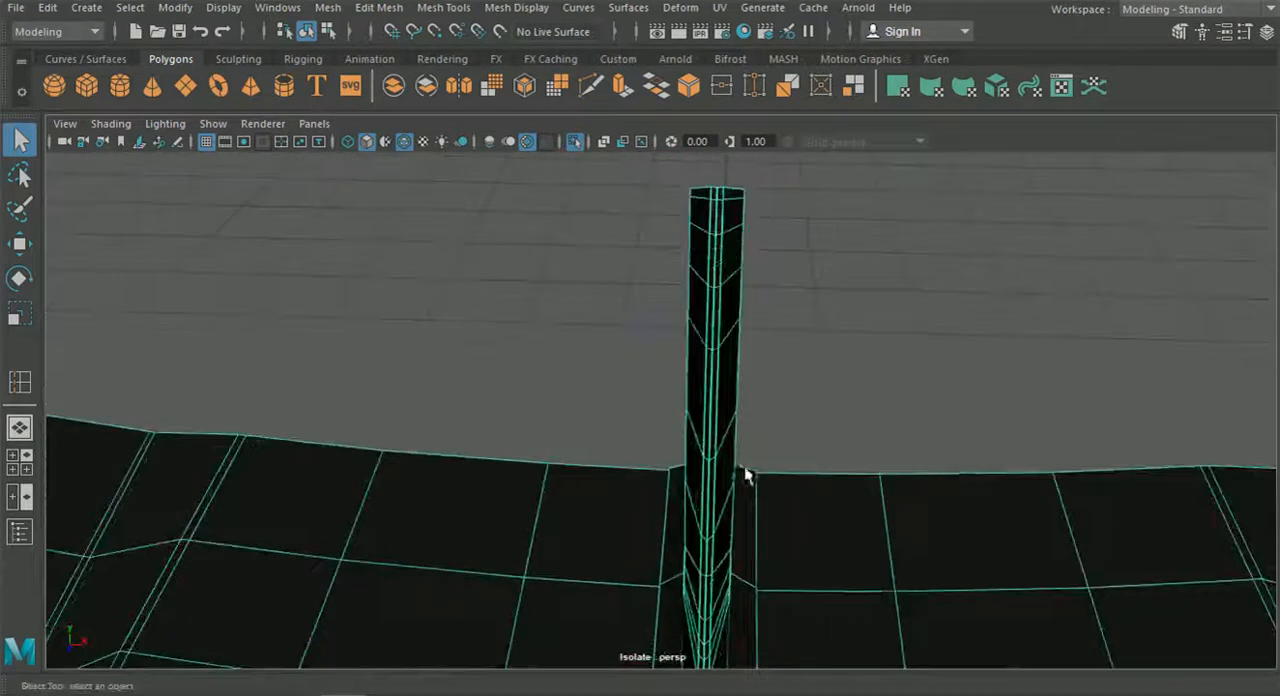
scroll(707, 408, up, 5)
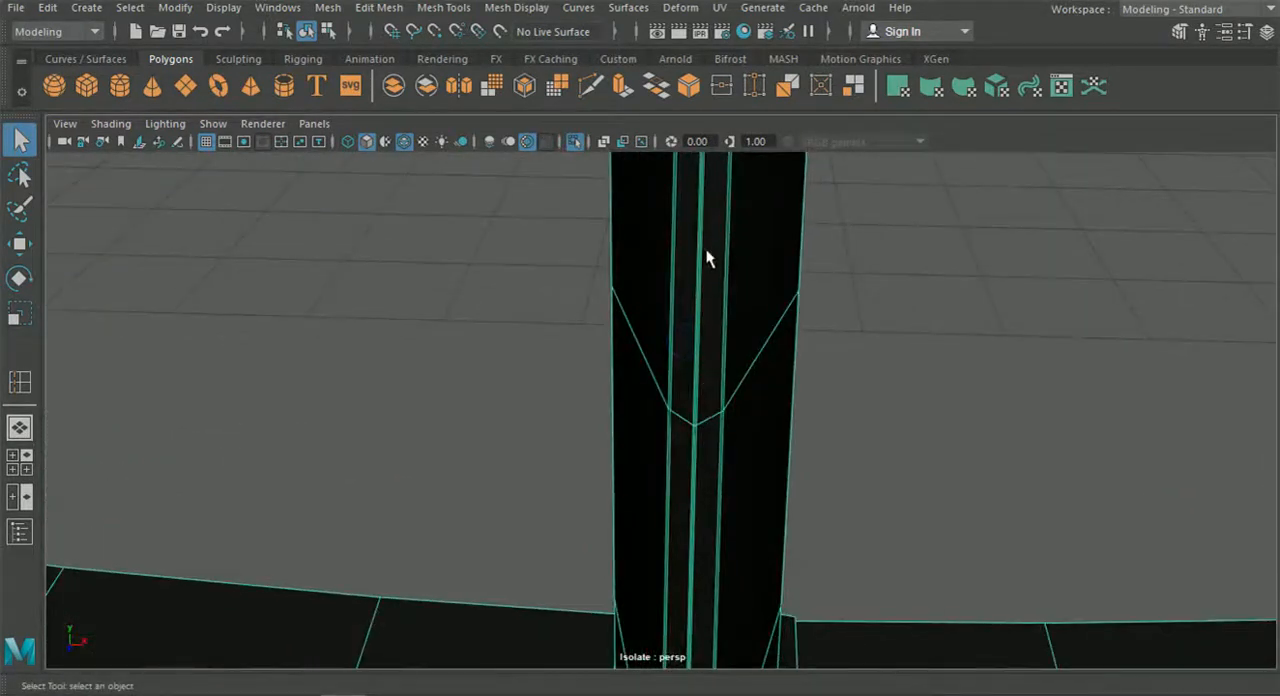
alt+middle_drag(706, 249, 682, 324)
right_drag(681, 322, 610, 156)
alt+drag(612, 165, 606, 257)
scroll(617, 277, up, 5)
scroll(632, 346, down, 4)
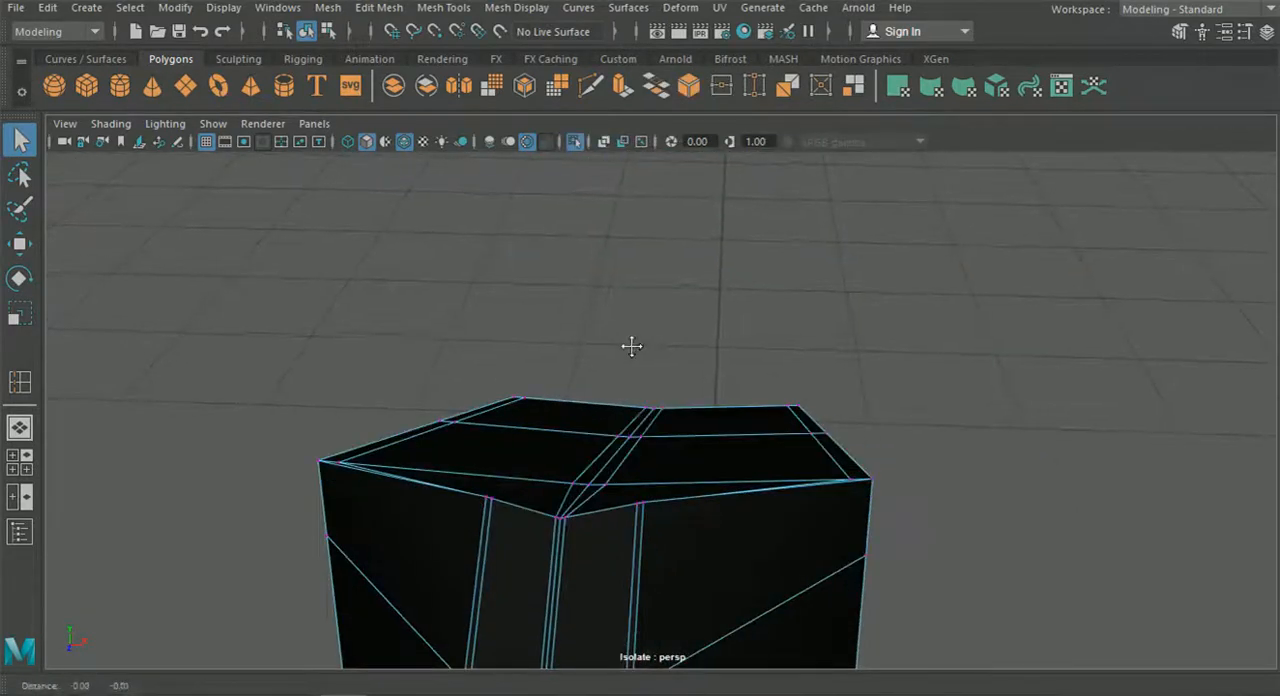
alt+middle_drag(630, 425, 638, 418)
scroll(791, 431, up, 5)
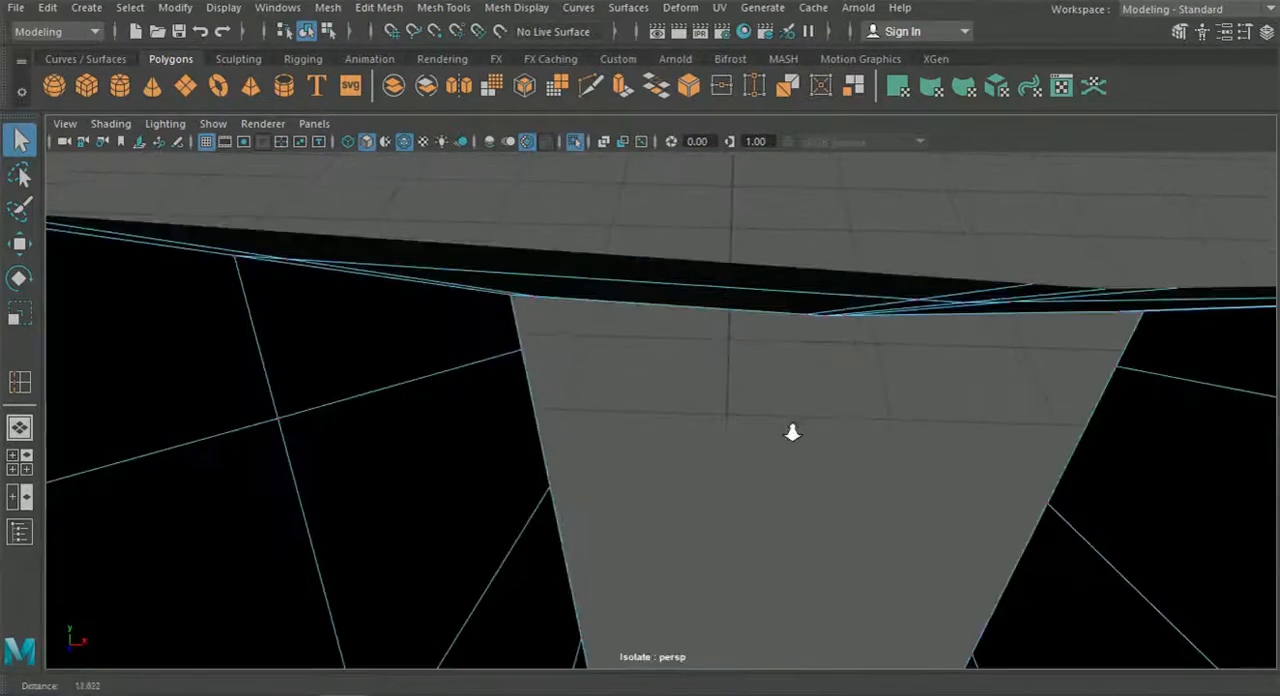
scroll(782, 427, down, 4)
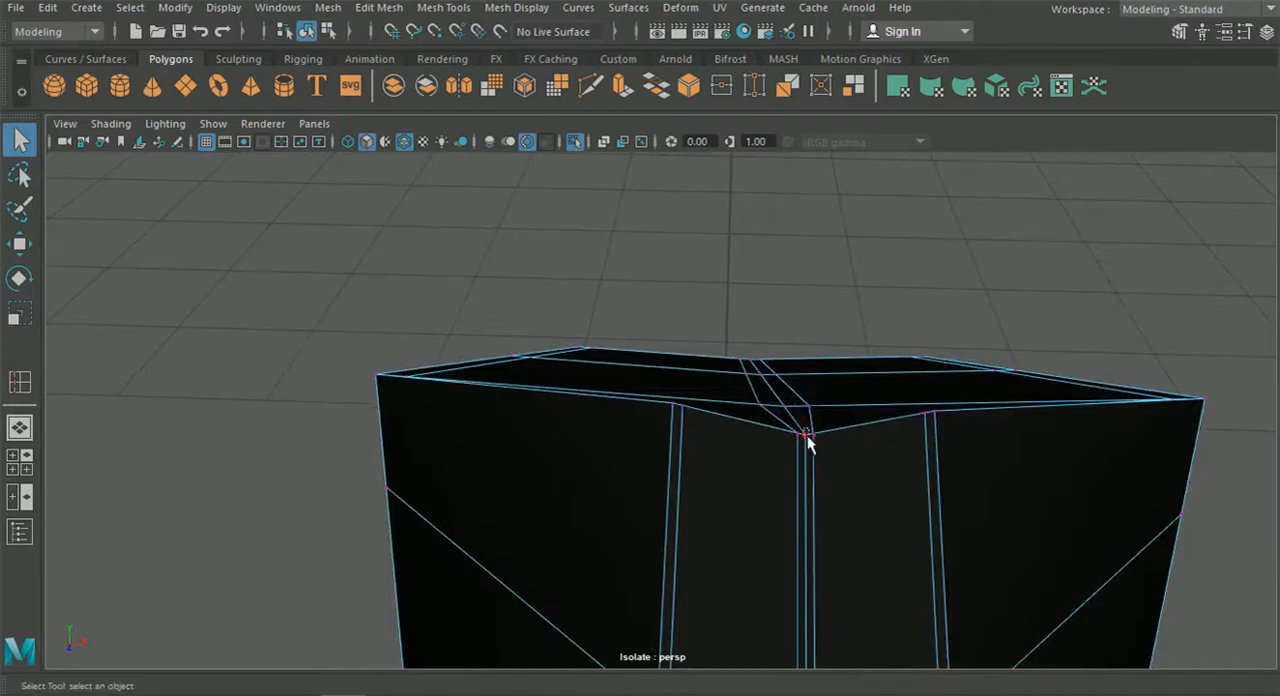
click(540, 8)
mouse_move(460, 12)
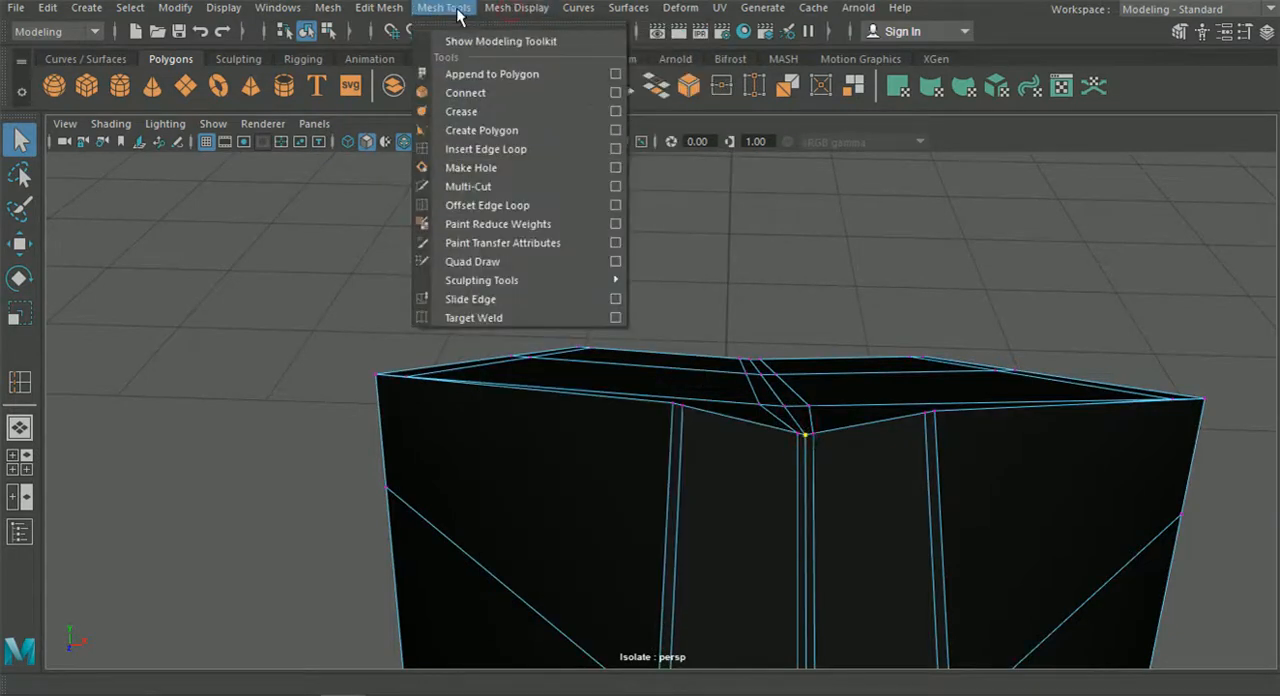
mouse_move(500, 10)
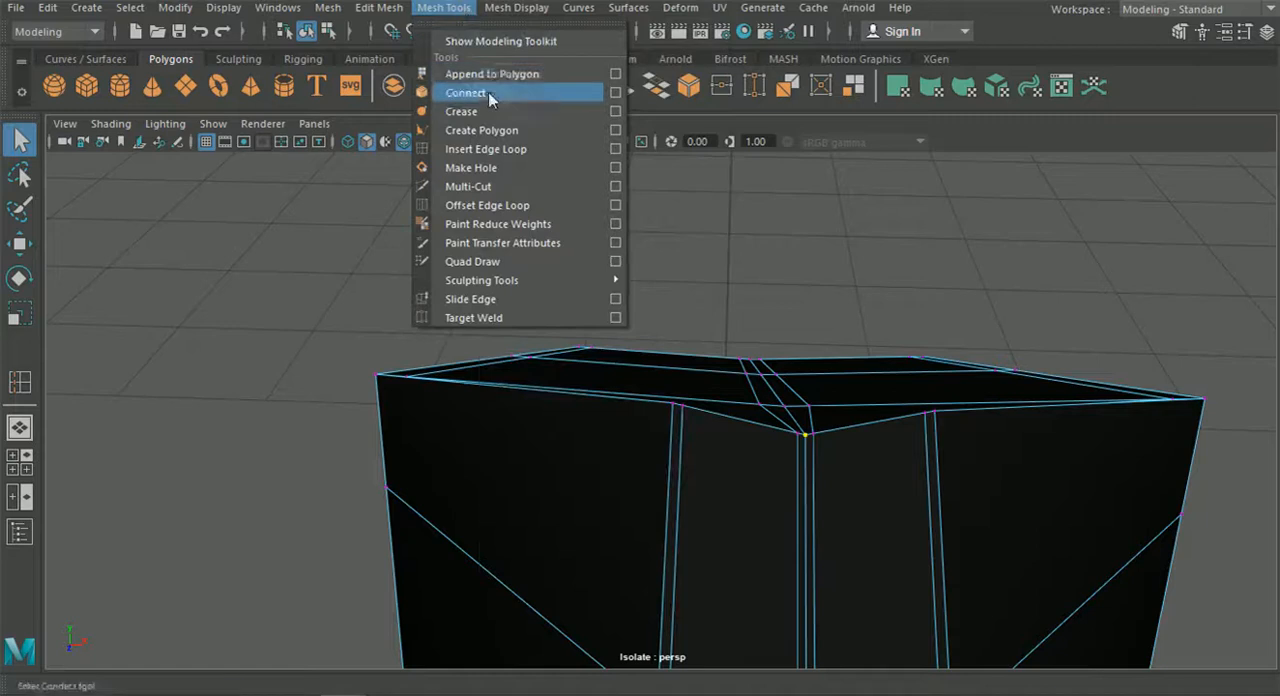
mouse_move(394, 10)
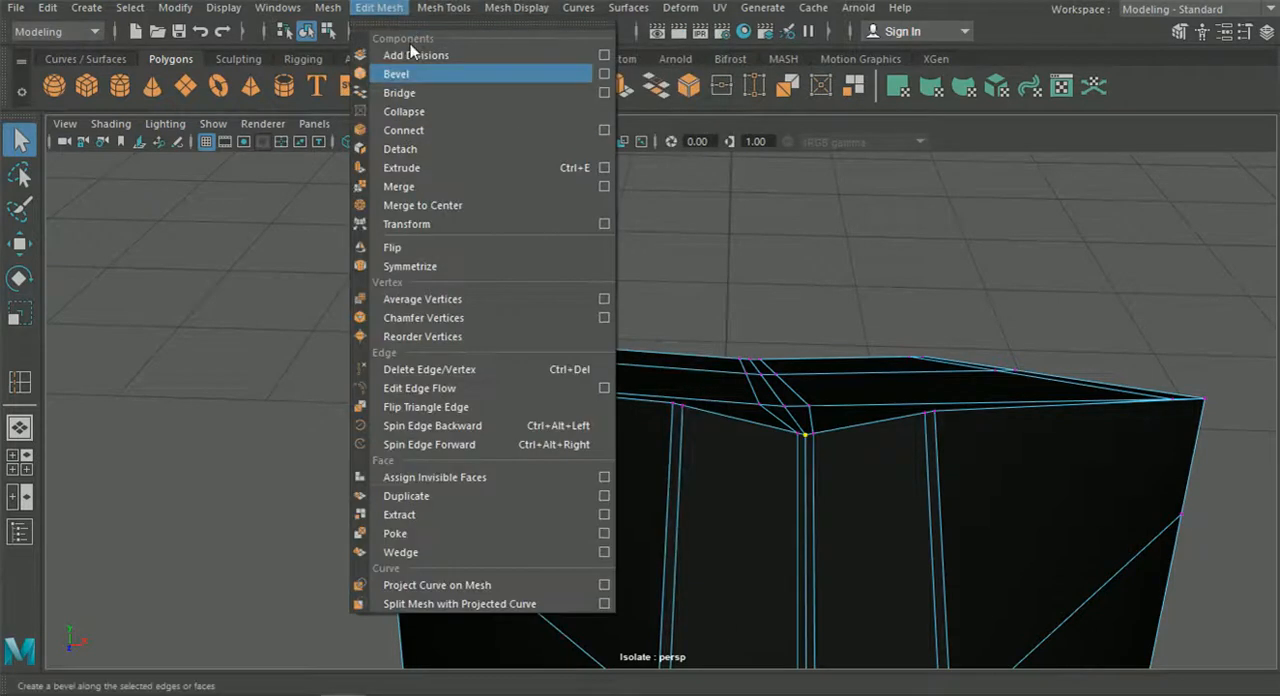
click(423, 187)
Merge the overlapping seam vertices at the next two edge rows below the top of the fin's front edge.
alt+drag(691, 417, 645, 450)
alt+middle_drag(645, 450, 687, 403)
alt+drag(687, 403, 689, 388)
mouse_move(689, 388)
alt+middle_down()
mouse_move(679, 418)
mouse_move(697, 392)
alt+middle_up()
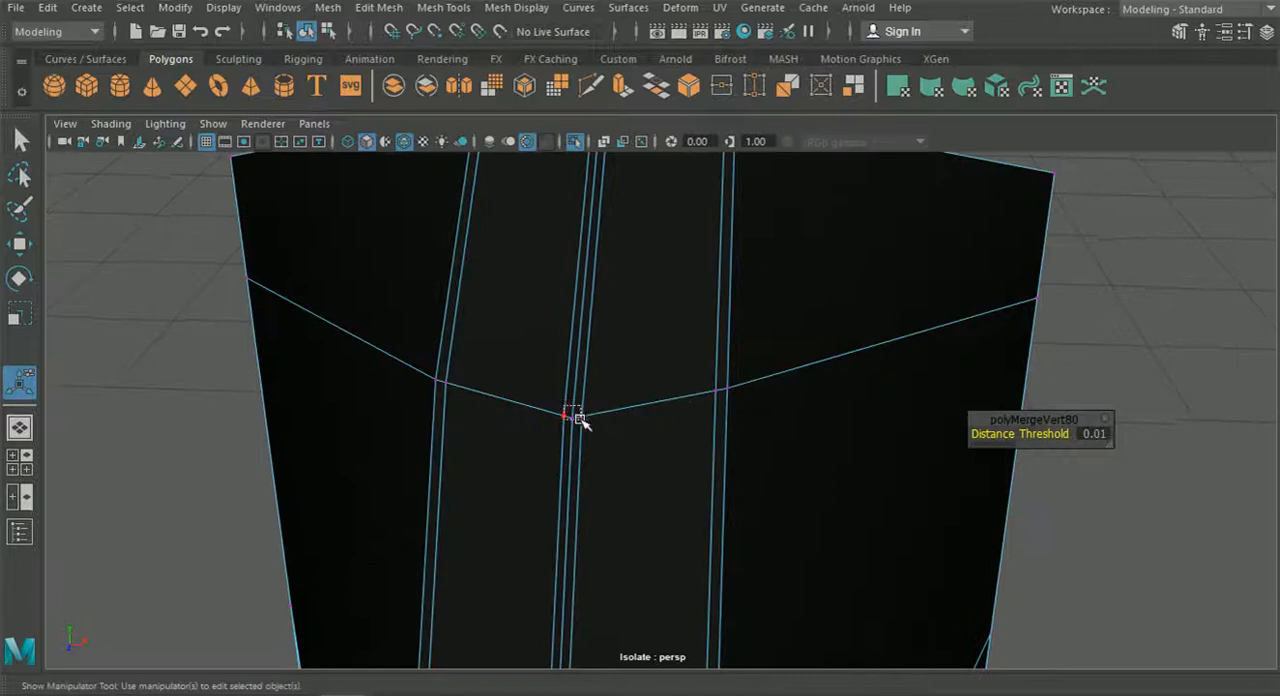
drag(580, 420, 582, 421)
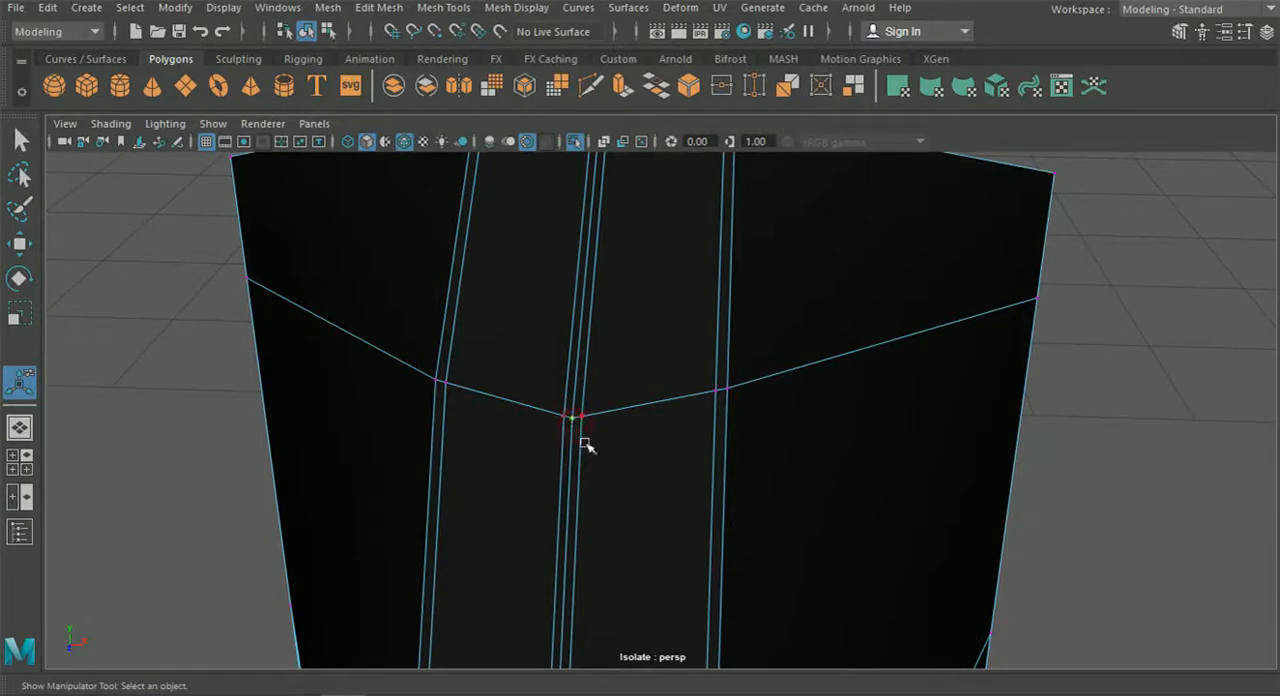
key(g)
alt+middle_drag(673, 486, 676, 469)
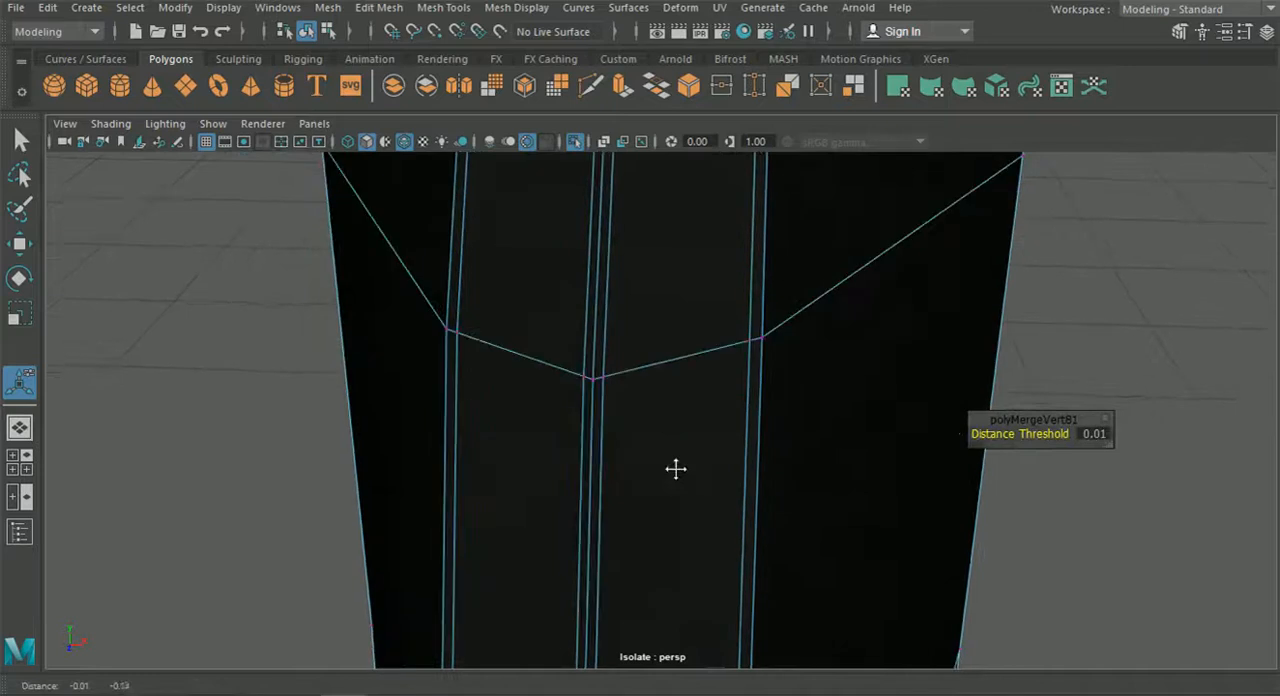
click(597, 384)
key(g)
Continue down the middle of the fin's front edge, merging the overlapping seam vertices at the next three edge rows.
alt+middle_drag(623, 457, 637, 465)
drag(566, 456, 577, 469)
key(g)
alt+middle_drag(637, 541, 640, 521)
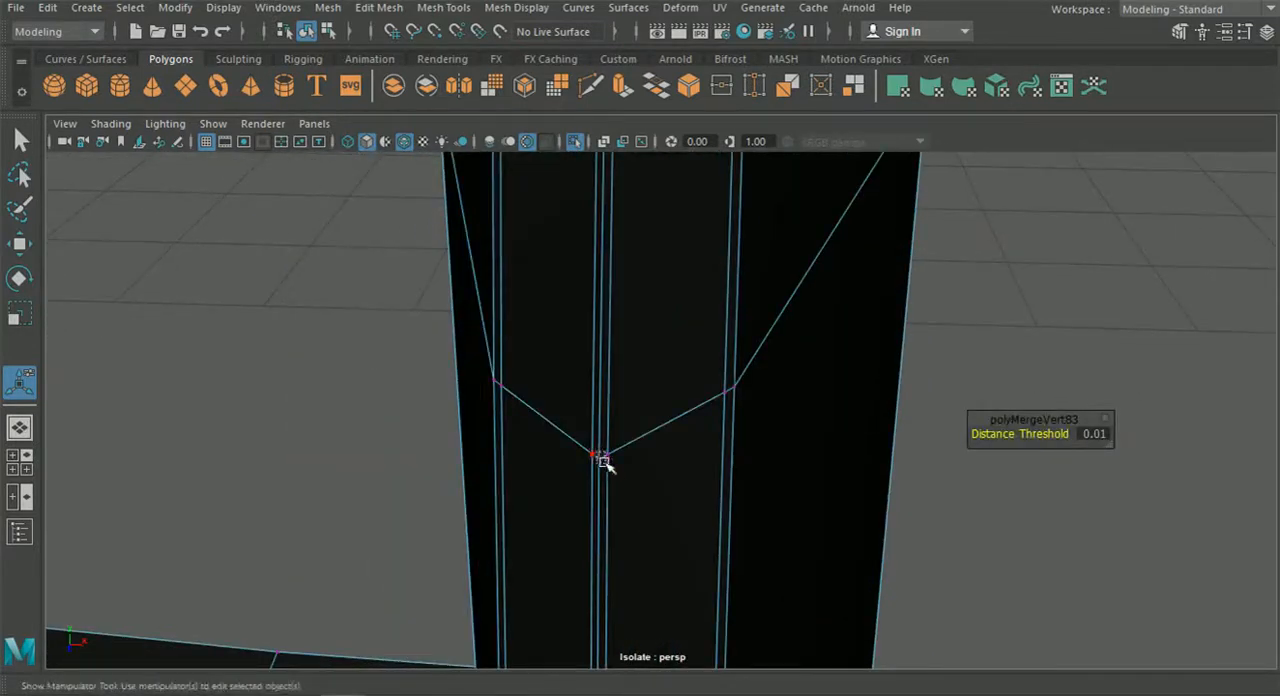
drag(603, 461, 603, 463)
key(g)
alt+middle_drag(629, 520, 655, 495)
click(660, 500)
key(g)
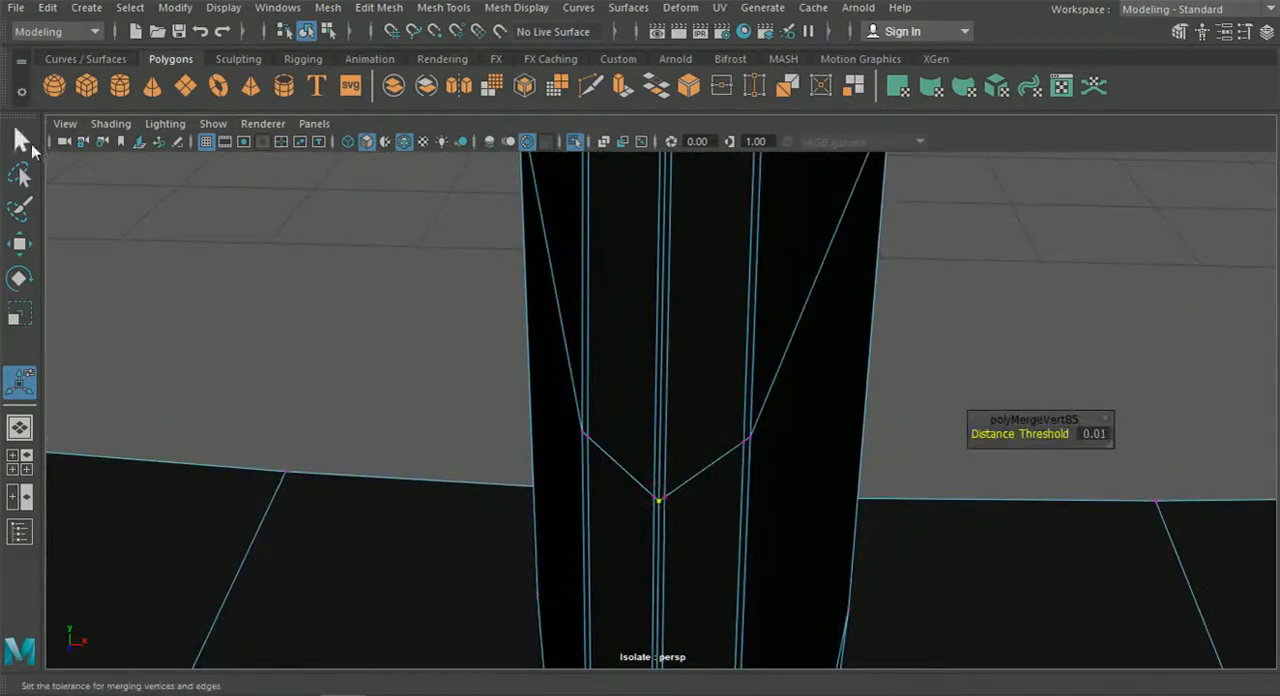
Merge the overlapping seam vertices on the fin's front edge where it passes the splitter's rear rim and just below.
click(31, 146)
alt+middle_drag(591, 342, 593, 311)
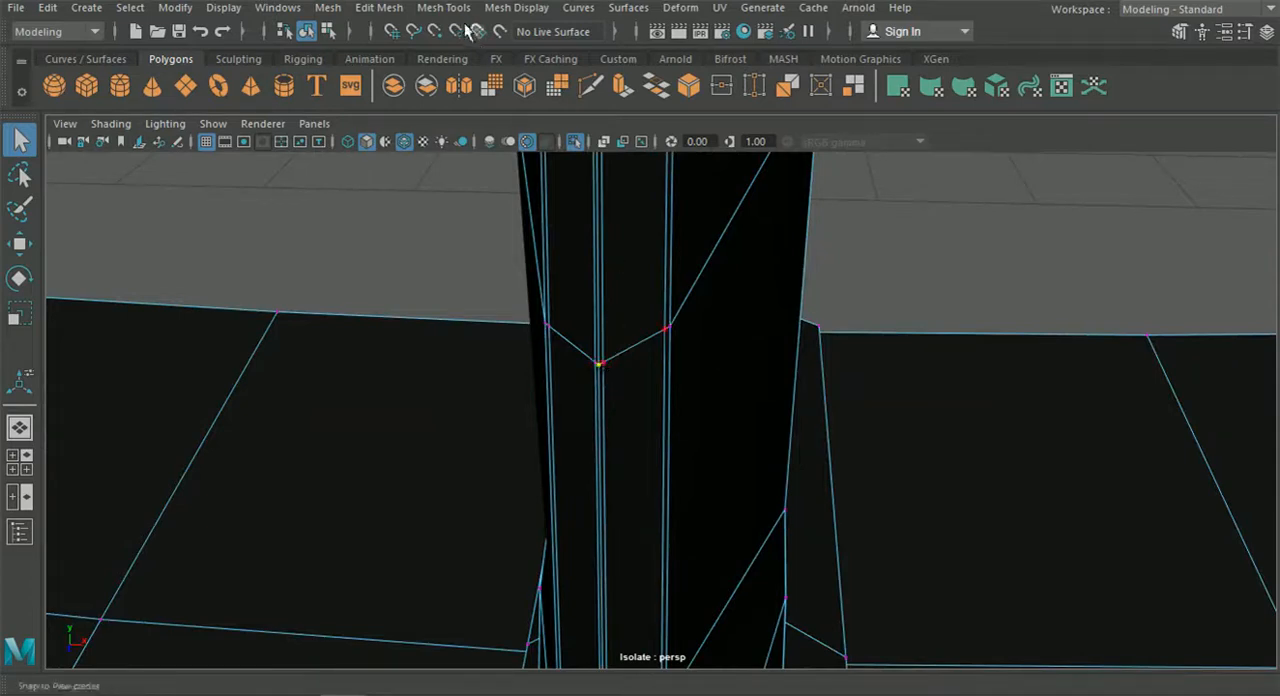
key(g)
alt+middle_drag(627, 376, 630, 356)
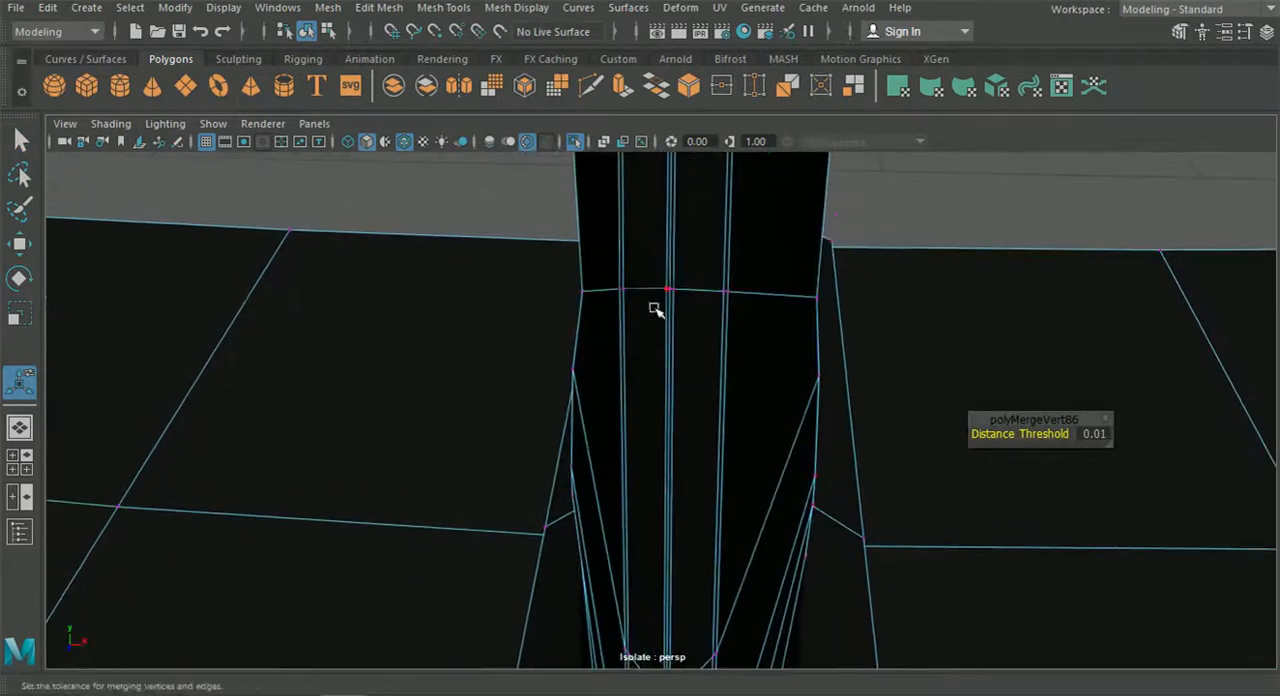
drag(670, 297, 676, 310)
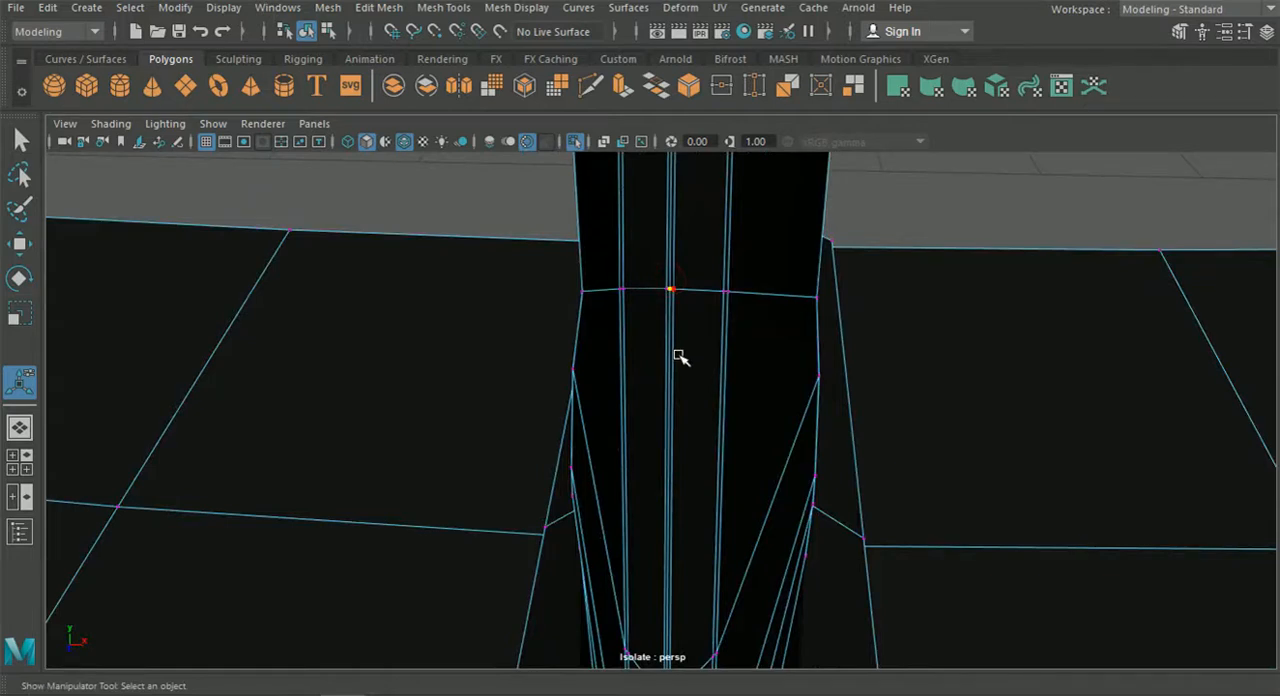
key(g)
alt+middle_drag(667, 447, 666, 423)
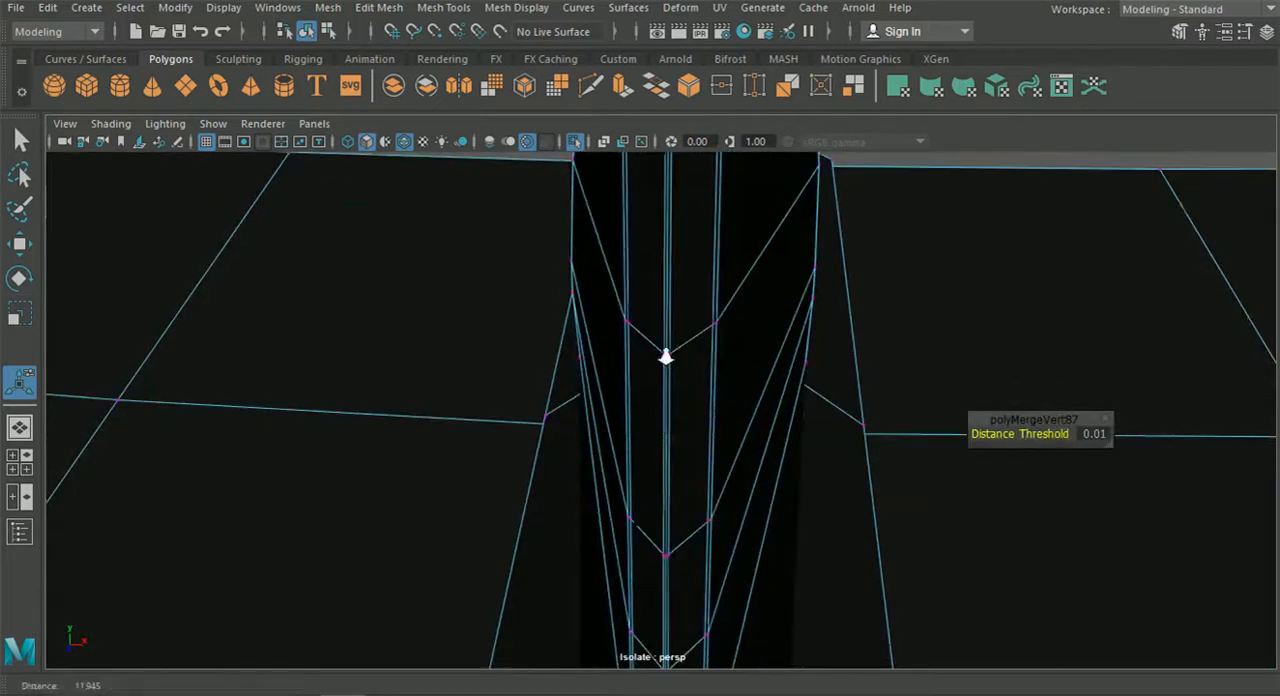
scroll(671, 361, up, 4)
click(672, 312)
key(g)
Merge the remaining overlapping seam vertices on the lower part of the fin's front edge, down to its foot.
alt+middle_drag(675, 543, 677, 387)
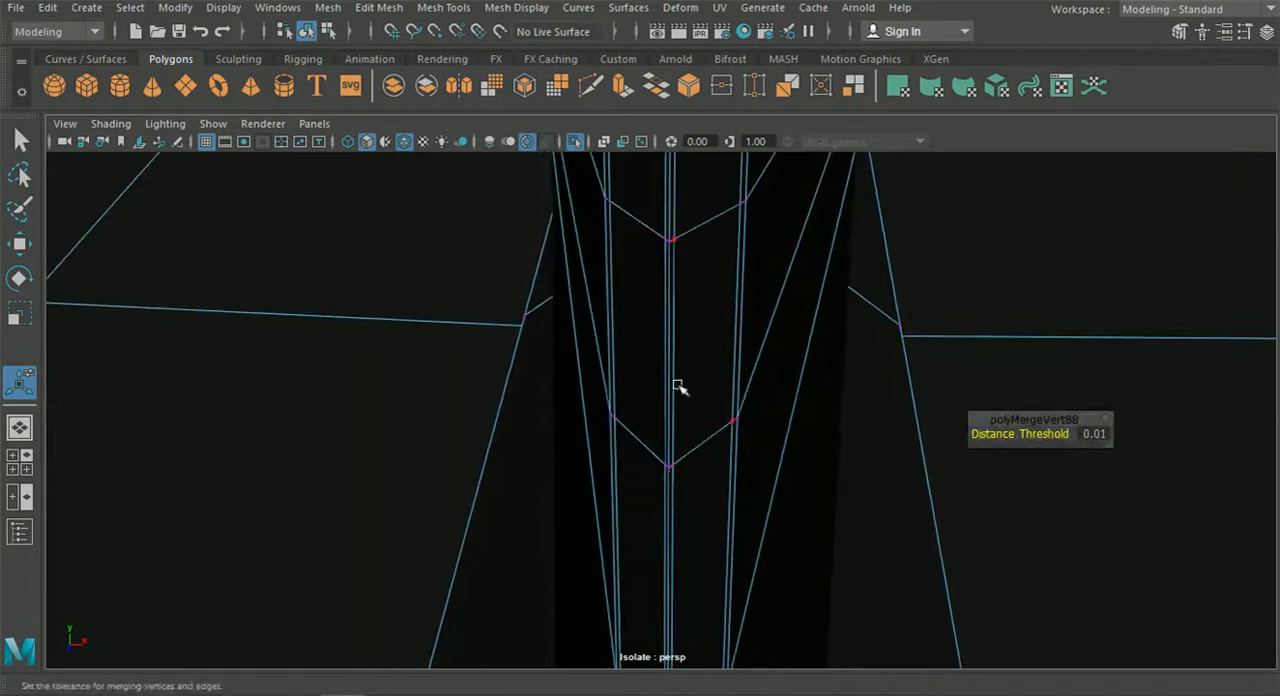
click(671, 242)
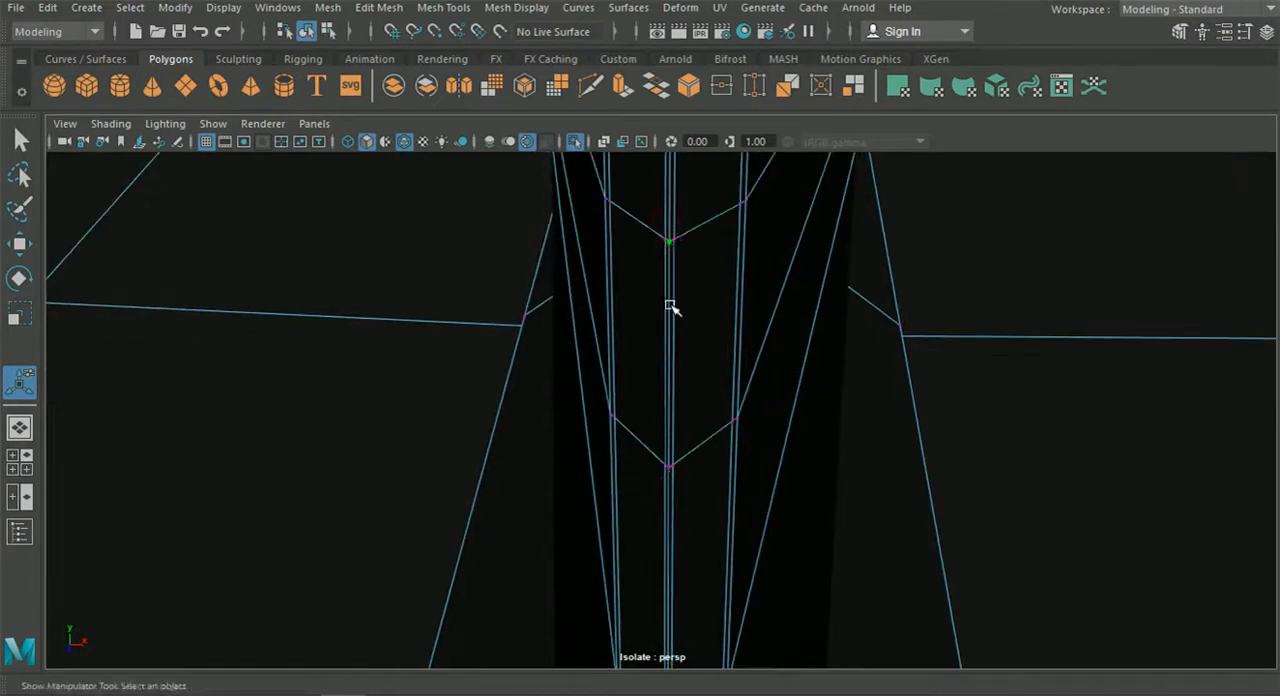
key(g)
drag(669, 488, 674, 503)
key(g)
alt+middle_drag(674, 503, 673, 461)
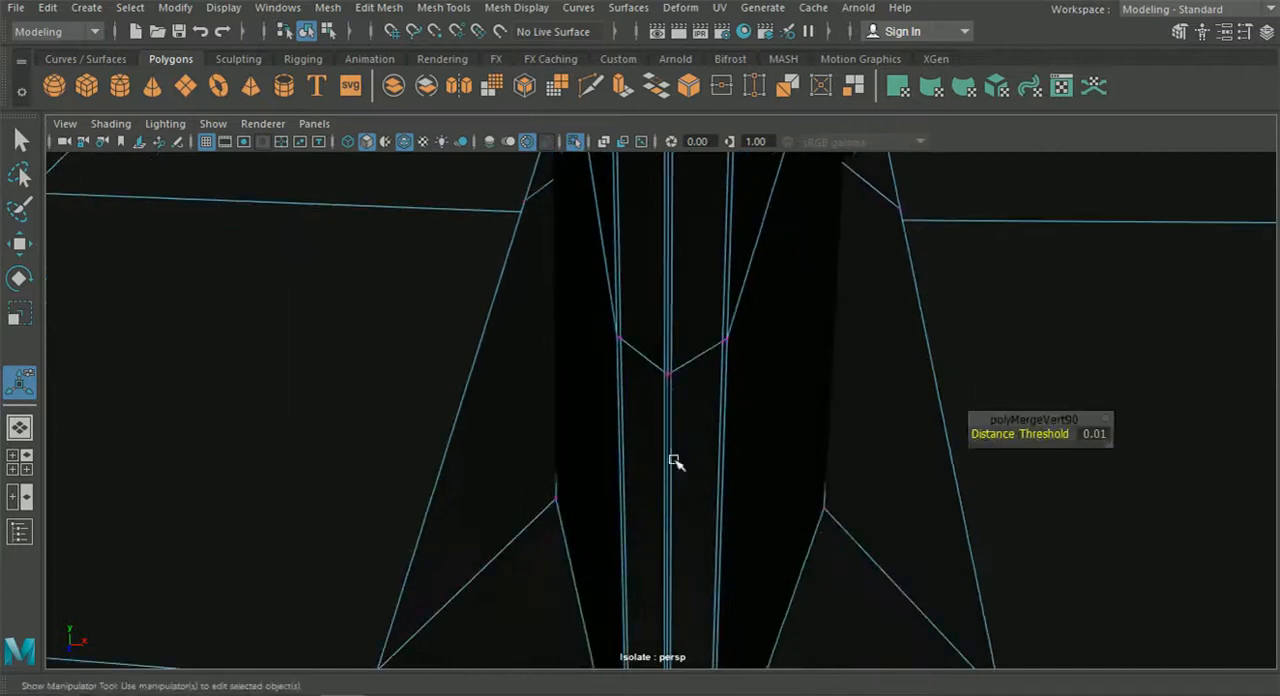
click(670, 372)
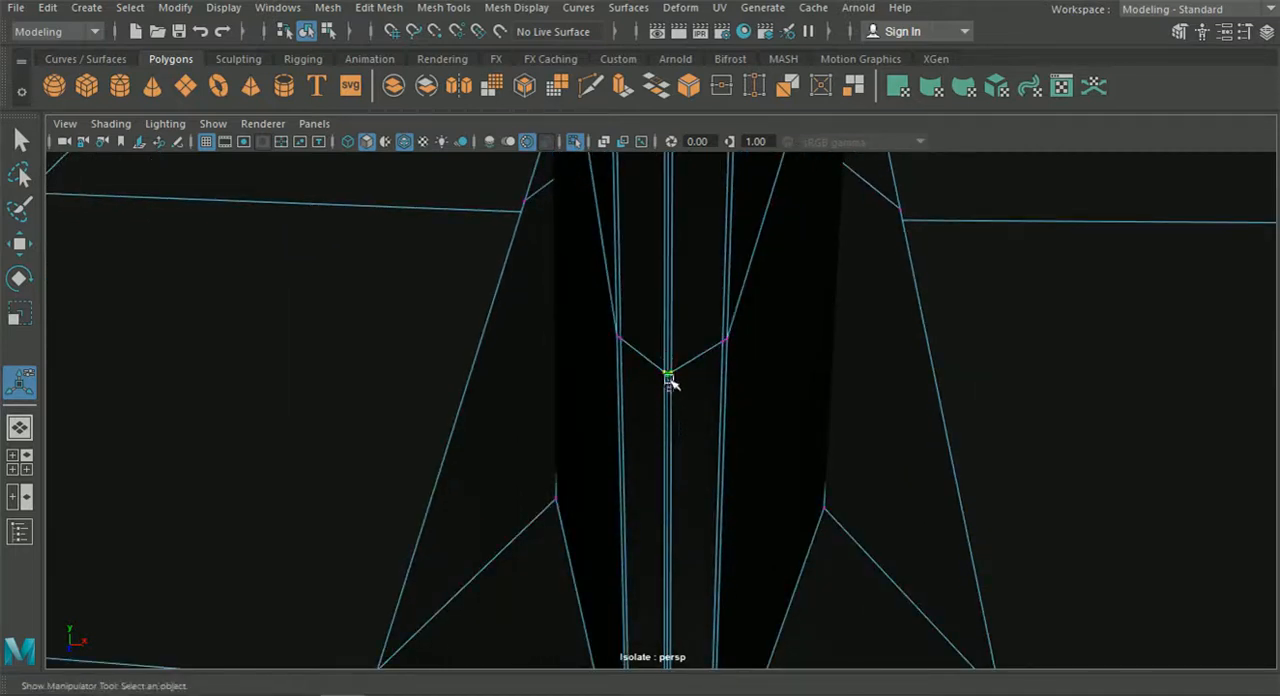
key(g)
alt+middle_drag(665, 452, 662, 443)
alt+right_drag(662, 444, 645, 474)
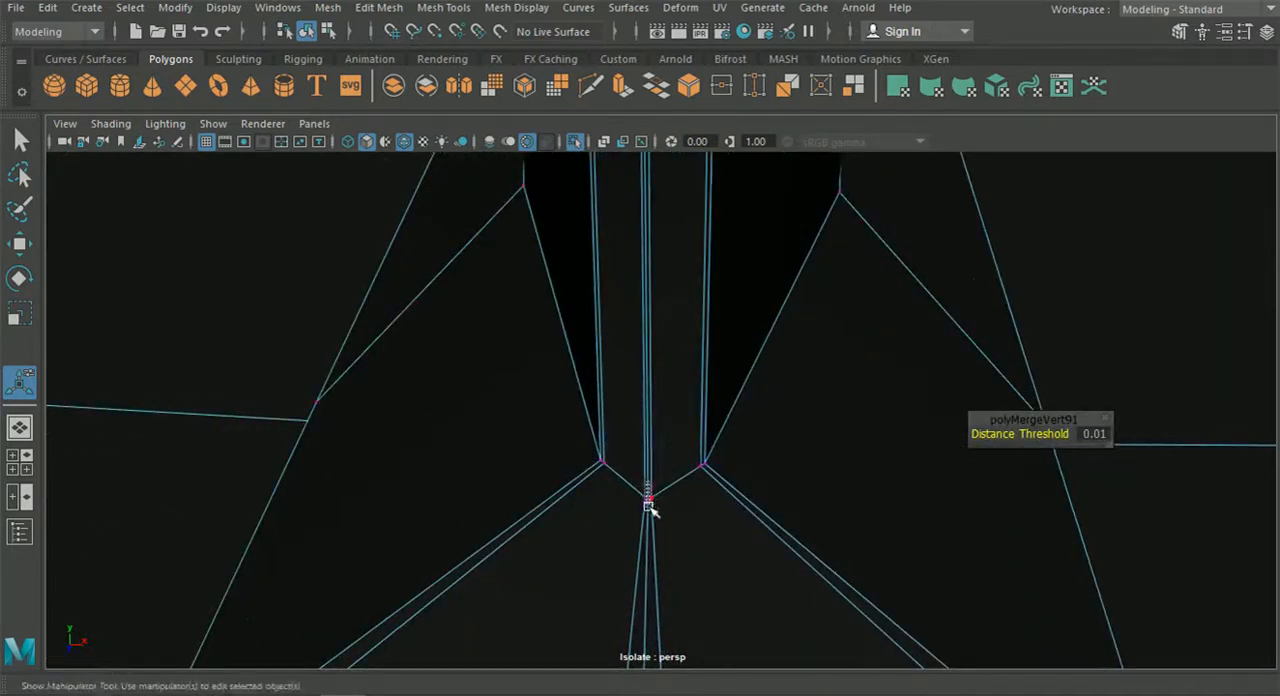
click(648, 505)
key(g)
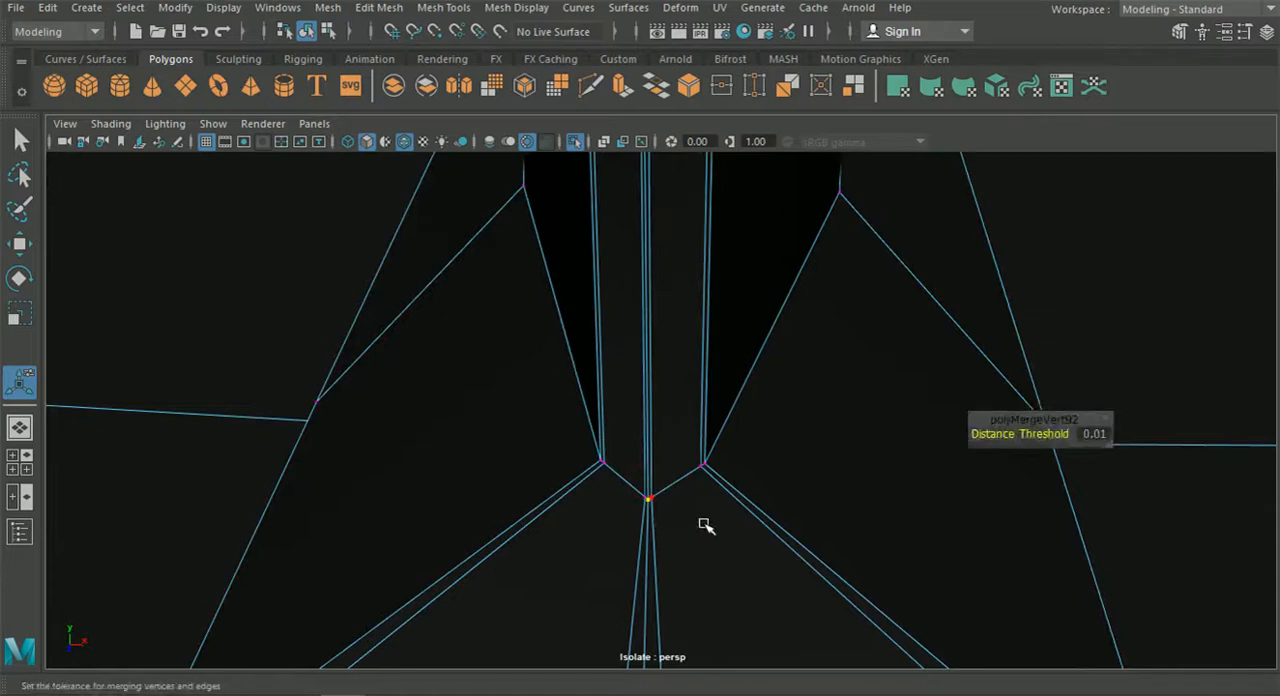
Merge the overlapping centre-seam vertices along the small step between the fin's foot and the splitter's front lip.
alt+middle_drag(709, 537, 711, 512)
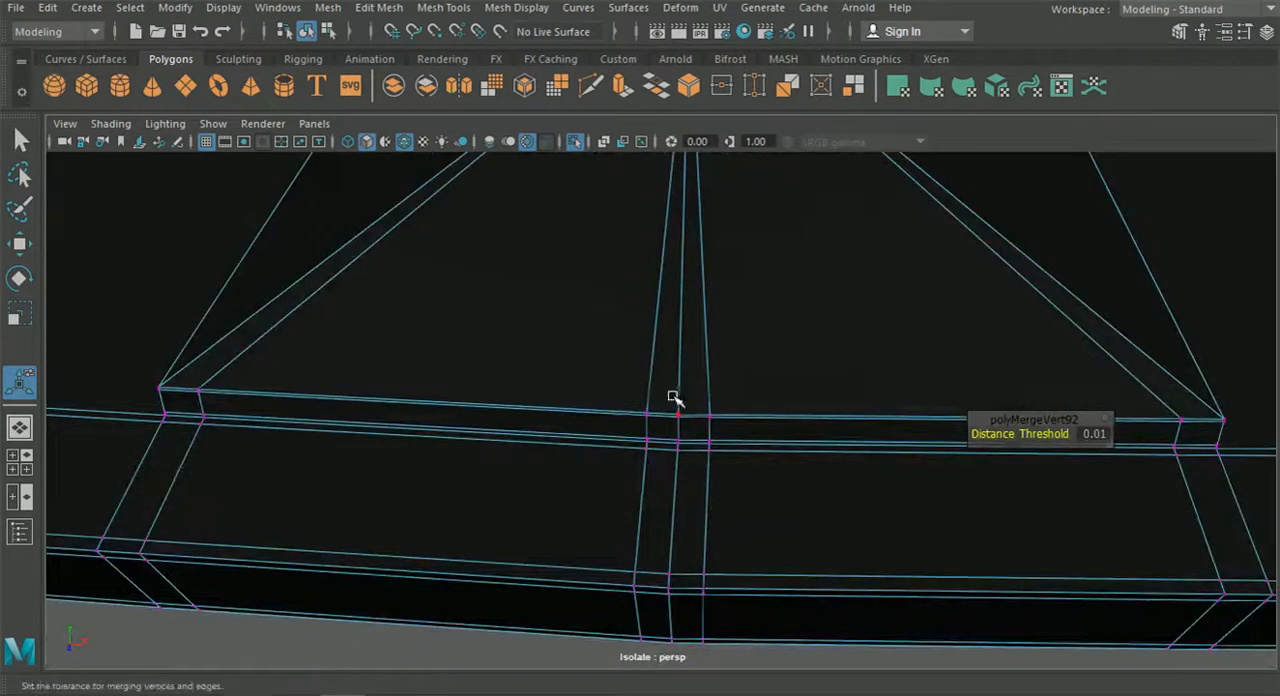
scroll(677, 405, up, 5)
drag(729, 428, 731, 430)
key(g)
drag(704, 477, 717, 524)
key(g)
key(g)
click(704, 523)
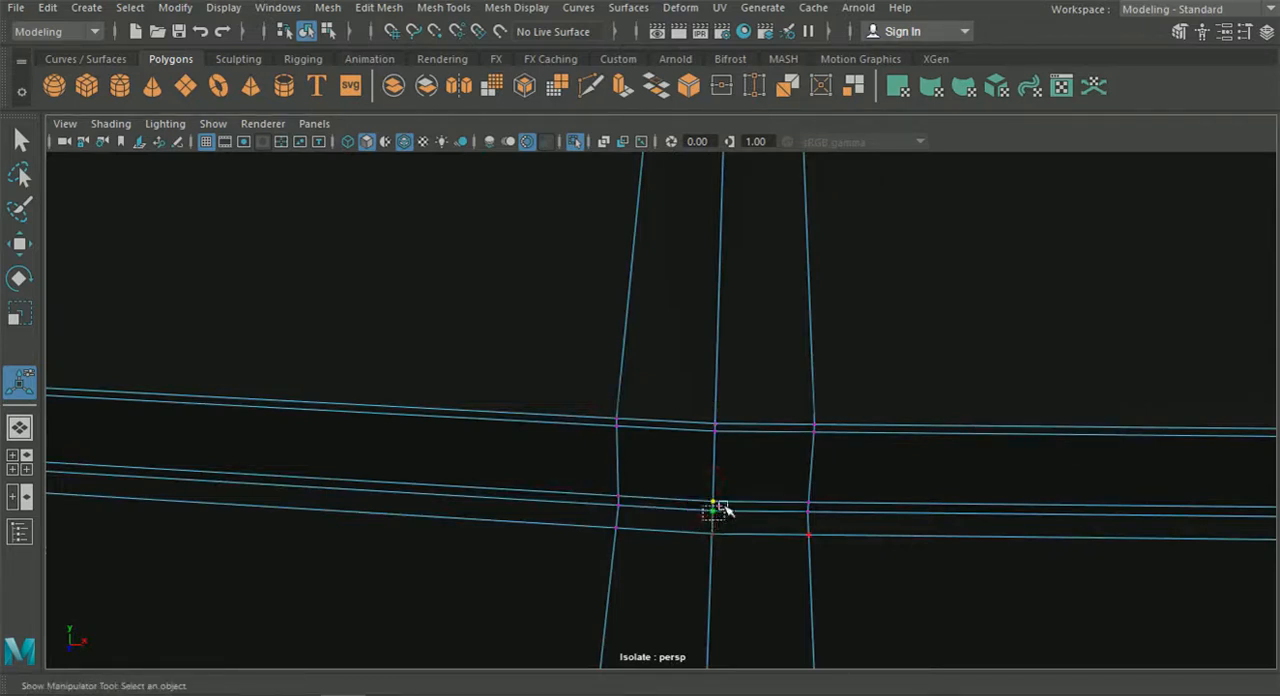
key(g)
drag(701, 525, 718, 540)
key(g)
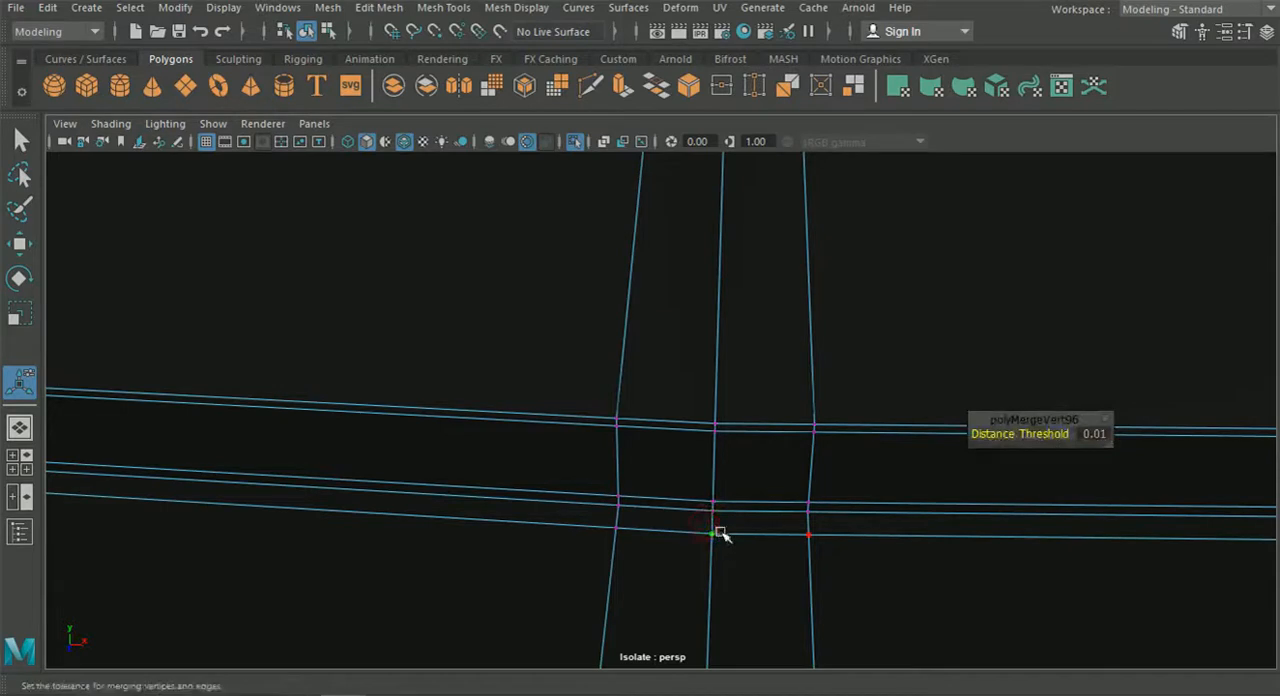
Merge the overlapping centre-seam vertices across the splitter's front lip down to its lower edge.
scroll(711, 528, down, 5)
scroll(709, 527, down, 1)
alt+middle_drag(709, 527, 712, 490)
scroll(717, 456, up, 4)
scroll(713, 452, down, 2)
scroll(713, 452, up, 1)
drag(860, 412, 846, 468)
key(g)
key(g)
drag(805, 562, 821, 598)
key(g)
key(g)
scroll(827, 555, down, 8)
Merge the overlapping seam vertices at the first edge row behind the tip on the fin's top face.
alt+drag(829, 551, 418, 480)
alt+middle_drag(418, 480, 972, 496)
alt+drag(972, 496, 671, 457)
alt+right_drag(671, 457, 741, 447)
alt+drag(741, 447, 546, 309)
alt+right_drag(546, 309, 846, 434)
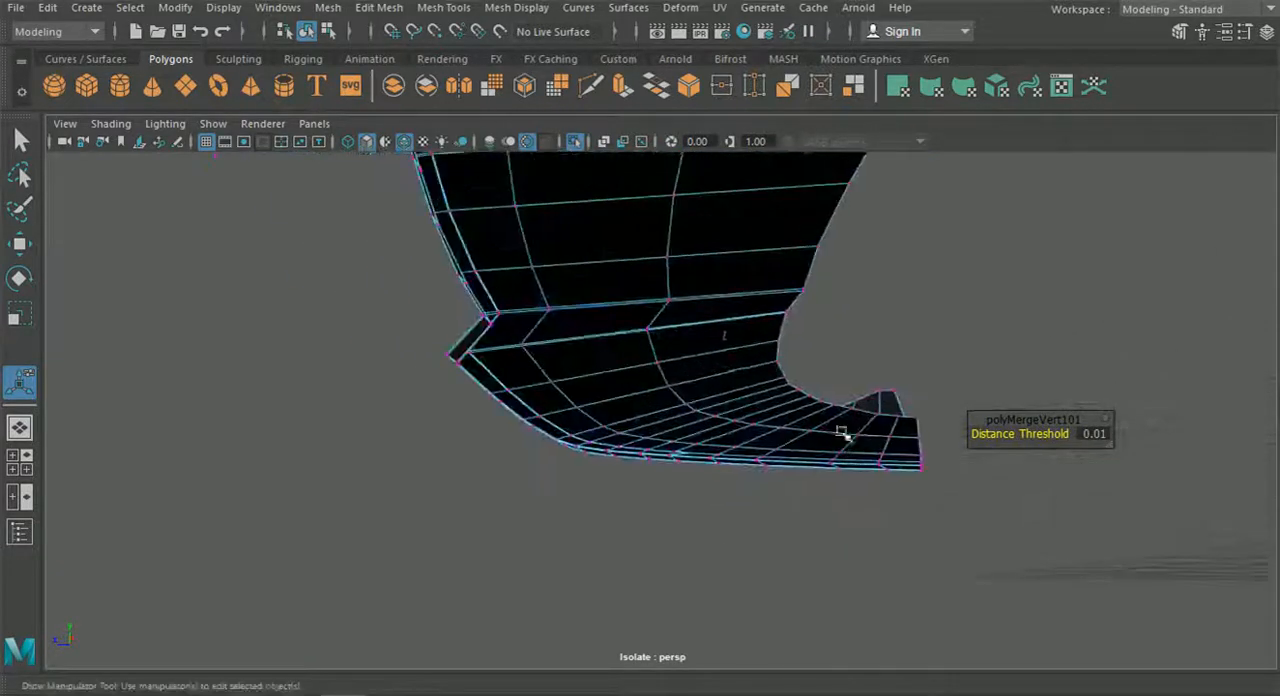
alt+drag(846, 434, 698, 352)
alt+middle_drag(698, 352, 706, 403)
alt+drag(706, 403, 686, 377)
alt+right_drag(425, 303, 631, 331)
alt+middle_drag(631, 331, 775, 375)
scroll(697, 345, up, 3)
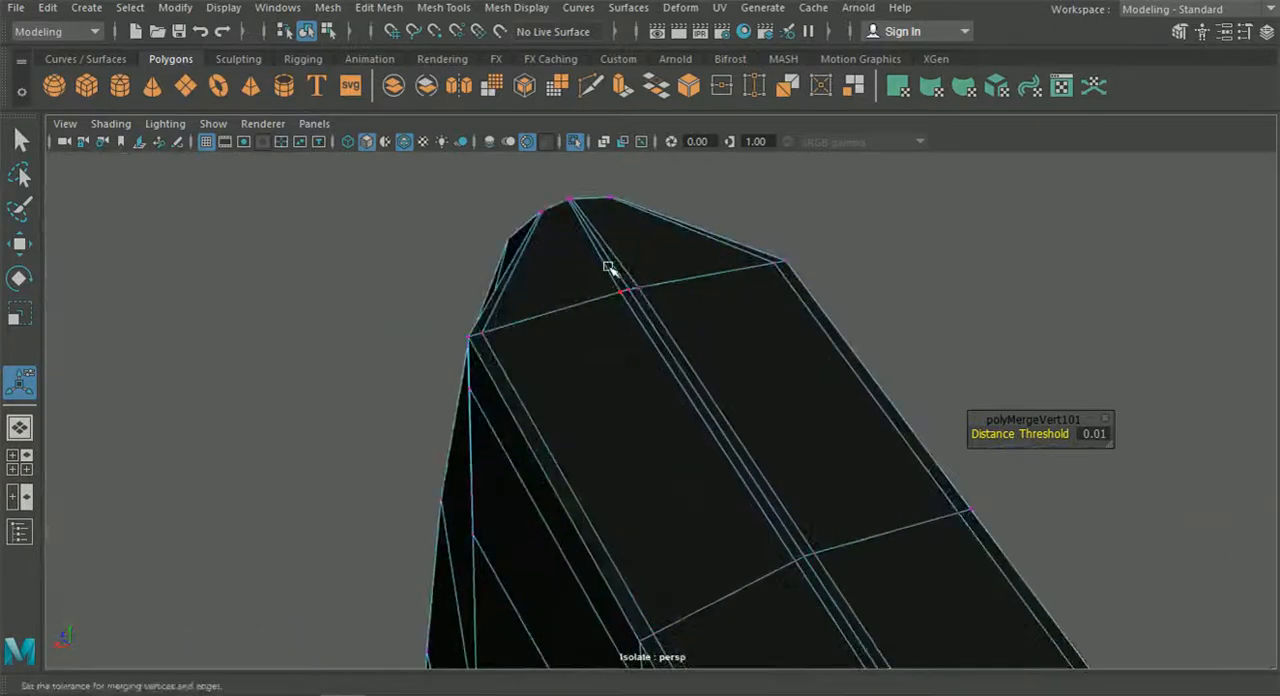
click(633, 294)
key(g)
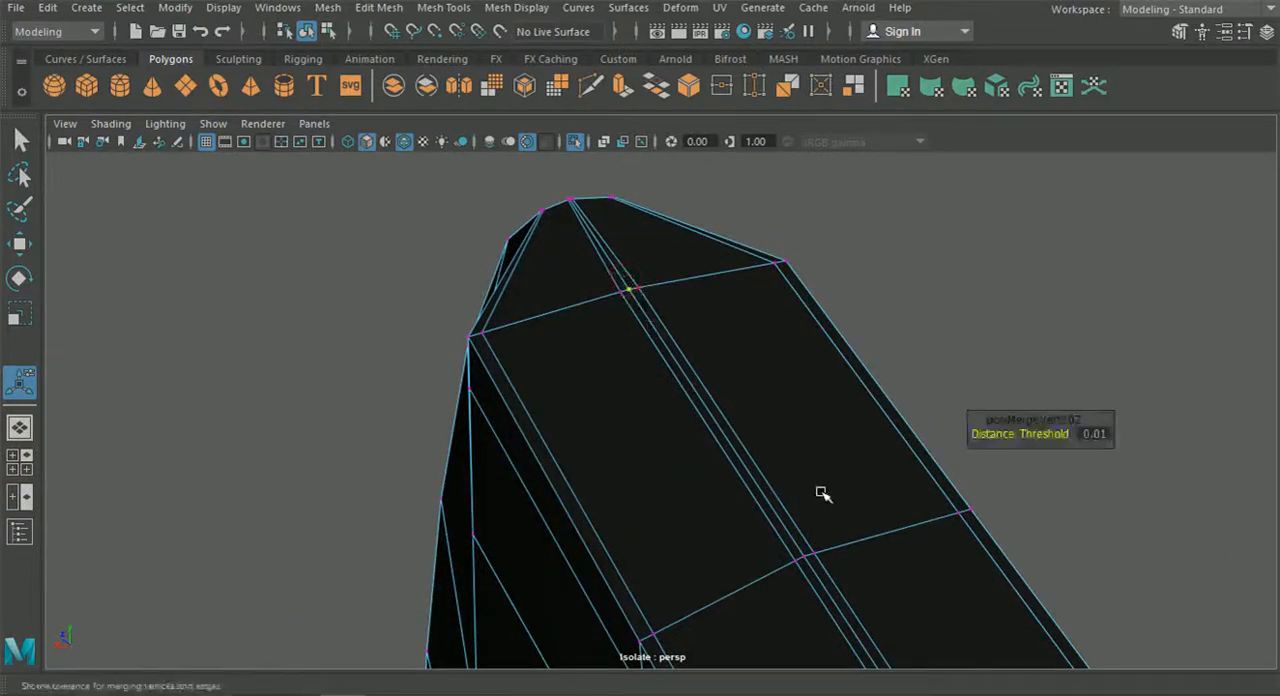
Merge the last overlapping seam vertices on the fin's top face, at its middle row and rear end.
drag(805, 562, 812, 565)
key(g)
alt+middle_drag(815, 467, 768, 404)
click(737, 508)
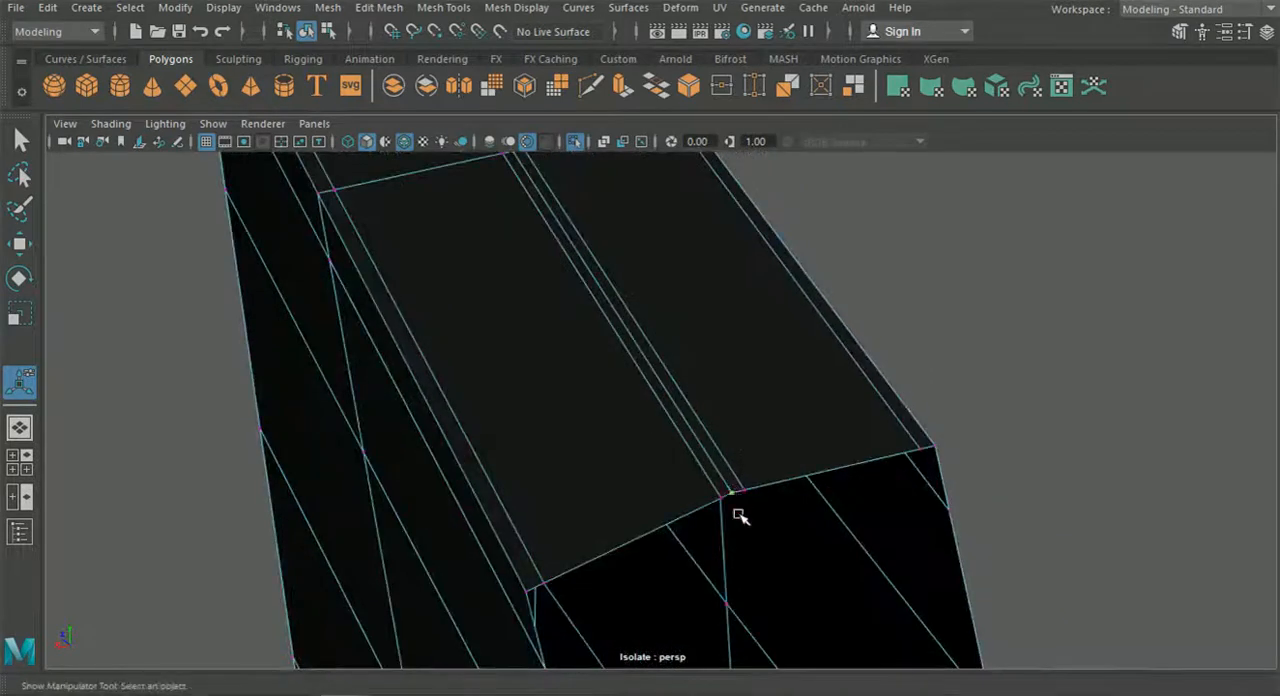
key(g)
Return to object selection and pick the joined splitter with the whole part in view.
click(300, 34)
click(220, 282)
scroll(246, 312, down, 10)
alt+drag(340, 330, 670, 439)
click(748, 357)
click(843, 439)
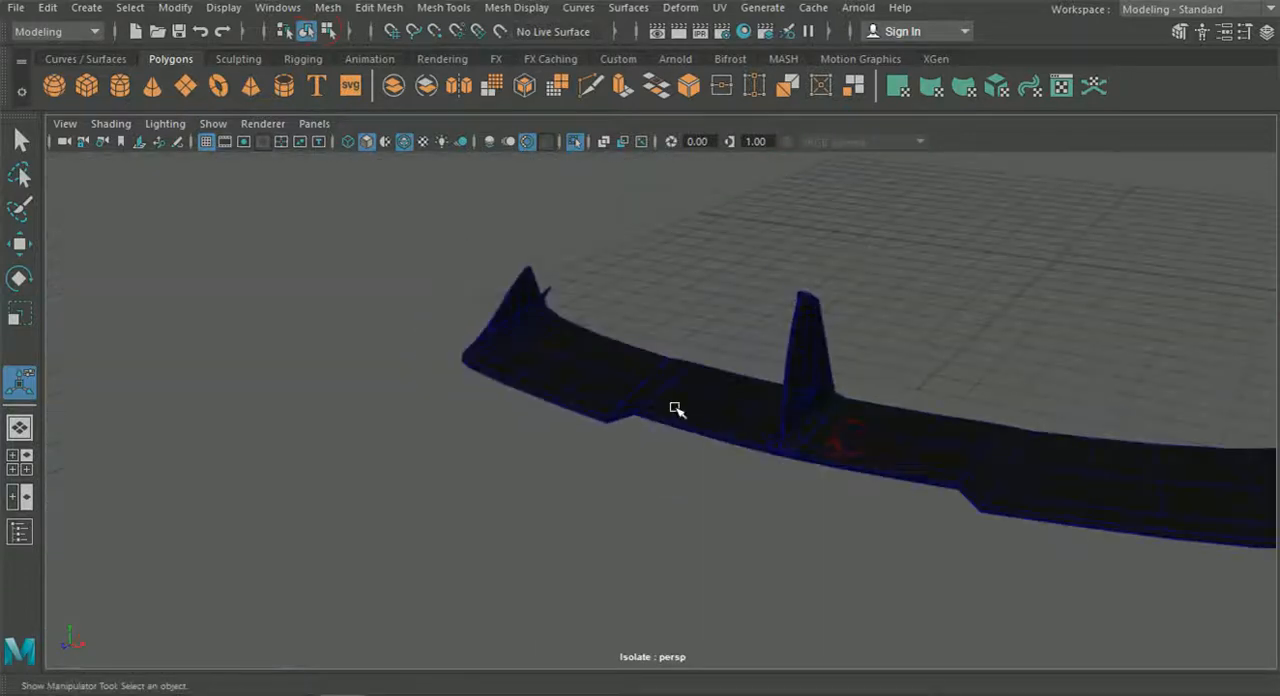
Deselect the joined splitter, check its shape, and turn off isolation to show the whole car again.
click(677, 409)
click(820, 509)
alt+drag(820, 509, 659, 300)
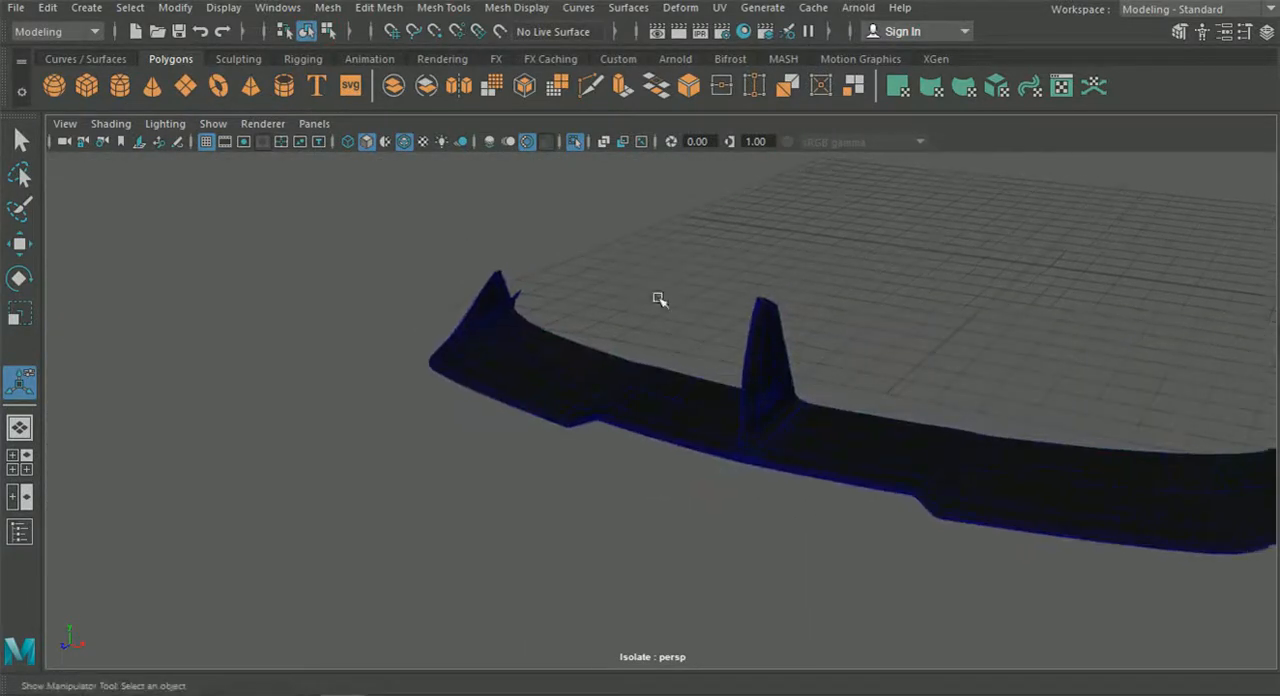
click(575, 142)
Examine the side skirt along the car's lower body and the diffuser fins under the rear bumper.
alt+drag(723, 337, 543, 522)
alt+drag(390, 420, 850, 486)
click(811, 410)
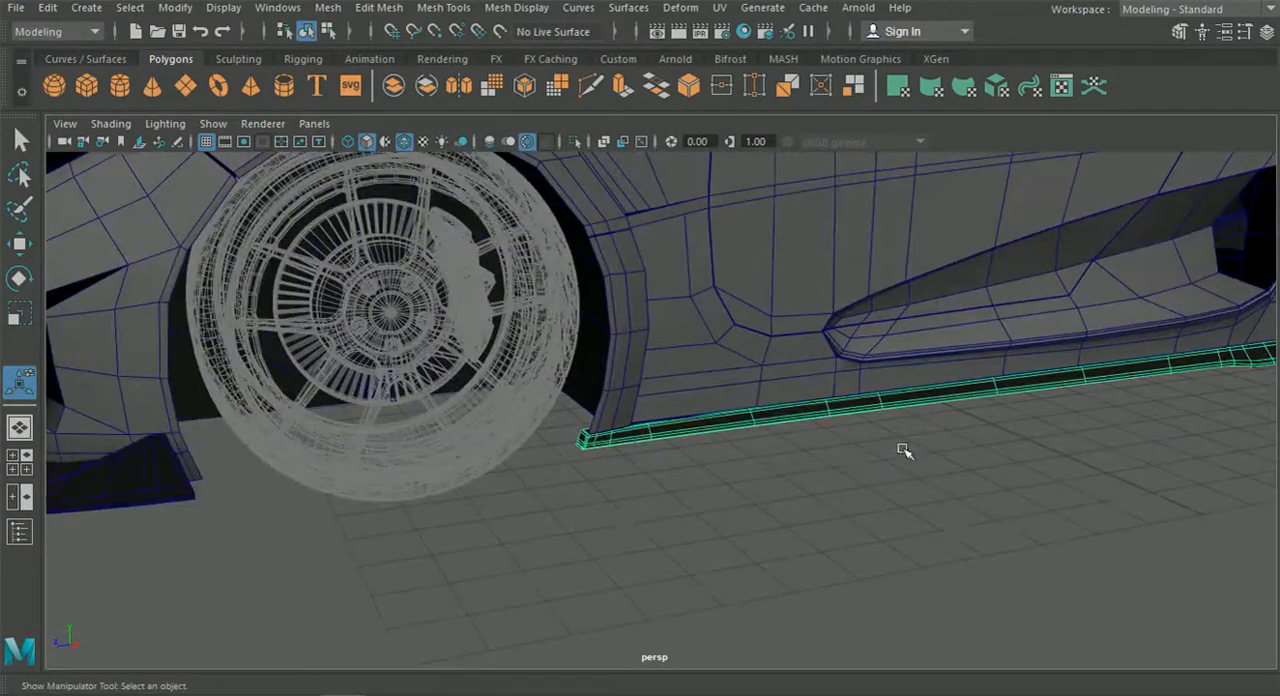
alt+middle_drag(903, 450, 607, 458)
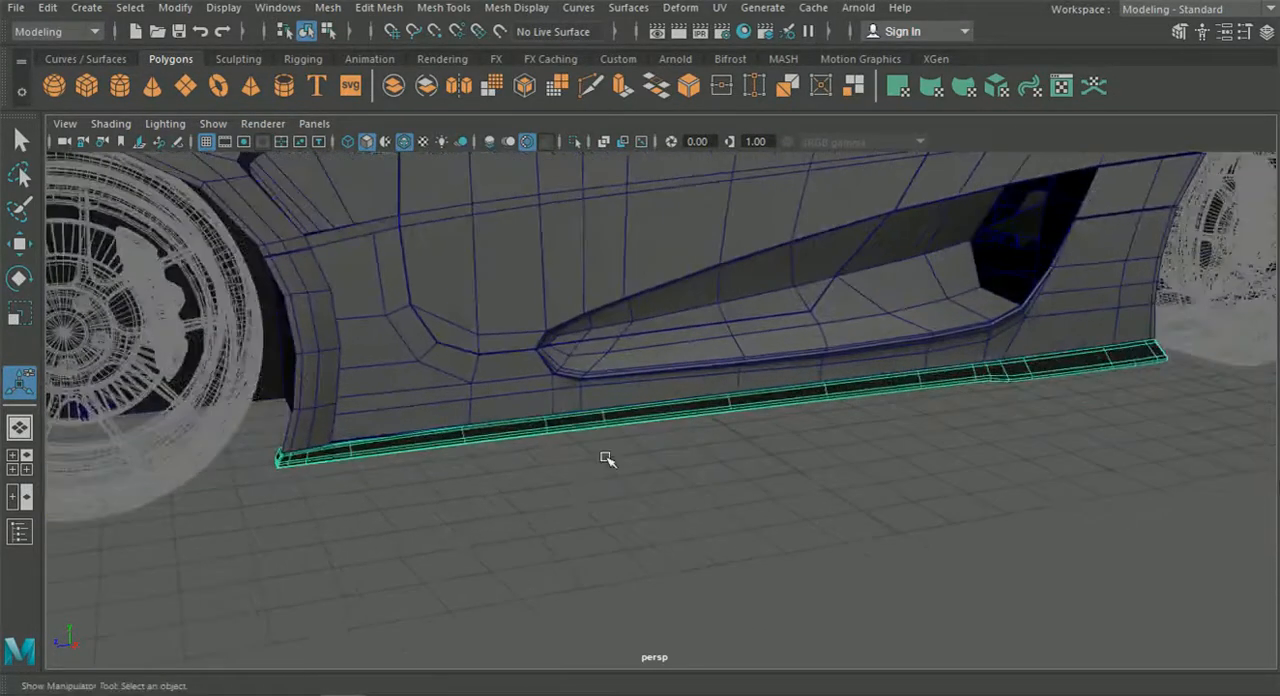
click(1005, 411)
scroll(842, 426, up, 4)
scroll(842, 426, down, 6)
alt+drag(1090, 460, 975, 457)
alt+middle_drag(975, 457, 589, 406)
scroll(589, 406, up, 5)
scroll(703, 423, down, 3)
alt+drag(704, 422, 652, 421)
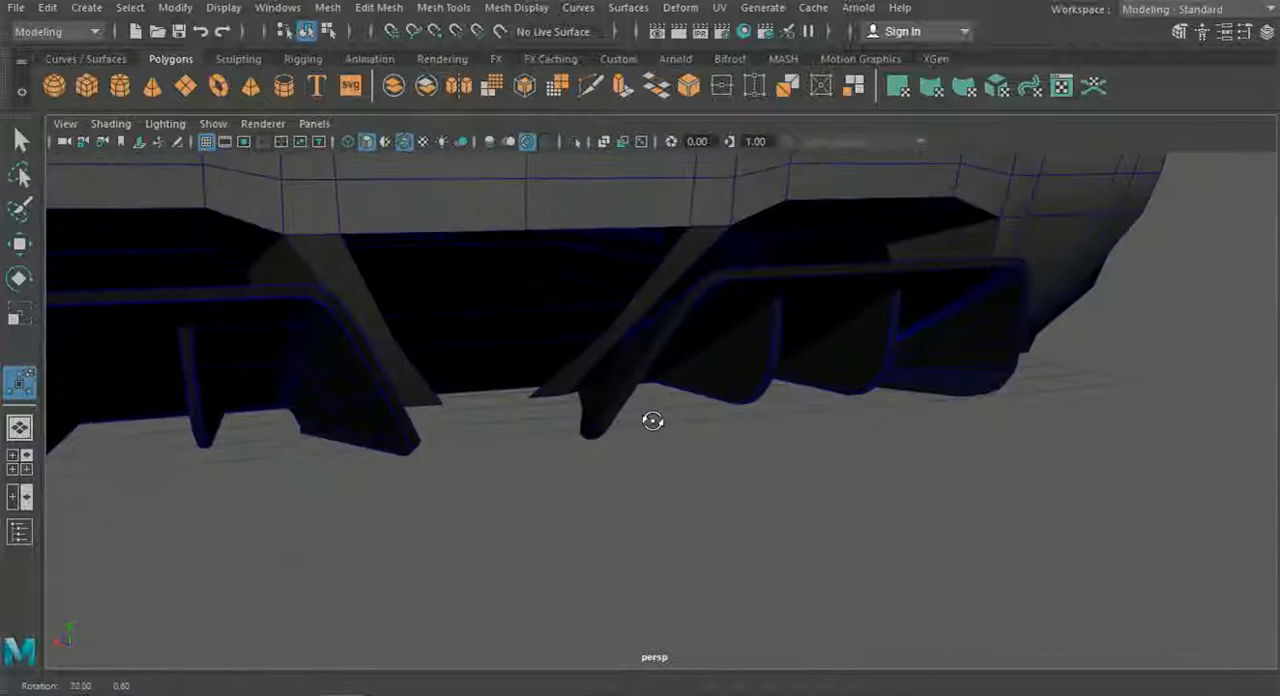
Examine the whole car from the side and the front to review how the skirt and splitter fit the body.
alt+middle_drag(648, 423, 946, 423)
scroll(569, 426, down, 6)
alt+drag(569, 426, 700, 419)
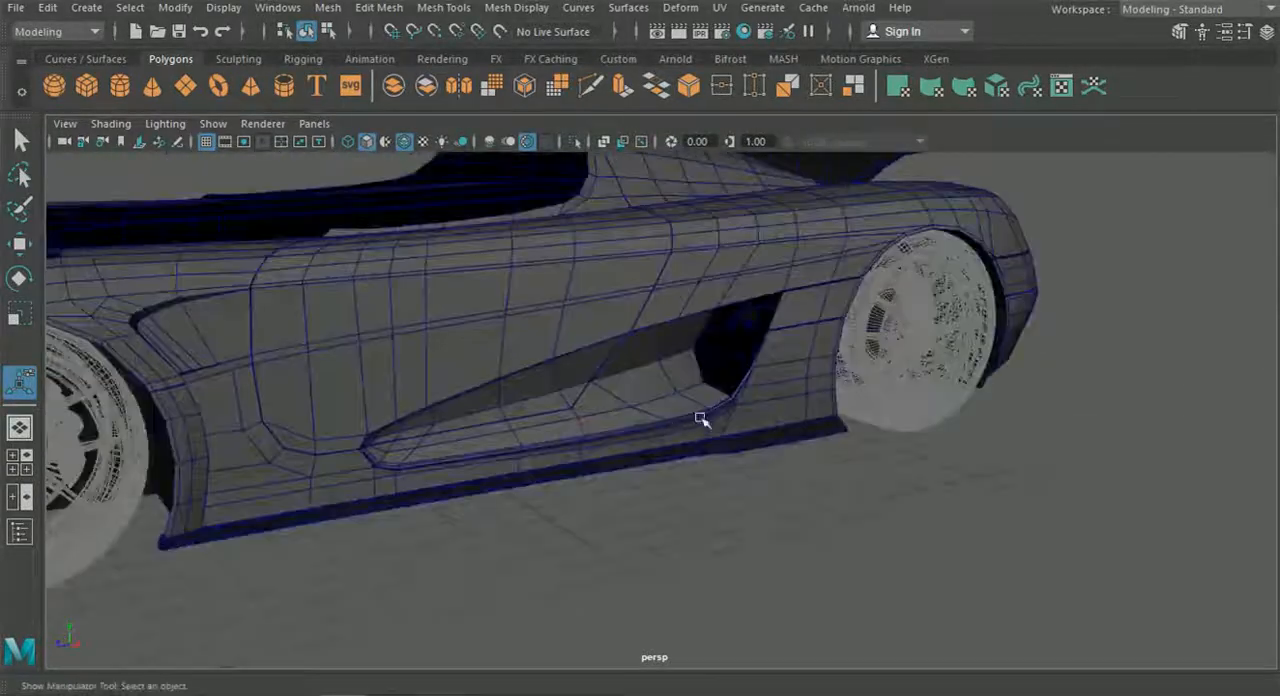
alt+middle_drag(700, 419, 780, 417)
scroll(780, 417, down, 5)
alt+drag(780, 417, 863, 454)
scroll(864, 456, up, 3)
alt+middle_drag(863, 456, 845, 455)
alt+right_drag(845, 455, 800, 449)
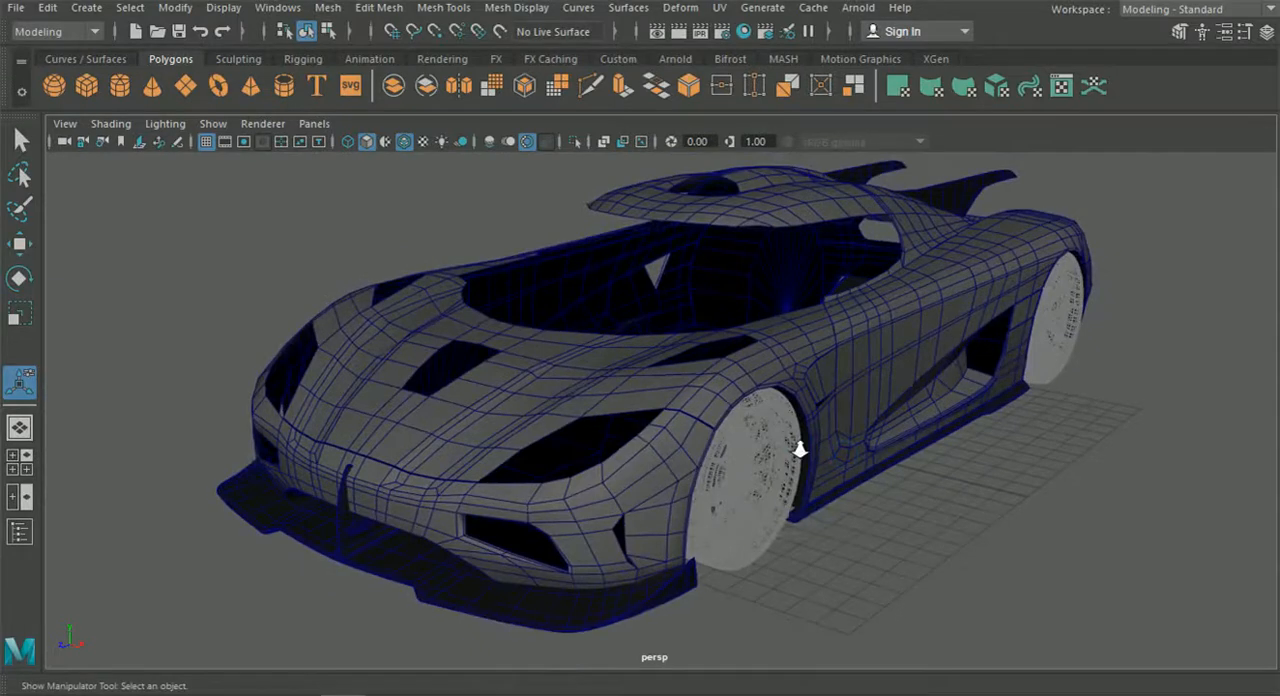